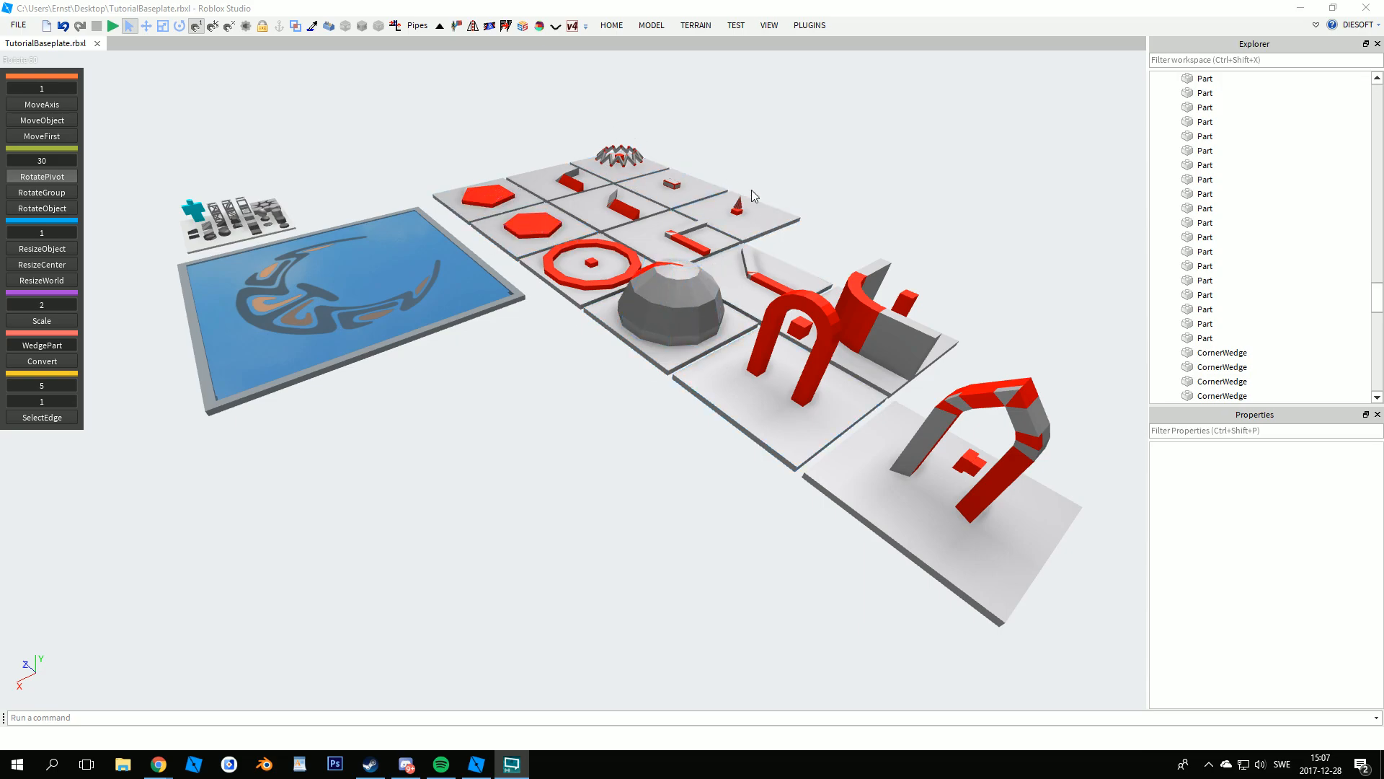
- Look over the sample shapes on the tiled display, including the ring and the dome
right_drag(559, 465, 562, 514)
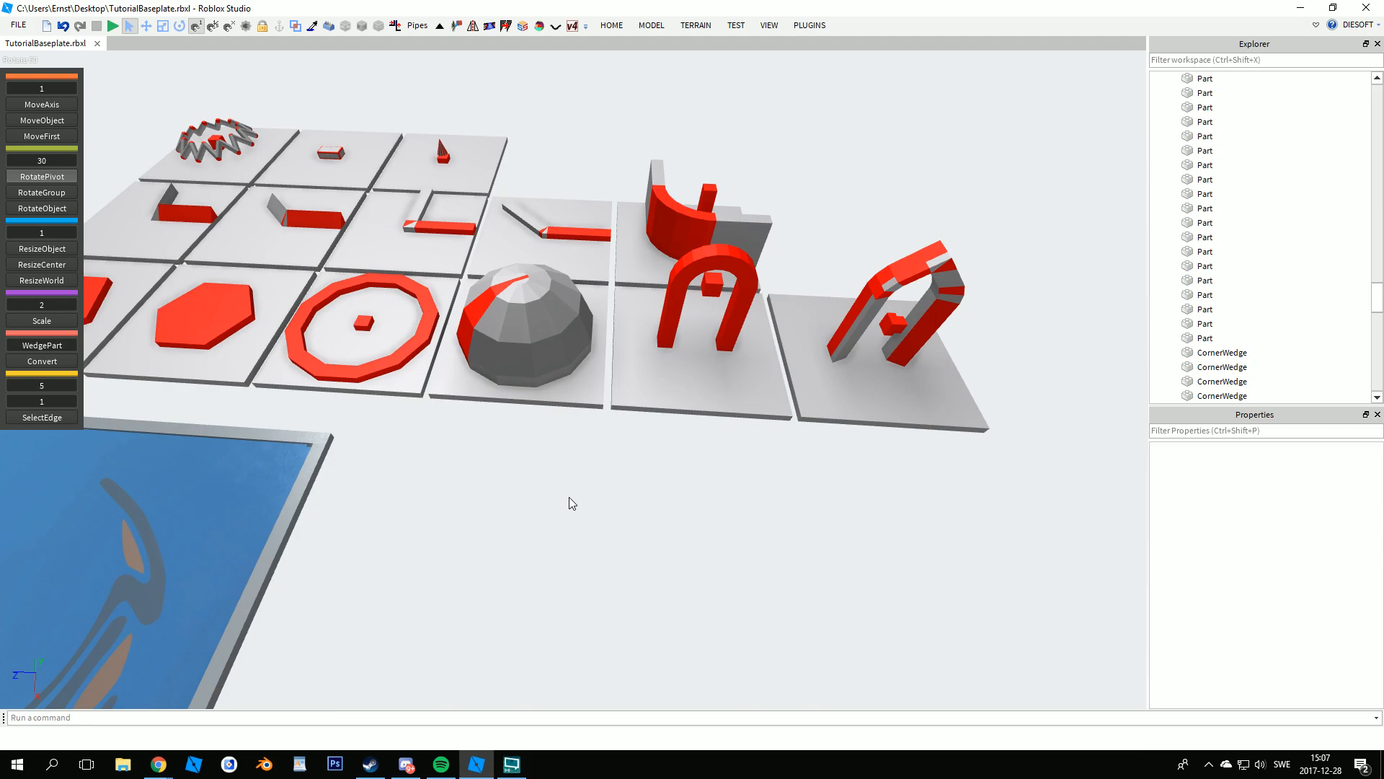
scroll(570, 499, up, 6)
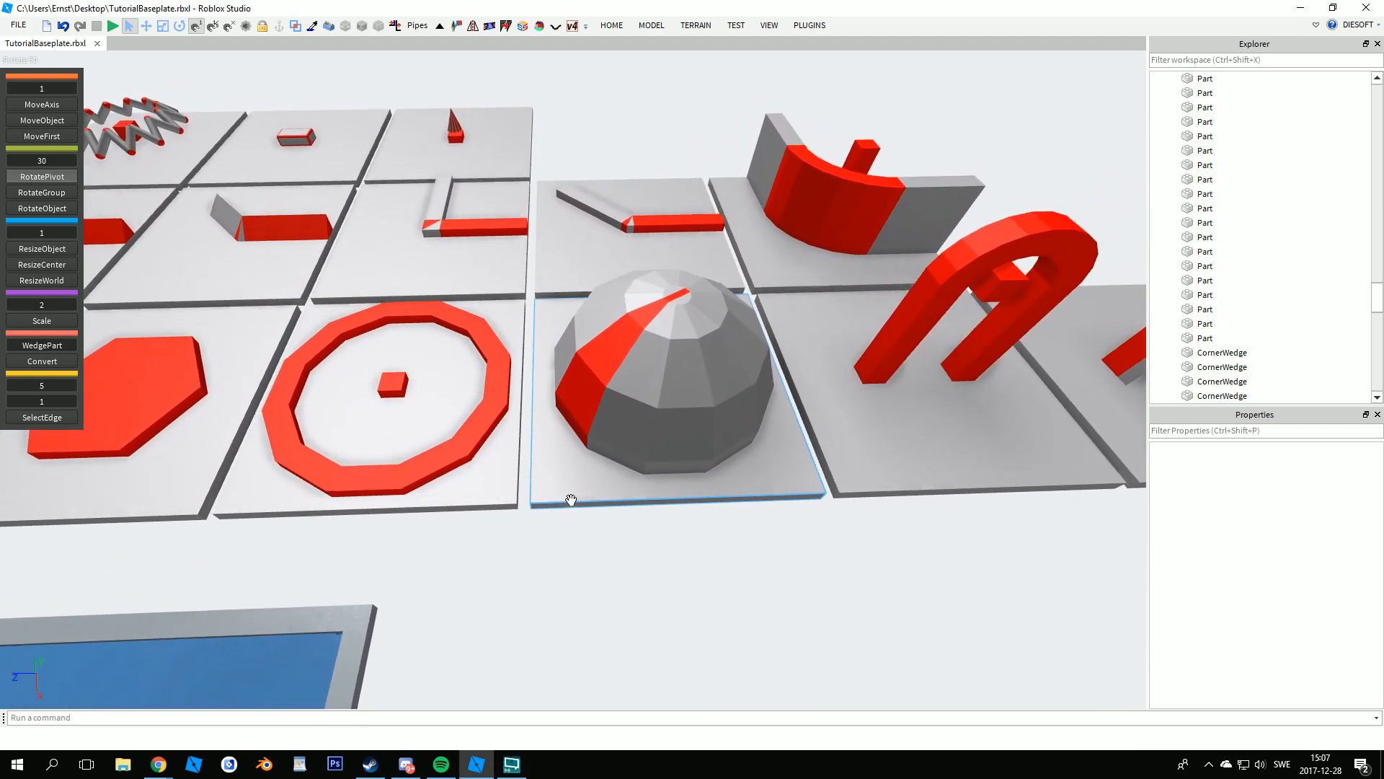
scroll(571, 501, up, 2)
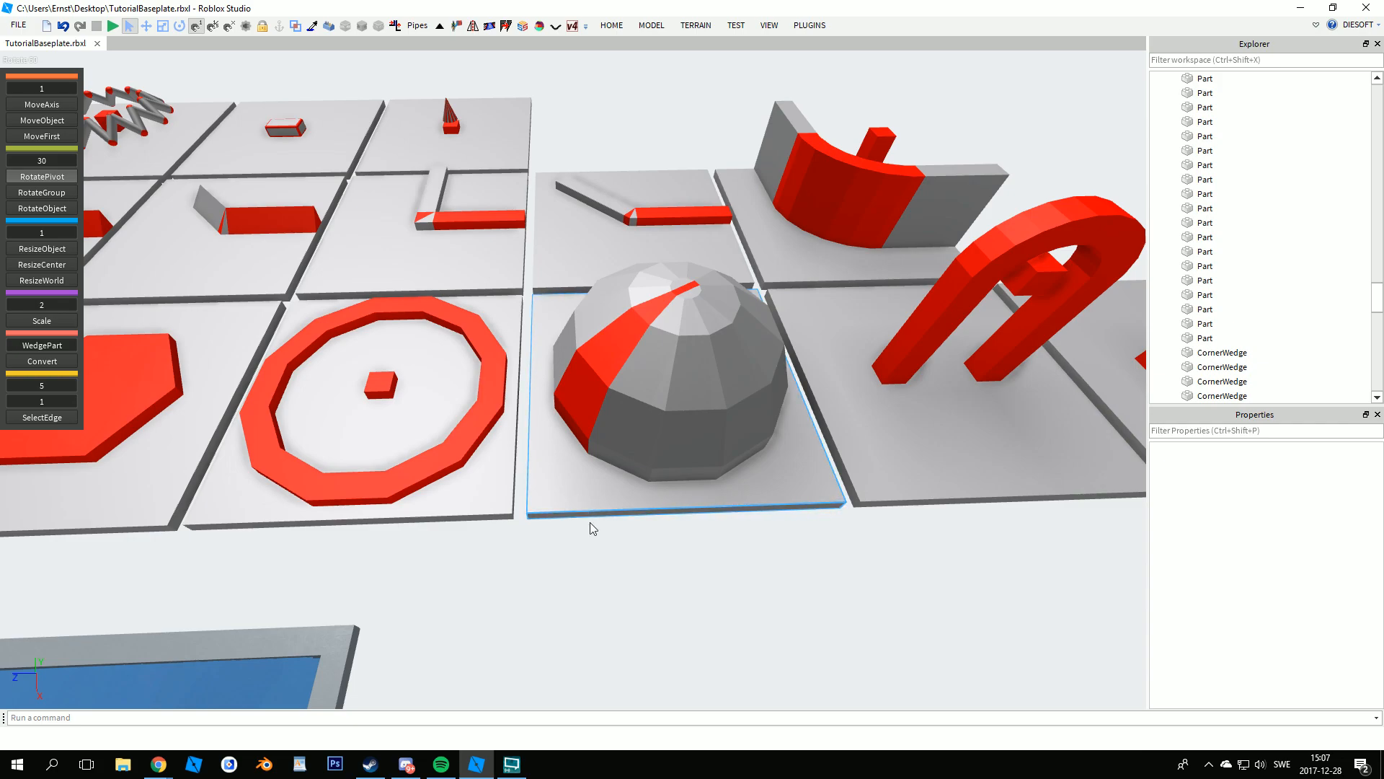
scroll(585, 513, down, 3)
right_drag(583, 529, 624, 599)
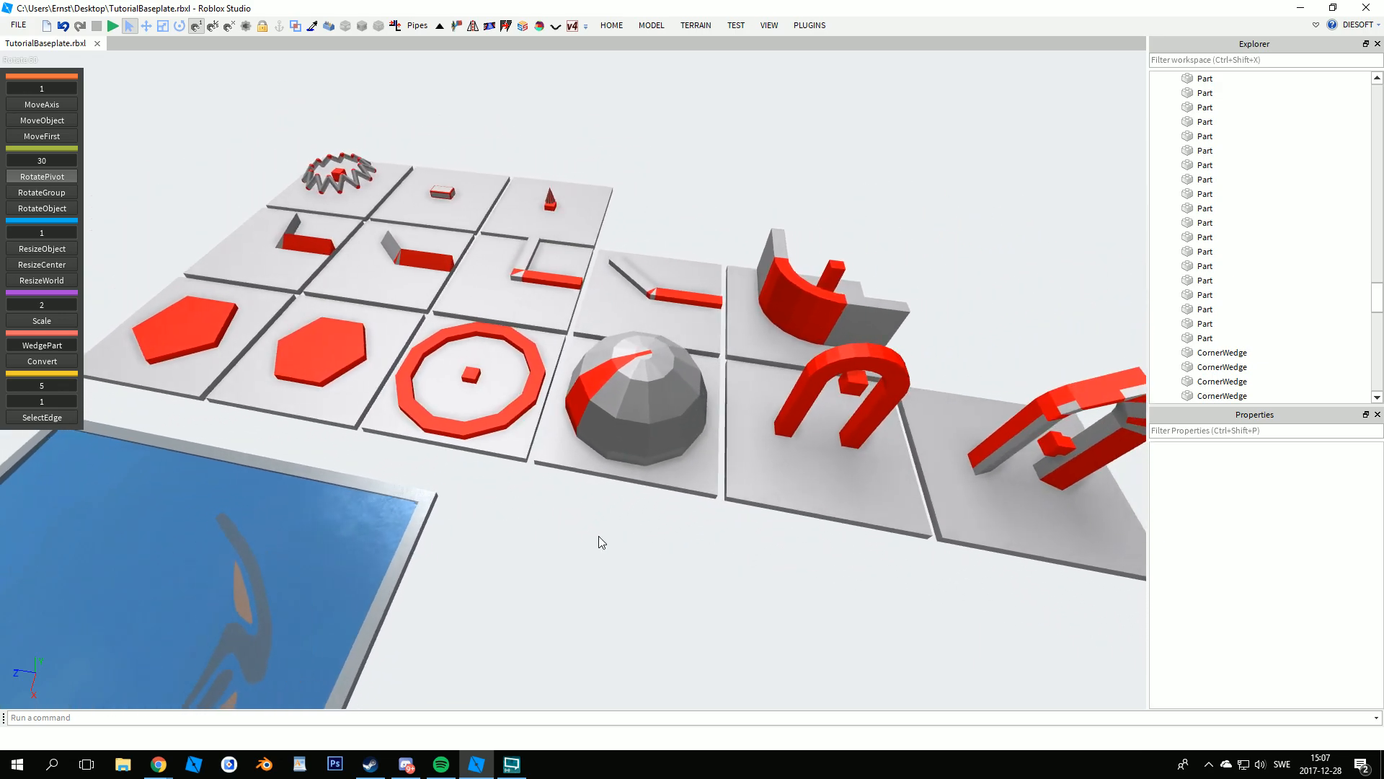
- Examine how the segments of the pointed arch join up close, and compare it with the ring and dome samples
key(w)
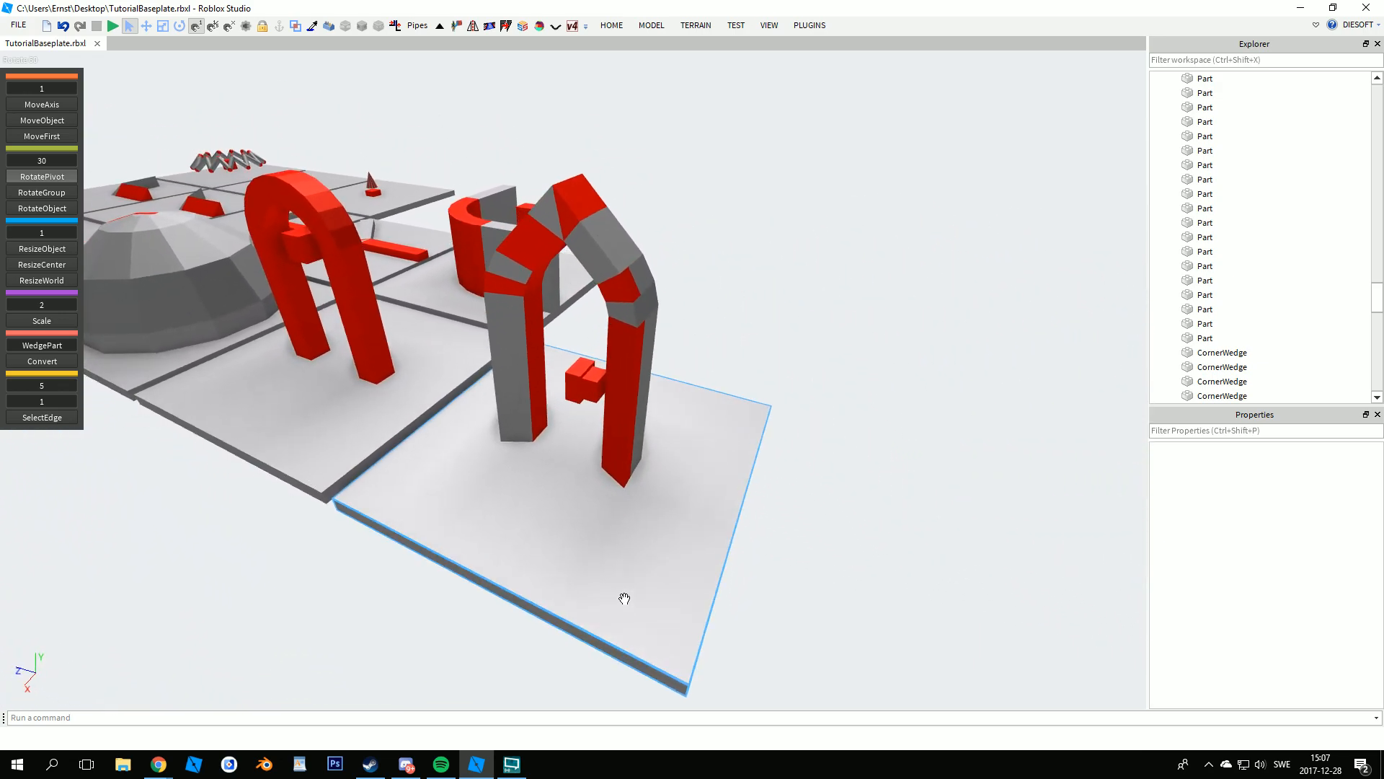
key(a)
key(a)
key(s)
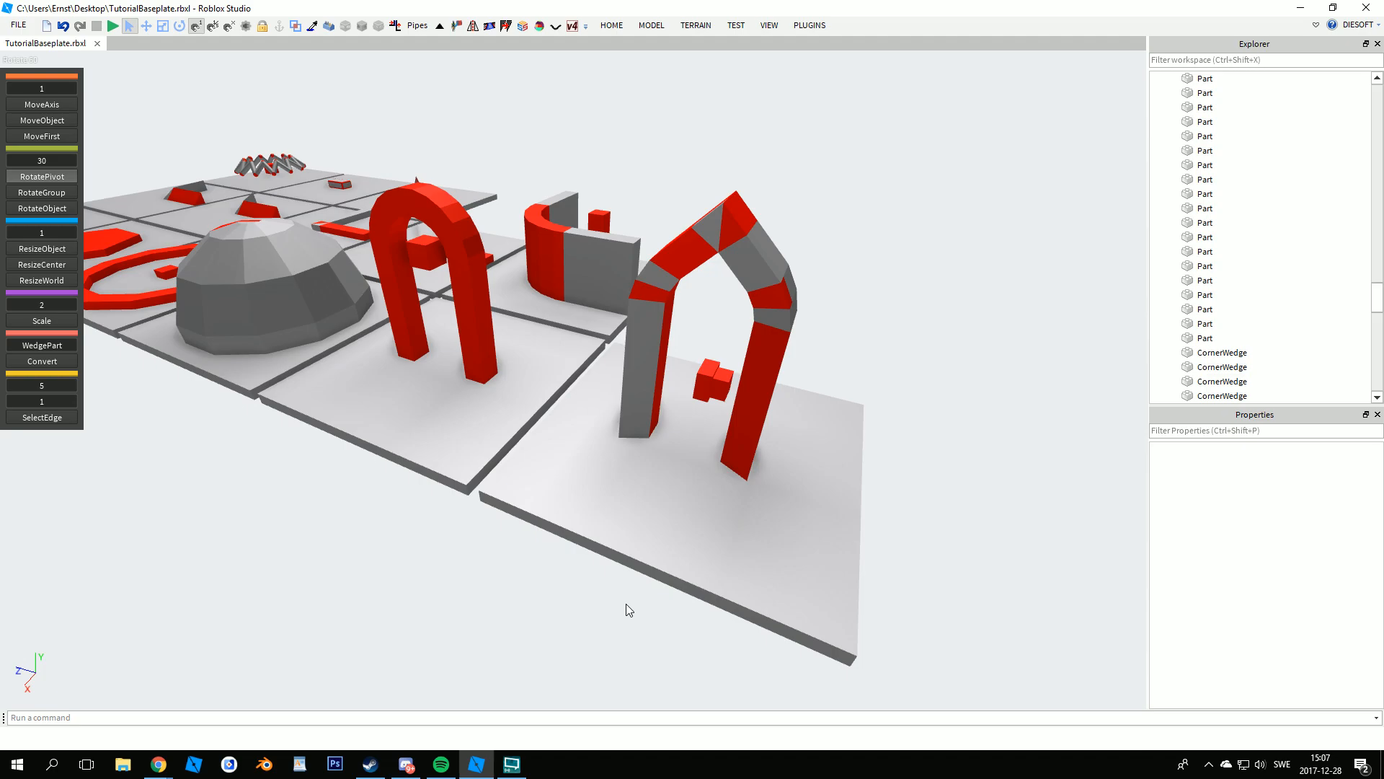
key(a)
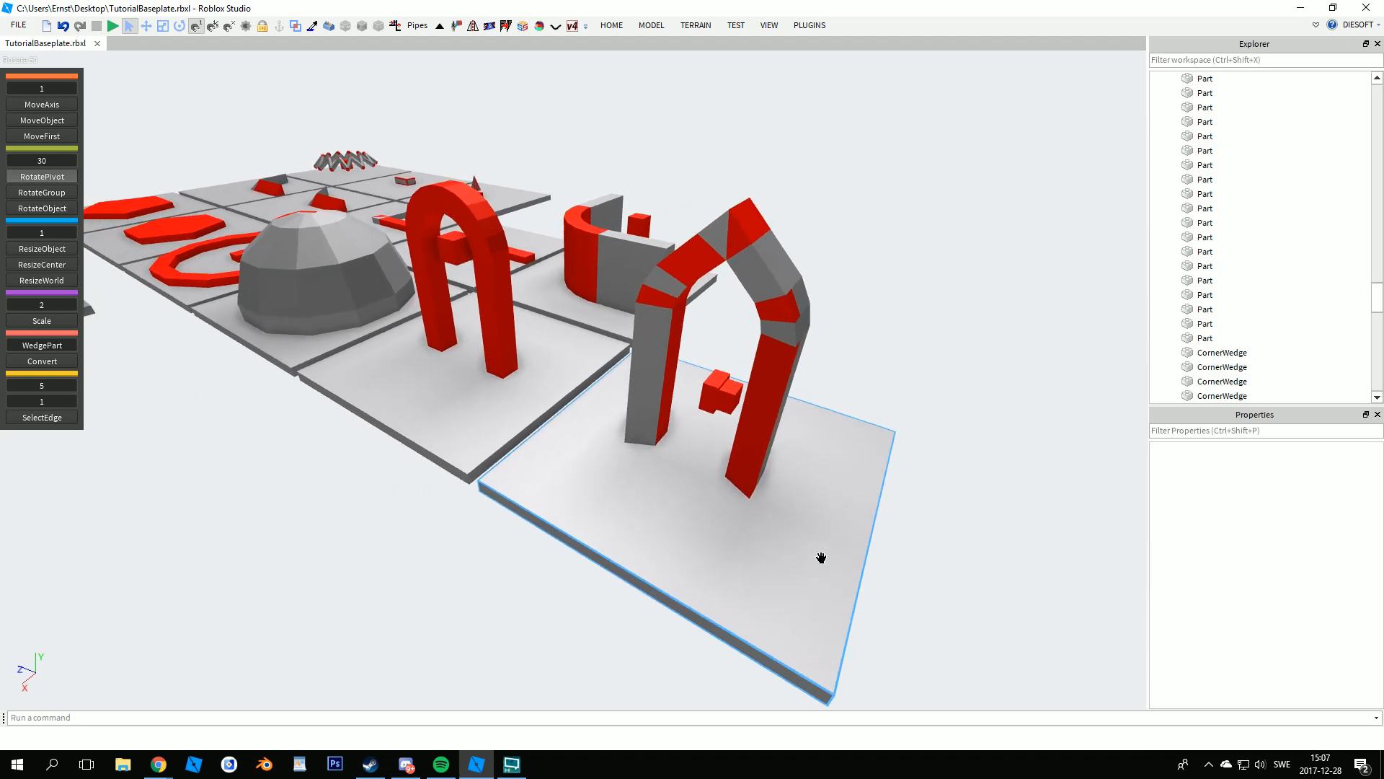
key(a)
right_drag(821, 558, 861, 576)
key(w)
drag(583, 78, 838, 431)
drag(607, 97, 894, 256)
click(894, 255)
key(w)
key(d)
right_drag(894, 255, 928, 276)
key(w)
key(d)
key(a)
key(w)
key(d)
right_drag(998, 387, 1001, 387)
key(s)
key(a)
key(w)
key(w)
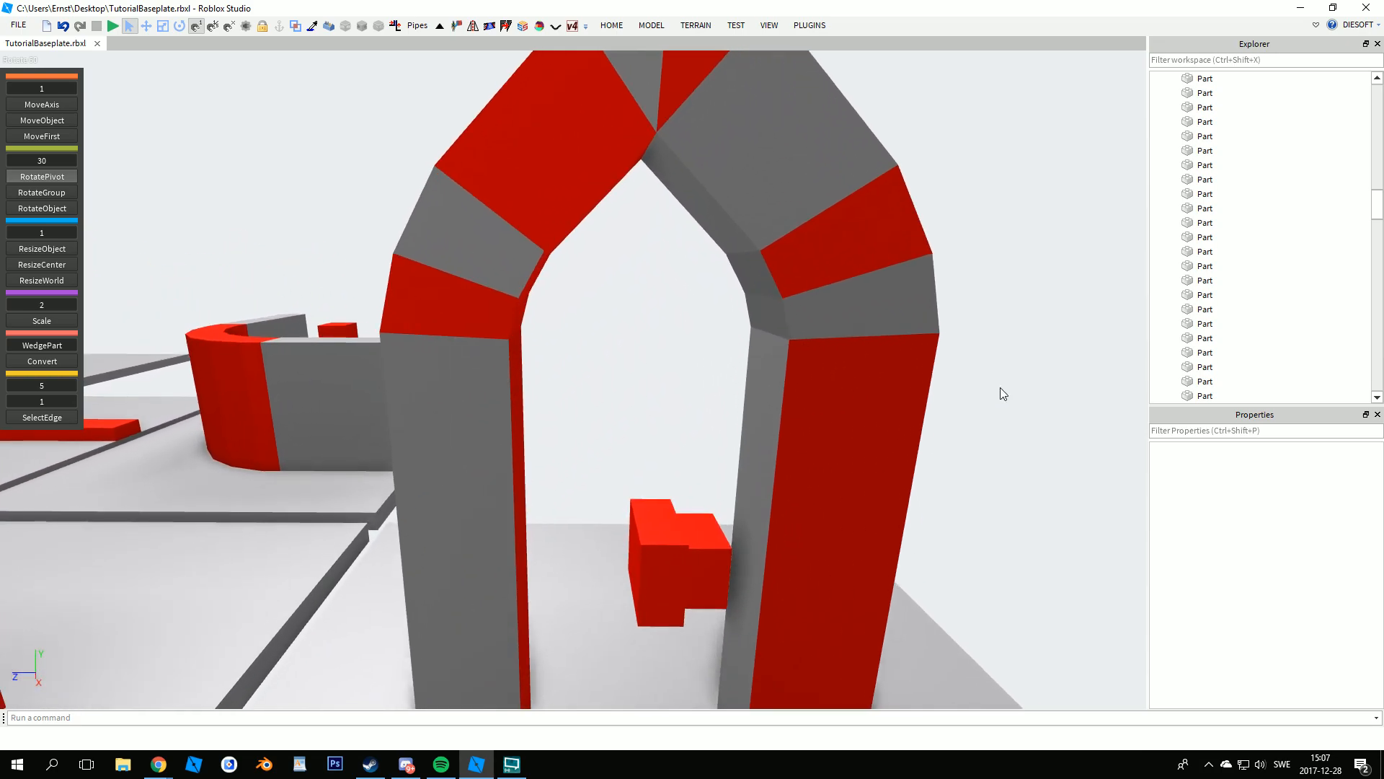
scroll(1001, 387, down, 8)
right_drag(962, 399, 949, 397)
scroll(950, 398, up, 5)
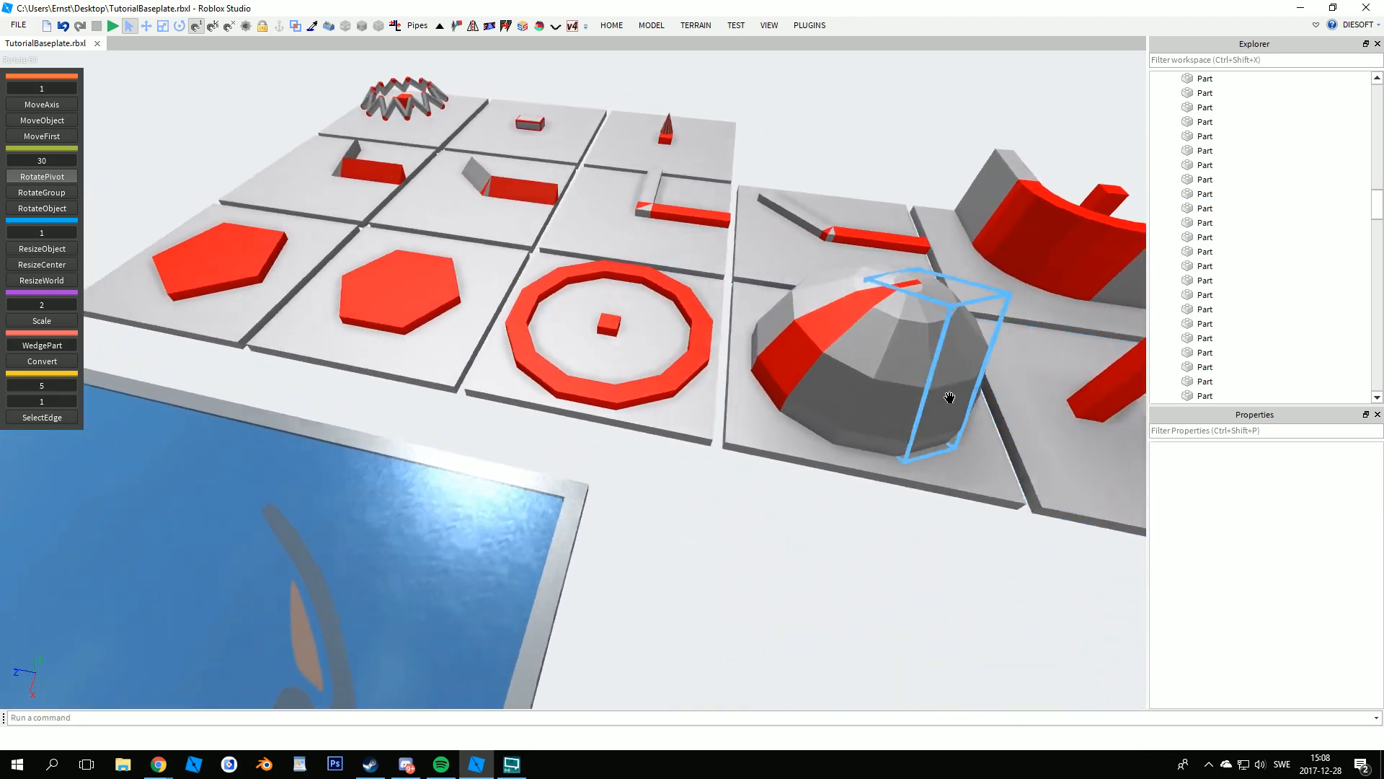
right_drag(732, 523, 732, 522)
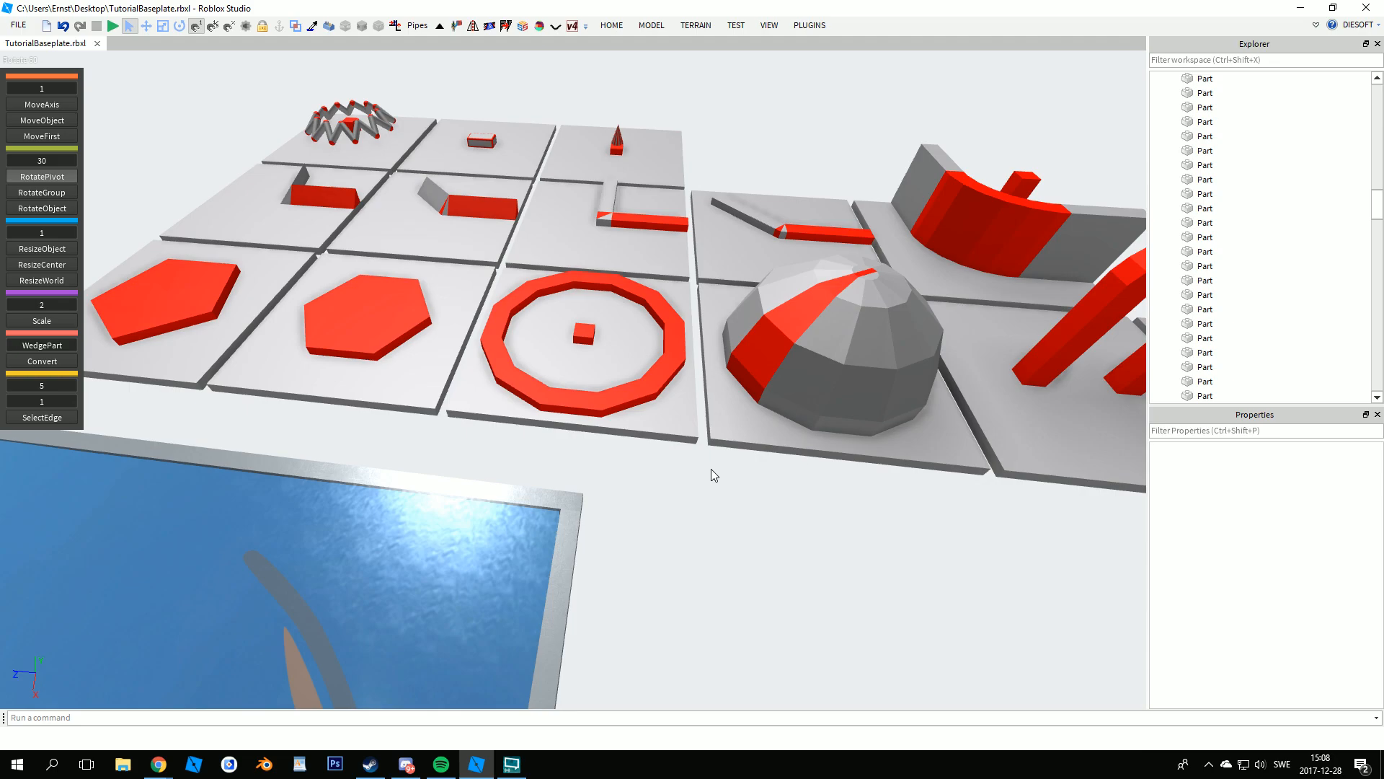
- Duplicate the plain block from the sample parts and place the copy on the blue baseplate at position -1, -14, -1
right_drag(656, 425, 566, 395)
key(w)
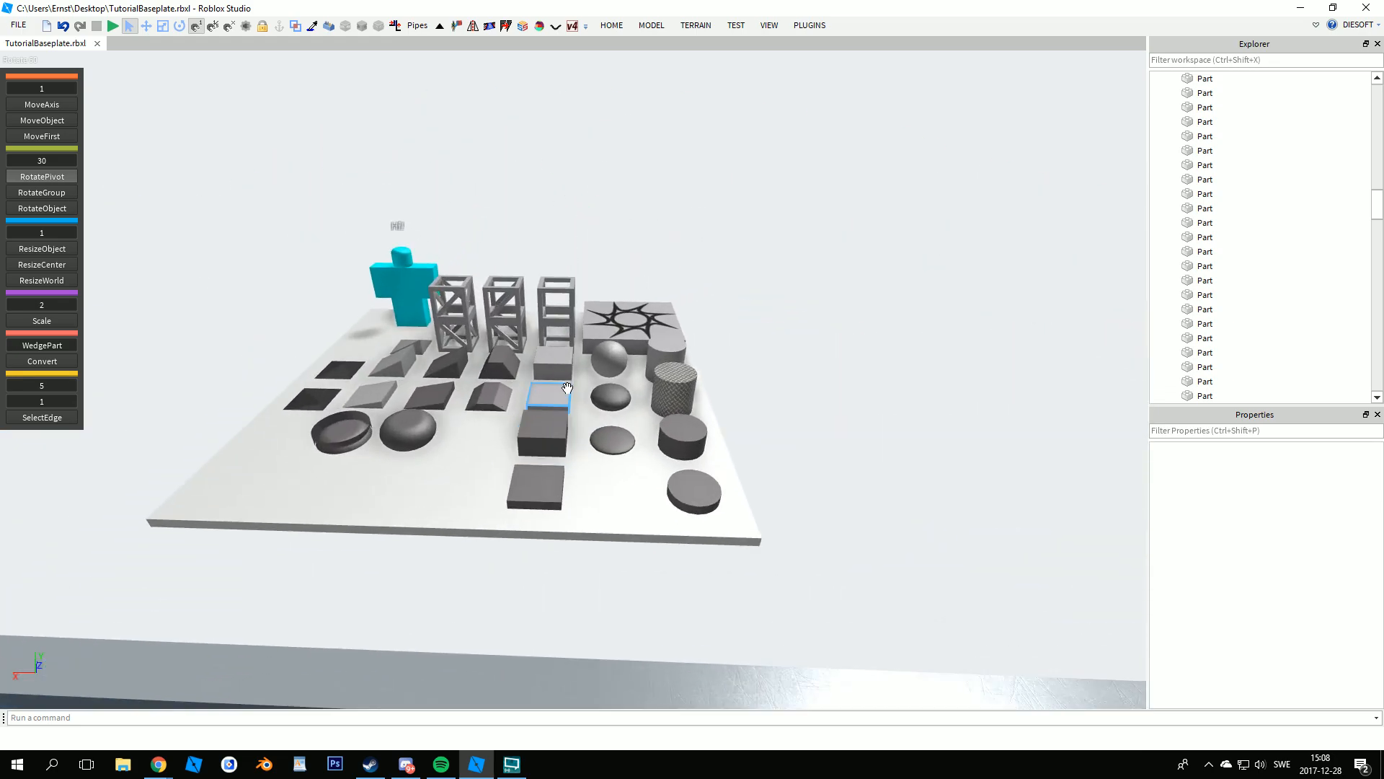
click(563, 369)
key(ctrl+d)
drag(562, 370, 618, 692)
right_drag(503, 457, 617, 692)
key(s)
drag(617, 692, 529, 404)
key(w)
right_drag(598, 432, 486, 276)
key(w)
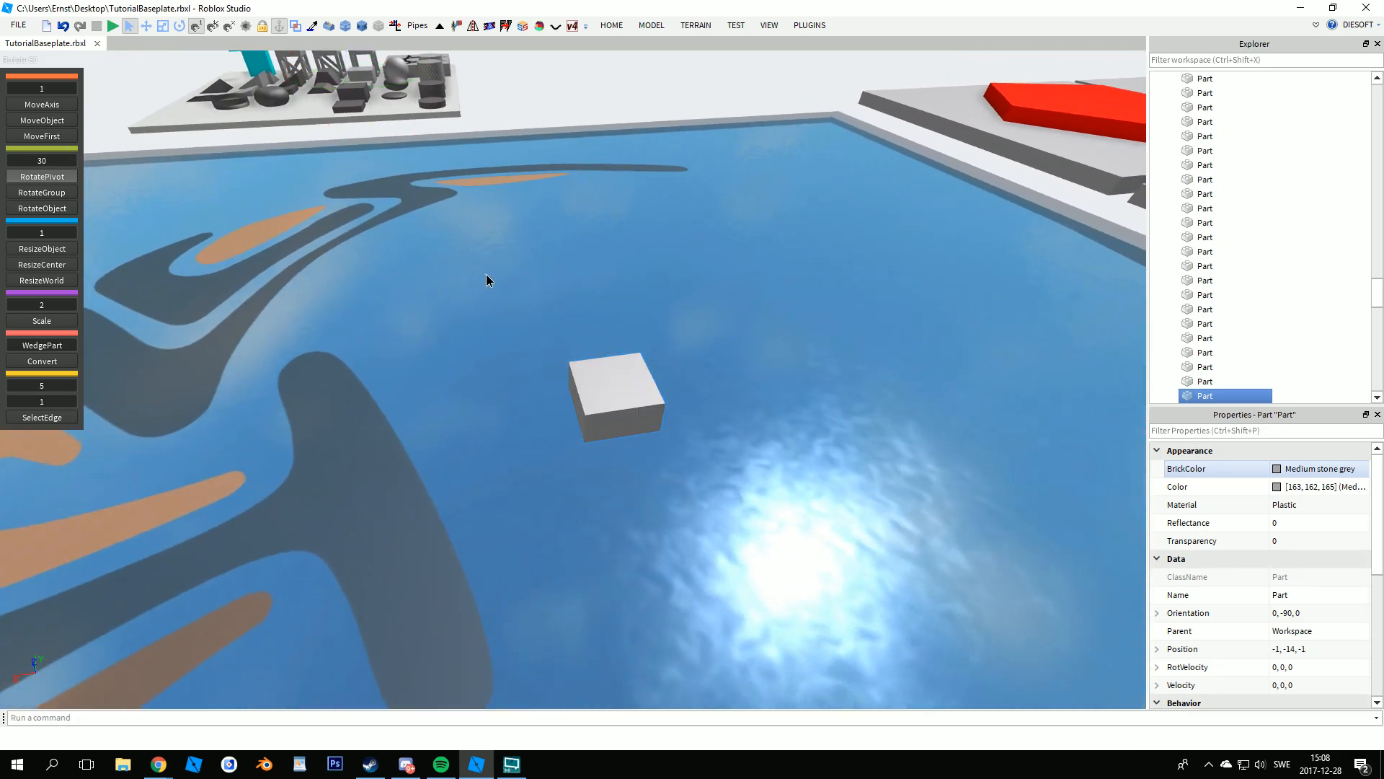
- Duplicate the block on the blue baseplate and move the copy along the X axis to position 8, -14, -1
drag(473, 266, 887, 616)
drag(798, 578, 488, 284)
right_drag(833, 438, 833, 438)
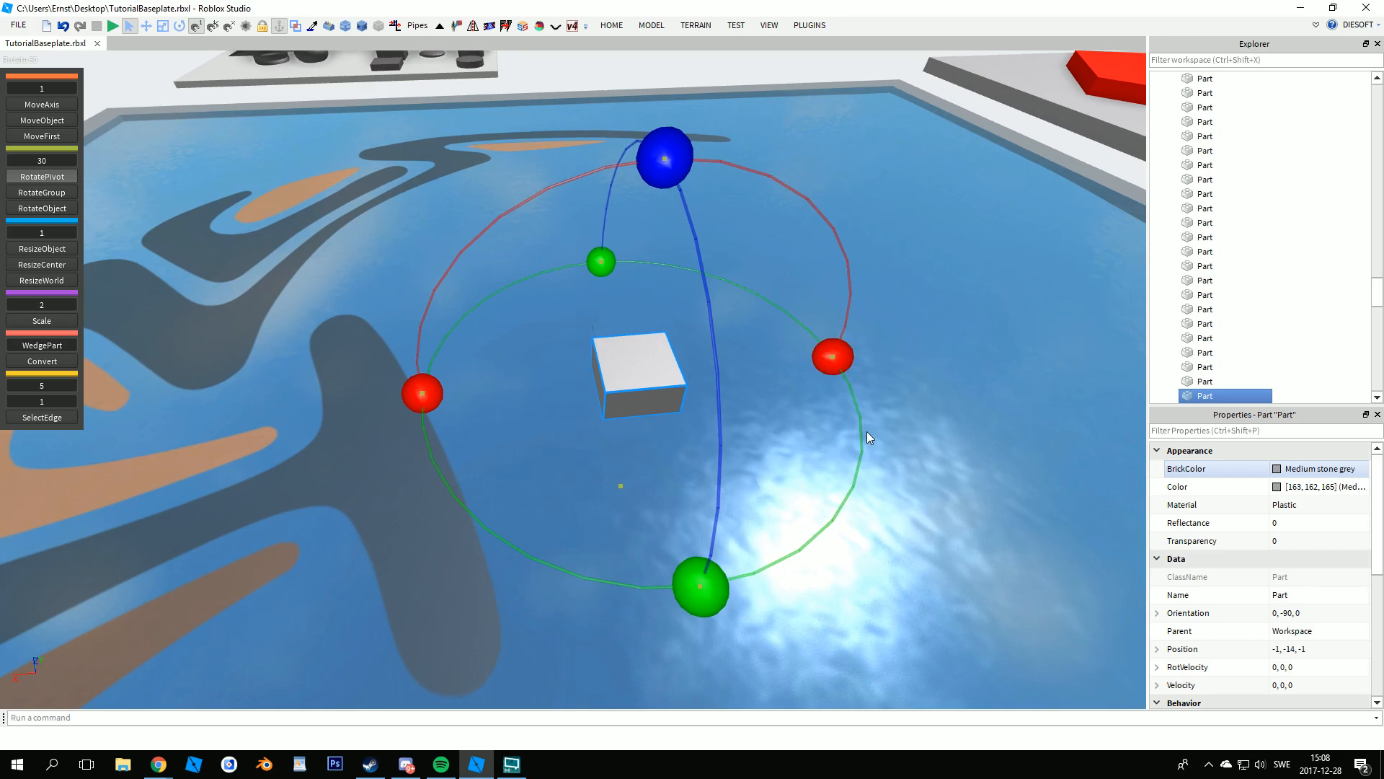
key(u)
key(ctrl+d)
drag(737, 358, 408, 405)
- Using the centre block as the RotatePivot point, place one copy of the outer block rotated 30° to each side of it
key(h)
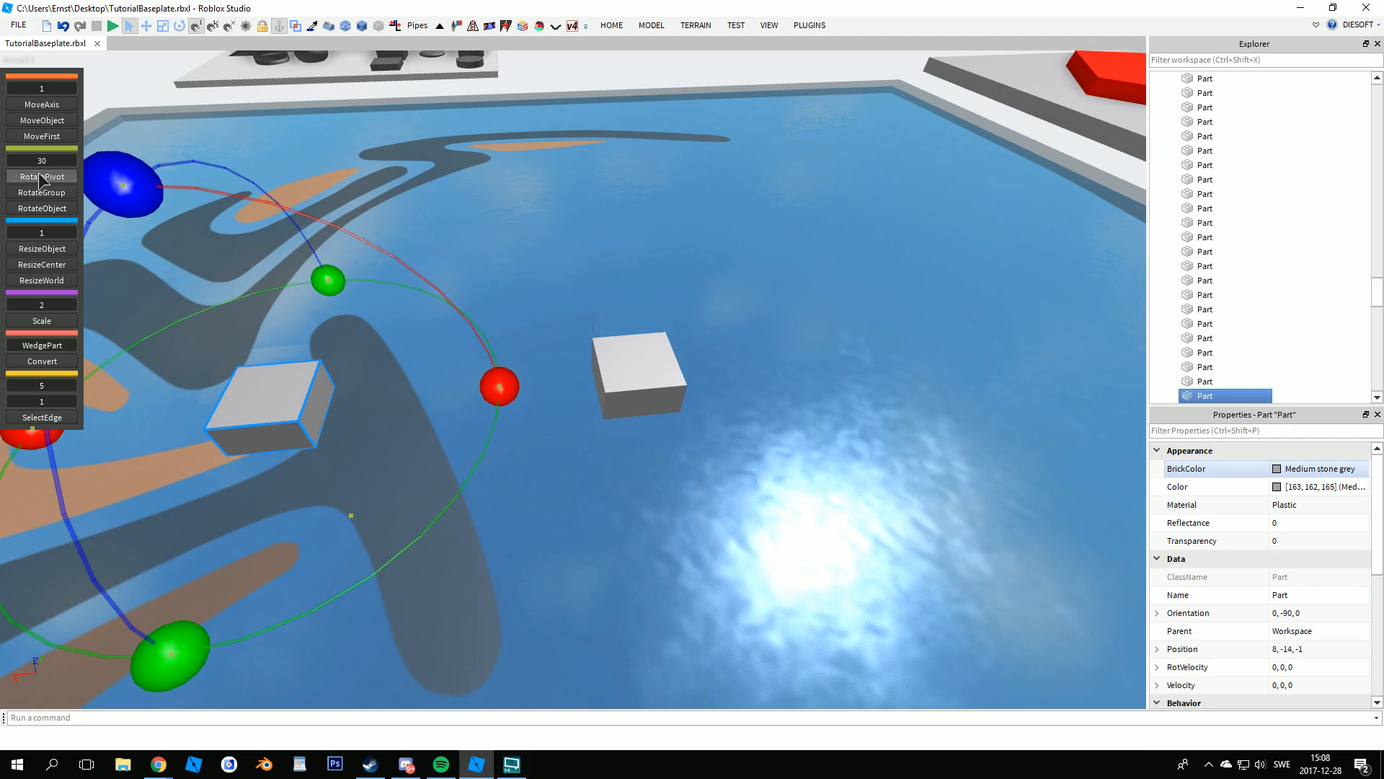
click(657, 366)
right_drag(618, 366, 618, 366)
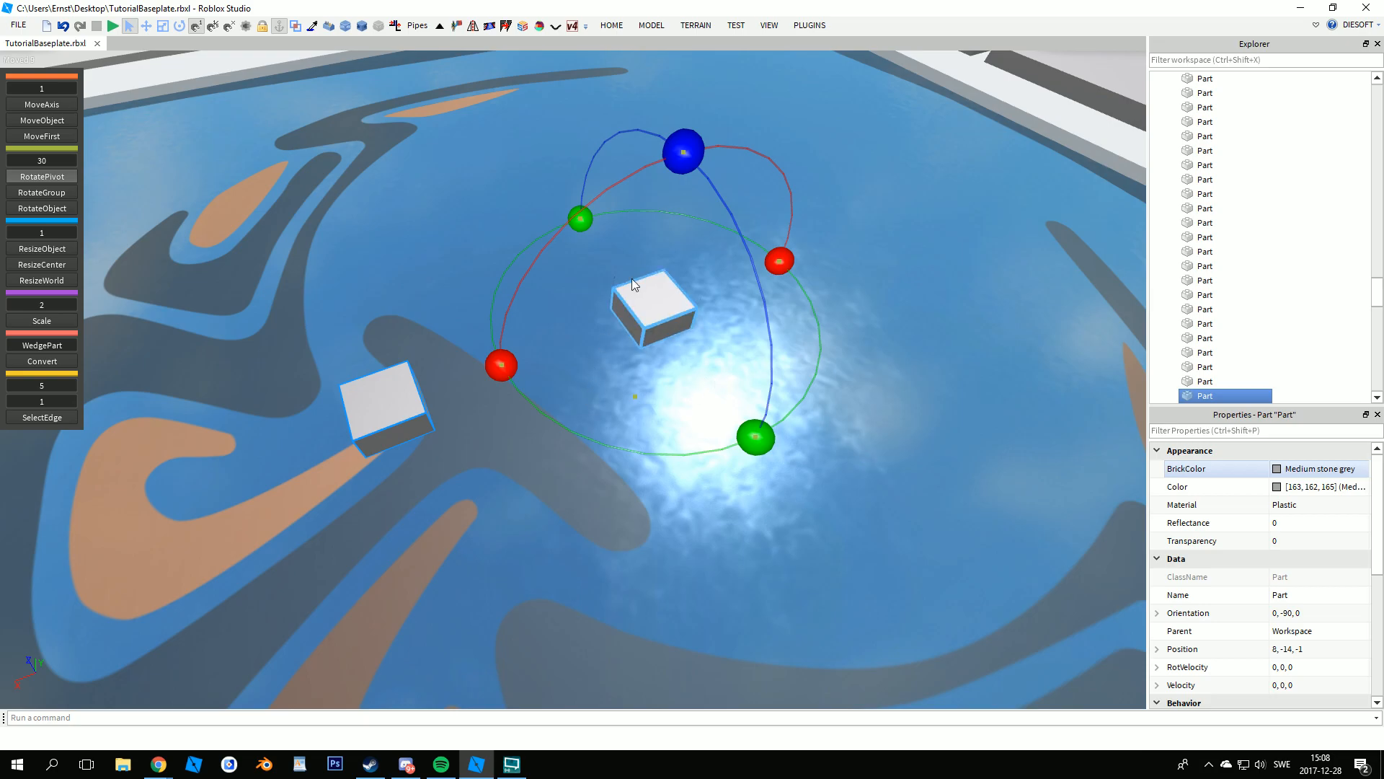
drag(584, 213, 552, 141)
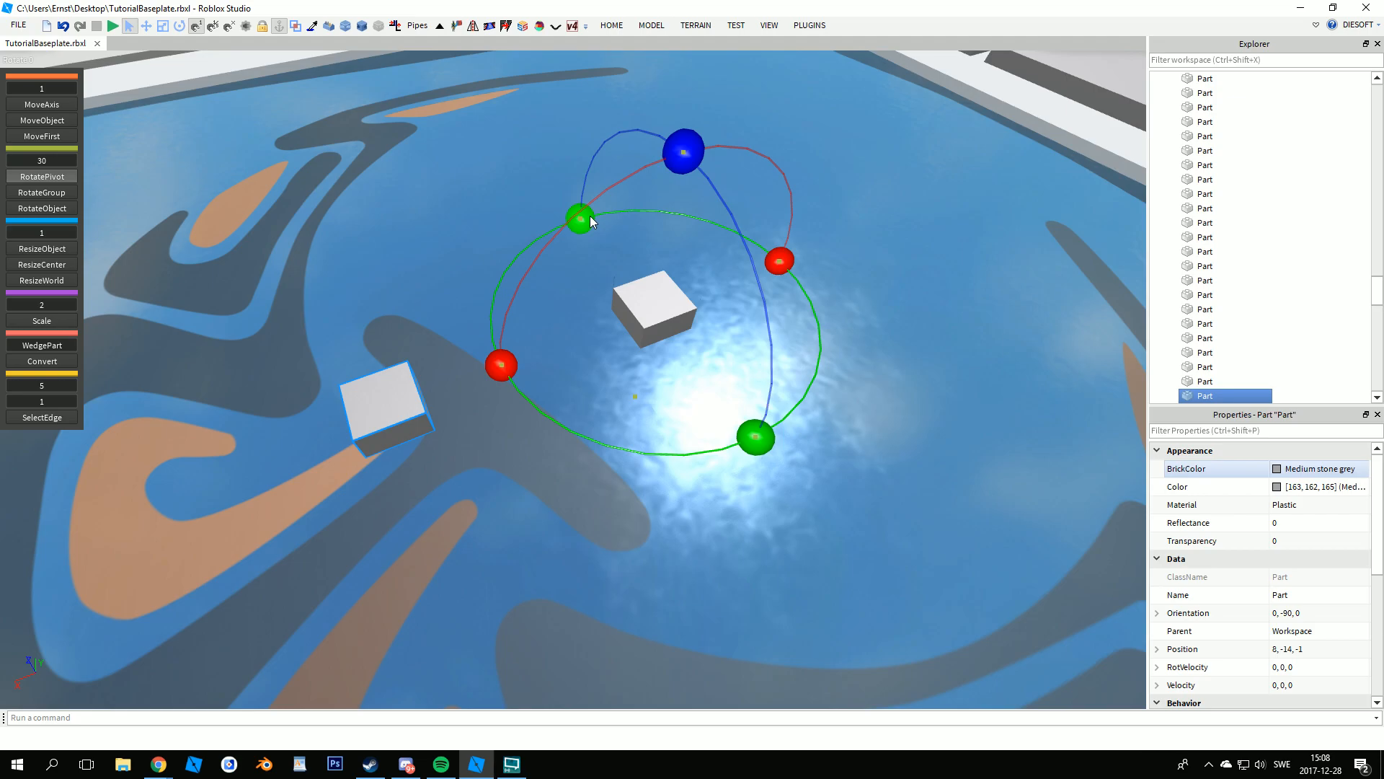
key(ctrl+d)
drag(581, 211, 571, 252)
key(ctrl+d)
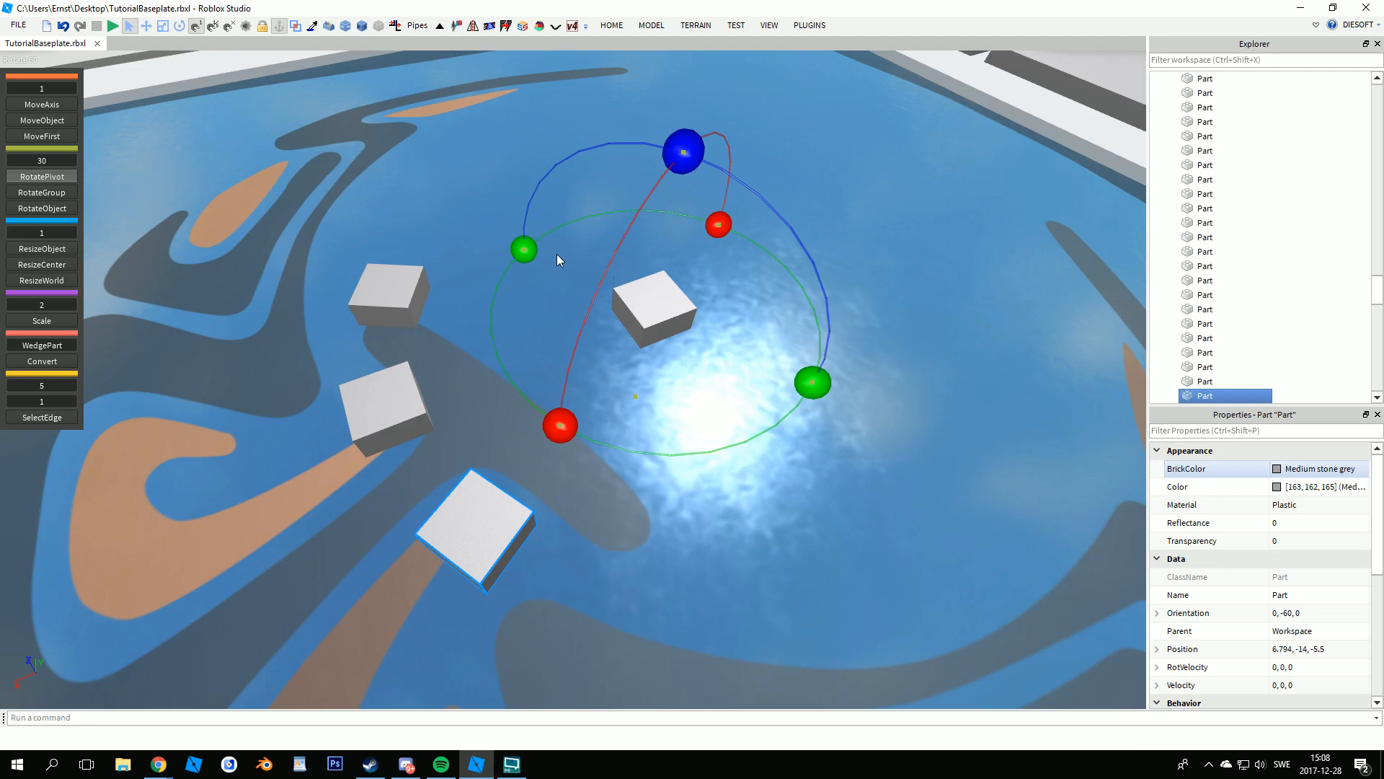
key(ctrl+d)
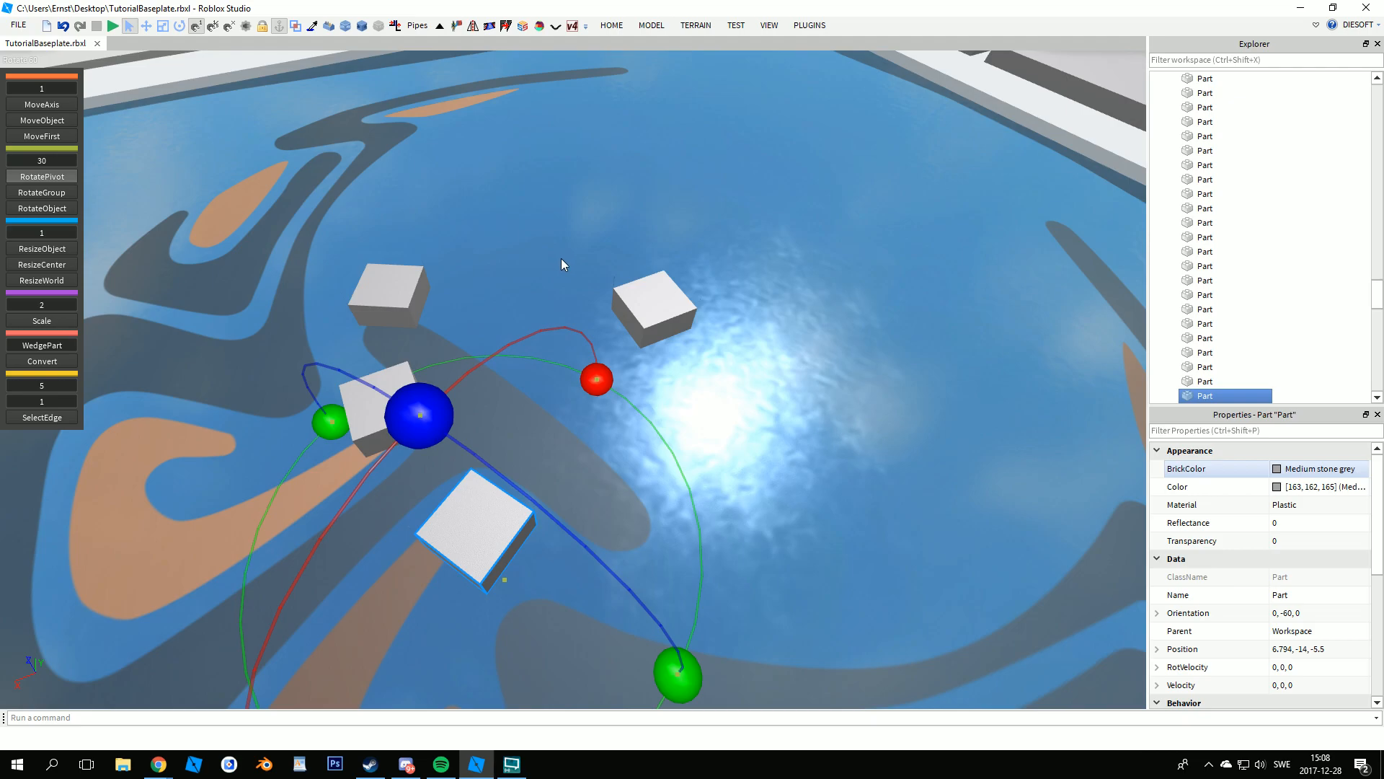
click(576, 511)
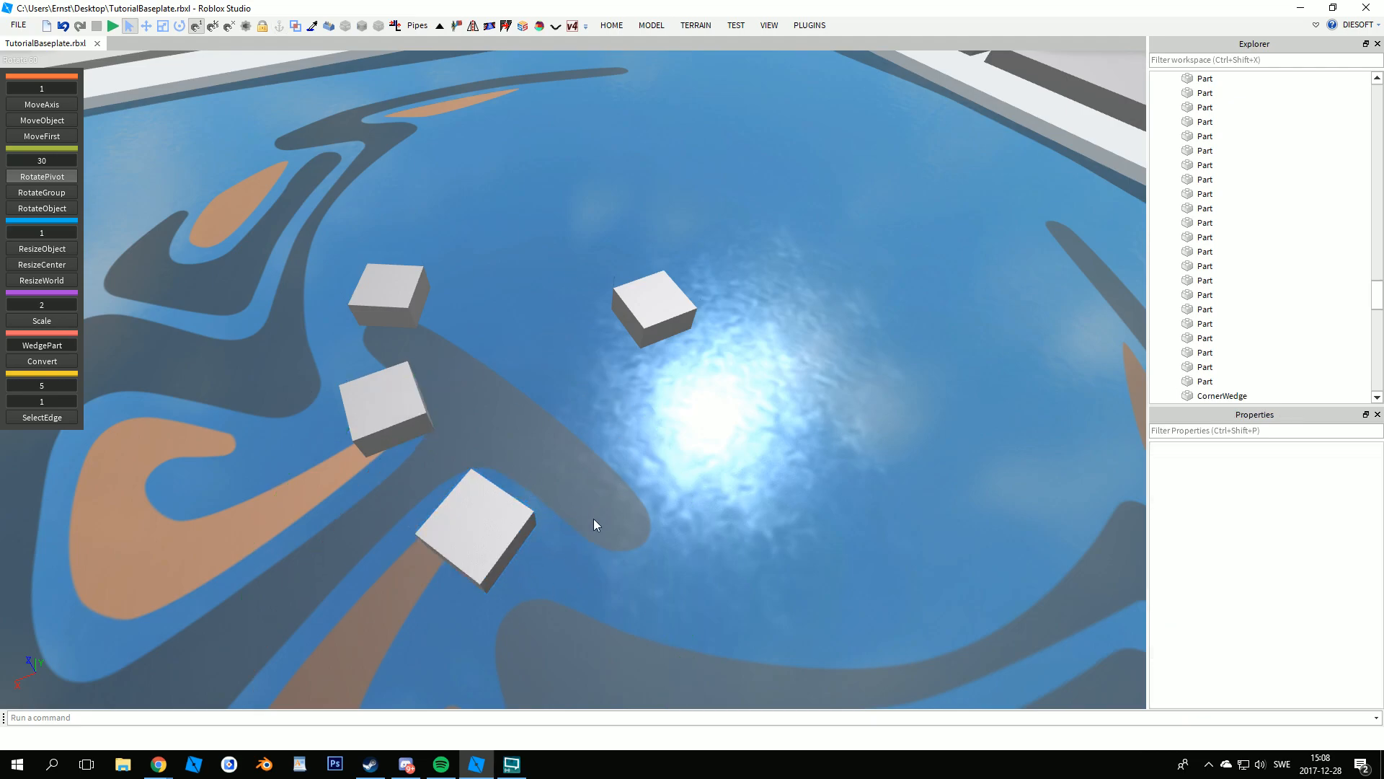
- Extend the middle outer block and its two rotated copies toward each other until their facing ends meet in an arc
key(w)
right_drag(581, 514, 579, 511)
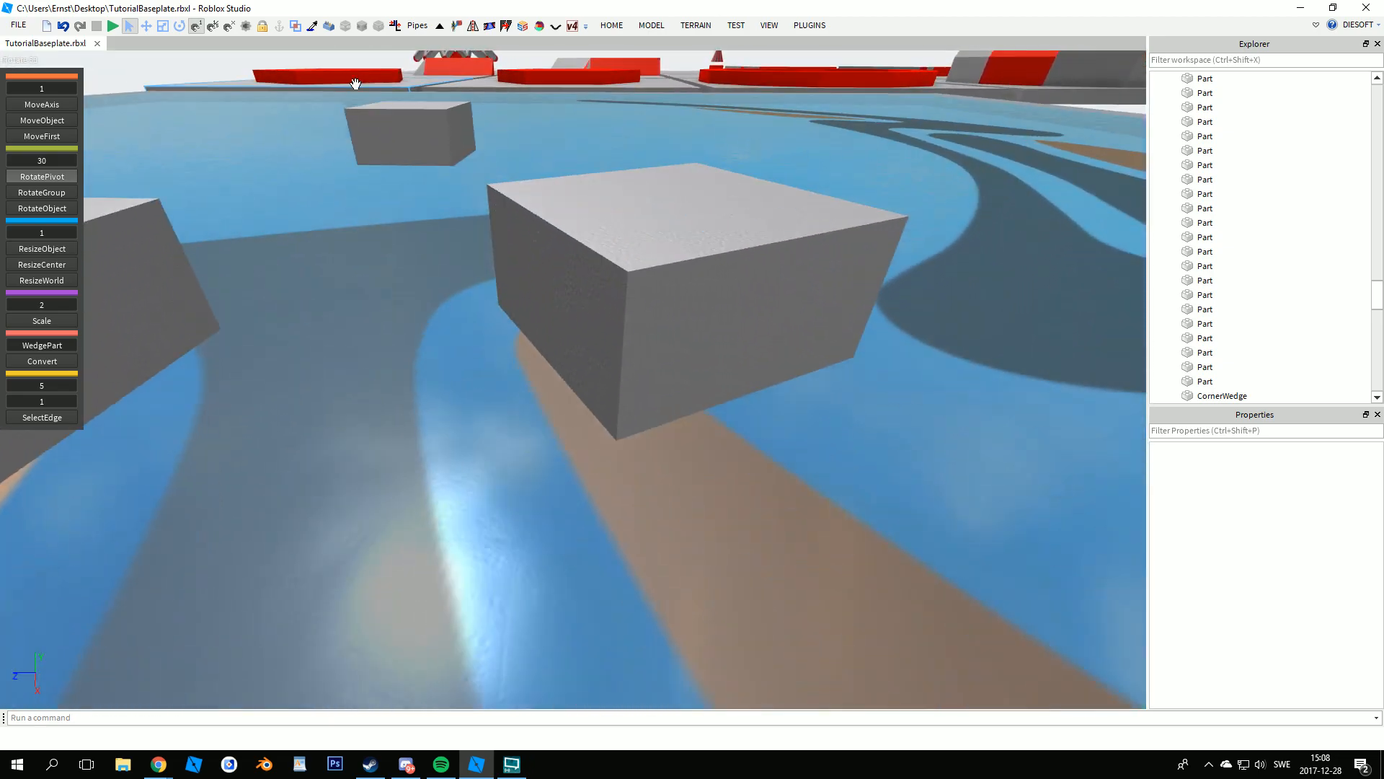
click(395, 26)
click(114, 86)
click(728, 304)
click(457, 309)
key(a)
click(588, 258)
right_drag(589, 257, 648, 241)
click(647, 240)
key(s)
key(ctrl+1)
- Delete the two end blocks of the arc, keeping only the stretched middle block
click(491, 386)
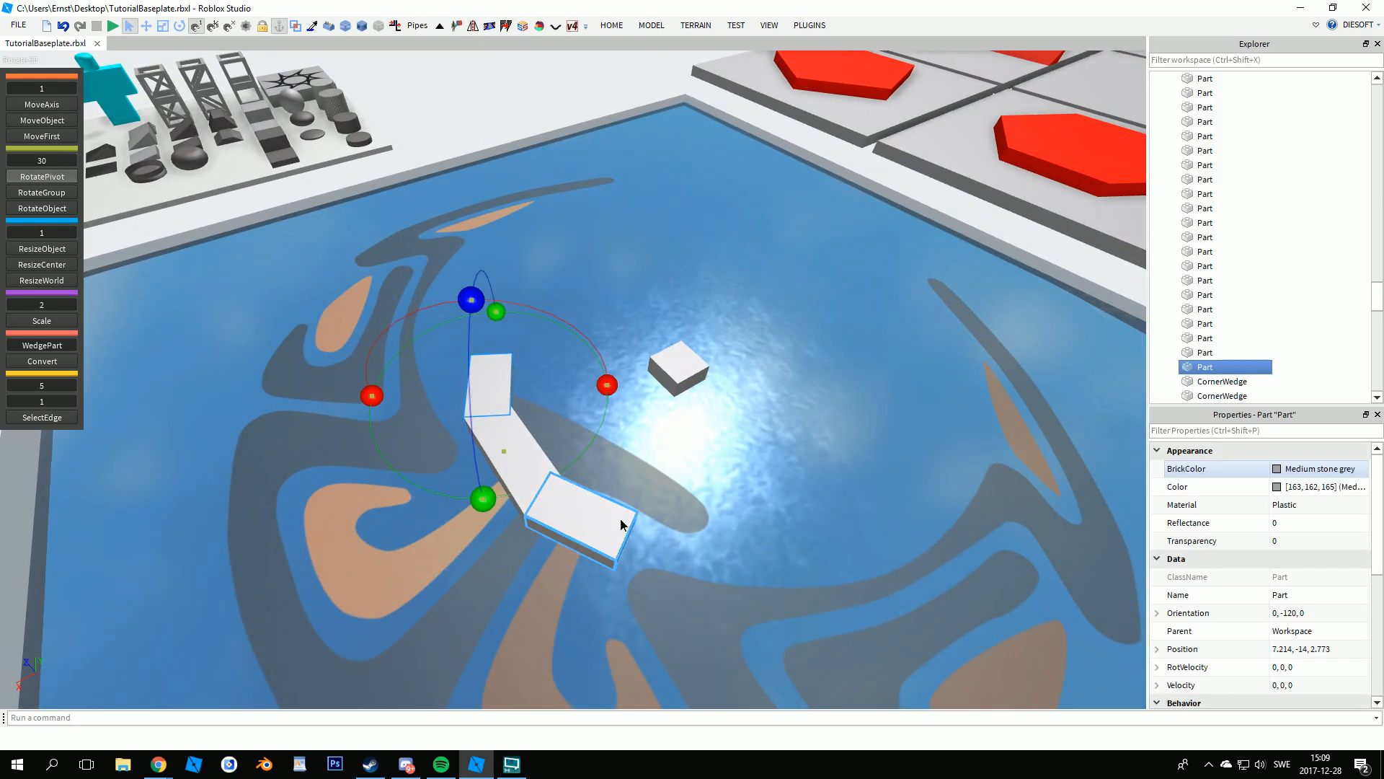
ctrl+click(620, 517)
key(Delete)
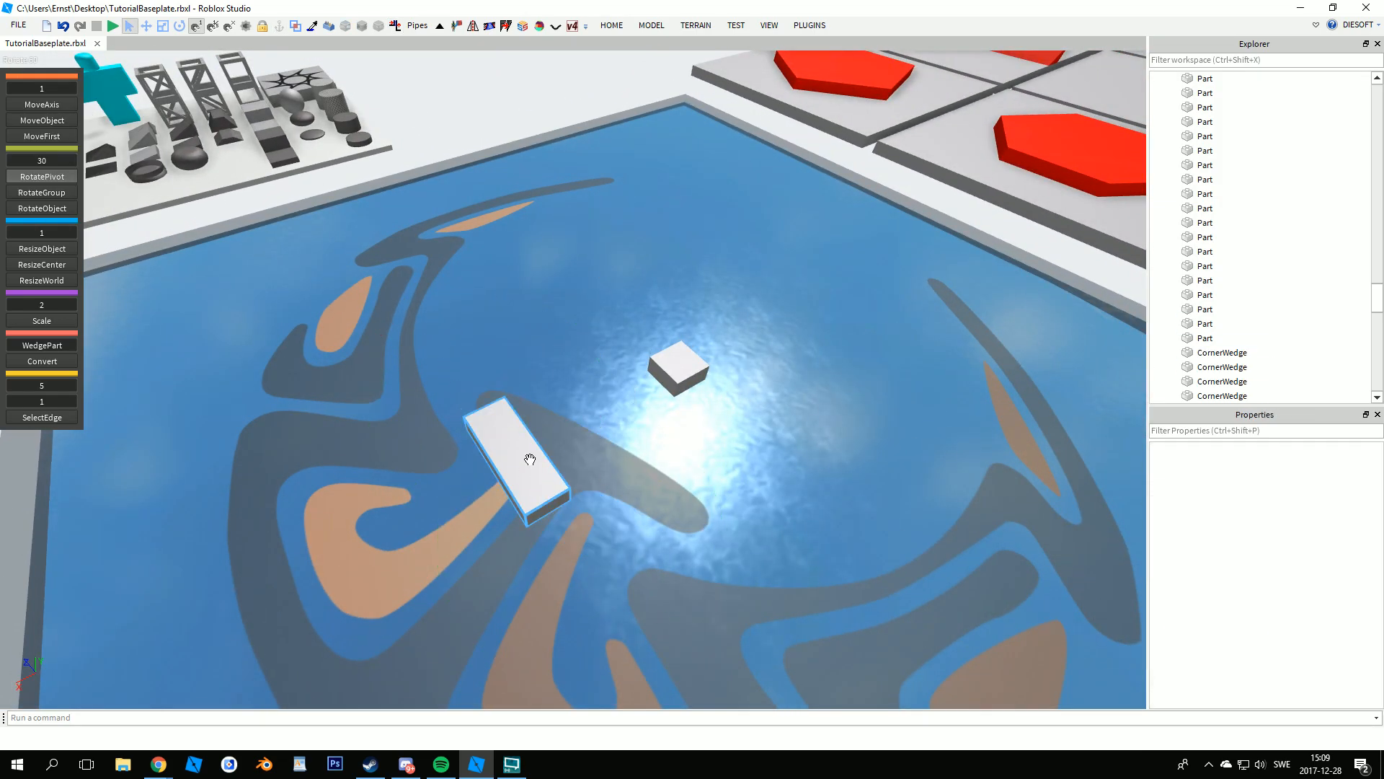
- Duplicate the stretched block repeatedly, rotating each copy another 30° about the centre block to form a half ring
click(530, 459)
key(w)
key(d)
right_drag(649, 449, 648, 448)
drag(284, 289, 432, 464)
scroll(512, 519, down, 8)
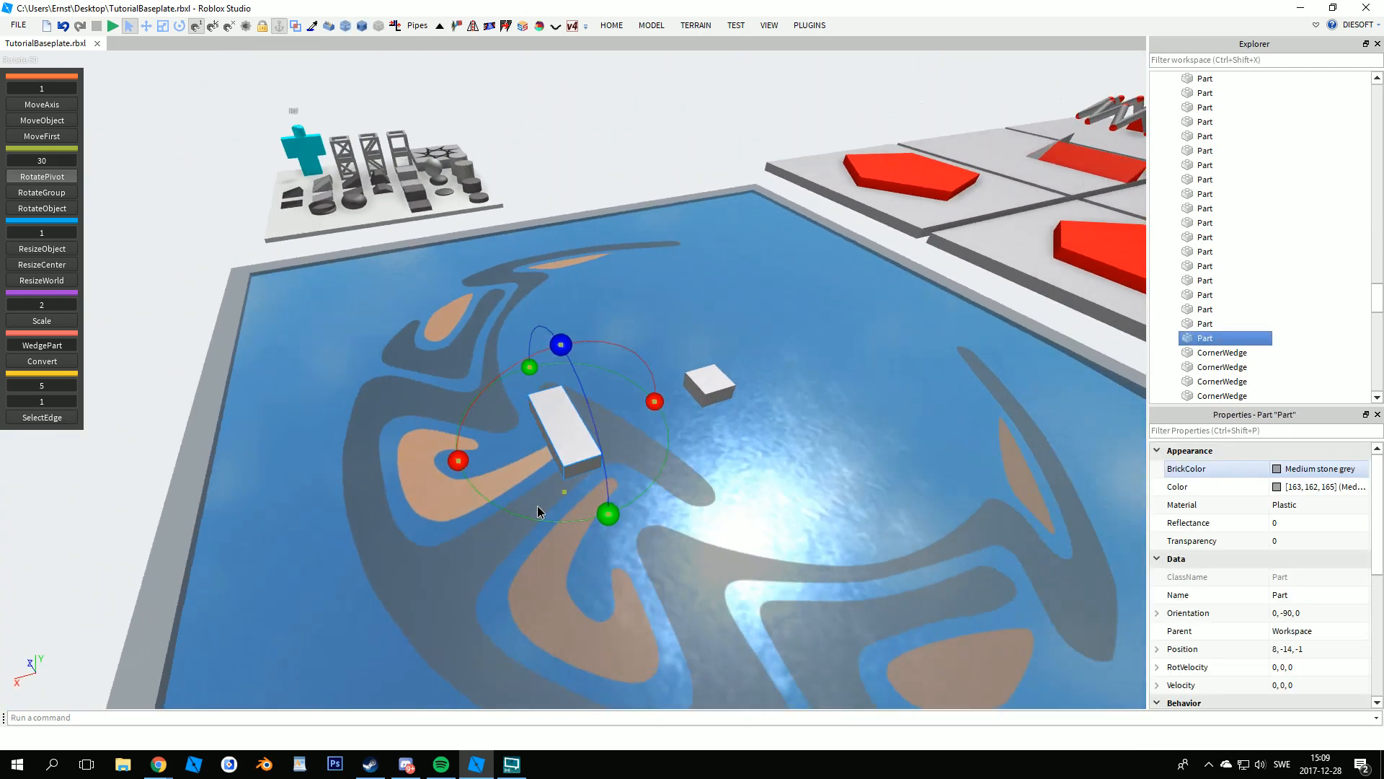
key(d)
key(w)
right_drag(532, 492, 531, 492)
click(664, 384)
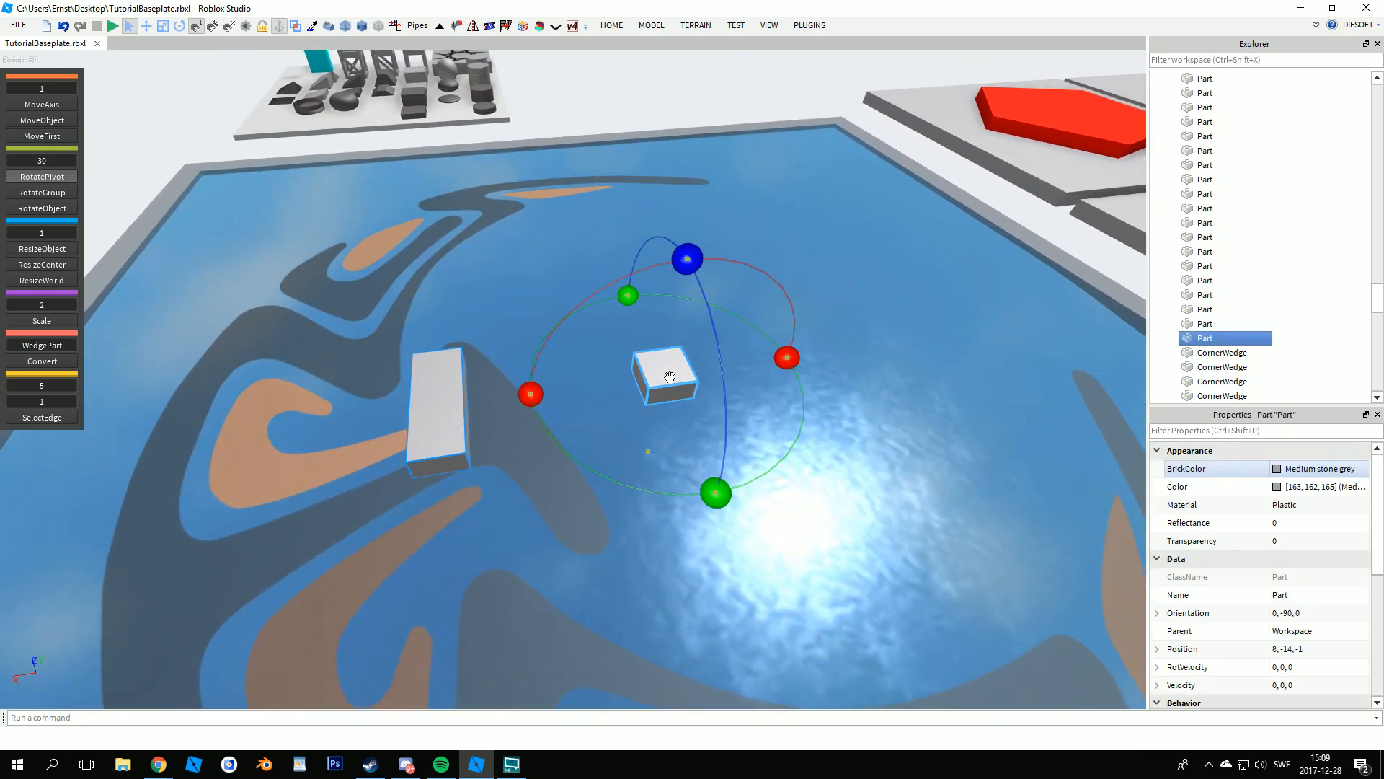
drag(629, 296, 725, 483)
key(ctrl+d)
key(ctrl+d)
key(ctrl+d)
key(ctrl+d)
key(ctrl+d)
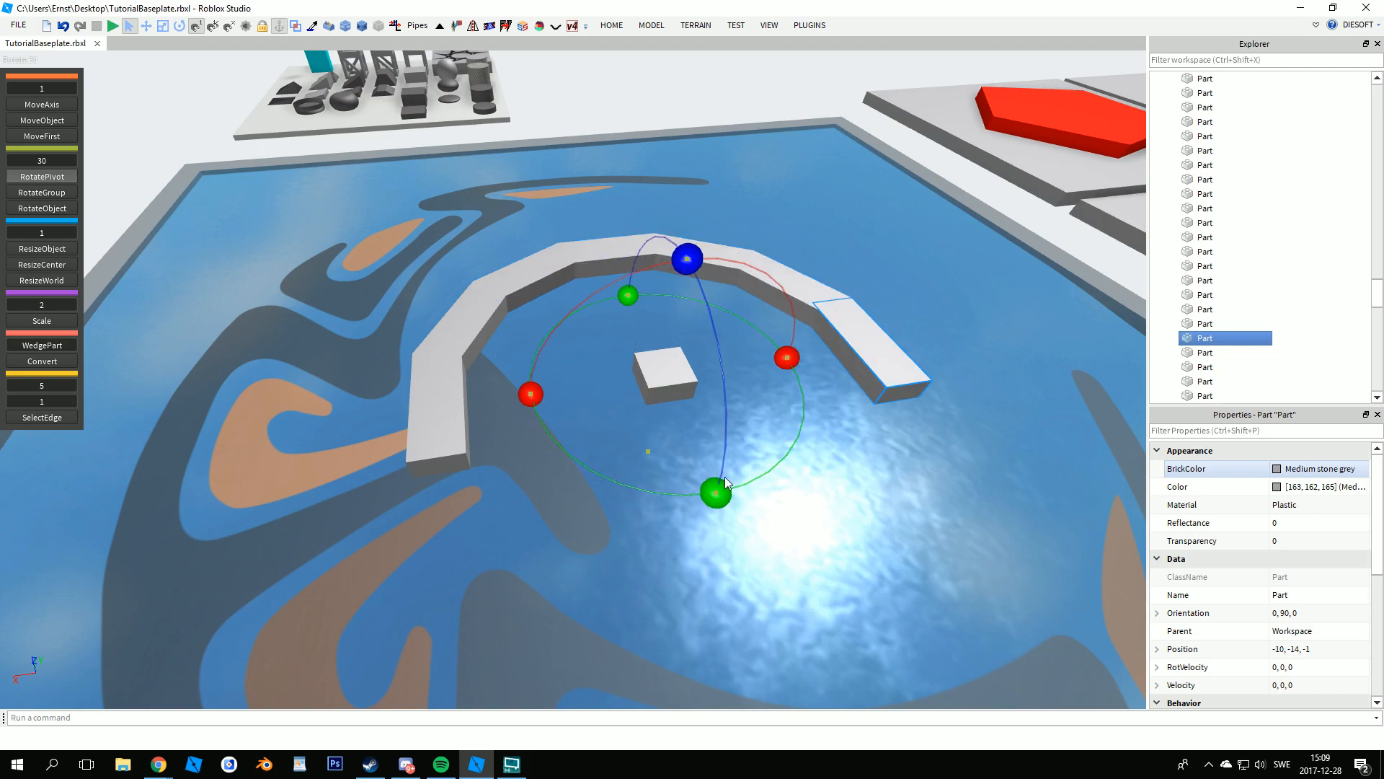
- Delete the half ring's copies except the first one, leaving two adjoining segments
scroll(750, 483, down, 2)
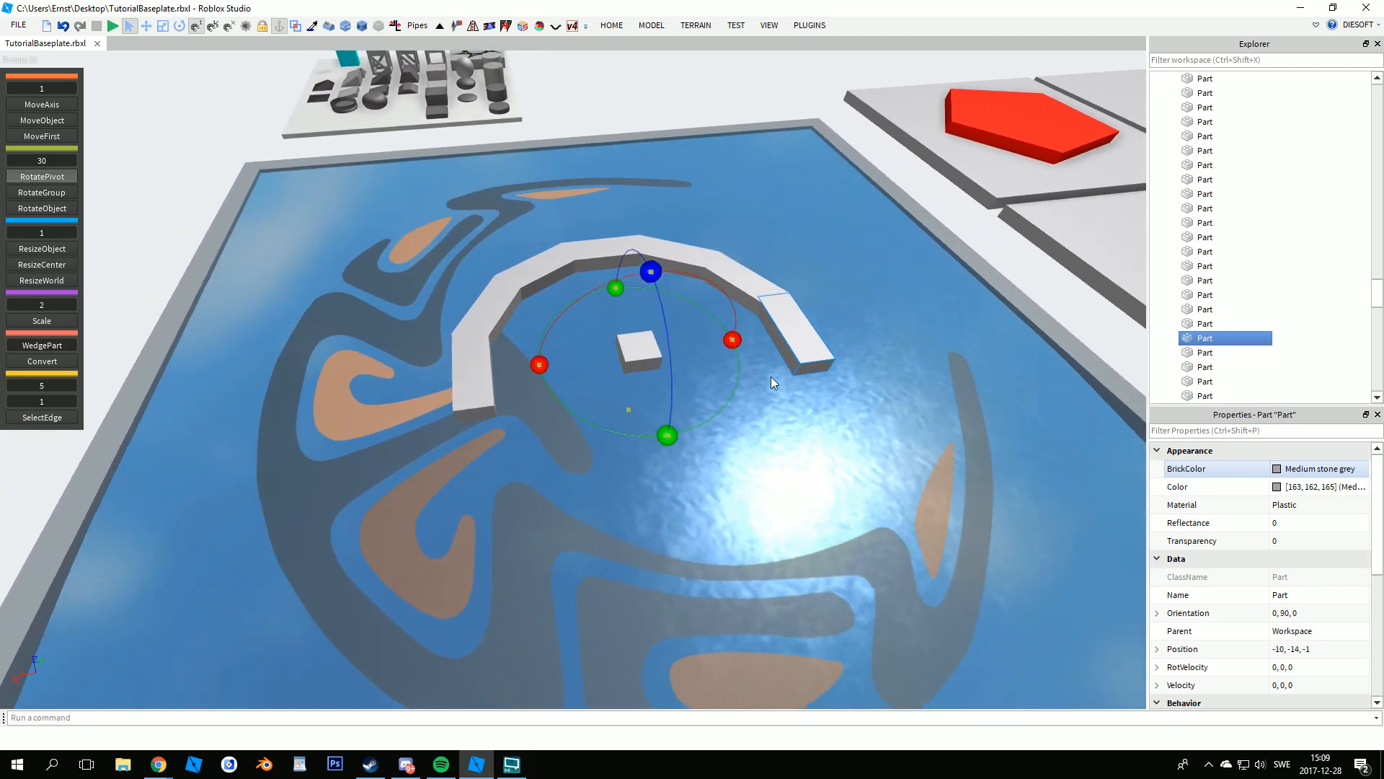
key(Delete)
click(747, 287)
key(Delete)
click(674, 256)
key(Delete)
click(591, 255)
key(Delete)
click(513, 279)
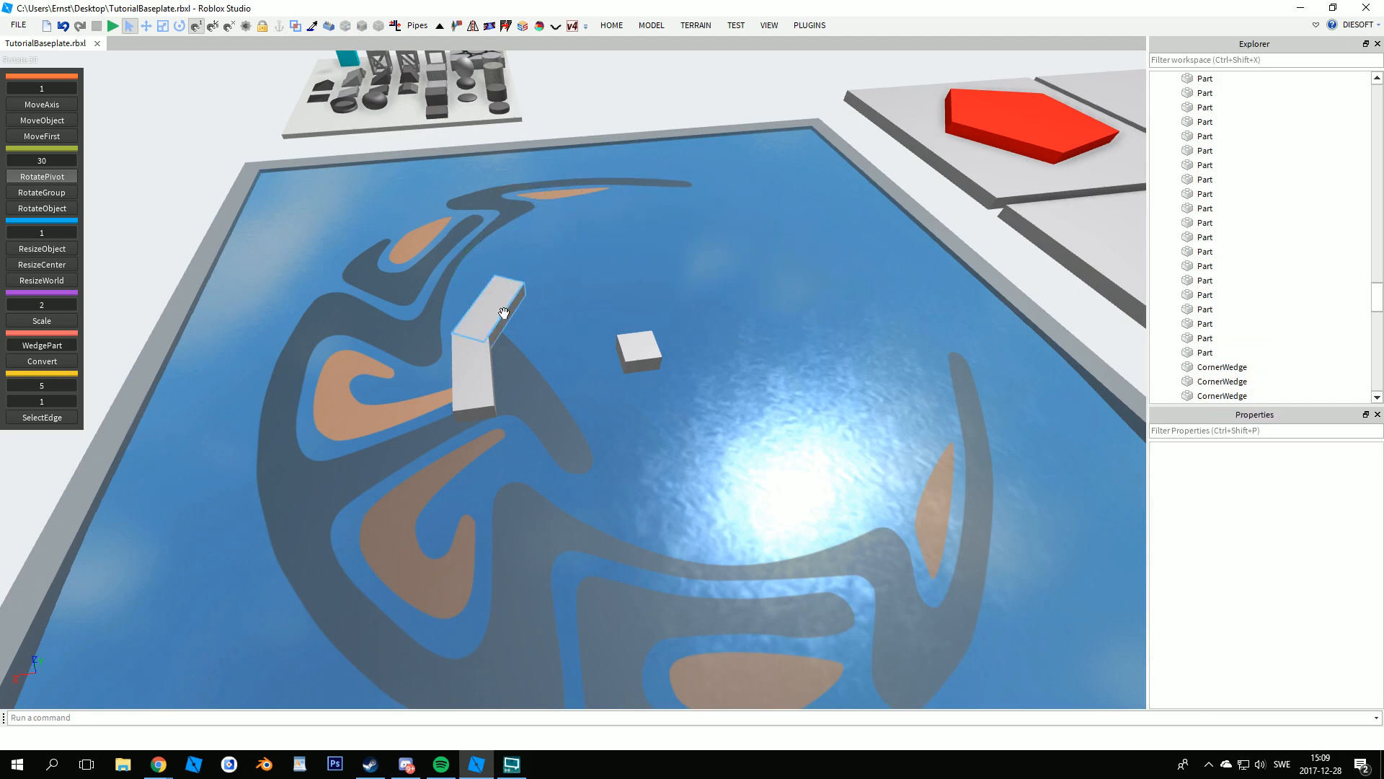
- Duplicate the two adjoining segments and rotate the copies about the centre block to extend the arc to four segments
drag(393, 256, 581, 390)
click(639, 350)
key(ctrl+d)
drag(619, 288, 753, 317)
- Duplicate the four-segment arc and rotate the copies about the centre block to complete the twelve-segment ring
drag(416, 257, 628, 431)
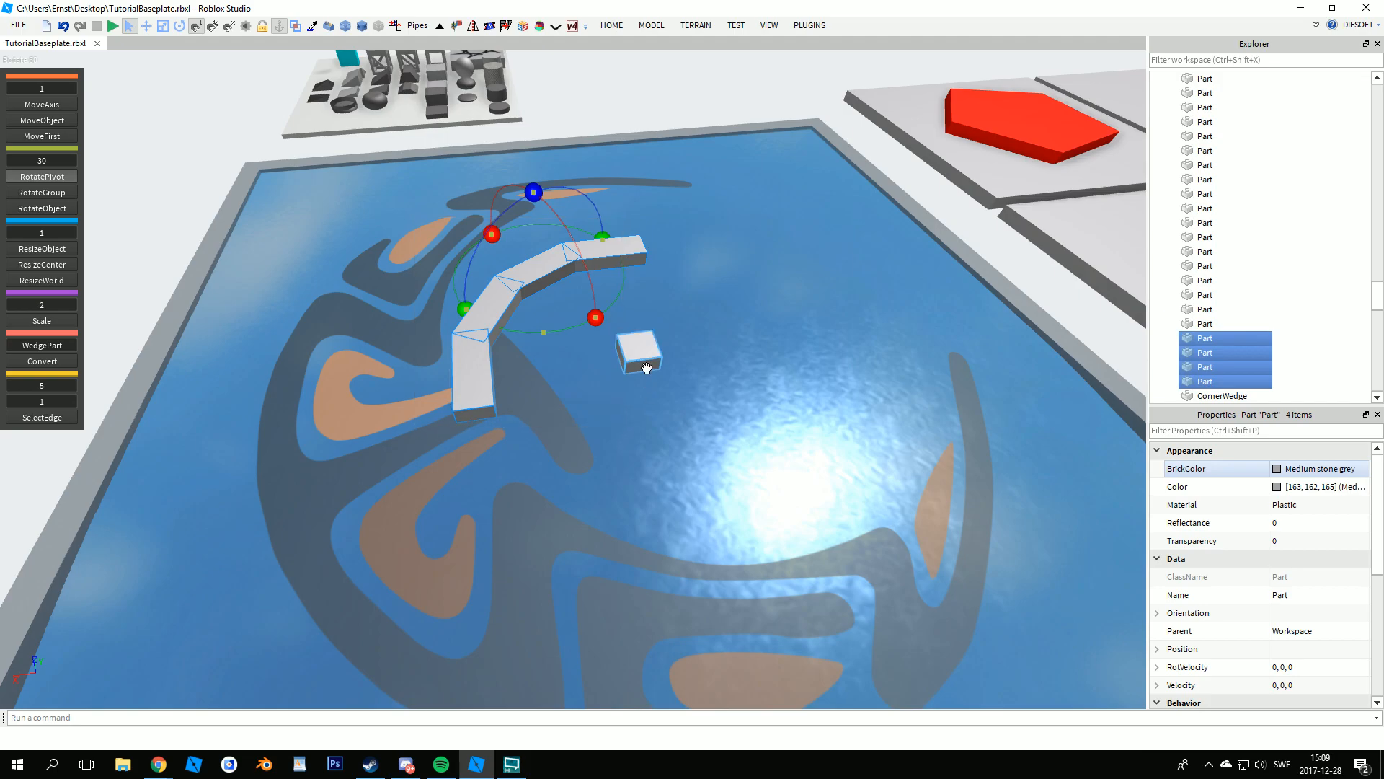
click(643, 359)
drag(623, 289, 486, 442)
key(ctrl+d)
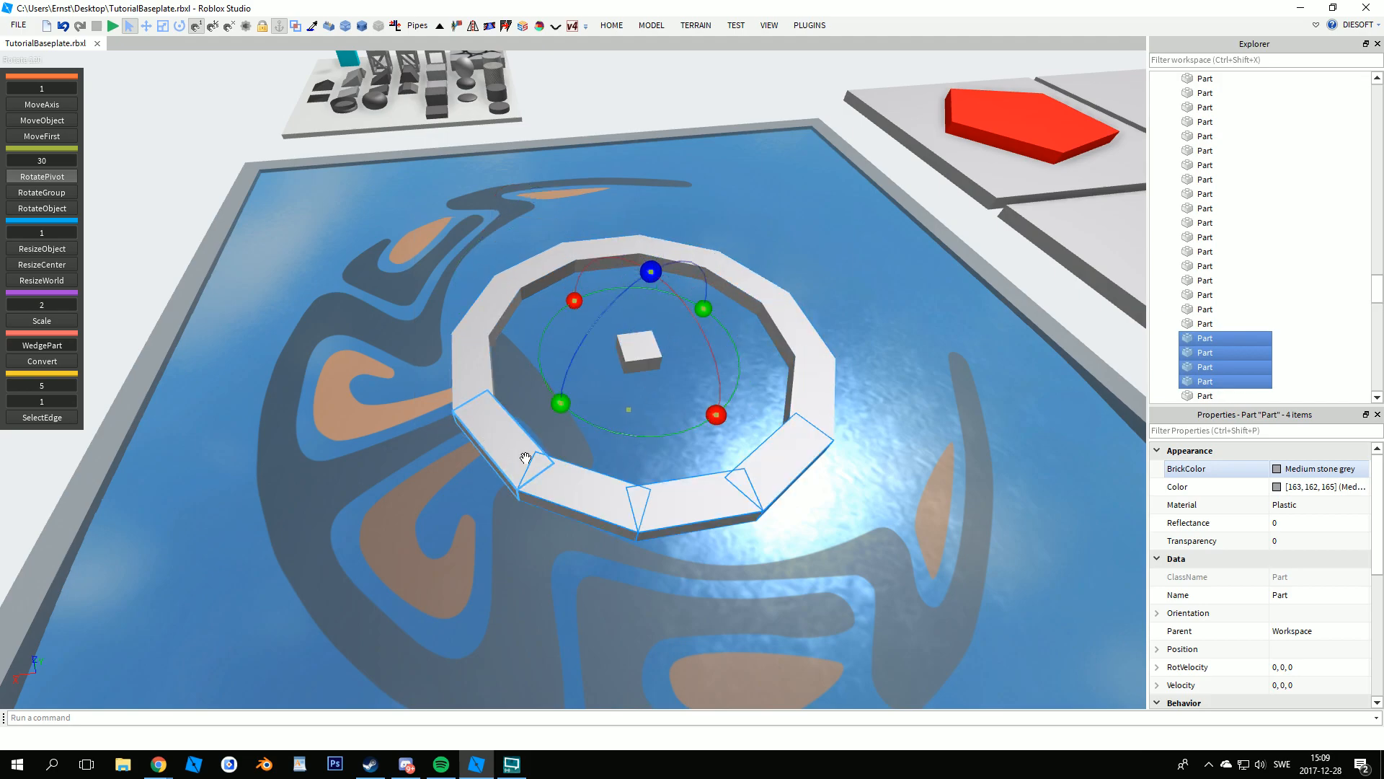
click(809, 513)
- Examine the completed ring and its centre block from several angles
key(s)
right_drag(841, 504, 829, 508)
key(q)
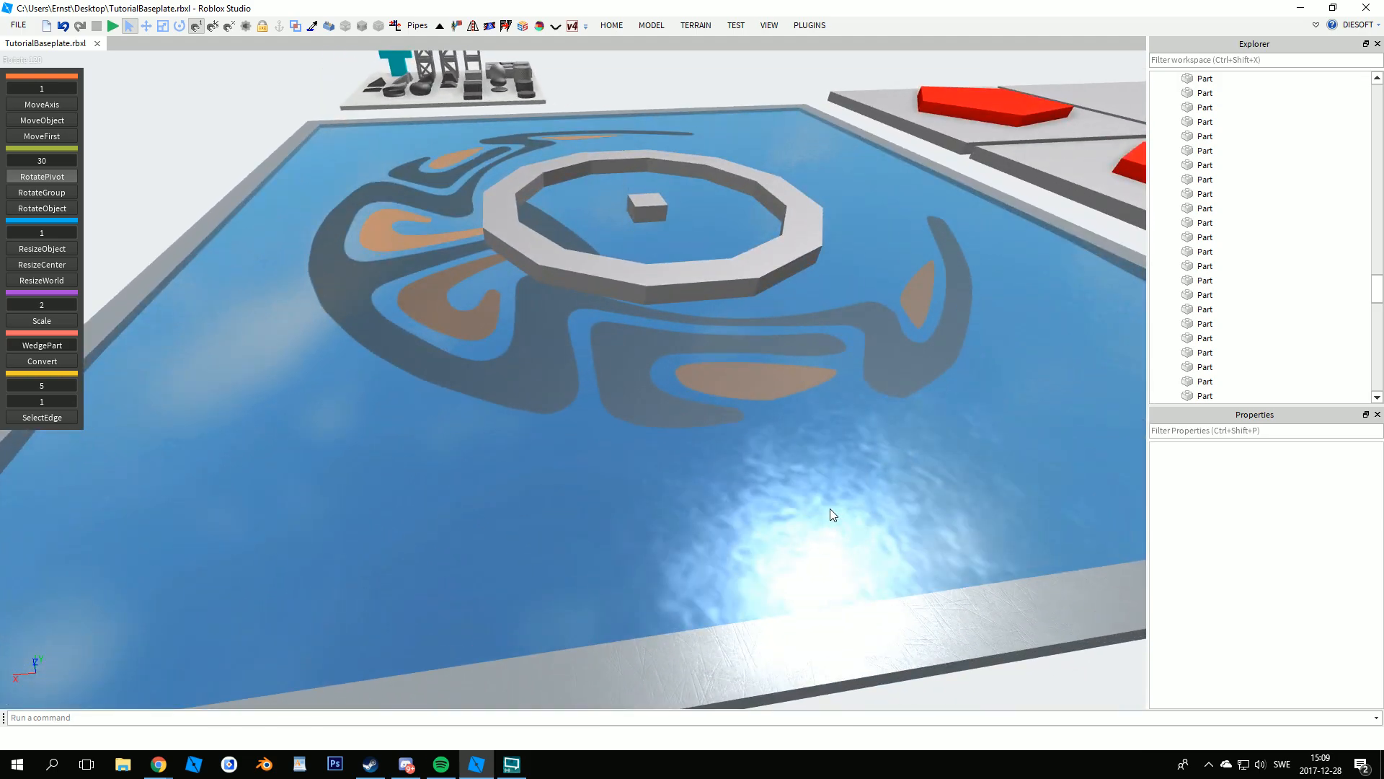
key(e)
key(w)
right_drag(687, 388, 493, 277)
key(e)
key(w)
key(q)
click(556, 322)
key(s)
key(e)
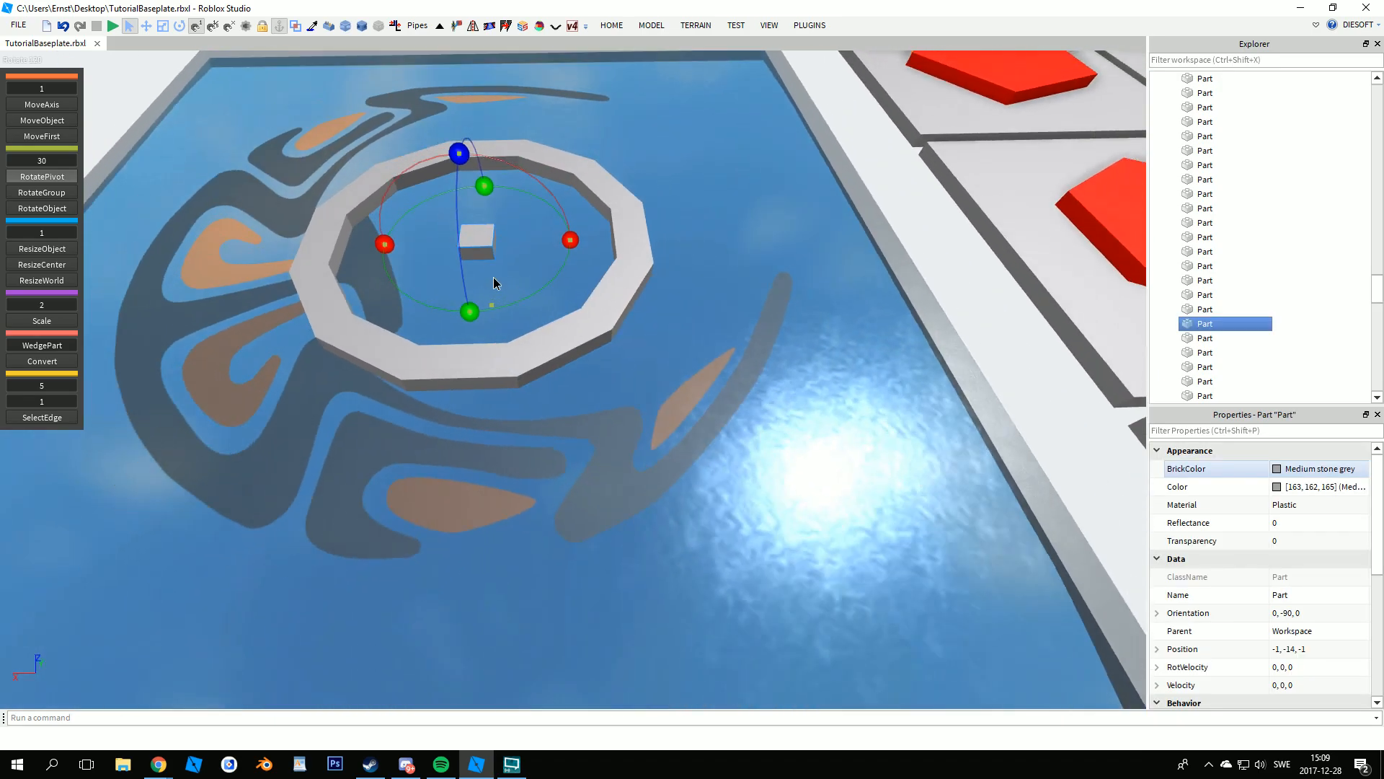
- Select the whole ring with its centre block and increase the height of all the parts using ResizeWorld
key(s)
key(a)
drag(373, 114, 700, 357)
right_drag(701, 357, 563, 221)
key(w)
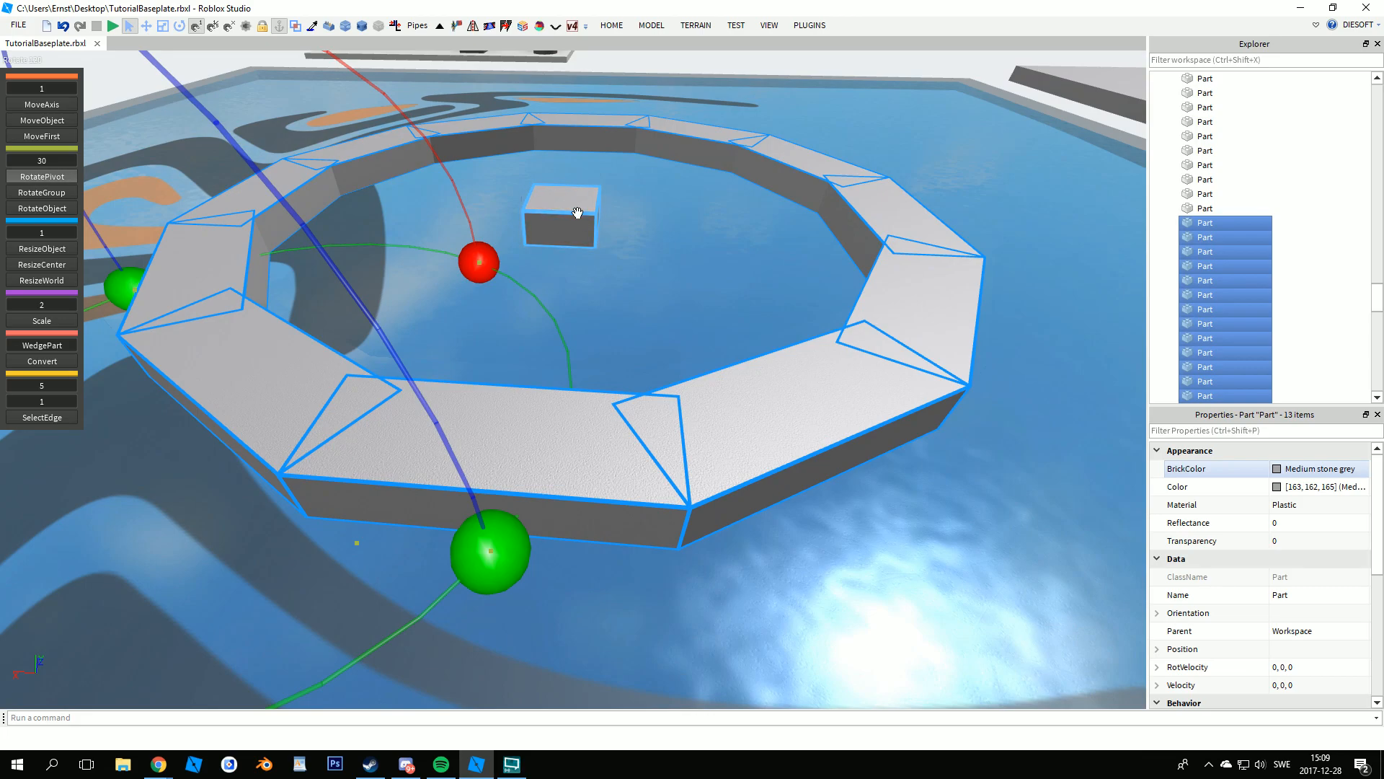
key(k)
key(d)
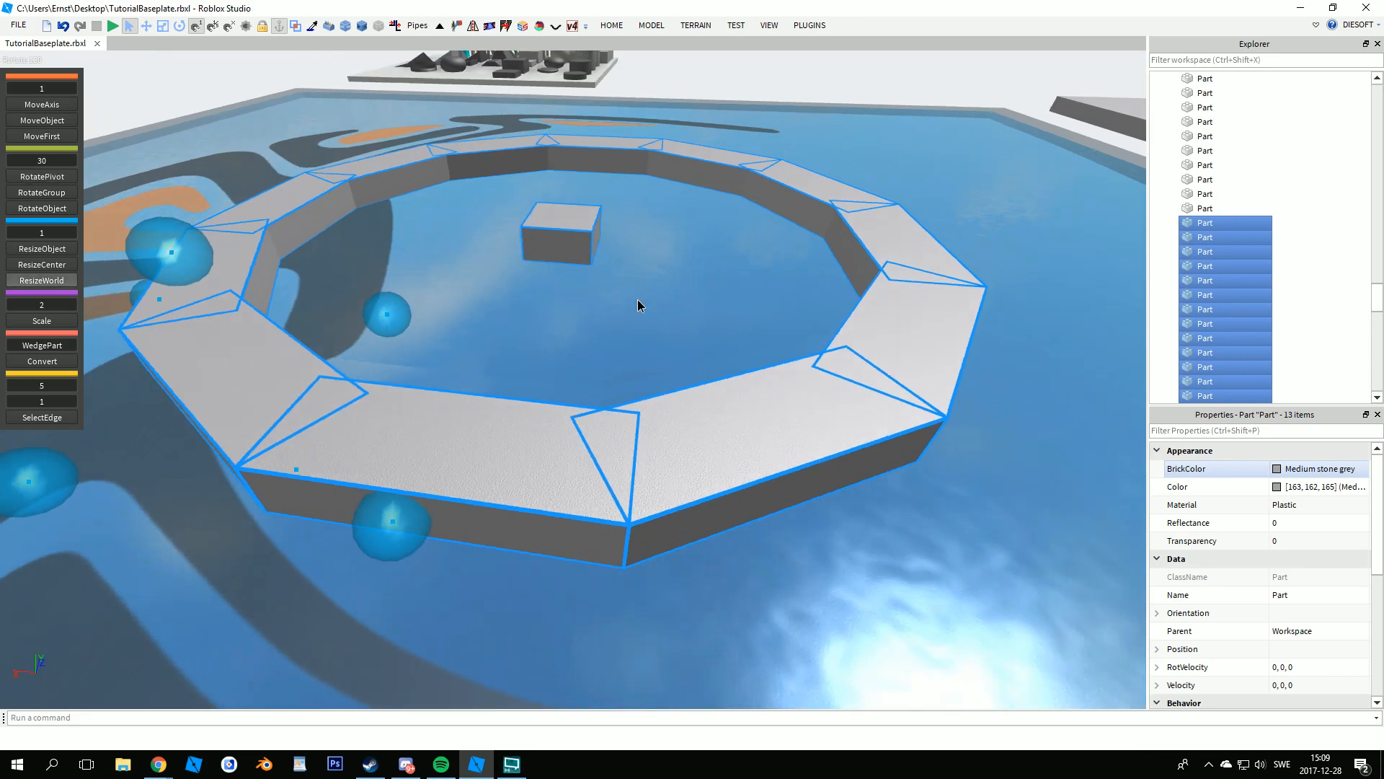
key(q)
right_drag(637, 299, 386, 229)
drag(260, 230, 267, 195)
key(e)
right_drag(268, 197, 457, 371)
key(a)
click(594, 421)
- Delete the five front segments of the ring so that only the rear half ring remains
key(s)
key(w)
key(d)
key(e)
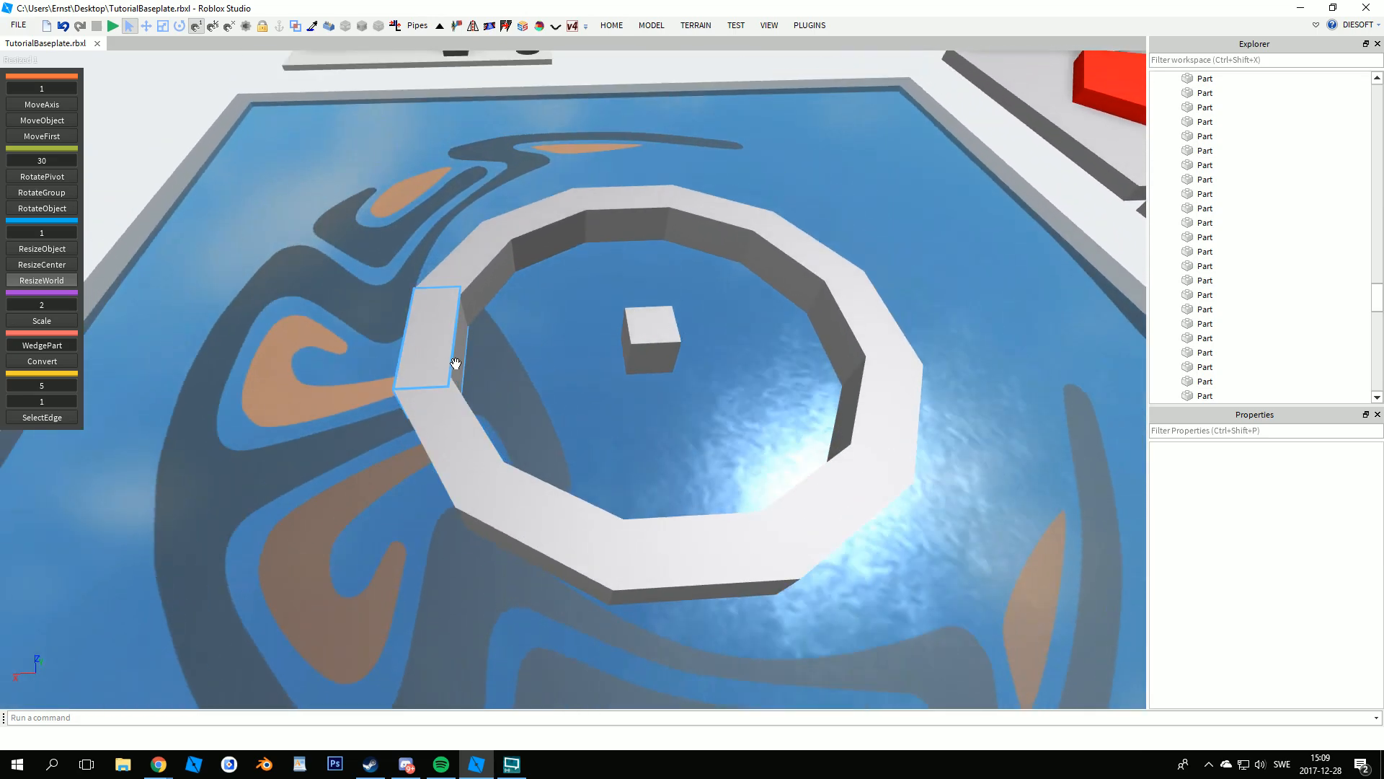
drag(924, 632, 328, 418)
key(Delete)
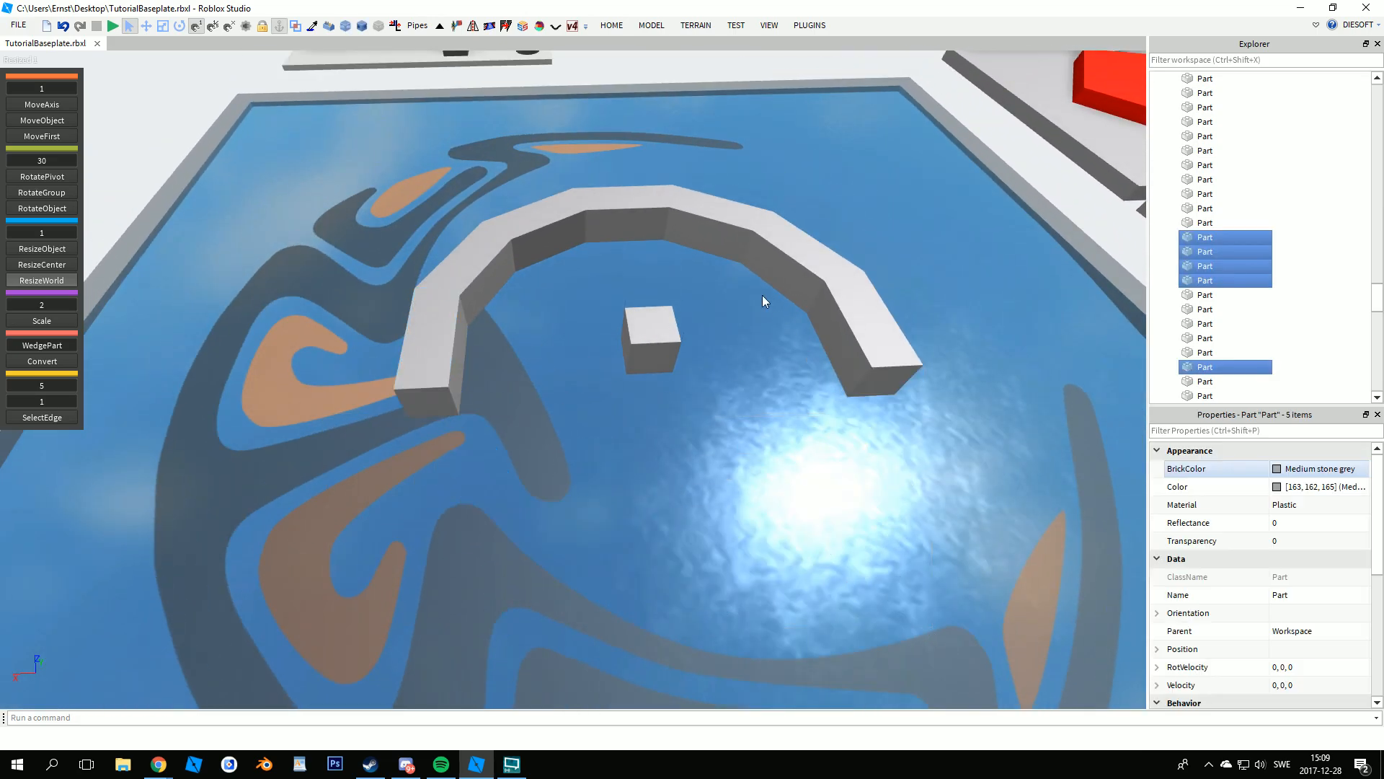
- Delete the remaining segments of the half ring except the one at its left end, keeping the centre block
drag(728, 224, 779, 312)
key(Delete)
click(802, 268)
key(Delete)
click(659, 216)
key(Delete)
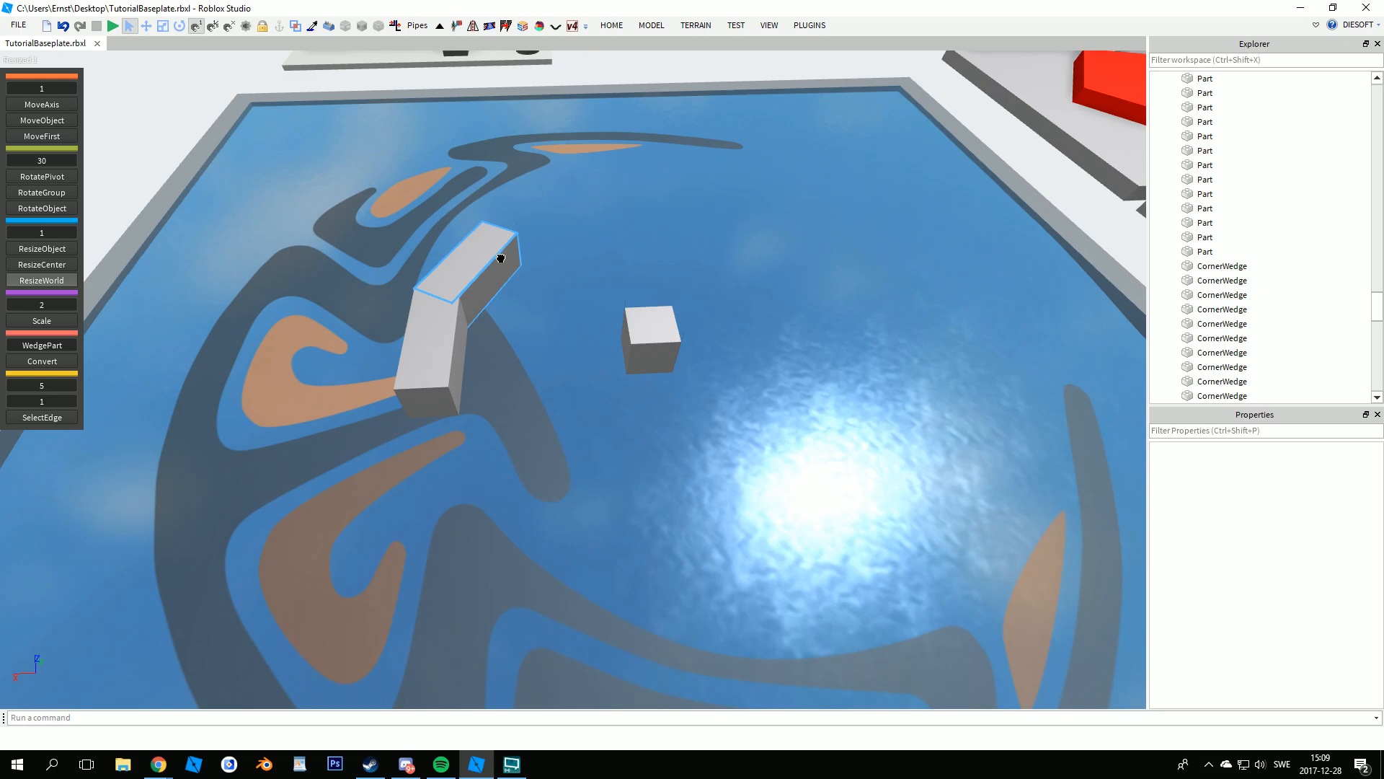
click(497, 252)
key(Delete)
- Duplicate the remaining segment and rotate the copies upward about the centre block with RotatePivot, forming a four-part vertical arch
click(441, 317)
right_drag(616, 386, 624, 369)
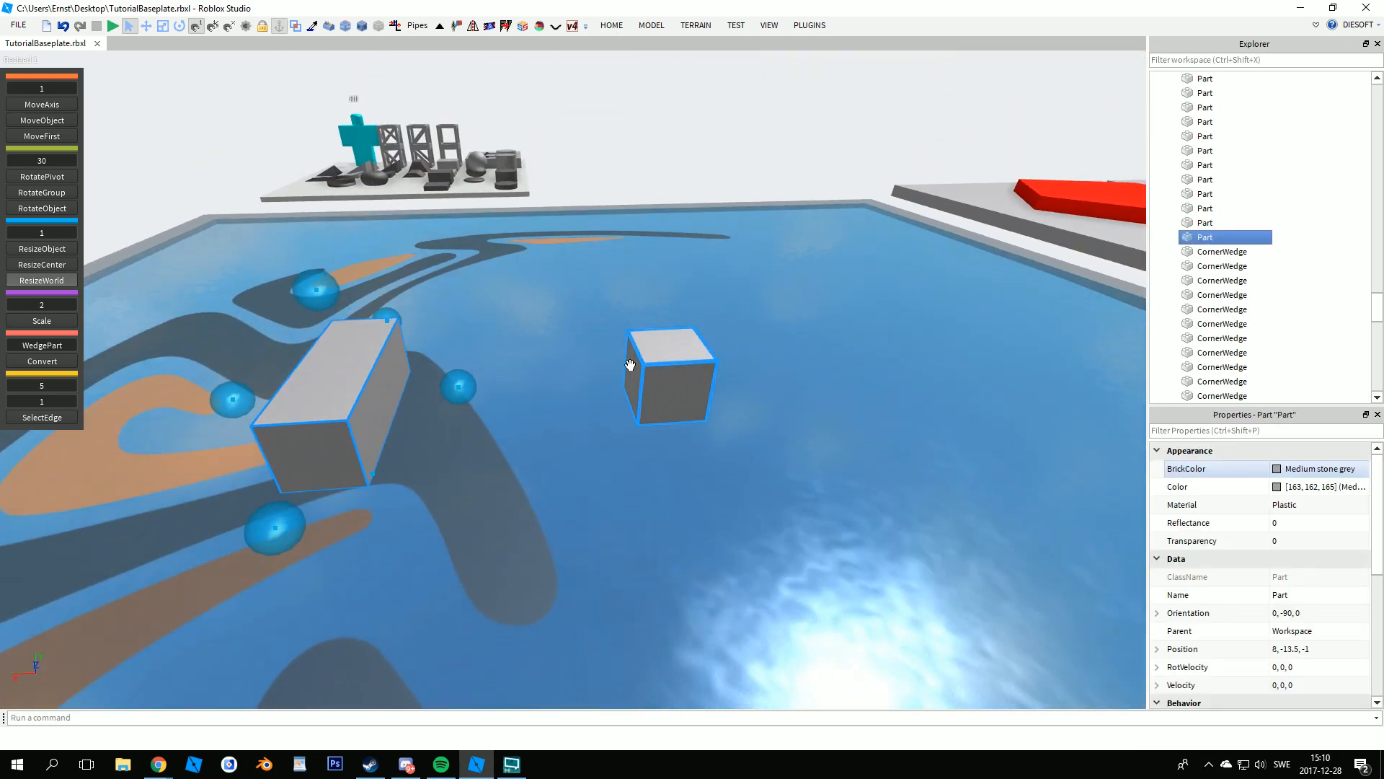
key(ctrl+d)
key(j)
click(672, 386)
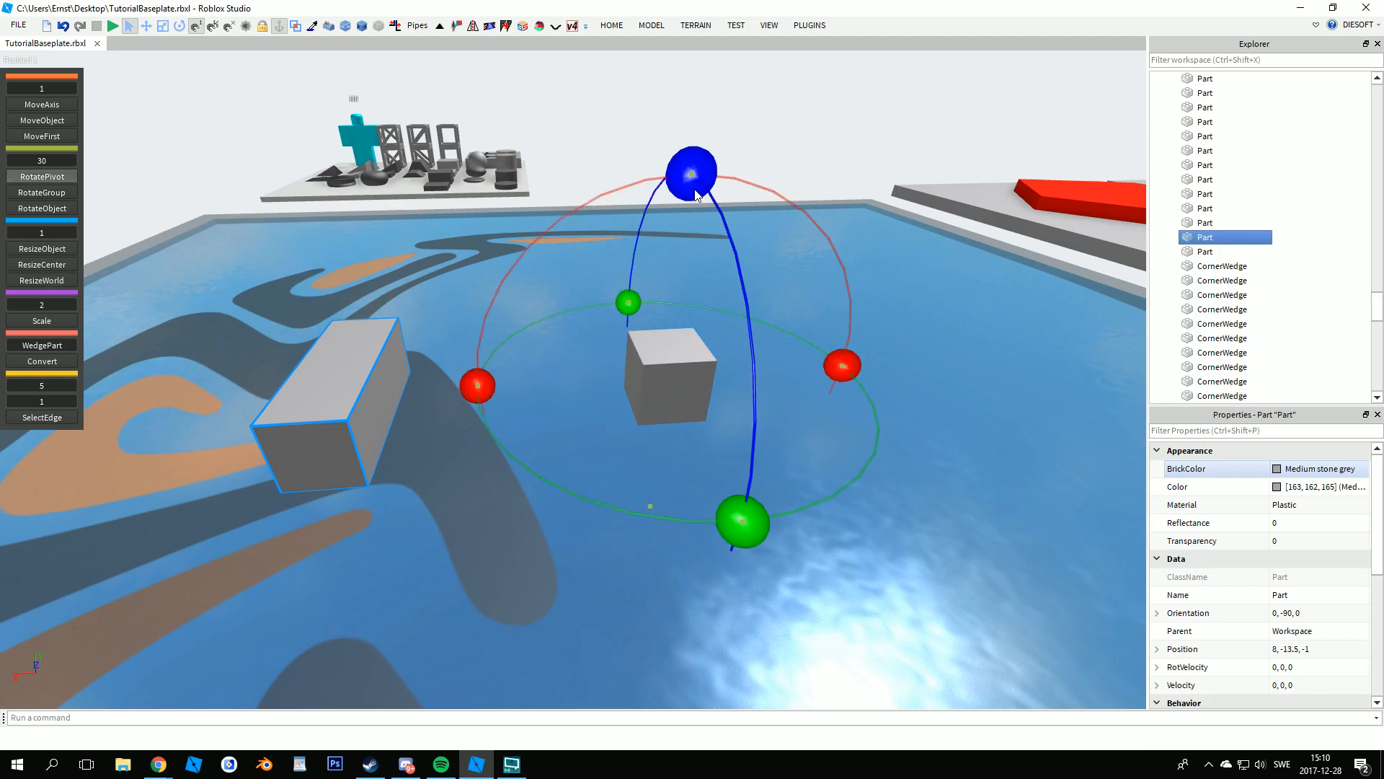
drag(477, 386, 572, 210)
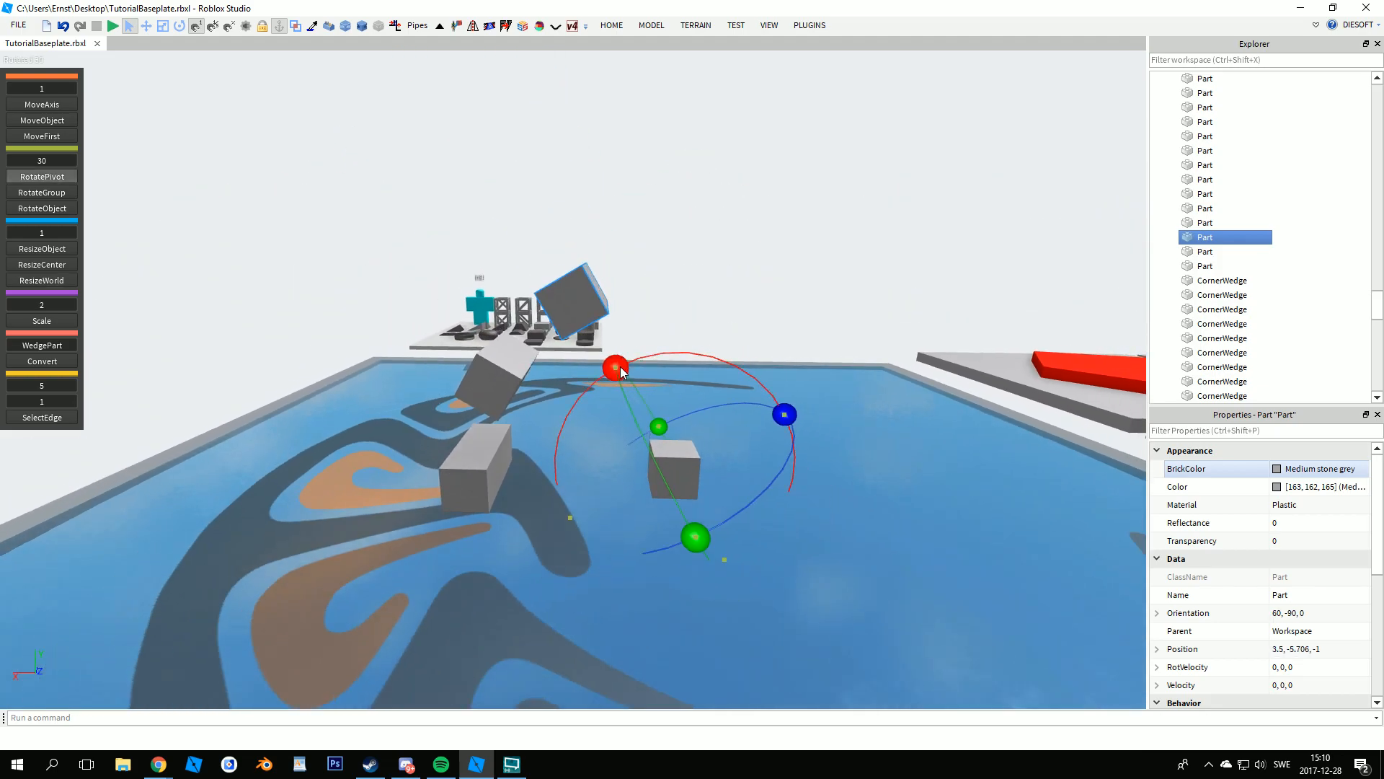
drag(615, 365, 688, 343)
right_drag(626, 419, 670, 417)
right_drag(561, 567, 556, 560)
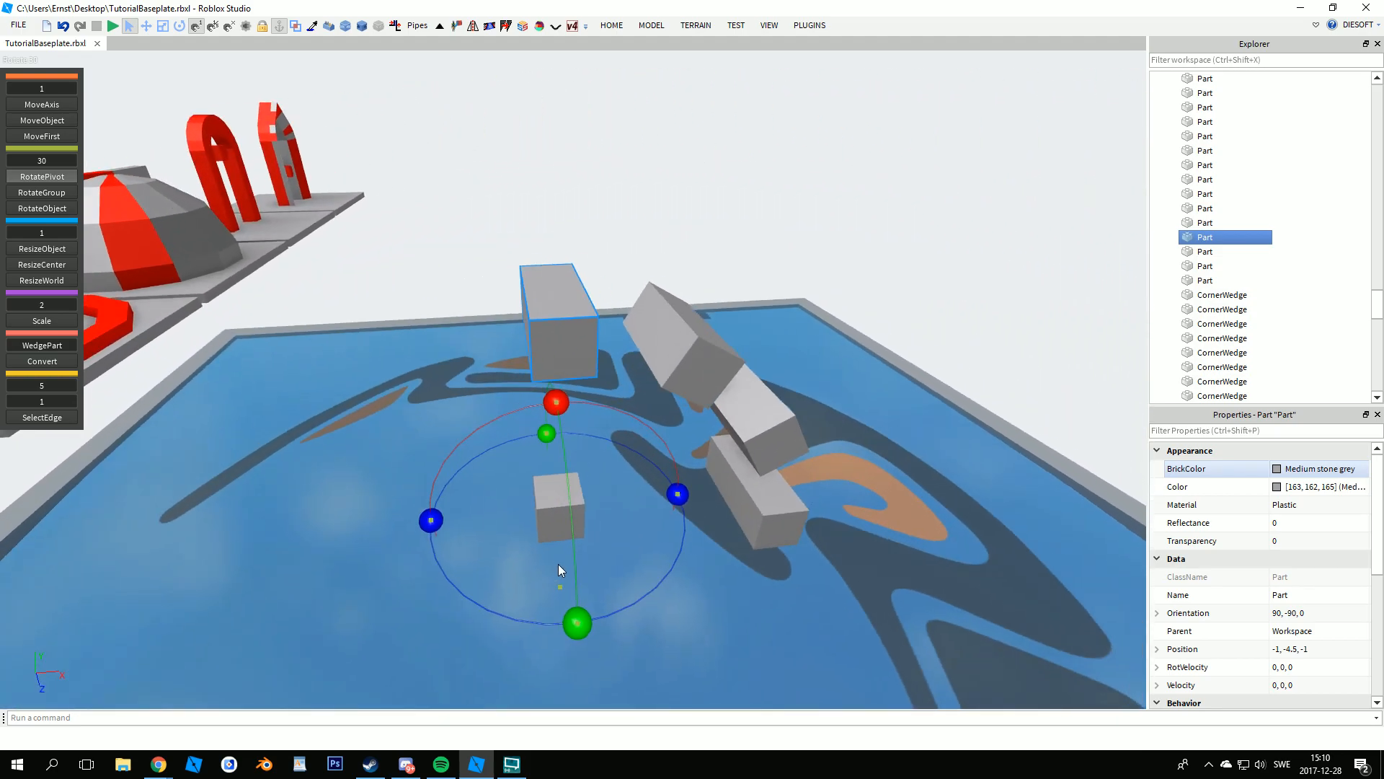
click(617, 235)
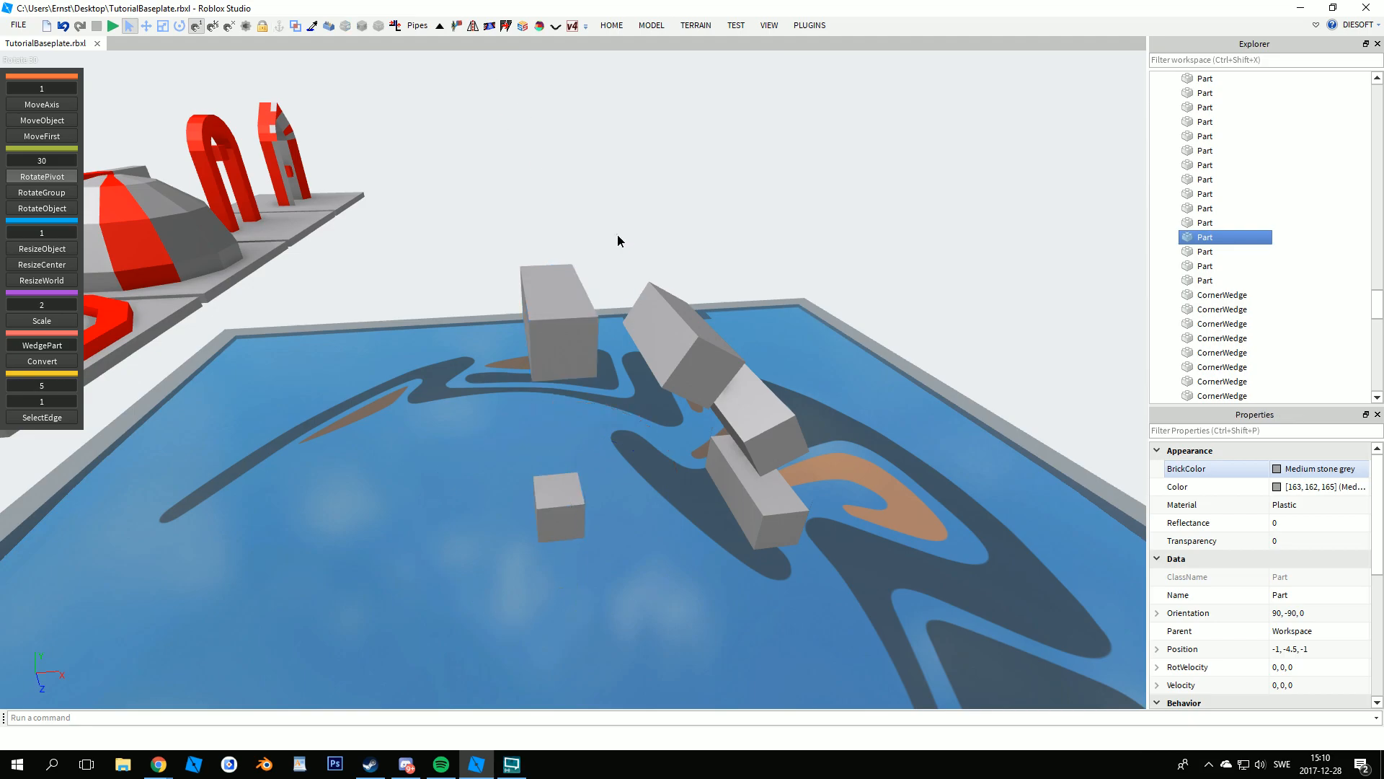
- Set the SelectEdge rotation increment to 30 and pick the upper outer edge of the third arch part as pivot
scroll(591, 241, up, 5)
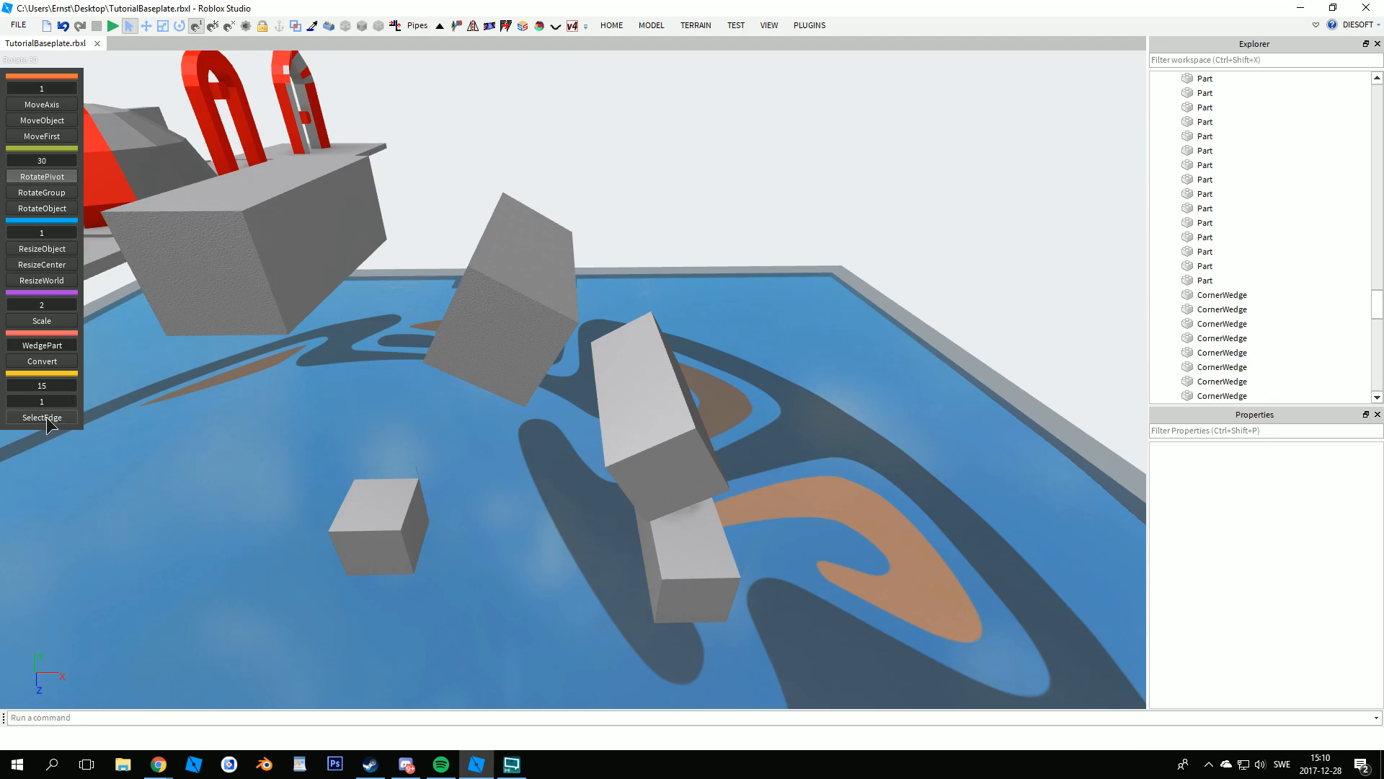
click(48, 417)
right_drag(421, 322, 406, 355)
click(544, 287)
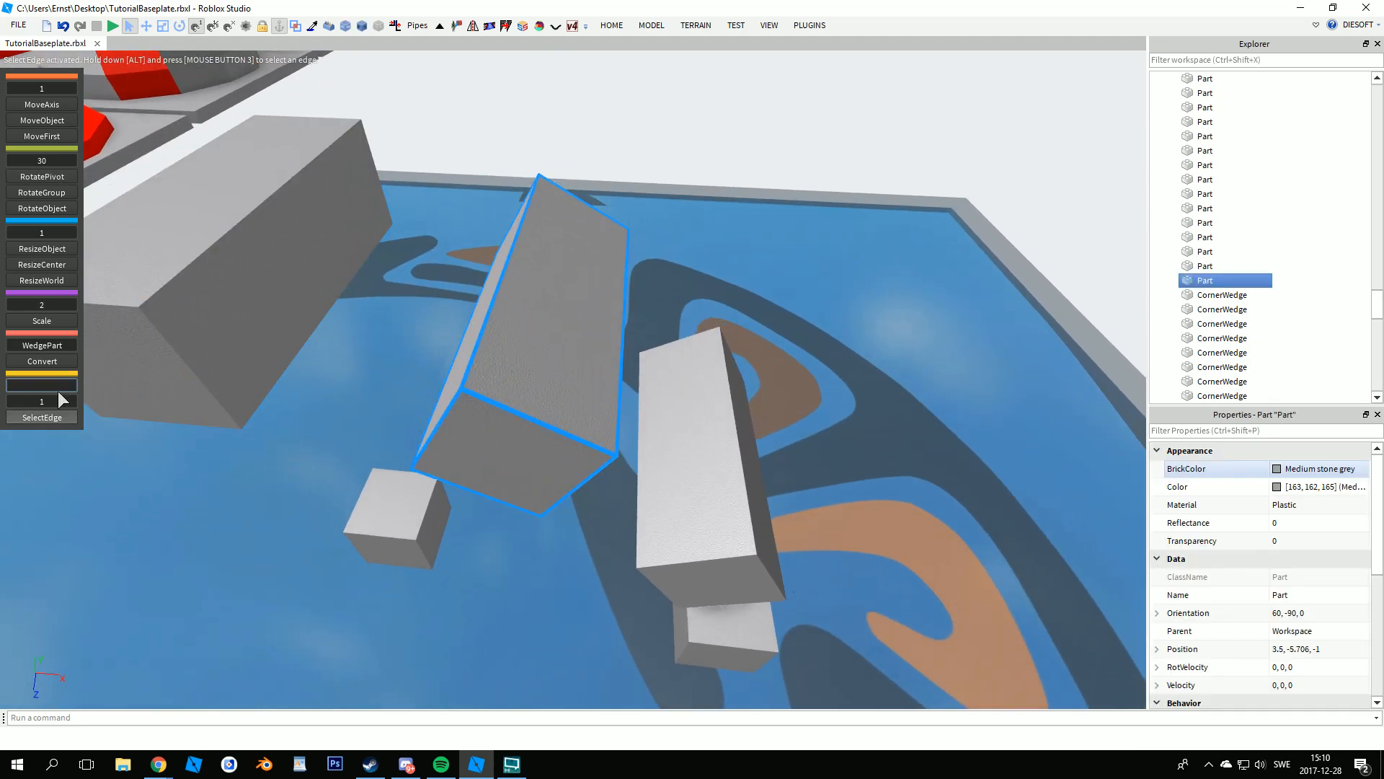
text(30)
alt+middle_click(503, 293)
mouse_move(504, 294)
right_down()
mouse_move(526, 309)
mouse_move(560, 223)
right_up()
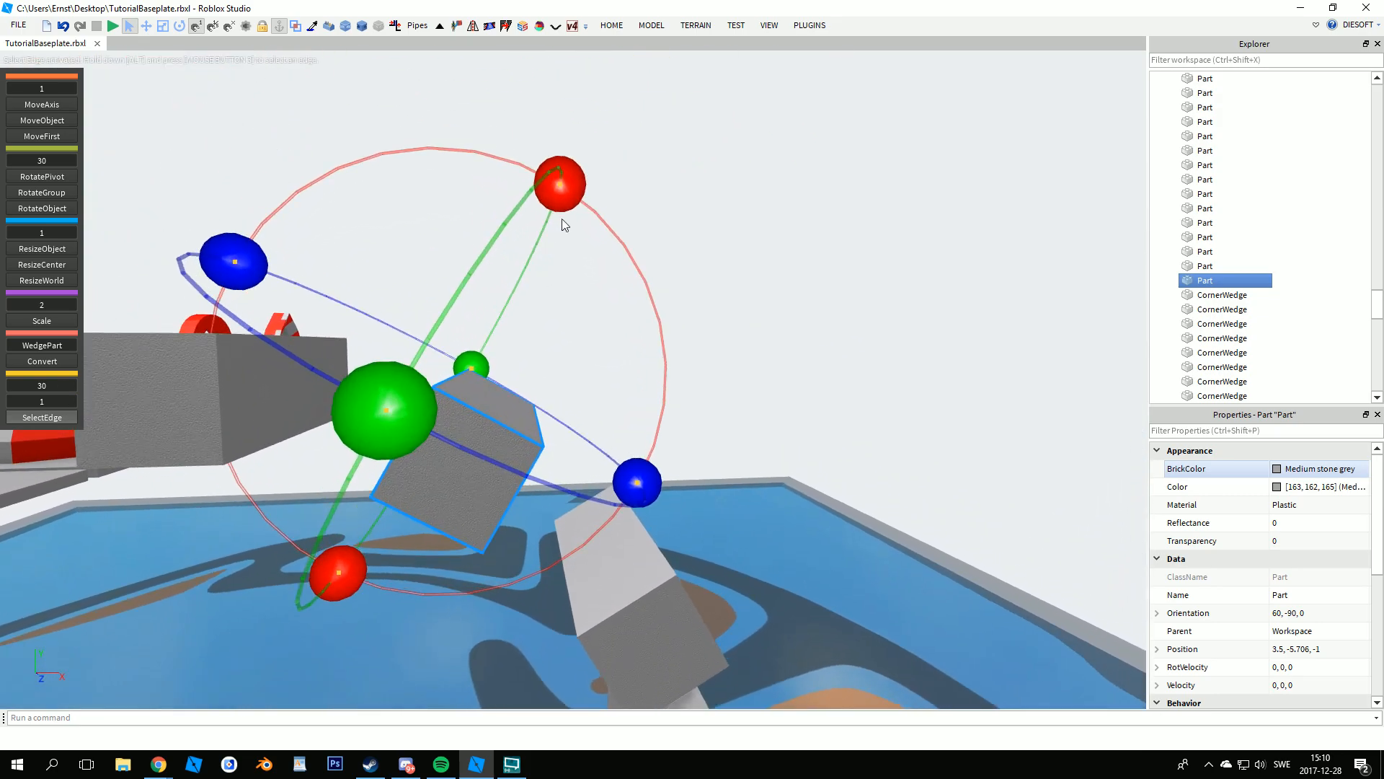
right_drag(439, 288, 340, 508)
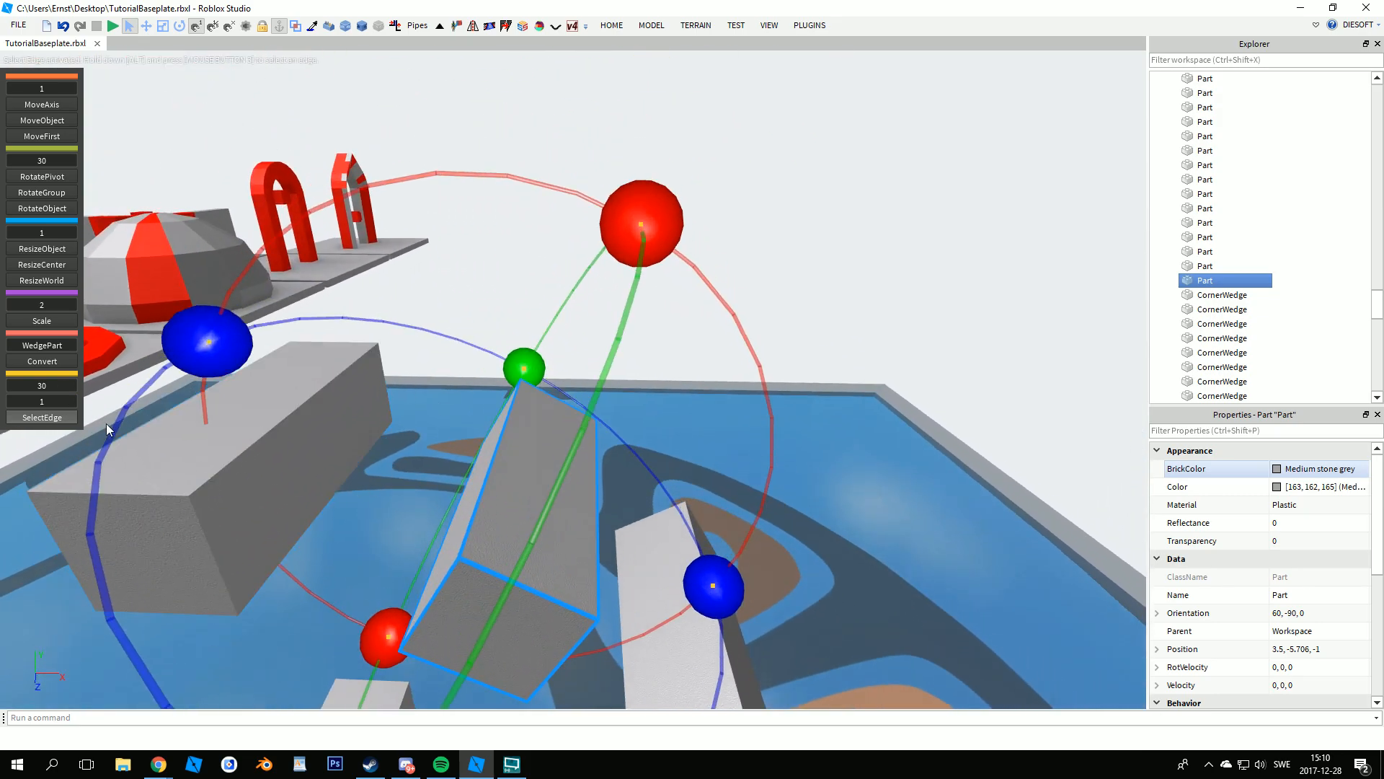
- Rotate the third arch part about its picked edge until it lies level
right_drag(98, 422, 434, 451)
ctrl+click(415, 339)
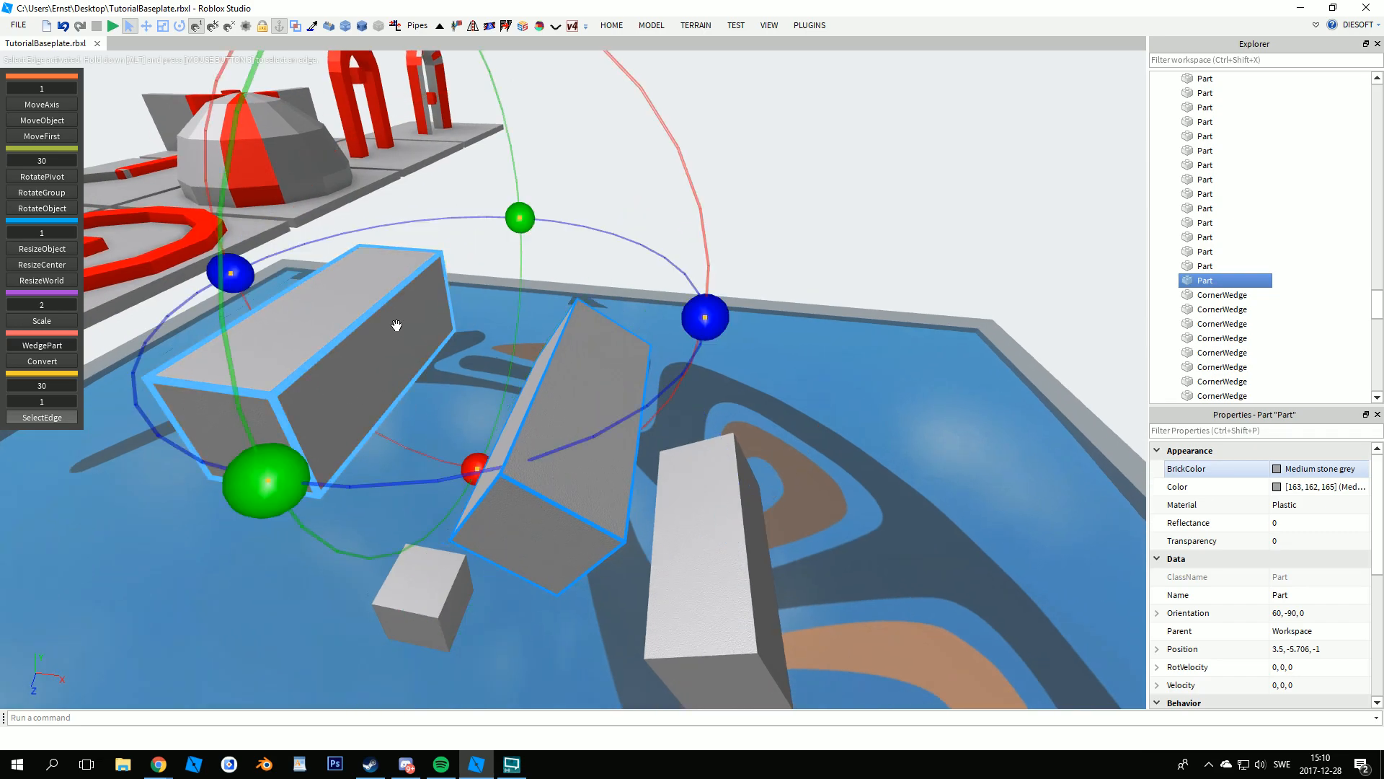
ctrl+click(711, 505)
click(562, 378)
right_drag(571, 392, 625, 145)
drag(625, 145, 724, 303)
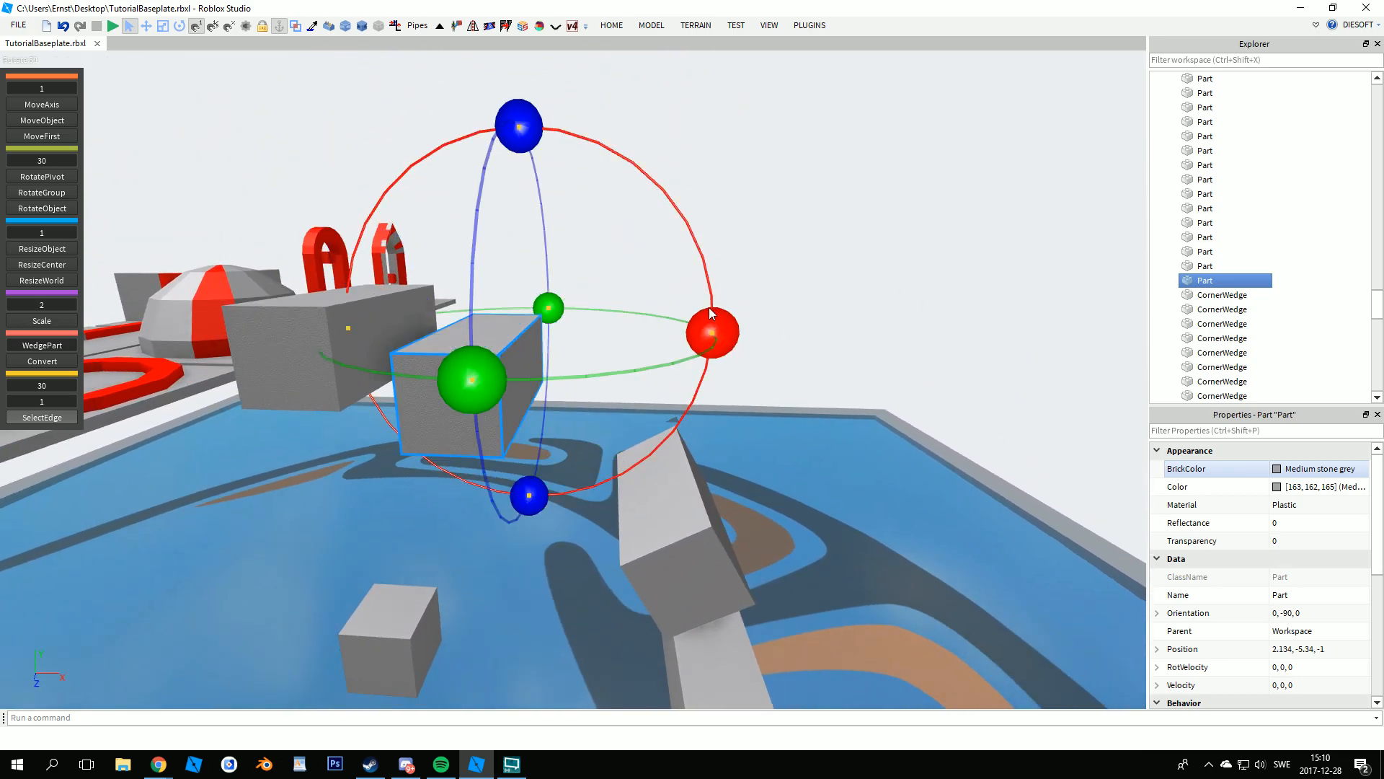
- Pick the upper outer edge of the second arch part and rotate the part about it until it lies level
right_drag(685, 436, 725, 353)
click(725, 353)
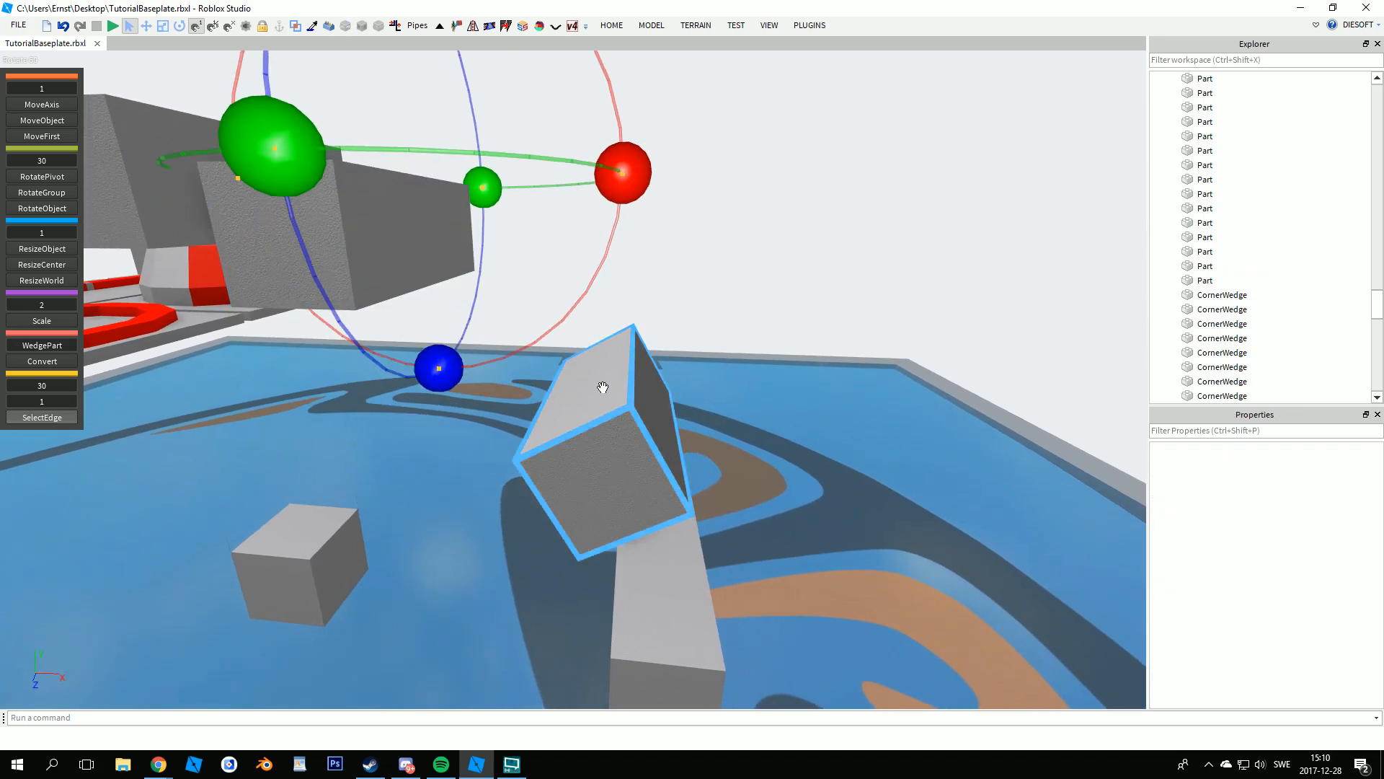
click(605, 379)
right_drag(639, 355, 647, 338)
key(s)
key(q)
drag(732, 321, 770, 392)
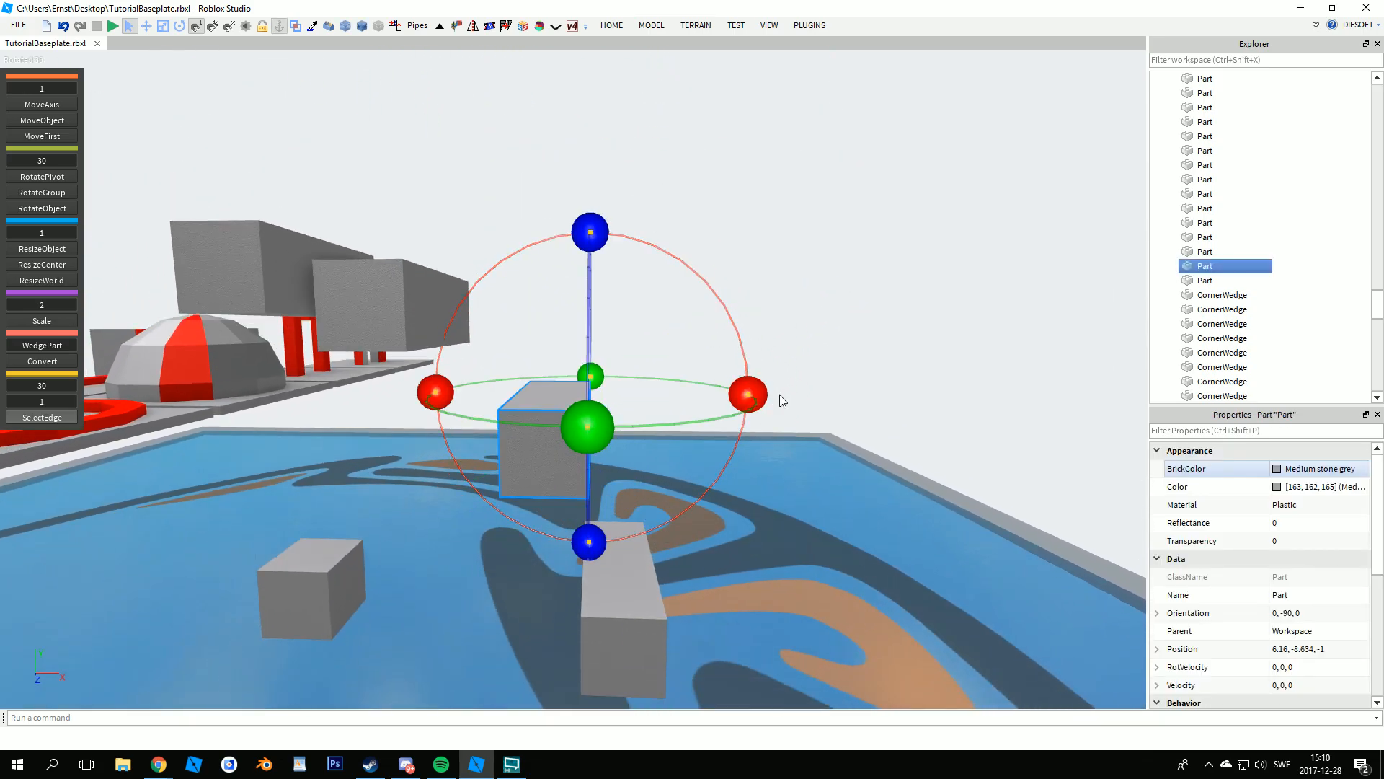
- Examine the levelled second part and its edge pivot handles up close
click(832, 414)
key(s)
right_click(831, 414)
right_drag(793, 413, 751, 392)
key(w)
key(w)
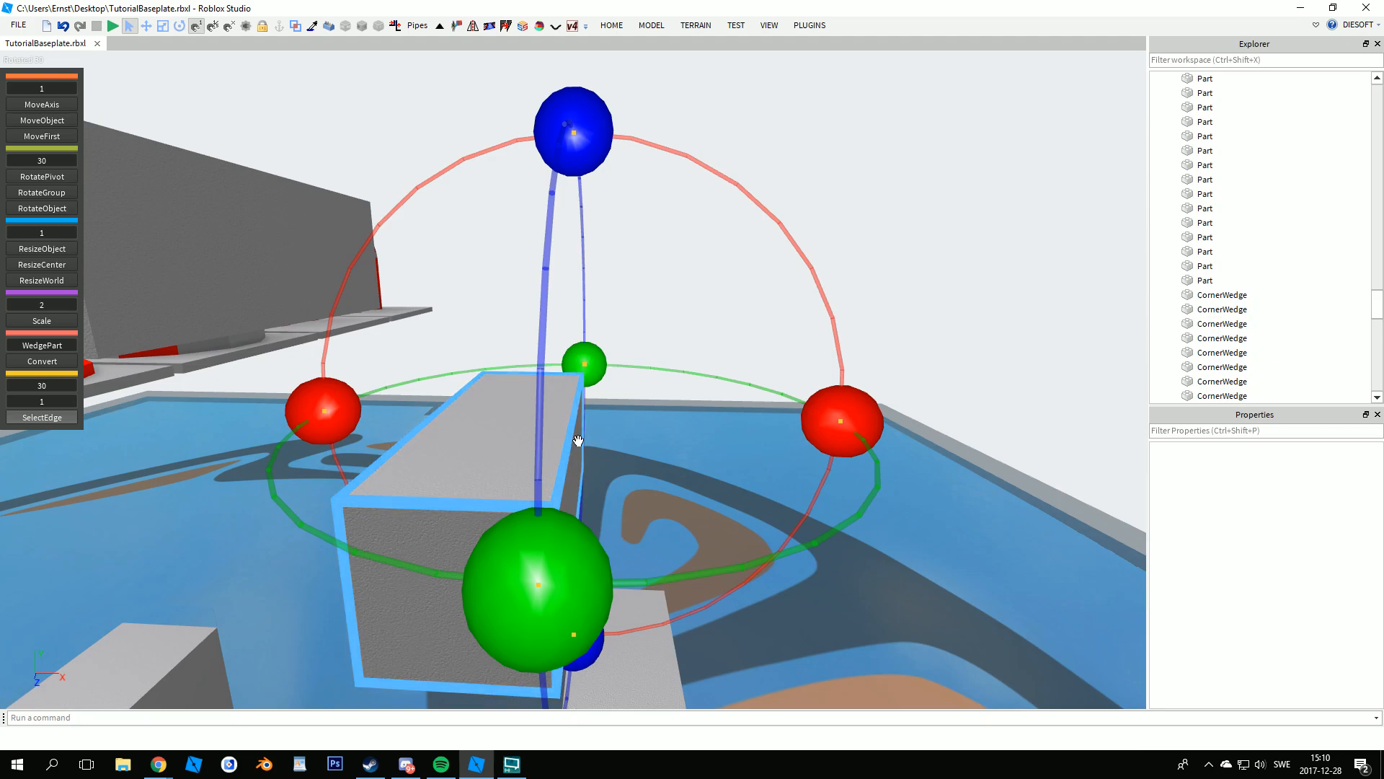
key(w)
right_drag(585, 439, 582, 382)
key(q)
key(s)
- Try rotating the second part around its picked edge, and turn it back to level
drag(334, 342, 791, 493)
scroll(414, 378, up, 4)
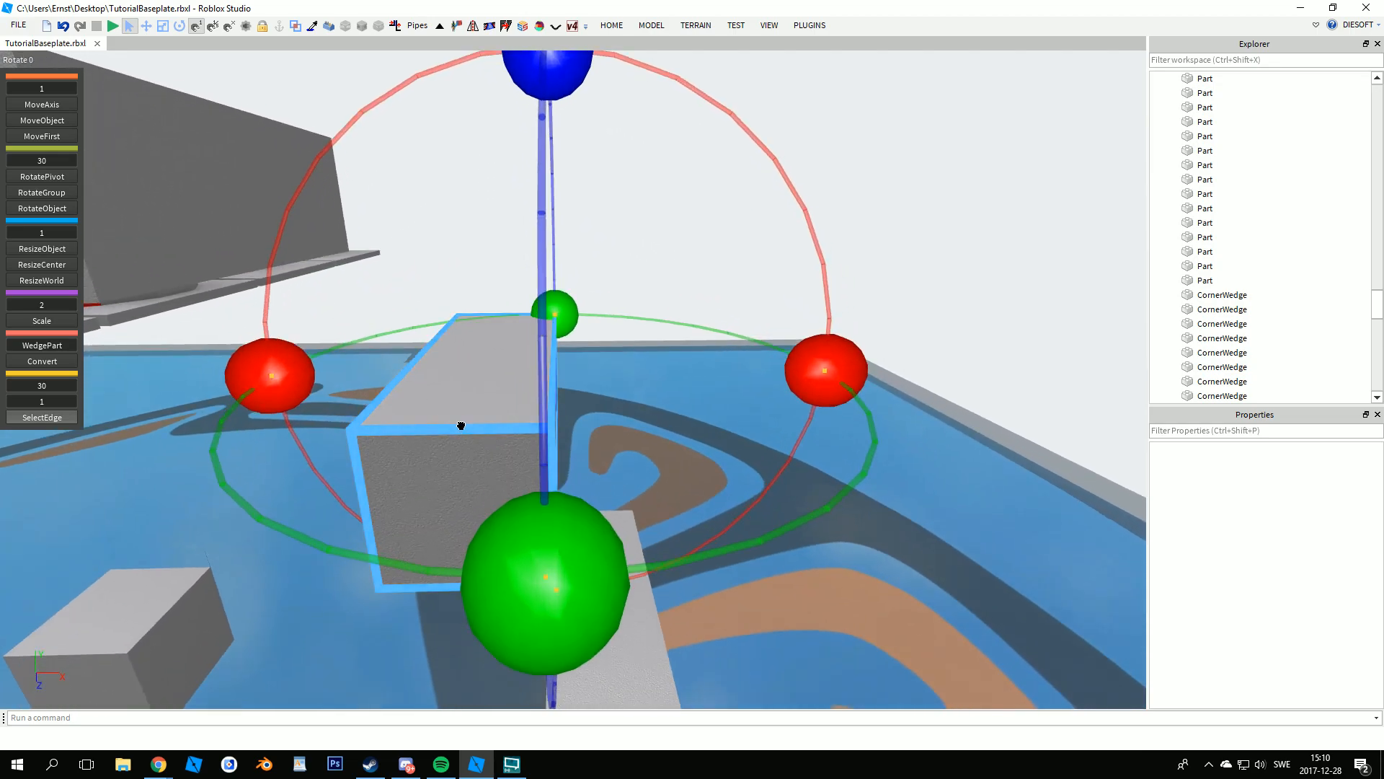
click(546, 353)
scroll(546, 354, down, 5)
drag(390, 390, 653, 555)
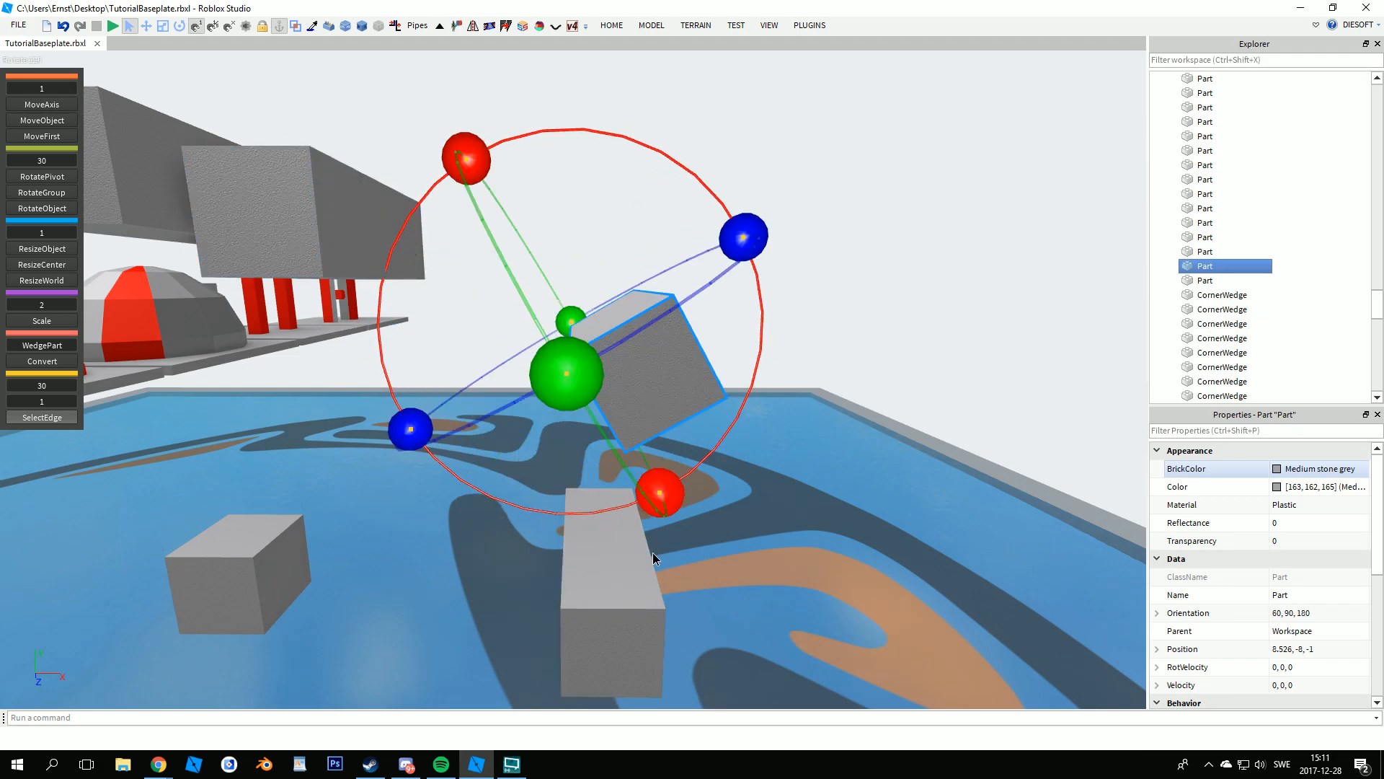
drag(652, 552, 402, 310)
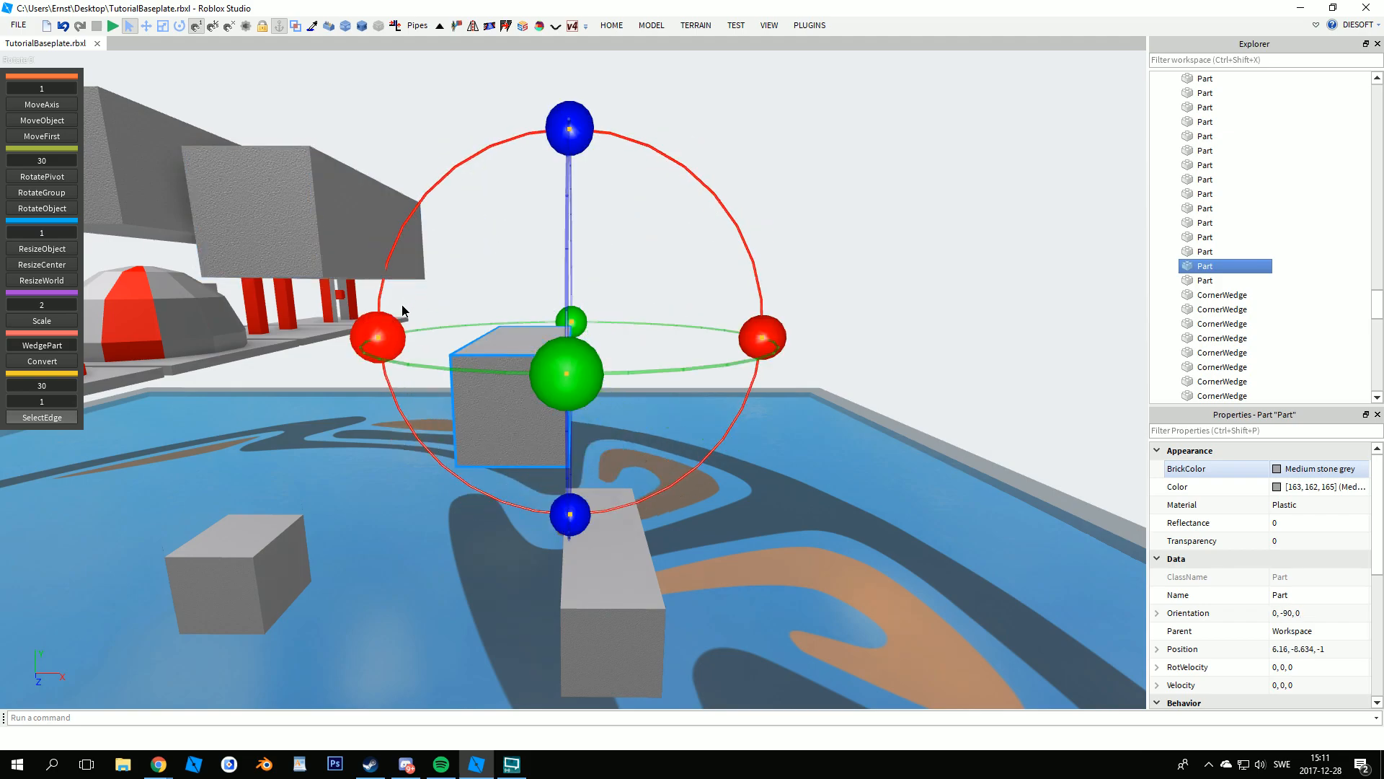
click(819, 248)
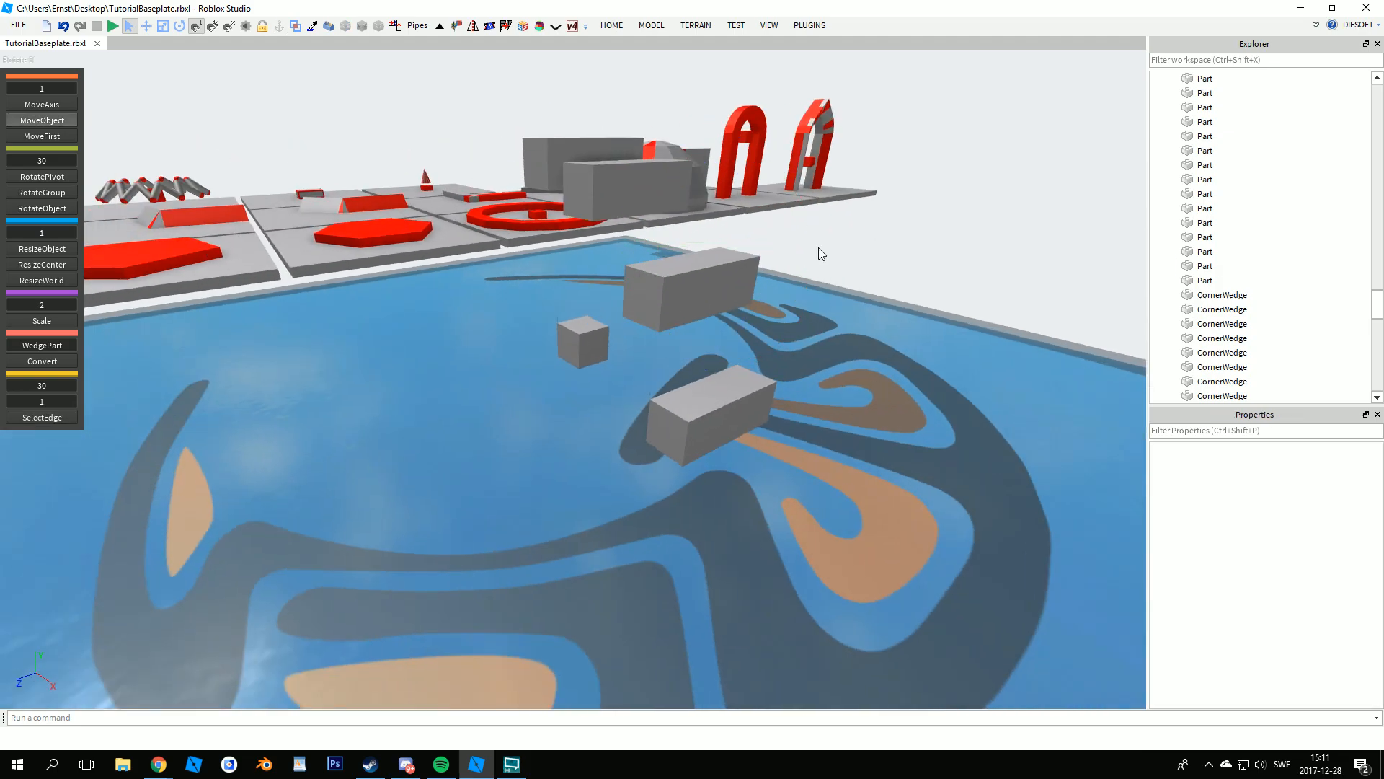
- Select the three upper arch parts and shorten them into thin plates using ResizeCenter
right_drag(819, 250, 797, 376)
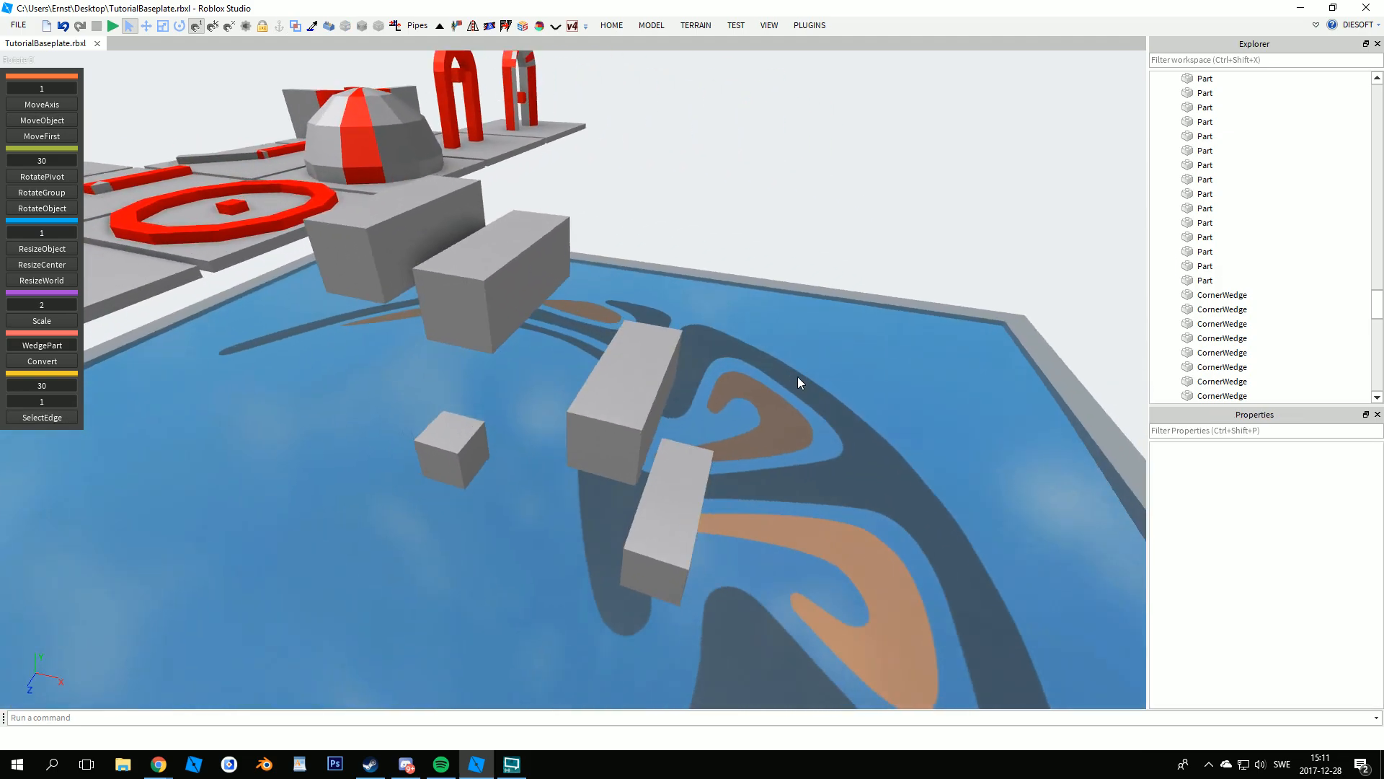
click(502, 288)
key(d)
right_drag(626, 402, 594, 385)
click(41, 266)
key(d)
key(d)
drag(726, 370, 624, 377)
key(a)
right_drag(548, 372, 604, 353)
key(a)
key(a)
- Duplicate the thin plates and rotate the copies about the centre block with RotatePivot, placing one 30 degrees to either side
key(ctrl+d)
key(r)
click(651, 408)
key(d)
right_drag(615, 421, 616, 421)
drag(618, 333, 629, 287)
key(d)
right_drag(639, 279, 702, 306)
click(700, 303)
key(d)
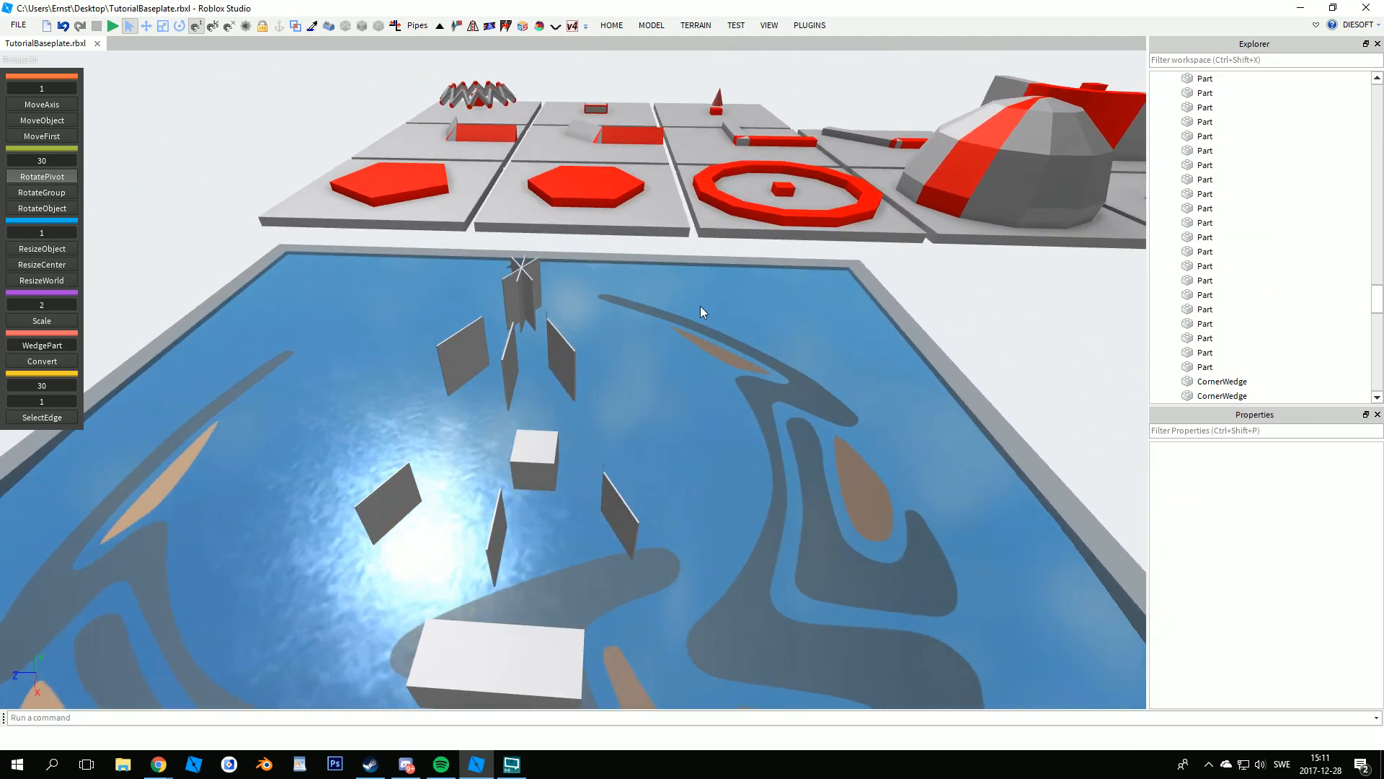
- Try joining the lowest row of thin plates with the OuterTouch resize method, and undo the last resize
right_drag(734, 452, 733, 452)
drag(714, 512, 349, 332)
click(802, 438)
key(w)
right_drag(801, 439, 802, 439)
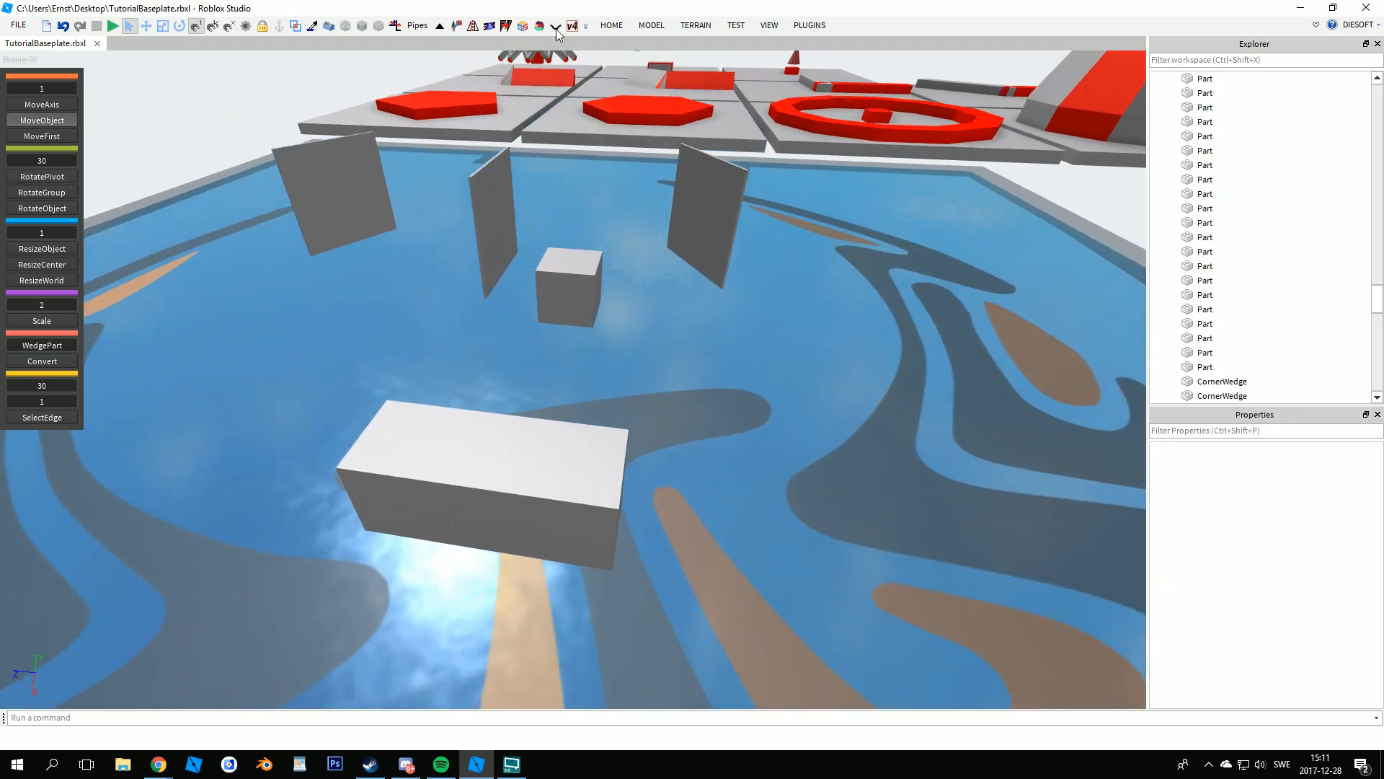
key(d)
click(395, 26)
scroll(461, 122, up, 4)
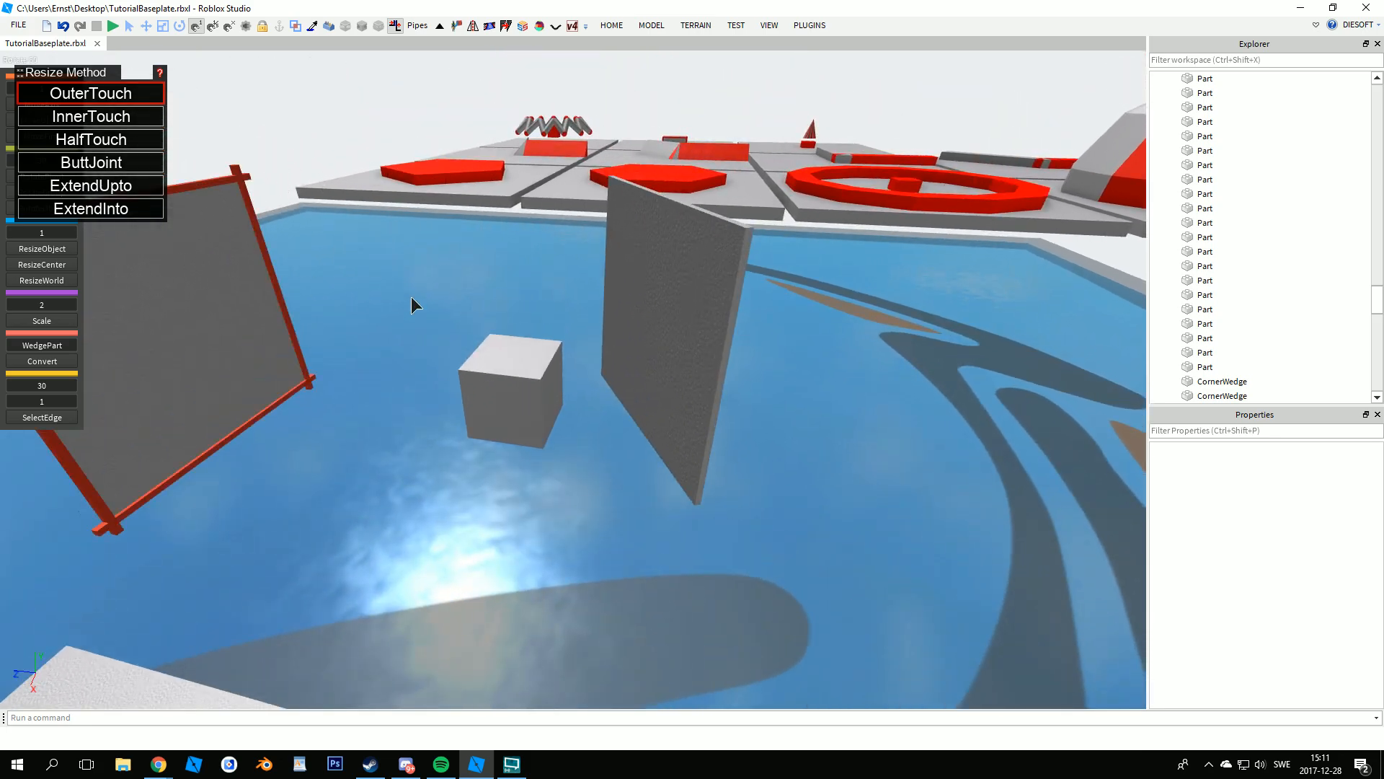
click(655, 310)
key(ctrl+z)
scroll(638, 295, down, 4)
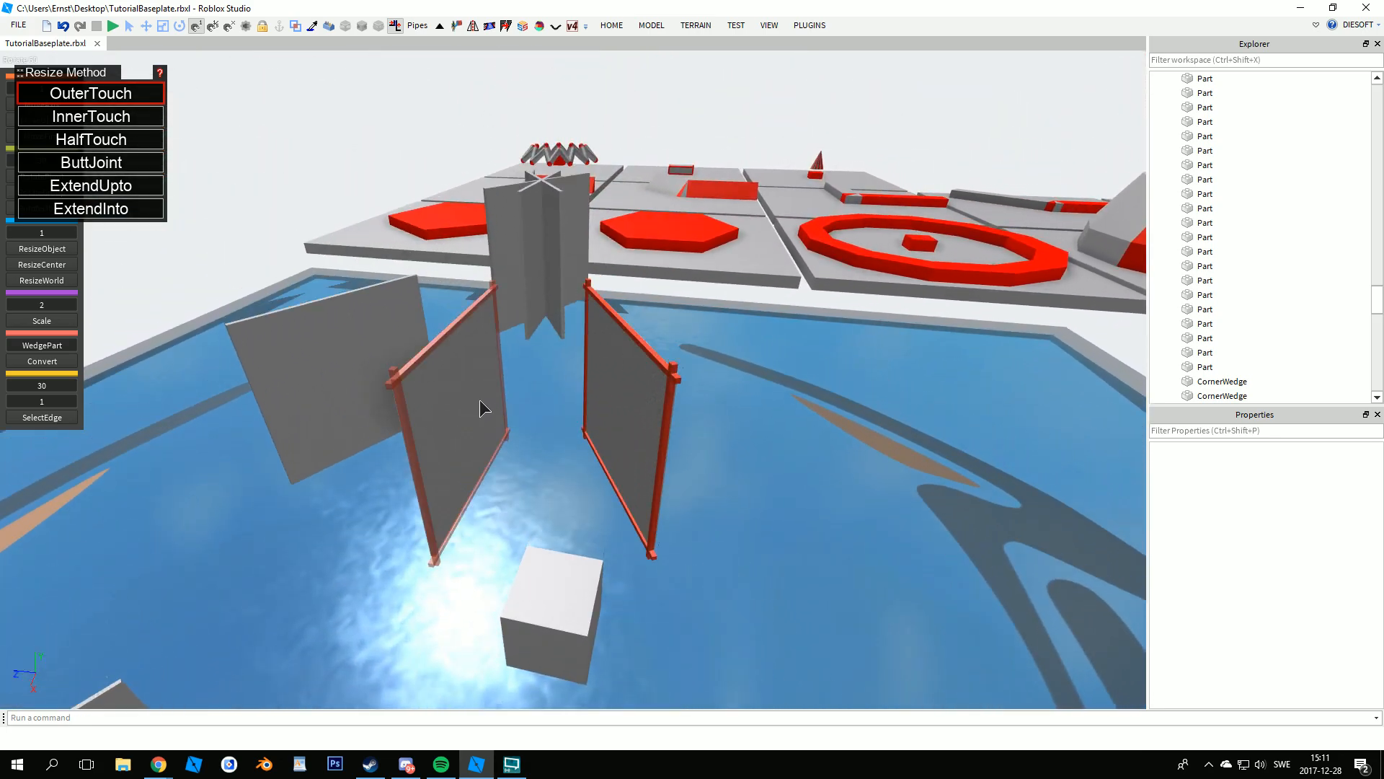
- Join the plates of the middle row face to face using the OuterTouch resize method
click(480, 399)
key(w)
key(e)
click(544, 388)
click(487, 387)
- Join the crossing plates of the top row using the OuterTouch resize method
right_drag(487, 386, 560, 387)
click(559, 386)
right_drag(749, 367, 594, 351)
click(594, 351)
key(s)
key(q)
click(431, 356)
mouse_move(430, 357)
right_down()
mouse_move(600, 369)
mouse_move(552, 296)
mouse_move(417, 346)
right_up()
click(538, 359)
key(s)
click(603, 352)
click(553, 296)
key(s)
key(e)
key(d)
- Select the six rotated side parts of the three upper rows and delete them, keeping only the centre part of each row
key(ctrl+2)
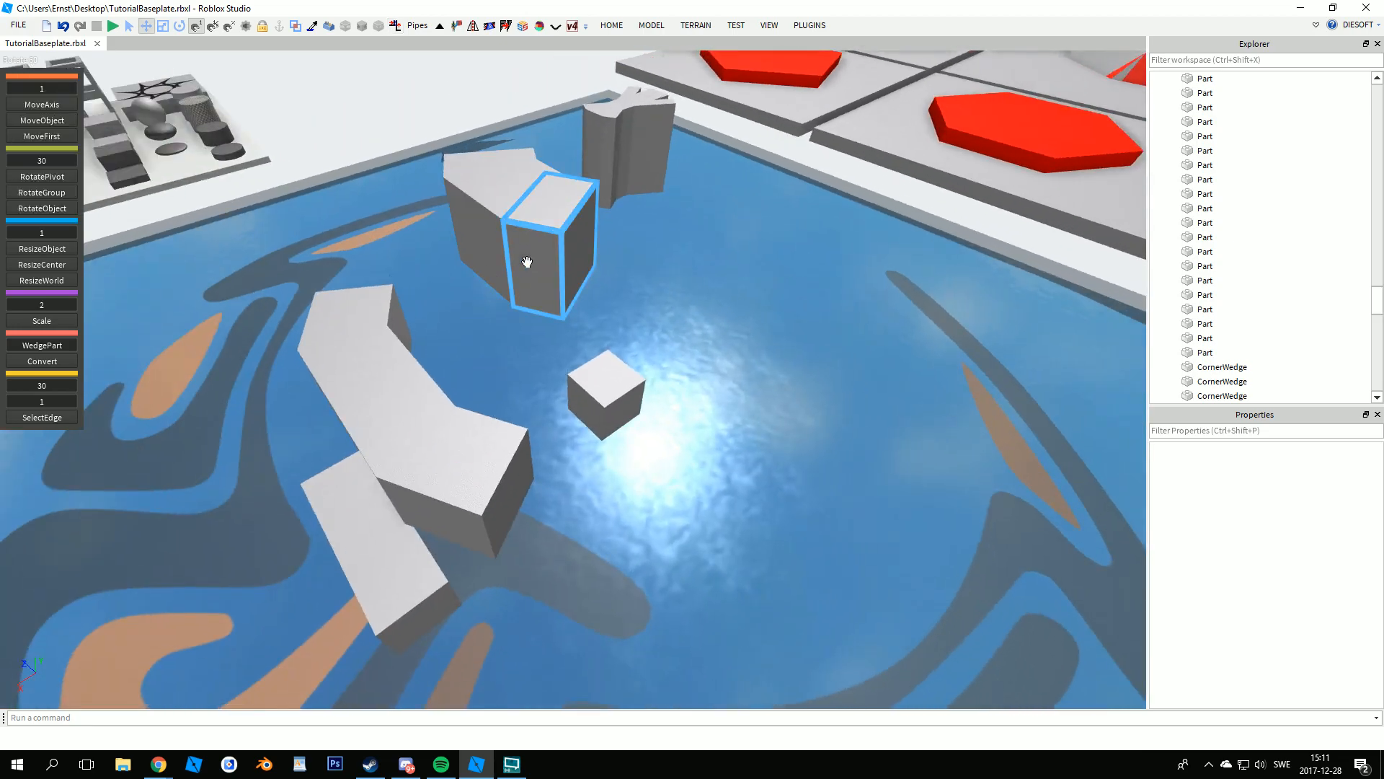
click(527, 261)
ctrl+click(504, 451)
ctrl+click(339, 300)
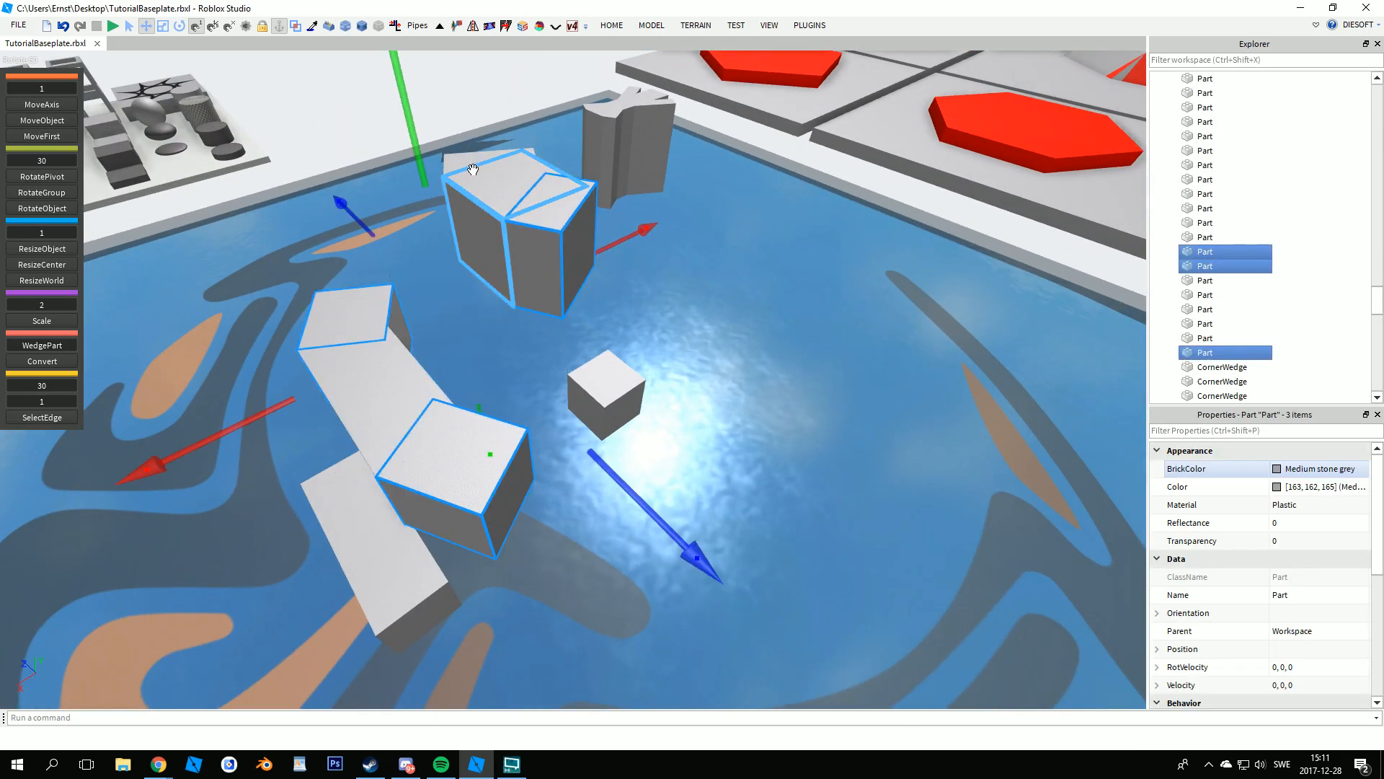
key(ctrl+1)
key(w)
key(e)
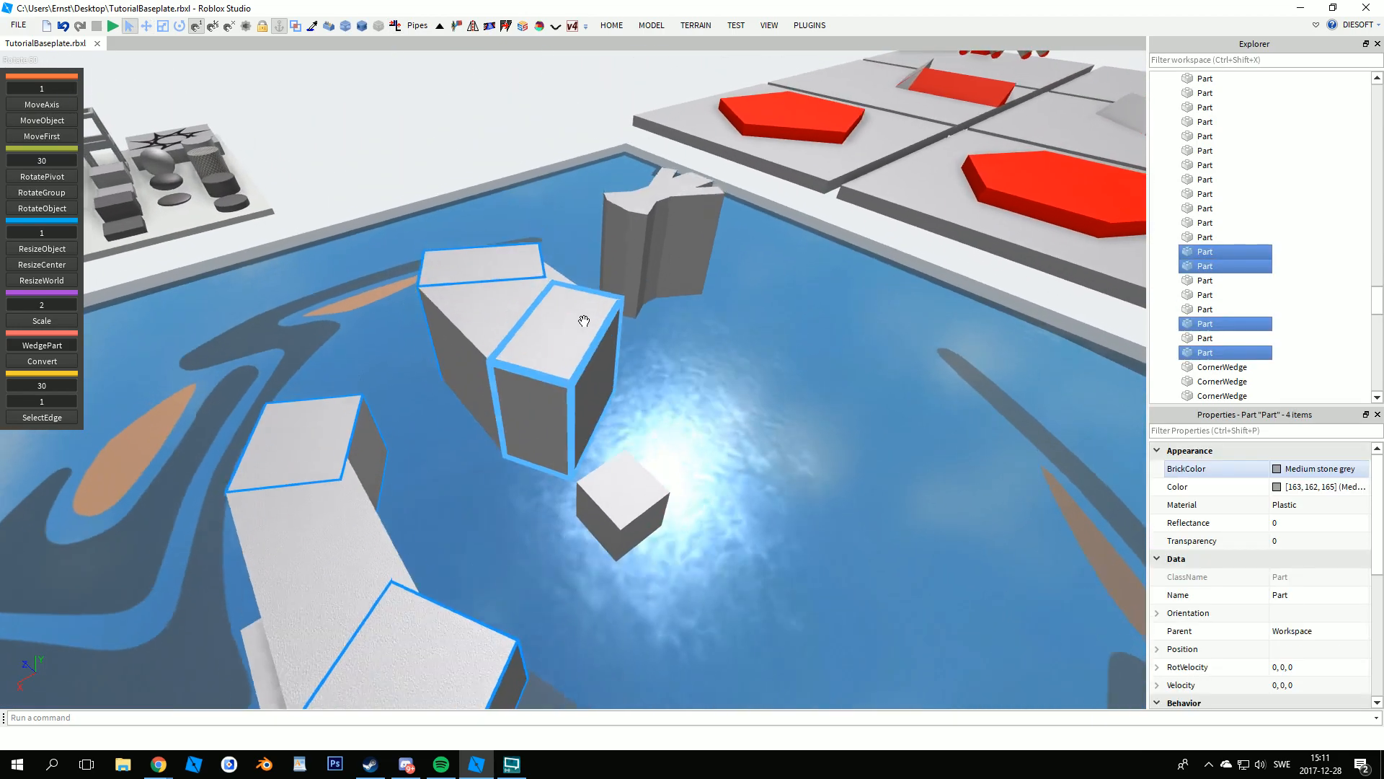
right_drag(581, 318, 634, 362)
ctrl+click(600, 321)
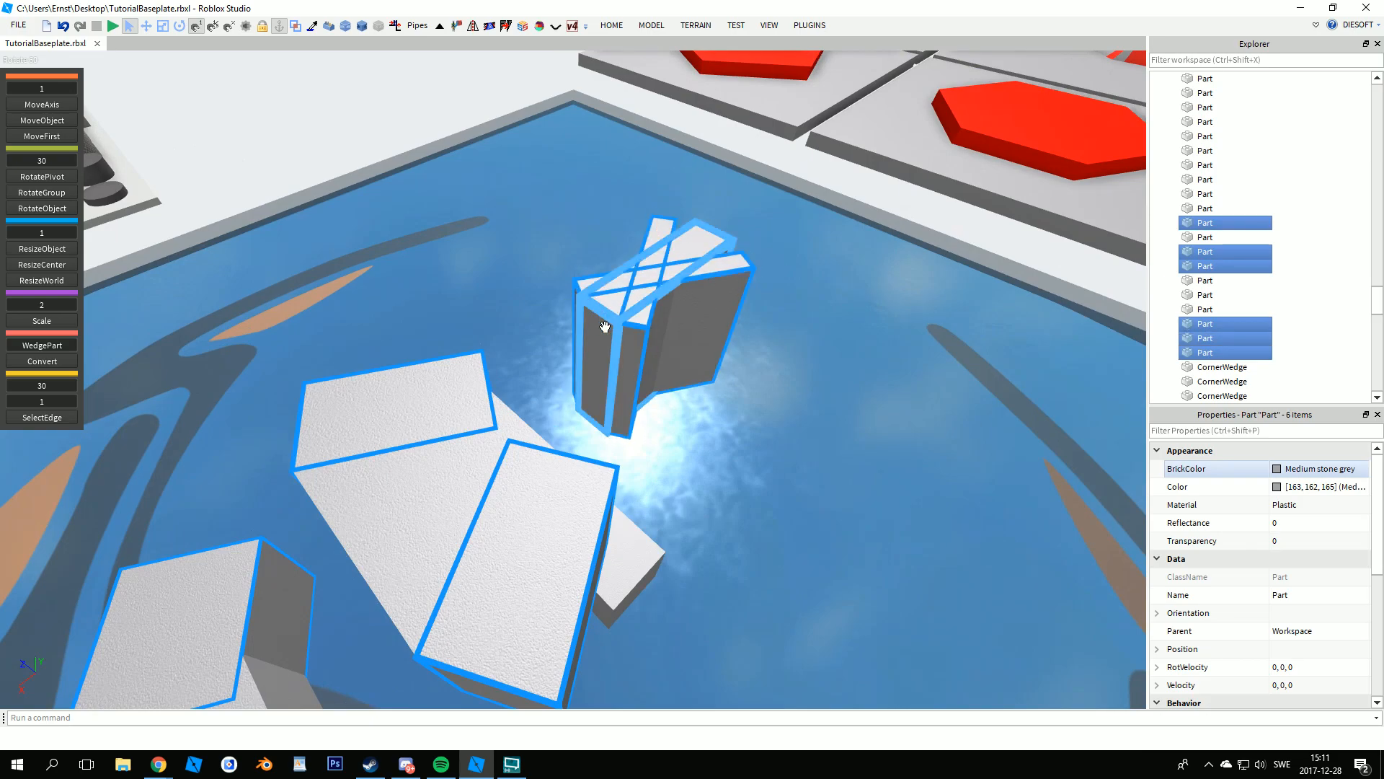
key(Delete)
- Fill the gap between the outer edges of the top and third parts, using Normal direction and BestGuess thickness
key(s)
key(q)
right_drag(838, 470, 837, 471)
key(w)
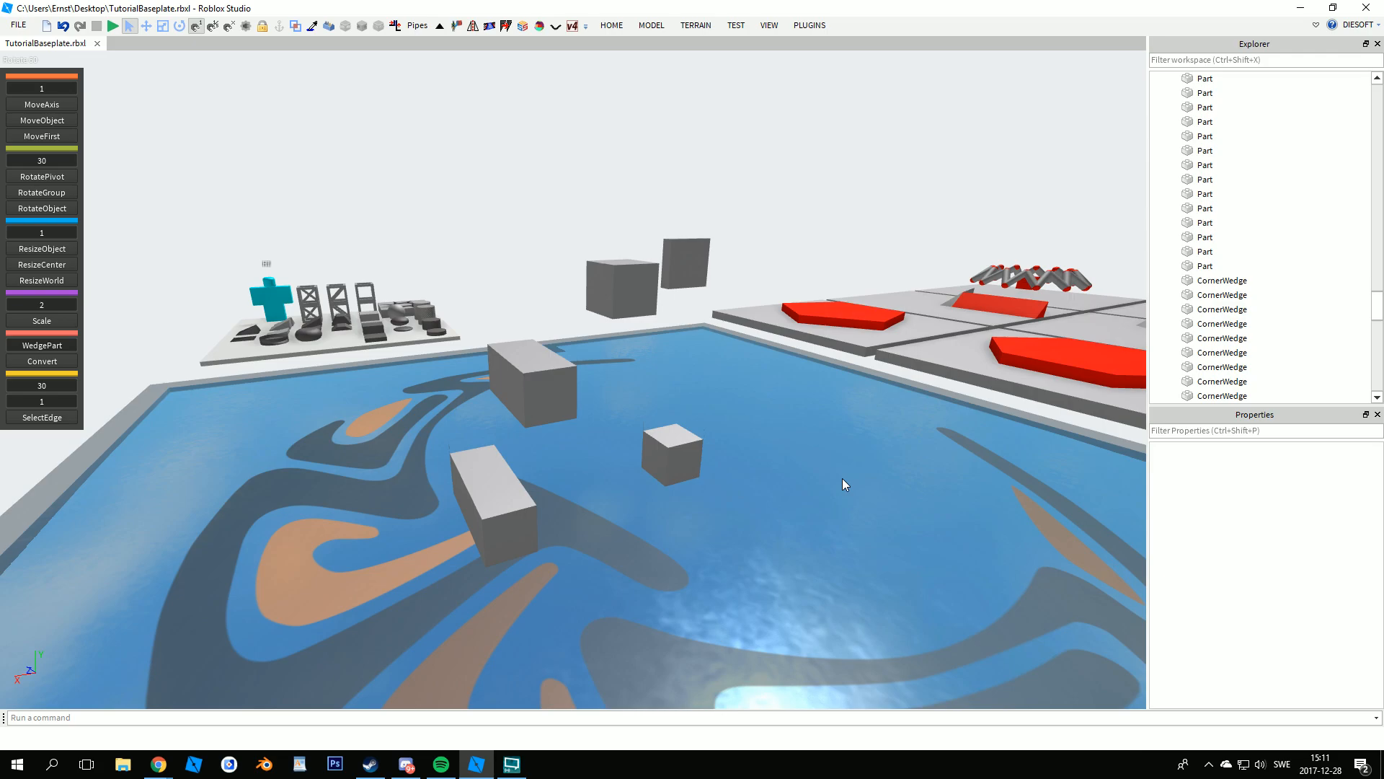
right_drag(808, 330, 776, 339)
key(w)
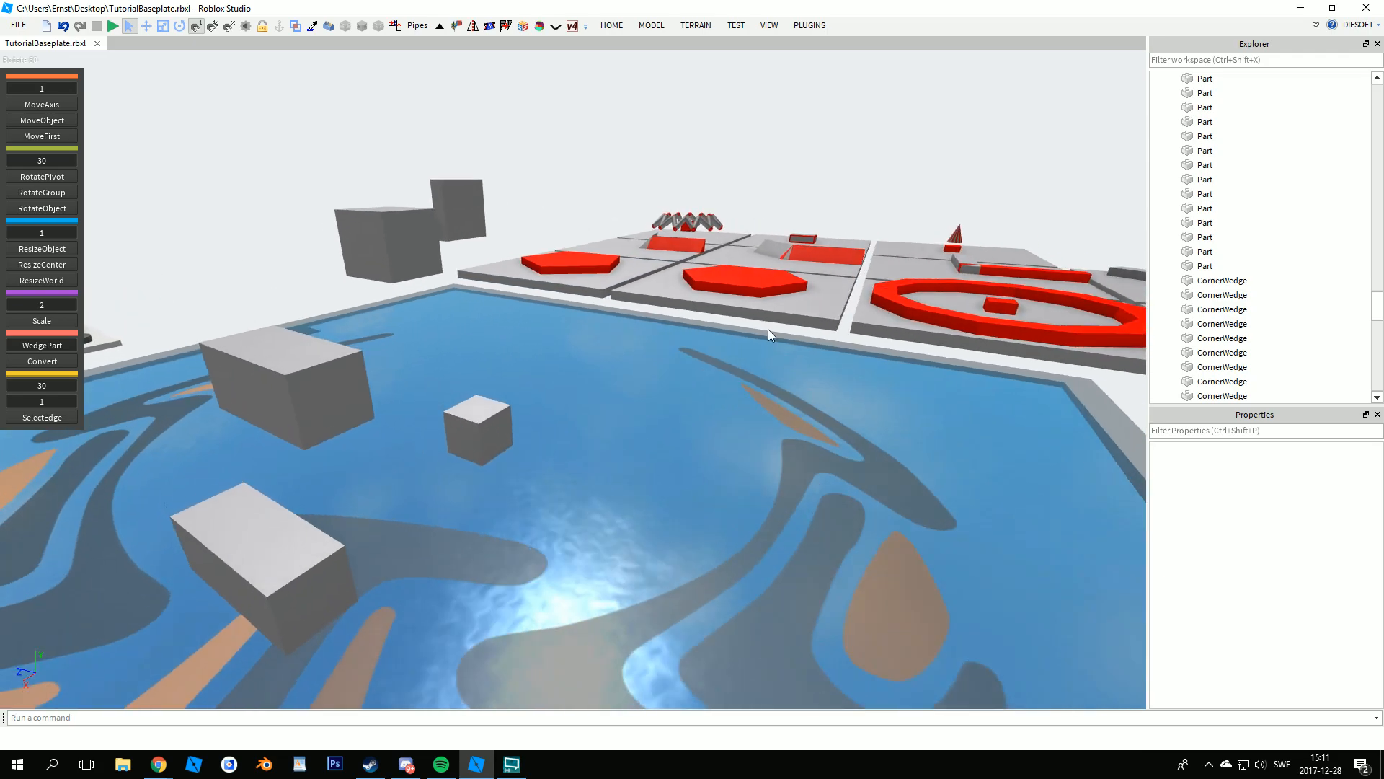
right_drag(536, 97, 536, 98)
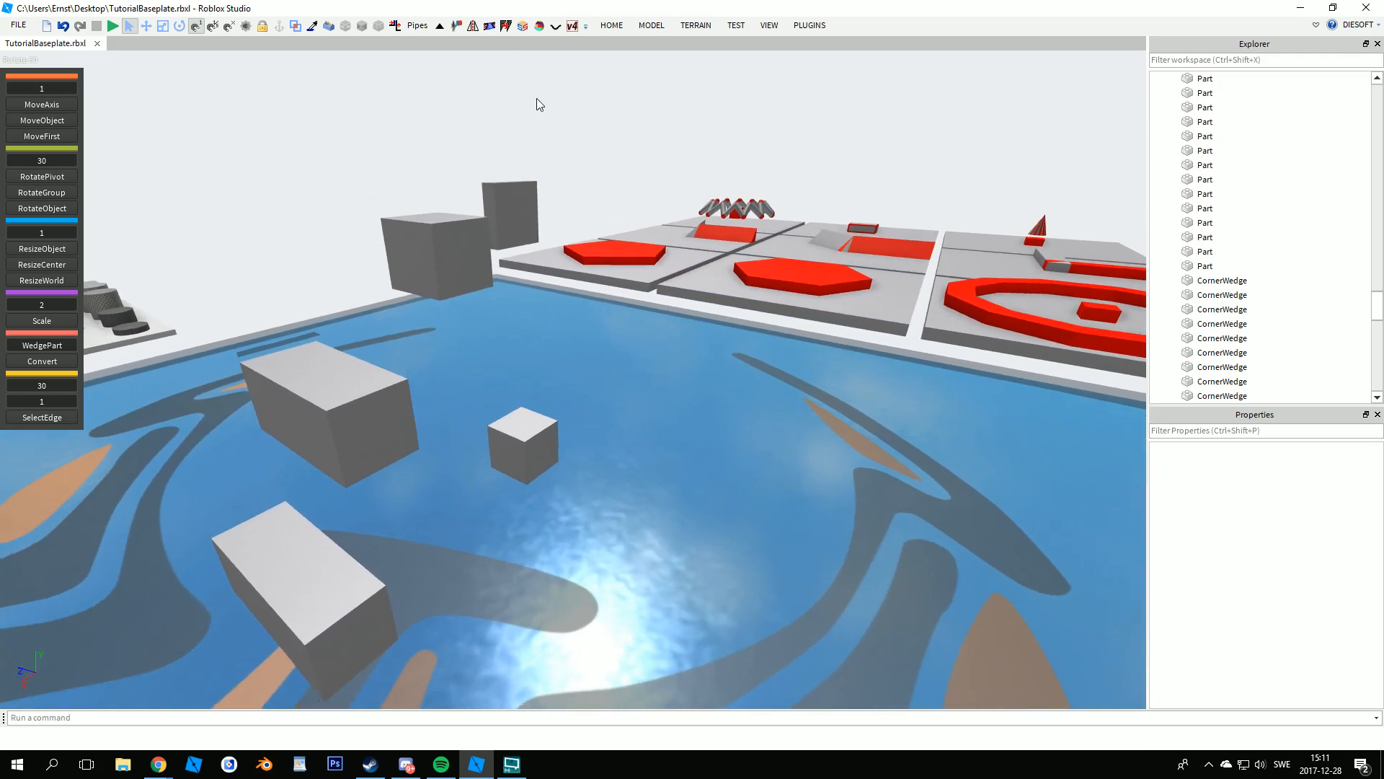
click(491, 27)
key(w)
click(692, 121)
key(s)
click(519, 321)
key(s)
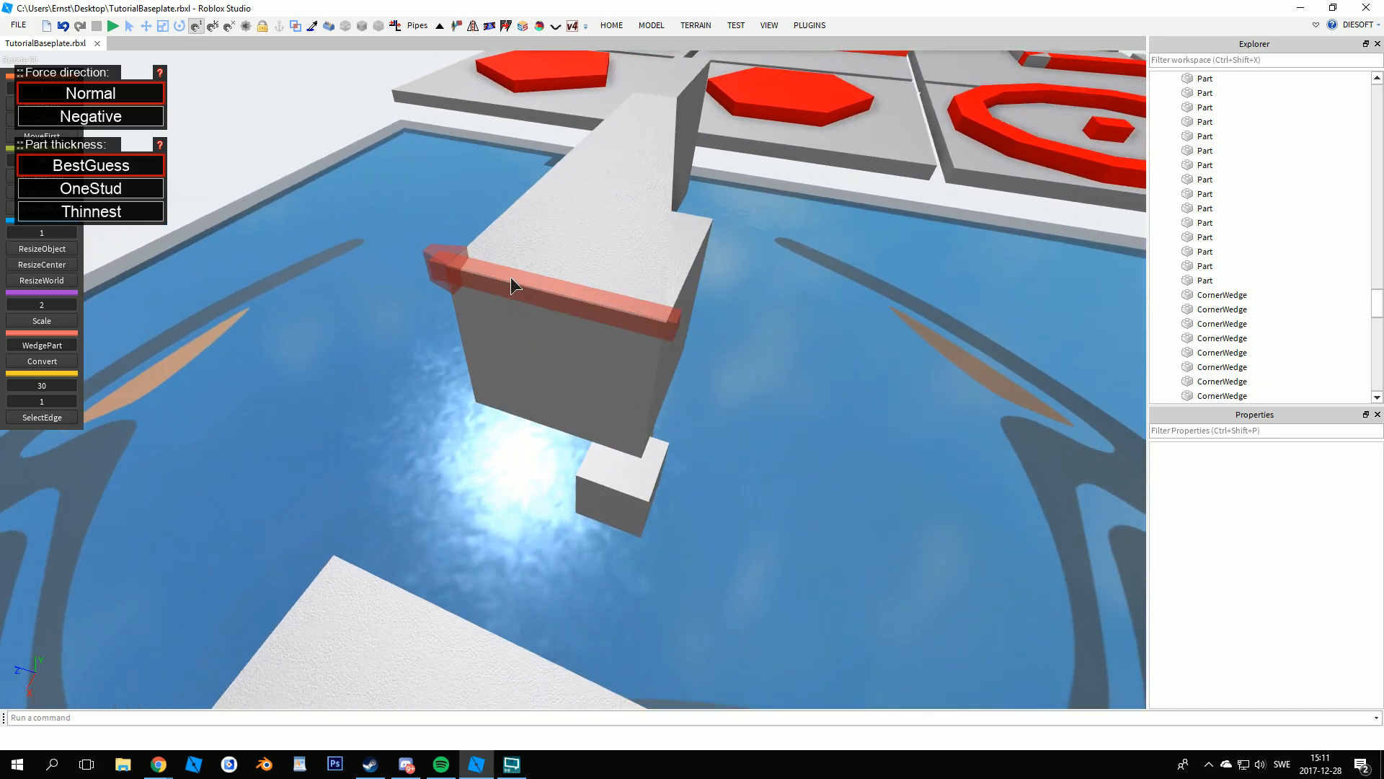
- Fill the gaps from the third part to the second and from the second to the bottom part along their outer edges
click(496, 289)
key(s)
key(q)
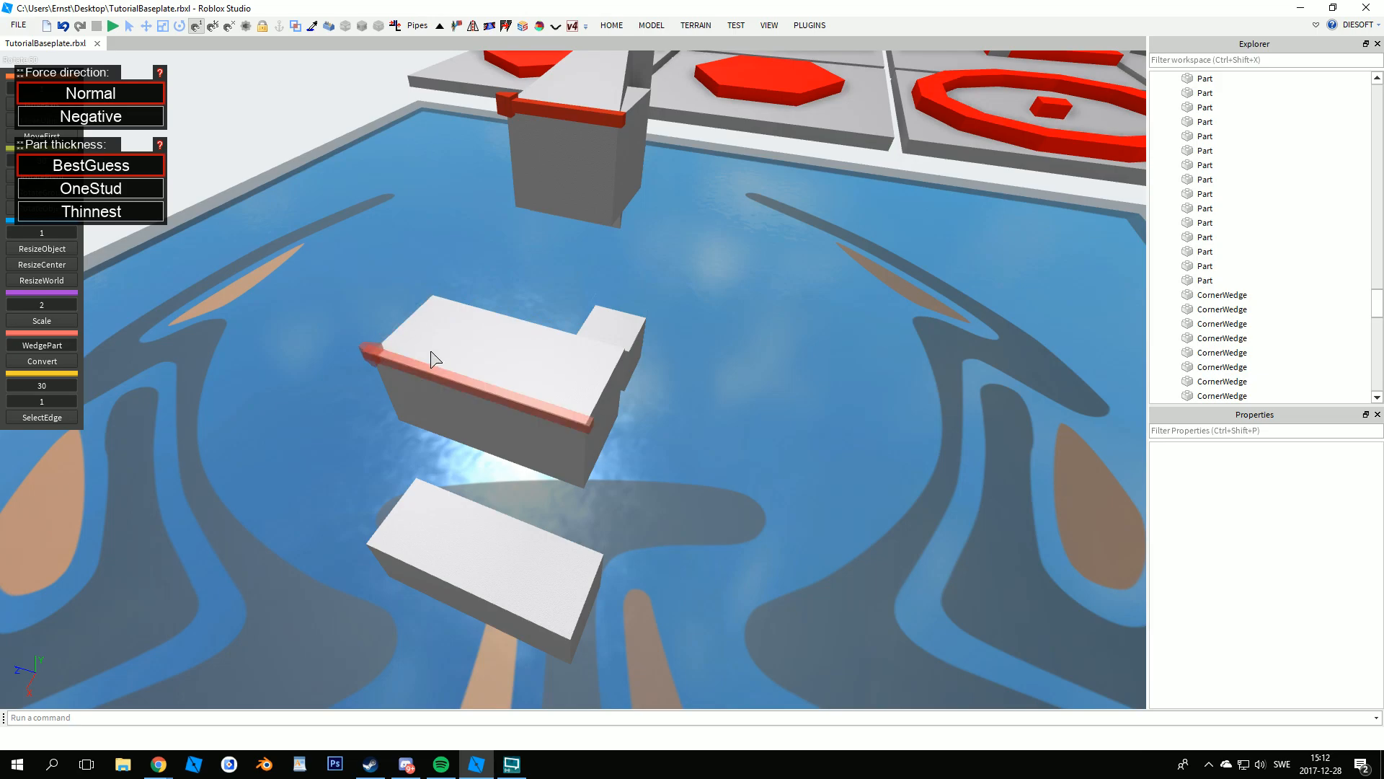
click(431, 351)
click(413, 374)
key(q)
click(416, 361)
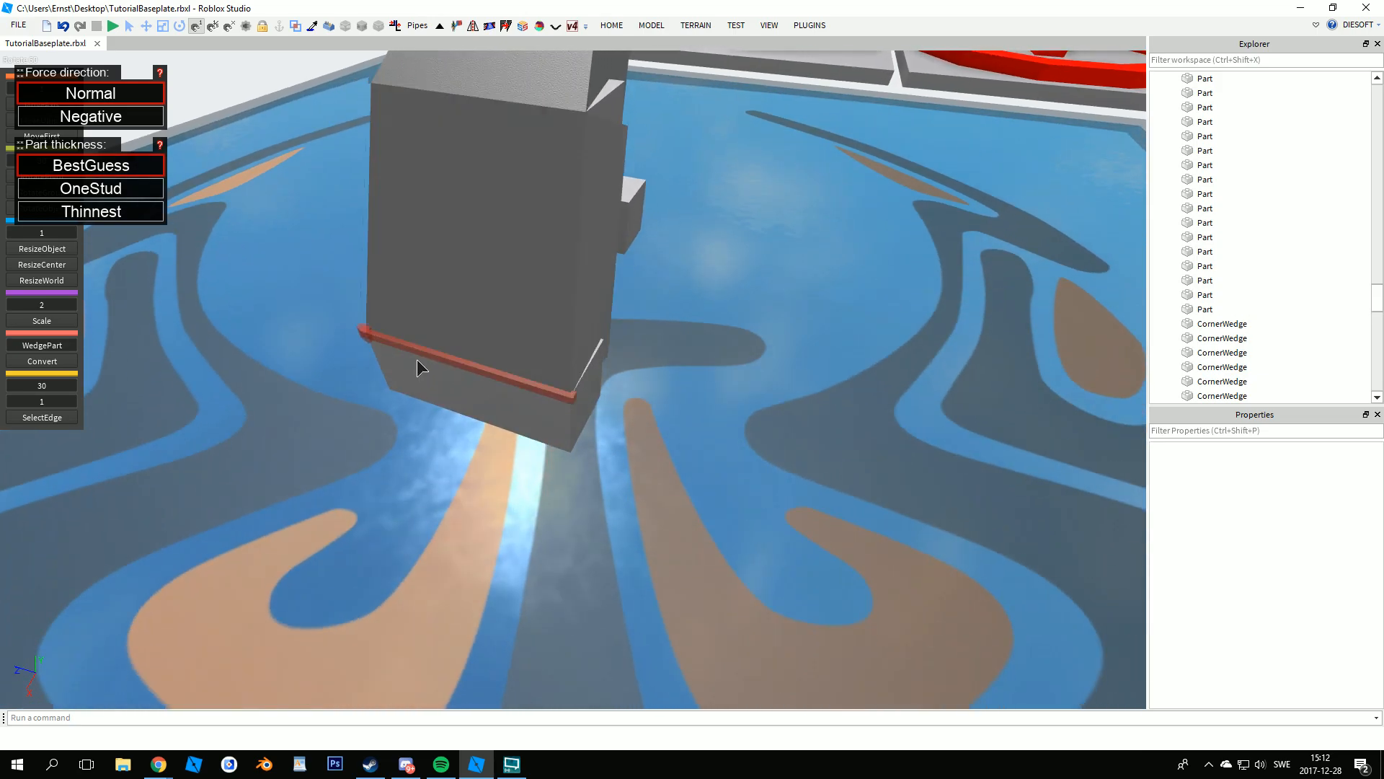
- Delete the original centre parts of the three upper rows, keeping the tapered gap-fill pieces of the dome section
right_drag(418, 360, 413, 355)
key(d)
key(ctrl+1)
click(591, 272)
key(Delete)
click(583, 256)
right_drag(584, 257, 623, 259)
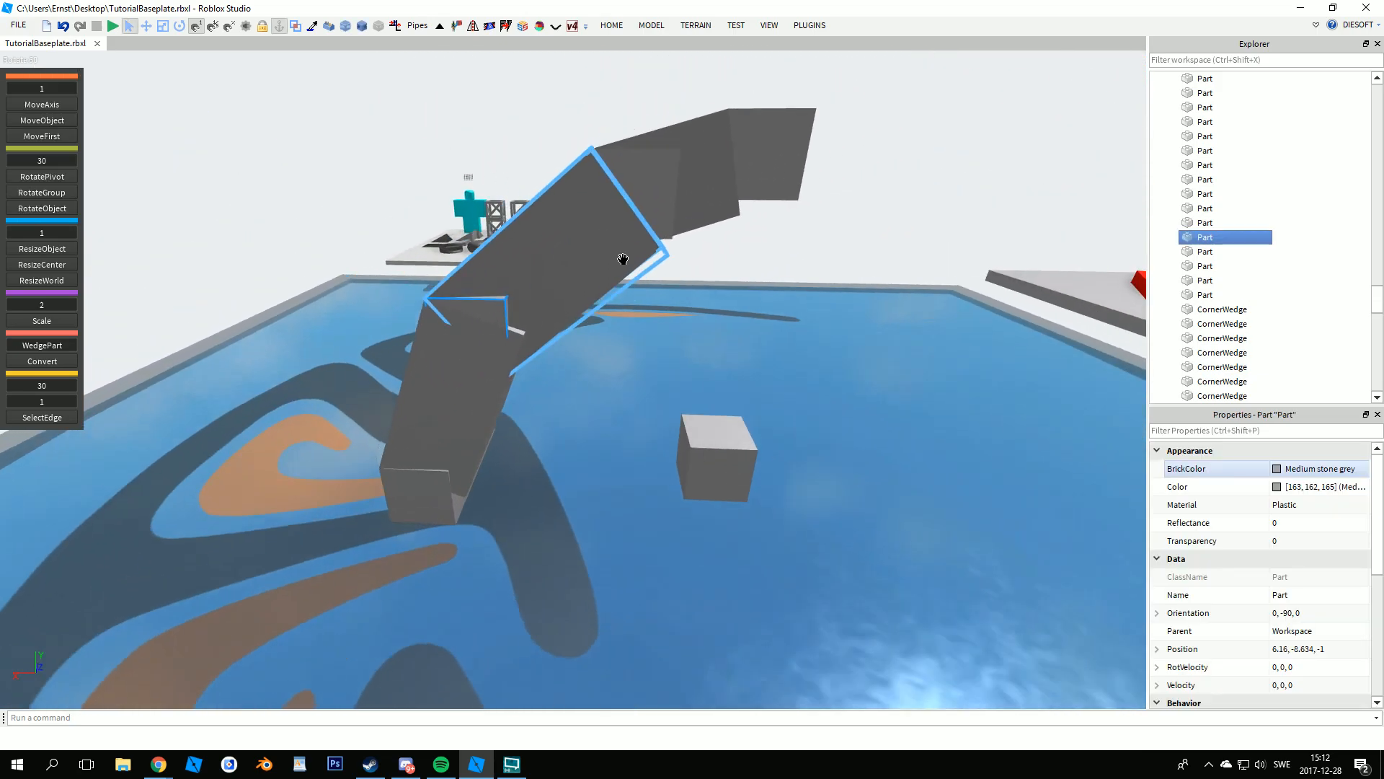
key(e)
ctrl+click(631, 260)
right_drag(841, 378, 772, 365)
key(a)
key(Delete)
key(d)
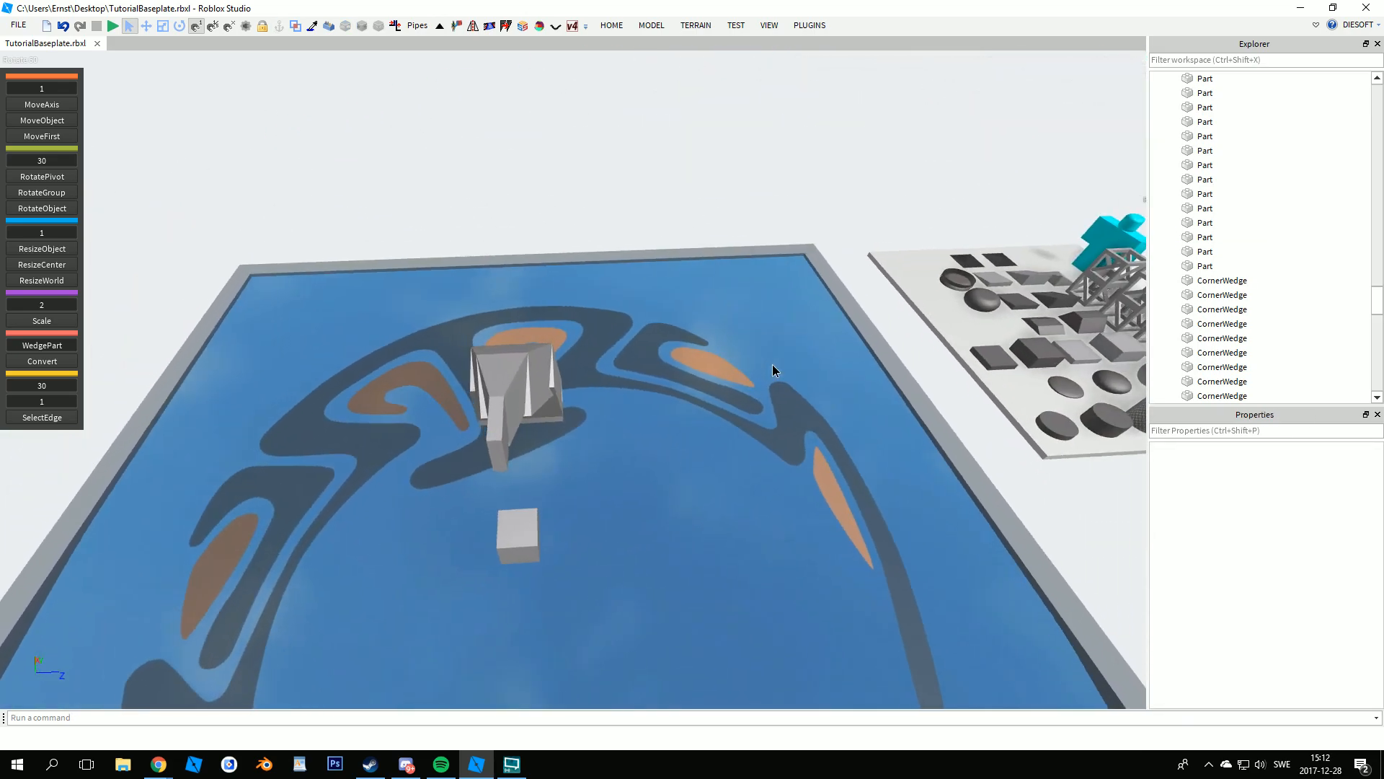
- Select all the pieces of the dome section and group them into one model
drag(434, 276, 671, 473)
right_drag(671, 473, 675, 474)
key(ctrl+g)
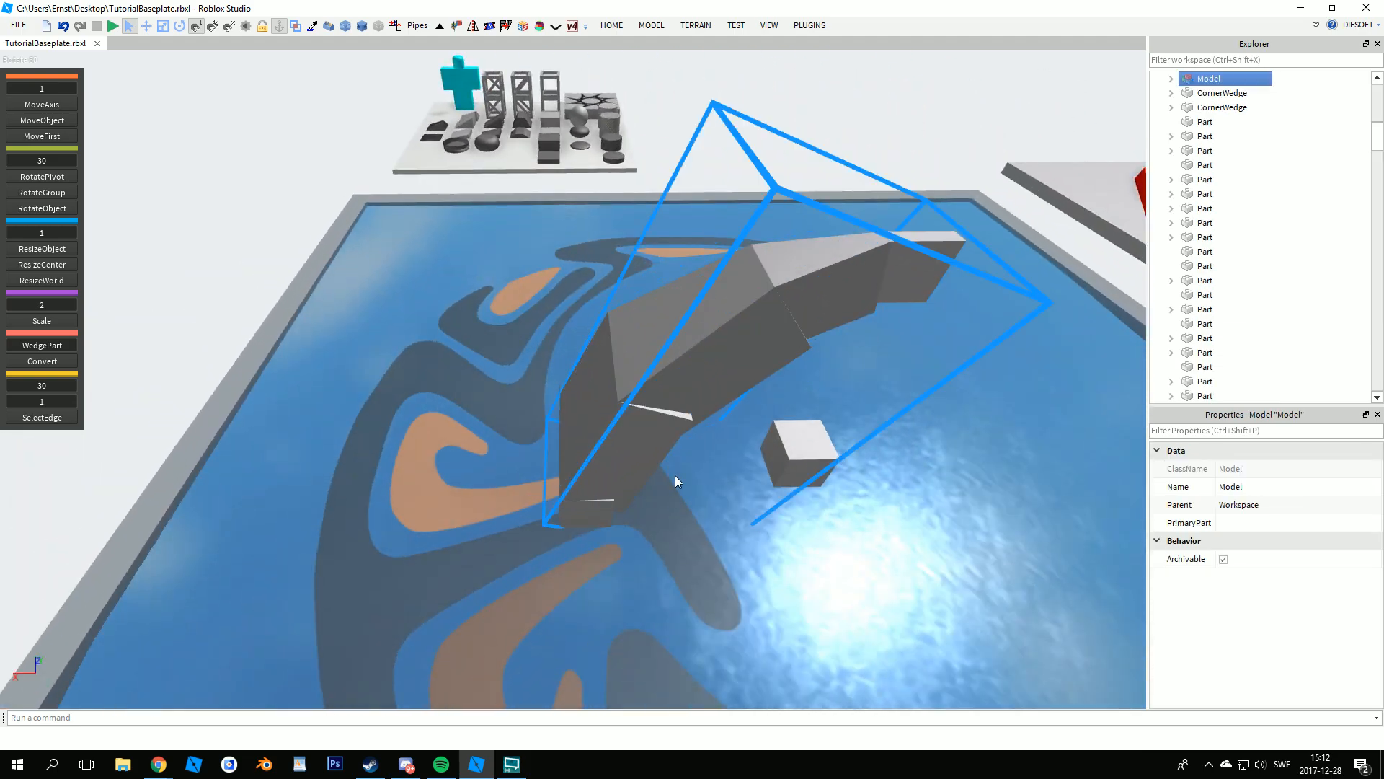
- Raise the centre block straight up above the dome section using MoveObject
key(d)
key(s)
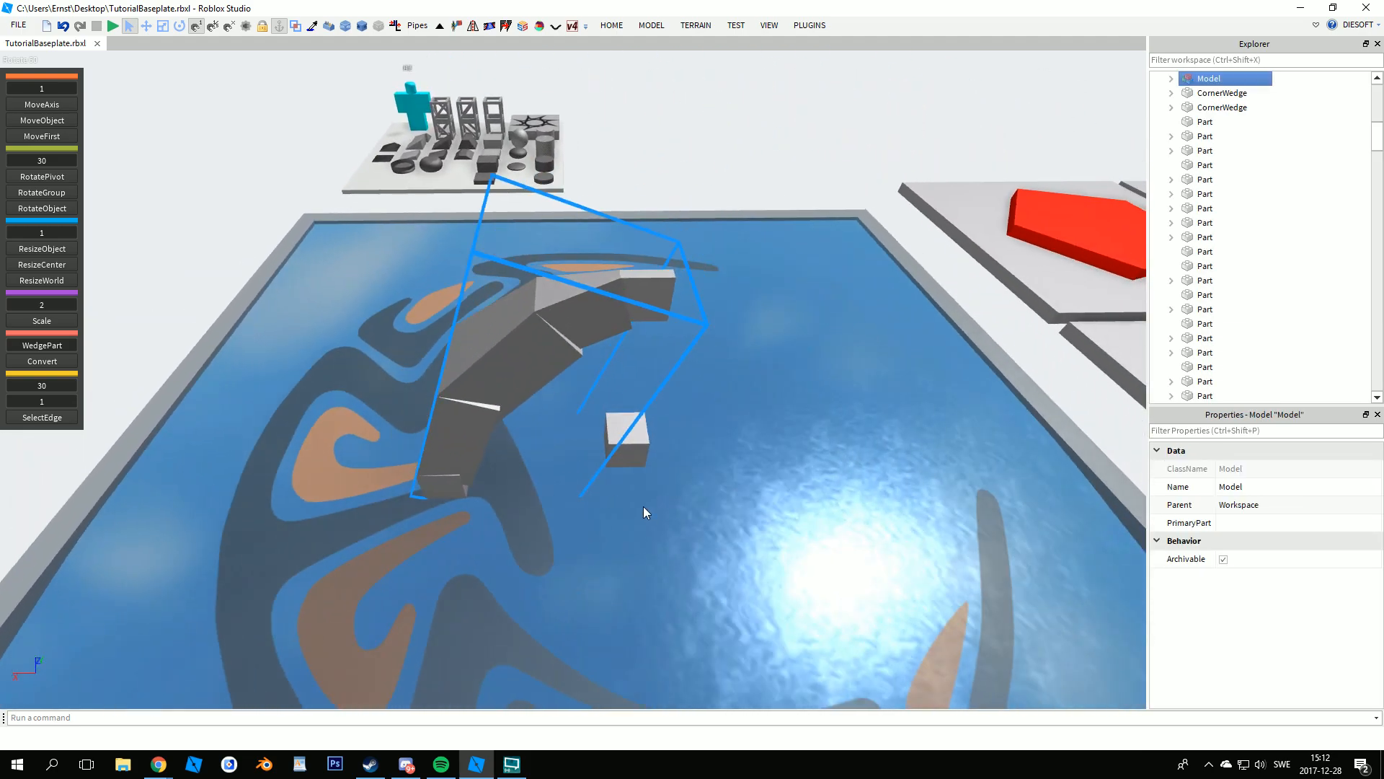
key(h)
click(637, 453)
key(u)
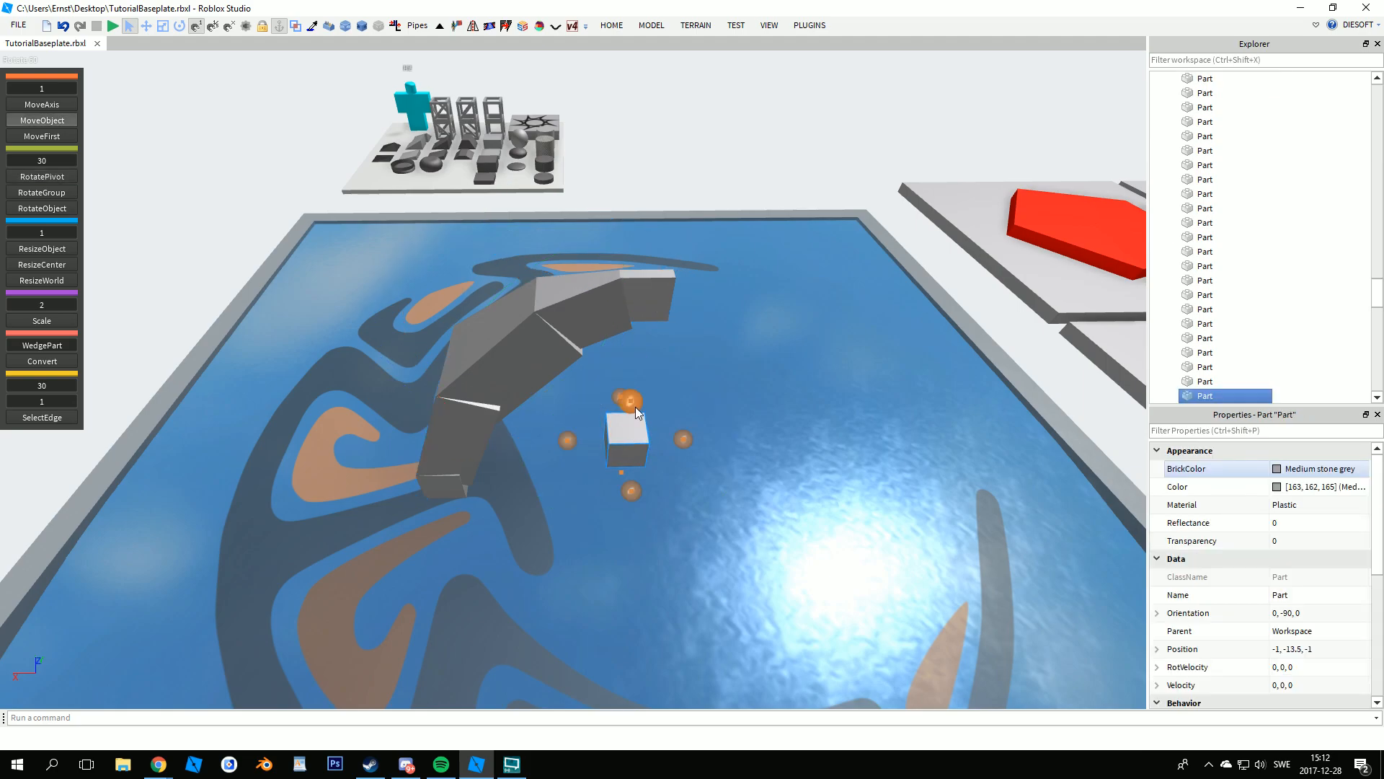
drag(634, 407, 677, 93)
click(805, 443)
right_drag(741, 439, 738, 439)
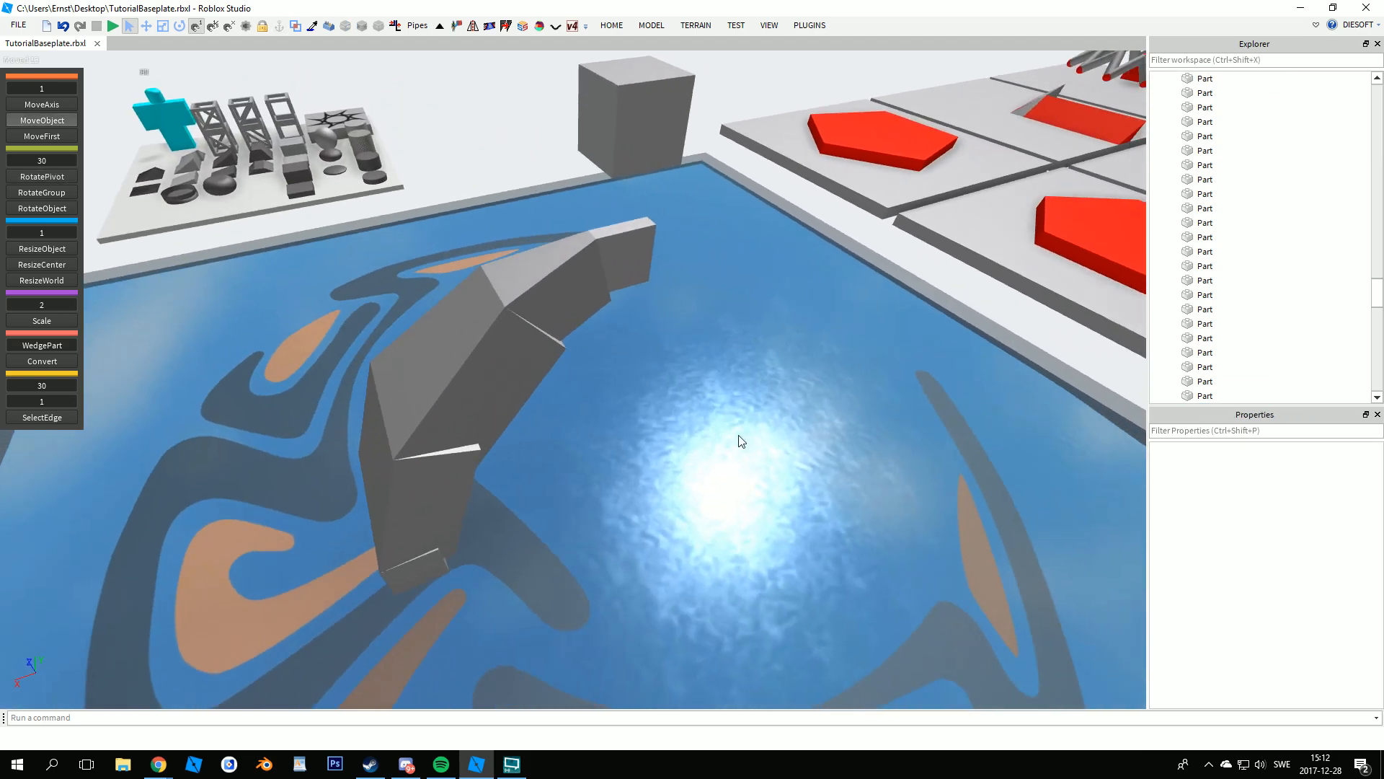
- Duplicate the dome section model and rotate the copies about the raised block with RotatePivot in 30-degree increments, making four adjoining sections
click(540, 351)
right_drag(542, 351, 548, 354)
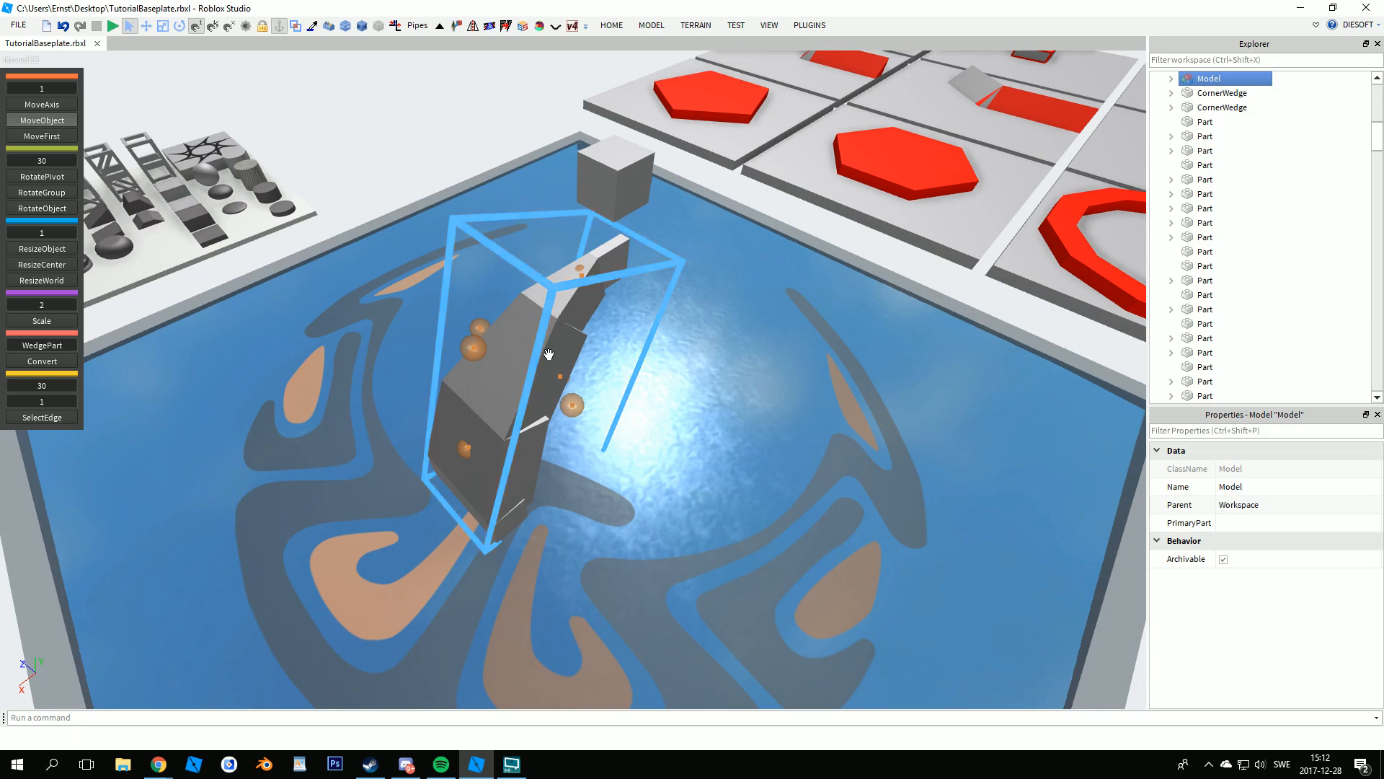
key(ctrl+d)
key(h)
right_click(612, 163)
key(e)
key(w)
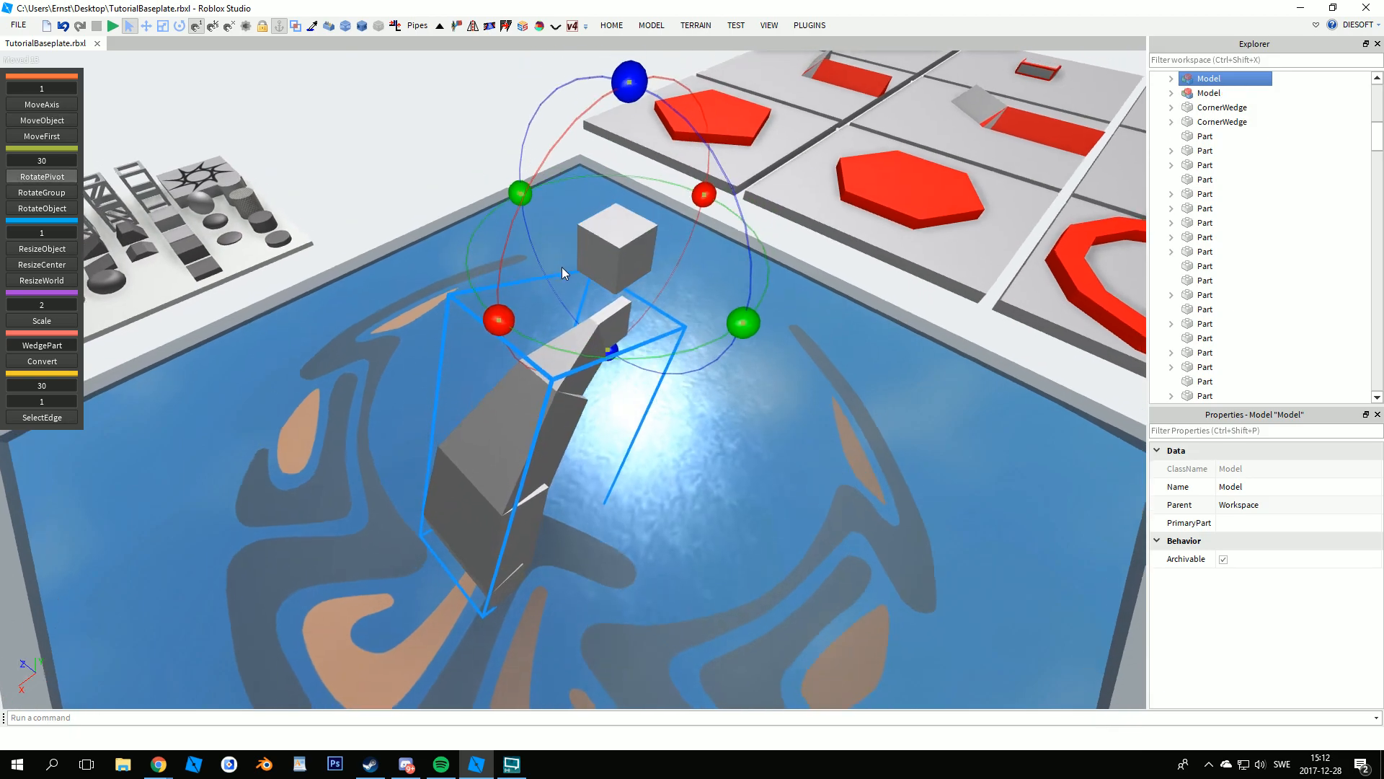
drag(517, 223, 492, 369)
key(ctrl+d)
key(ctrl+d)
- Select the four dome sections and rotate two duplicates of them about the raised block in 120-degree increments to close the dome
ctrl+click(686, 457)
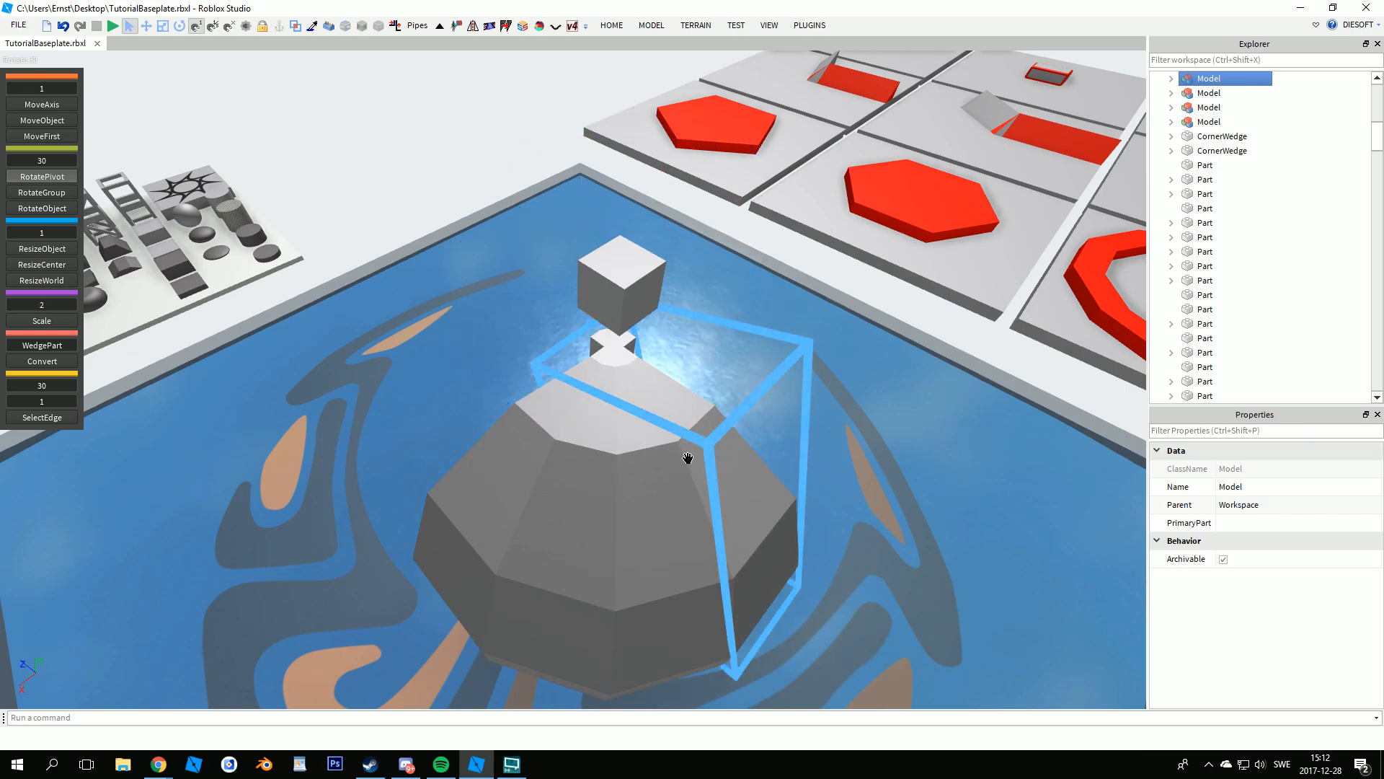
ctrl+click(604, 467)
ctrl+click(673, 465)
ctrl+click(706, 477)
ctrl+click(516, 452)
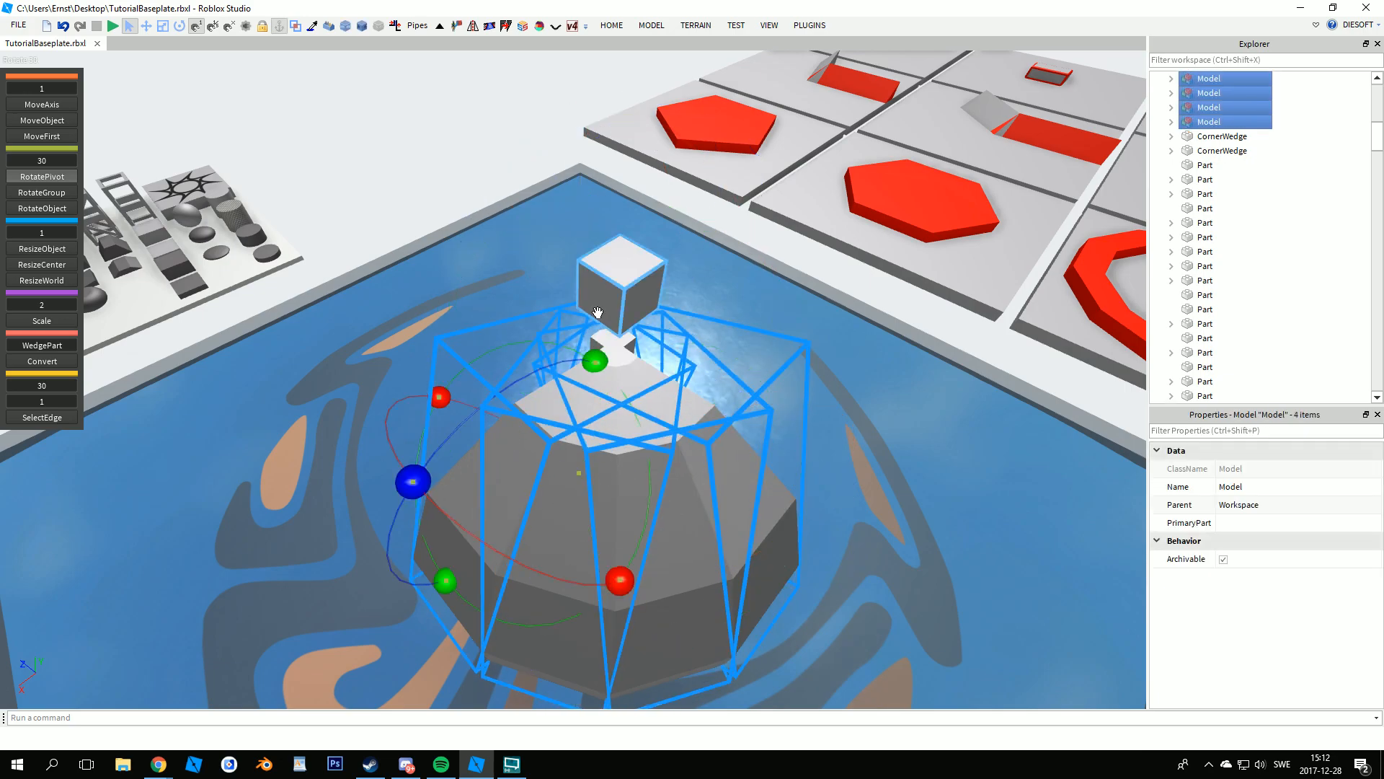
key(ctrl+d)
drag(538, 274, 521, 334)
key(ctrl+d)
drag(574, 411, 791, 343)
click(911, 538)
- Select the whole dome together with the block above it and delete them
scroll(911, 538, down, 3)
right_drag(911, 537, 911, 538)
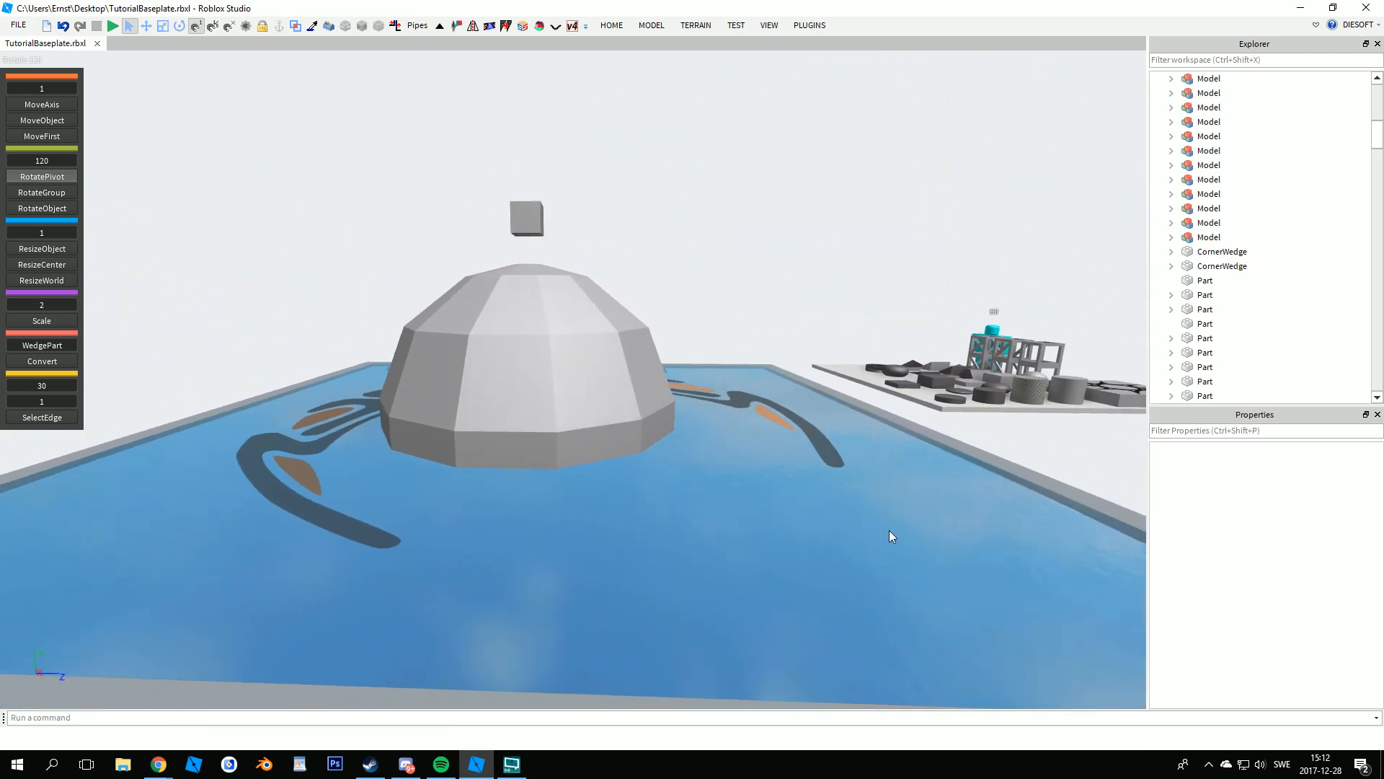
drag(287, 162, 721, 518)
key(Delete)
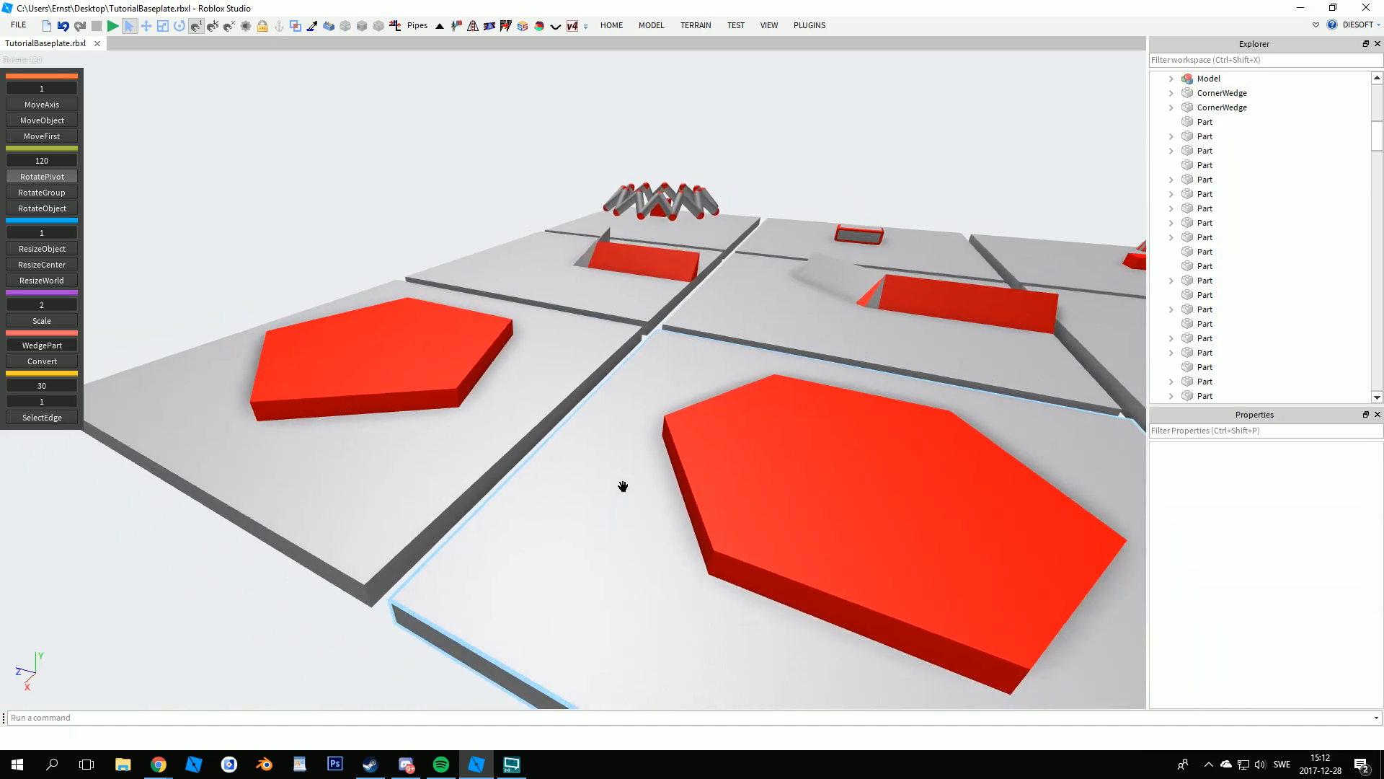
- Duplicate the grey block from the sample shelf and place the copy on the blue baseplate
scroll(623, 487, down, 6)
right_drag(623, 475, 621, 474)
scroll(664, 387, up, 5)
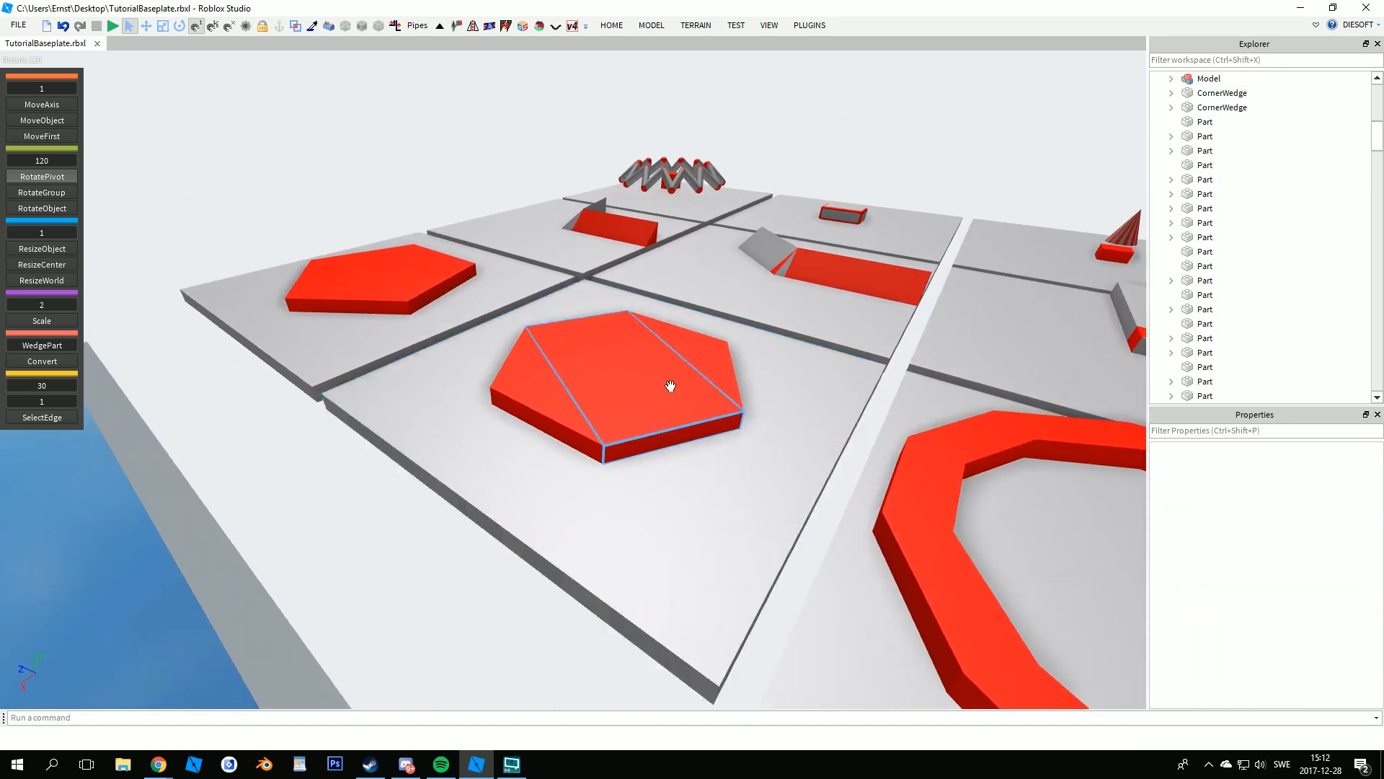
right_drag(625, 382, 625, 382)
scroll(625, 383, up, 6)
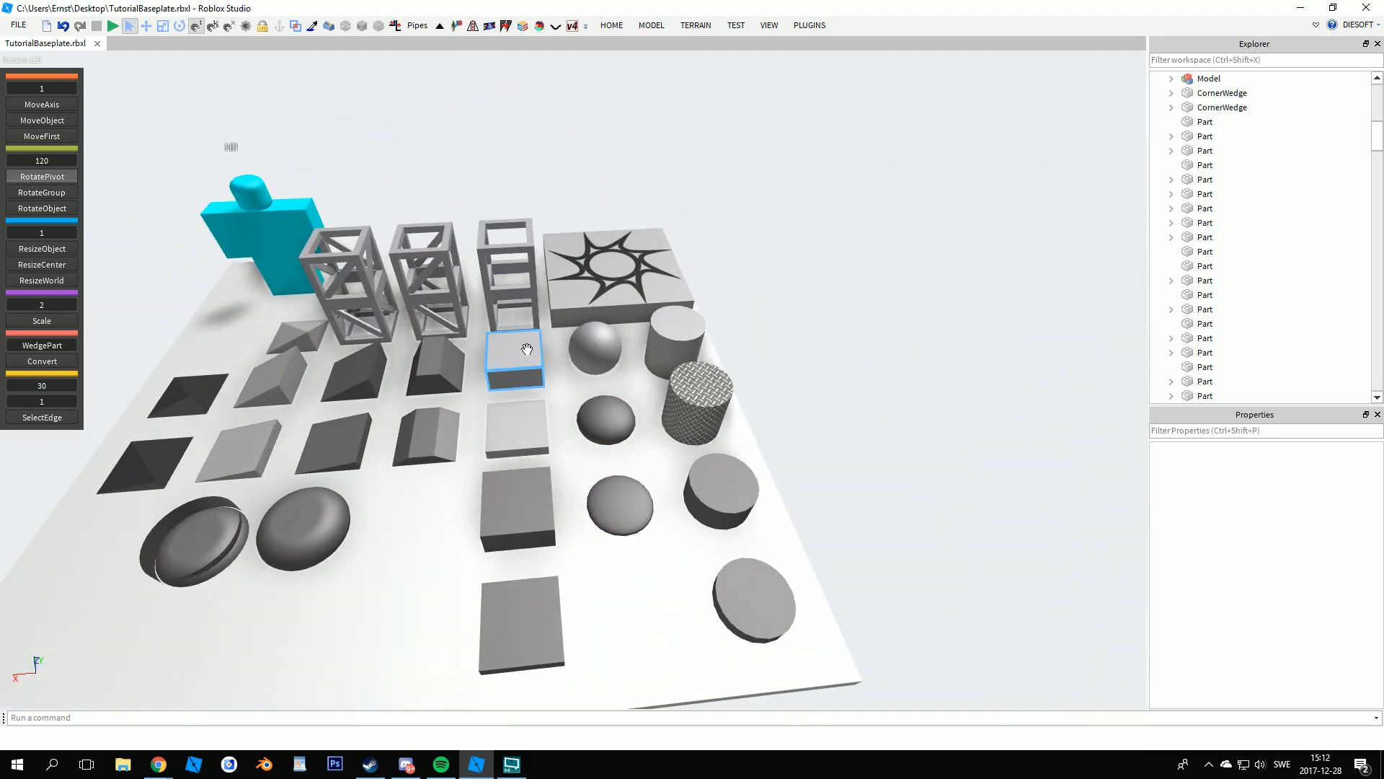
click(525, 350)
key(ctrl+d)
key(s)
mouse_move(526, 349)
mouse_down()
mouse_move(541, 621)
mouse_move(515, 342)
mouse_up()
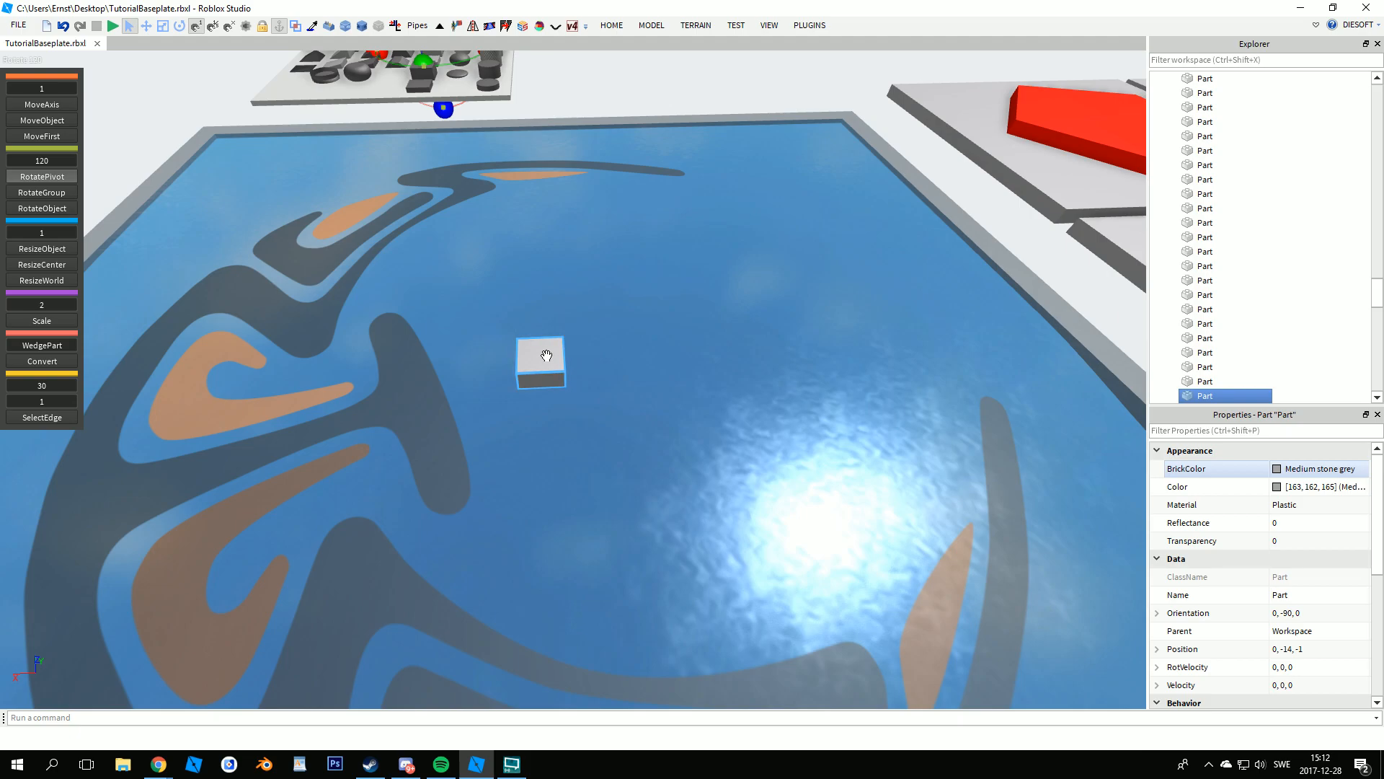
- Look over the red ring and hexagon examples beside the blue baseplate
right_drag(550, 358, 727, 350)
click(600, 341)
key(w)
key(d)
key(w)
key(w)
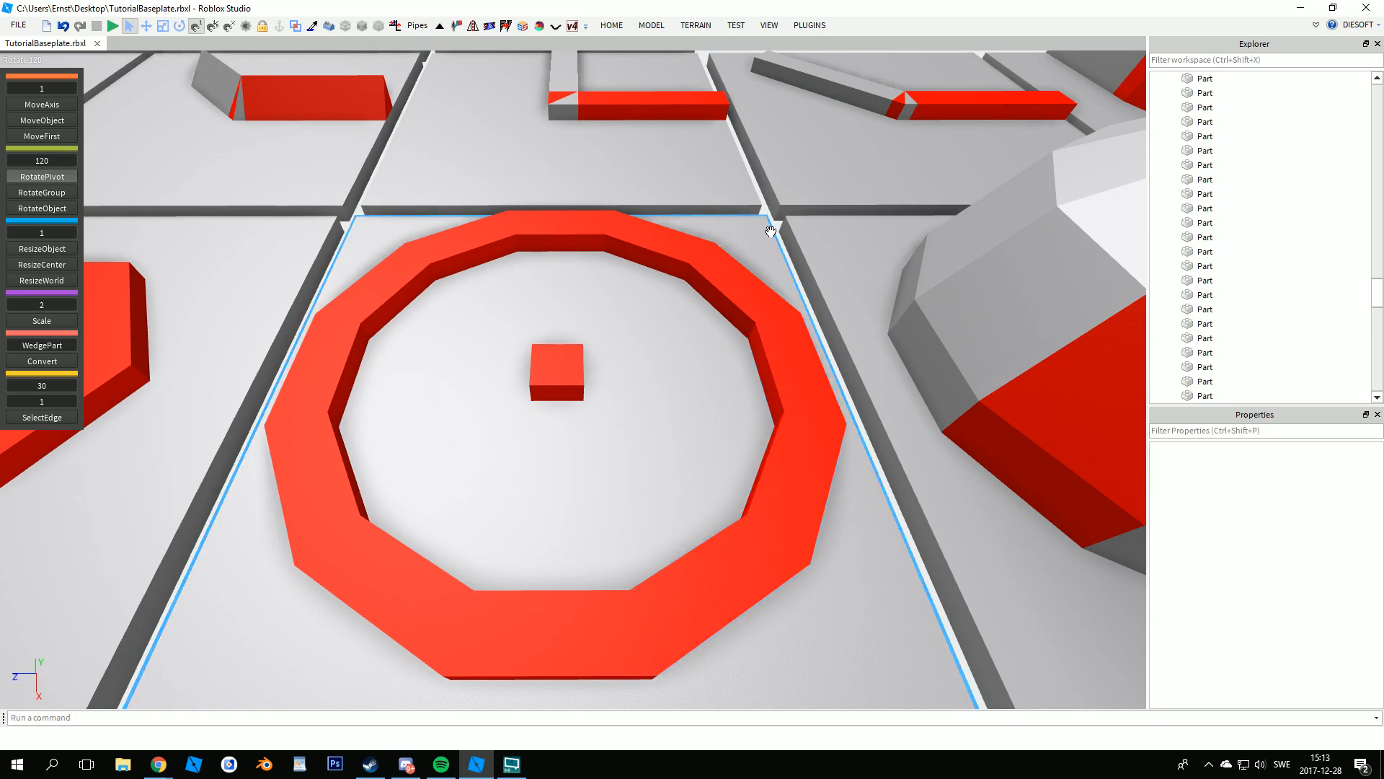
key(w)
right_drag(661, 260, 581, 279)
key(a)
key(w)
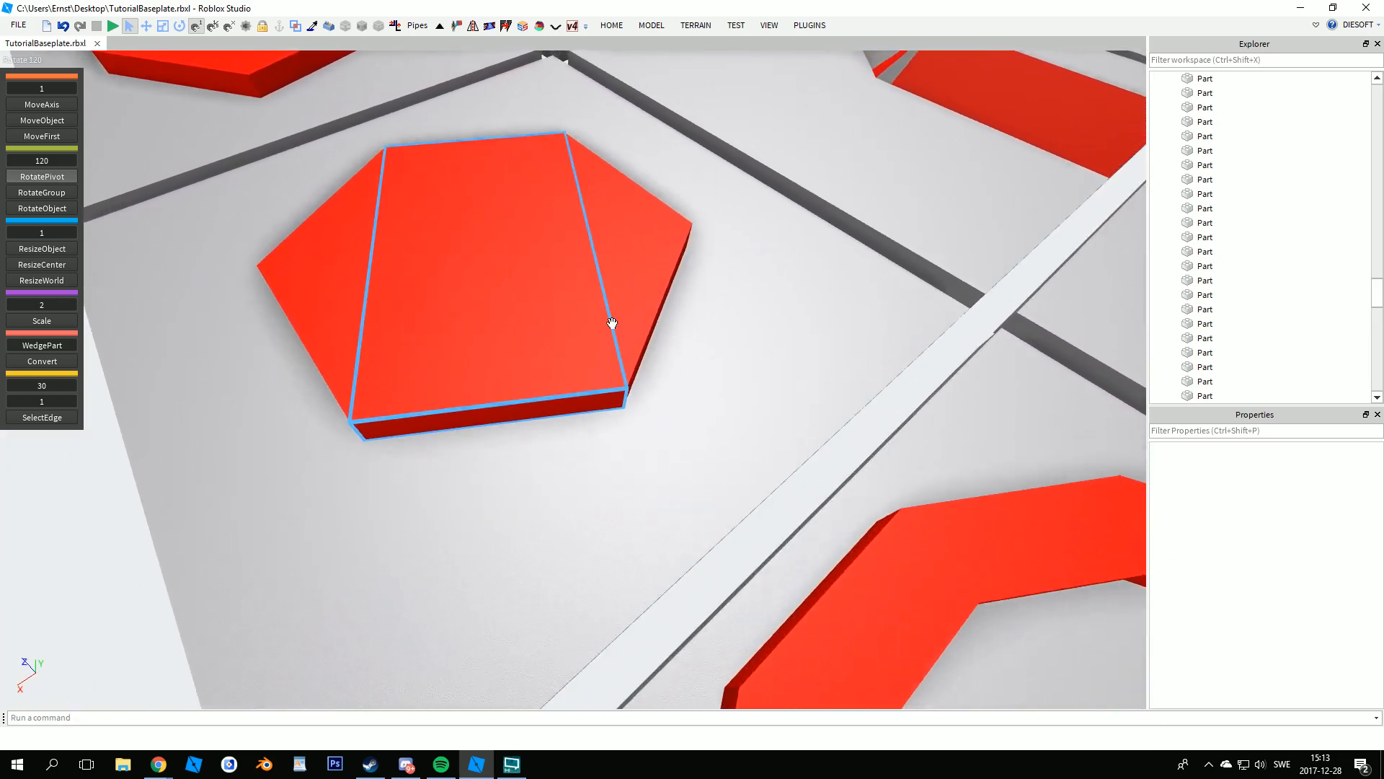
- Select the three overlapping parts of the red hexagon to examine how they cross each other
click(646, 293)
ctrl+click(610, 194)
ctrl+click(506, 162)
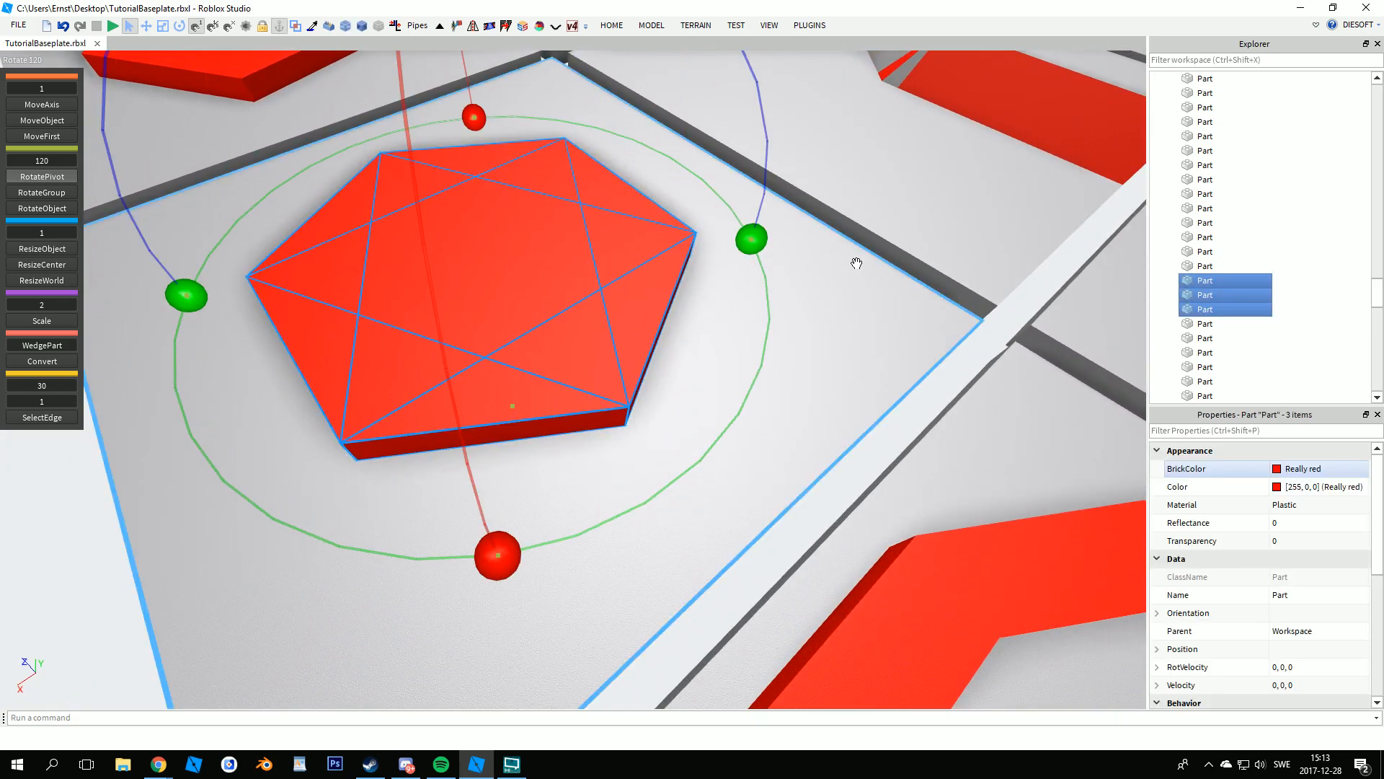
right_drag(875, 269, 829, 284)
key(w)
click(828, 284)
key(s)
click(680, 314)
ctrl+click(534, 247)
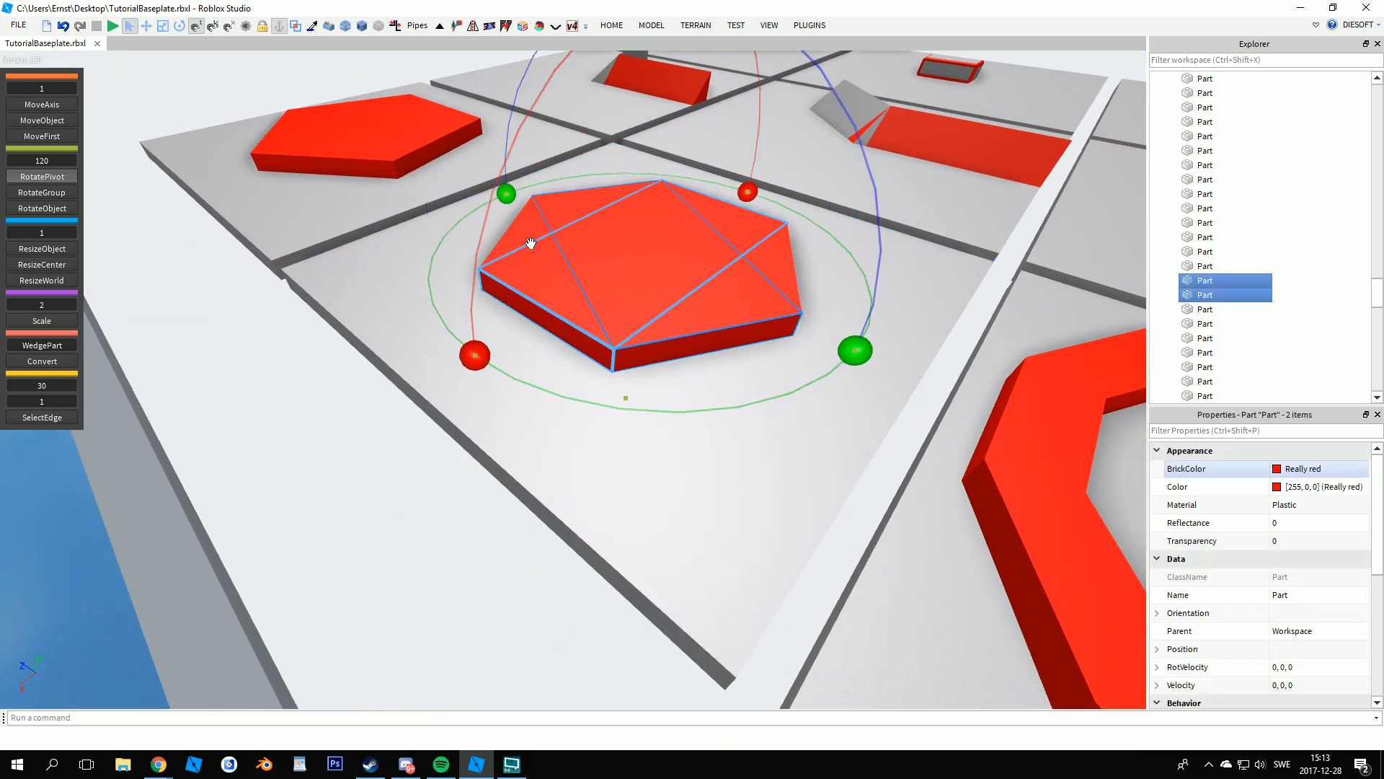
ctrl+click(510, 280)
right_drag(318, 331, 249, 370)
click(237, 370)
key(w)
key(a)
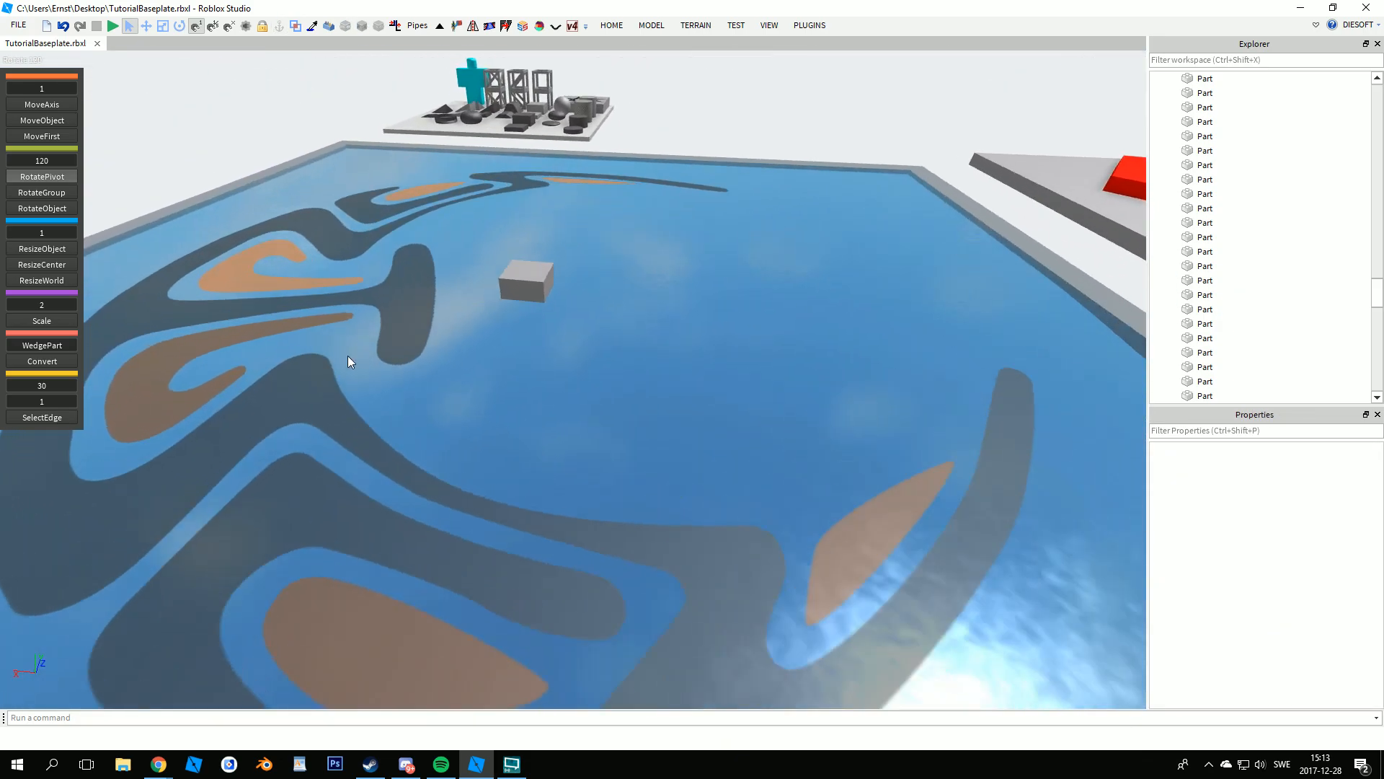
- Lengthen the grey block equally in both directions with ResizeCenter into a long bar across the blue baseplate's pattern
click(652, 314)
click(532, 205)
click(681, 318)
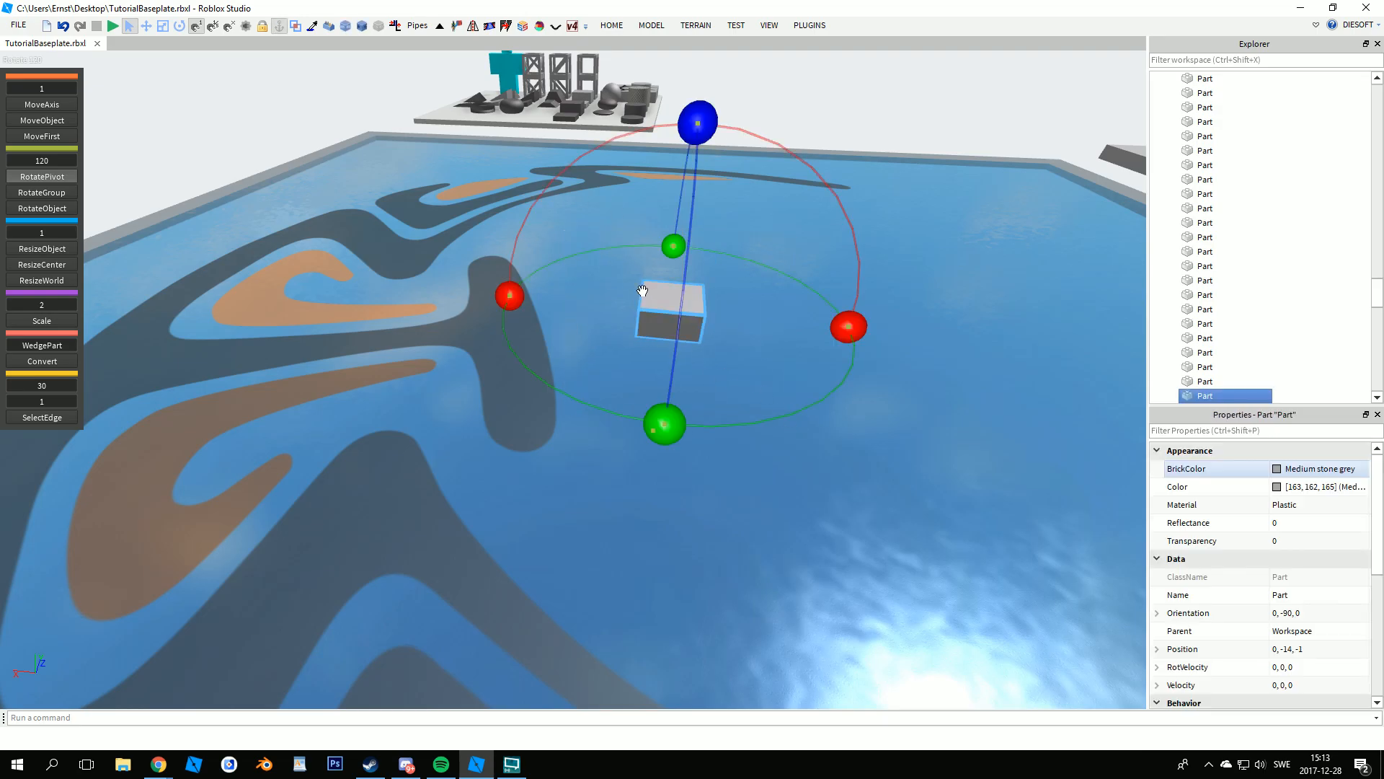
click(593, 271)
click(667, 317)
mouse_move(775, 387)
right_down()
mouse_move(795, 385)
mouse_move(775, 375)
right_up()
key(w)
key(a)
key(m)
drag(670, 356, 857, 319)
right_drag(856, 319, 805, 408)
key(s)
key(a)
drag(665, 282, 766, 228)
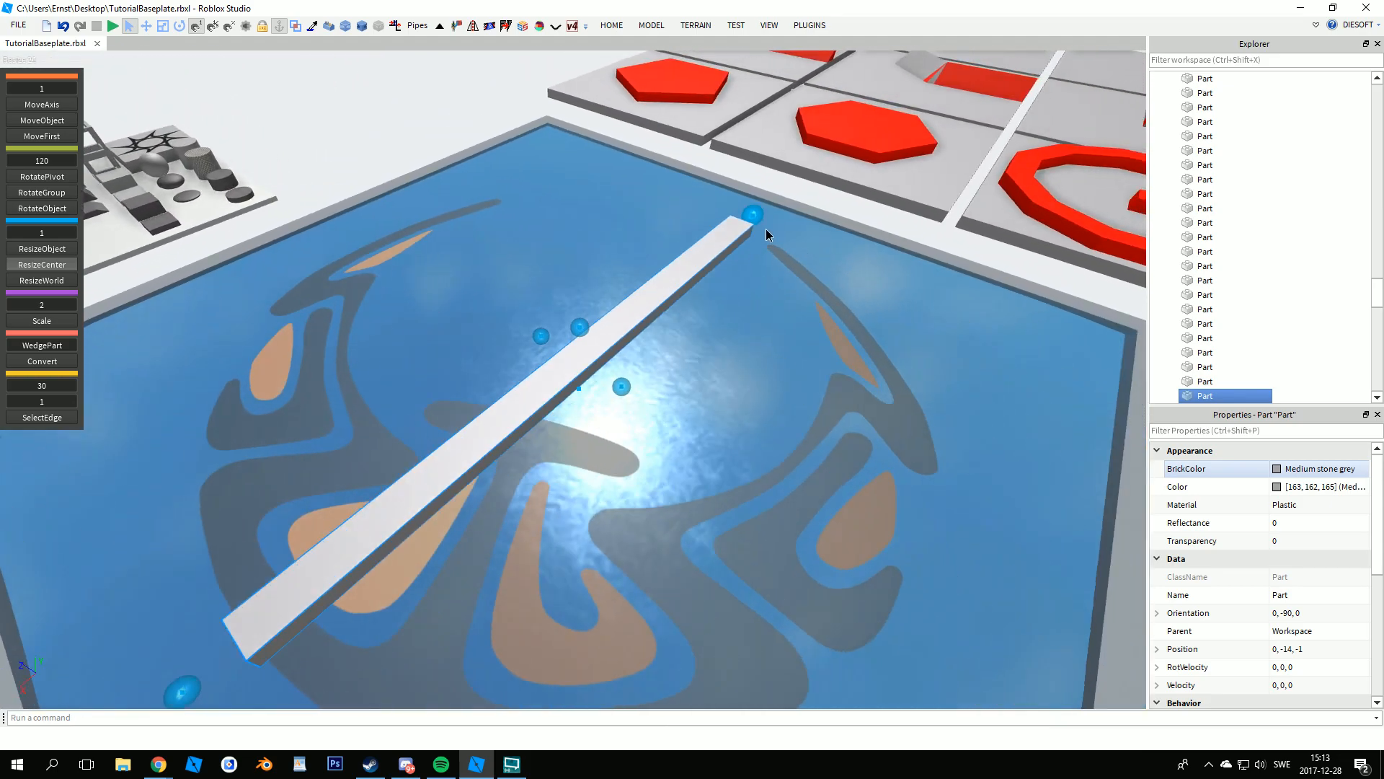
- Set the rotation increment to 360/6 and rotate duplicates of the bar about its centre to make three crossing bars
key(s)
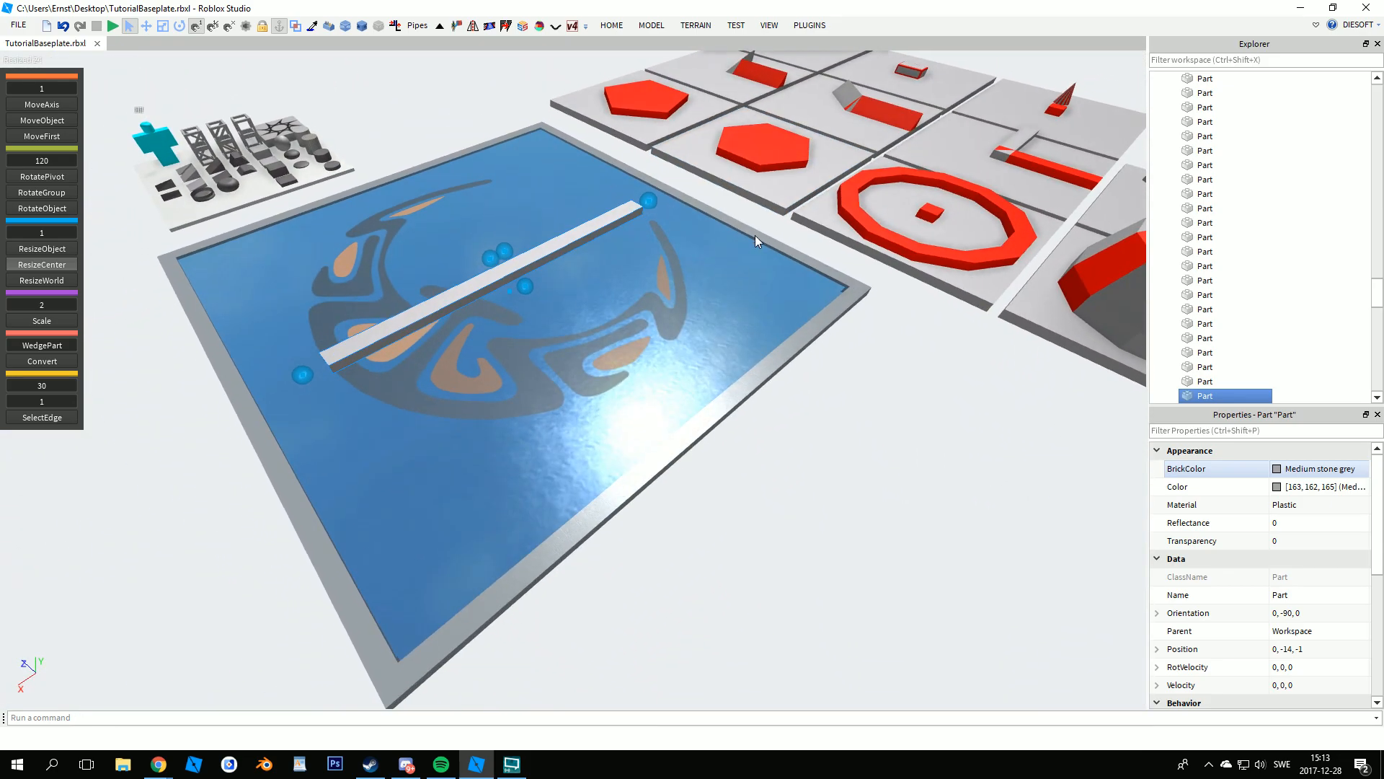
key(f)
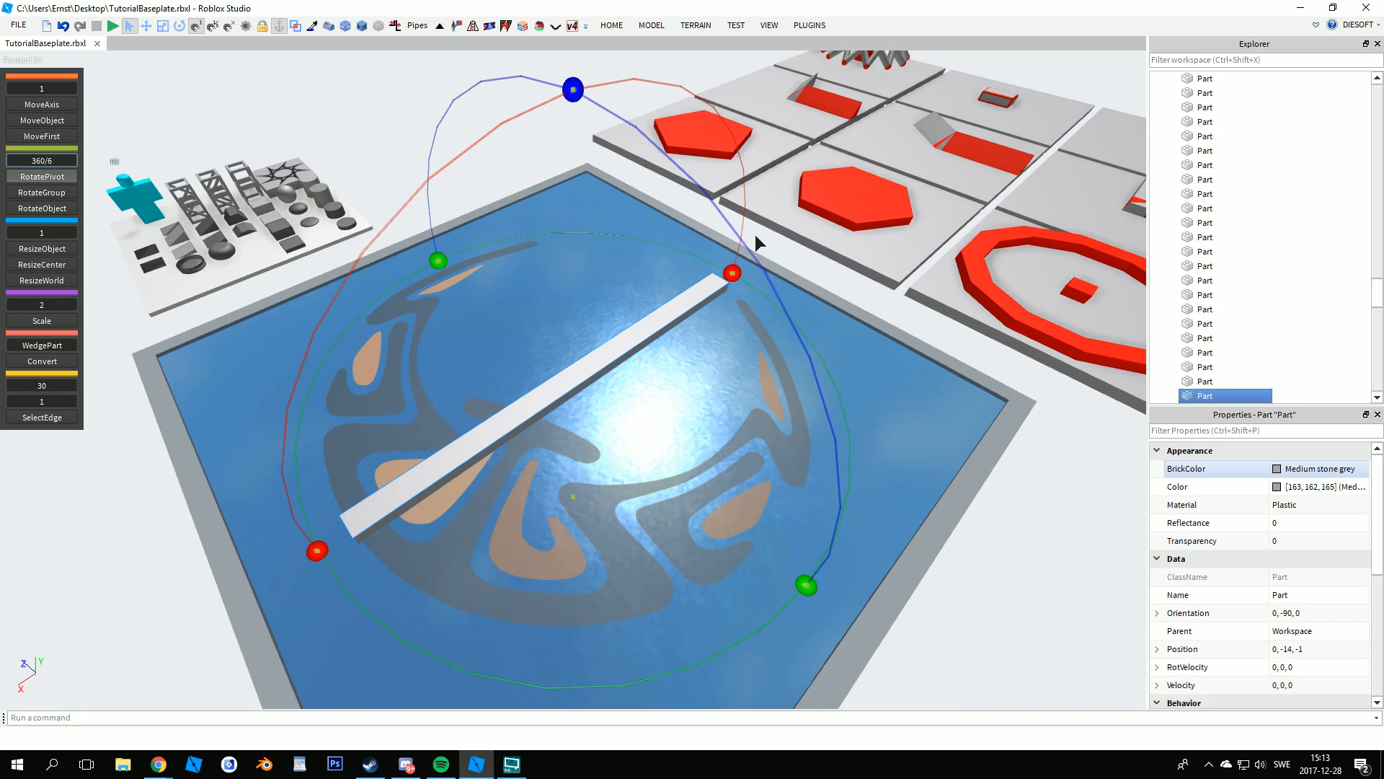
right_drag(754, 235, 600, 290)
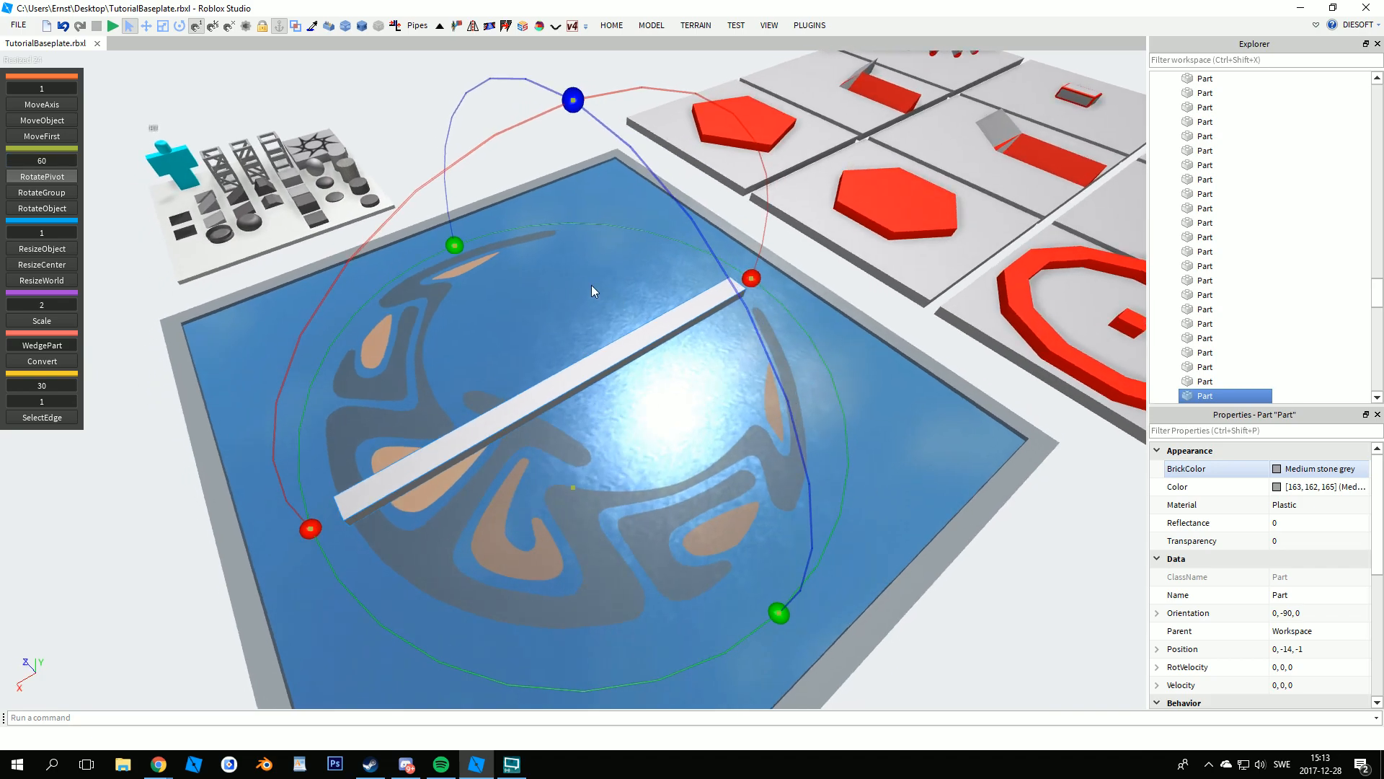
drag(465, 248, 861, 510)
click(862, 509)
right_drag(861, 510, 862, 509)
scroll(862, 509, up, 5)
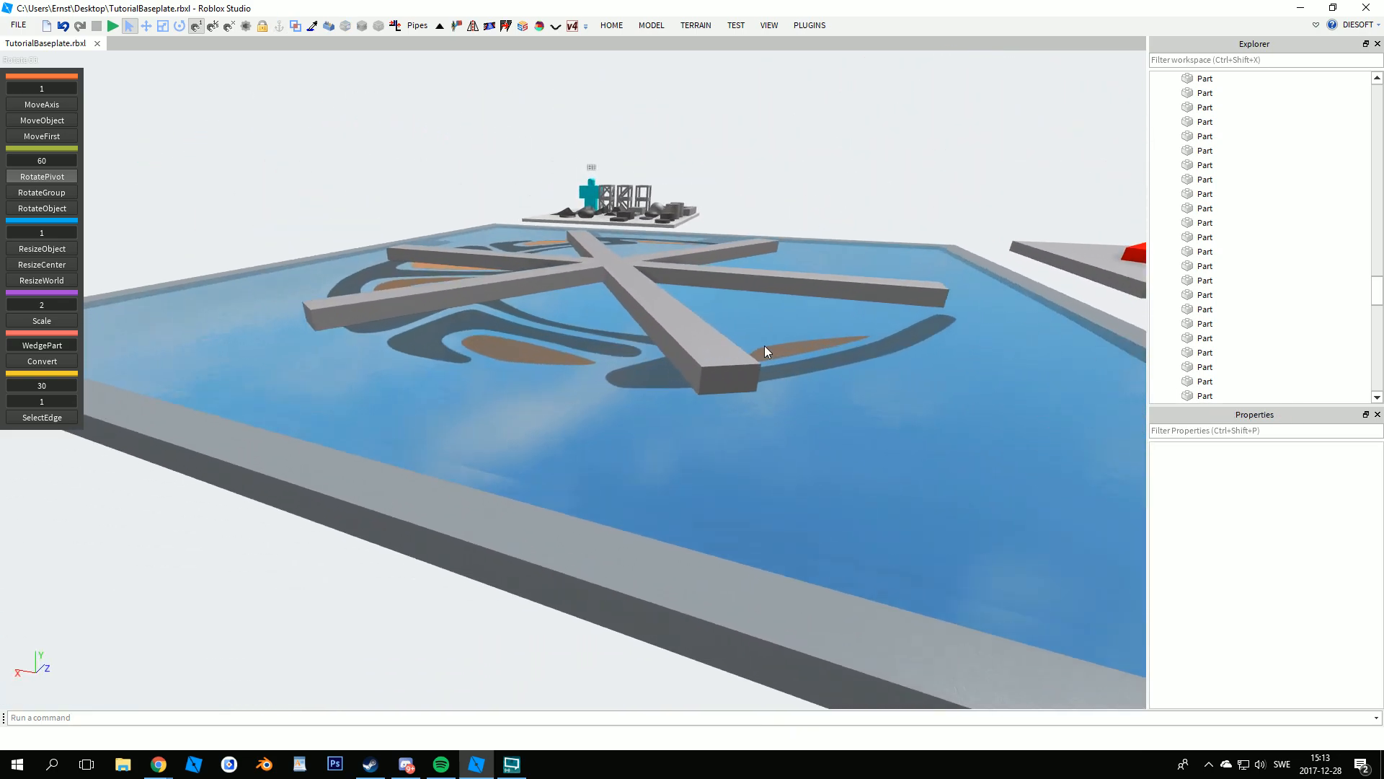
- Resize the three crossing bars with the OuterTouch method until their edges meet and form a solid hexagon
click(395, 26)
right_drag(516, 247, 625, 370)
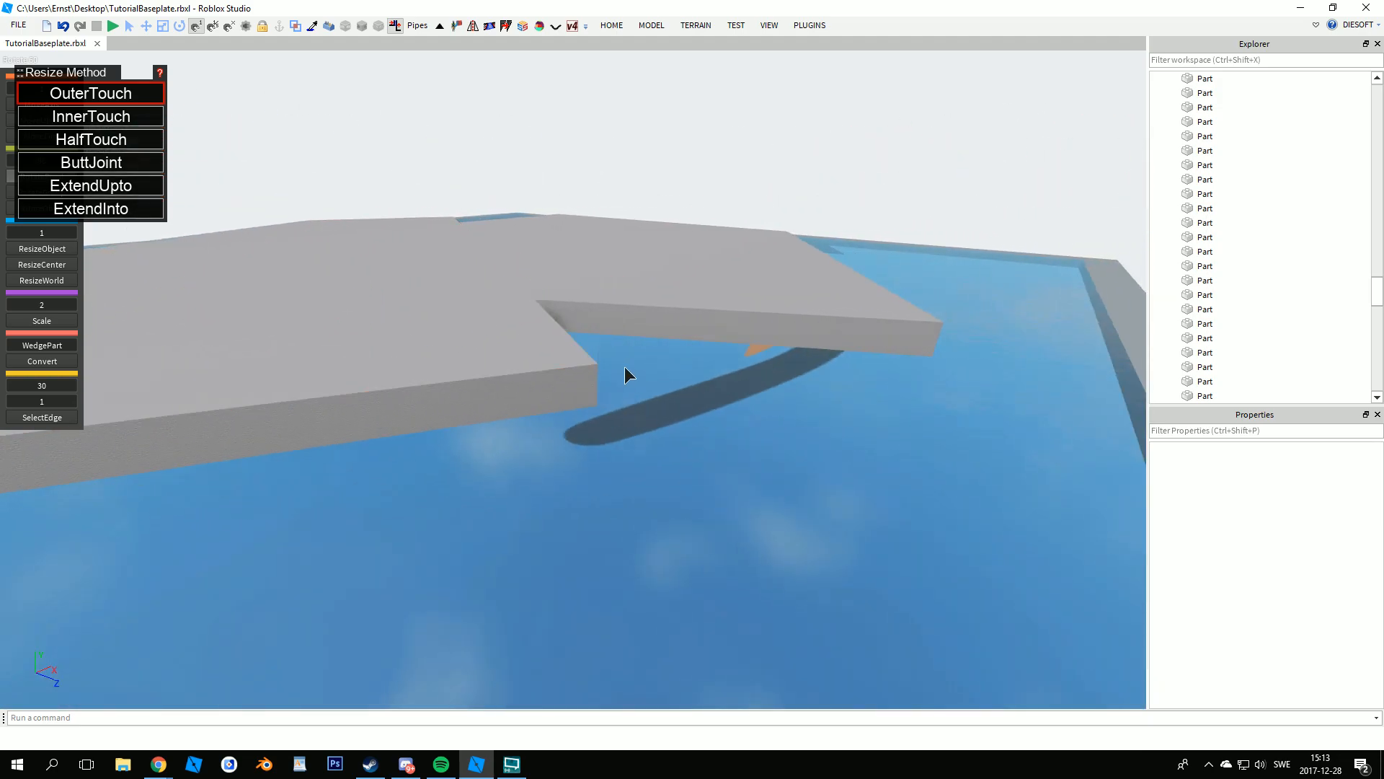
scroll(608, 253, up, 5)
scroll(620, 232, down, 10)
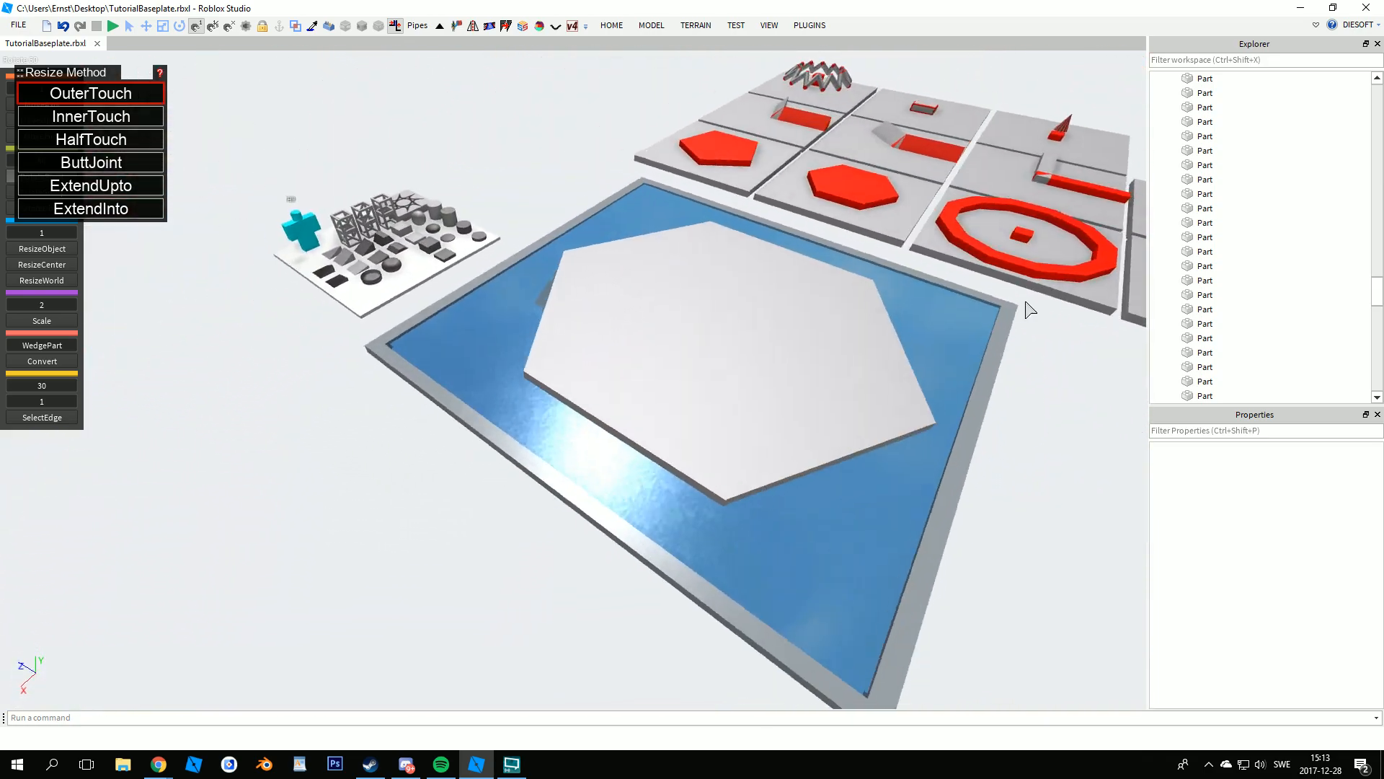
right_drag(1030, 310, 1029, 308)
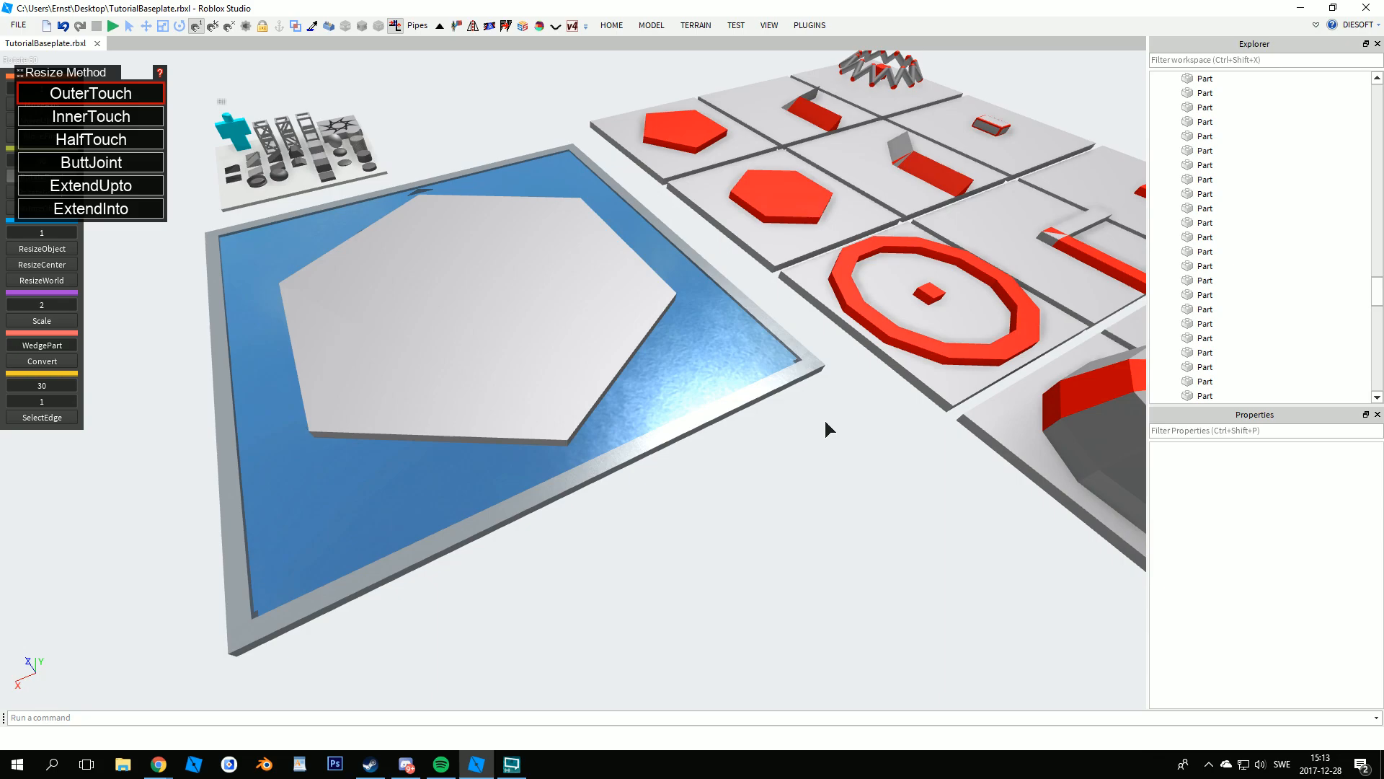
key(ctrl+1)
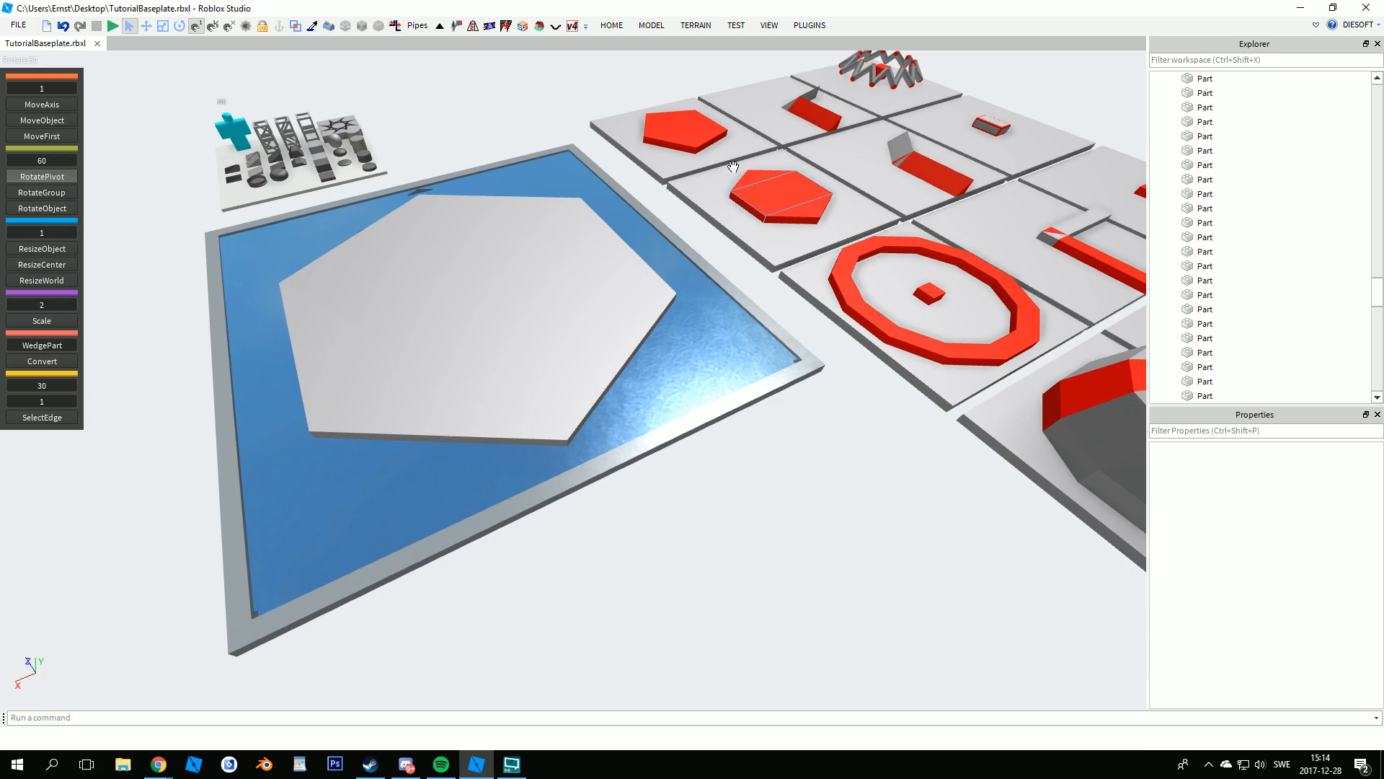
- Raise one plate of the grey hexagon to height -5 with MoveAxis and inspect the overlapping plates beneath it
click(589, 246)
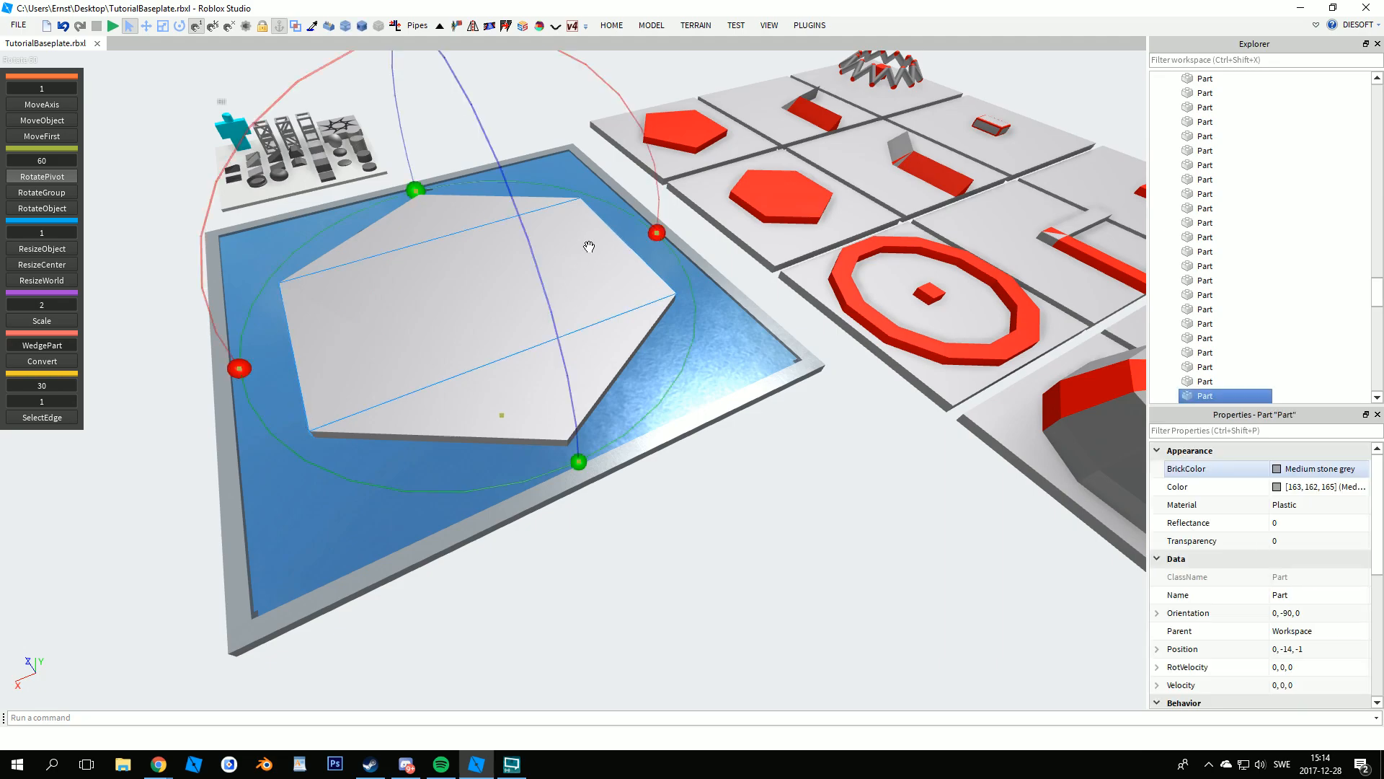
key(y)
scroll(501, 265, up, 4)
drag(554, 240, 587, 232)
scroll(566, 158, down, 2)
scroll(586, 234, up, 5)
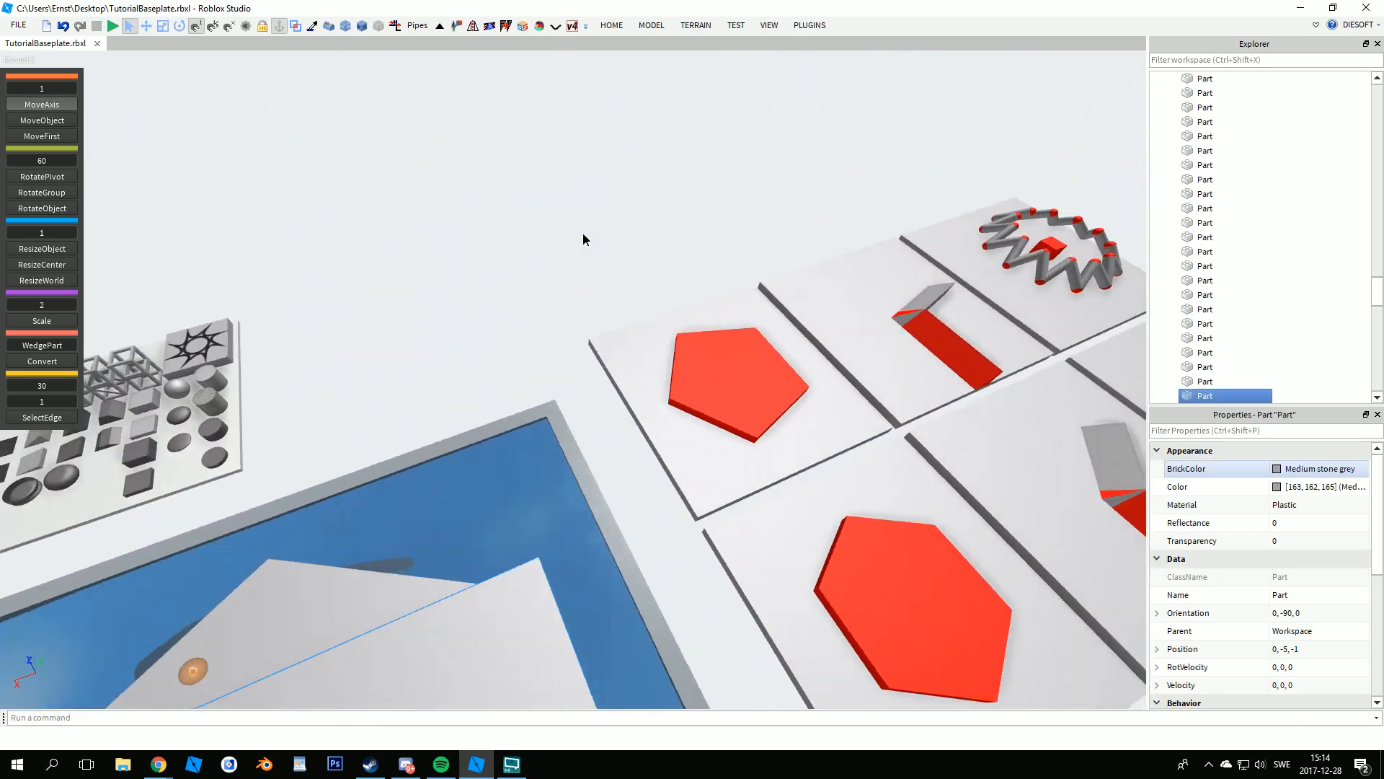
key(d)
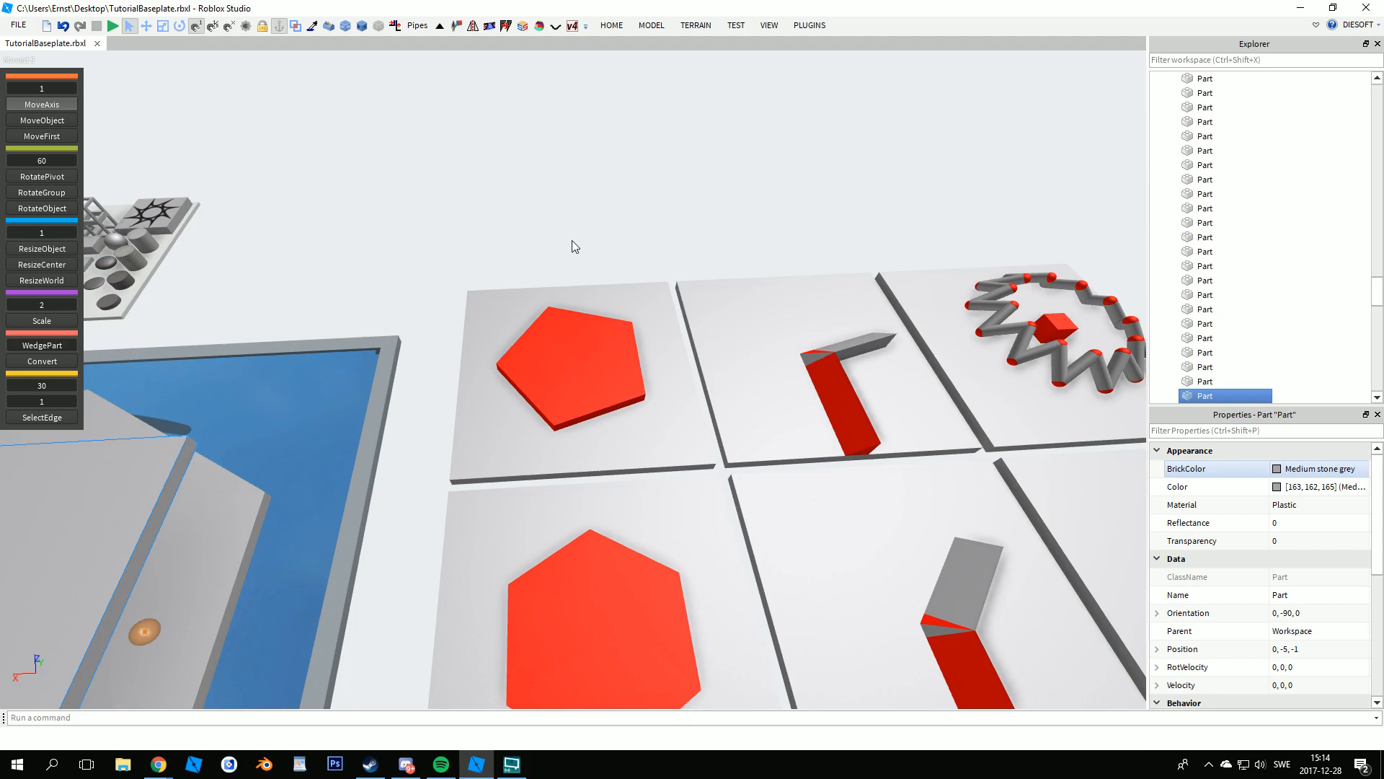
key(f)
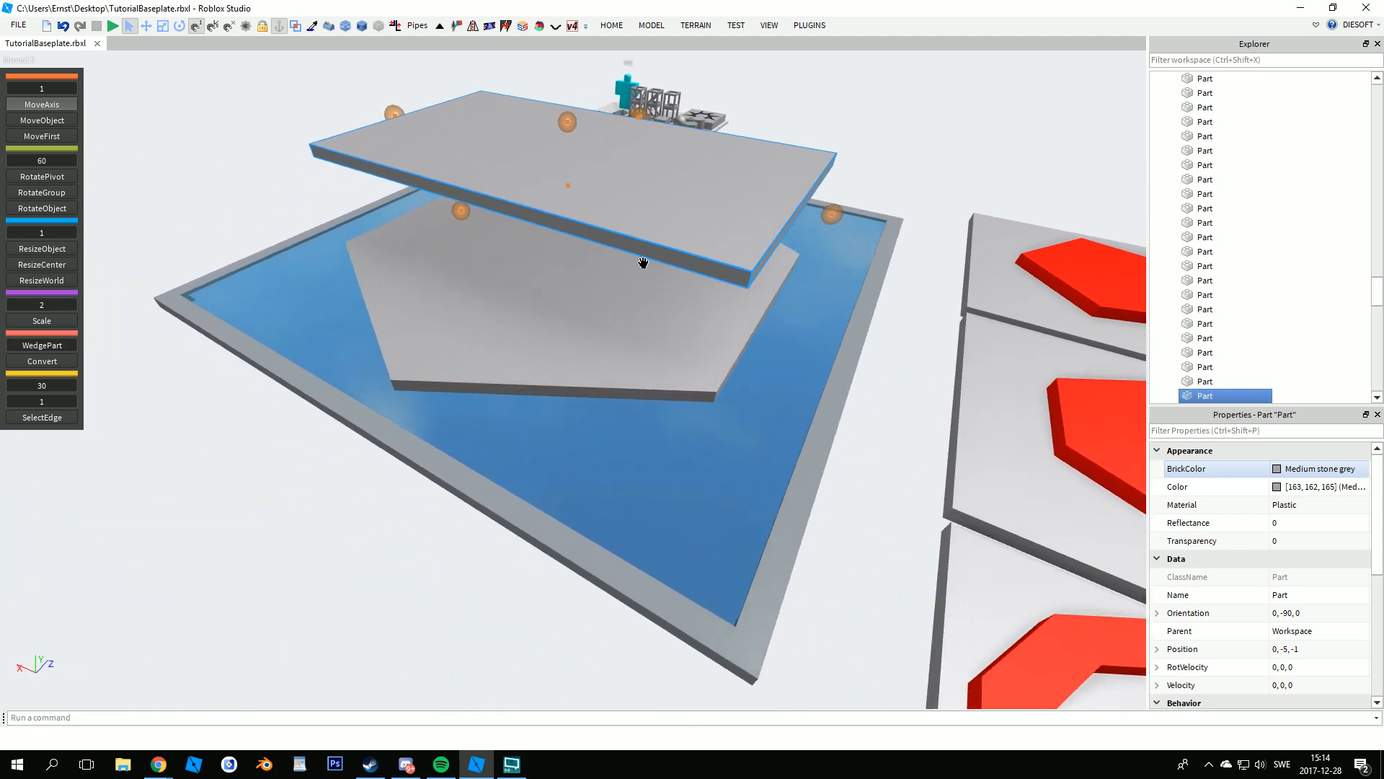
right_drag(643, 262, 643, 263)
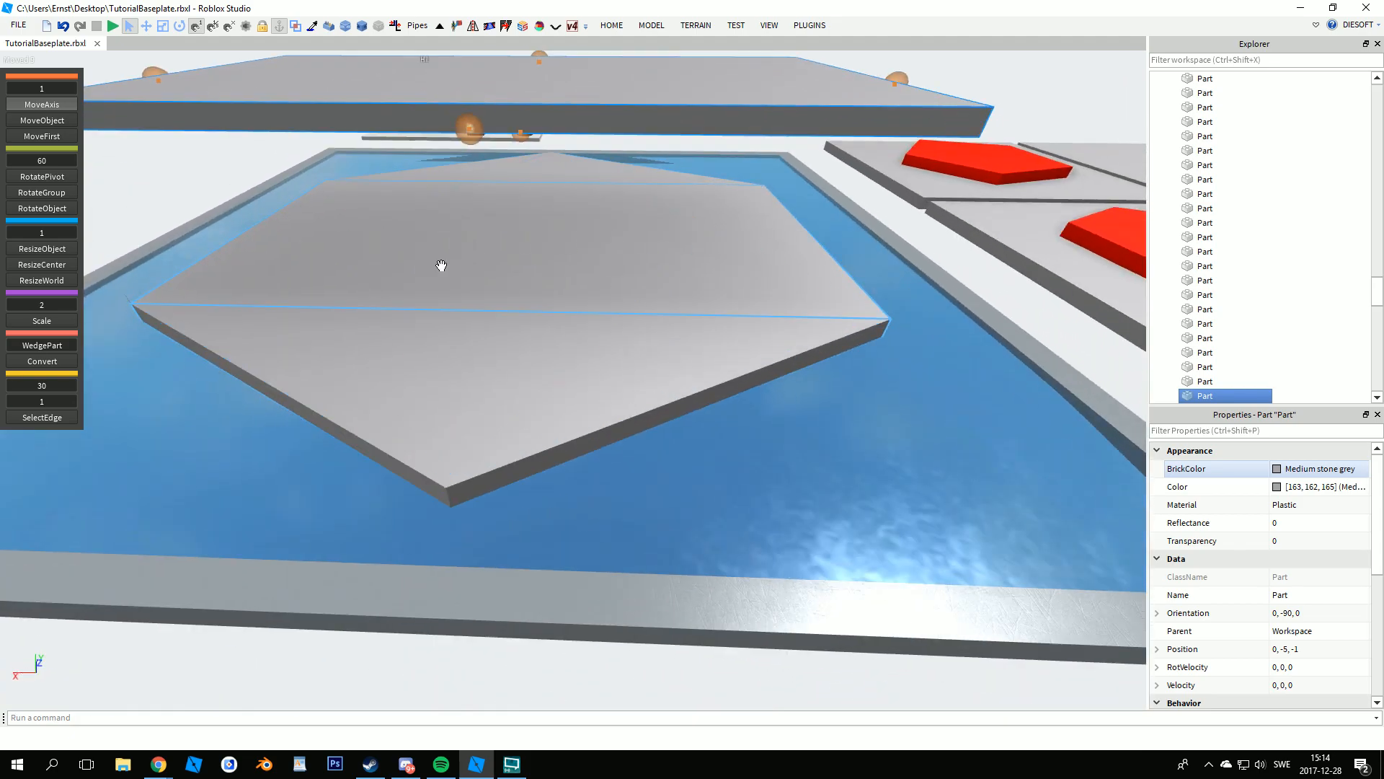
- Delete the grey hexagon's plates above the blue baseplate, keeping the small block at its centre
scroll(636, 268, down, 2)
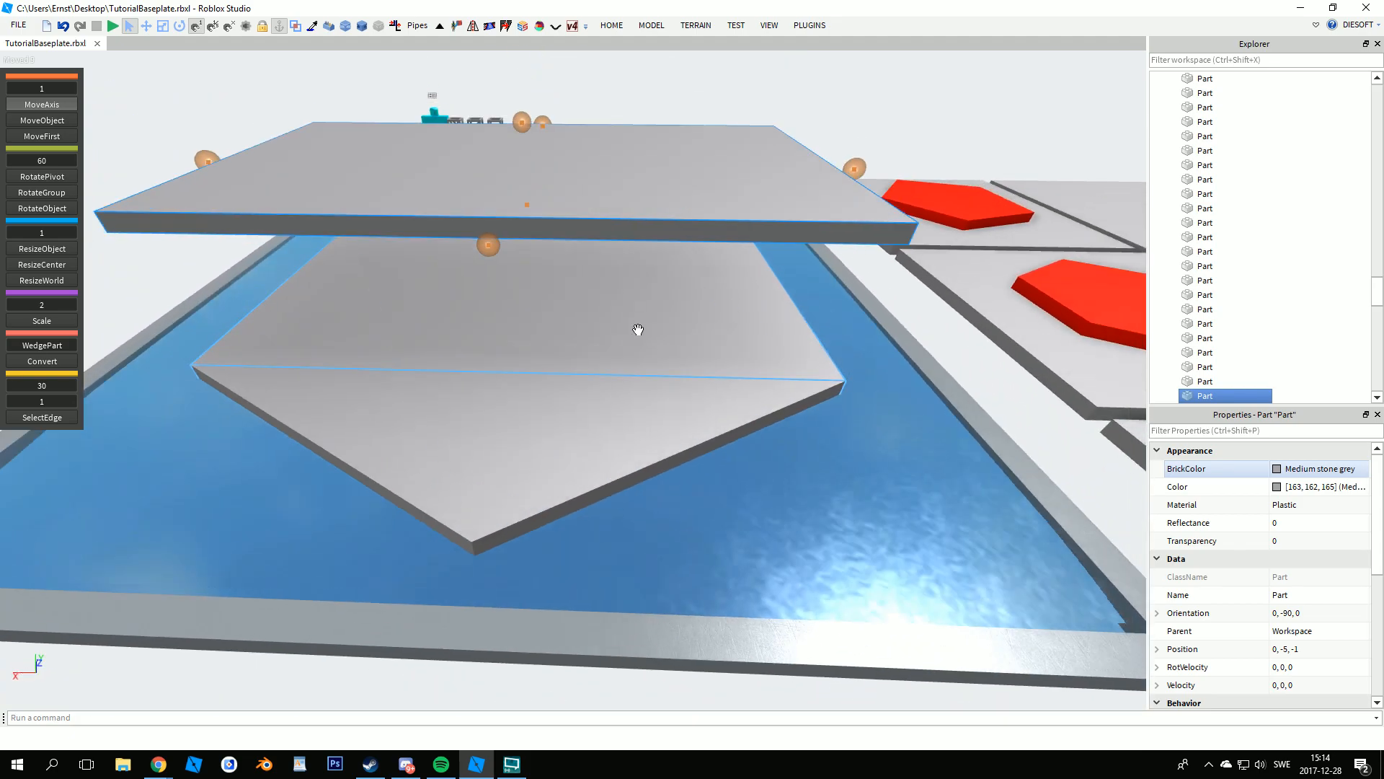
key(Delete)
click(638, 336)
key(Delete)
click(635, 340)
key(Delete)
click(581, 330)
key(Delete)
right_drag(565, 287, 565, 287)
- Duplicate the small grey block and use MoveAxis to raise the copy to height -11 and shift it to X 0
click(545, 425)
key(ctrl+d)
key(s)
drag(545, 424, 591, 437)
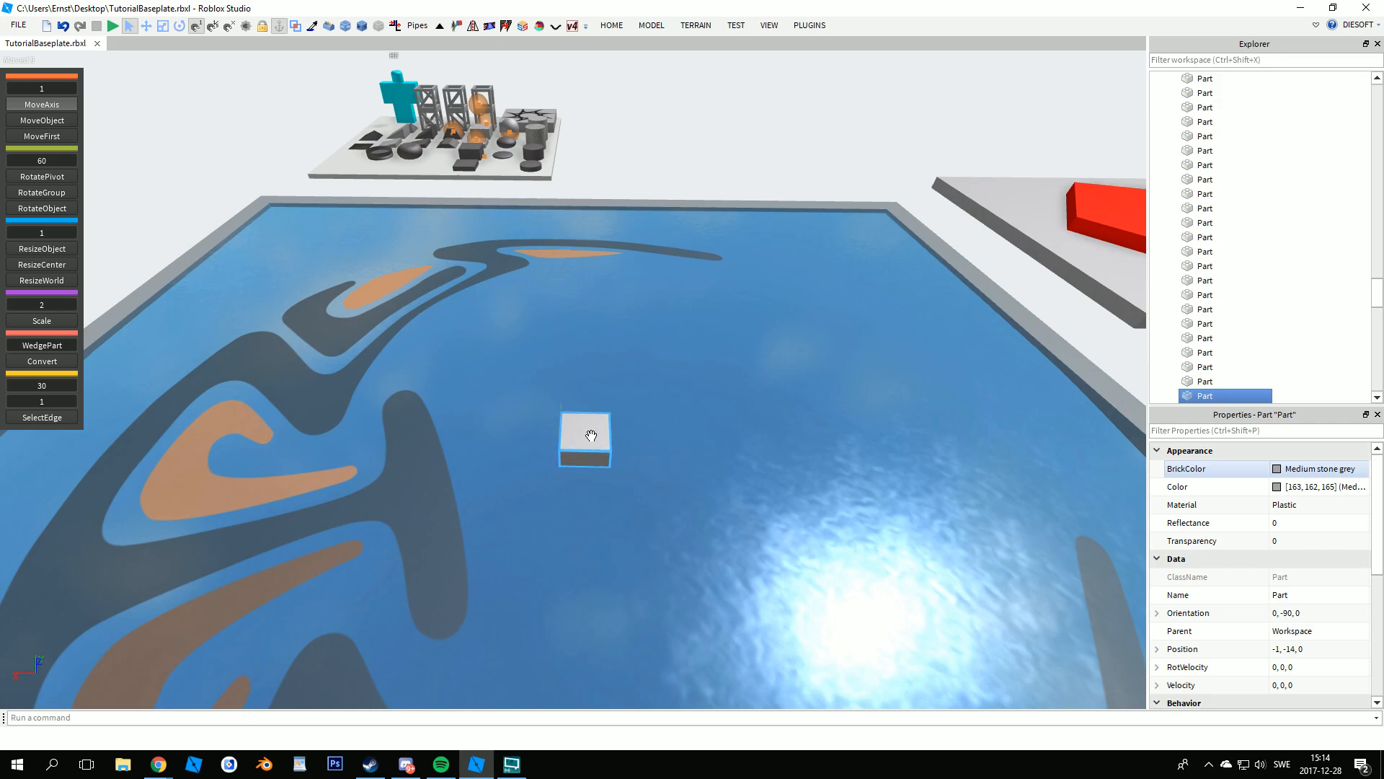
scroll(591, 436, up, 2)
right_drag(591, 435, 615, 411)
drag(512, 394, 520, 239)
right_drag(622, 319, 622, 320)
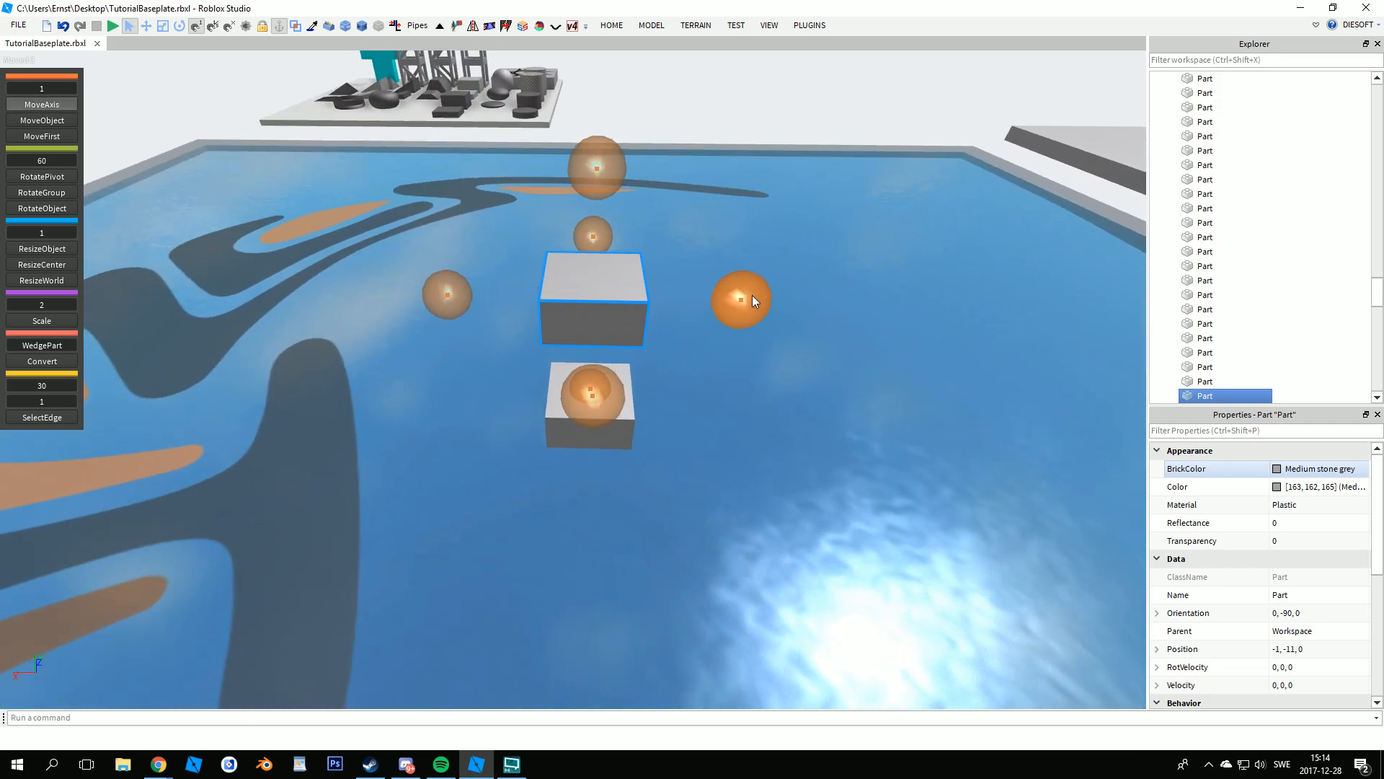
drag(740, 293, 708, 295)
- Stretch the raised copy in one direction with ResizeObject into a bar of size 2, 1, 10
scroll(708, 309, up, 3)
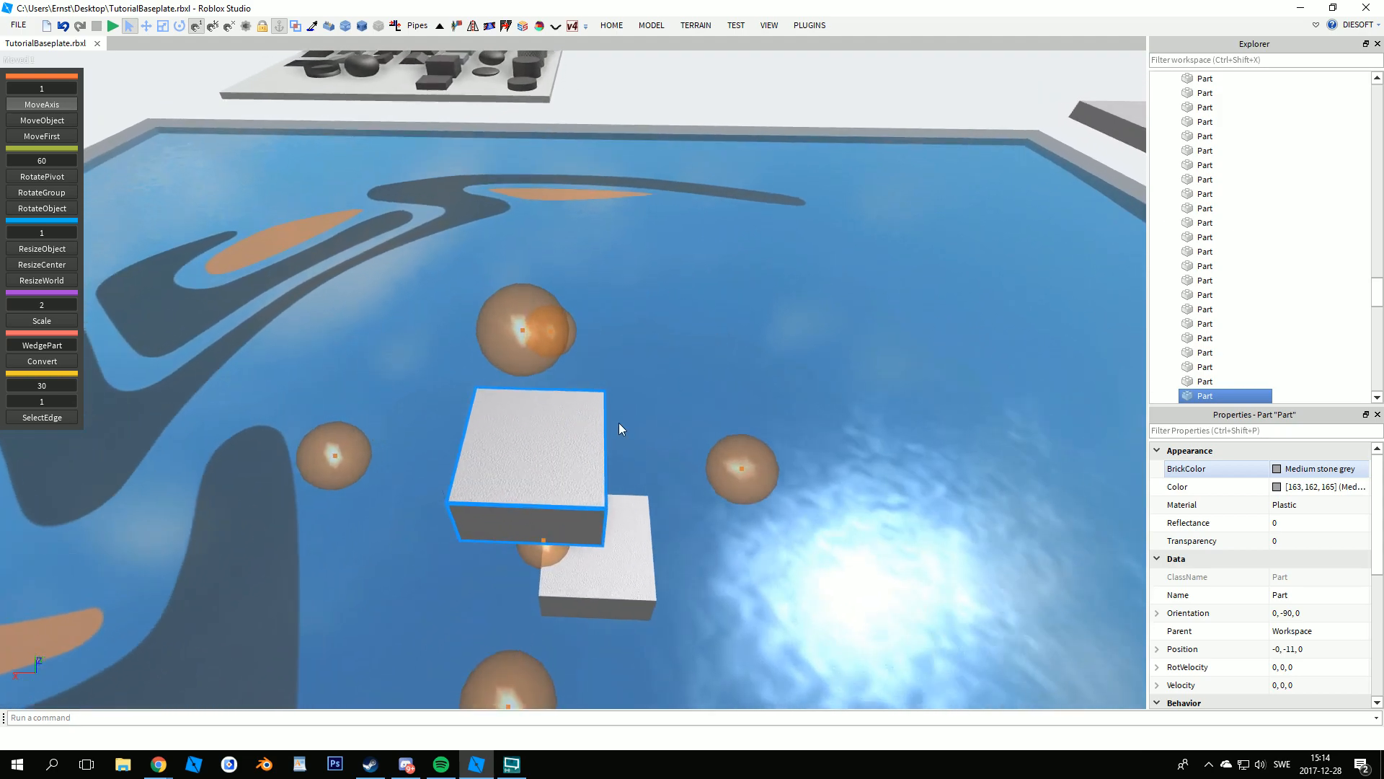
key(w)
key(d)
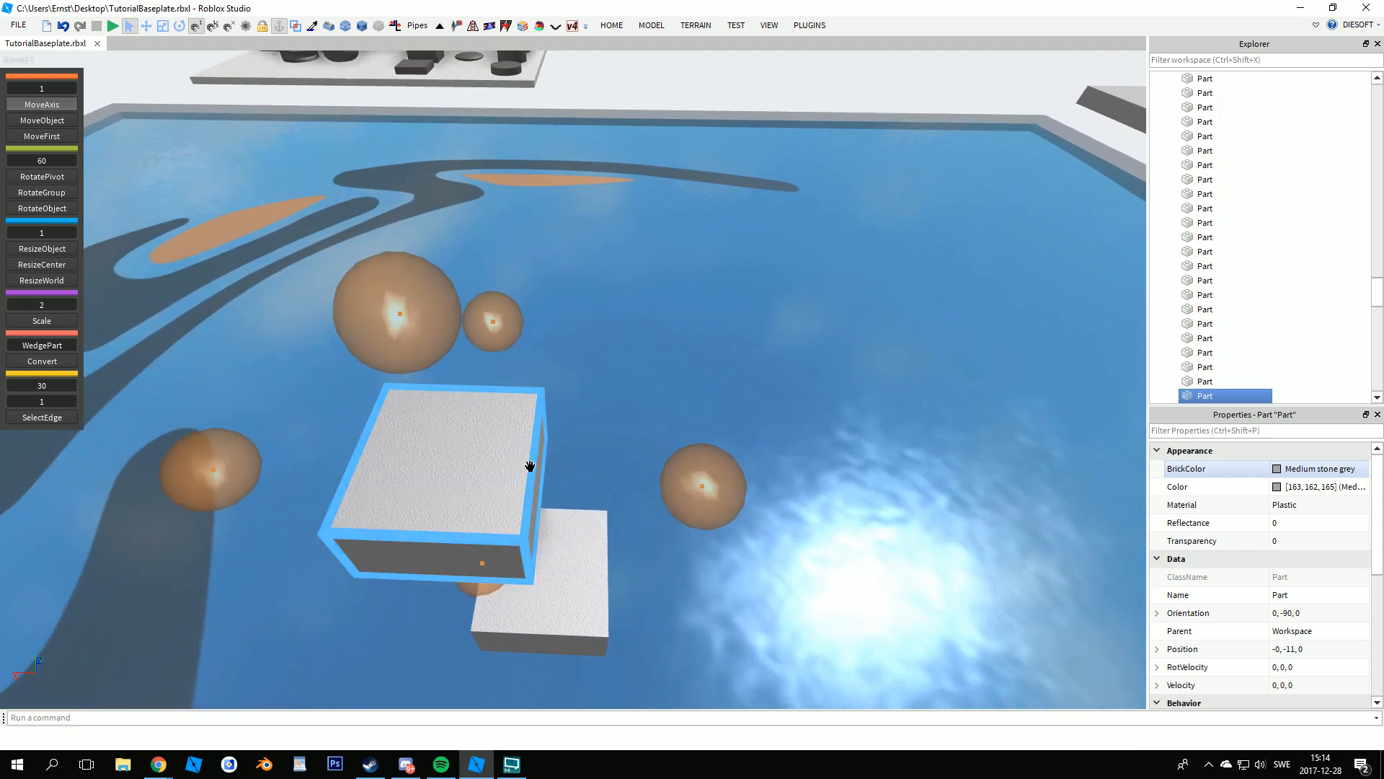
key(s)
key(a)
key(i)
drag(573, 398, 443, 410)
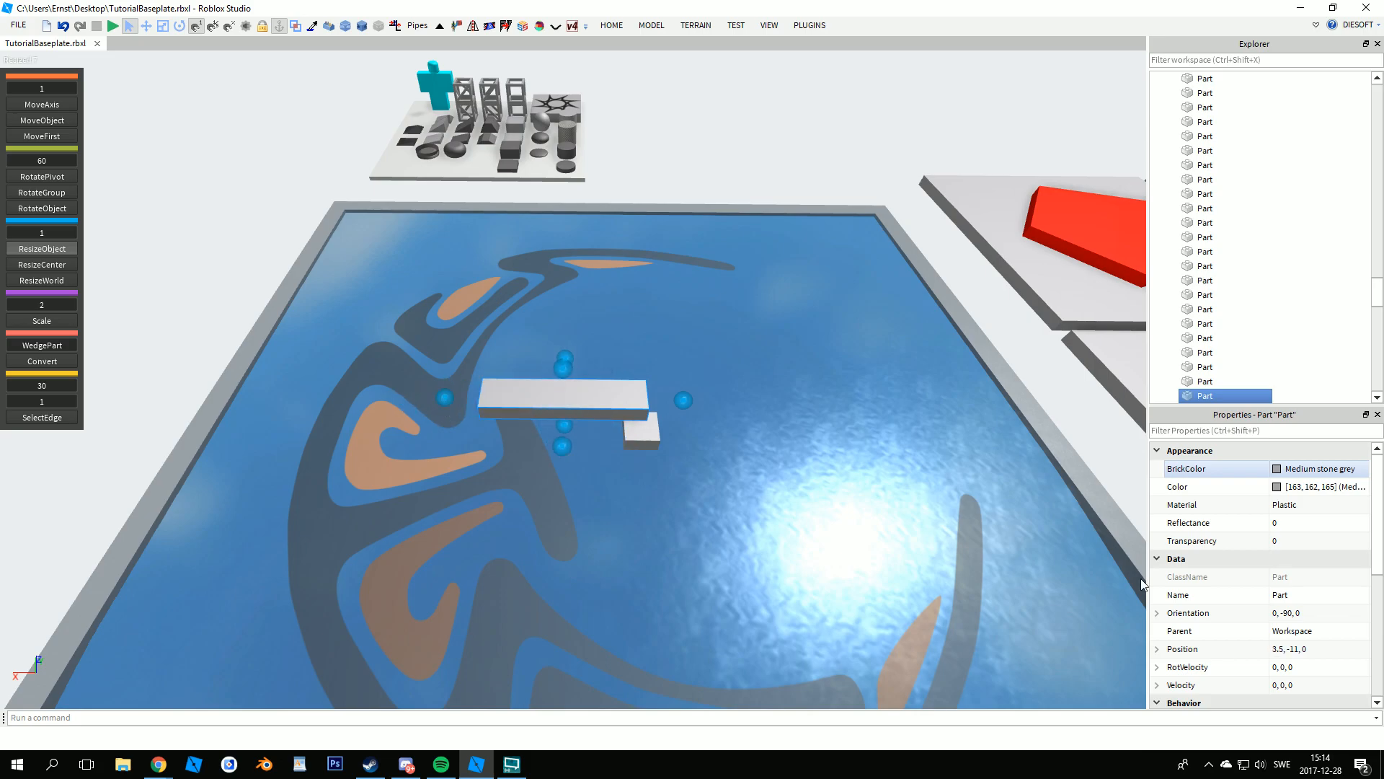
scroll(1194, 581, down, 5)
drag(435, 400, 444, 401)
right_drag(517, 439, 514, 449)
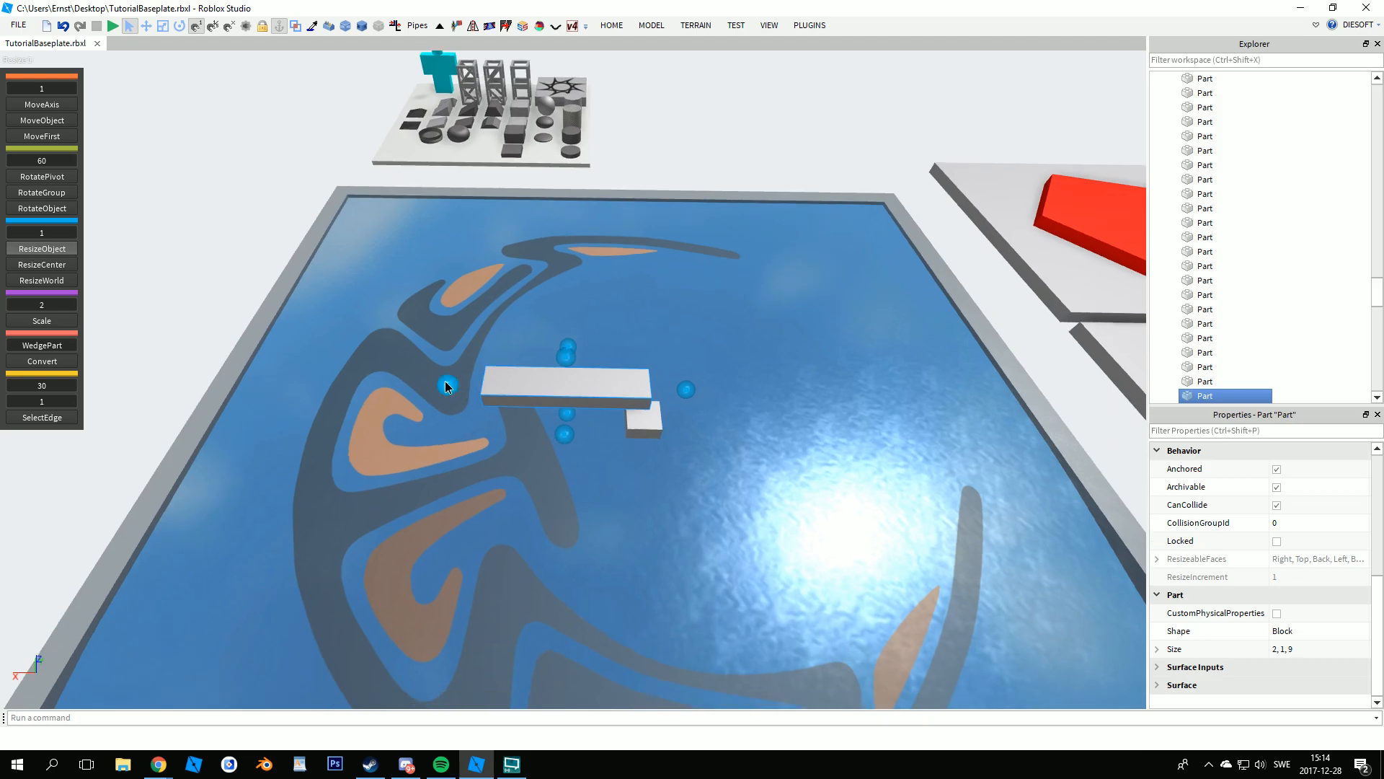
- Set the RotatePivot increment to 72 and rotate duplicates of the bar about the small block to make five radiating bars
key(w)
key(d)
right_drag(612, 507, 614, 508)
key(h)
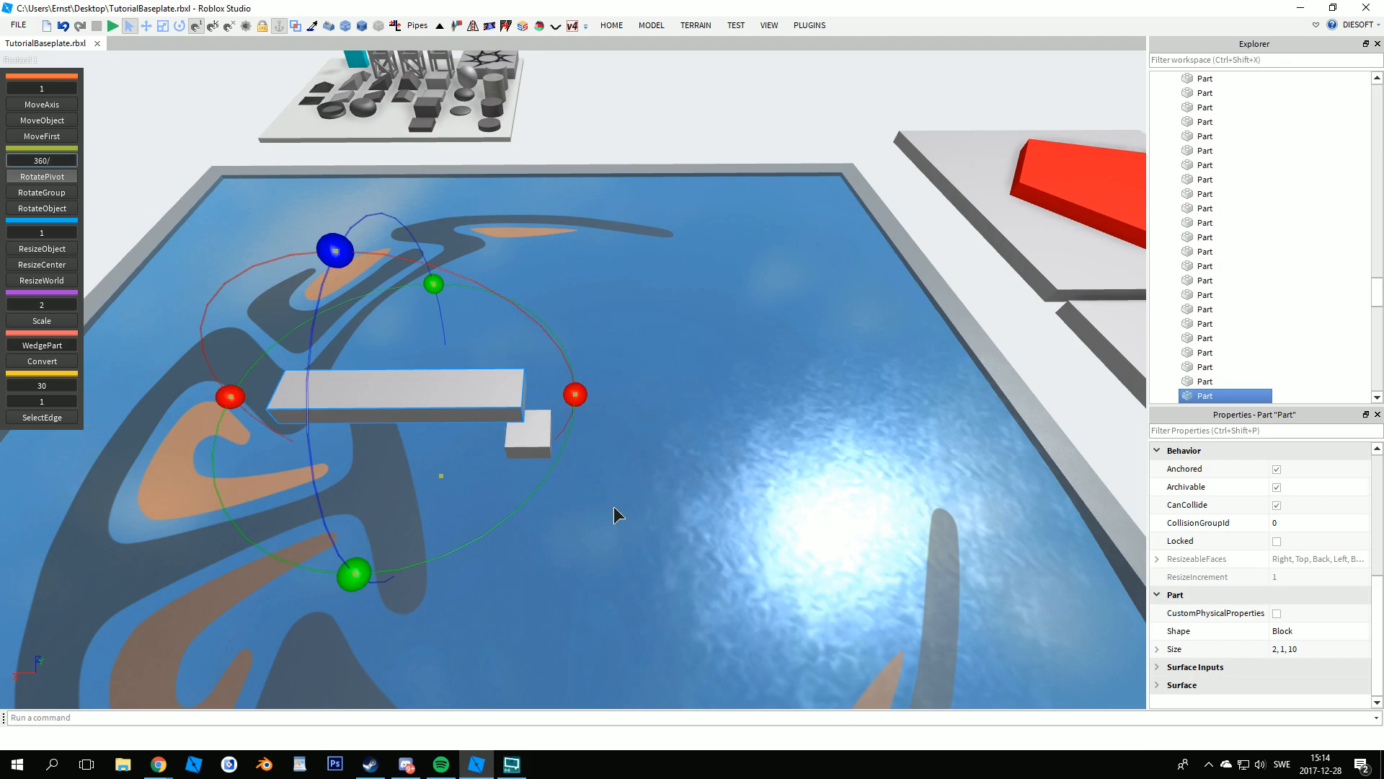
click(525, 436)
right_drag(550, 366, 559, 361)
key(d)
key(w)
key(d)
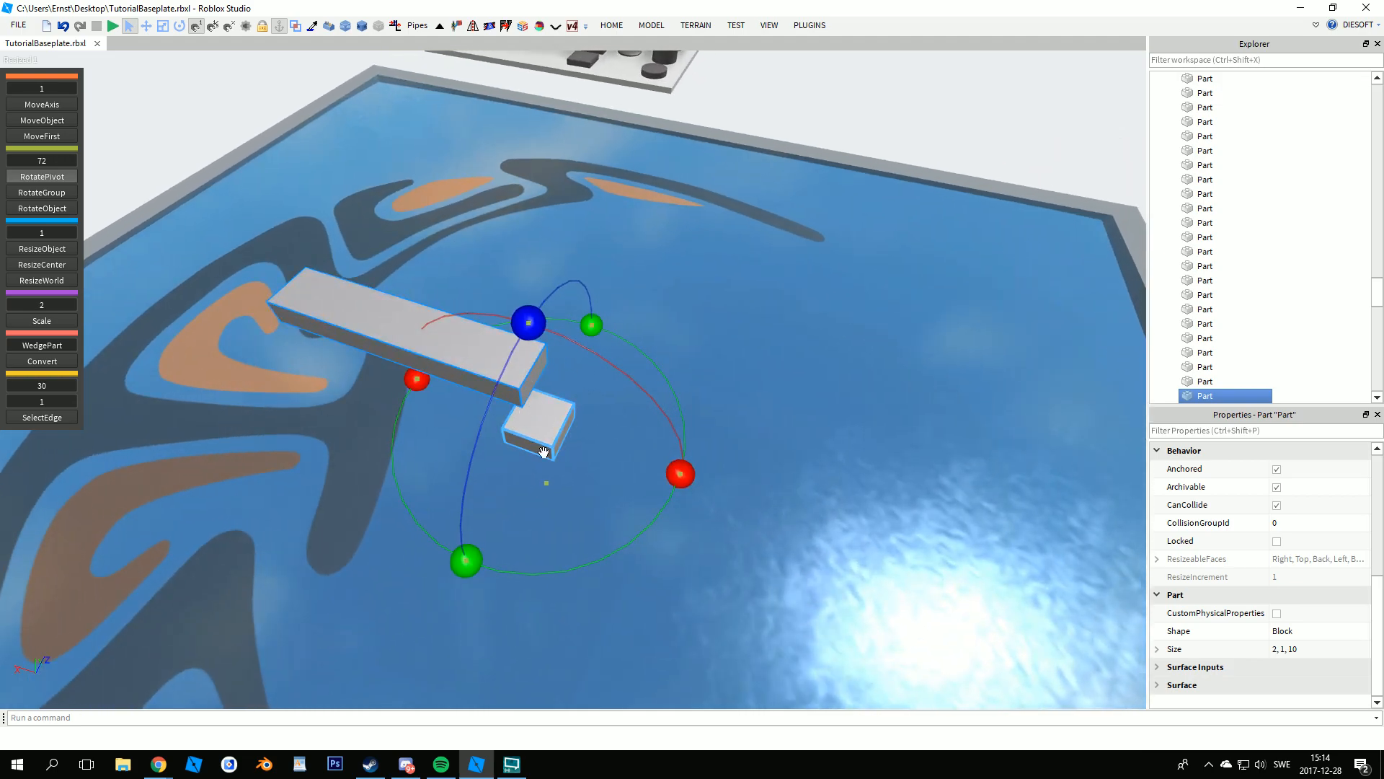
drag(591, 324, 595, 364)
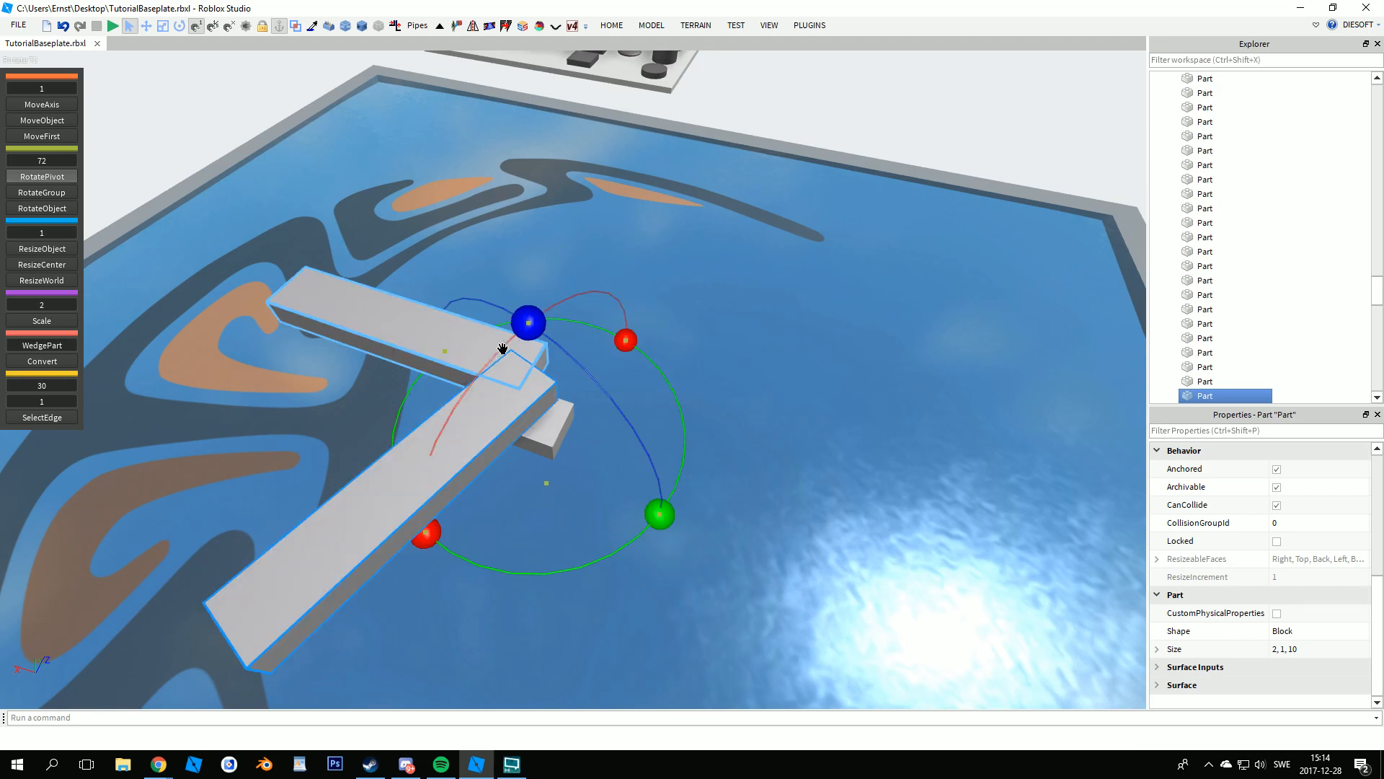
drag(663, 522, 564, 342)
drag(591, 565, 720, 544)
click(886, 526)
- Extend the facing sides of all five adjacent bar pairs with the OuterTouch resize method to form a solid pentagon
right_drag(885, 525, 374, 13)
click(395, 26)
key(s)
key(a)
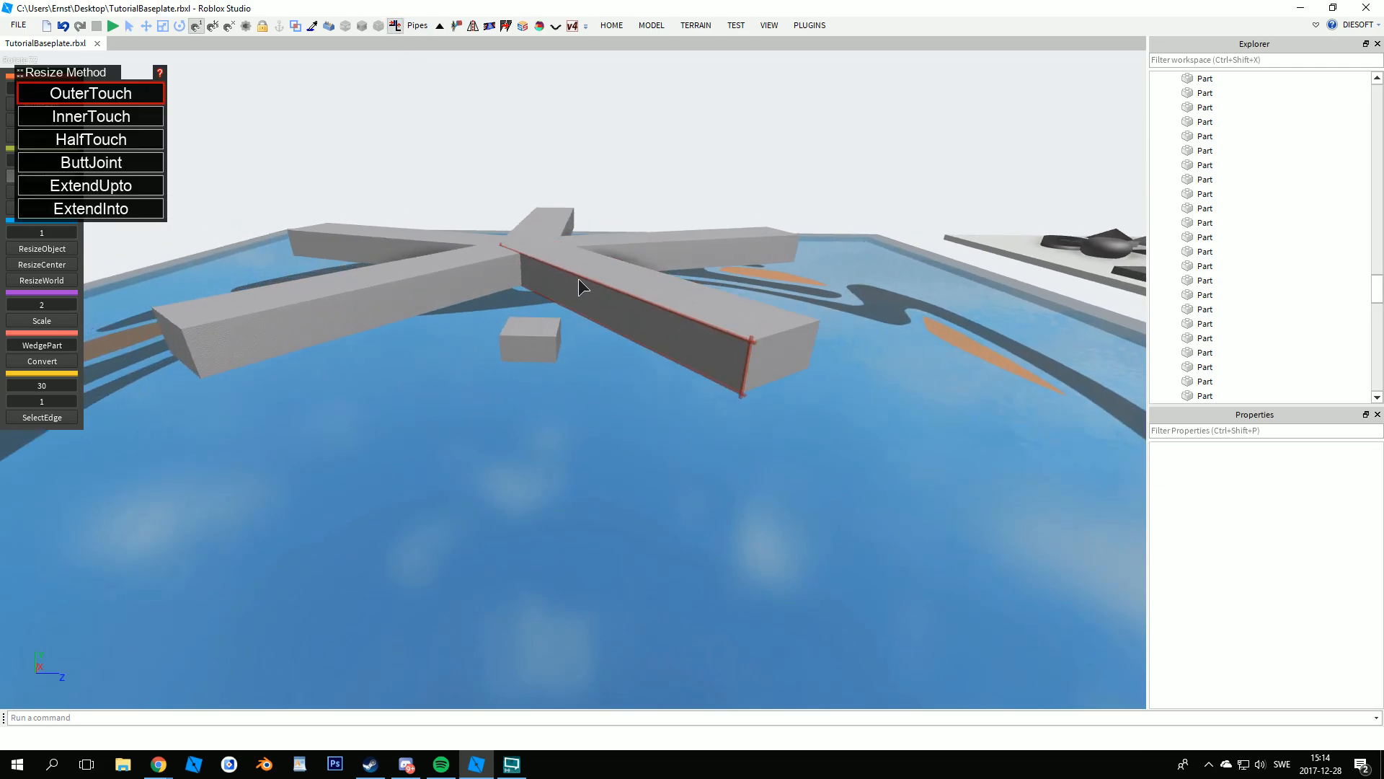
click(579, 280)
click(473, 281)
right_drag(473, 280, 473, 280)
click(675, 332)
click(392, 379)
right_drag(378, 376, 378, 377)
key(d)
click(629, 410)
click(223, 478)
right_drag(223, 478, 224, 478)
key(d)
click(558, 382)
key(a)
key(s)
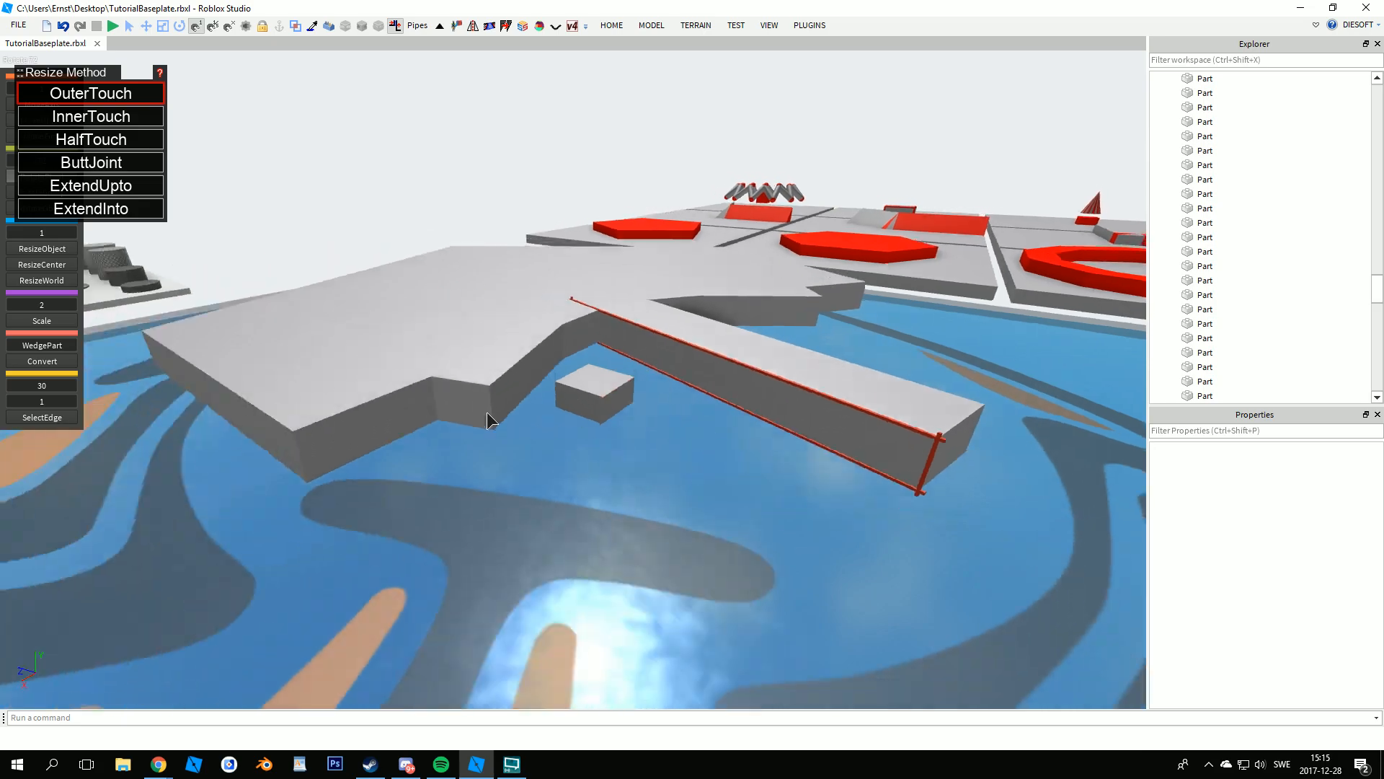
click(493, 418)
right_drag(554, 413, 554, 413)
key(d)
click(692, 439)
key(s)
click(390, 321)
key(a)
- Select the pentagon's five parts together with the small pivot block and delete them all
right_drag(434, 343, 434, 343)
key(s)
key(w)
key(w)
key(e)
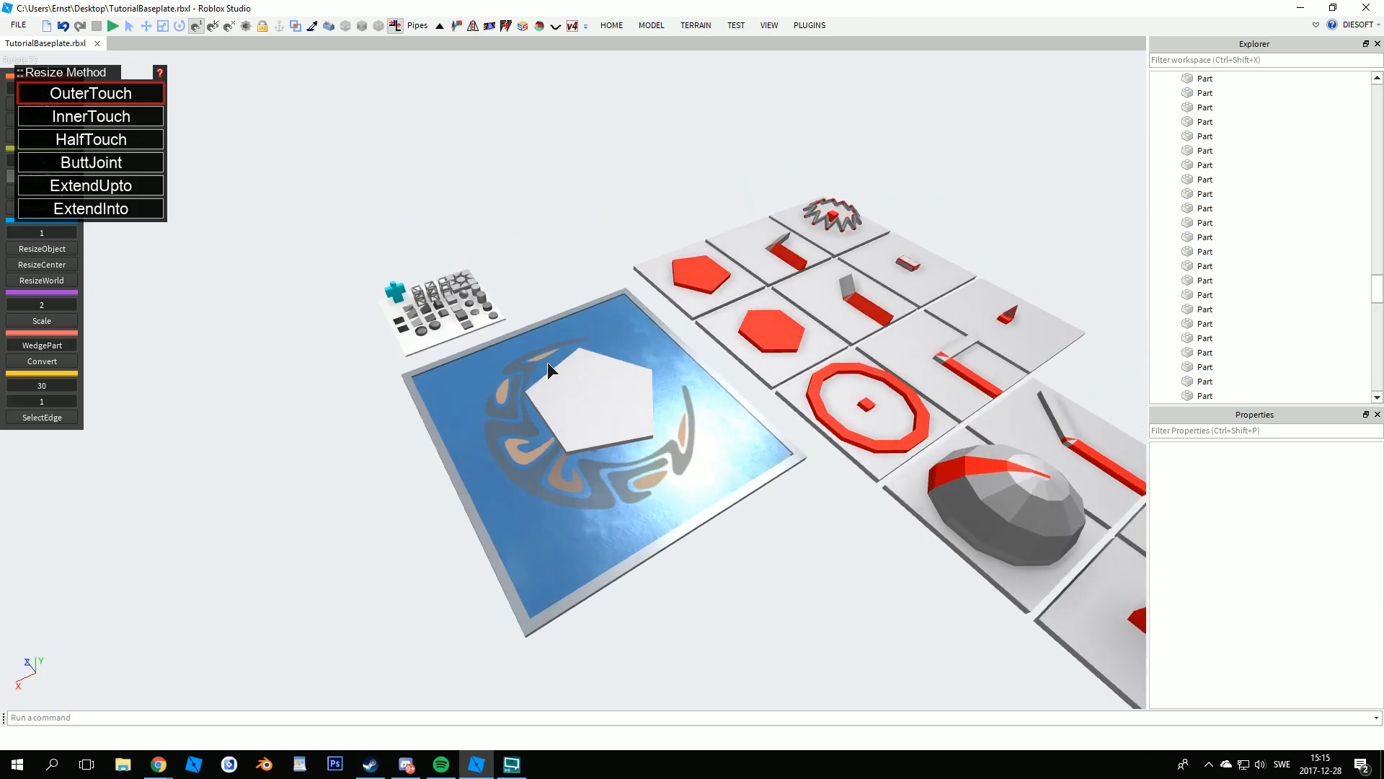
key(w)
key(ctrl+1)
key(ctrl+2)
drag(517, 333, 694, 531)
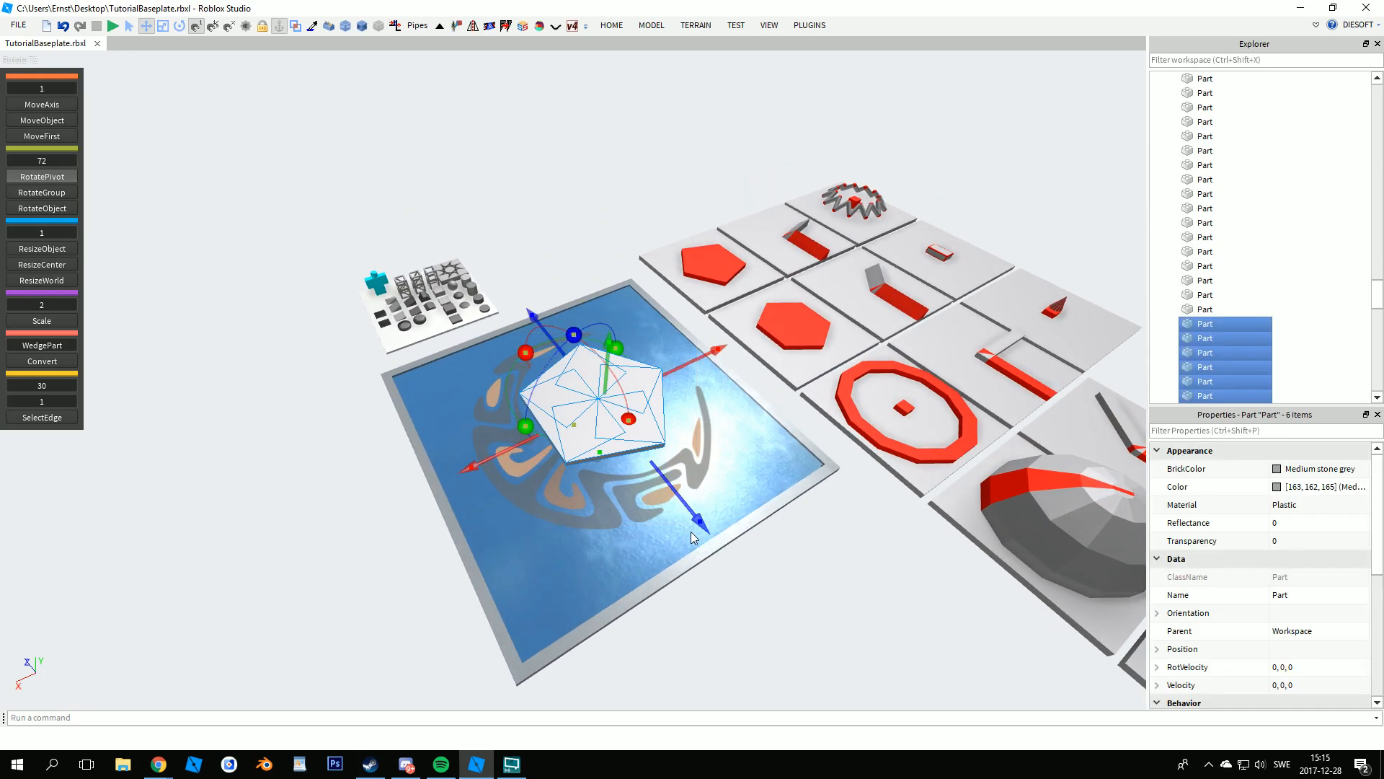
key(Delete)
- Duplicate the grey block from the sample parts platform and place the copy upright on the blue baseplate
key(w)
key(a)
right_drag(718, 526, 676, 487)
key(d)
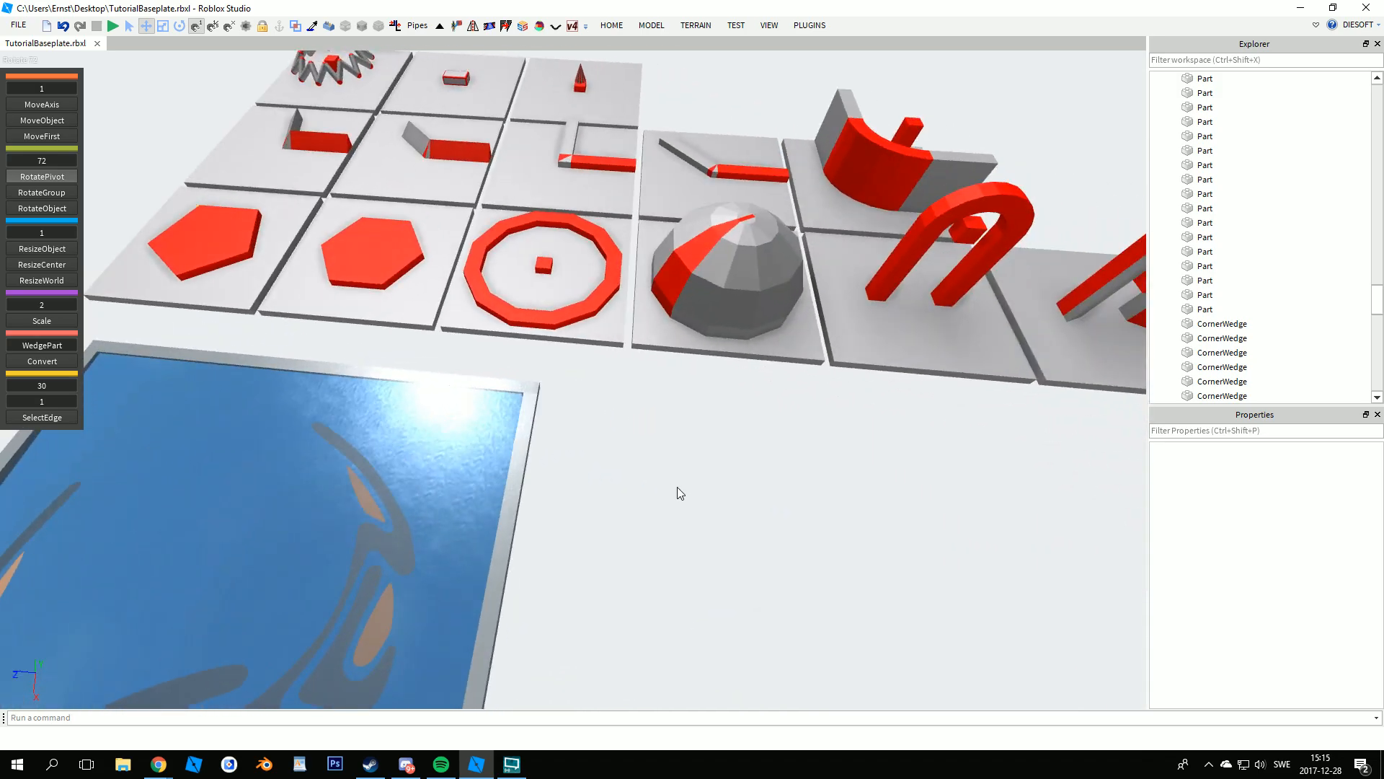
right_drag(709, 463, 709, 463)
key(w)
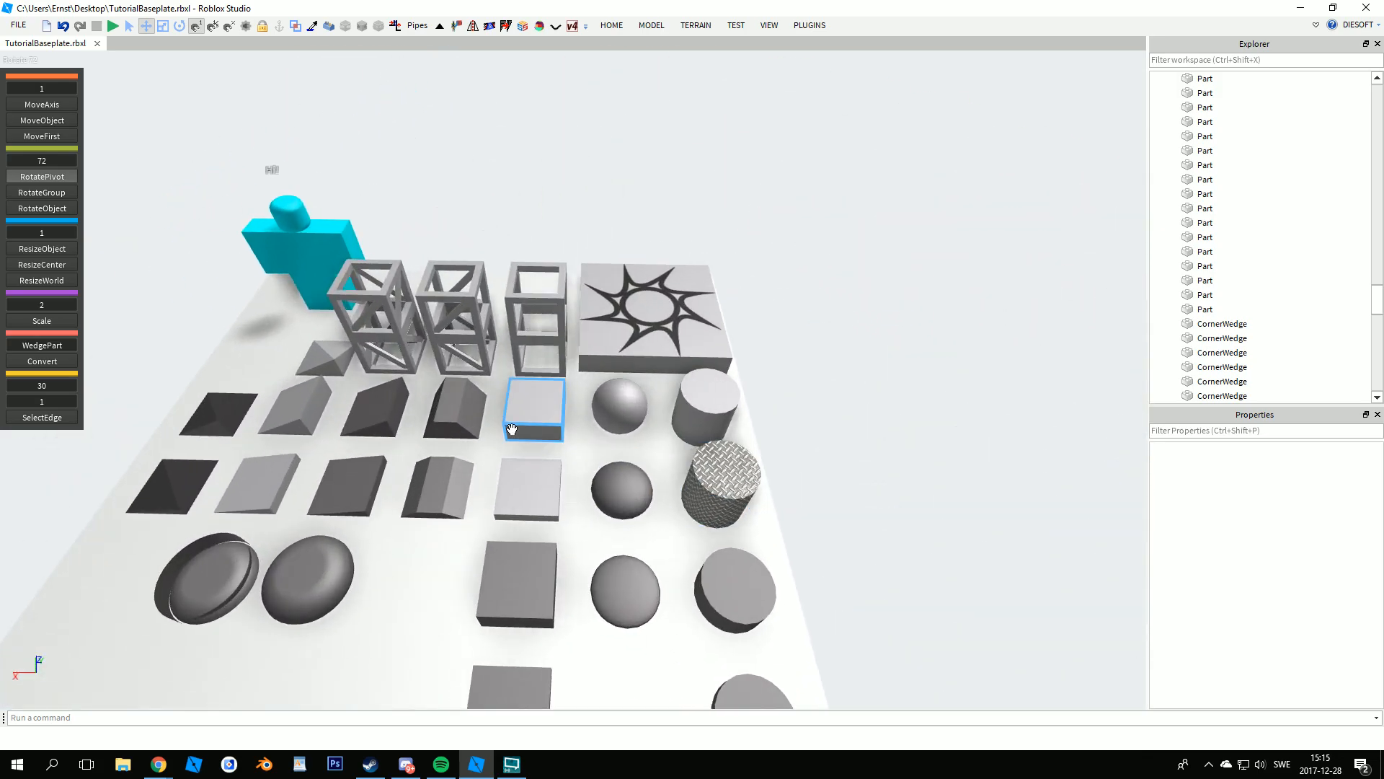
click(522, 418)
key(ctrl+d)
drag(540, 401, 541, 494)
key(s)
key(m)
key(t)
key(w)
right_drag(594, 609, 604, 582)
- Thicken the upright block into a cube with ResizeObject and raise it to height -4.5 with MoveAxis
key(n)
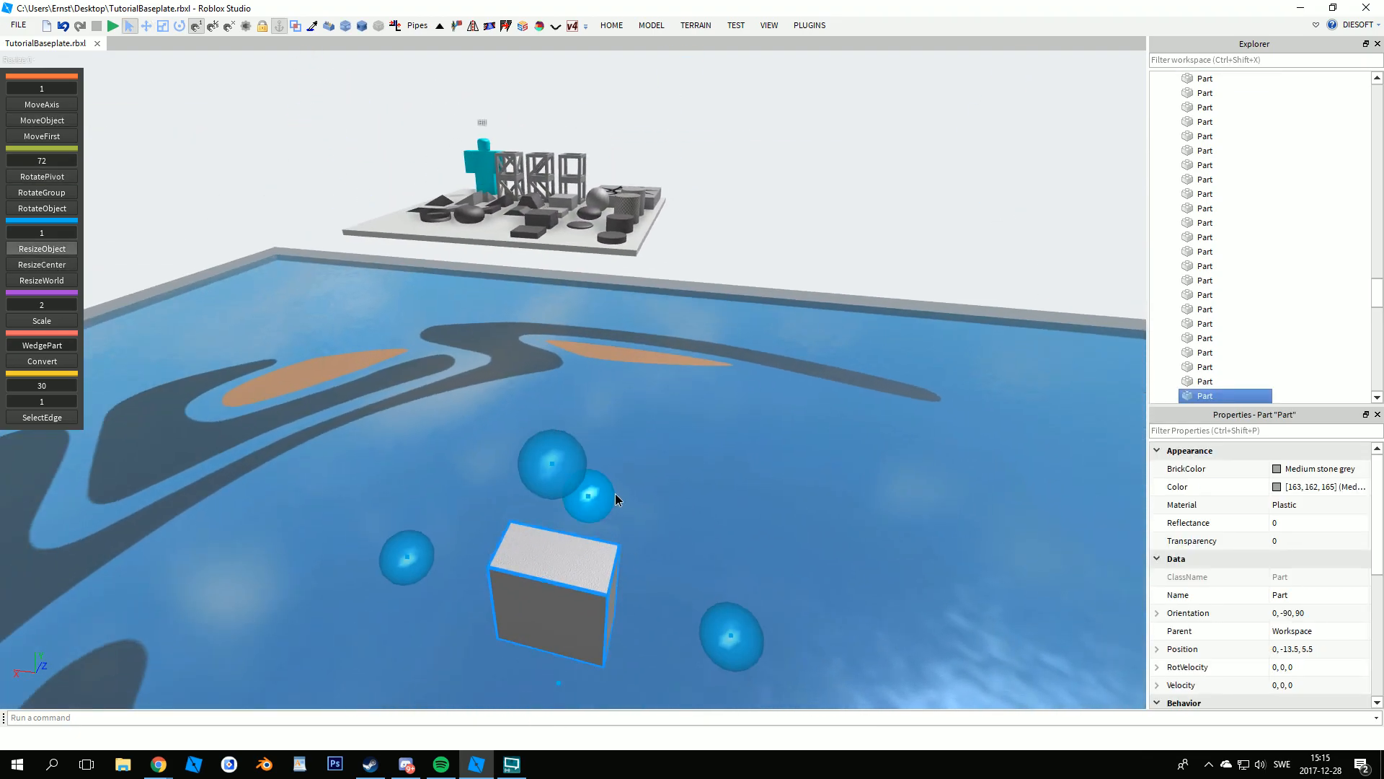
drag(612, 495, 587, 482)
key(y)
right_drag(587, 482, 587, 482)
key(s)
drag(576, 343, 559, 213)
key(w)
right_drag(569, 240, 569, 241)
- Duplicate the raised cube twice along the X axis to form a spaced row of three cubes
key(ctrl+d)
drag(559, 322, 408, 325)
key(ctrl+d)
key(a)
right_click(490, 385)
right_drag(400, 376, 400, 376)
- Set the RotatePivot increment to 30 and rotate duplicates of one end cube upward about the middle cube
text(wu)
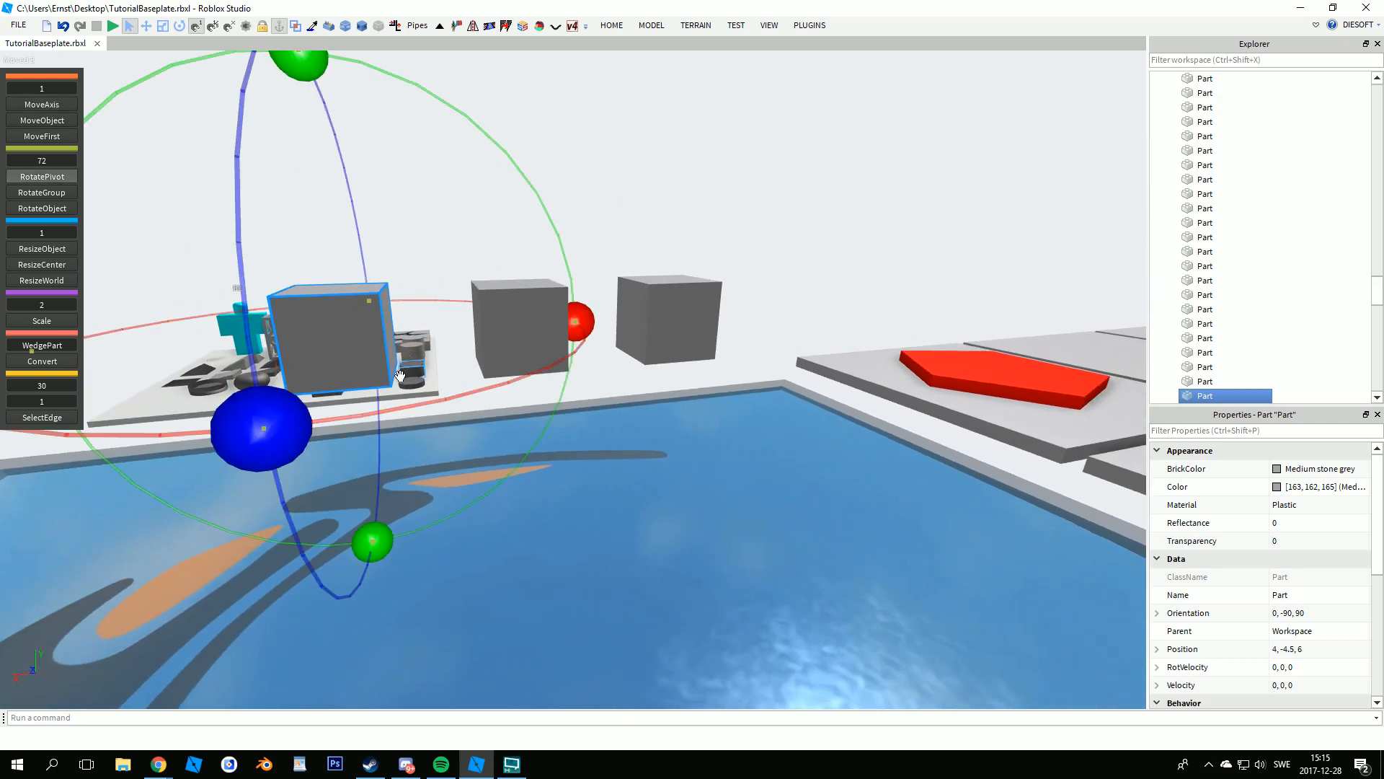
text(30)
key(Return)
click(531, 324)
right_drag(531, 323, 531, 323)
key(s)
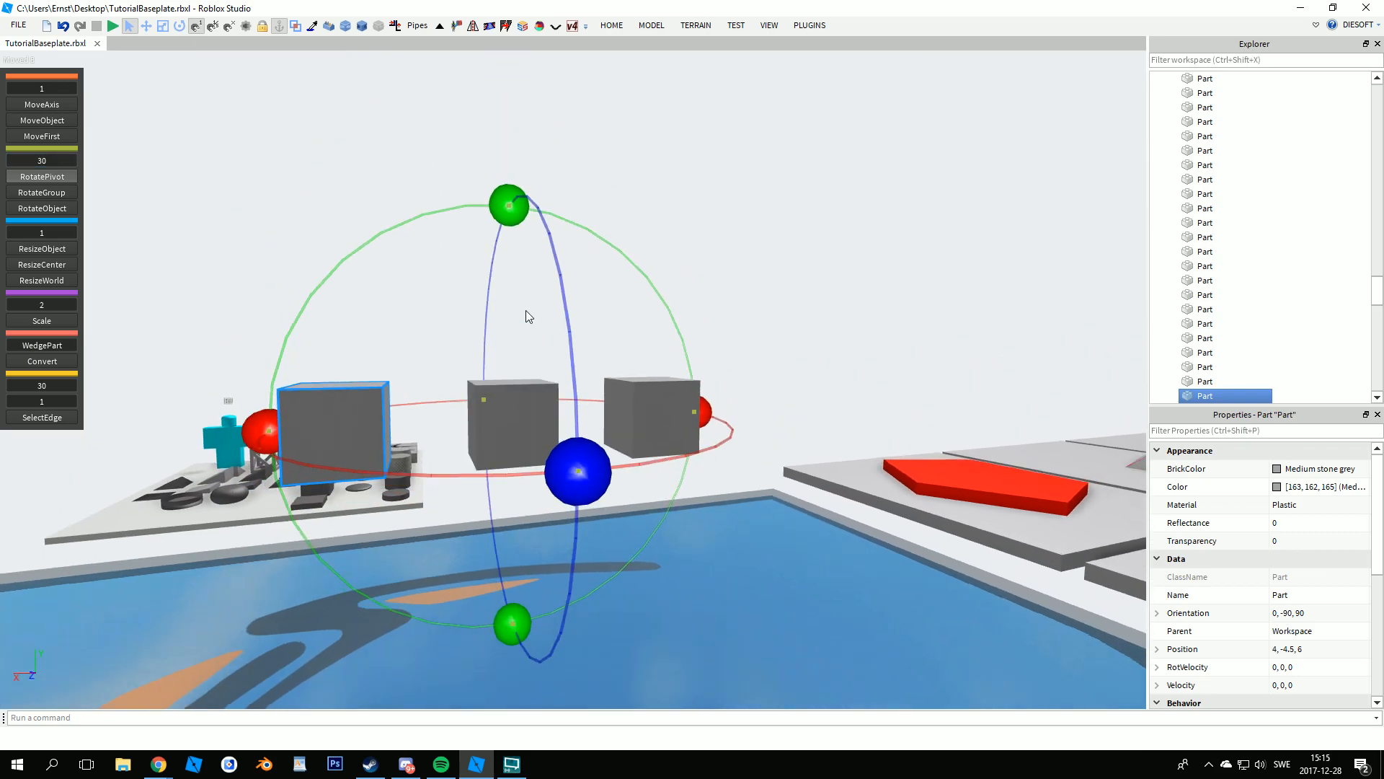
mouse_move(507, 209)
mouse_down()
mouse_move(581, 211)
mouse_move(505, 216)
mouse_up()
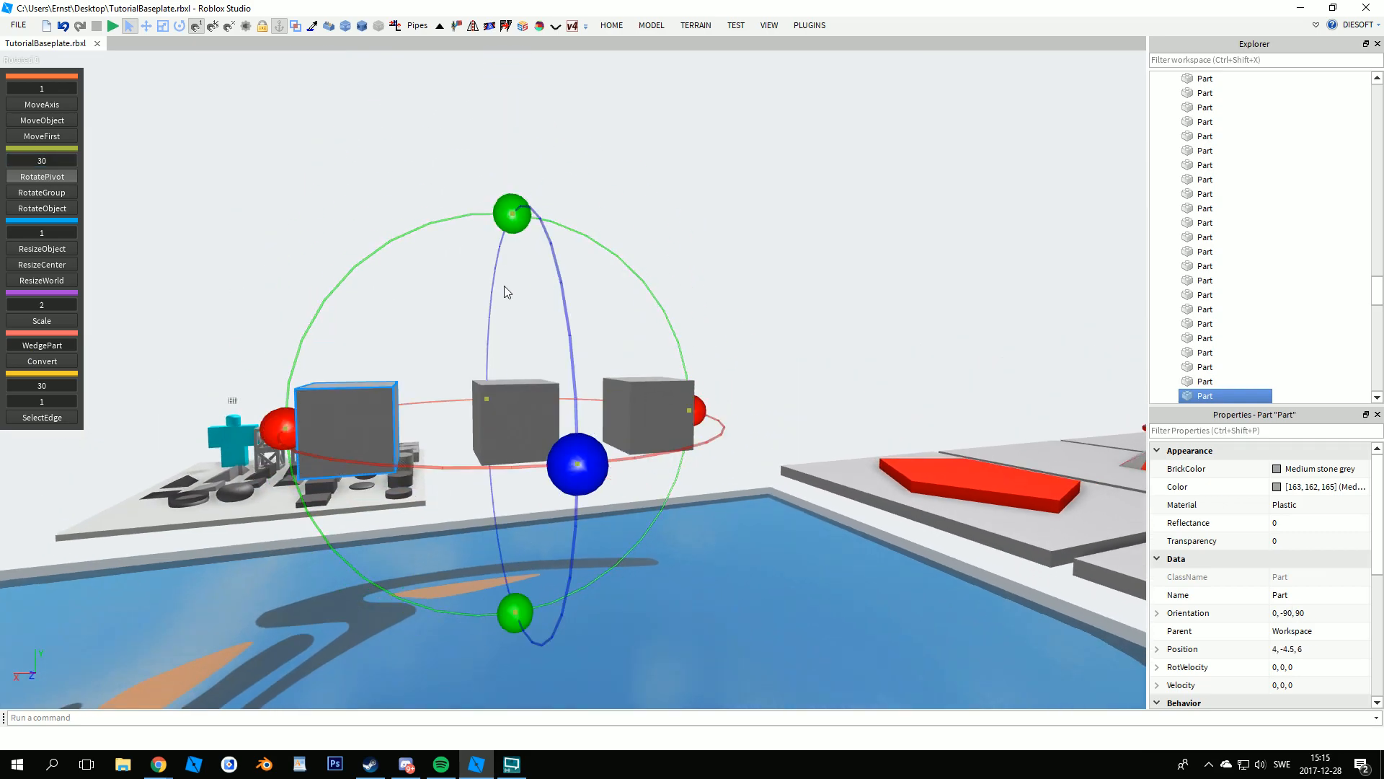
drag(510, 217, 640, 281)
key(ctrl+d)
click(612, 246)
right_drag(612, 246, 631, 233)
key(a)
key(d)
- Join the end cube and the first rotated block of the arc with the OuterTouch resize method
click(397, 26)
right_drag(439, 136, 261, 188)
key(e)
right_drag(356, 373, 461, 268)
key(q)
click(426, 299)
click(498, 375)
right_drag(573, 362, 573, 362)
key(s)
click(397, 26)
- Delete the 60-degree block and rotate copies of the joined 30-degree block about the middle cube to the arc's top
click(449, 290)
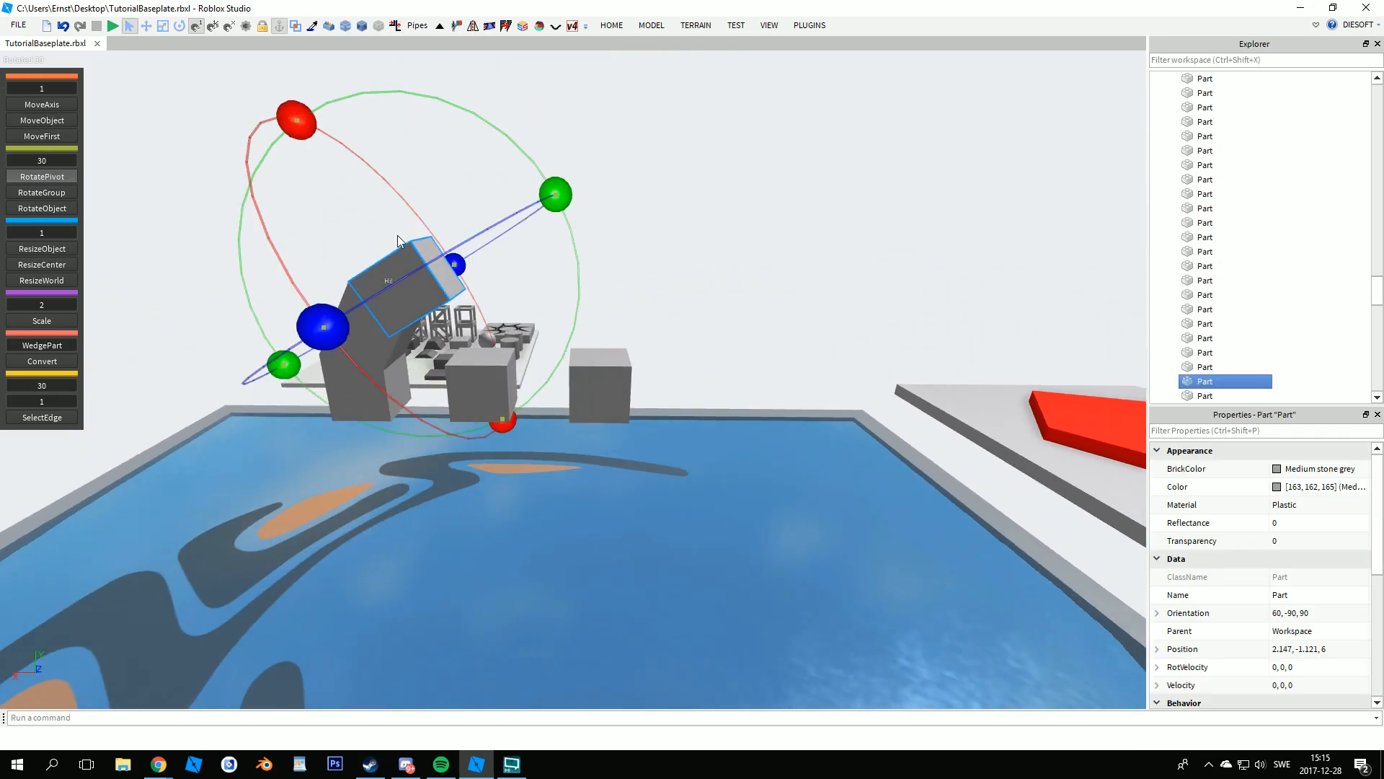
key(Delete)
click(392, 315)
click(471, 387)
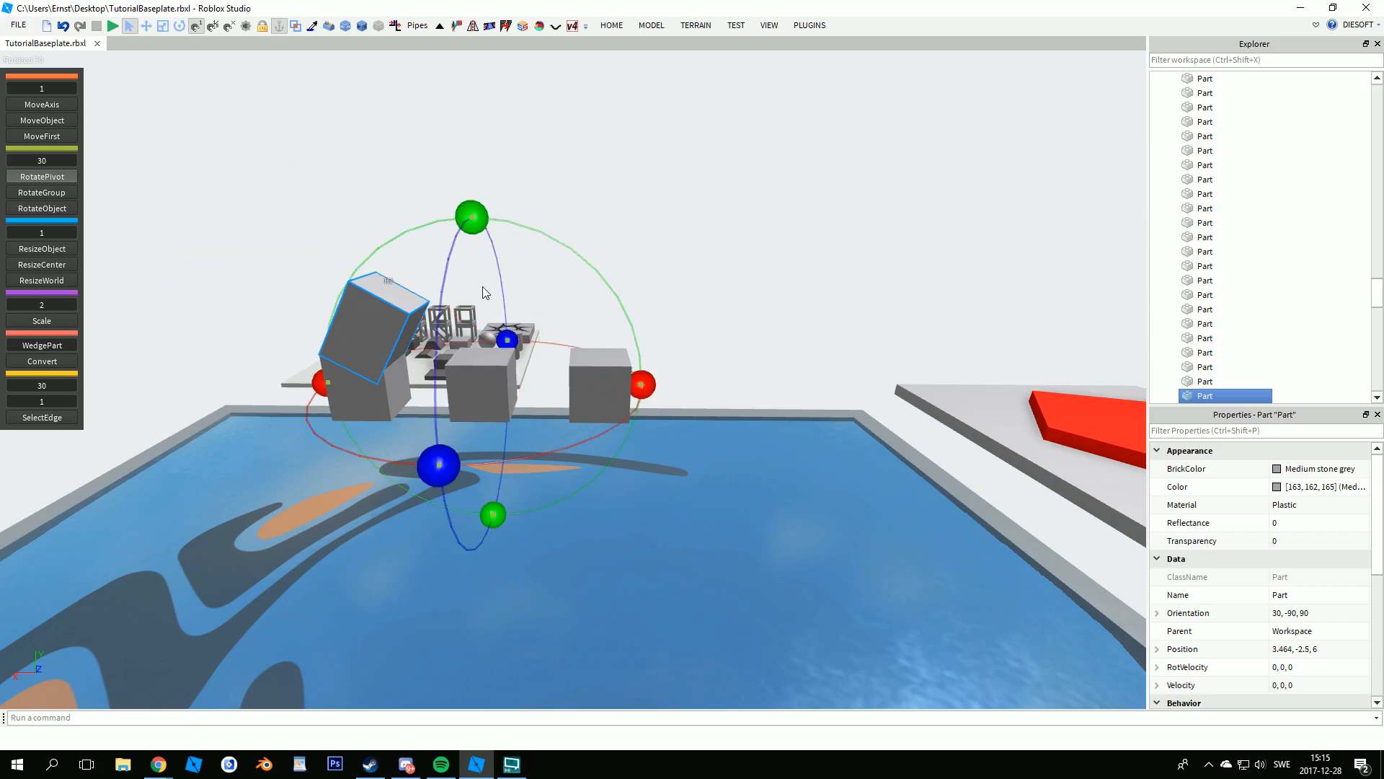
drag(473, 214, 629, 285)
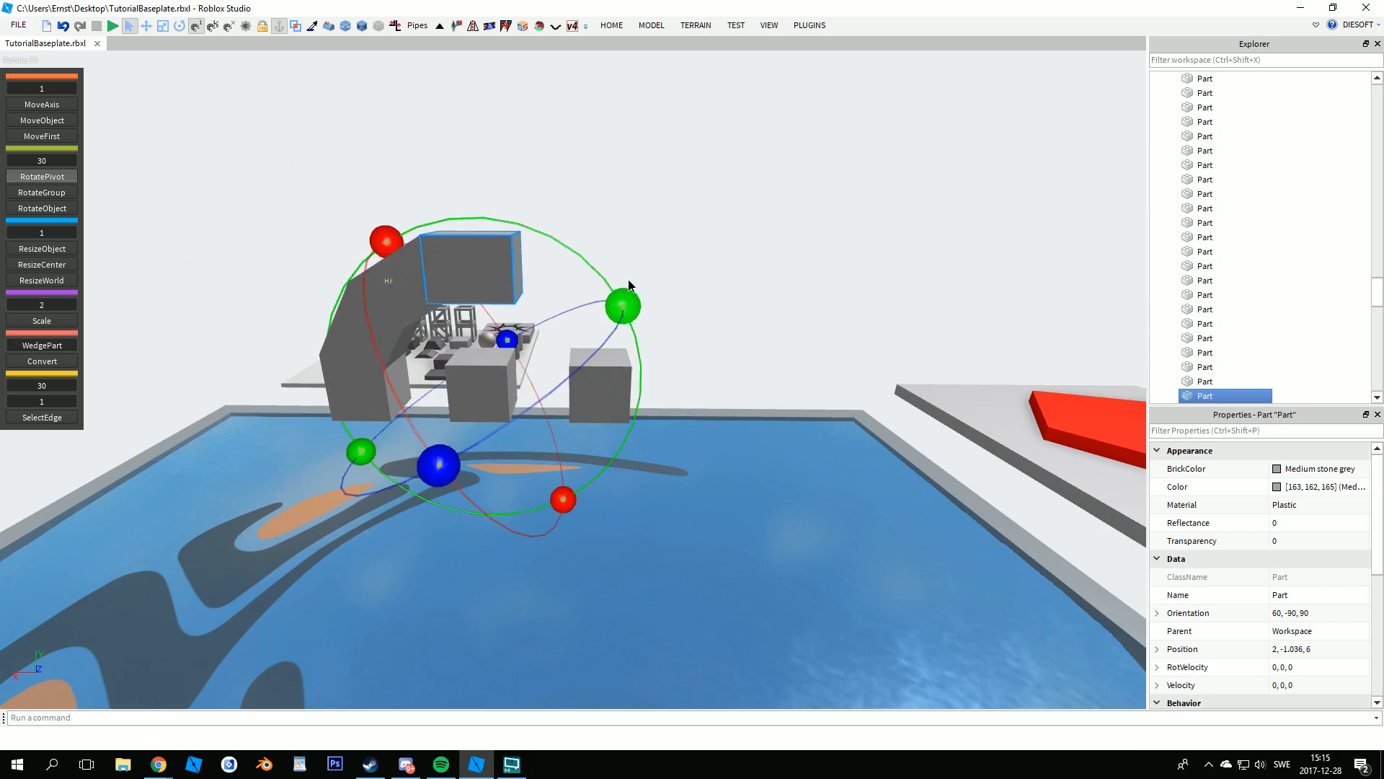
click(744, 359)
- Delete the spare cube on the open side of the partial arch
click(617, 394)
key(Delete)
right_drag(473, 370, 472, 369)
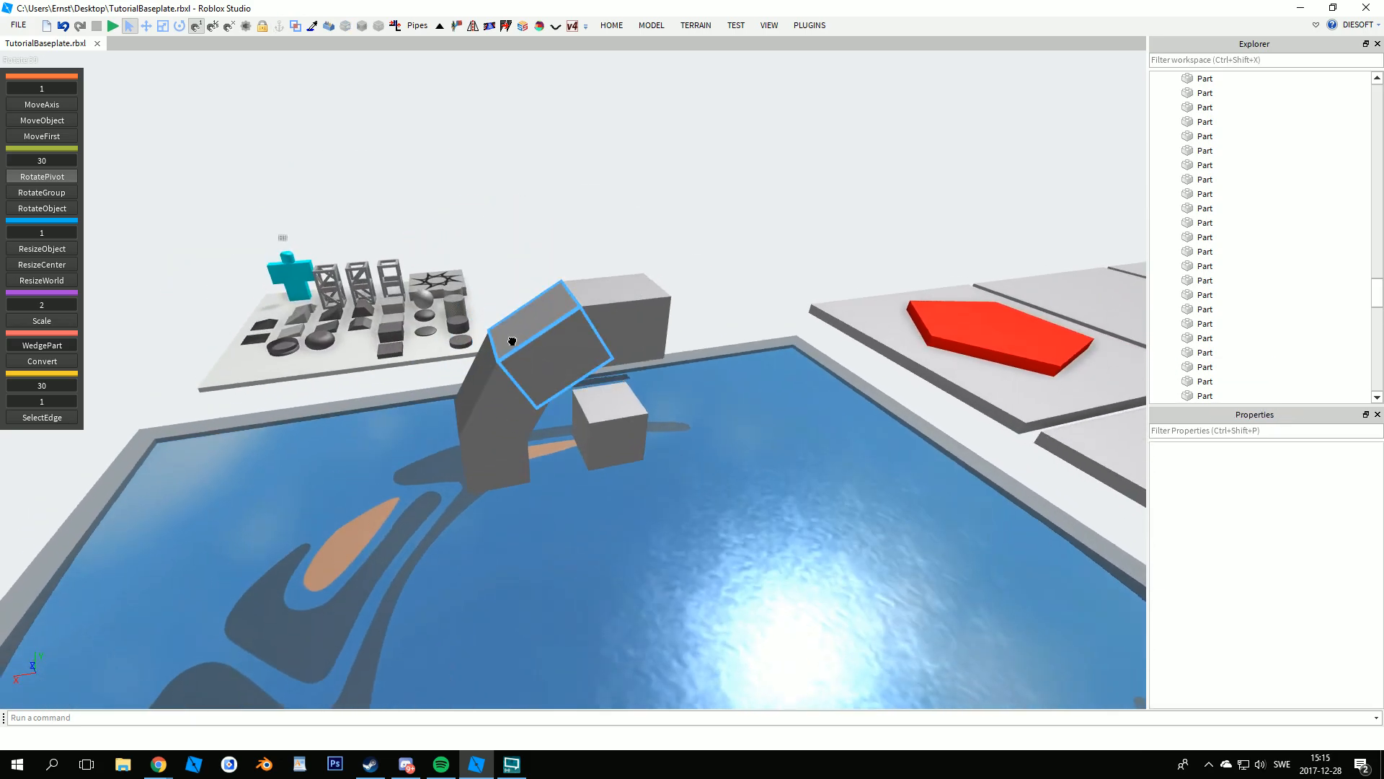
- Duplicate the three lower arc blocks and rotate the copies half a turn about the central cube to complete the arch
click(512, 339)
ctrl+click(489, 404)
ctrl+click(483, 460)
ctrl+click(612, 429)
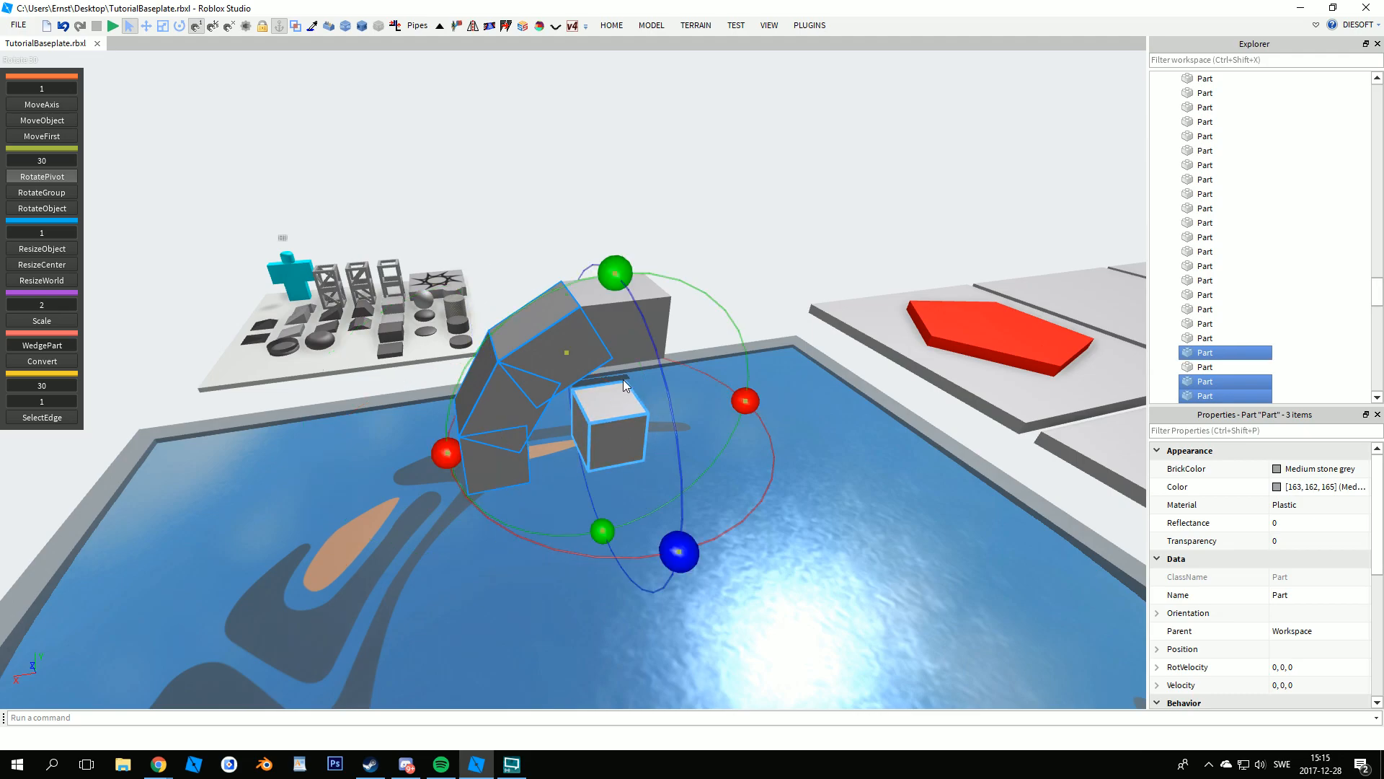
key(ctrl+d)
drag(448, 456, 897, 403)
click(825, 585)
- Select the end blocks of both arch legs and extend them downward with ResizeObject
right_drag(825, 585, 825, 585)
click(698, 232)
ctrl+click(485, 247)
key(n)
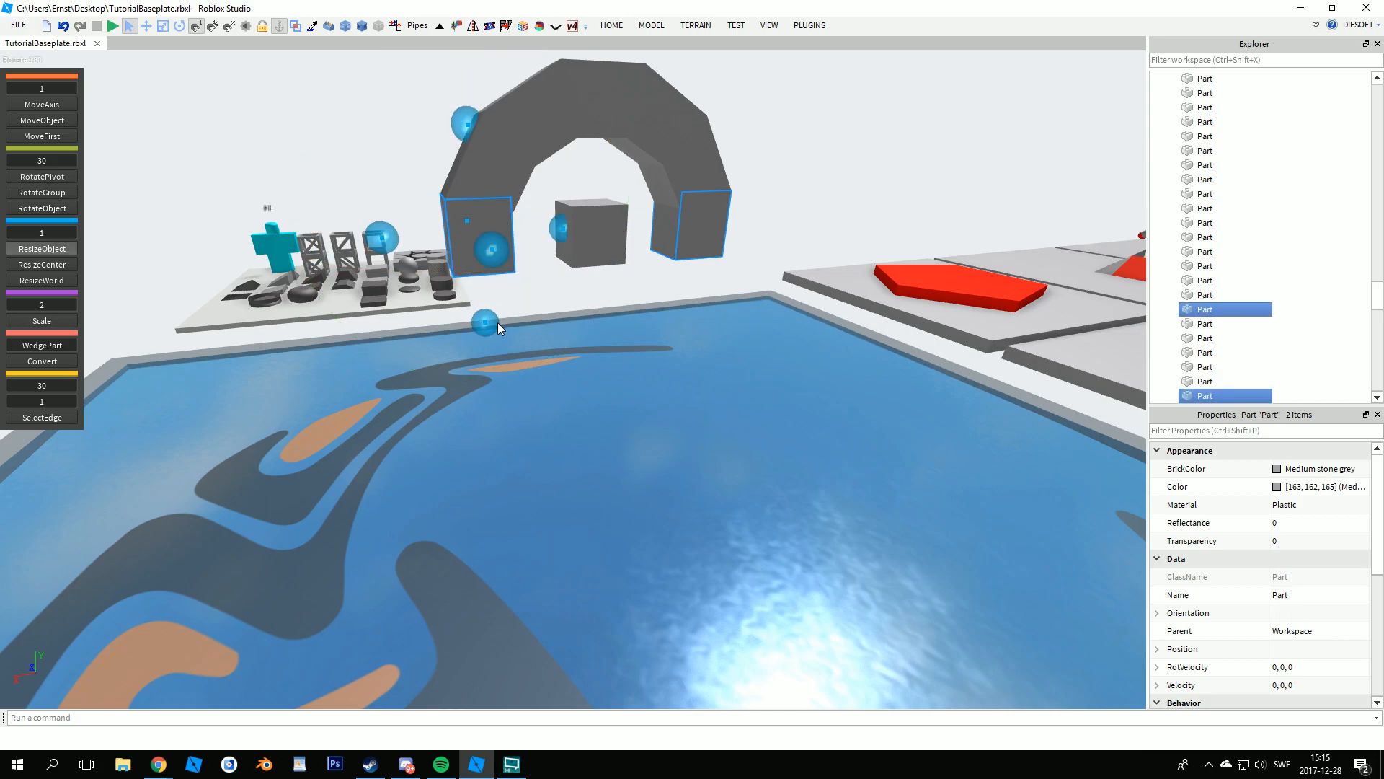
drag(483, 324, 491, 480)
click(656, 521)
right_drag(656, 521, 658, 522)
- Examine the finished pointed arch example and select one of the red segments in its curve
right_drag(725, 484, 724, 484)
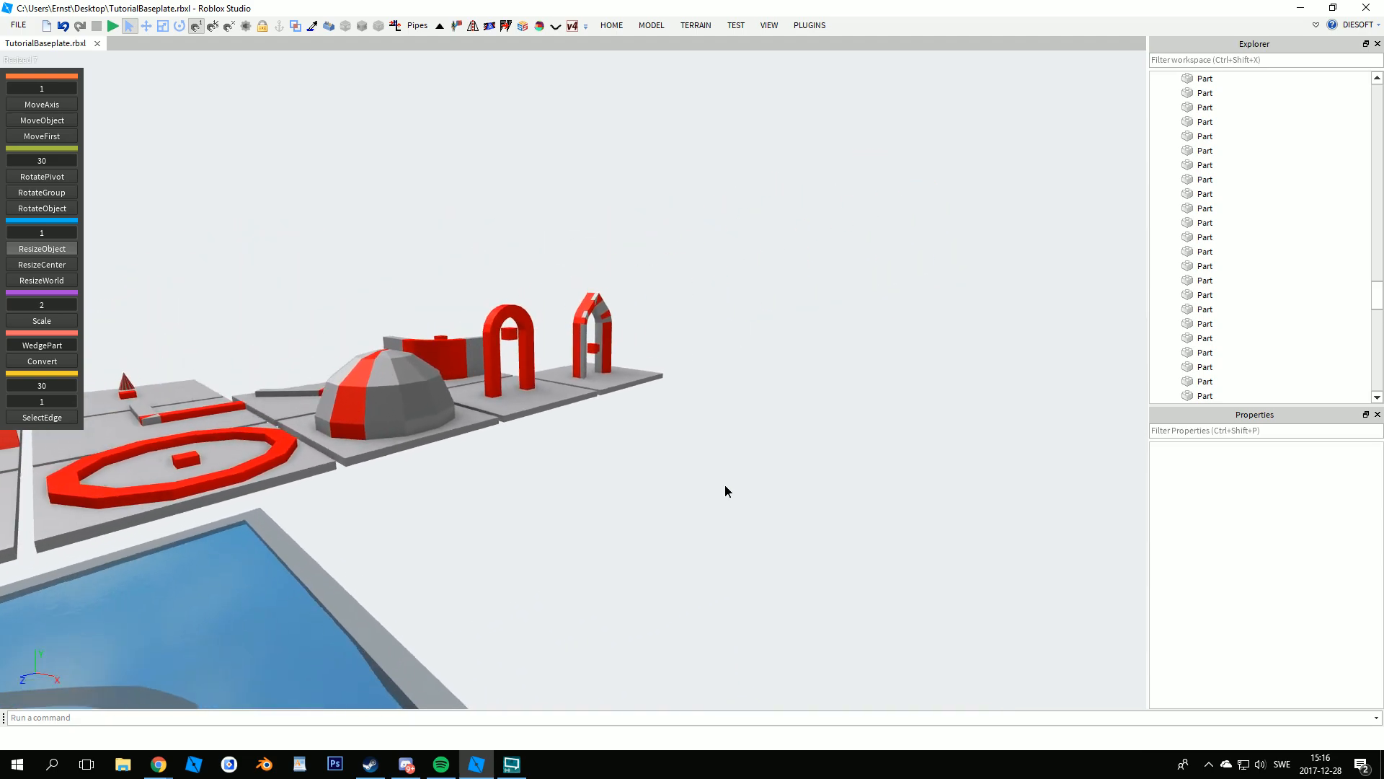
key(w)
key(w)
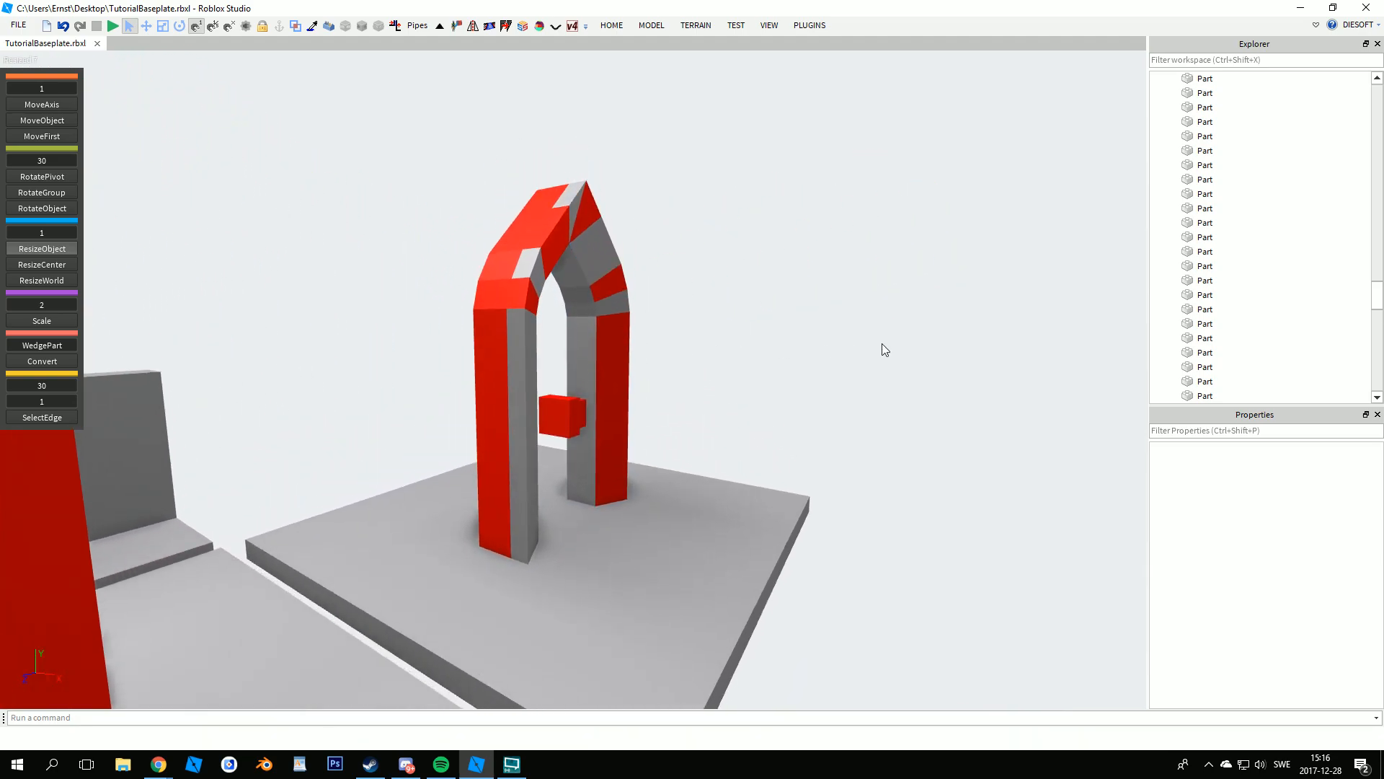
right_drag(881, 343, 882, 343)
key(d)
key(w)
key(w)
key(a)
right_drag(550, 322, 550, 321)
click(426, 411)
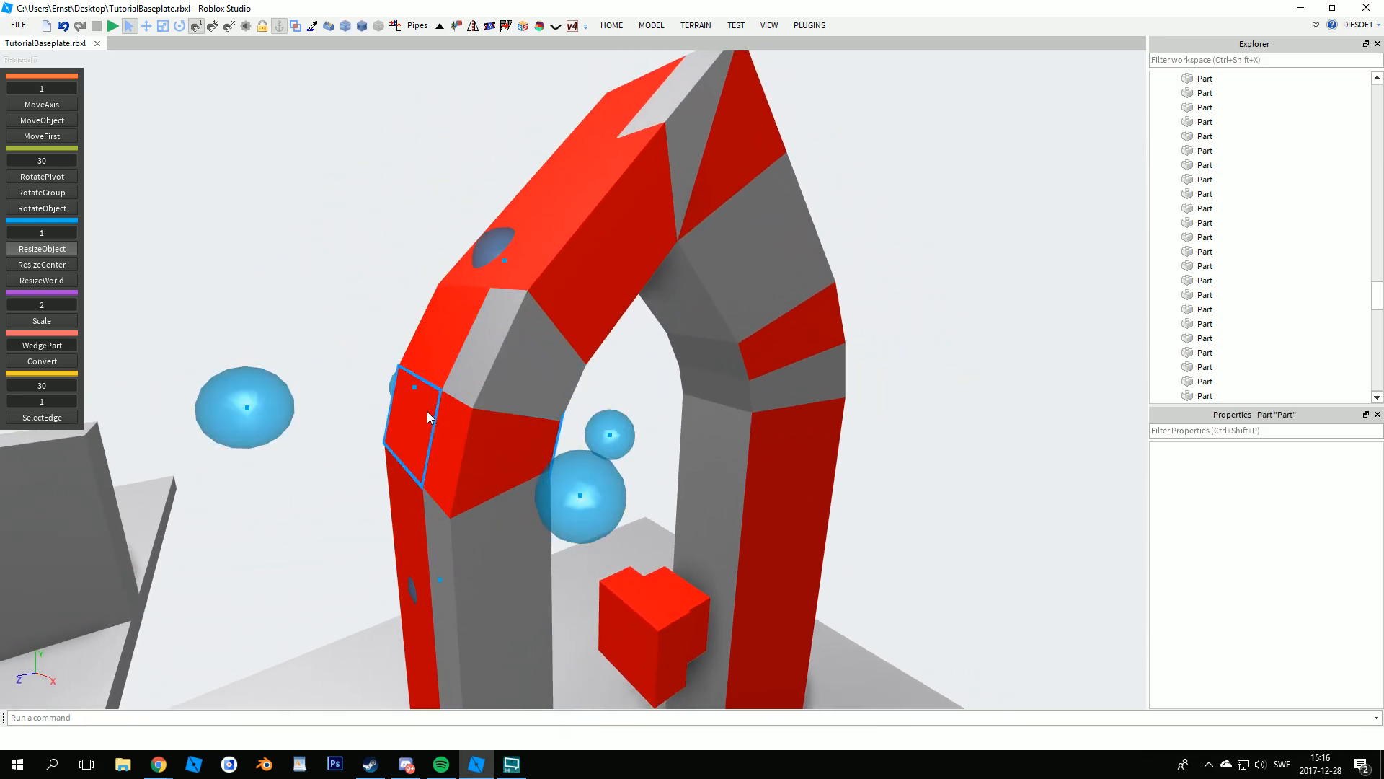
- Examine how the segments of the pointed arch example join, adding two more red segments of its curve to the selection
ctrl+click(414, 350)
ctrl+click(463, 278)
key(a)
right_drag(356, 261, 362, 280)
key(s)
key(w)
key(q)
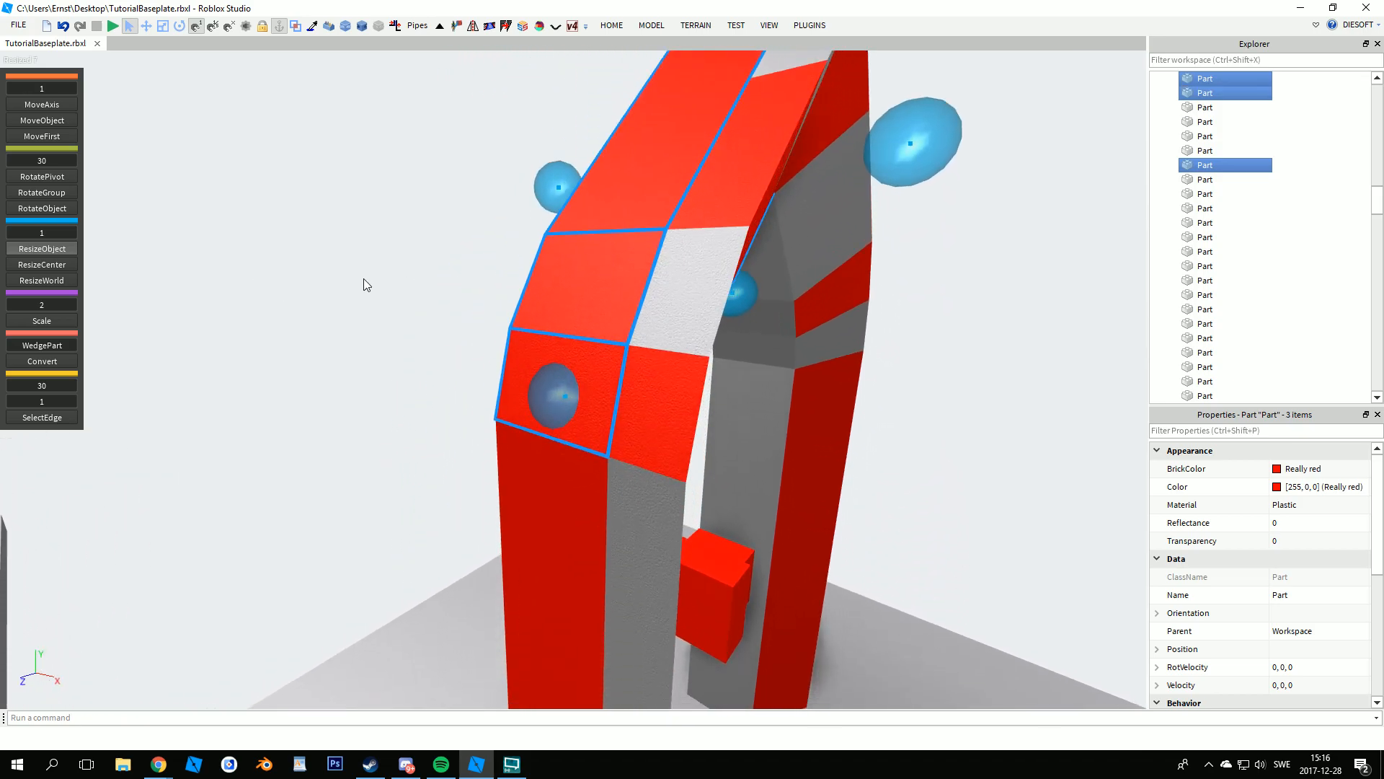
key(d)
right_drag(375, 275, 375, 275)
scroll(405, 275, down, 2)
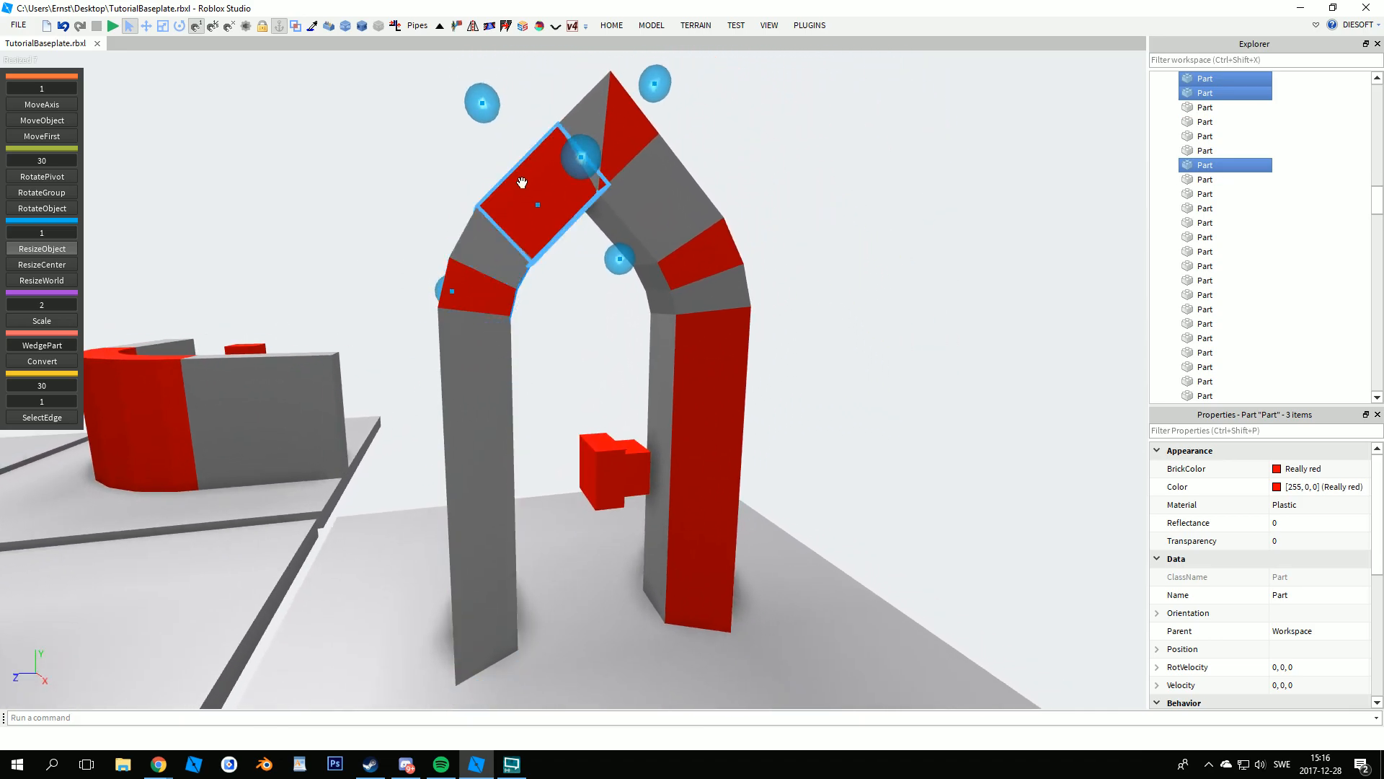
key(d)
right_drag(508, 275, 508, 275)
key(w)
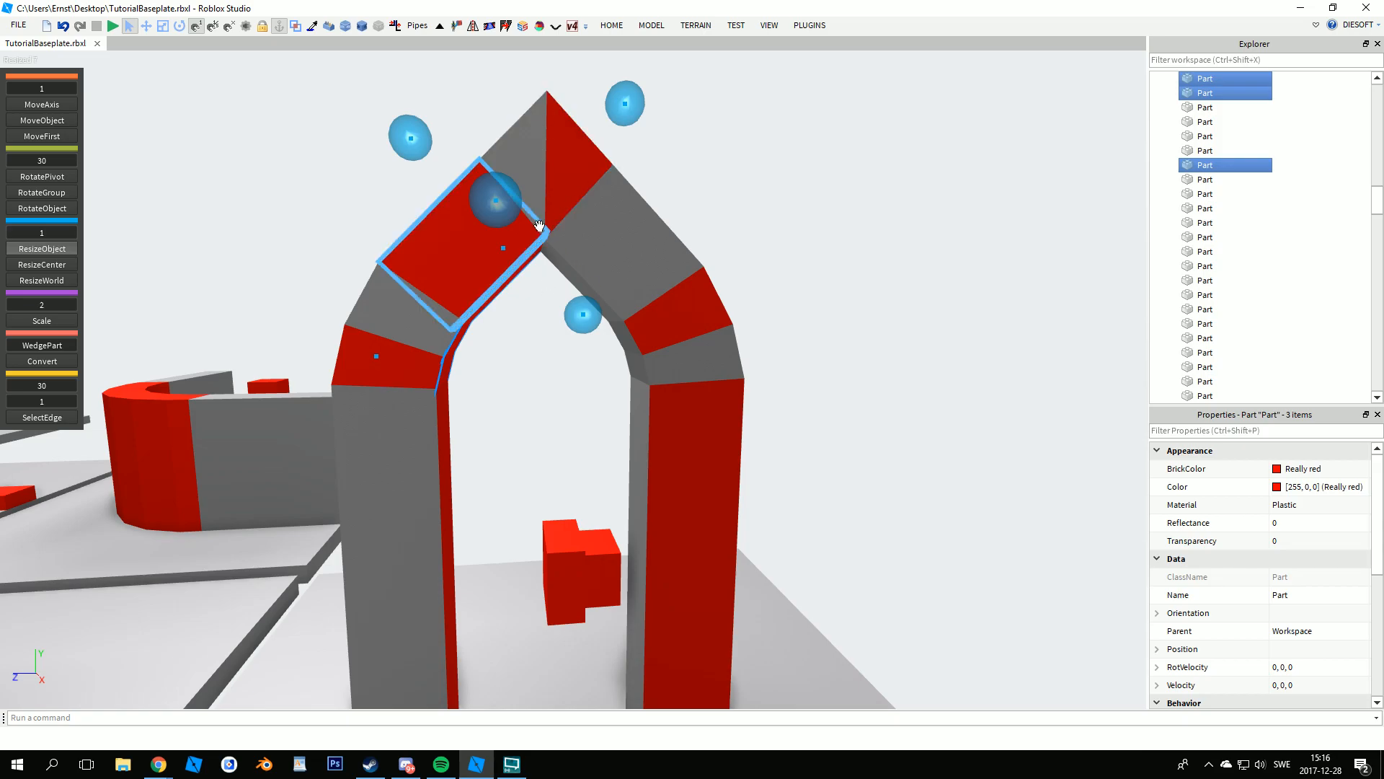
- Delete the five curved top blocks of the practice arch, keeping its two straight legs and the central cube
click(893, 322)
key(s)
right_drag(893, 322, 893, 322)
key(w)
click(818, 367)
key(Delete)
click(774, 346)
key(Delete)
click(698, 320)
key(Delete)
click(604, 329)
key(Delete)
click(569, 365)
key(Delete)
- Examine the finished round and pointed arch examples on their display plates, including the pointed arch's legs and peak
right_drag(617, 423, 617, 423)
key(w)
key(w)
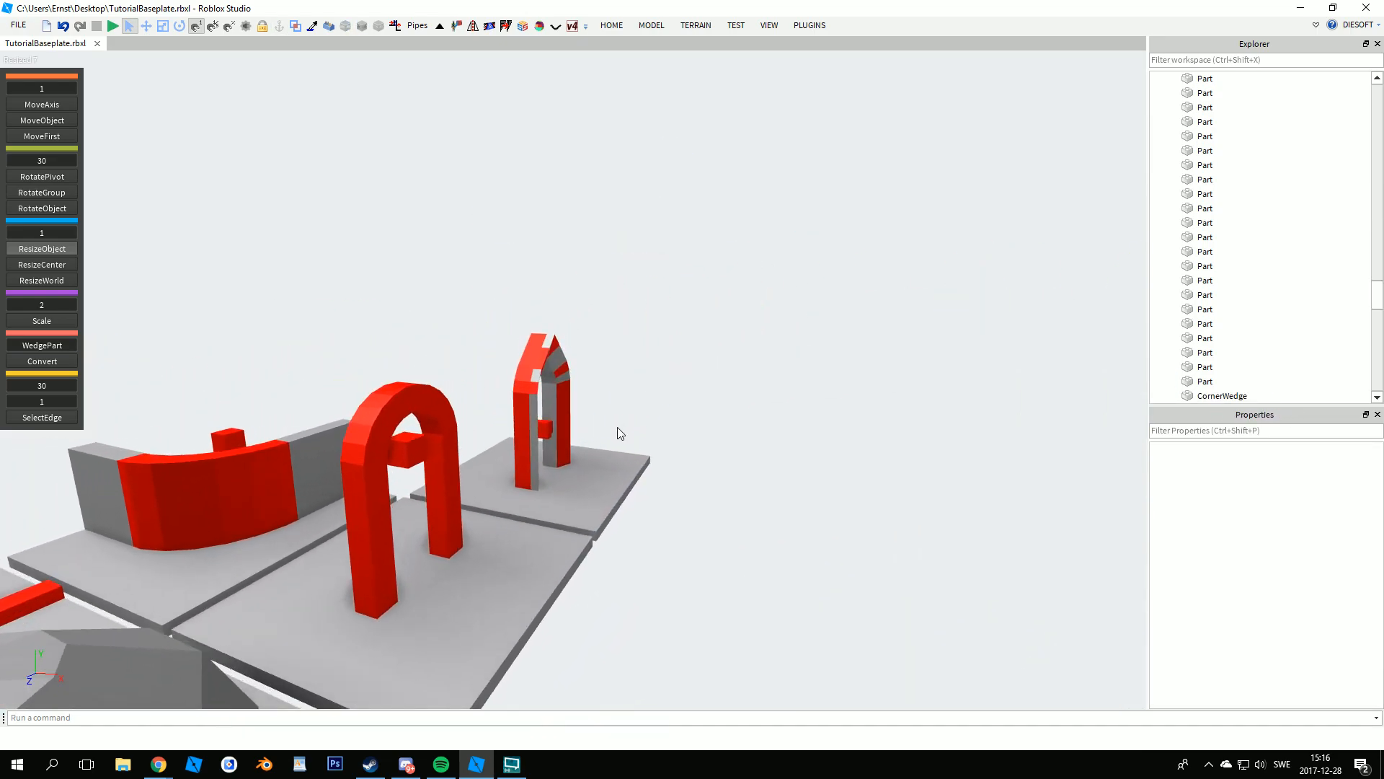
key(w)
click(580, 448)
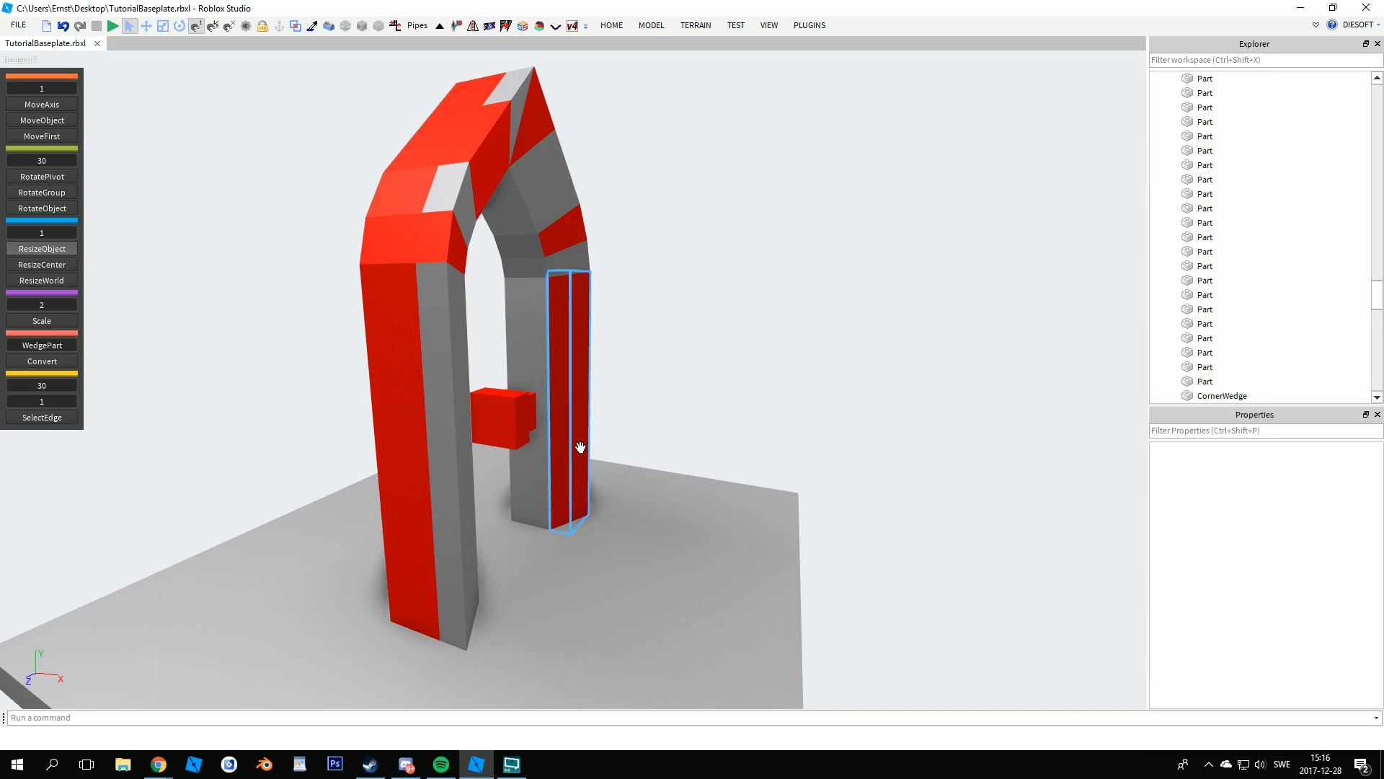
key(s)
right_drag(898, 330, 898, 331)
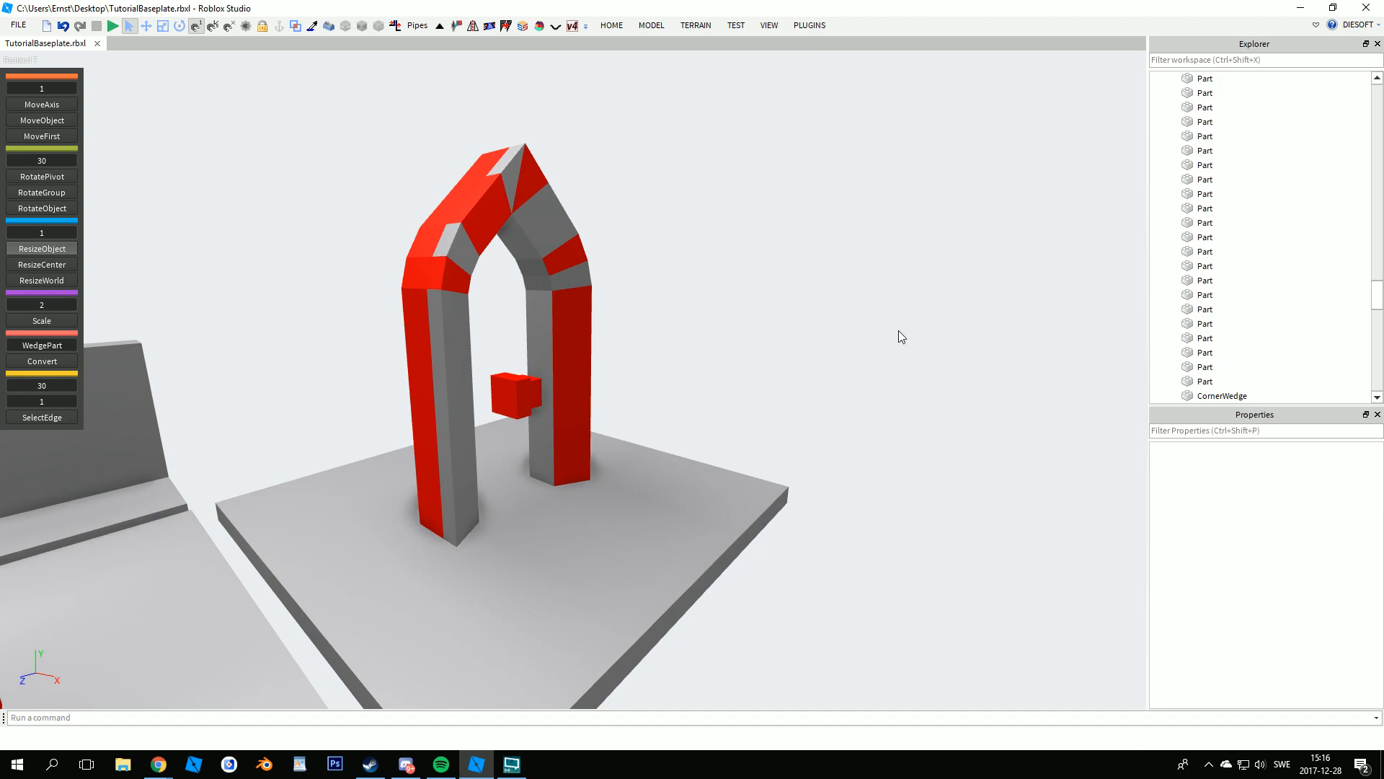
right_drag(871, 339, 872, 338)
key(w)
right_drag(871, 337, 871, 337)
- Delete the practice arch leg at position -4, -7.83, 6
click(721, 406)
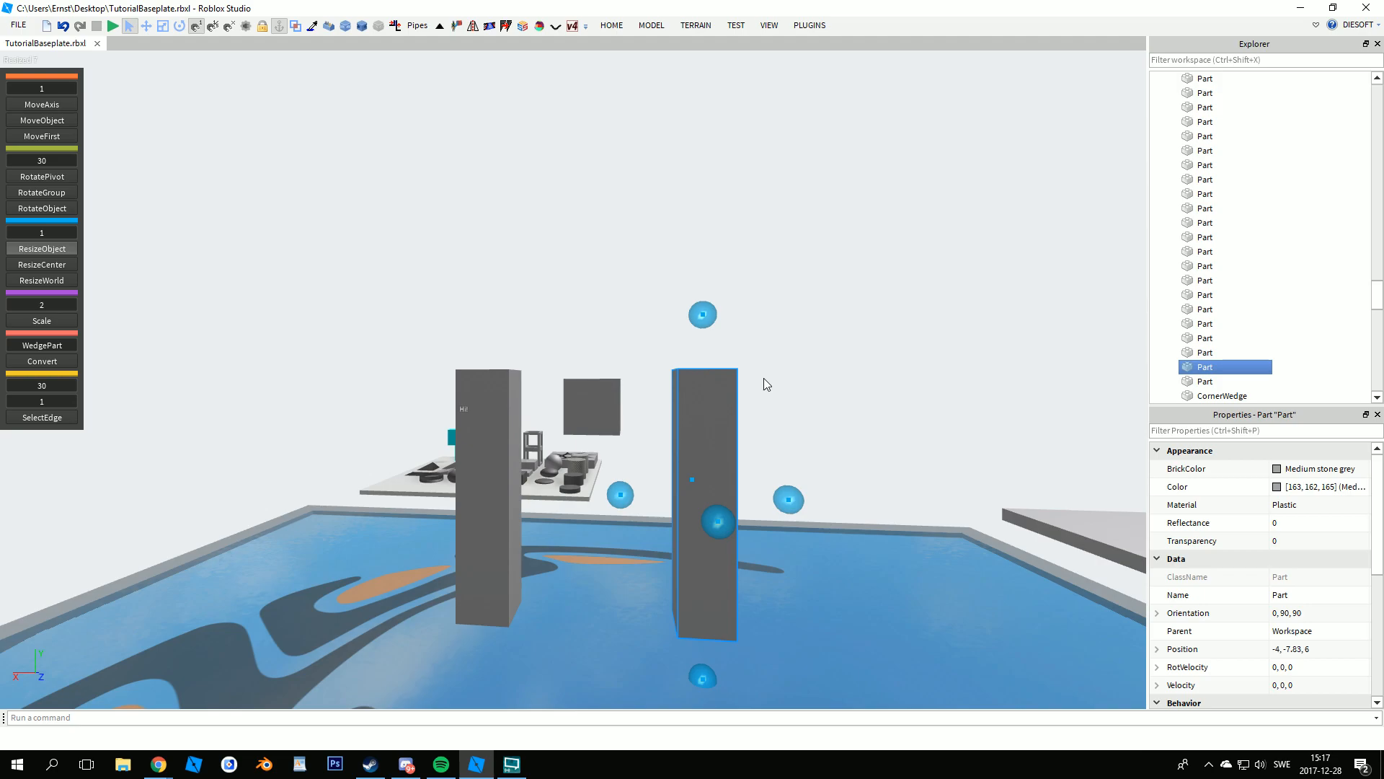
right_drag(763, 378, 764, 373)
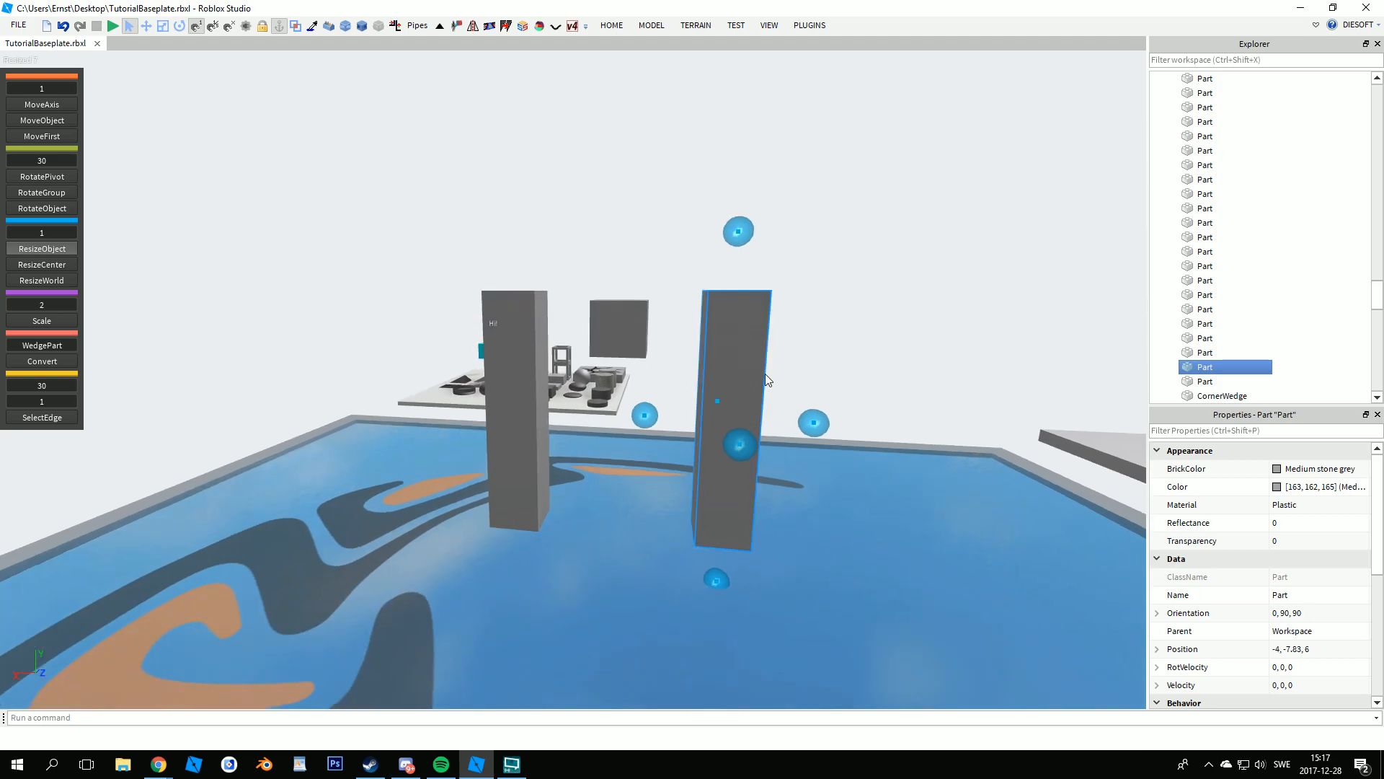
key(Delete)
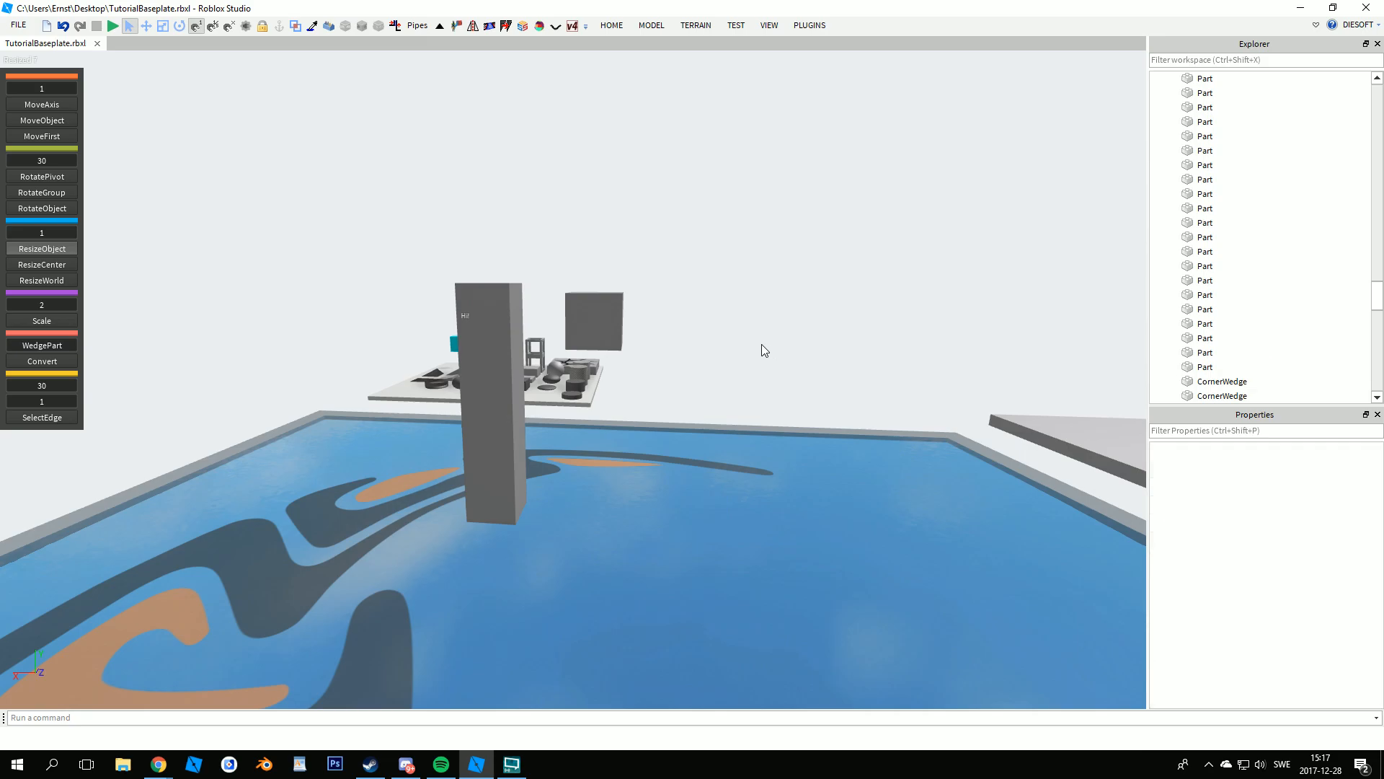
- Shorten the remaining leg to a cube from its lower end and move it outward to position 5, -4.5, 6
key(w)
key(e)
click(568, 452)
scroll(1253, 607, down, 5)
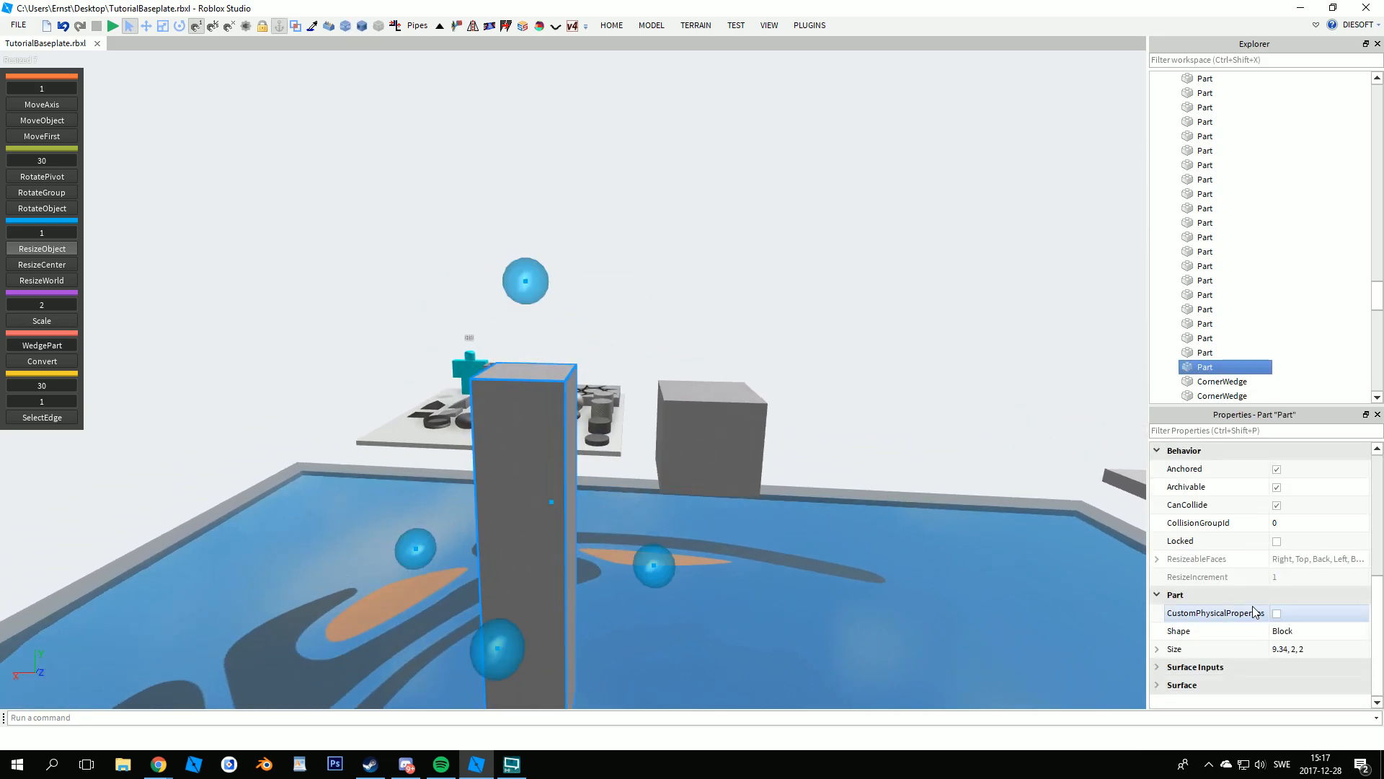
right_drag(686, 519, 594, 478)
drag(542, 495, 541, 293)
right_drag(541, 293, 537, 217)
drag(540, 209, 742, 207)
click(742, 208)
drag(584, 227, 398, 230)
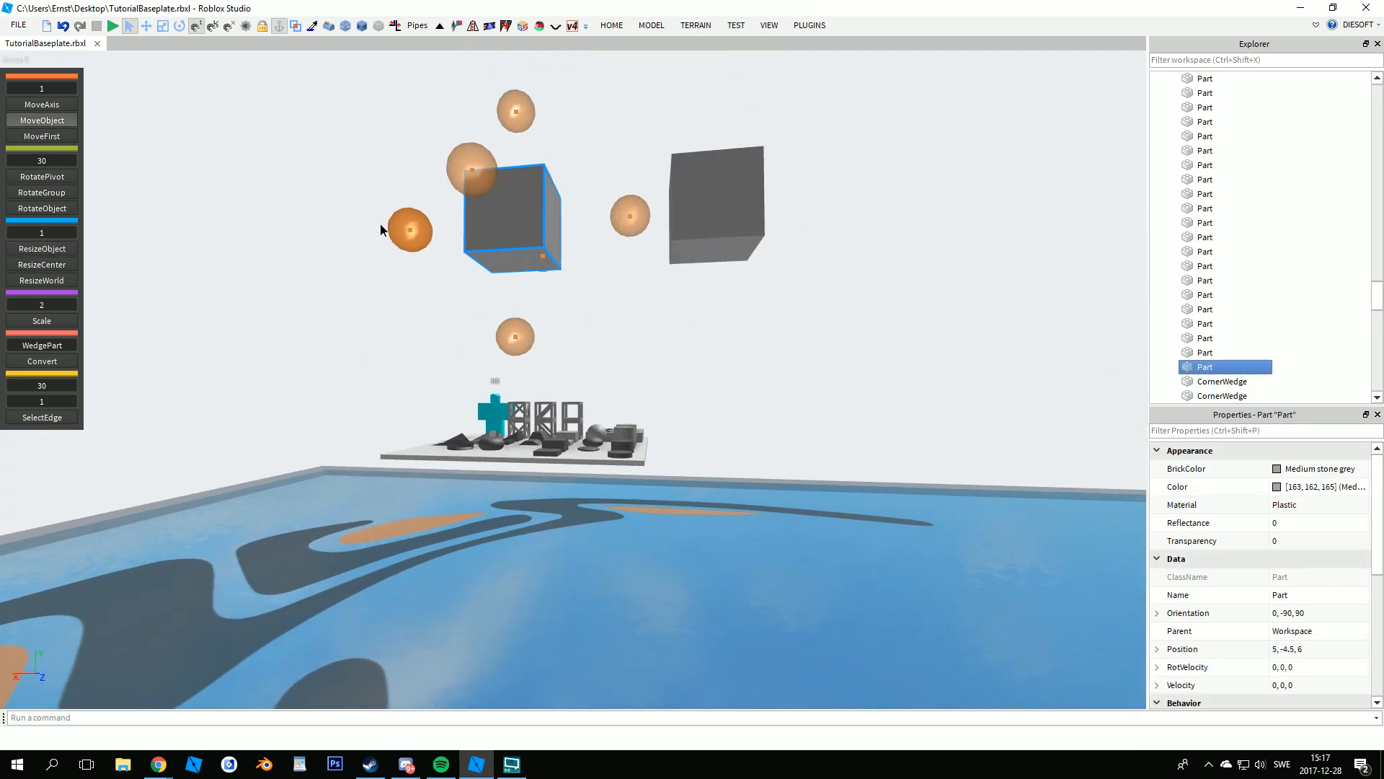
- Stack a duplicate cube on the first one and tilt it 15 degrees inward about their shared edge with SelectEdge
key(w)
drag(510, 308, 532, 192)
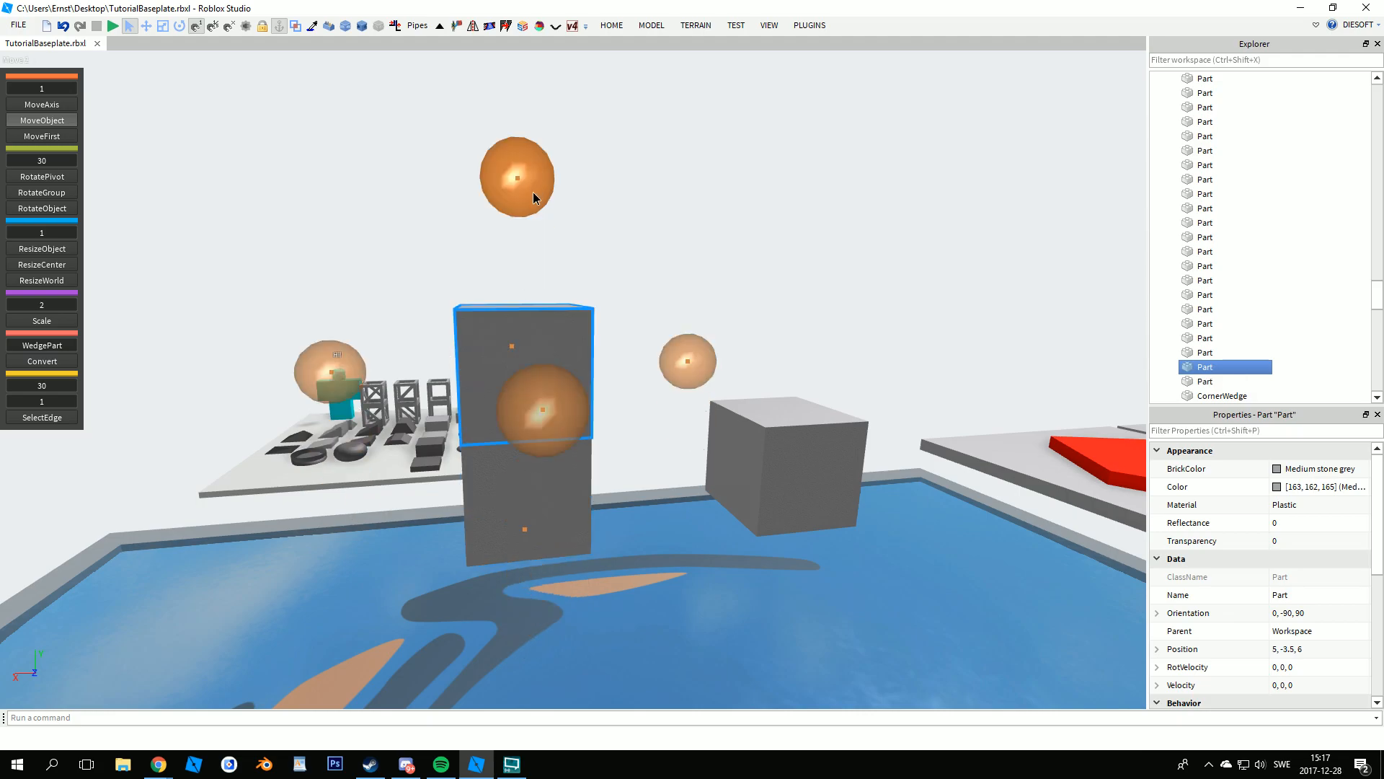
click(75, 417)
key(f)
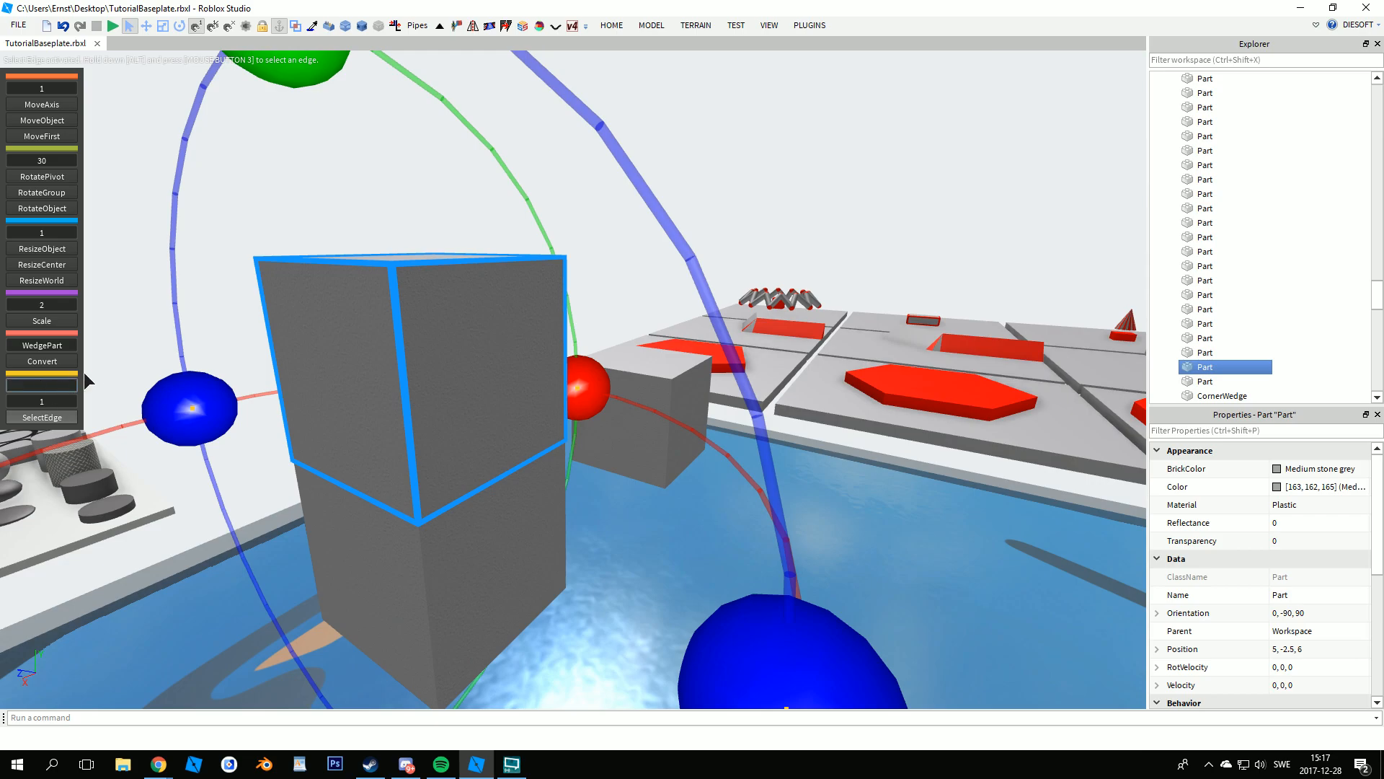
text(15)
key(Return)
scroll(550, 377, down, 5)
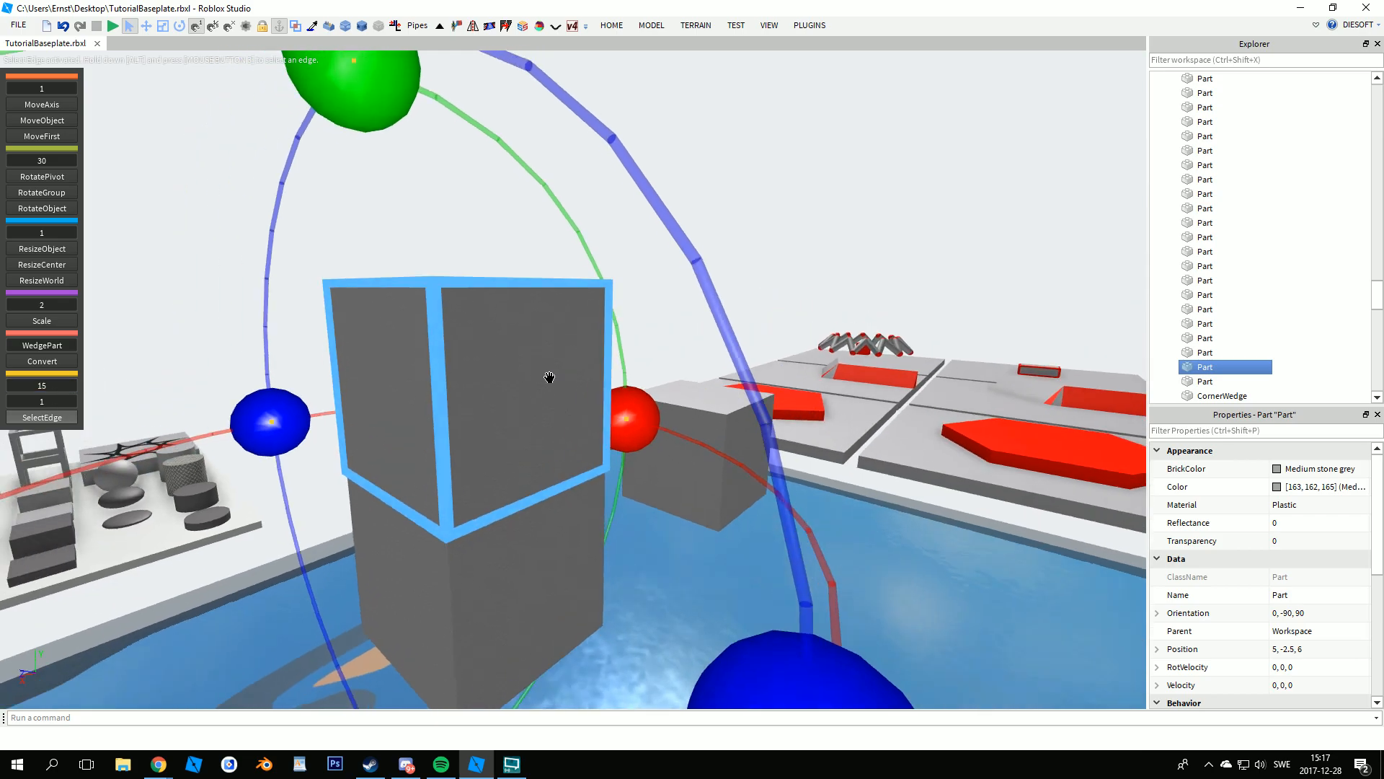
scroll(549, 376, down, 2)
drag(550, 262, 597, 276)
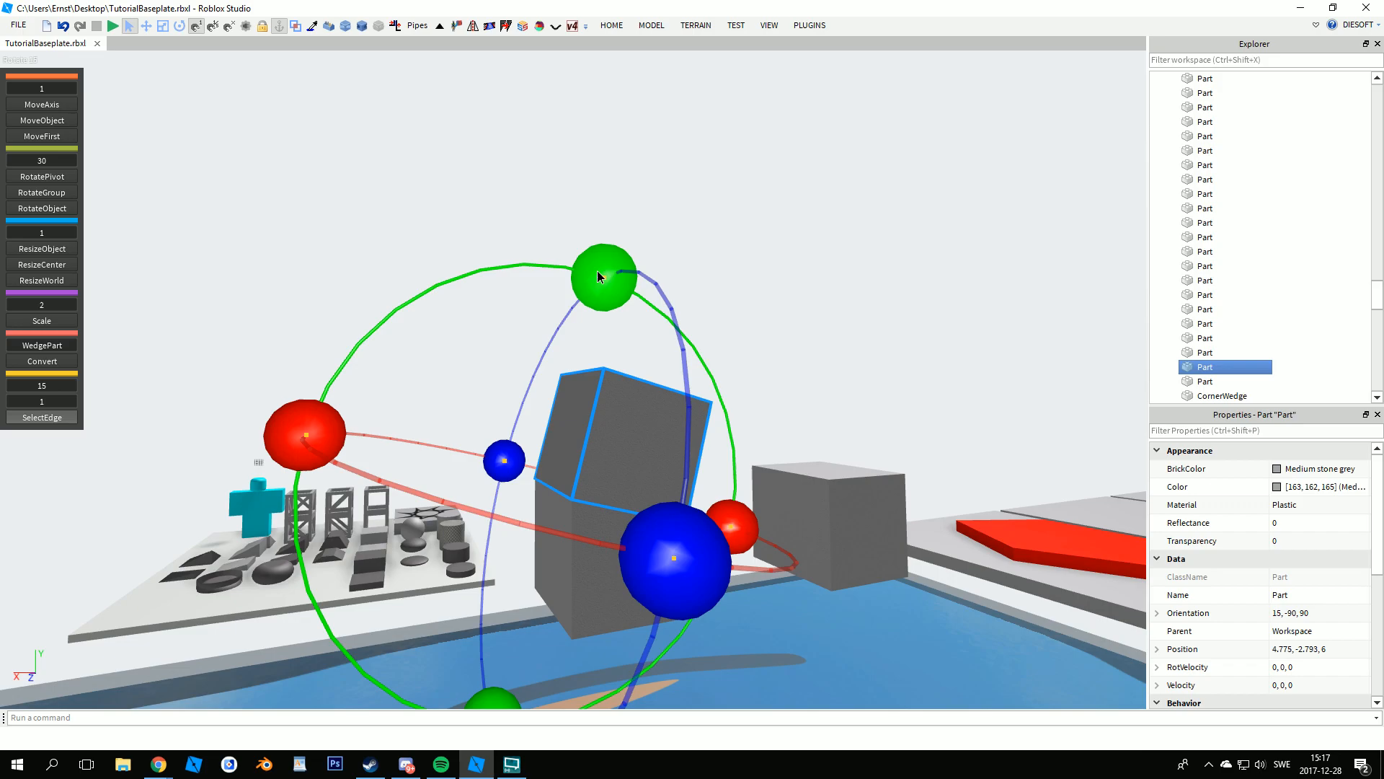
- Duplicate the tilted block, move the copy to its upper end with MoveFirst, and rotate it 15 degrees more about the joining edge
key(ctrl+d)
key(u)
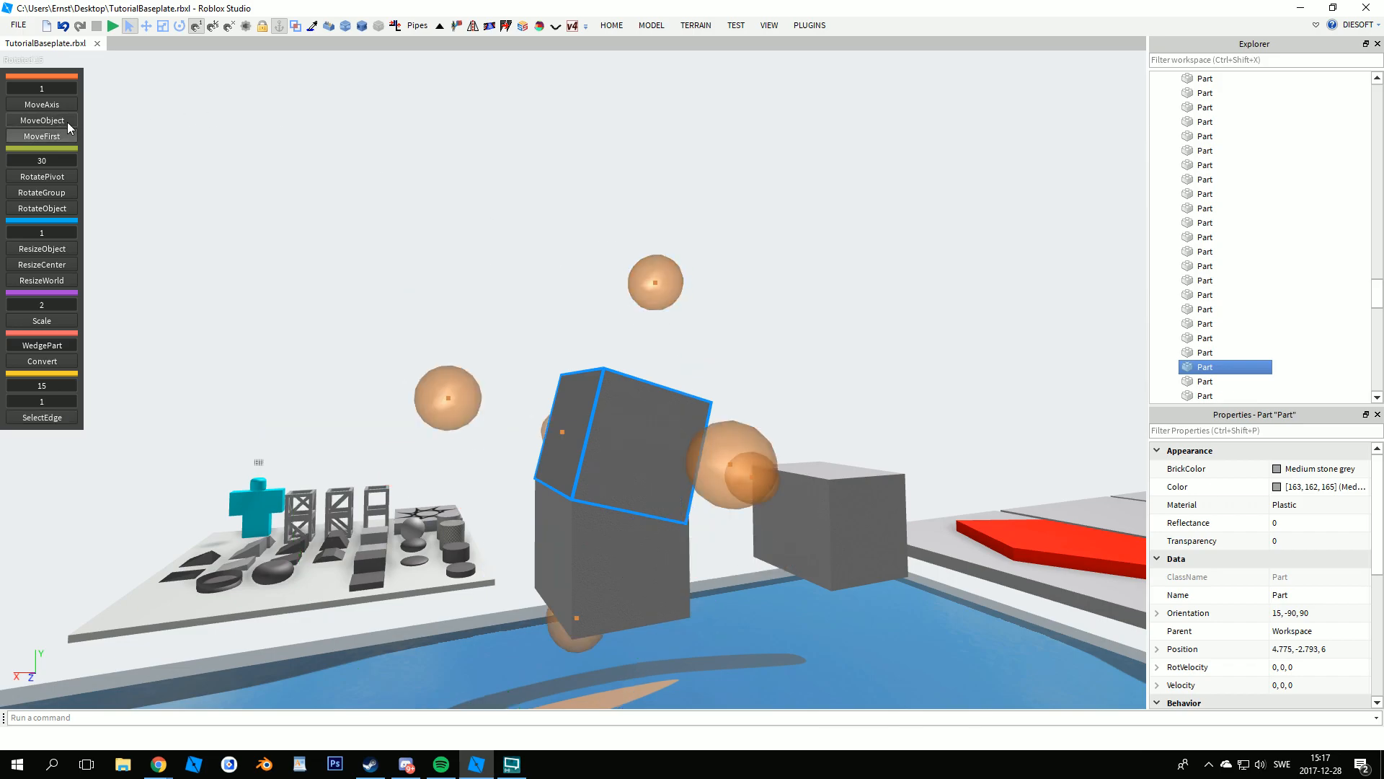
drag(631, 283, 457, 283)
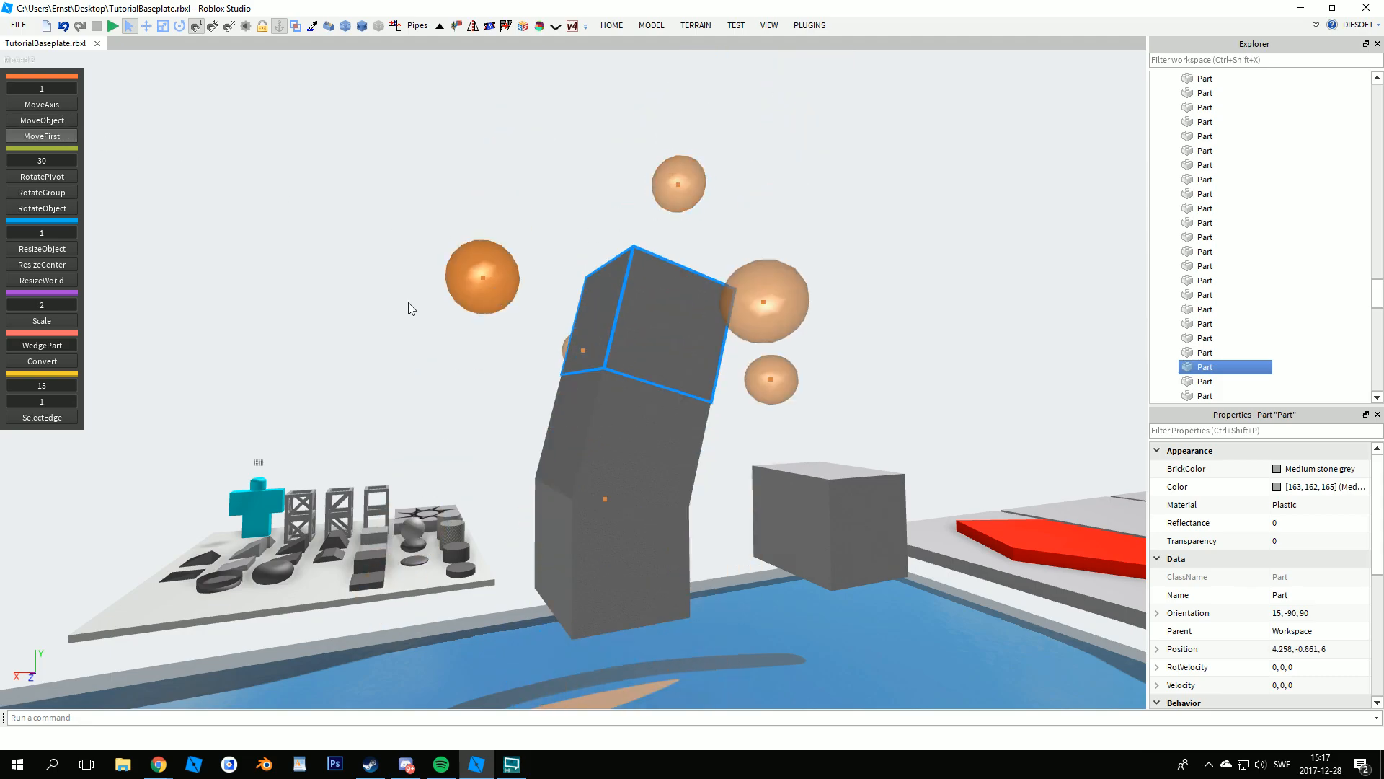
click(30, 421)
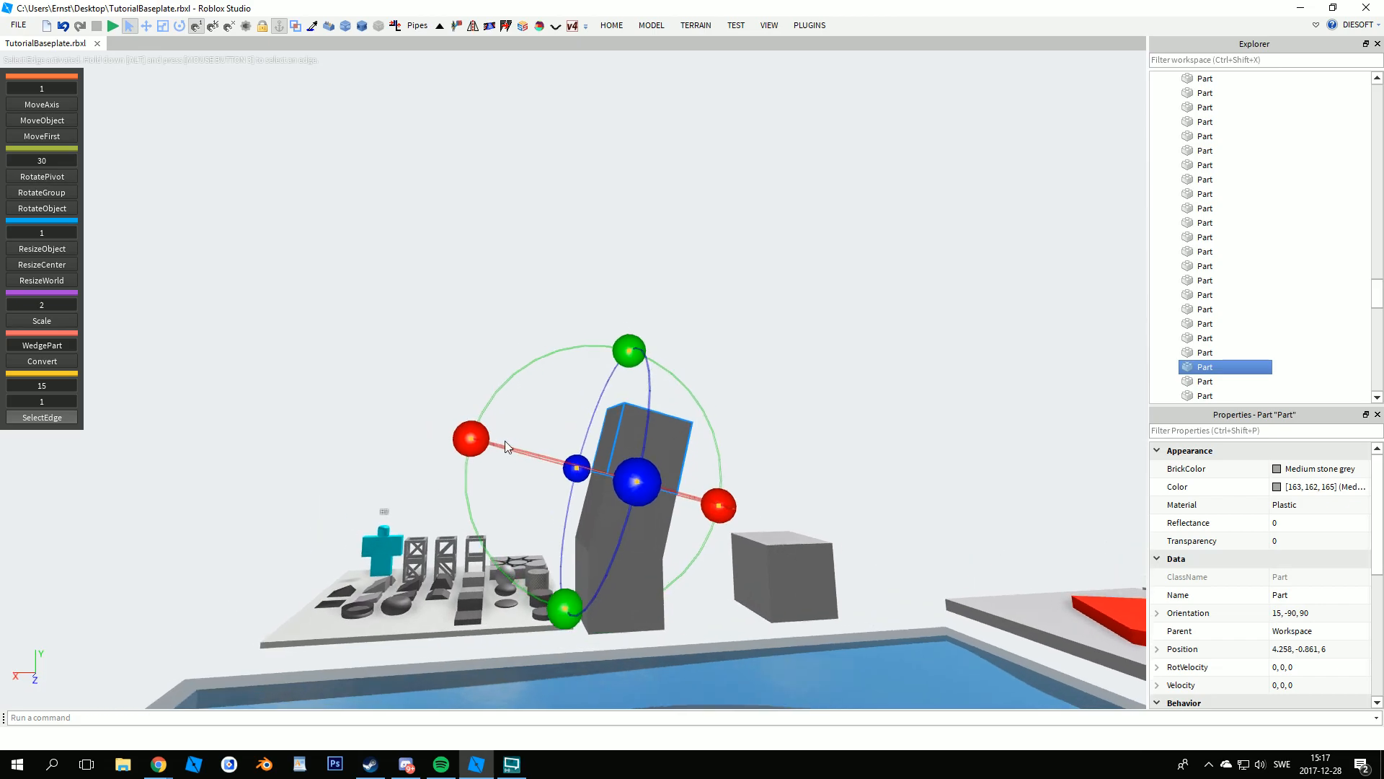
drag(630, 347, 642, 352)
right_drag(642, 352, 574, 391)
key(d)
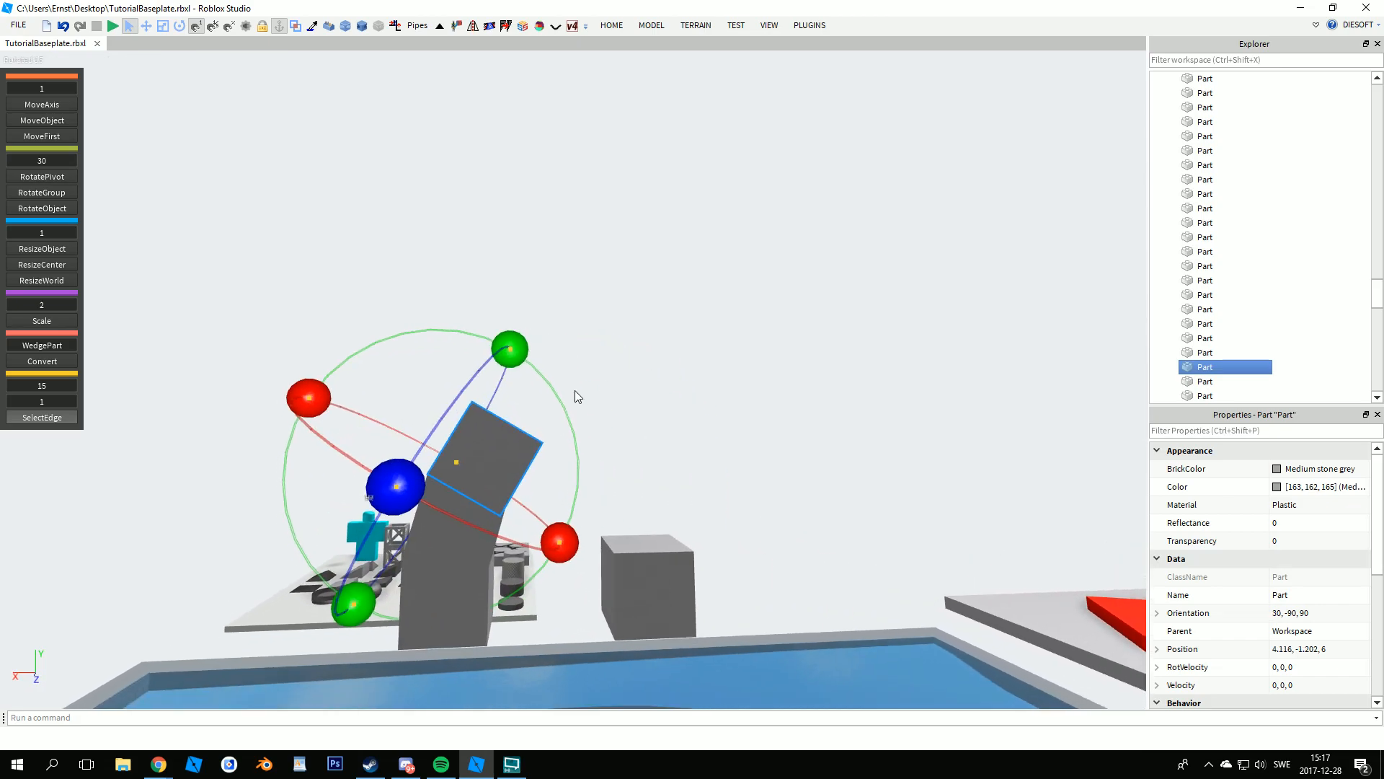
- Lengthen the third arc block along its own axis with ResizeObject
key(n)
drag(574, 342, 549, 359)
right_drag(549, 359, 549, 359)
key(a)
- Duplicate the lengthened block, move the copy to its upper end, and rotate it 15 degrees about the joining edge
key(ctrl+d)
key(u)
drag(530, 281, 498, 160)
click(41, 417)
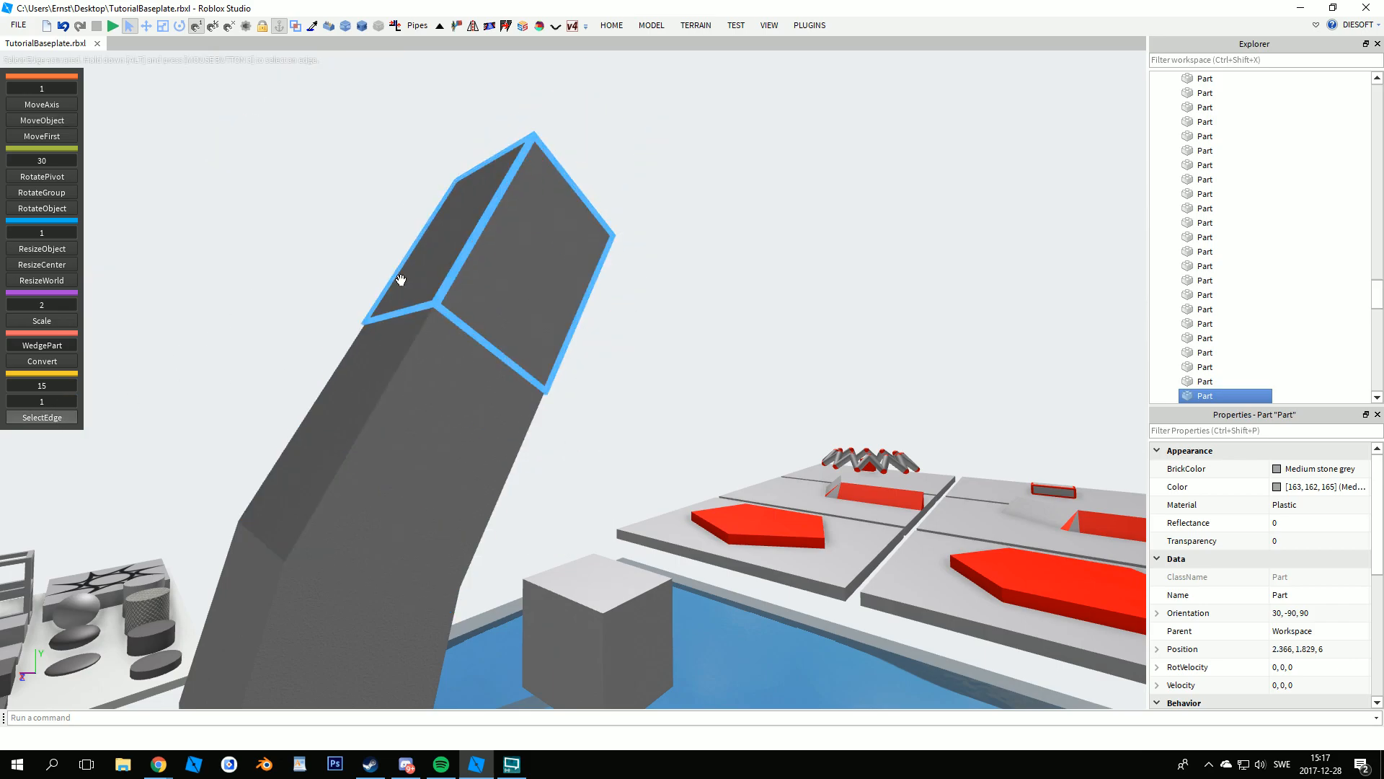
alt+click(388, 309)
right_drag(388, 309, 582, 254)
drag(619, 192, 660, 208)
click(767, 230)
scroll(767, 232, down, 5)
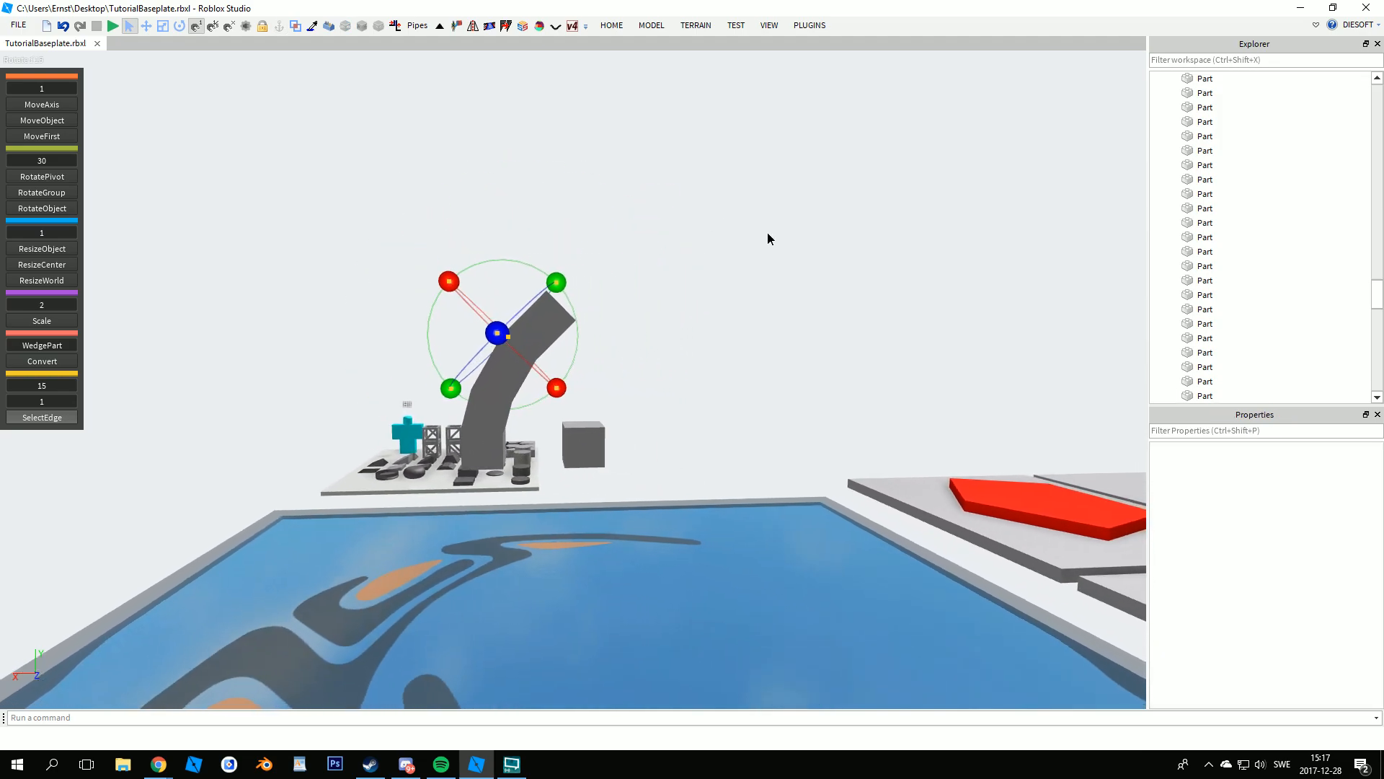
middle_drag(767, 232, 734, 183)
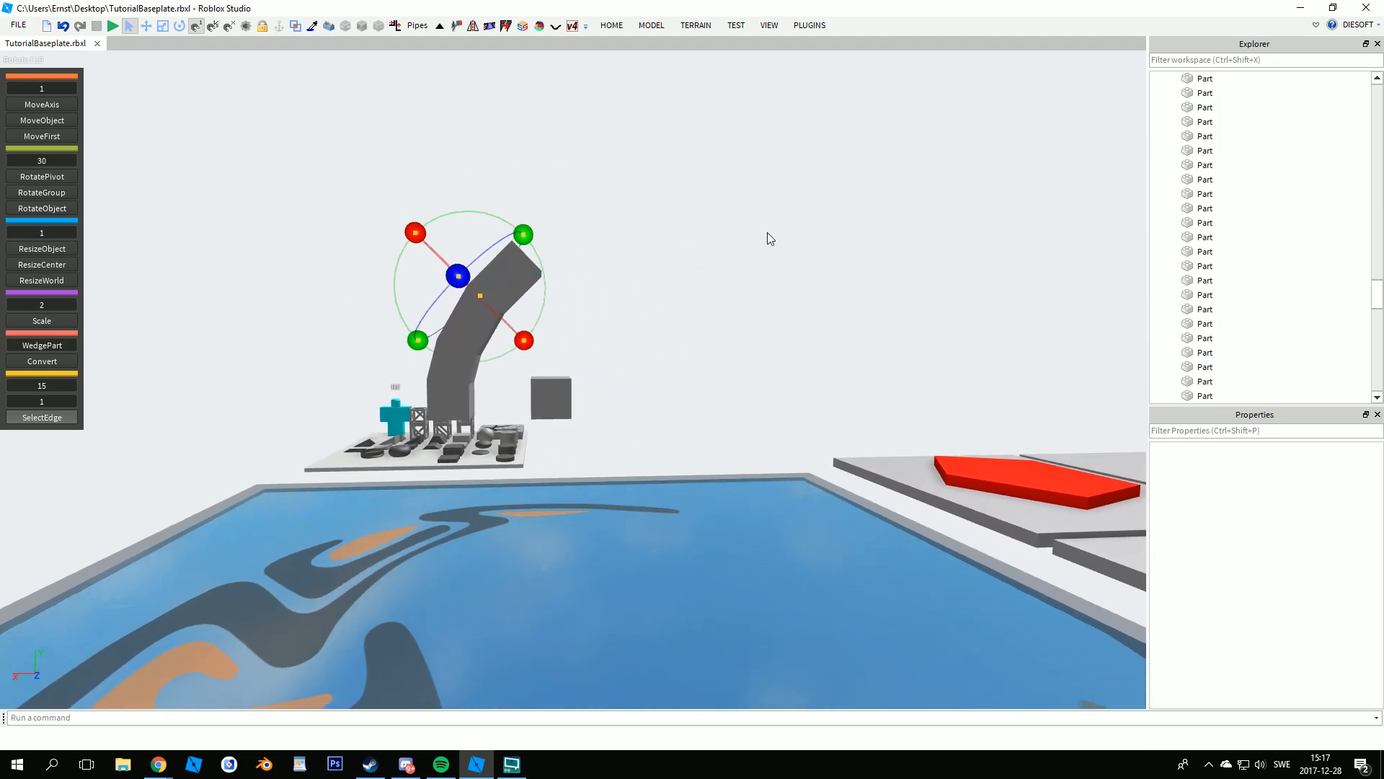
- Duplicate the central cube and move the copy 4 studs toward the front of the arch
click(555, 411)
scroll(556, 415, up, 5)
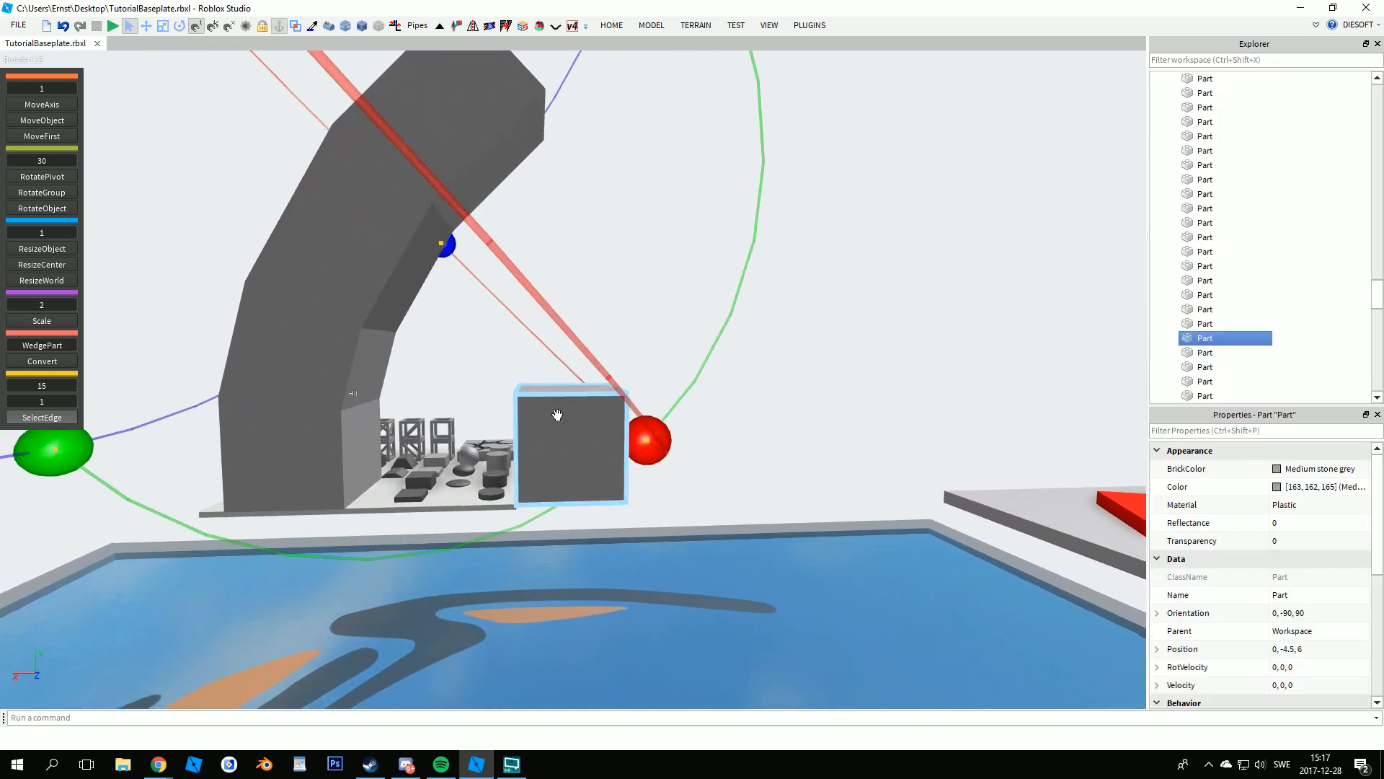
scroll(570, 375, up, 2)
right_drag(577, 344, 585, 343)
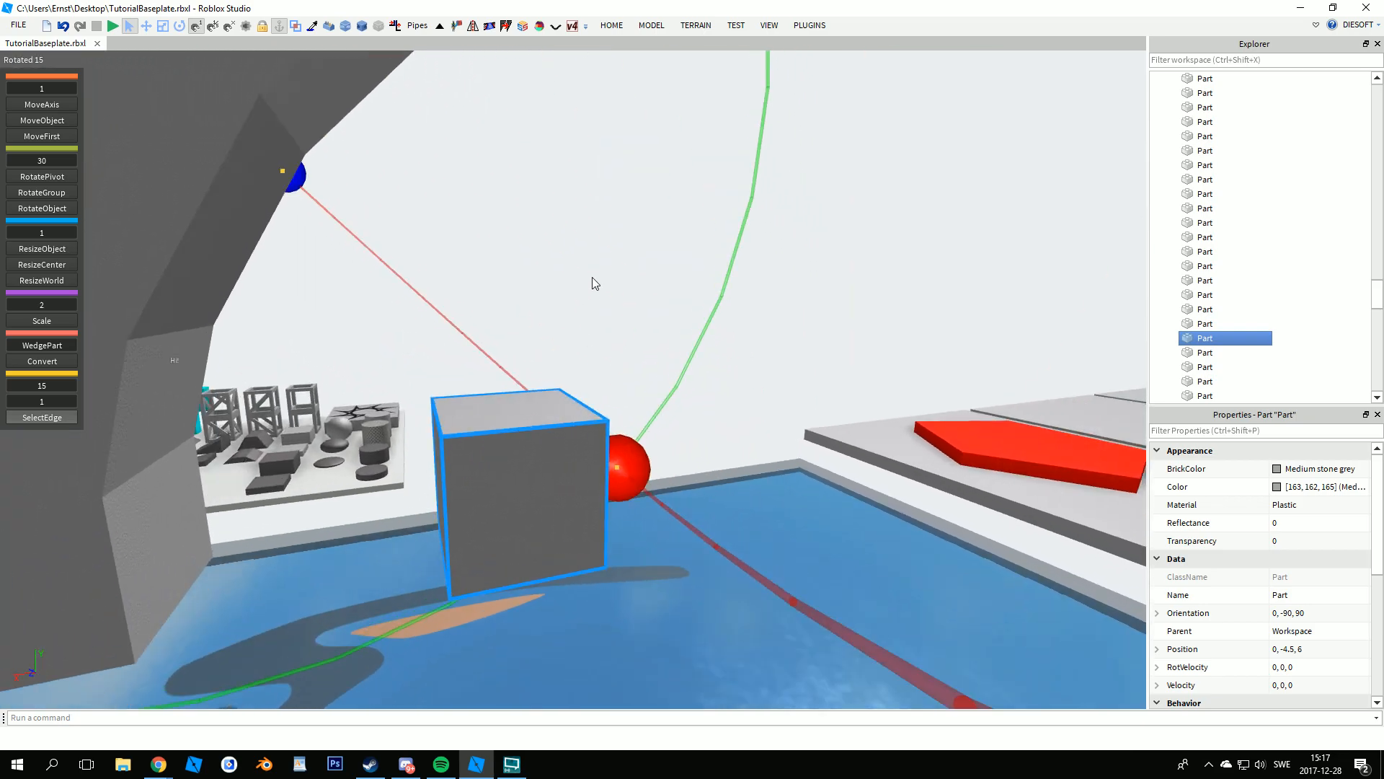
right_drag(599, 259, 599, 297)
drag(600, 335, 891, 360)
right_drag(891, 350, 793, 317)
- Shrink the duplicated cube to half its width with ResizeObject so one side face lies on the arch's centre plane
key(n)
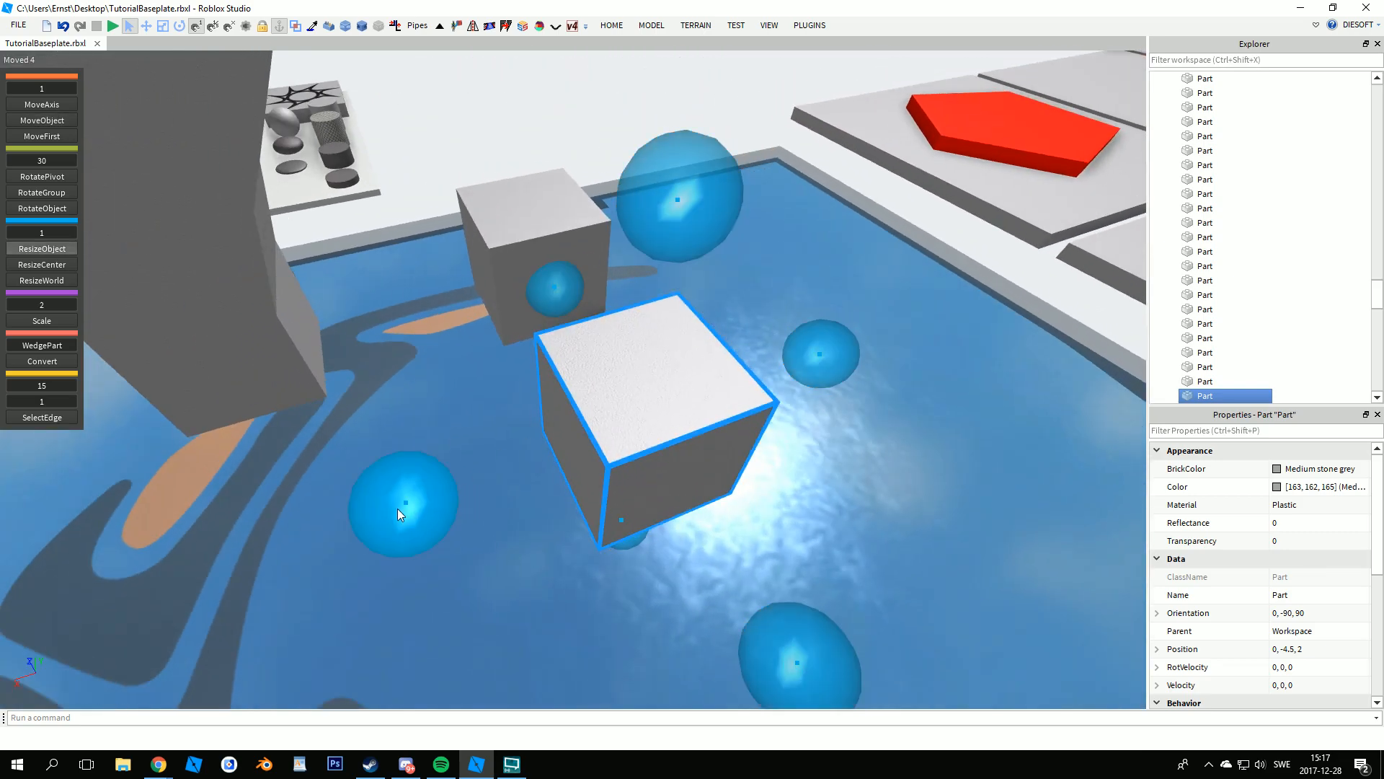
drag(396, 509, 538, 494)
right_drag(539, 476, 591, 501)
click(591, 502)
key(a)
right_drag(604, 338, 604, 339)
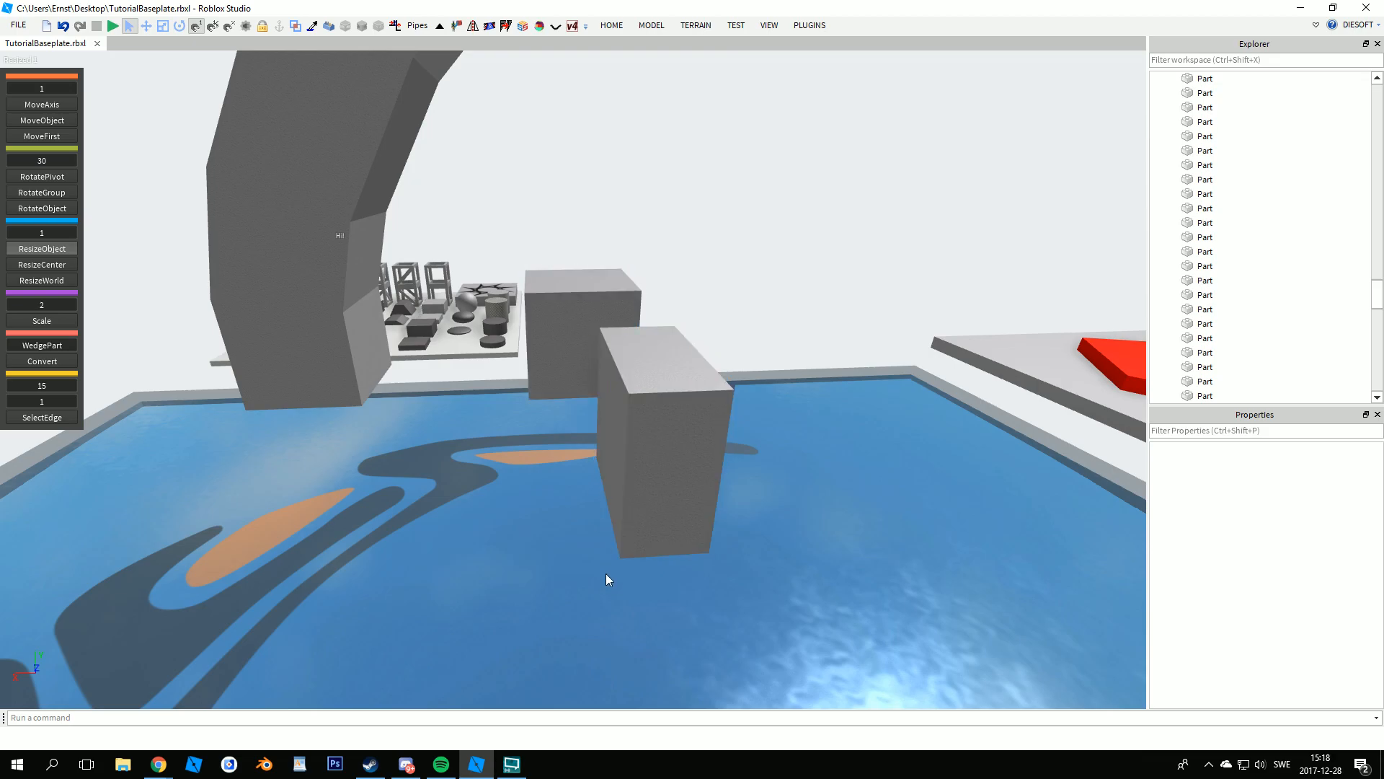
scroll(604, 567, down, 5)
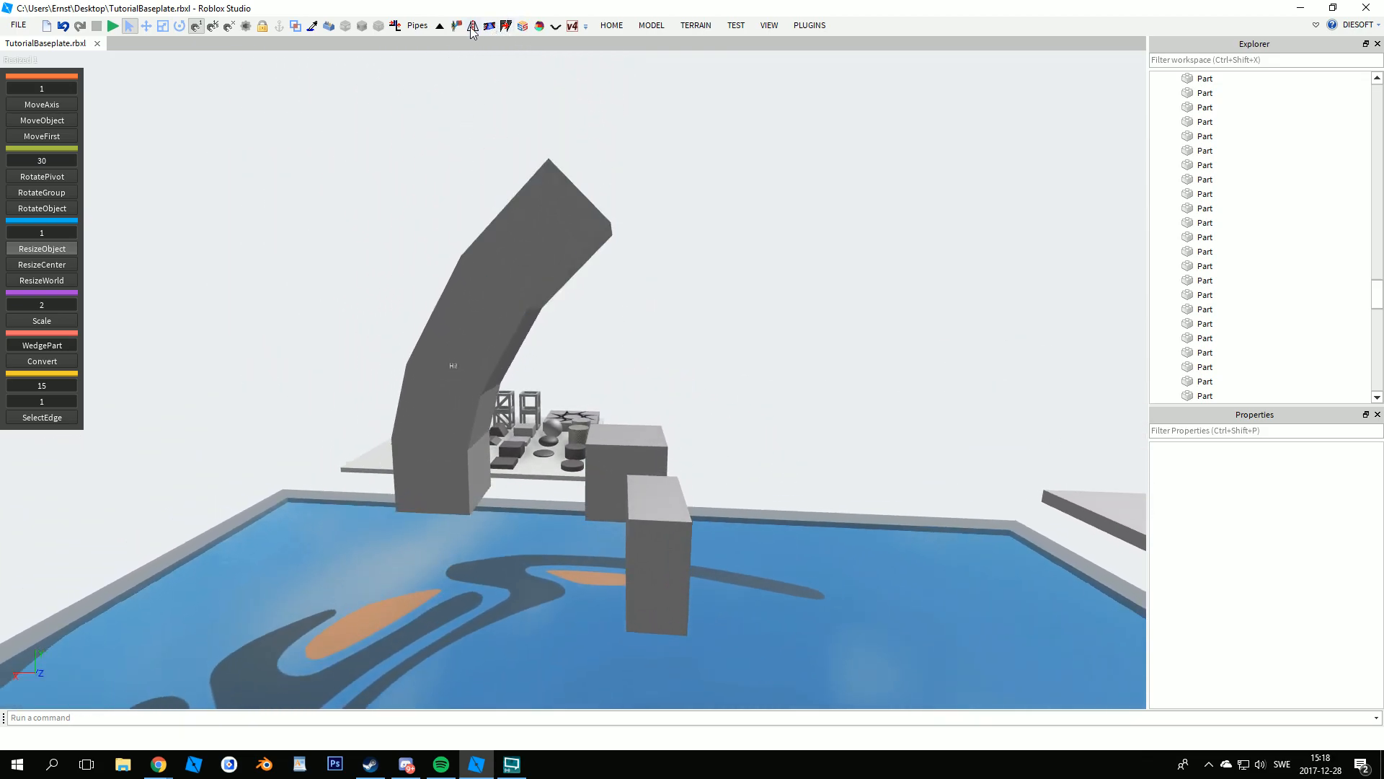
scroll(545, 166, down, 2)
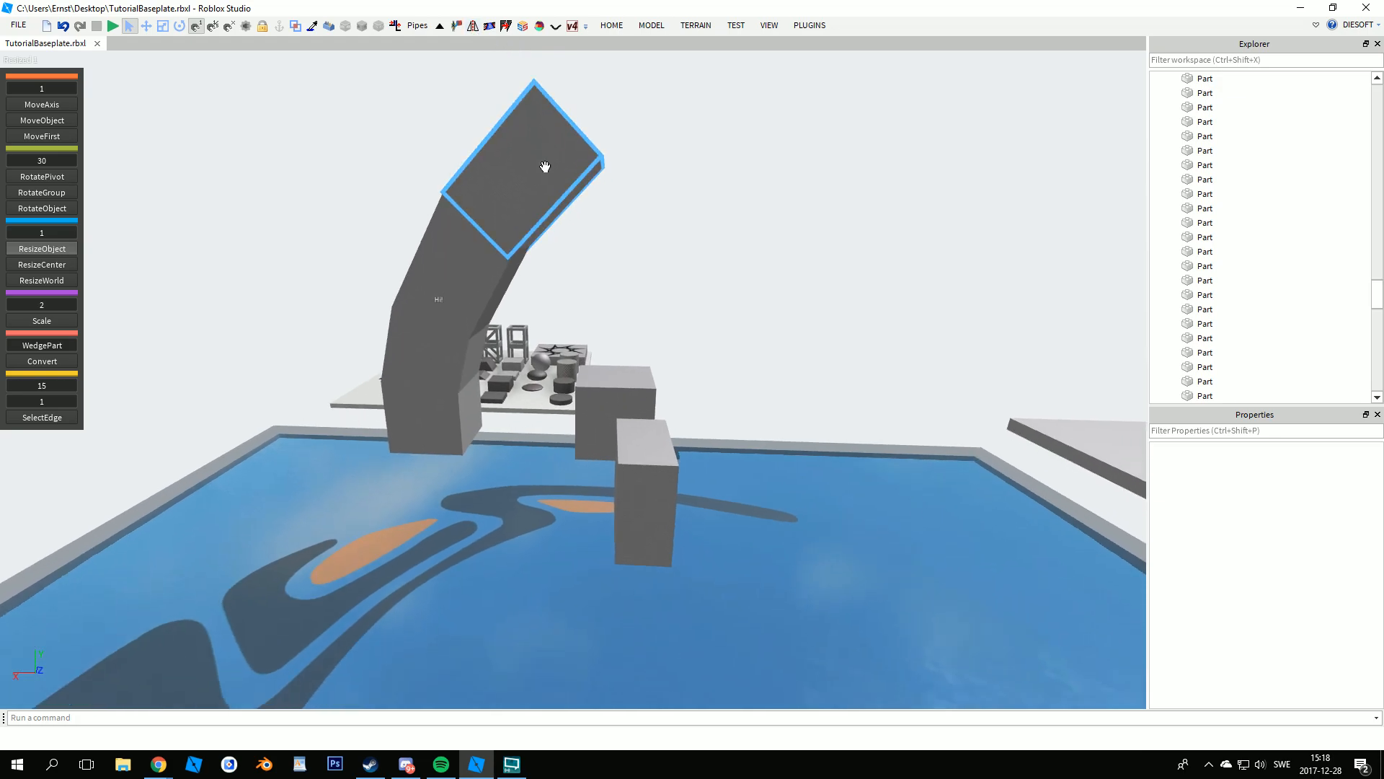
- Select all four blocks of the arc and reflect them over the side face of the half-width block
click(545, 166)
ctrl+click(461, 300)
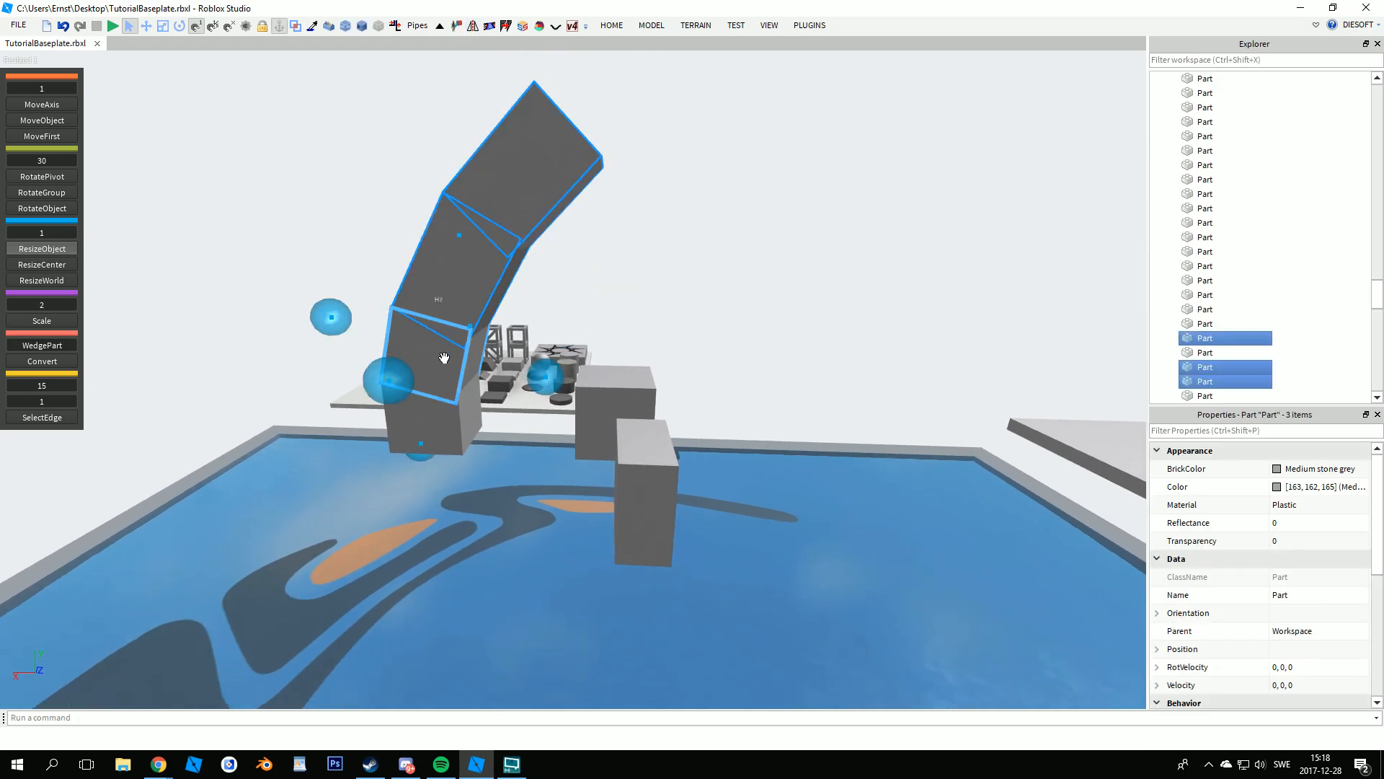
right_drag(450, 418, 505, 418)
key(a)
key(w)
click(473, 28)
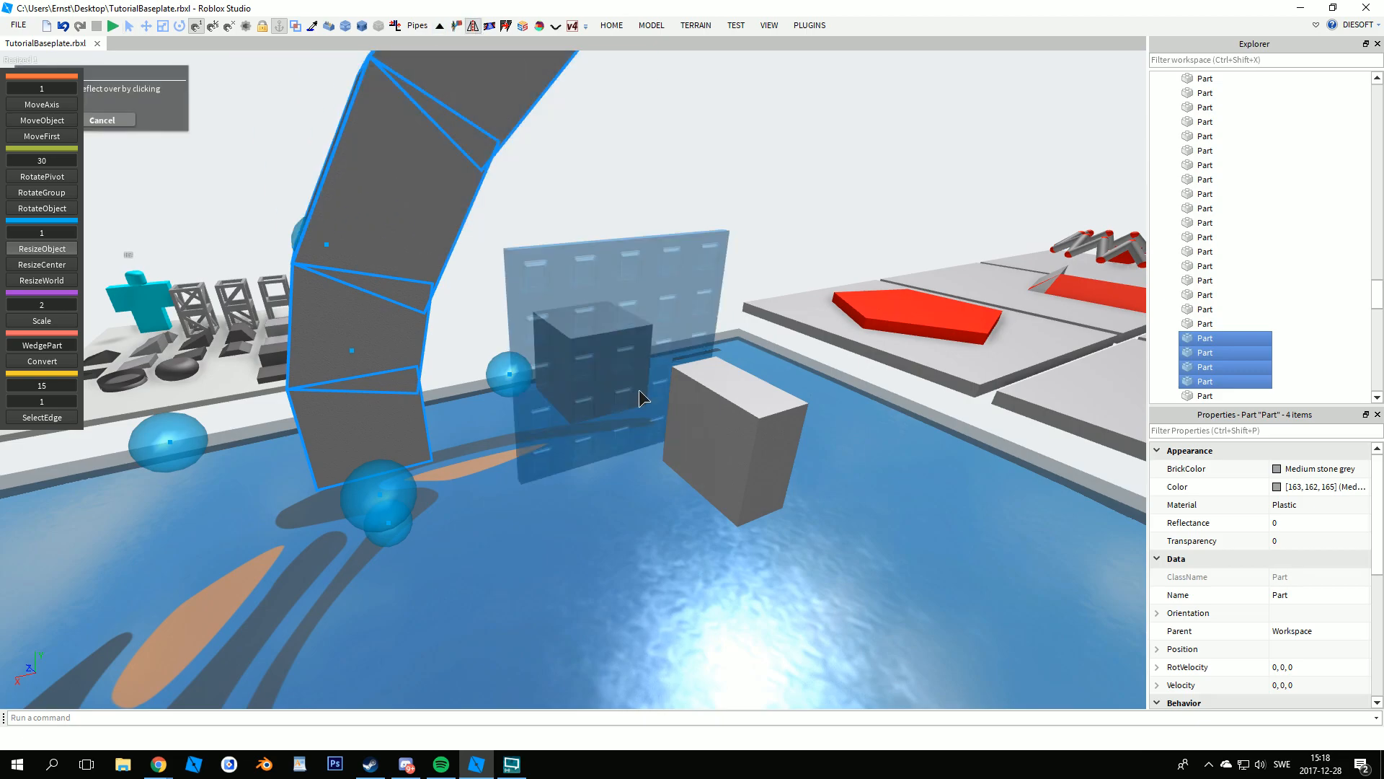
click(687, 417)
right_drag(679, 407, 652, 378)
key(s)
click(720, 553)
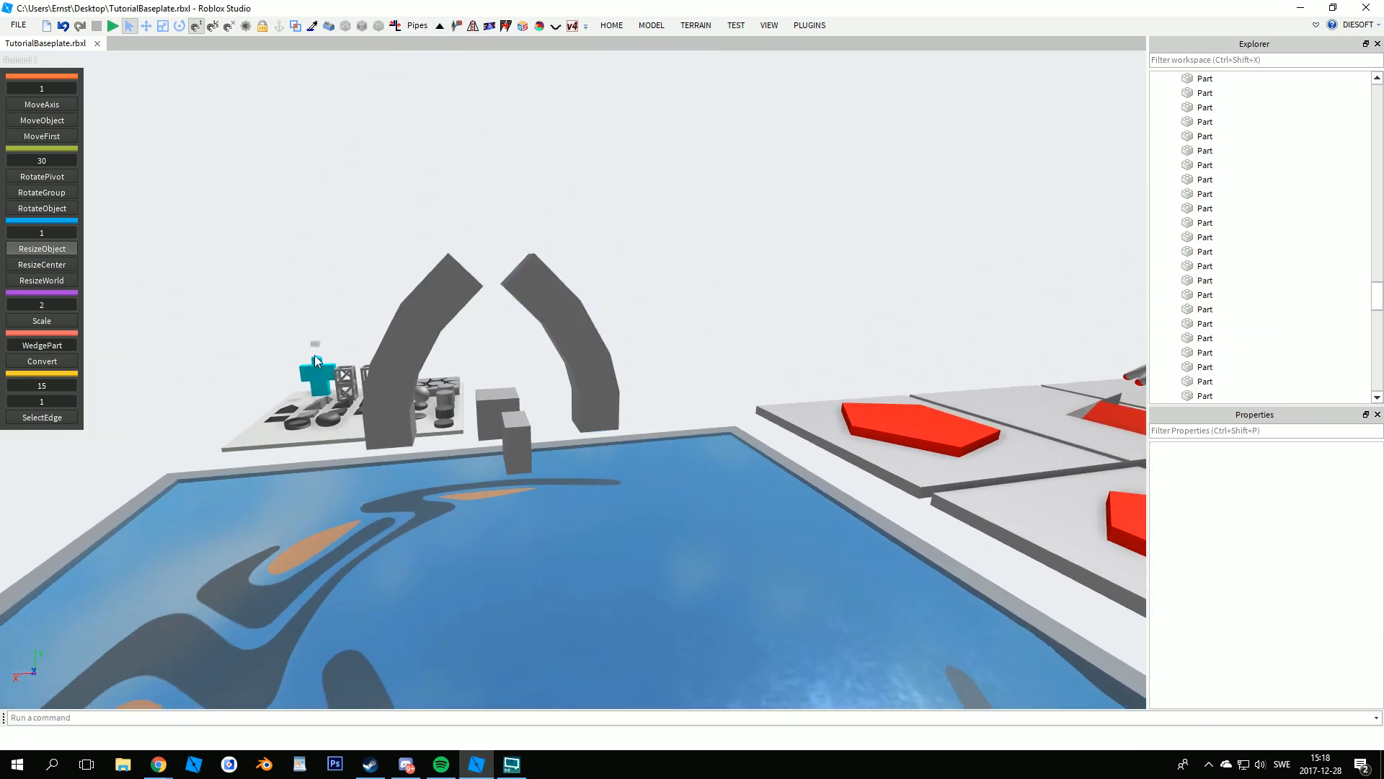
- Join the facing end faces of the two top blocks with the ButtJoint resize method to close the pointed arch
key(w)
key(d)
right_drag(584, 278, 575, 284)
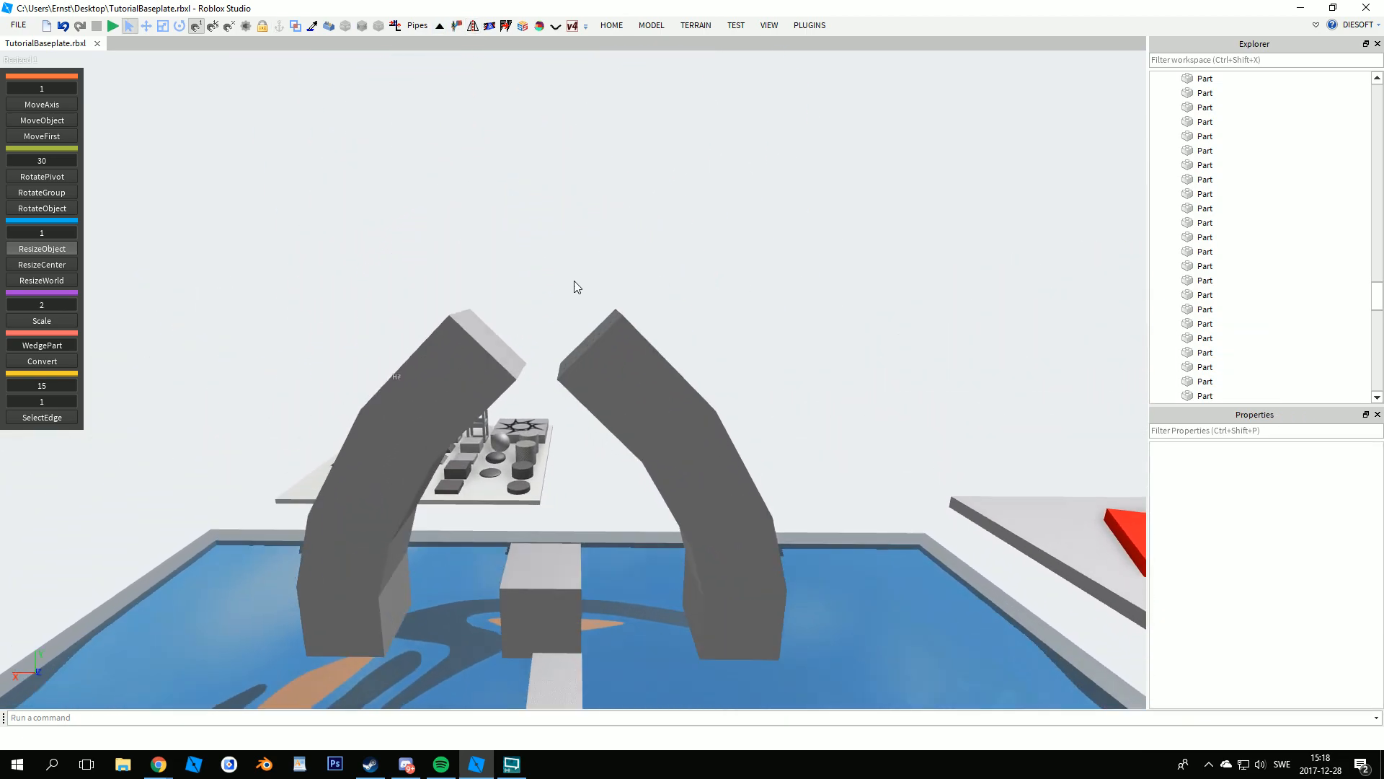
click(396, 27)
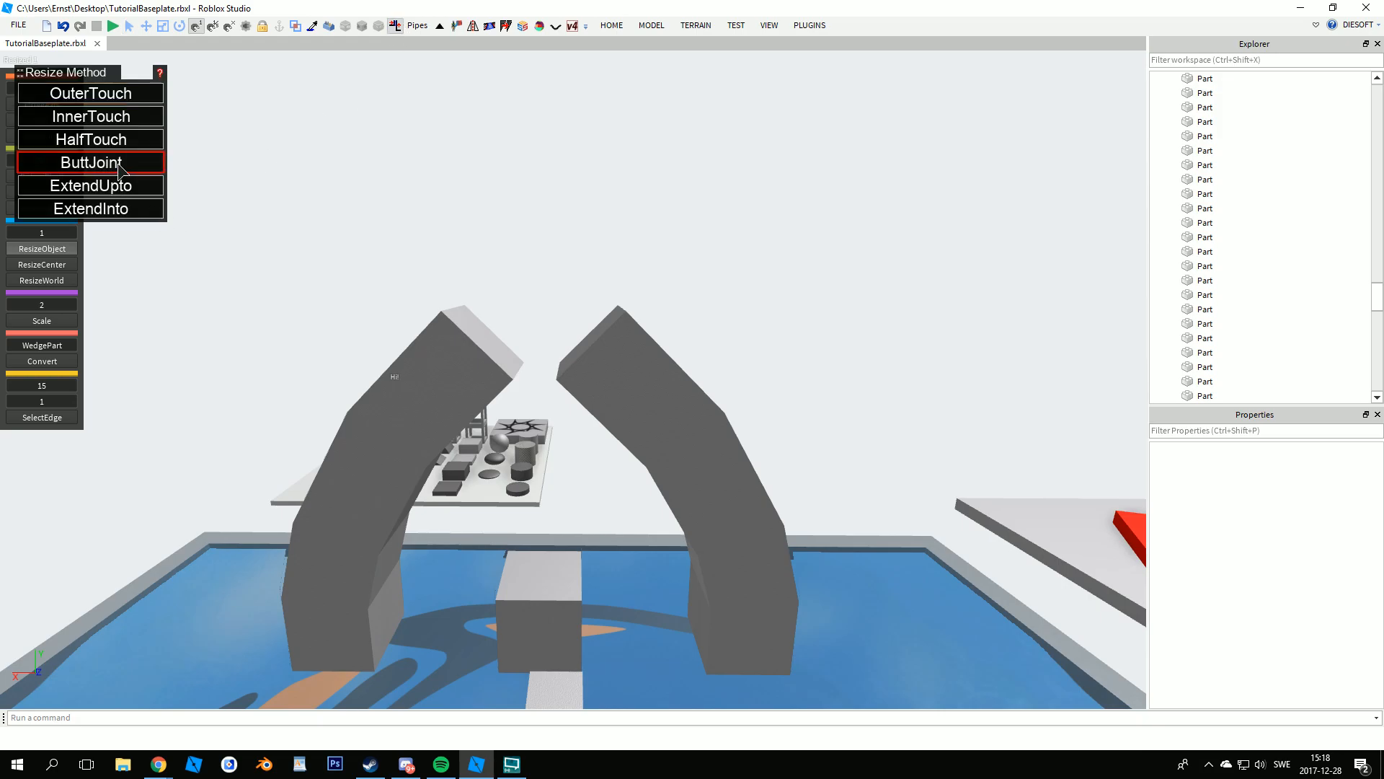
key(e)
right_drag(534, 228, 534, 235)
key(w)
click(728, 476)
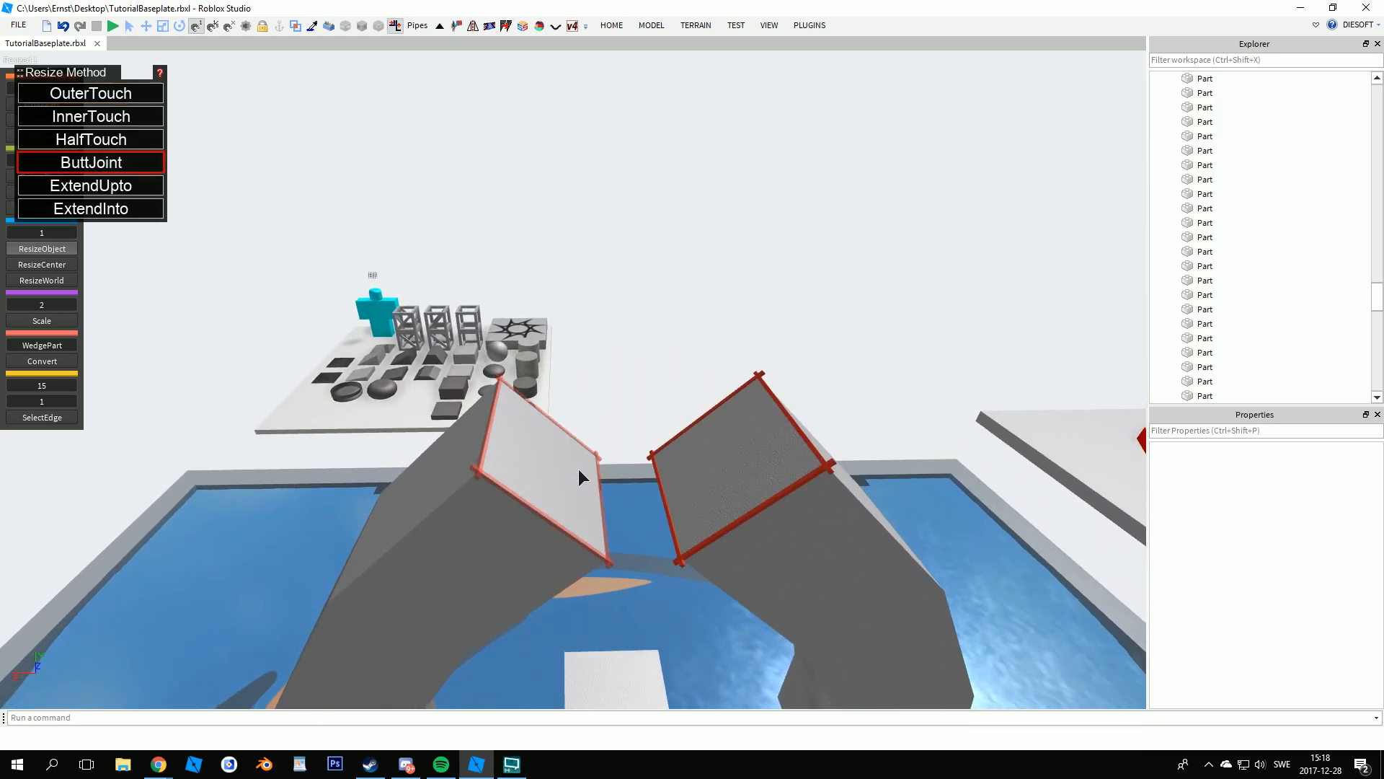
click(578, 469)
- Leave the resize tool and select the two long blocks that meet at the arch's peak
key(ctrl+1)
click(776, 525)
ctrl+click(706, 465)
right_drag(905, 533, 906, 525)
key(s)
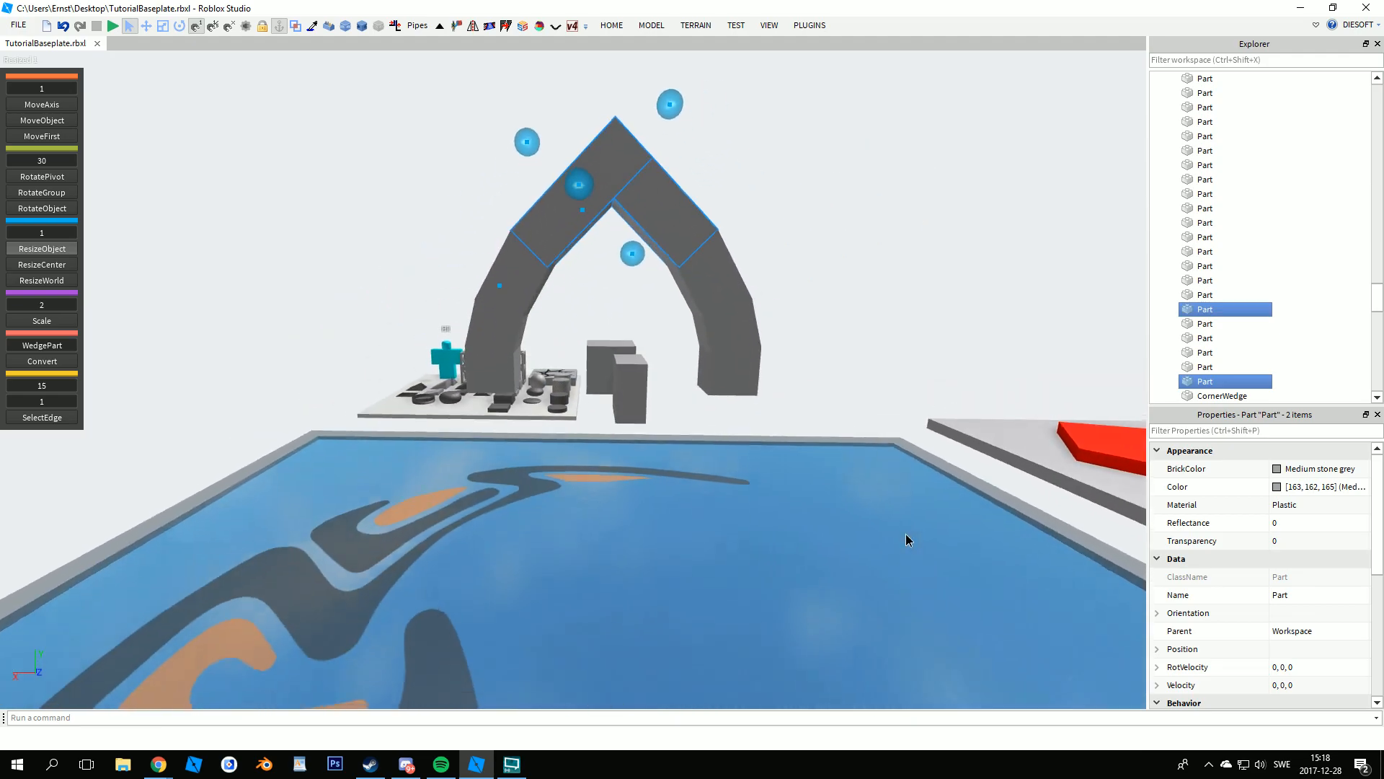
- Undo the ButtJoint connection between the two long blocks at the pointed arch's peak
key(q)
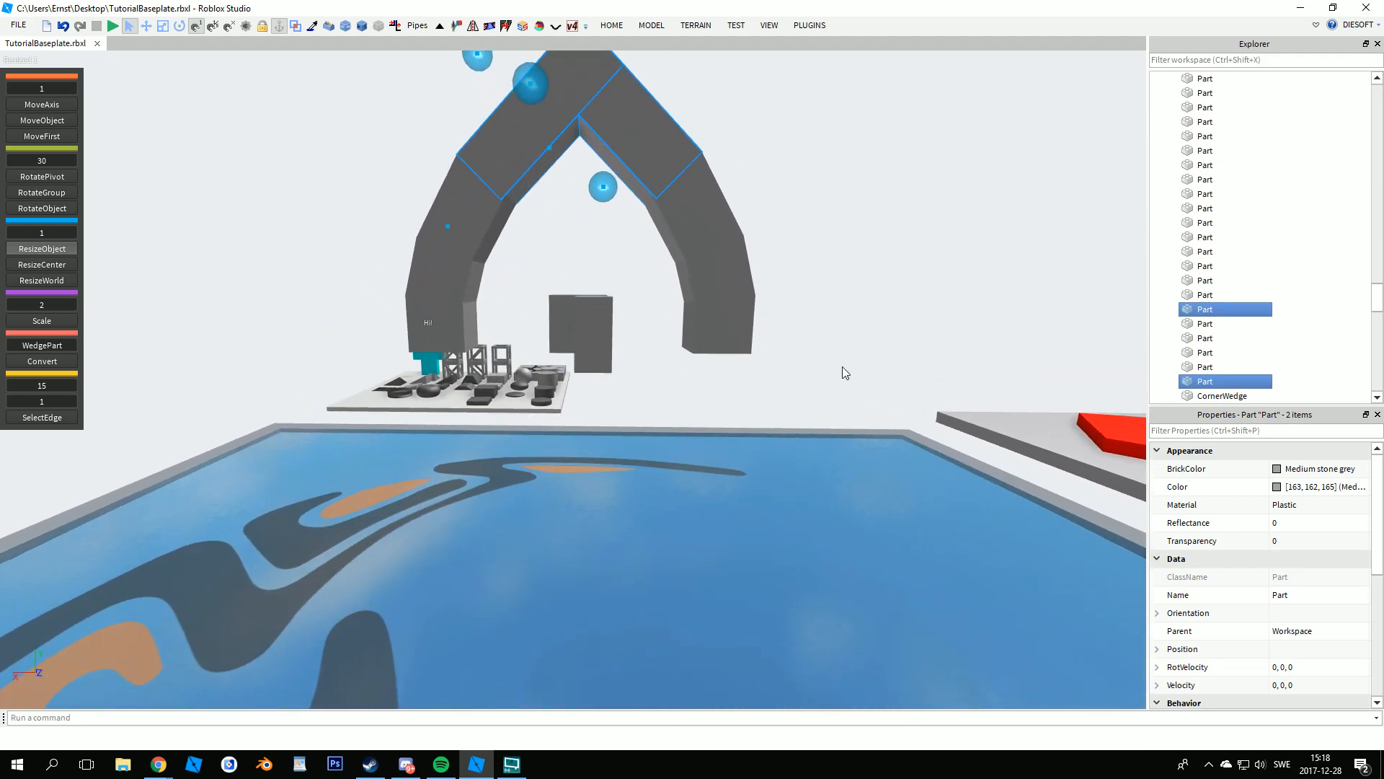
key(e)
click(815, 306)
click(595, 375)
key(n)
drag(633, 281, 607, 290)
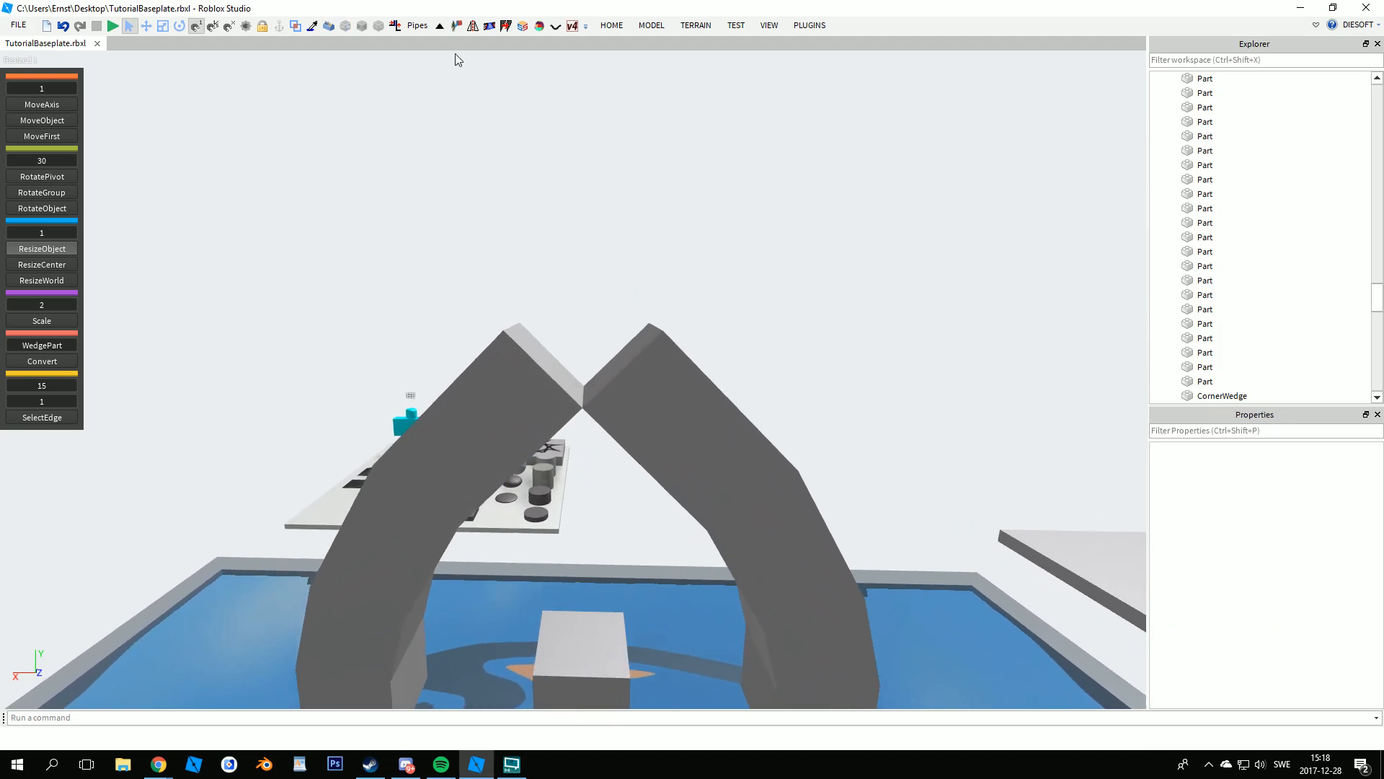
- Join the facing end faces of the arch's two top blocks with the OuterTouch resize method
click(395, 25)
key(e)
right_drag(558, 241, 560, 289)
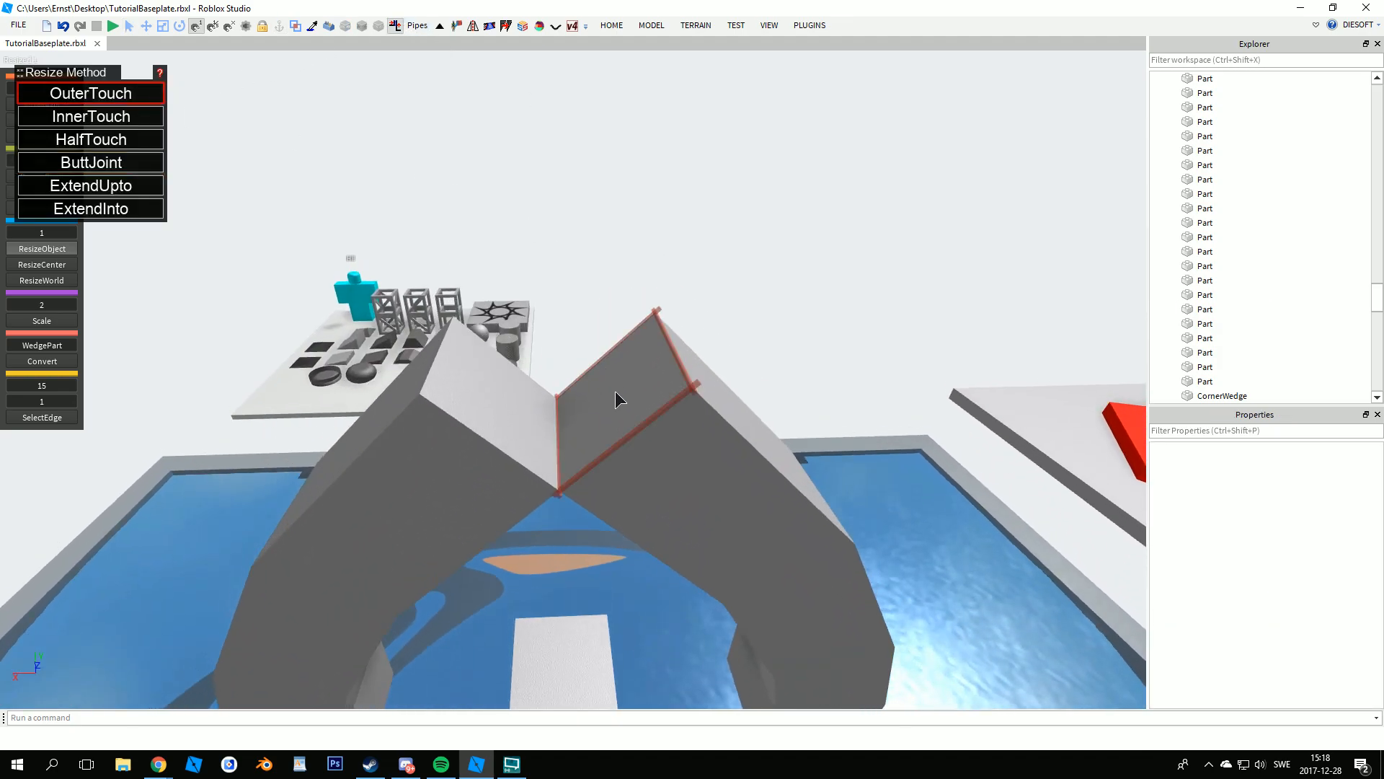
click(618, 399)
click(503, 400)
key(ctrl+1)
- Select both long top blocks and examine how they overlap at the arch's peak
click(661, 442)
ctrl+click(467, 468)
right_drag(466, 467, 463, 436)
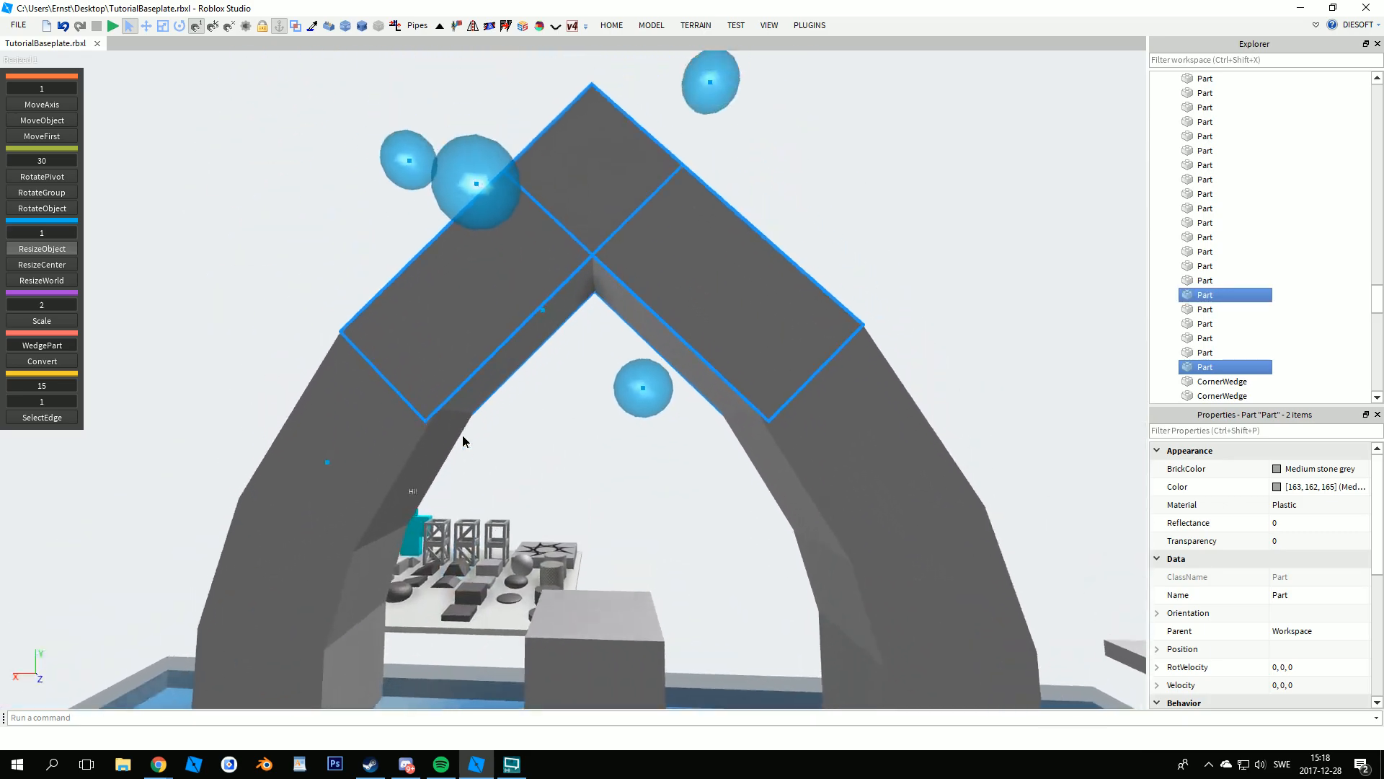
scroll(463, 437, down, 3)
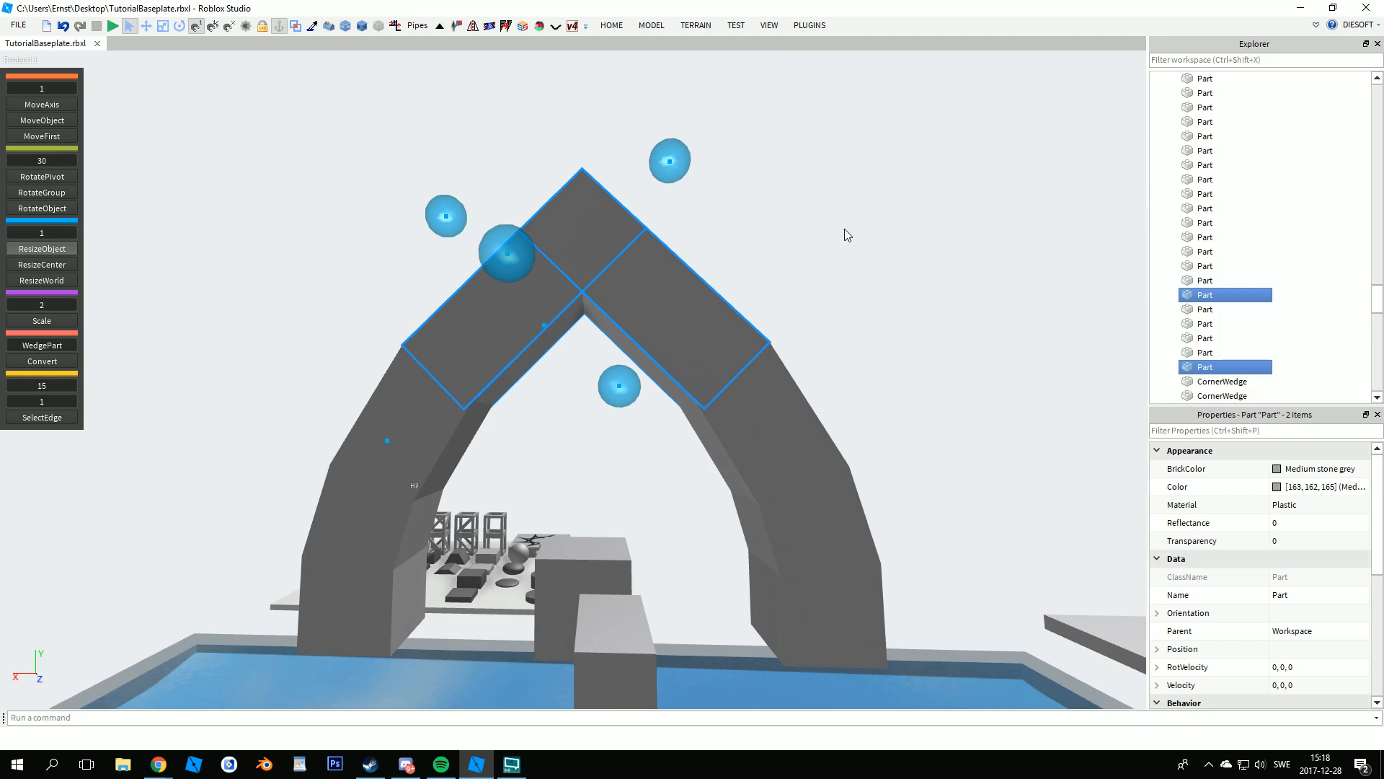
key(e)
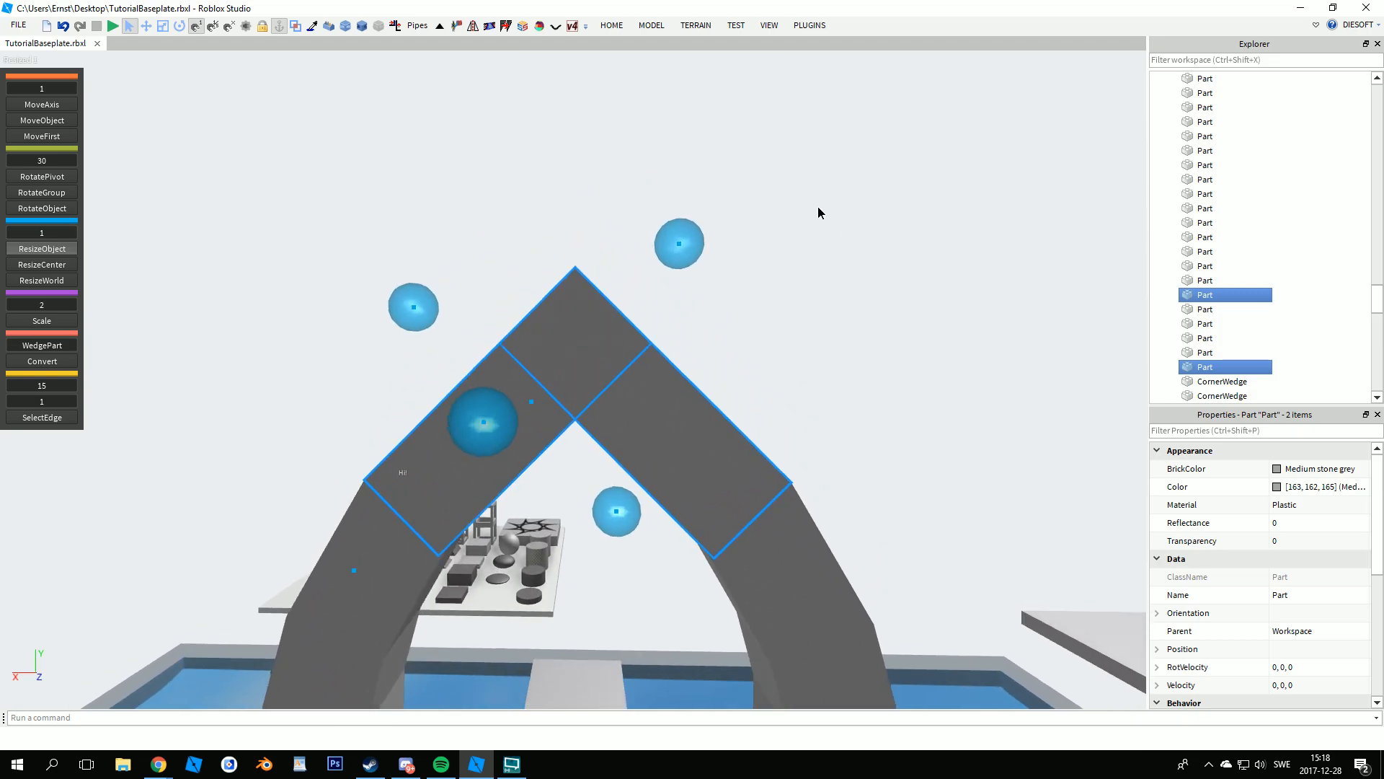
right_drag(818, 206, 815, 241)
scroll(815, 242, up, 2)
click(790, 438)
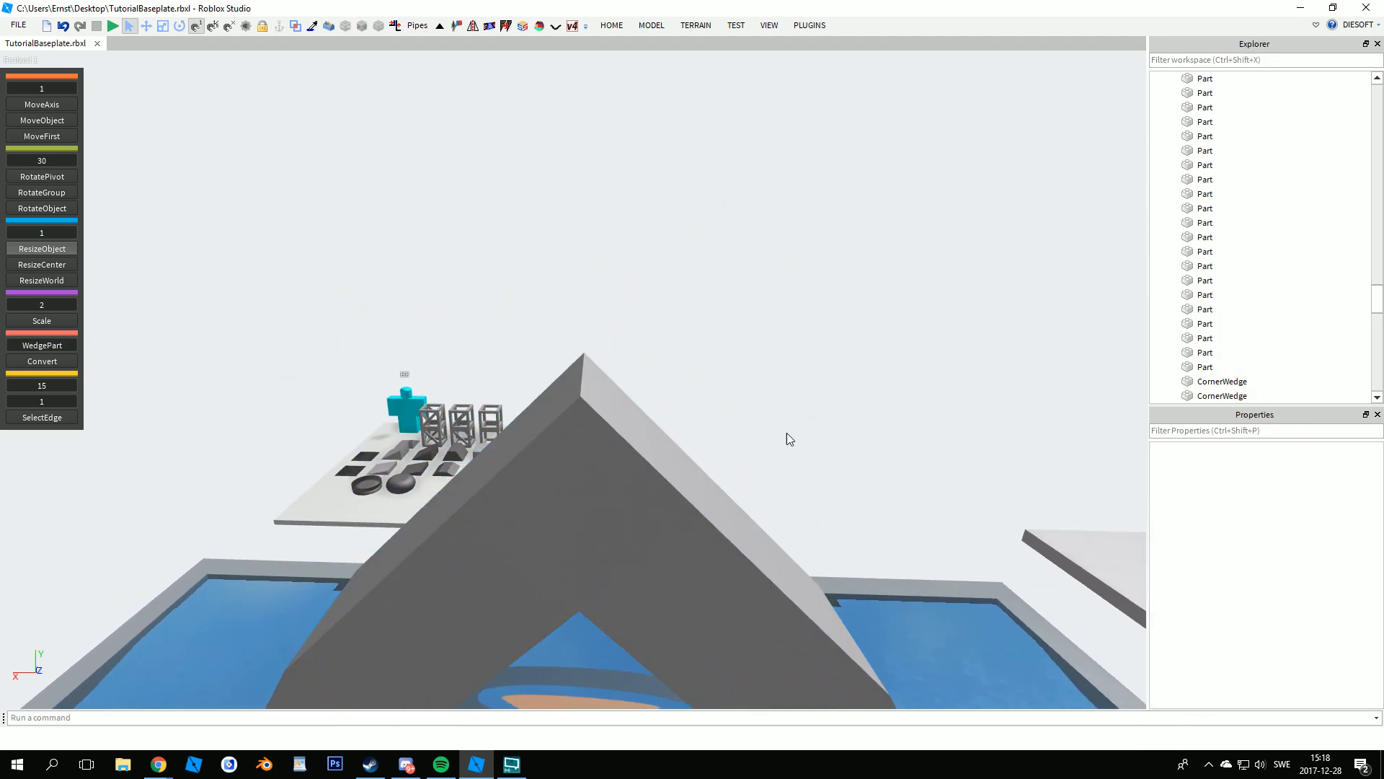
- Set the BrickColor of the right-hand long block at the arch's peak to a bright blue
click(730, 556)
click(1297, 469)
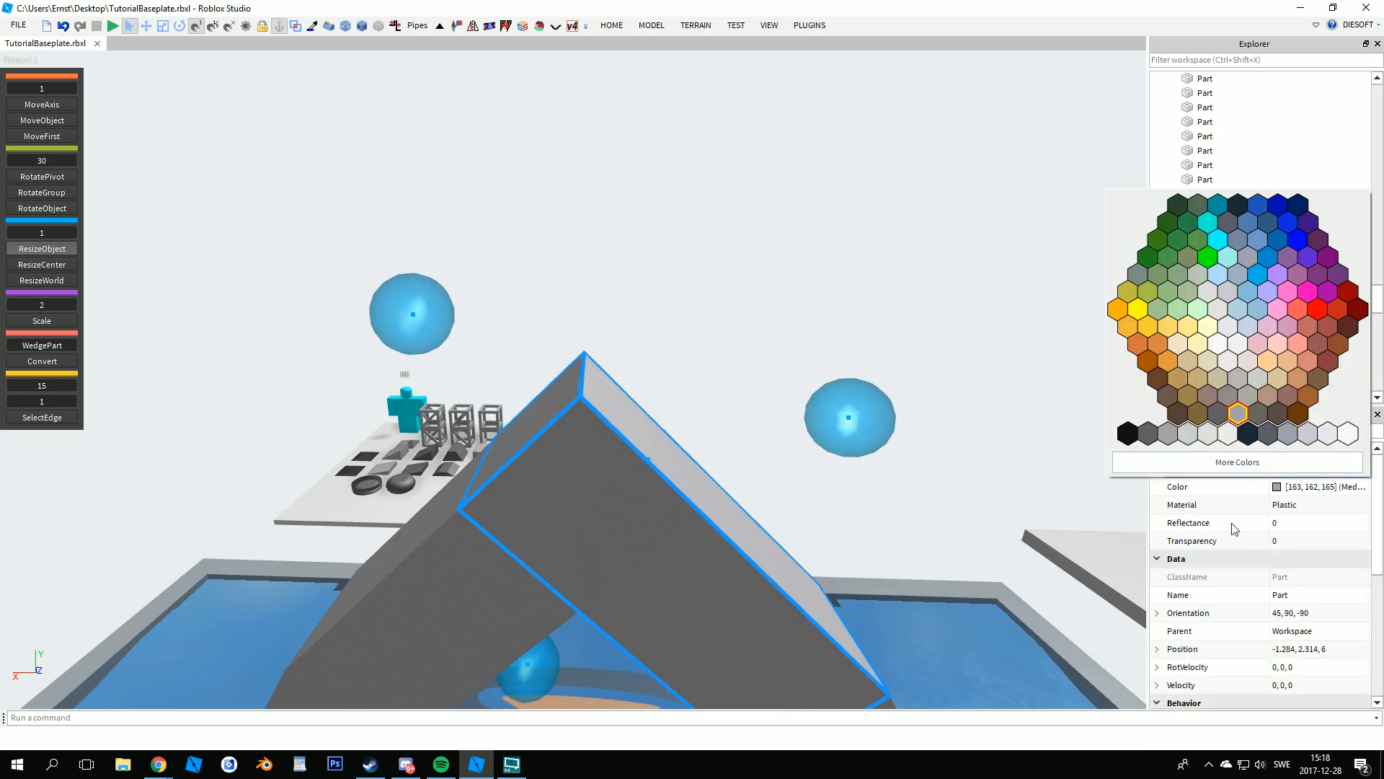
click(1253, 279)
click(799, 233)
- Examine the overlap at the peak between the blue block and the grey block from several sides
key(e)
right_drag(799, 233, 794, 232)
click(406, 218)
right_drag(430, 195, 574, 96)
drag(597, 149, 504, 231)
click(682, 216)
key(e)
right_drag(682, 216, 730, 200)
key(a)
right_drag(925, 197, 933, 199)
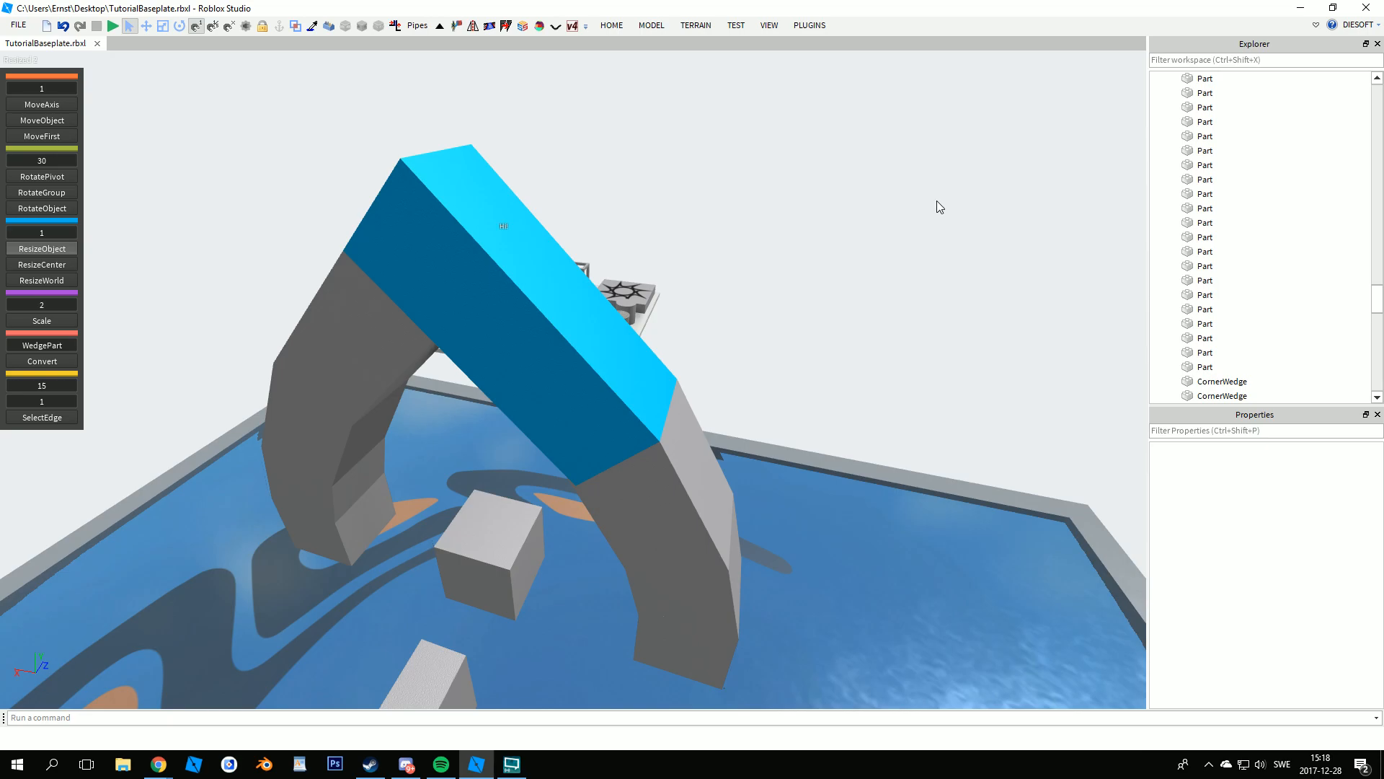
key(a)
right_drag(938, 205, 939, 204)
right_drag(598, 494, 607, 495)
scroll(608, 494, down, 1)
scroll(607, 493, down, 3)
scroll(607, 495, up, 3)
scroll(607, 495, up, 3)
right_drag(964, 325, 965, 325)
right_drag(585, 499, 586, 499)
click(544, 331)
scroll(357, 374, down, 5)
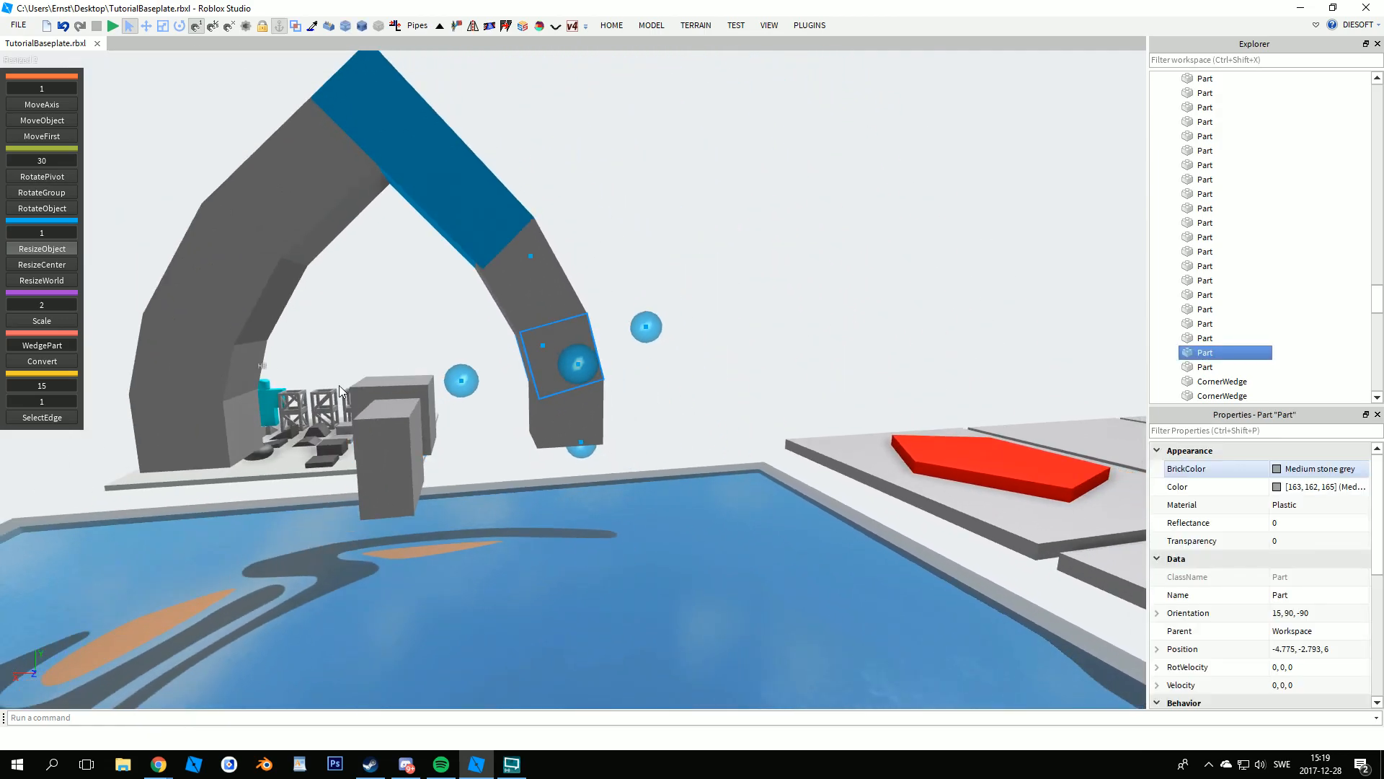
- Bring a wedge from the parts board to the front face of the lowest block on the arch's right leg
click(581, 632)
right_drag(581, 633, 588, 629)
scroll(560, 581, up, 10)
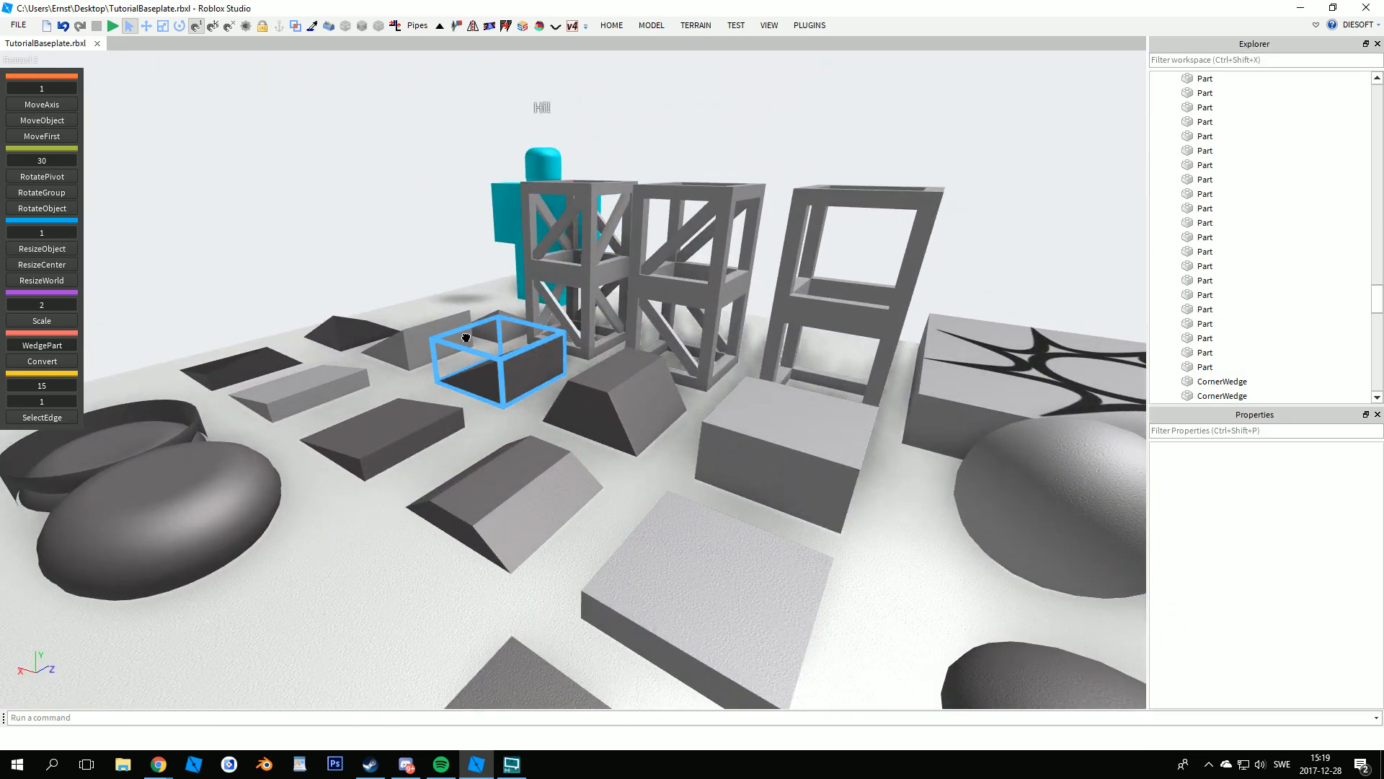
click(454, 350)
drag(437, 336, 583, 302)
scroll(501, 408, down, 10)
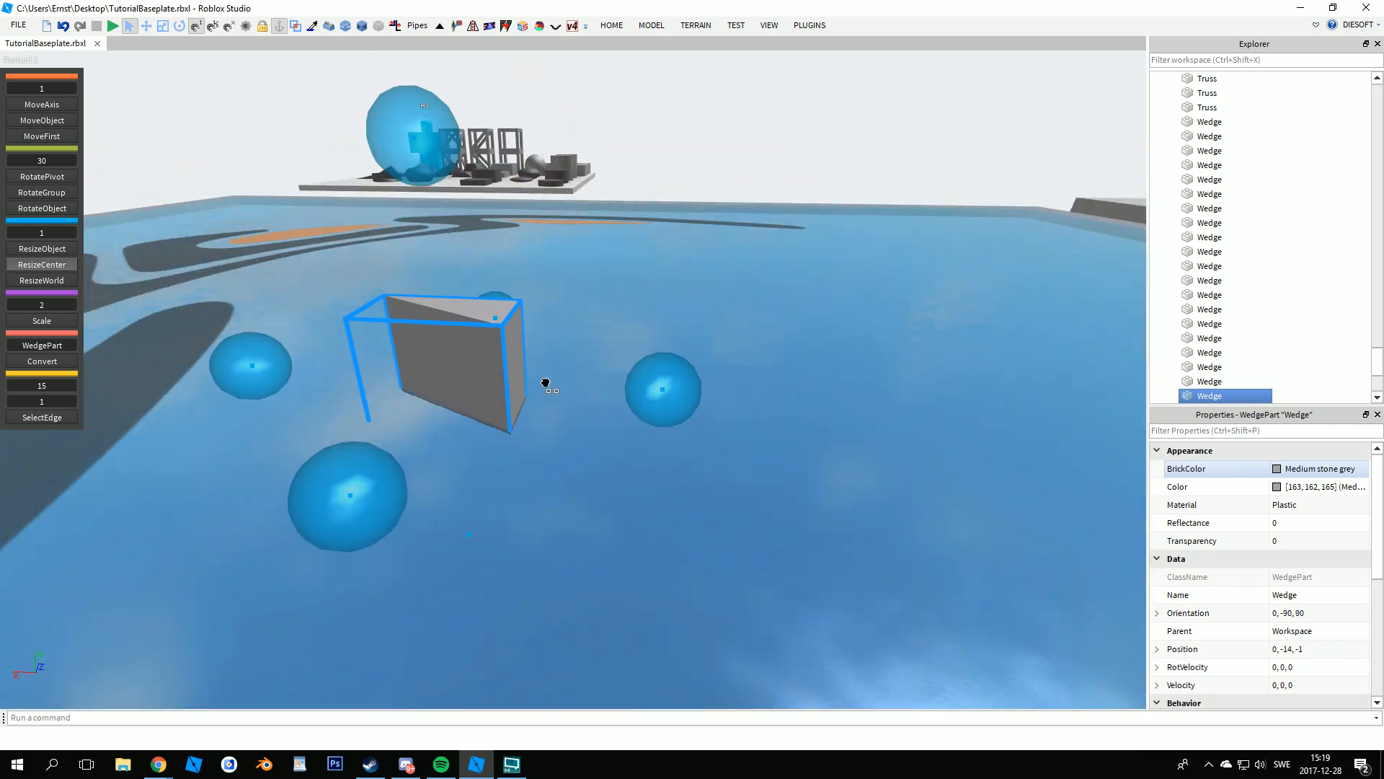
scroll(533, 339, down, 8)
right_drag(626, 316, 613, 328)
right_drag(633, 505, 617, 495)
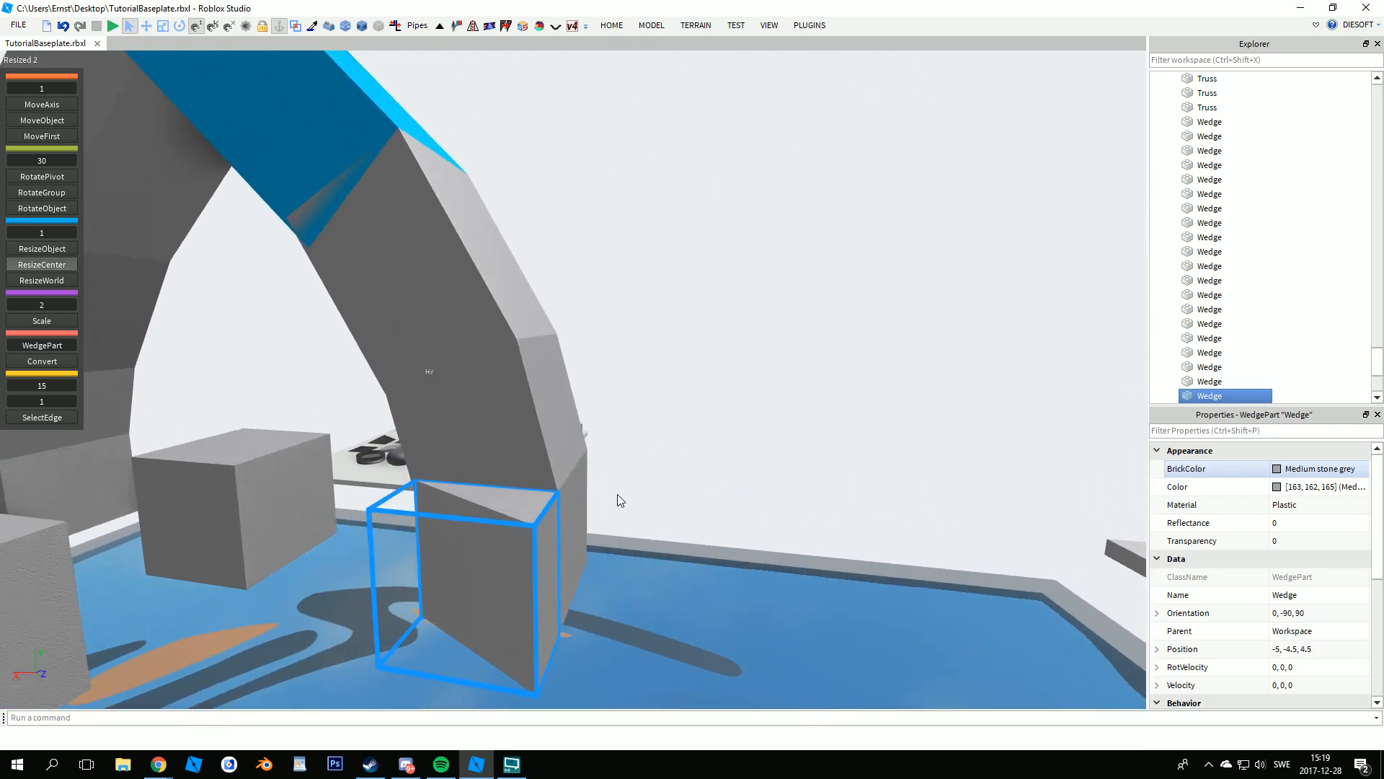
- Resize the wedge with ResizeObject to match the lowest block's front face
key(r)
key(q)
drag(470, 170, 485, 347)
click(694, 345)
key(w)
right_drag(694, 344, 696, 345)
- Place copies of the wedge on the front faces of the other three blocks of the arch's right half
click(605, 570)
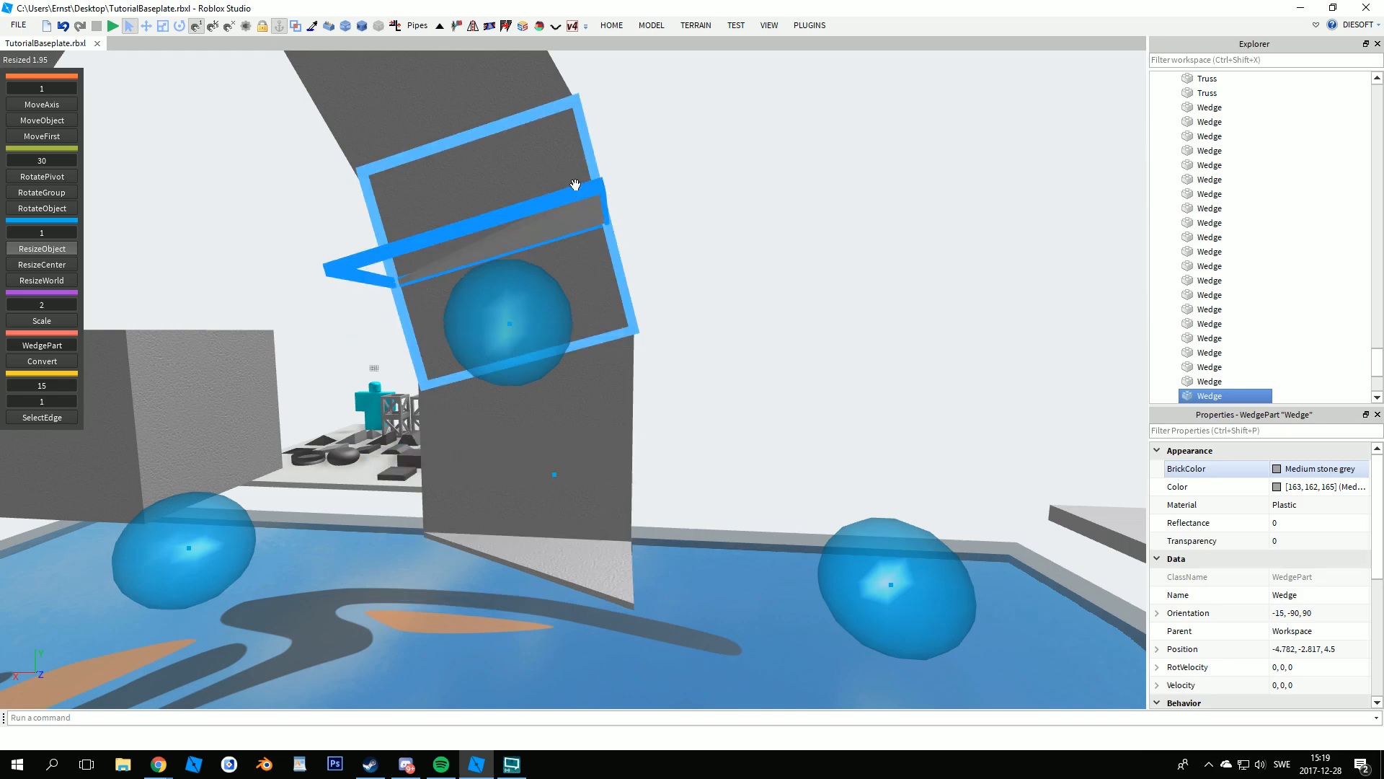
right_drag(574, 186, 590, 210)
key(e)
click(590, 210)
key(e)
key(s)
click(672, 417)
key(s)
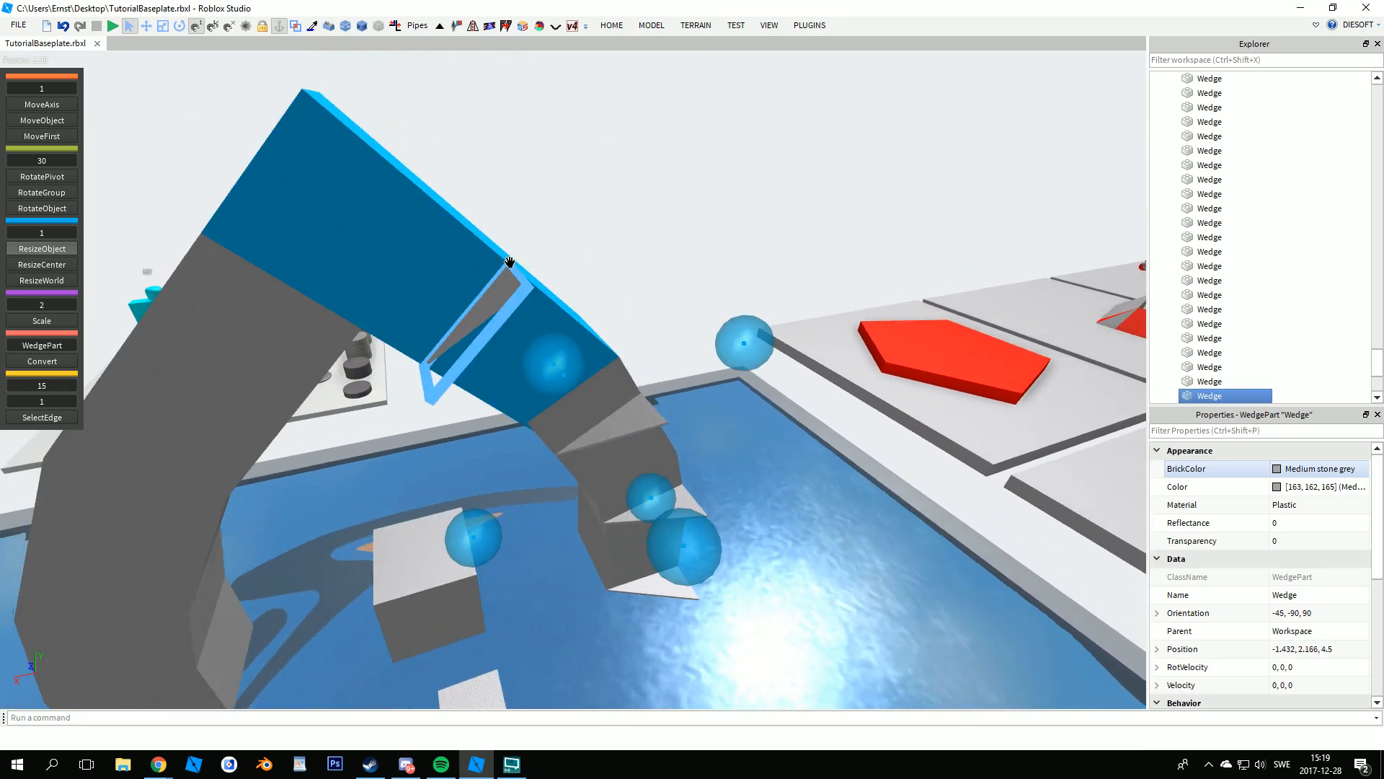
click(693, 265)
key(w)
key(s)
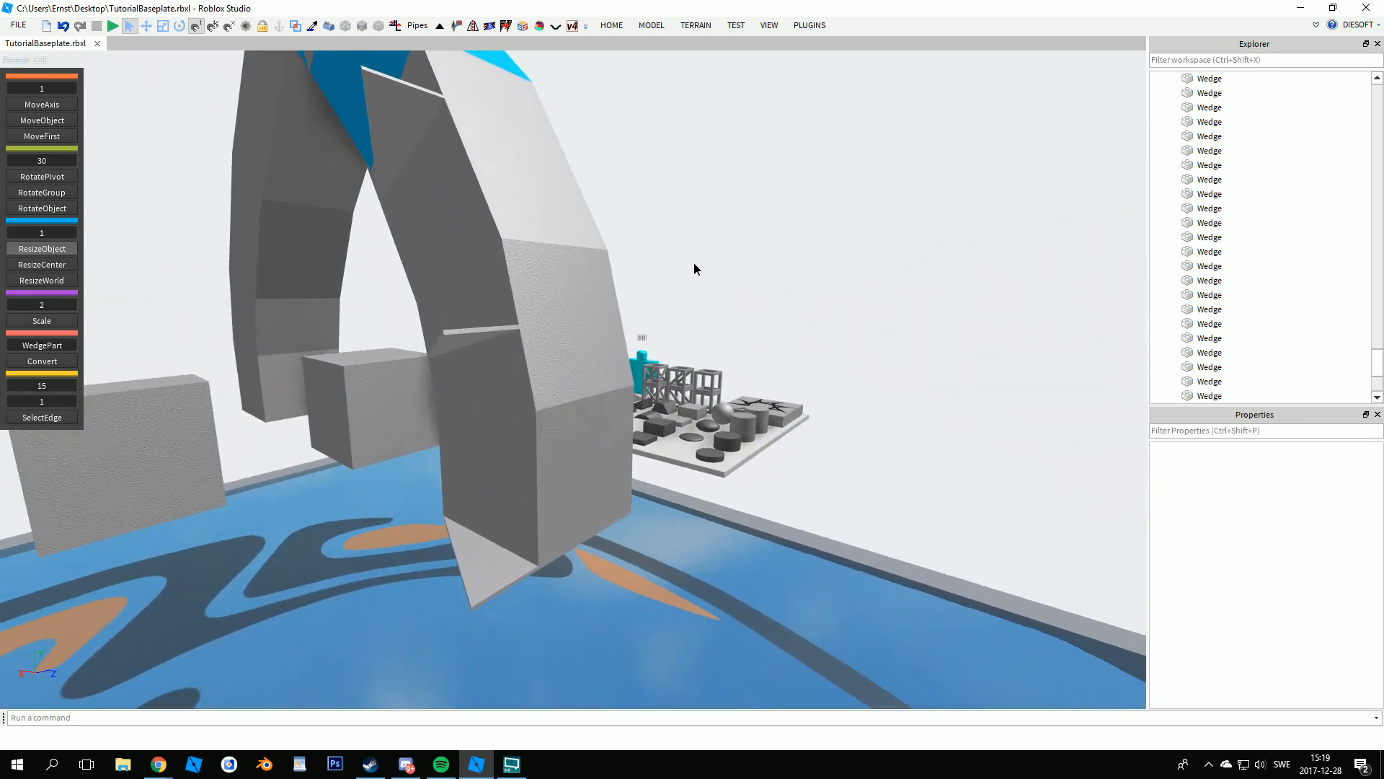
- Join the facing ends of the neighbouring wedges on the arch's right half with the OuterTouch resize method
click(395, 26)
key(w)
right_drag(557, 235, 607, 299)
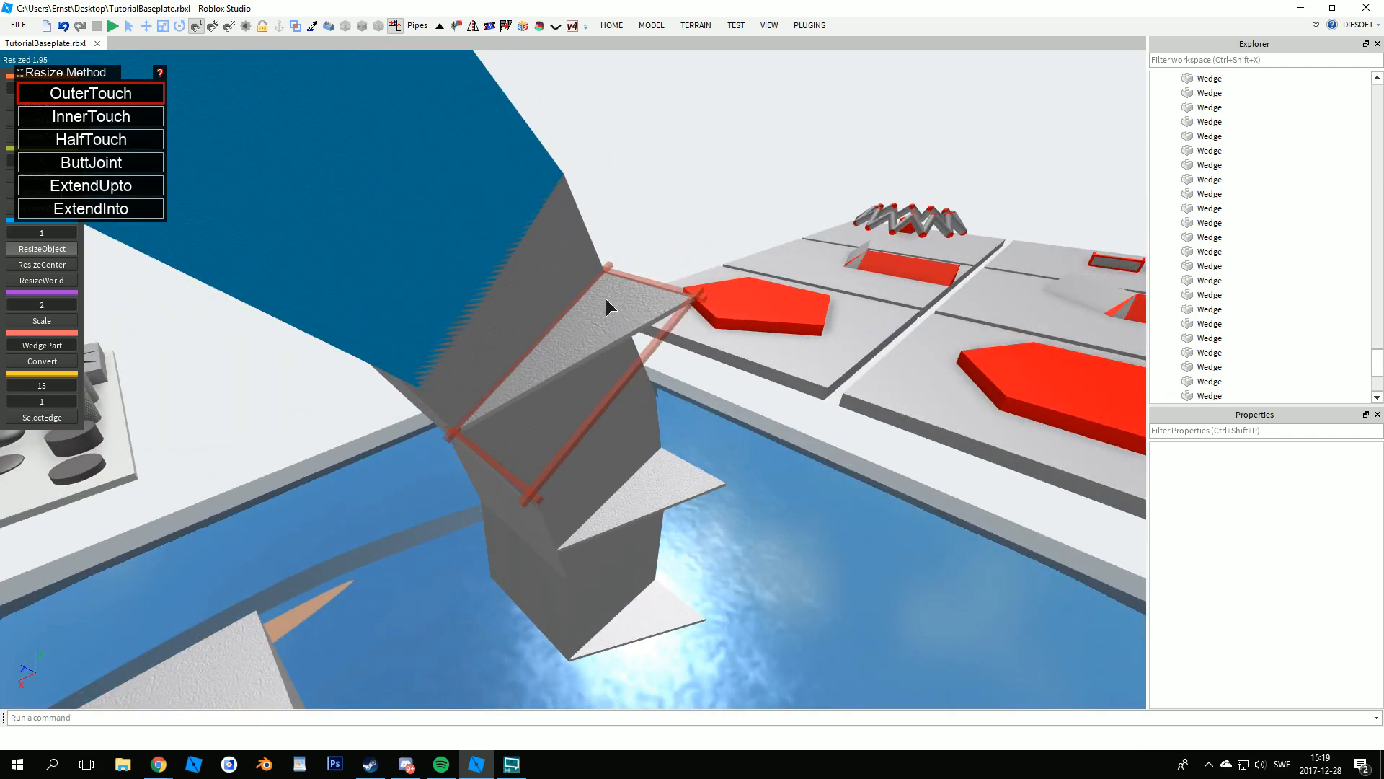
click(607, 299)
click(587, 401)
right_drag(586, 400, 734, 325)
click(738, 336)
click(769, 322)
click(641, 377)
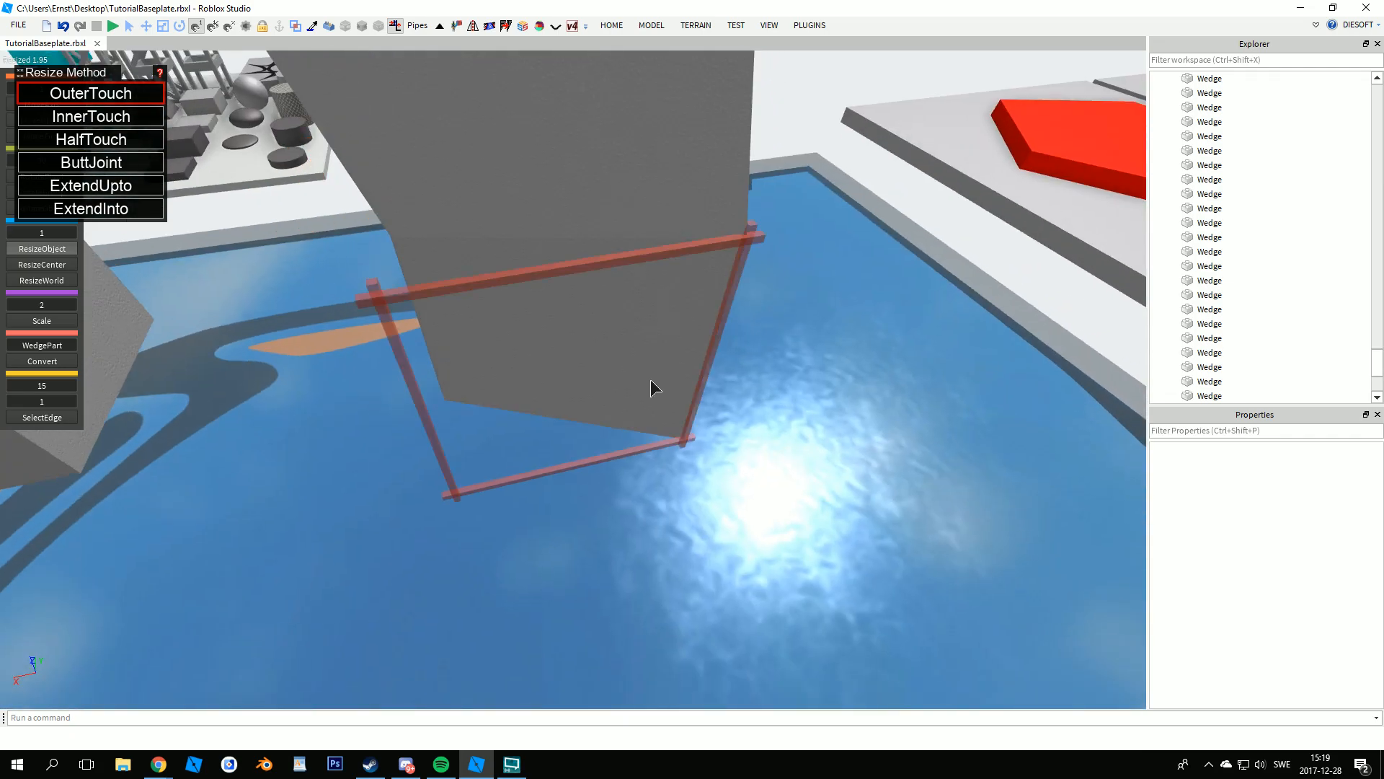
right_drag(642, 378, 838, 359)
key(s)
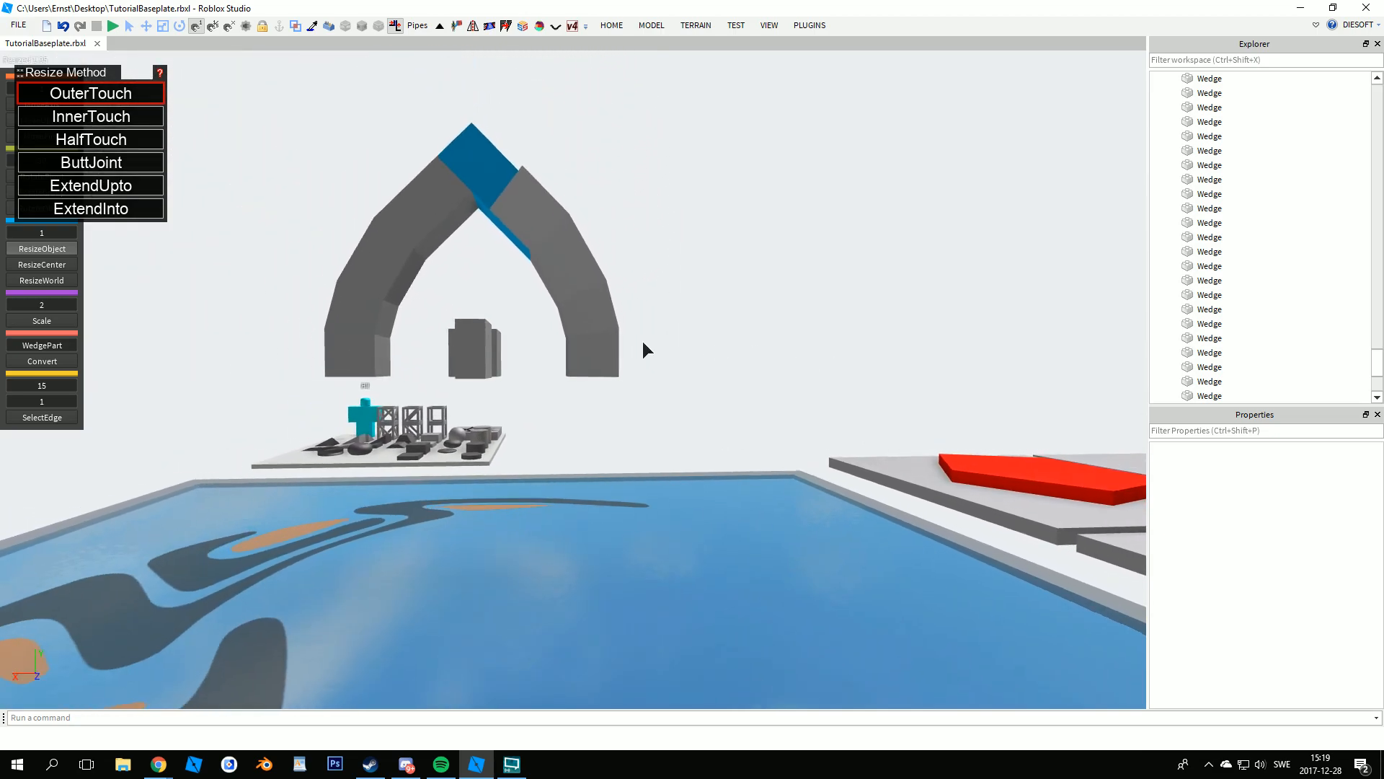
- Select the wedges on the arch's right half and mirror them across the arch's centre plane onto the left half
scroll(588, 288, up, 1)
key(ctrl+1)
click(520, 199)
ctrl+click(568, 254)
ctrl+click(596, 364)
right_drag(597, 364, 460, 59)
key(w)
click(472, 27)
click(765, 415)
key(ctrl+1)
key(s)
right_drag(766, 415, 746, 463)
click(739, 469)
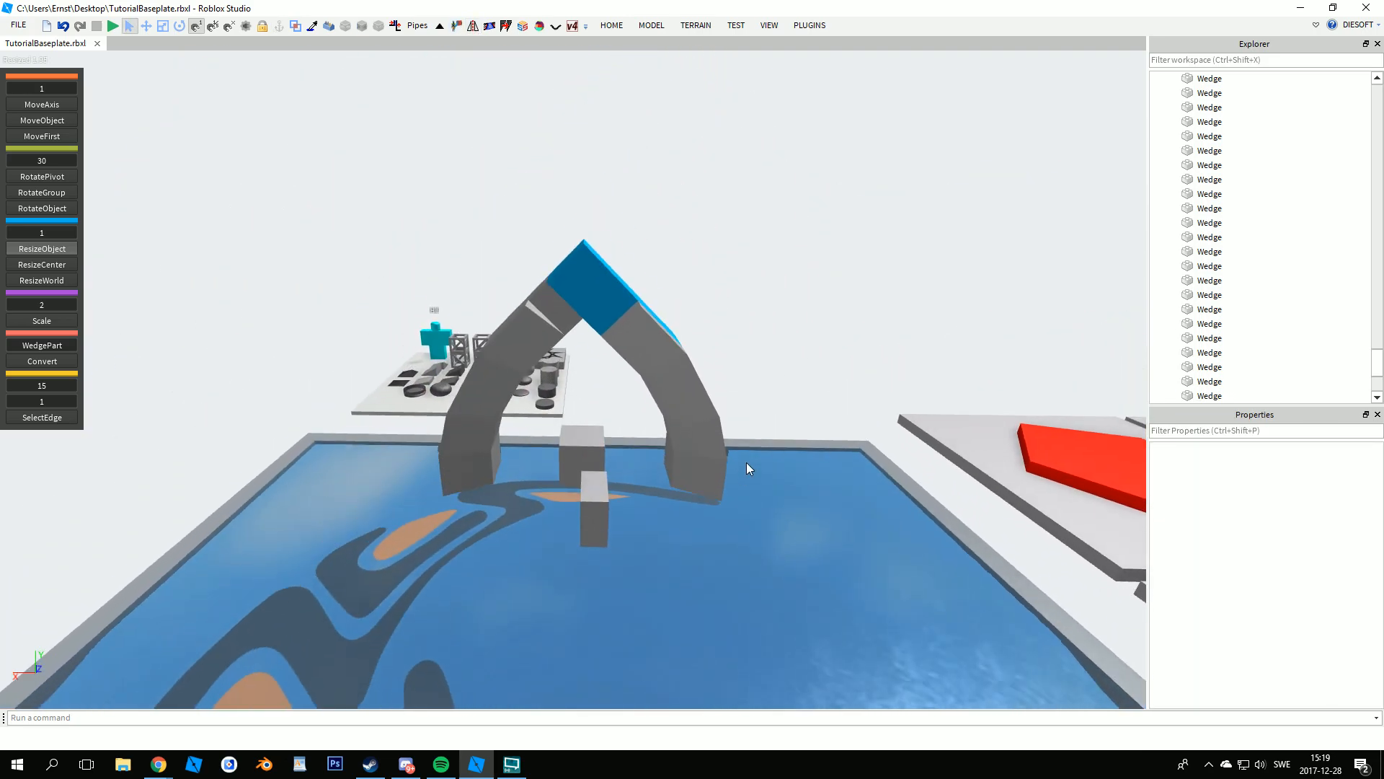
- Join the facing end faces of the two top wedges with the OuterTouch resize method so they meet at the peak
scroll(747, 469, up, 5)
right_drag(735, 538, 647, 333)
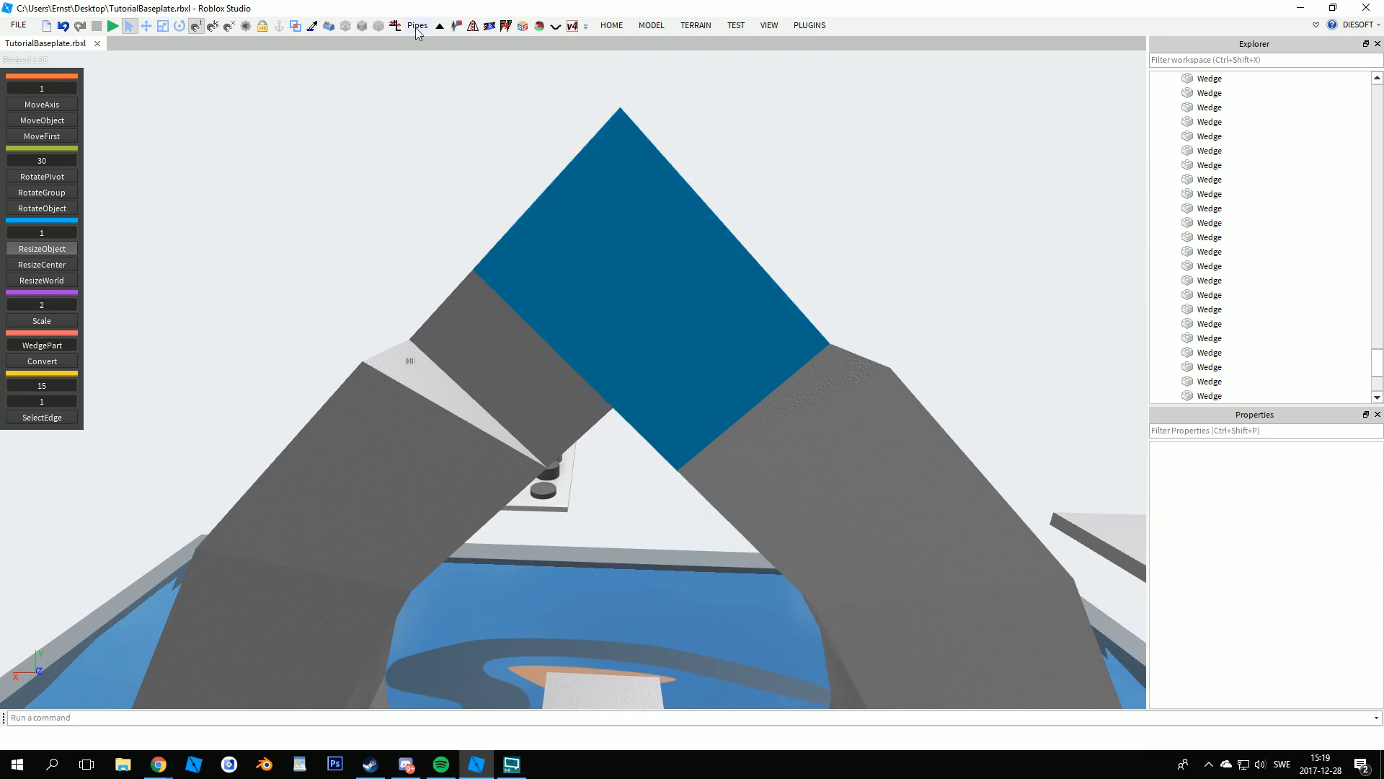
click(393, 30)
right_drag(440, 303, 453, 333)
key(w)
click(403, 465)
right_drag(403, 465, 696, 350)
click(684, 279)
key(s)
right_drag(683, 280, 667, 296)
- Set the BrickColor of the right-hand top wedge to Really red
key(ctrl+1)
click(687, 358)
click(1319, 469)
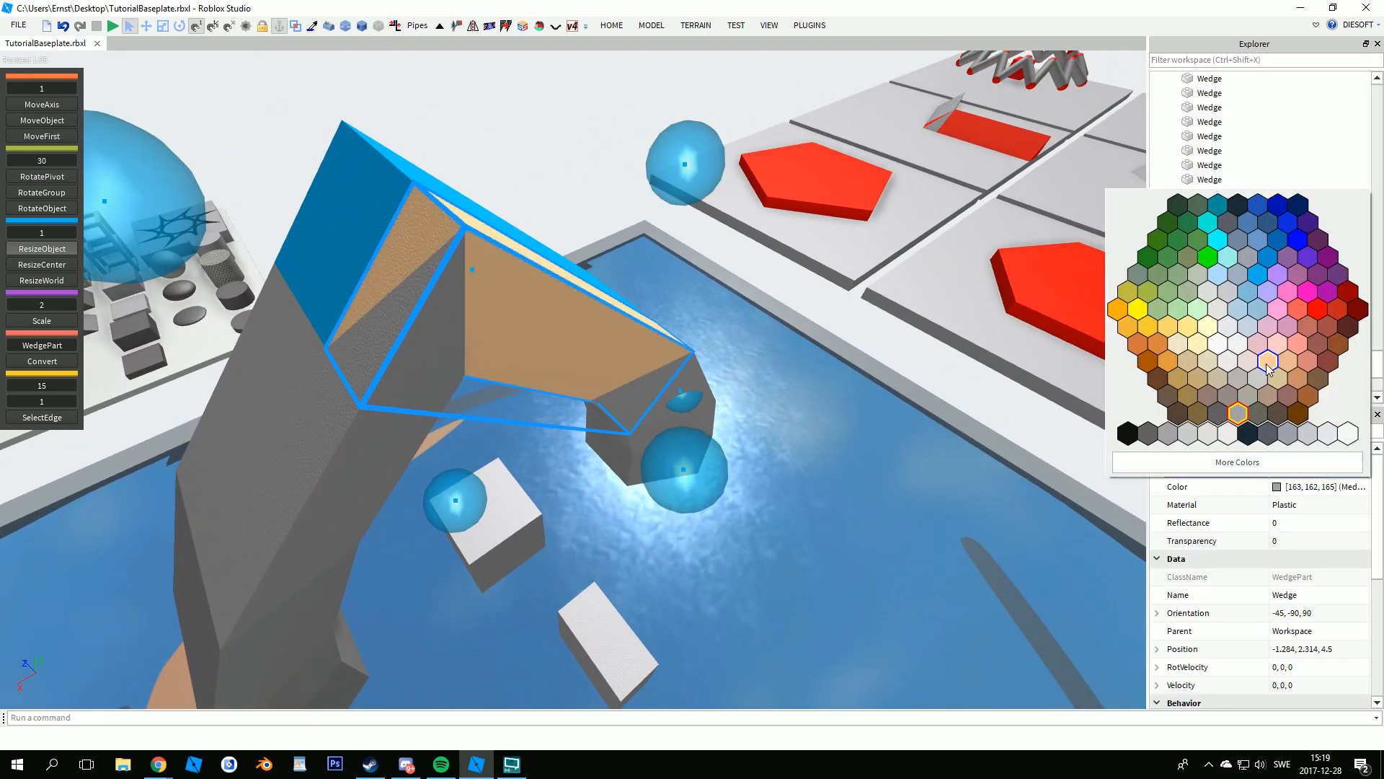
click(1263, 360)
click(883, 590)
- Shorten the red top wedge and its grey counterpart with ResizeObject to open a square gap at the peak
key(a)
right_drag(883, 591, 868, 566)
key(d)
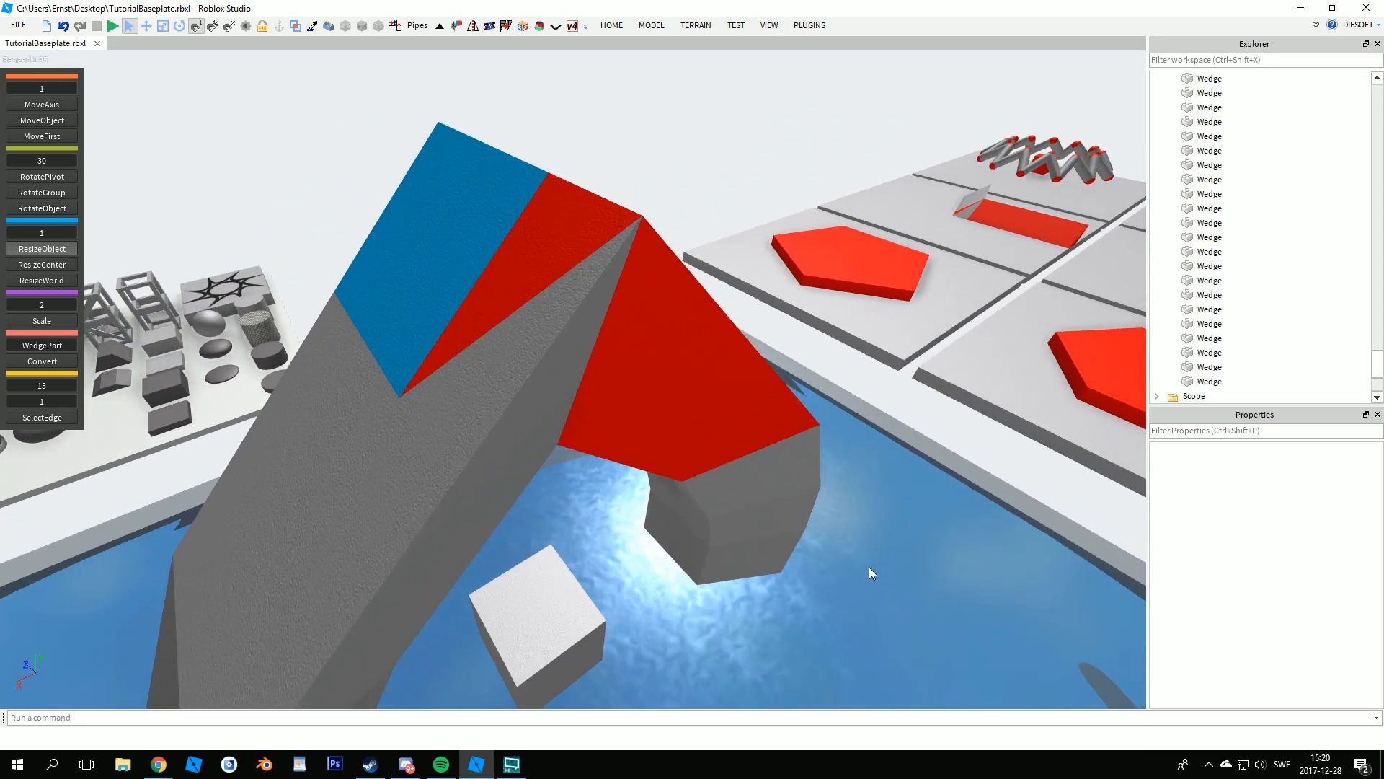
key(d)
right_drag(864, 577, 683, 469)
key(d)
click(683, 469)
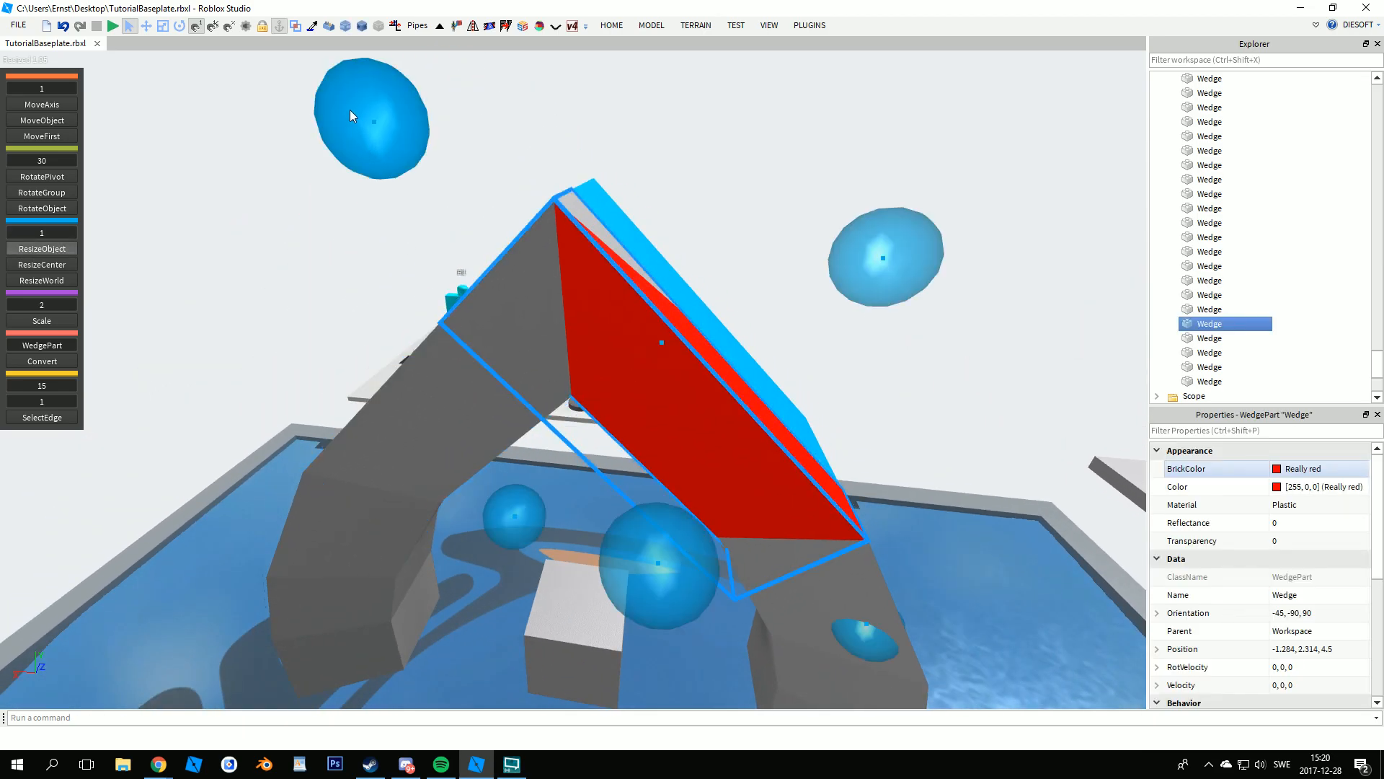
drag(412, 201, 459, 261)
click(505, 288)
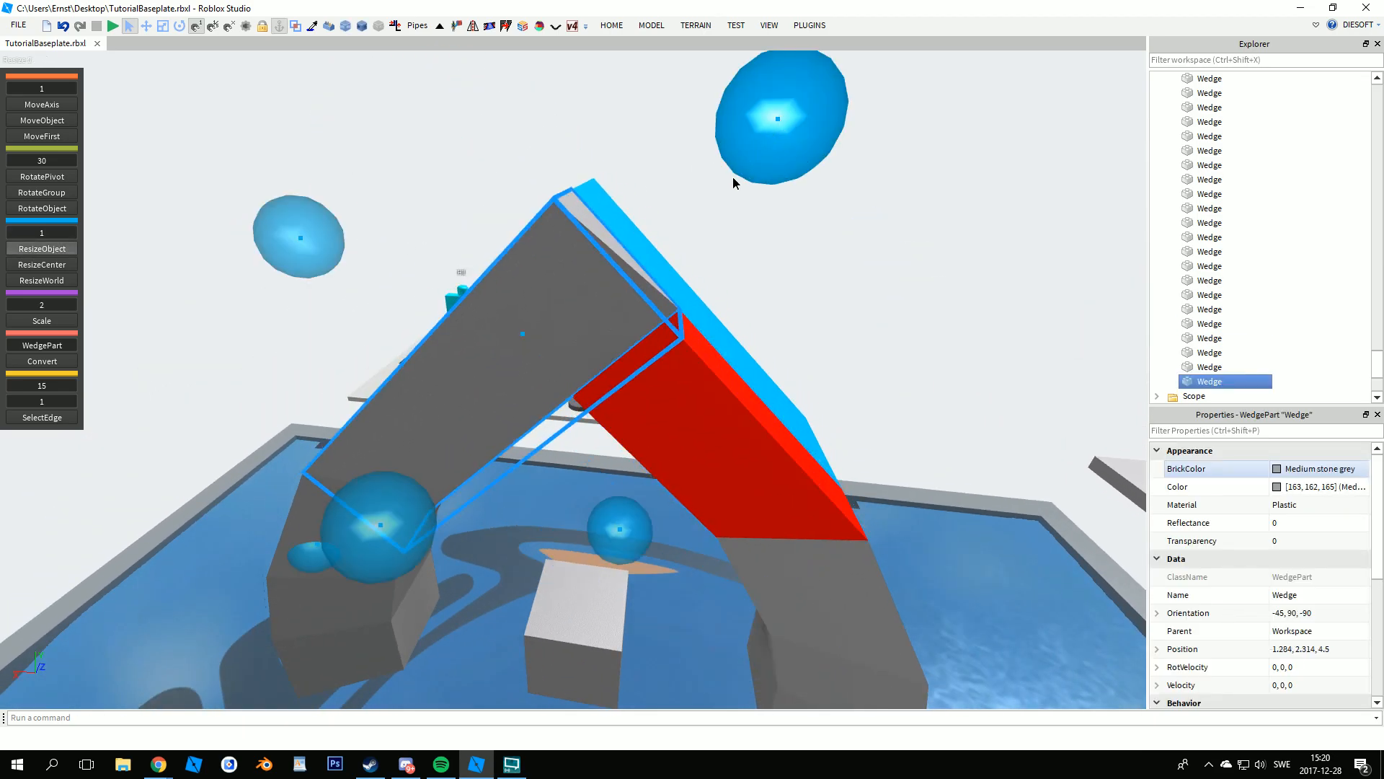
drag(743, 164, 635, 268)
click(338, 206)
- Bring a corner wedge from the parts board into the square gap at the arch's peak and rotate it there
key(w)
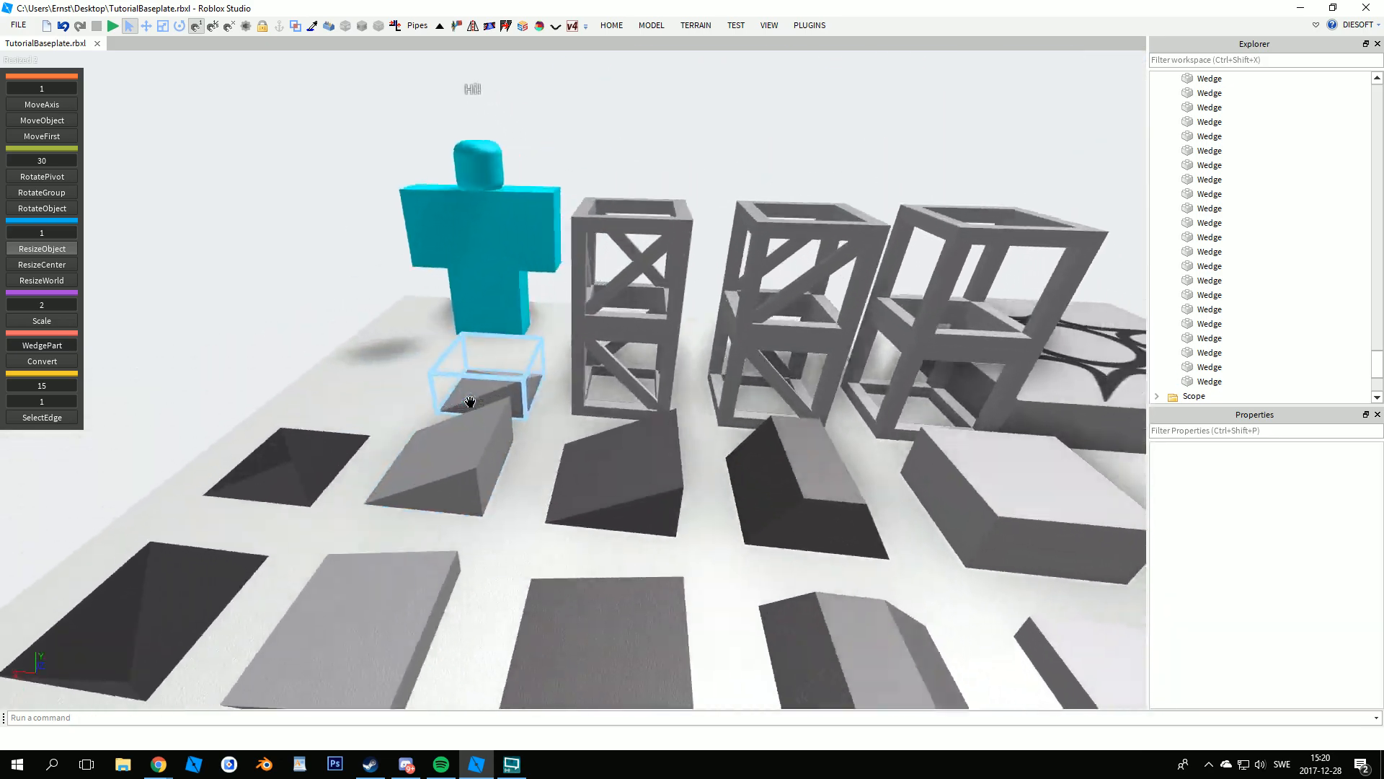
right_drag(470, 402, 498, 377)
drag(499, 376, 641, 574)
key(s)
right_drag(647, 574, 640, 575)
drag(646, 573, 523, 280)
key(ctrl+r)
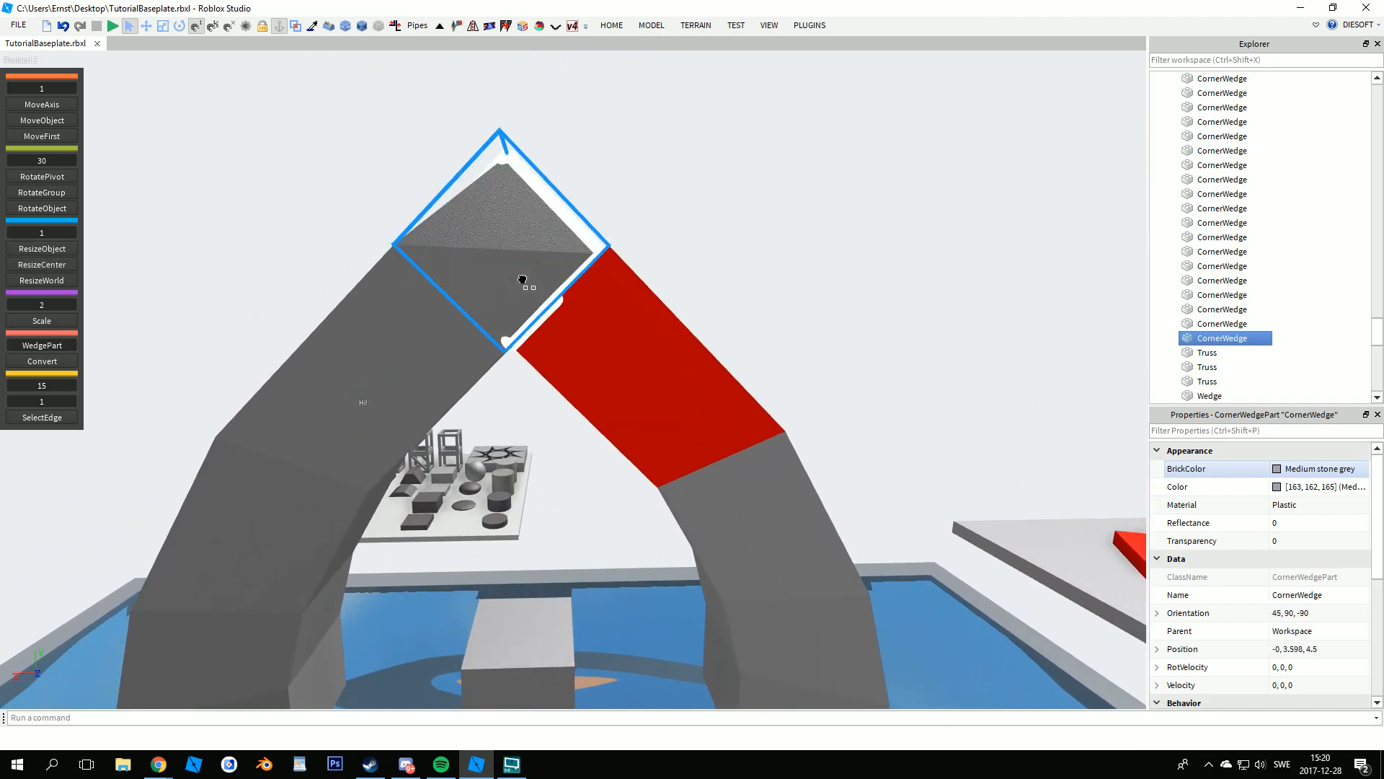
key(ctrl+r)
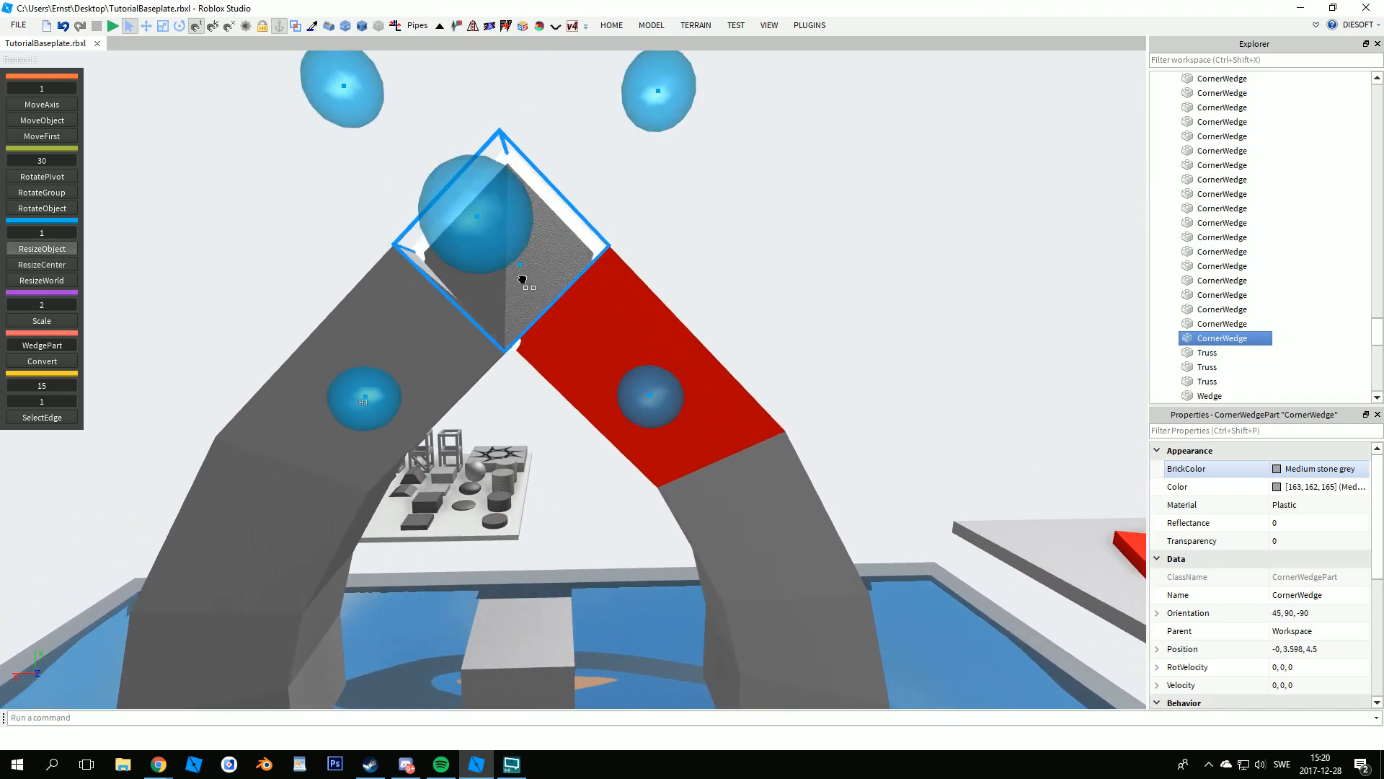
key(ctrl+r)
- Move the corner wedge down onto the baseplate and adjust its width and height with ResizeObject
drag(522, 280, 510, 366)
key(ctrl+t)
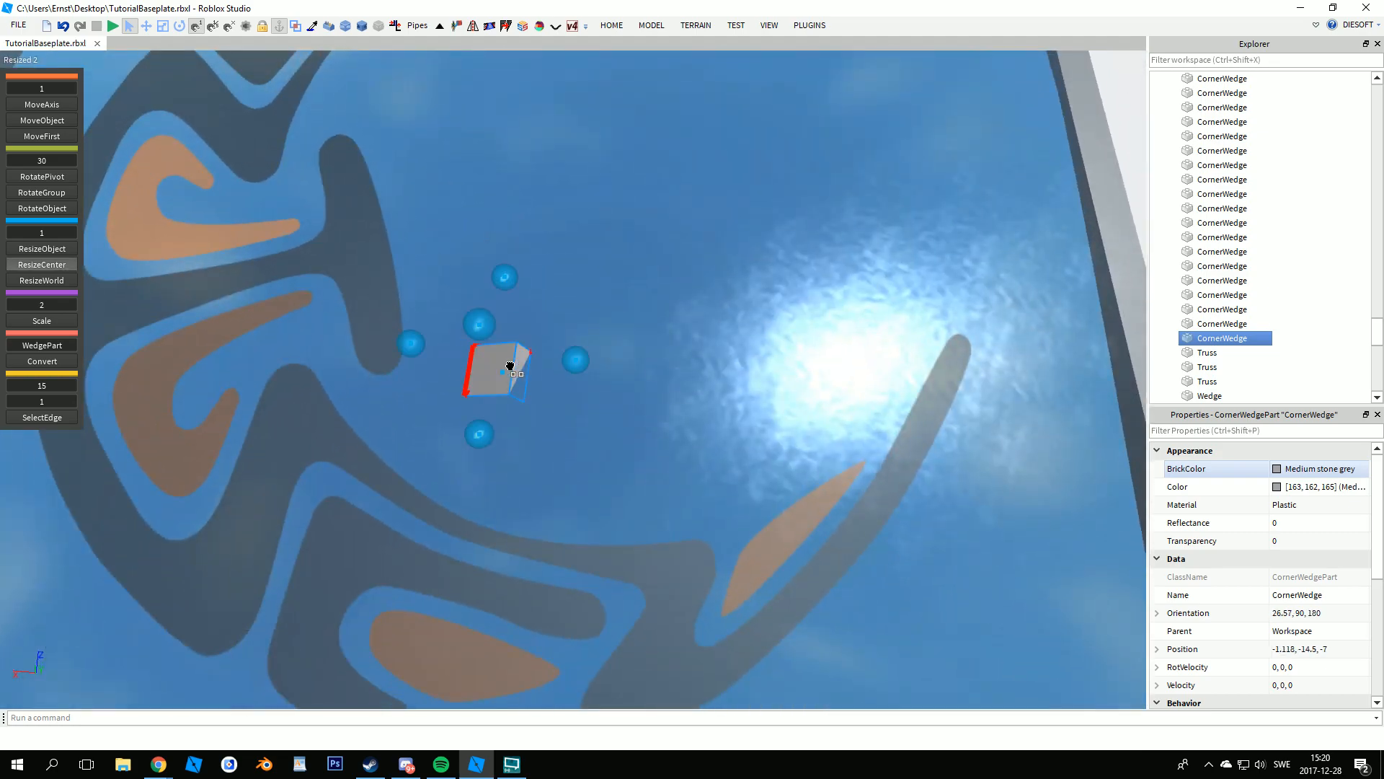
scroll(612, 287, up, 5)
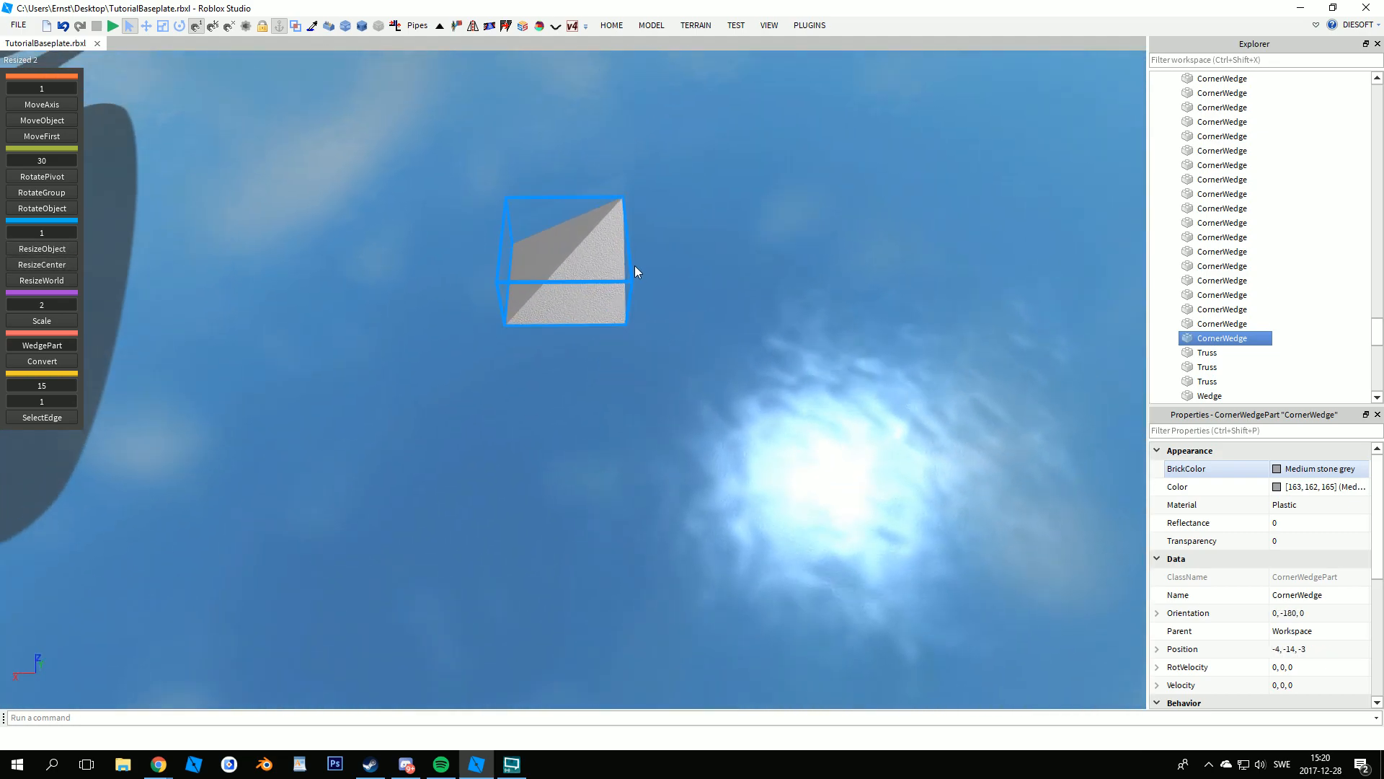
key(ctrl+r)
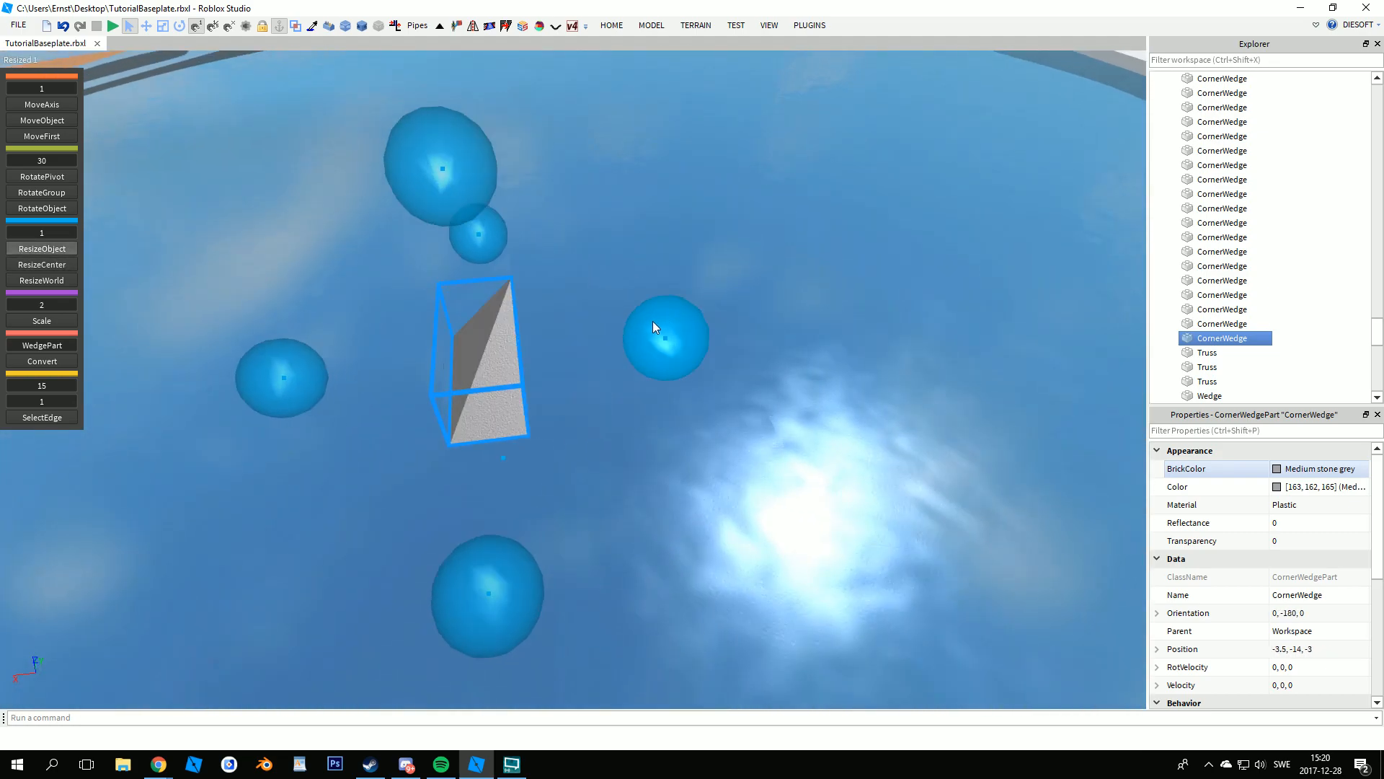
right_drag(651, 322, 568, 291)
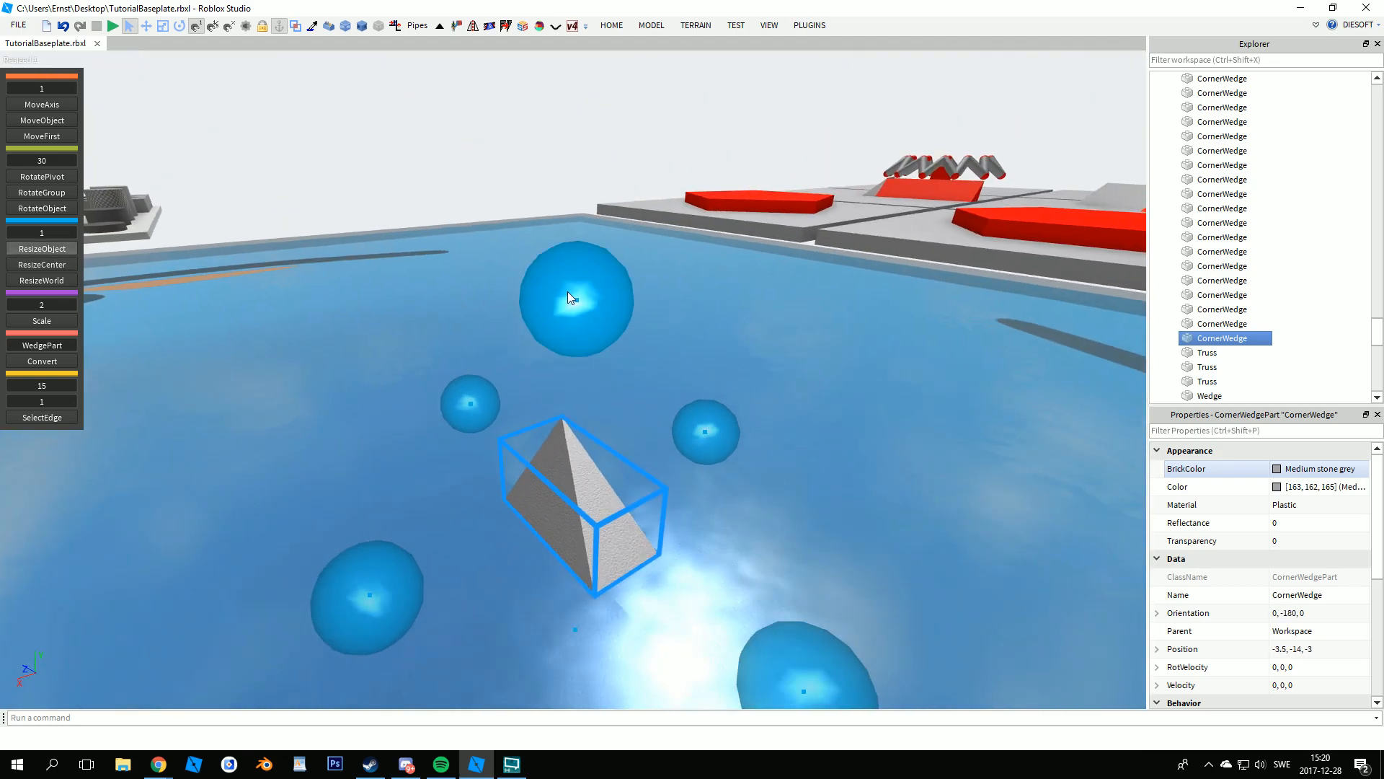
drag(569, 292, 582, 231)
click(626, 262)
- Move the resized corner wedge back into the gap at the peak, rotating and tilting it towards a fit
key(ctrl+r)
key(ctrl+t)
drag(606, 477, 475, 249)
right_drag(475, 248, 428, 364)
drag(362, 355, 420, 345)
key(ctrl+t)
key(ctrl+t)
key(ctrl+t)
key(ctrl+t)
- Turn the corner wedge at the arch's peak with RotatePivot to align it with the adjoining wedges
key(h)
right_drag(535, 349, 625, 346)
scroll(626, 347, down, 3)
key(w)
key(d)
drag(620, 193, 576, 564)
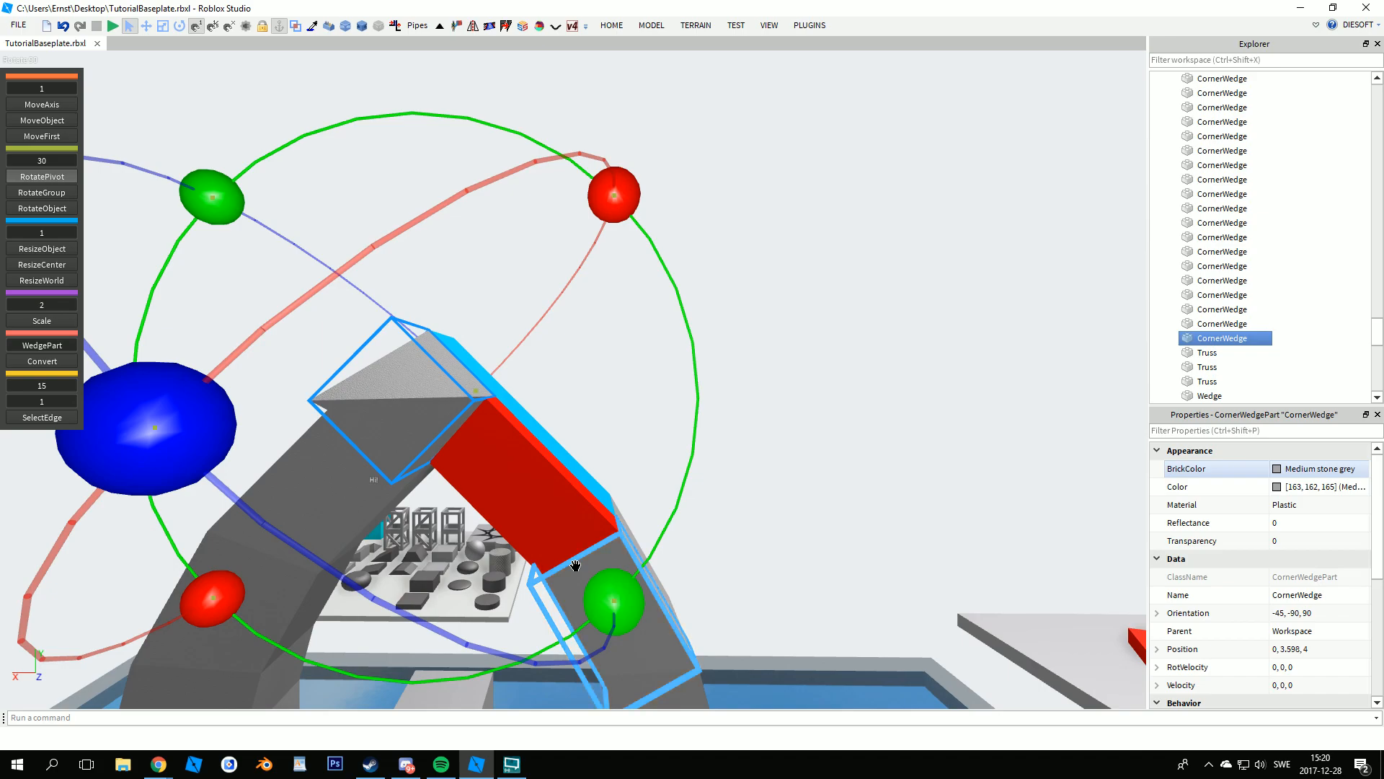
- Rotate the corner wedge at the arch's peak to an orientation of -45, 90, -180
right_drag(422, 388, 466, 408)
key(w)
drag(466, 408, 435, 259)
key(t)
key(v)
drag(444, 336, 456, 395)
key(t)
key(s)
right_drag(485, 383, 567, 283)
key(r)
drag(531, 268, 434, 587)
right_drag(470, 567, 472, 566)
key(w)
- Shrink the depth of the corner wedge at the arch's peak with ResizeObject
key(n)
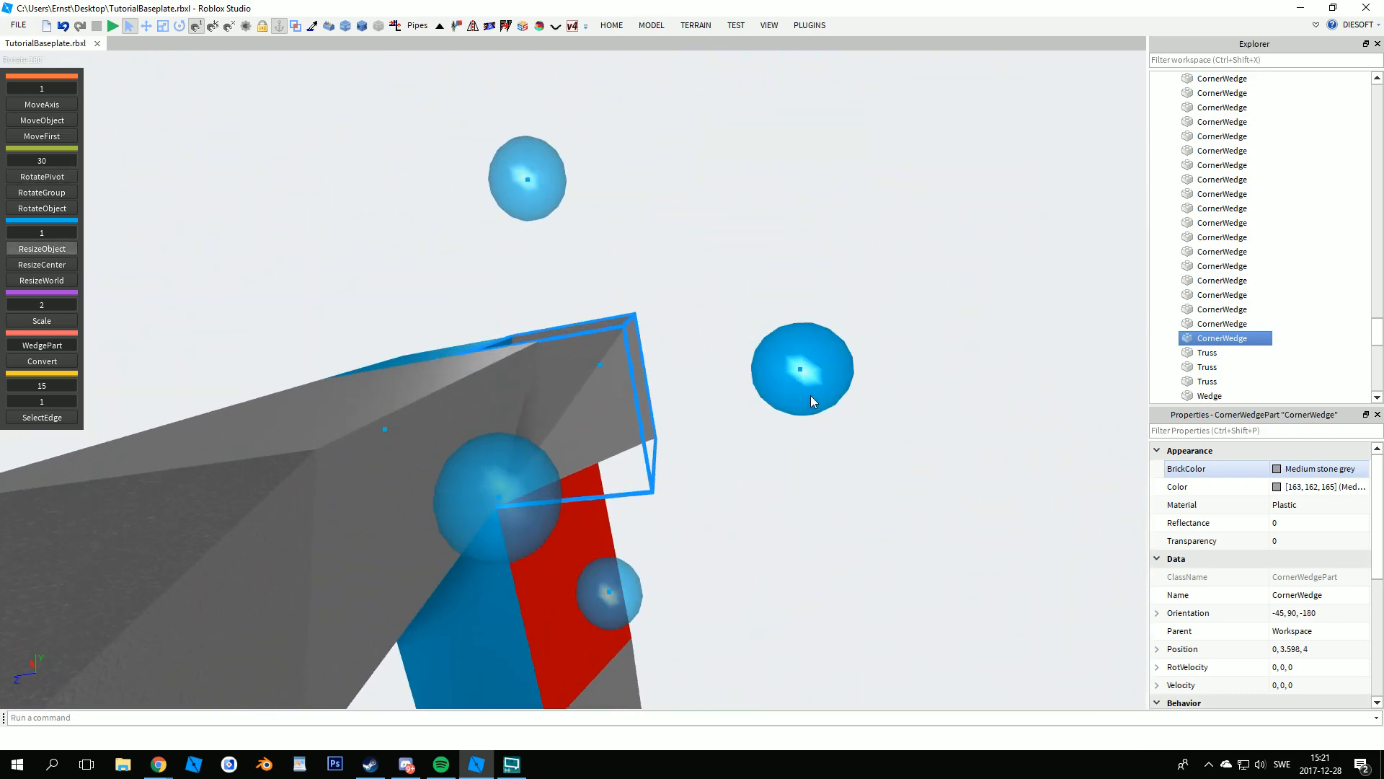
drag(810, 399, 731, 378)
right_drag(794, 378, 793, 377)
key(d)
key(a)
- Duplicate the corner wedge at the peak and shift the copy with MoveObject
key(ctrl+d)
key(u)
drag(583, 335, 676, 349)
right_drag(655, 337, 655, 337)
key(d)
key(a)
- Resize the copied corner wedge at the arch's peak with ResizeObject
key(n)
drag(555, 515, 656, 525)
right_drag(656, 525, 669, 553)
key(d)
- Rotate the copied corner wedge with RotatePivot to an orientation of 45, 90, -180
key(h)
key(d)
key(a)
drag(364, 531, 657, 69)
right_drag(655, 214, 657, 216)
key(d)
drag(507, 514, 858, 653)
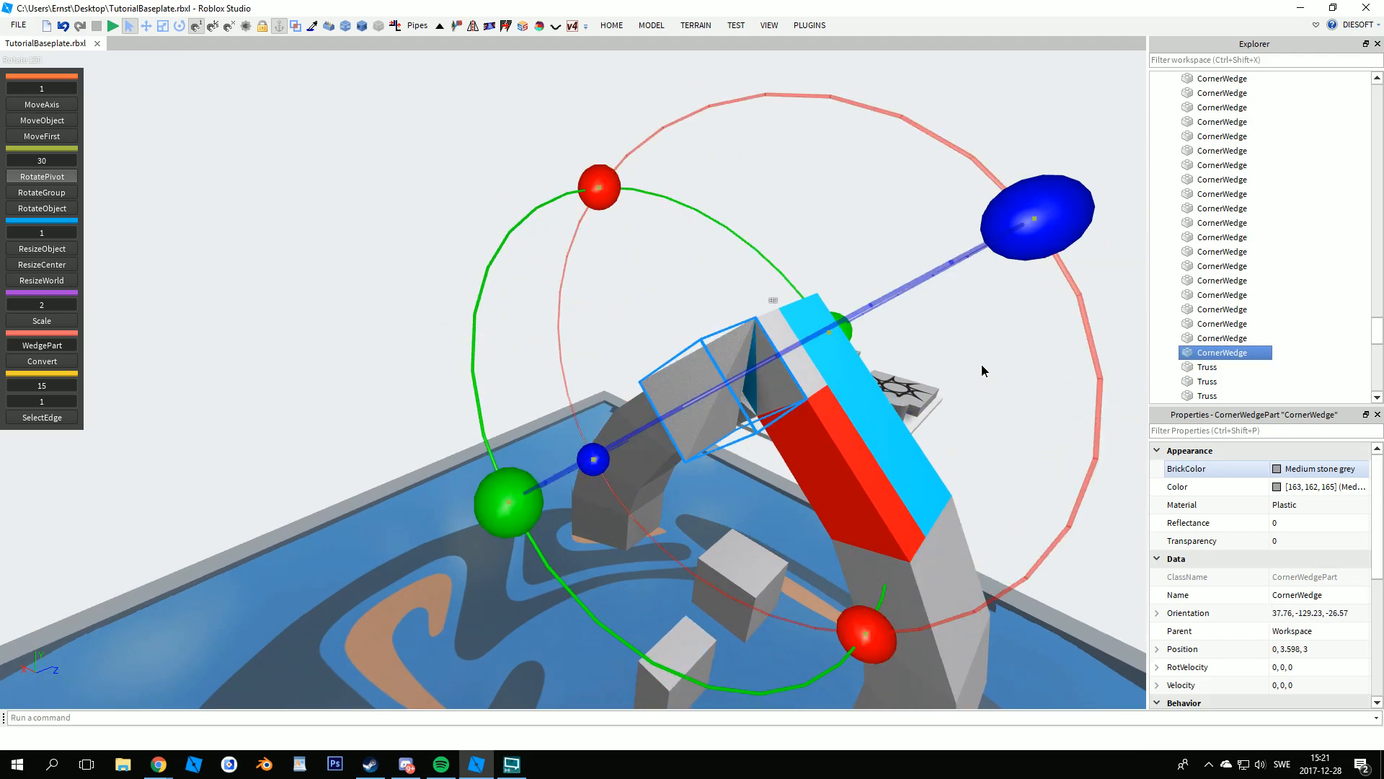
key(w)
right_drag(980, 365, 936, 408)
key(a)
key(s)
key(d)
drag(295, 163, 687, 212)
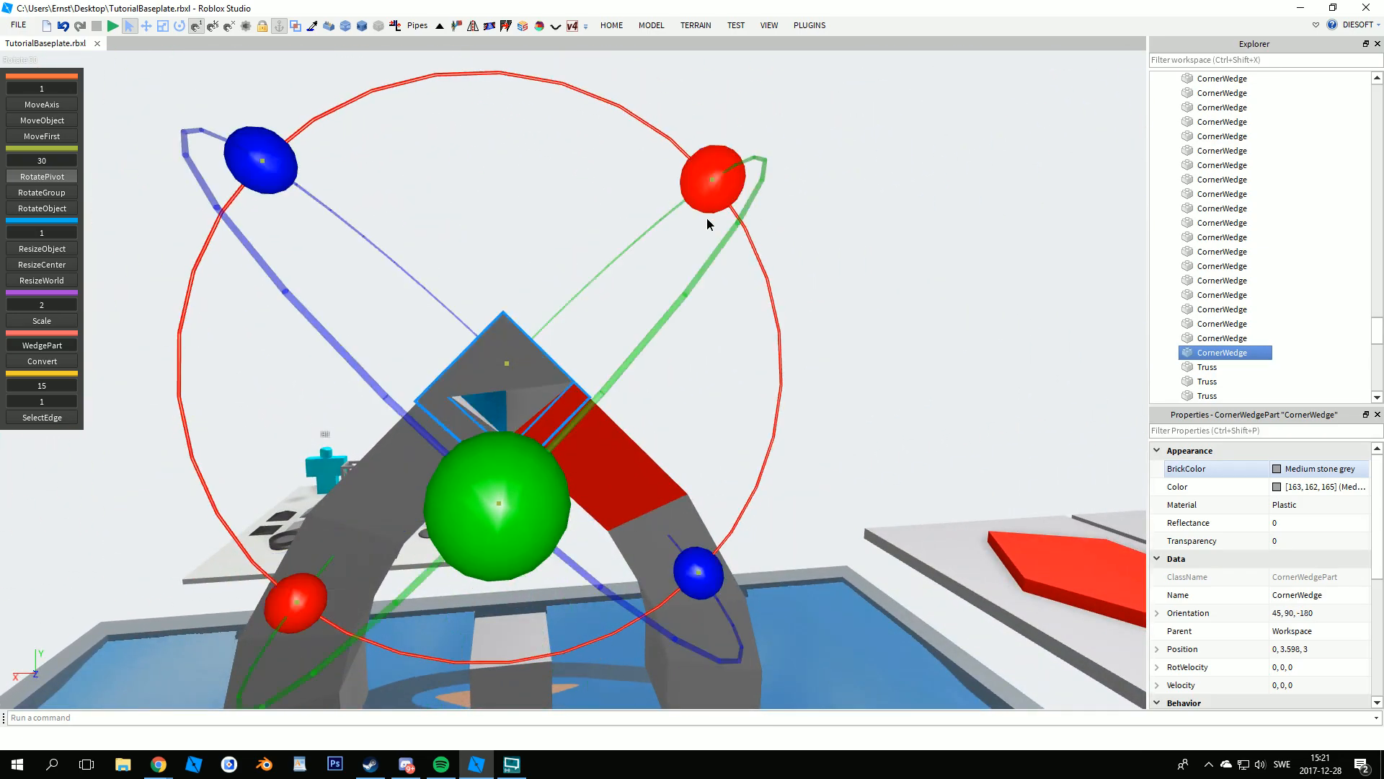
- Rotate the copied corner wedge further with RotatePivot to an orientation of 0, 180, -135
key(a)
right_drag(725, 227, 535, 435)
key(w)
key(s)
key(d)
drag(651, 294, 523, 98)
key(d)
right_drag(628, 176, 628, 177)
- Fit the rotated corner wedge against the first one at the peak, at position 0, 3.598, 4.5
key(h)
key(w)
drag(404, 285, 607, 290)
key(i)
click(535, 185)
key(a)
right_drag(535, 184, 535, 185)
- Colour one of the two corner wedges at the arch's peak New Yeller
click(604, 254)
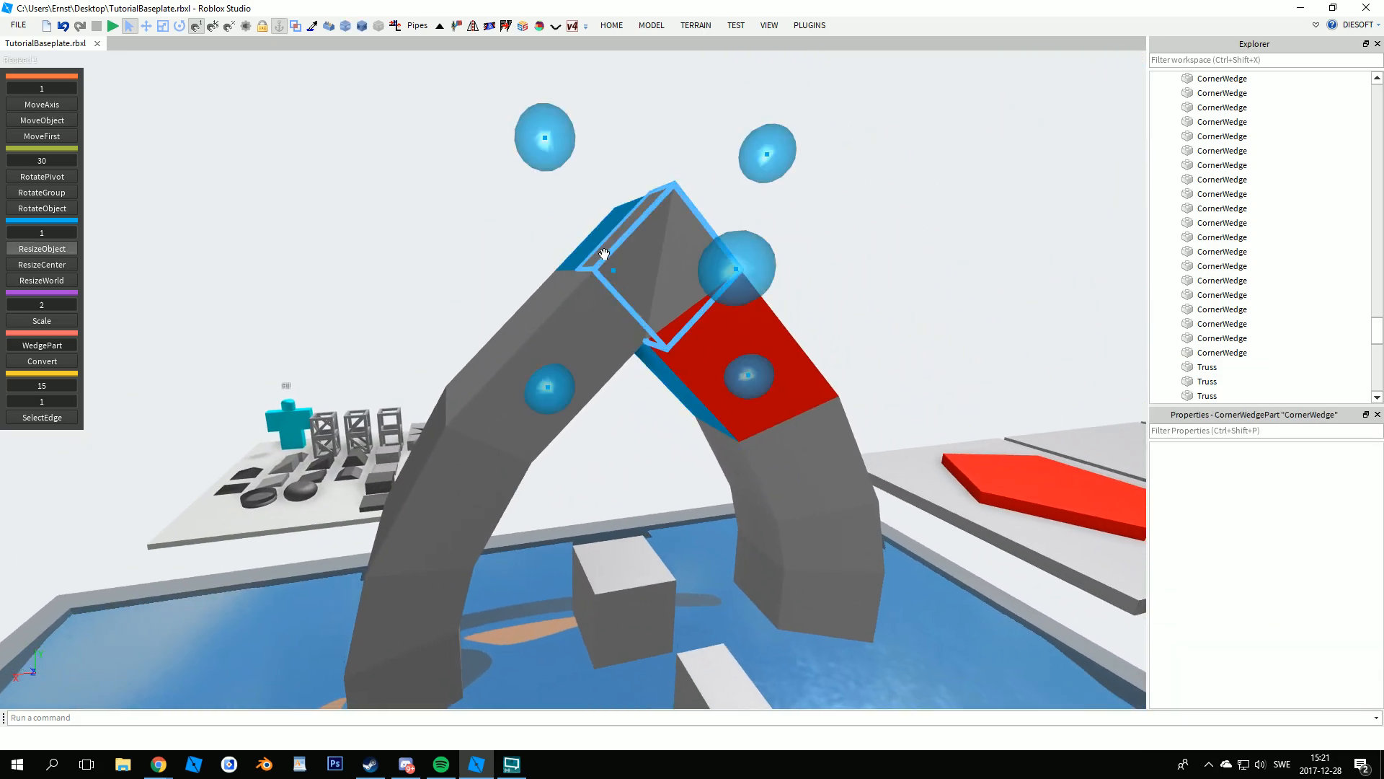
click(1325, 470)
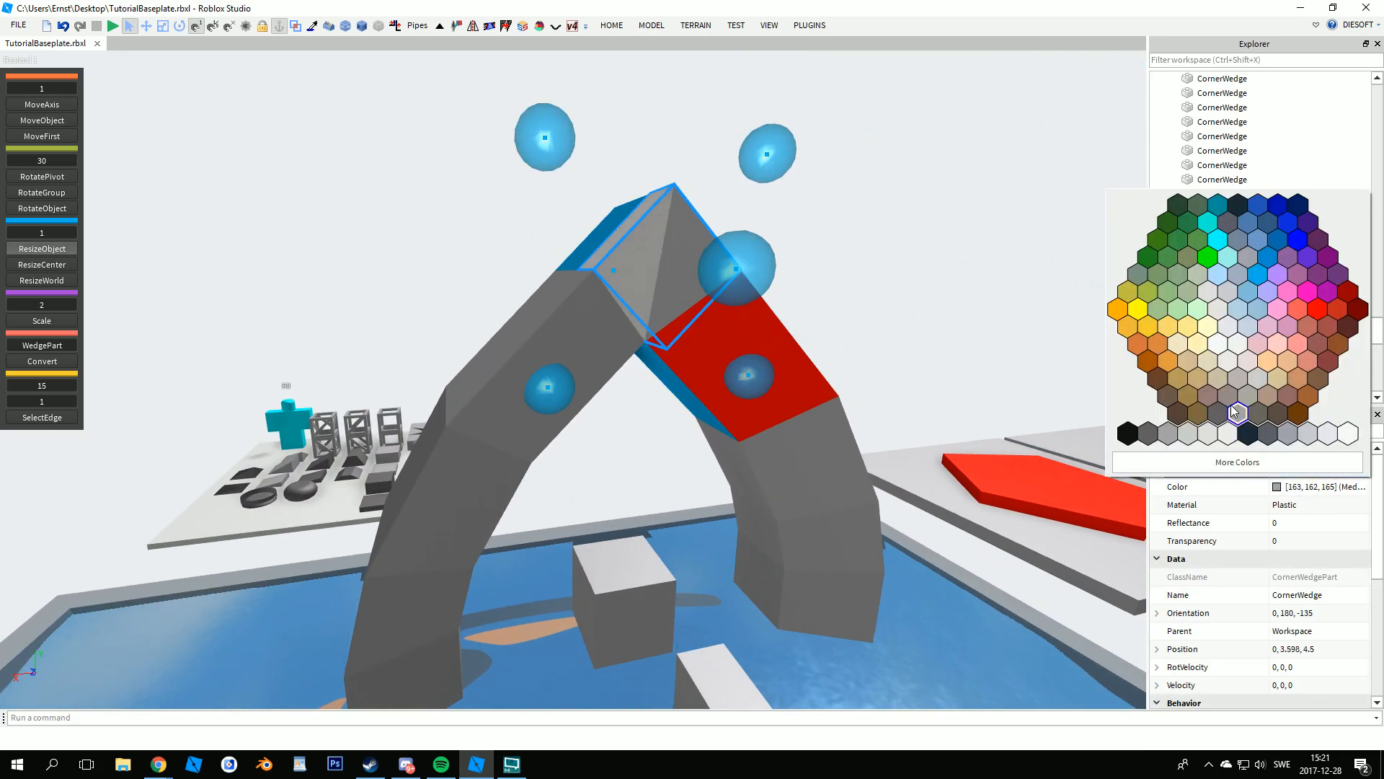
click(1137, 311)
click(901, 209)
- Duplicate the cube beneath the arch and move the copy out to position 10, -4.5, 6
right_drag(901, 209, 901, 209)
key(e)
key(d)
key(q)
key(a)
key(d)
key(w)
key(e)
right_drag(572, 421, 573, 421)
click(464, 439)
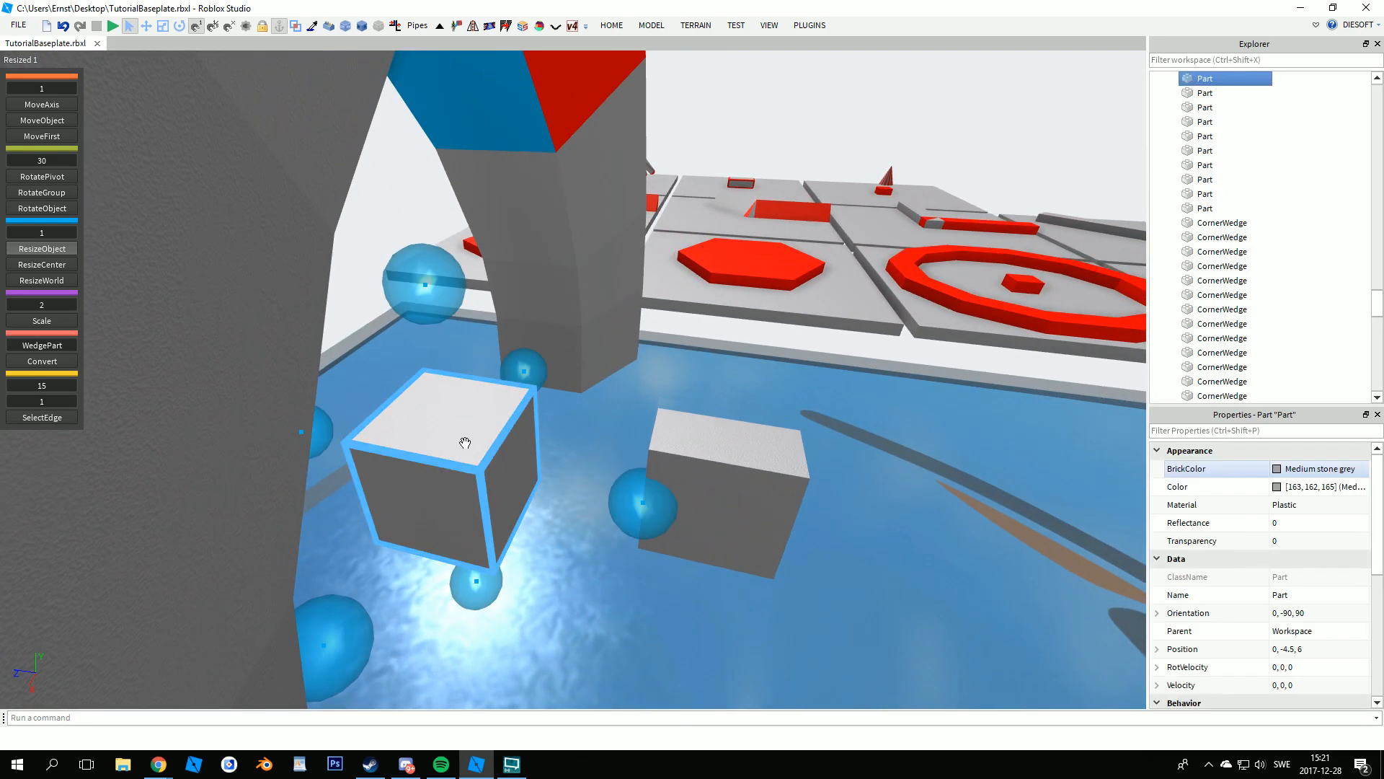
key(u)
scroll(497, 396, down, 4)
drag(521, 375, 432, 535)
right_drag(441, 527, 441, 528)
key(a)
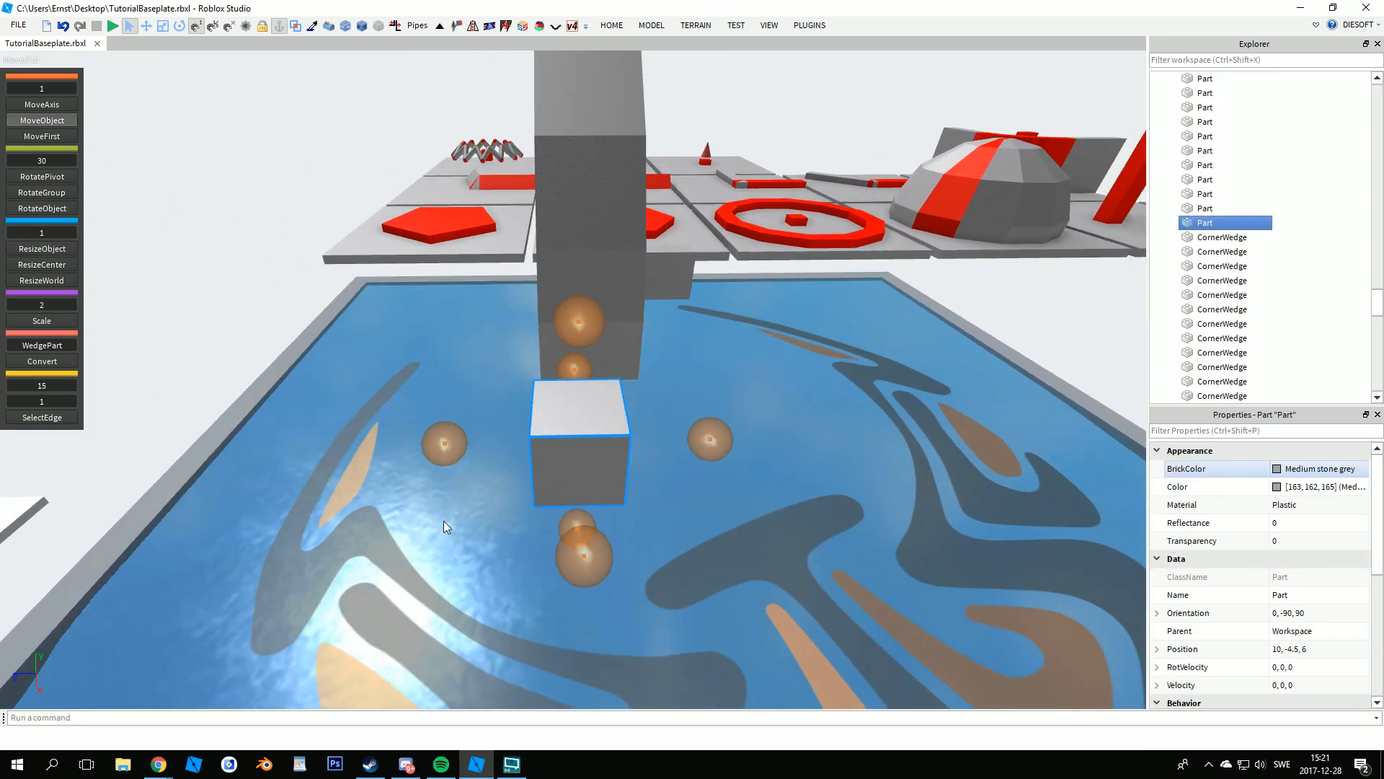
- Narrow the copied cube by 1 with ResizeObject so its position is 10, -4.5, 5.5
key(n)
drag(444, 436, 489, 457)
key(e)
key(d)
right_drag(485, 507, 560, 483)
key(e)
key(w)
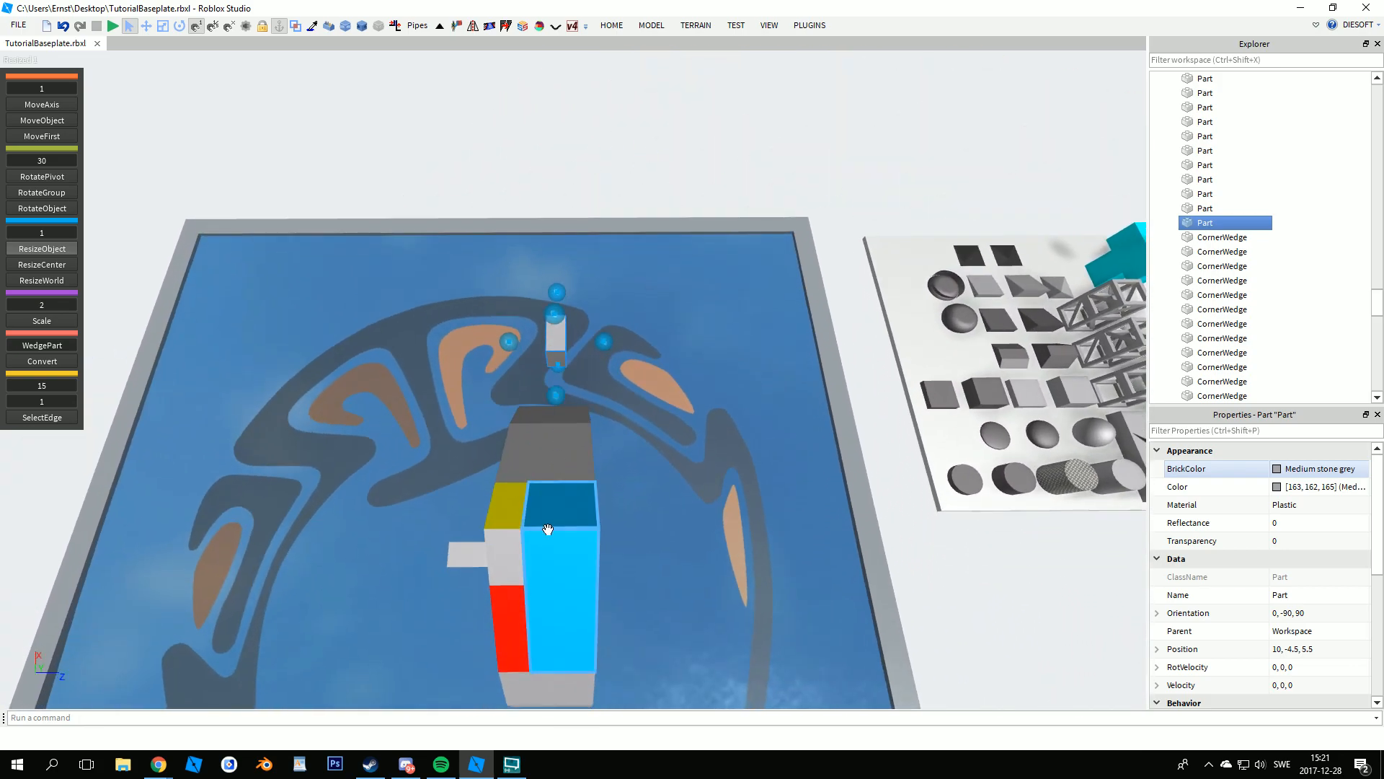
- Select the ten bevelled front wedge parts and mirror them over the face of the narrowed block
key(q)
key(a)
right_drag(563, 539, 568, 356)
key(e)
key(d)
drag(553, 312, 600, 619)
key(d)
right_drag(600, 619, 600, 618)
key(d)
right_drag(674, 584, 675, 584)
click(475, 27)
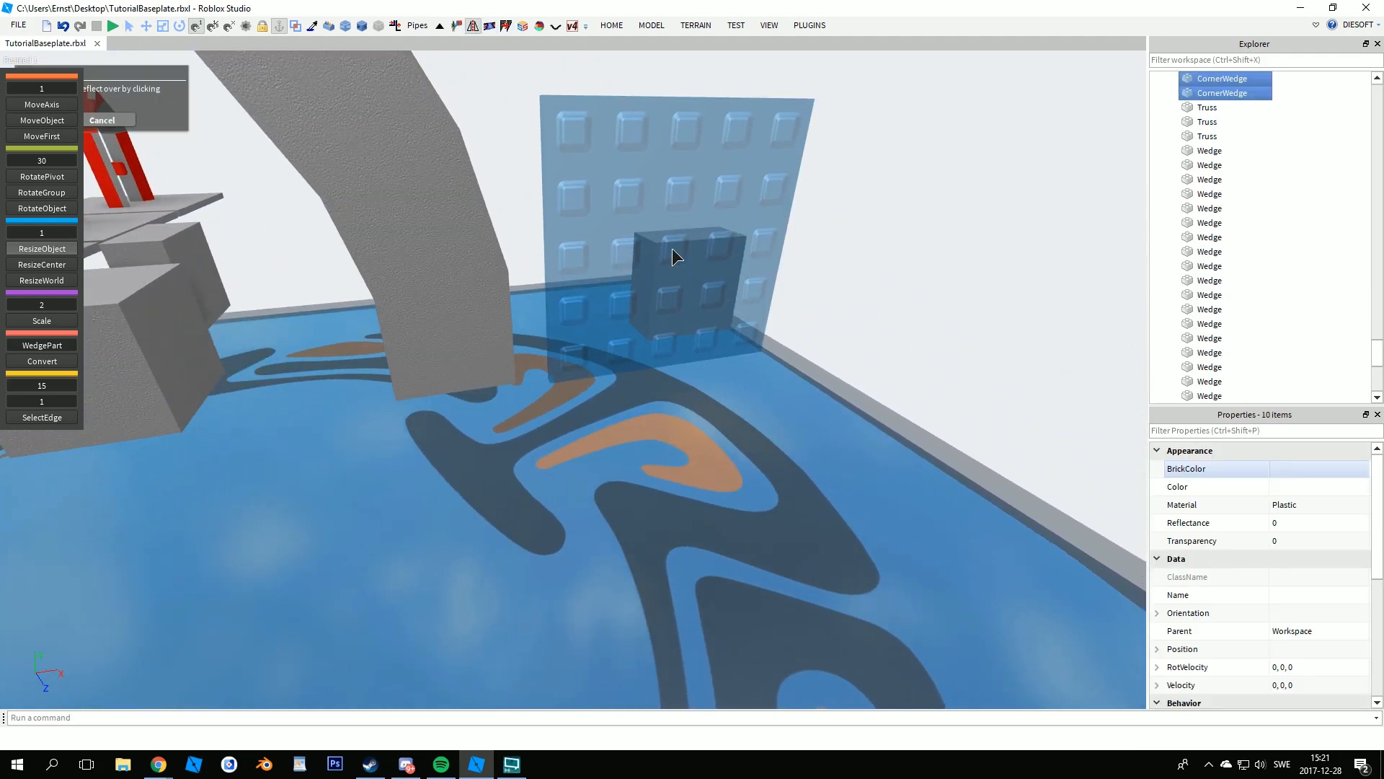
click(672, 249)
right_drag(672, 249, 663, 243)
key(s)
click(751, 279)
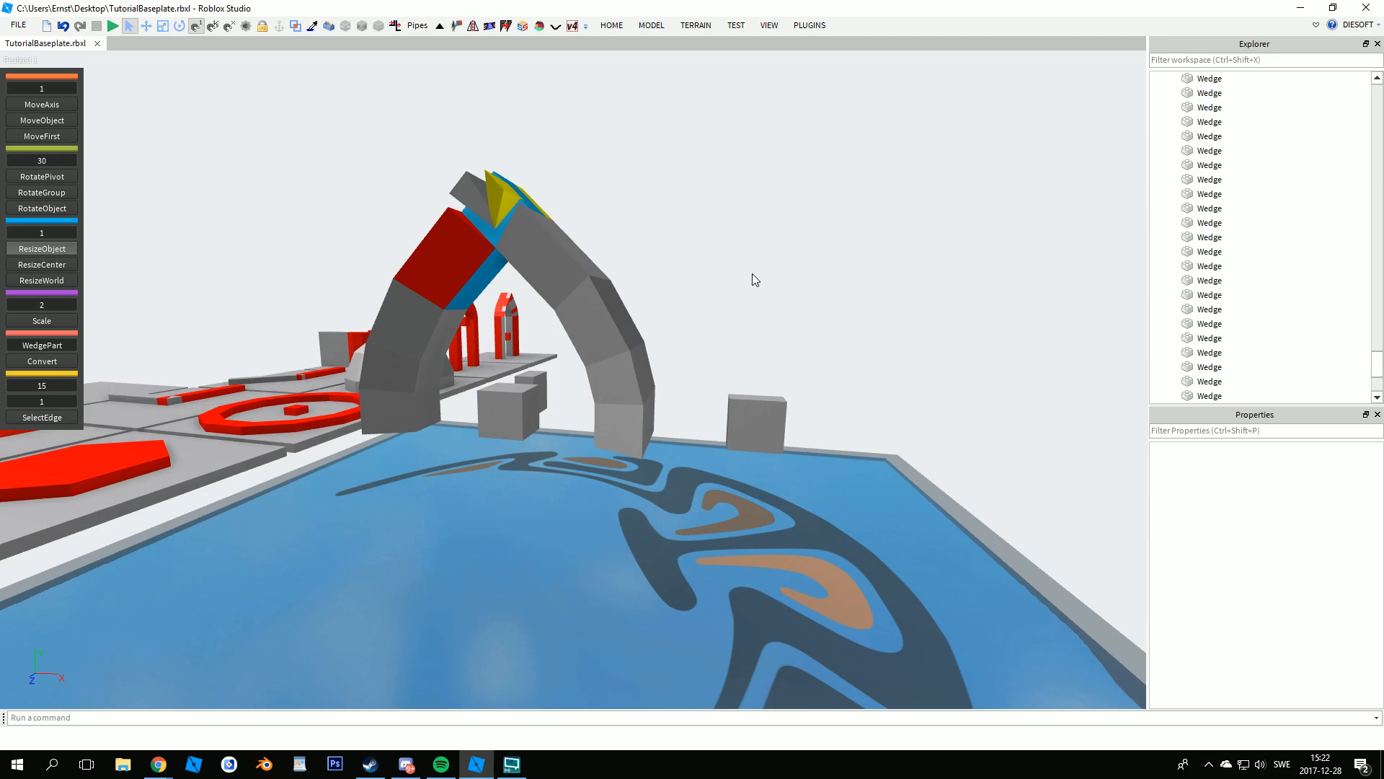
- Delete the two wrongly oriented mirrored corner wedges, one yellow and one grey, at the arch's peak
key(w)
key(e)
right_drag(658, 257, 743, 330)
scroll(746, 321, down, 2)
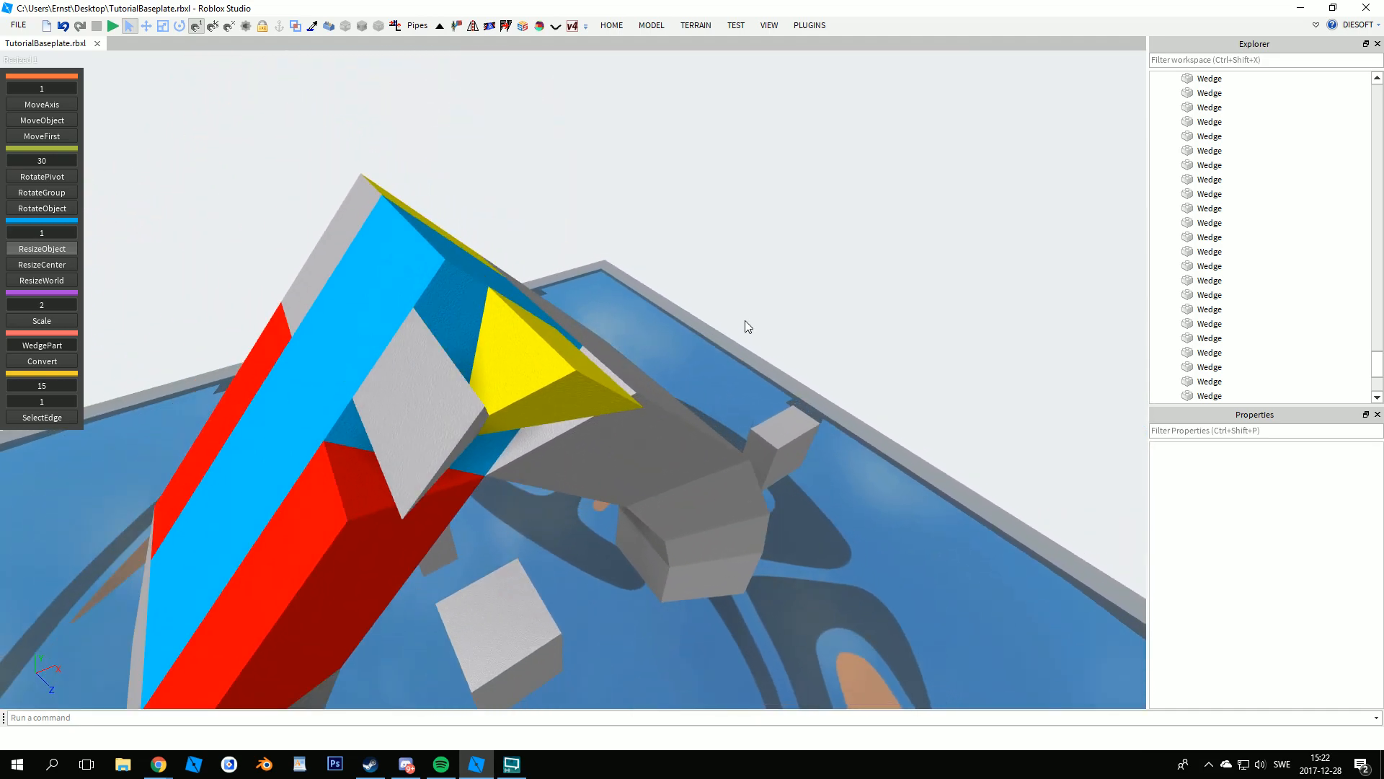
click(516, 404)
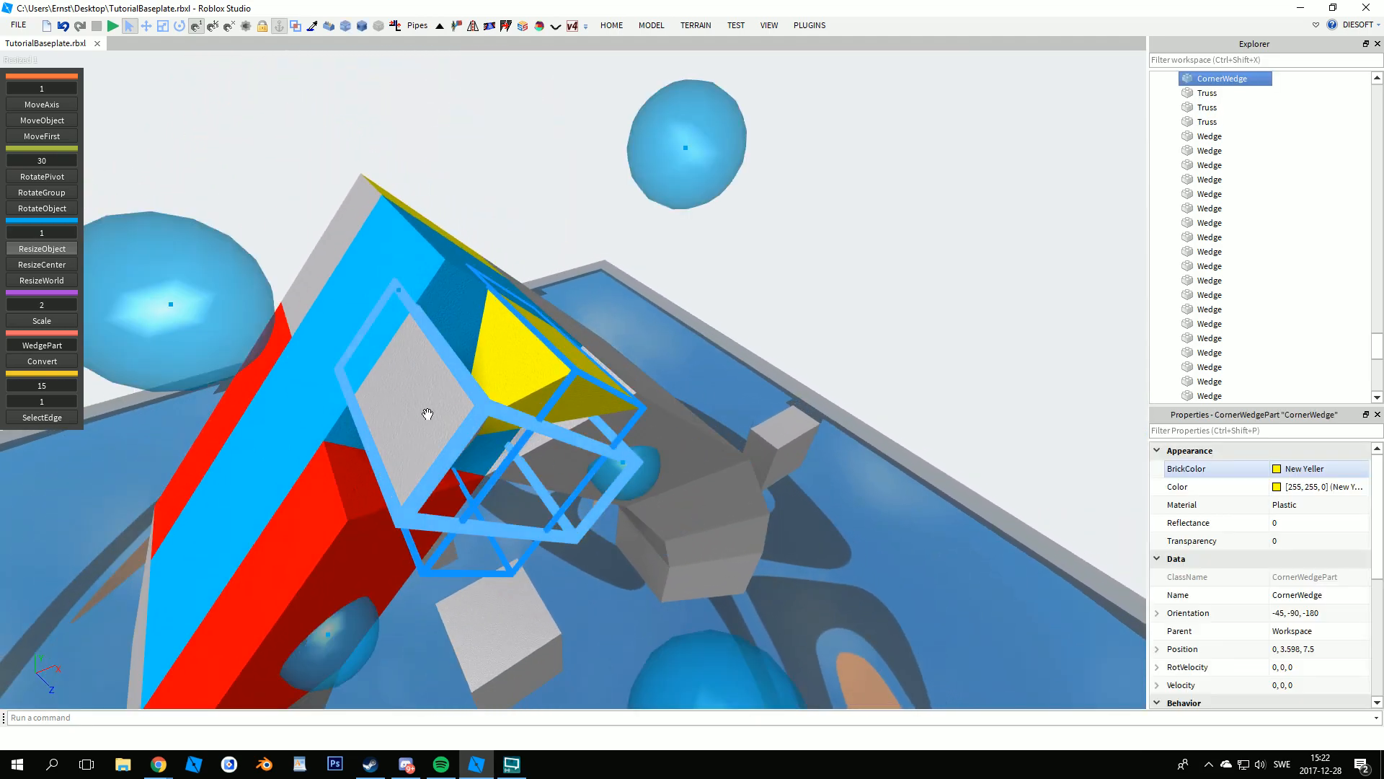
ctrl+click(426, 413)
scroll(677, 487, down, 3)
right_drag(678, 488, 550, 448)
key(Delete)
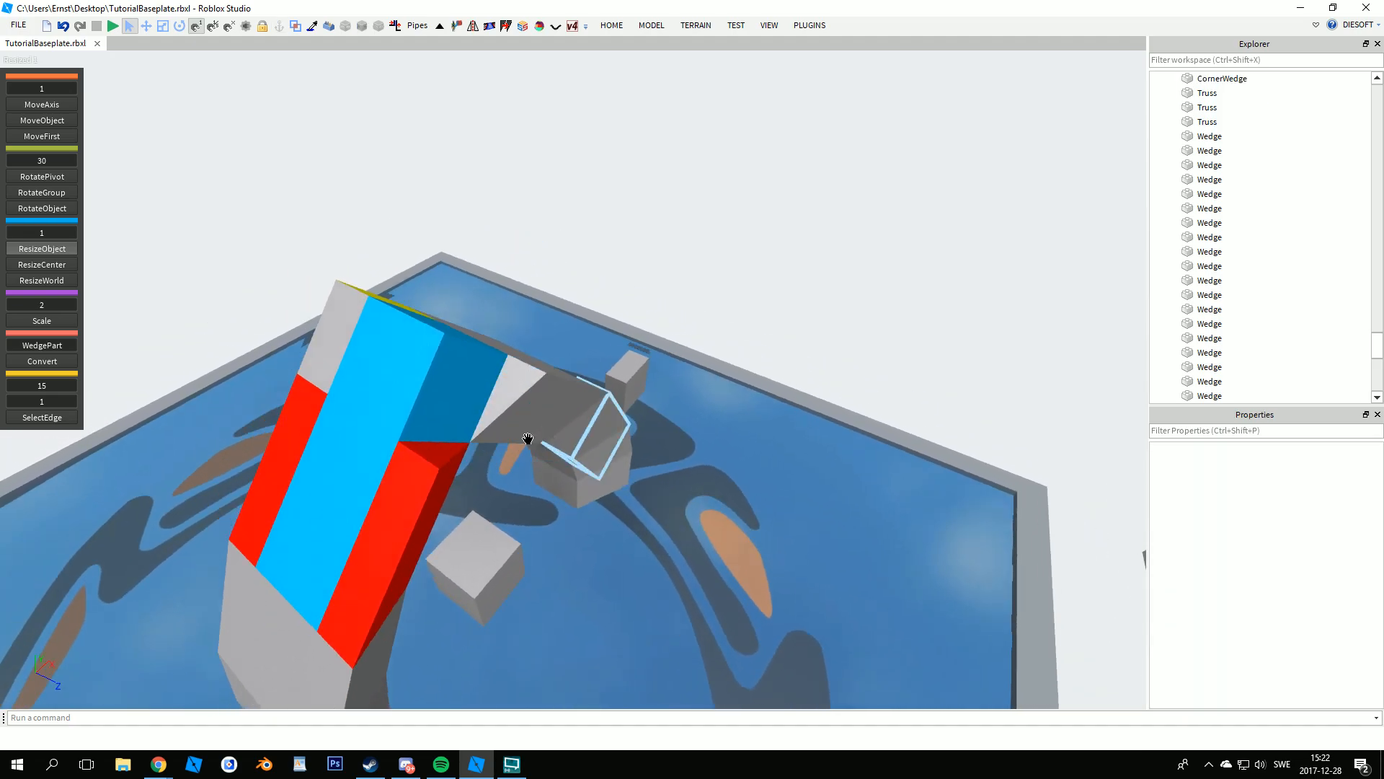
- Select the yellow and grey corner wedges on the arch's finished front peak and duplicate them
click(522, 482)
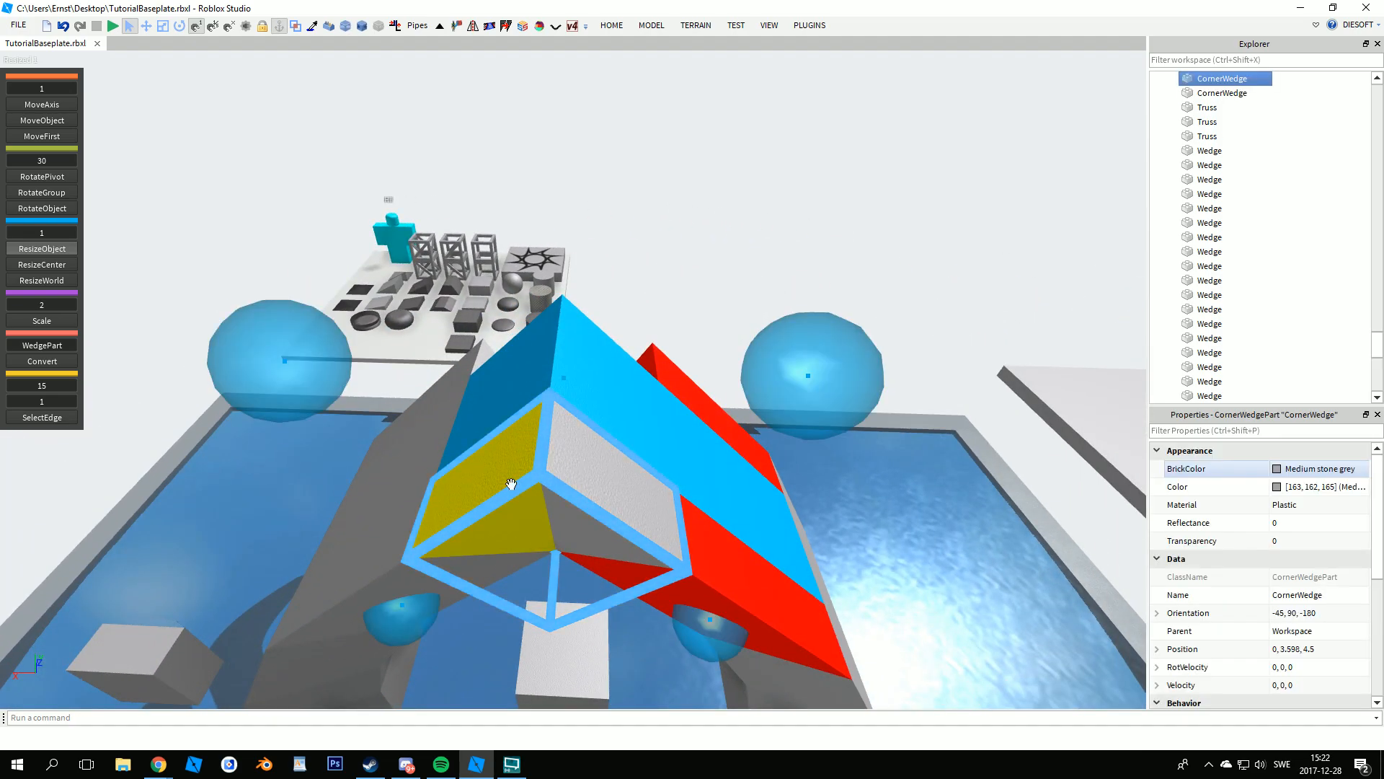
ctrl+click(496, 485)
key(q)
key(s)
key(e)
right_drag(570, 341, 570, 344)
key(ctrl+d)
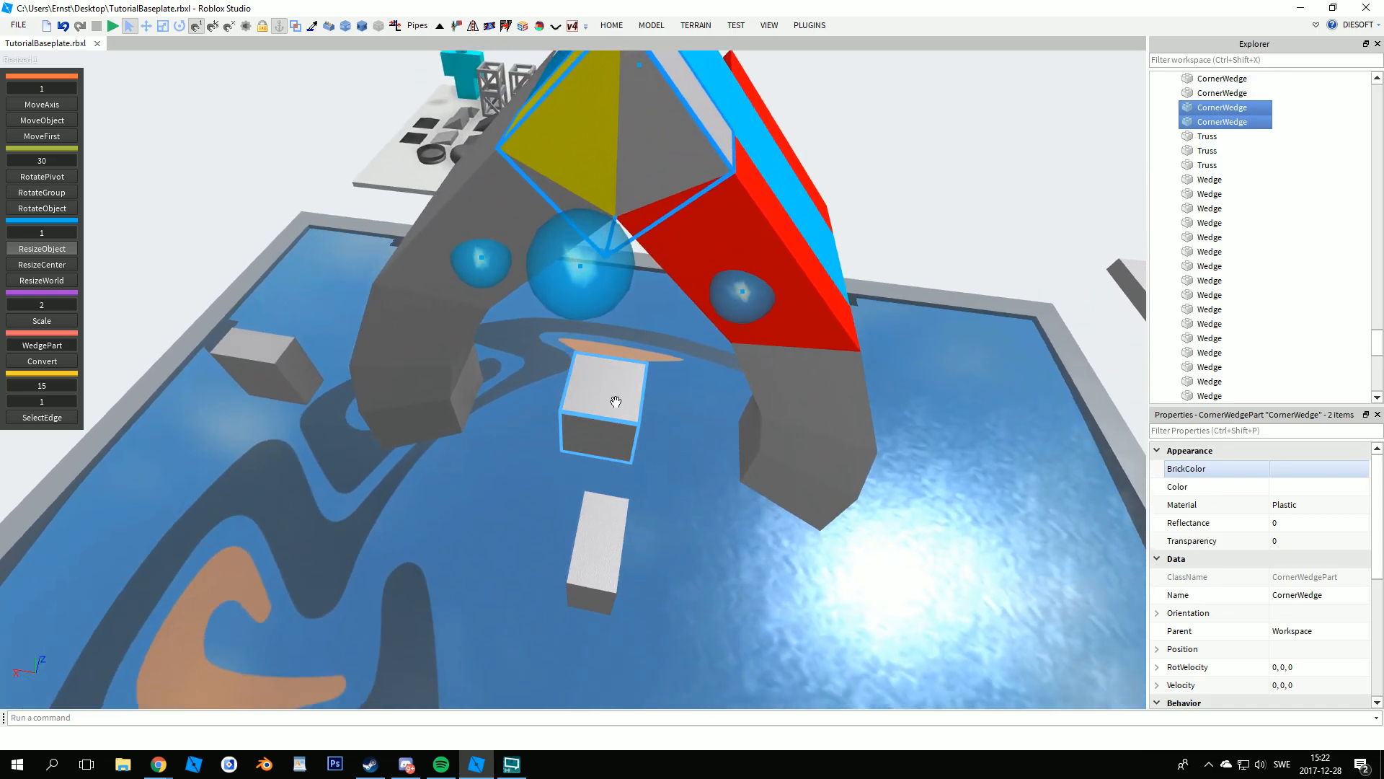
- Rotate the duplicated corner wedges with RotatePivot around the cube beneath the arch to the peak's opposite side
key(j)
click(614, 402)
key(e)
right_drag(614, 401, 657, 430)
key(d)
key(s)
key(a)
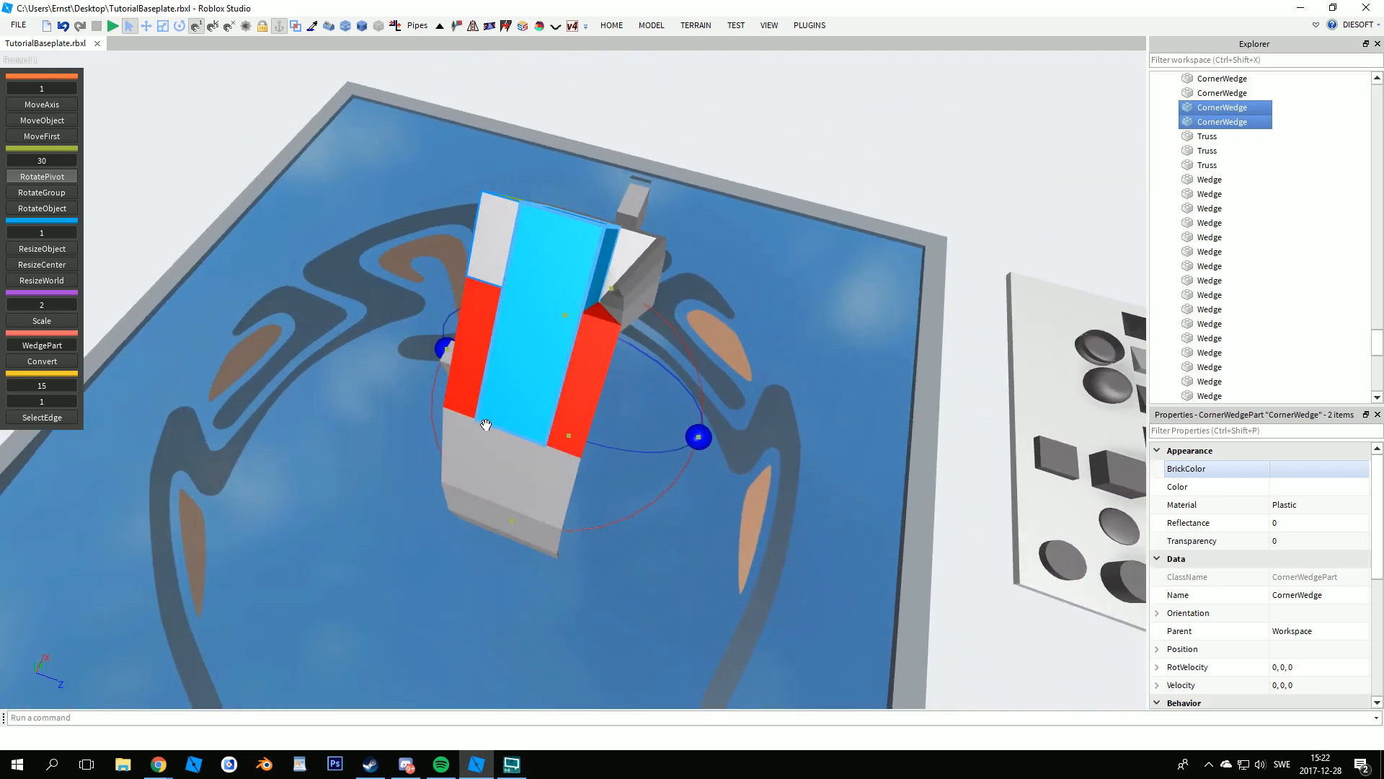
click(814, 406)
key(d)
key(q)
right_drag(815, 406, 815, 406)
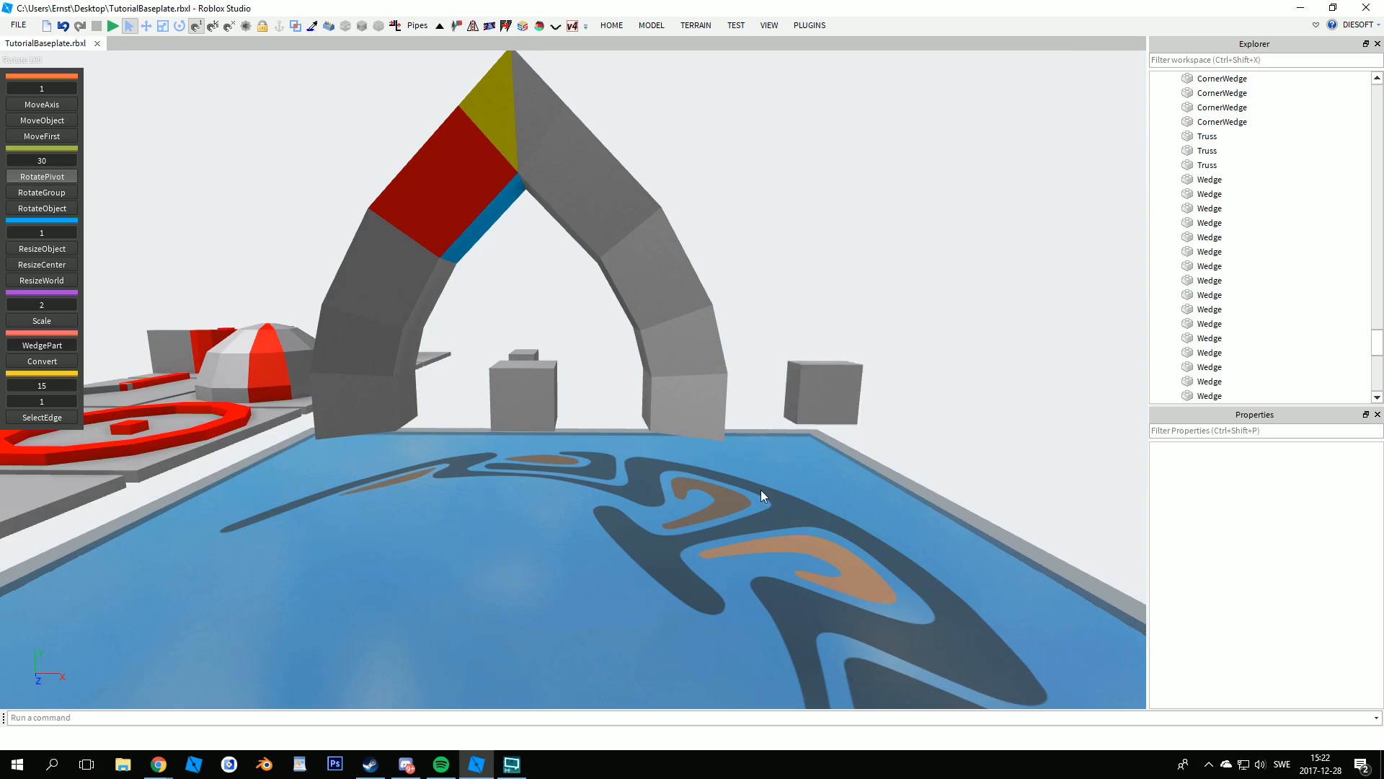
- Select the bottom wedges of both arch legs and extend them downwards with ResizeWorld
drag(733, 490, 593, 386)
right_drag(603, 503, 603, 504)
key(a)
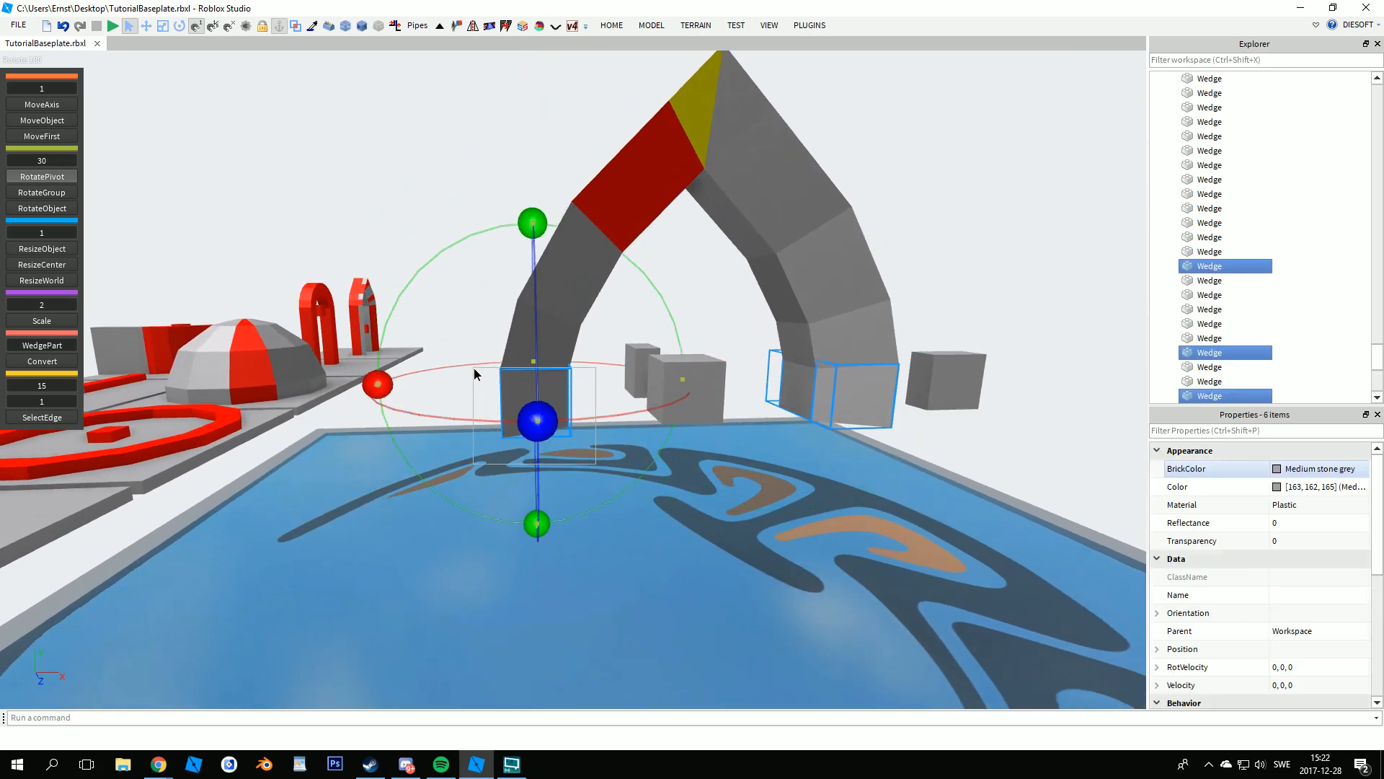
ctrl+drag(474, 368, 474, 368)
key(m)
right_drag(544, 466, 544, 466)
key(q)
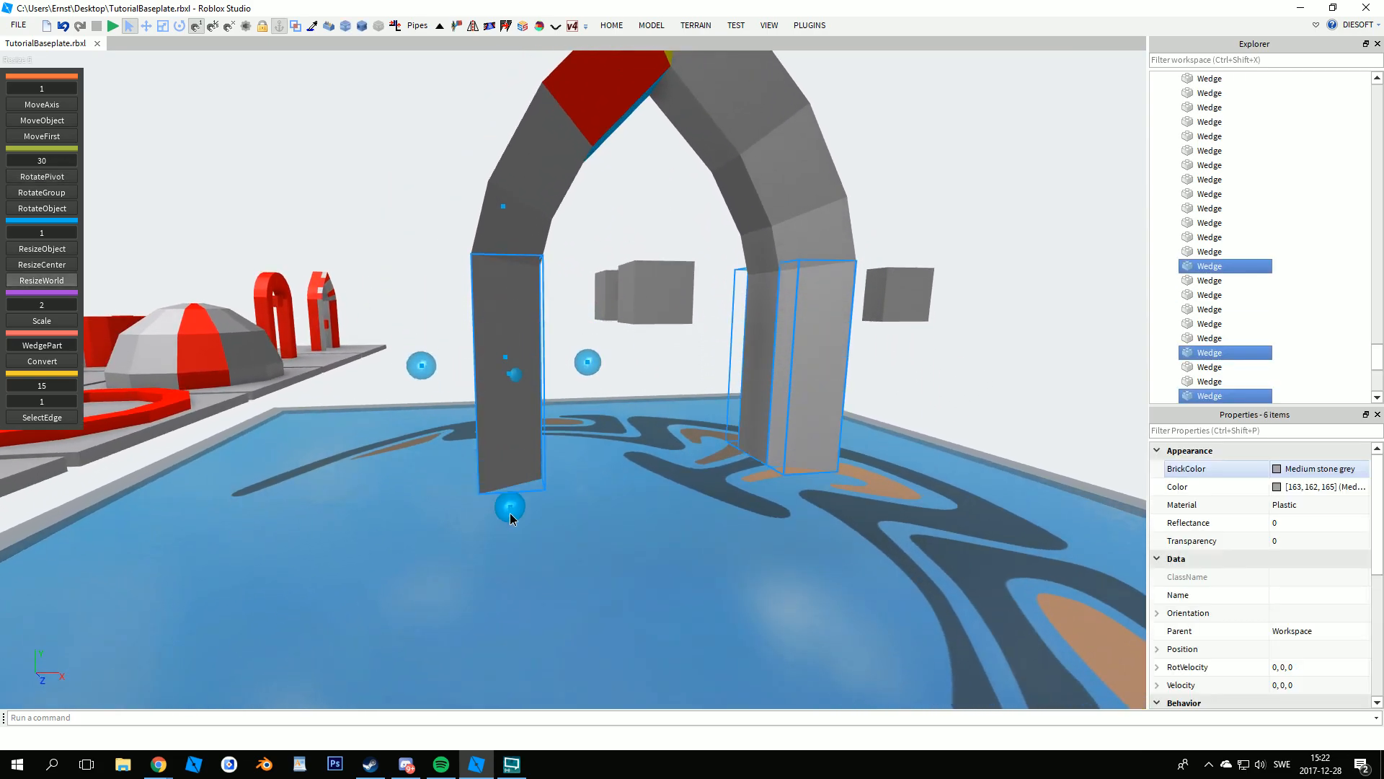
drag(506, 563, 506, 577)
key(a)
- Select the leftover helper blocks beneath the arch and delete them
right_drag(358, 543, 339, 563)
click(340, 564)
key(s)
key(d)
key(e)
key(a)
drag(467, 377, 633, 666)
key(Delete)
- Bring a block part from the parts board onto an empty area of the baseplate at position 3, -14, 5
right_drag(712, 495, 750, 463)
key(w)
right_drag(661, 408, 661, 408)
key(w)
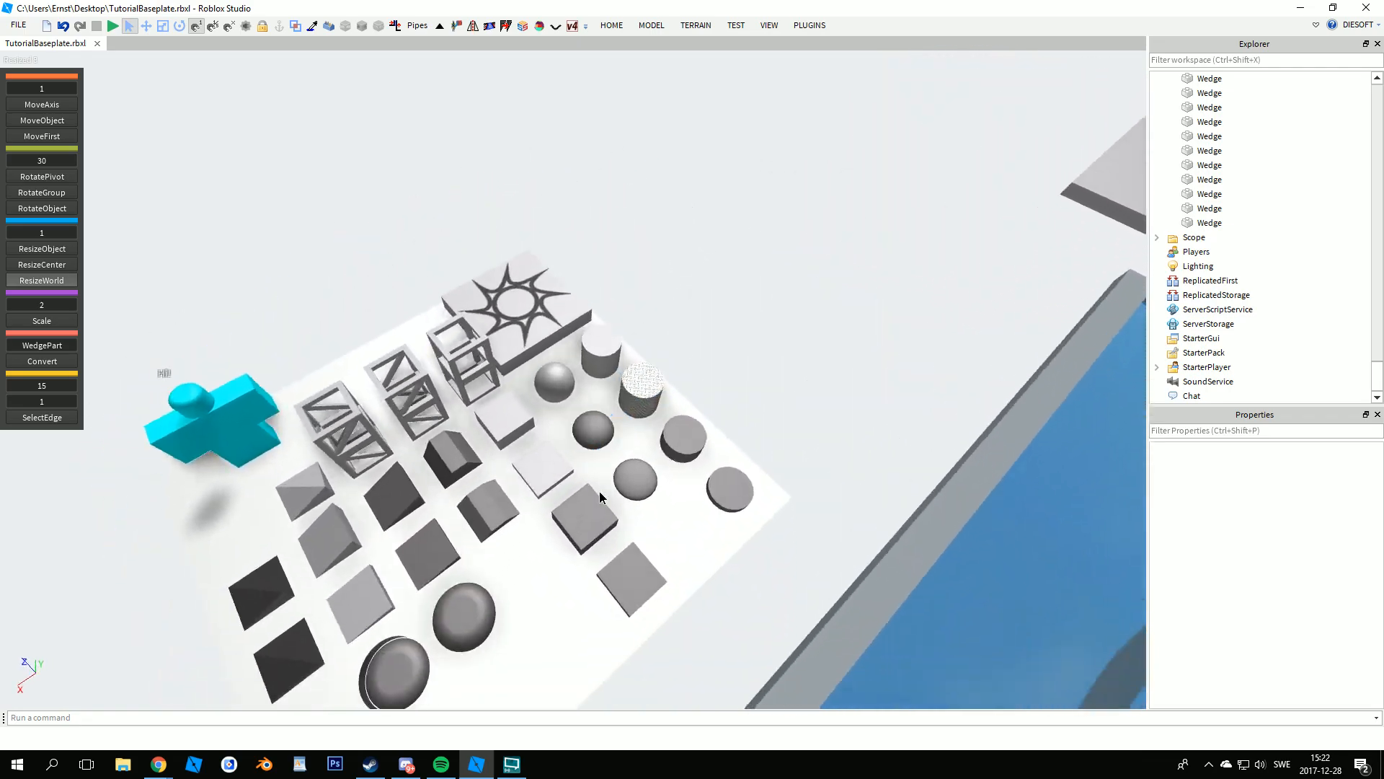
right_drag(599, 491, 599, 491)
click(511, 277)
key(d)
drag(511, 277, 706, 494)
key(n)
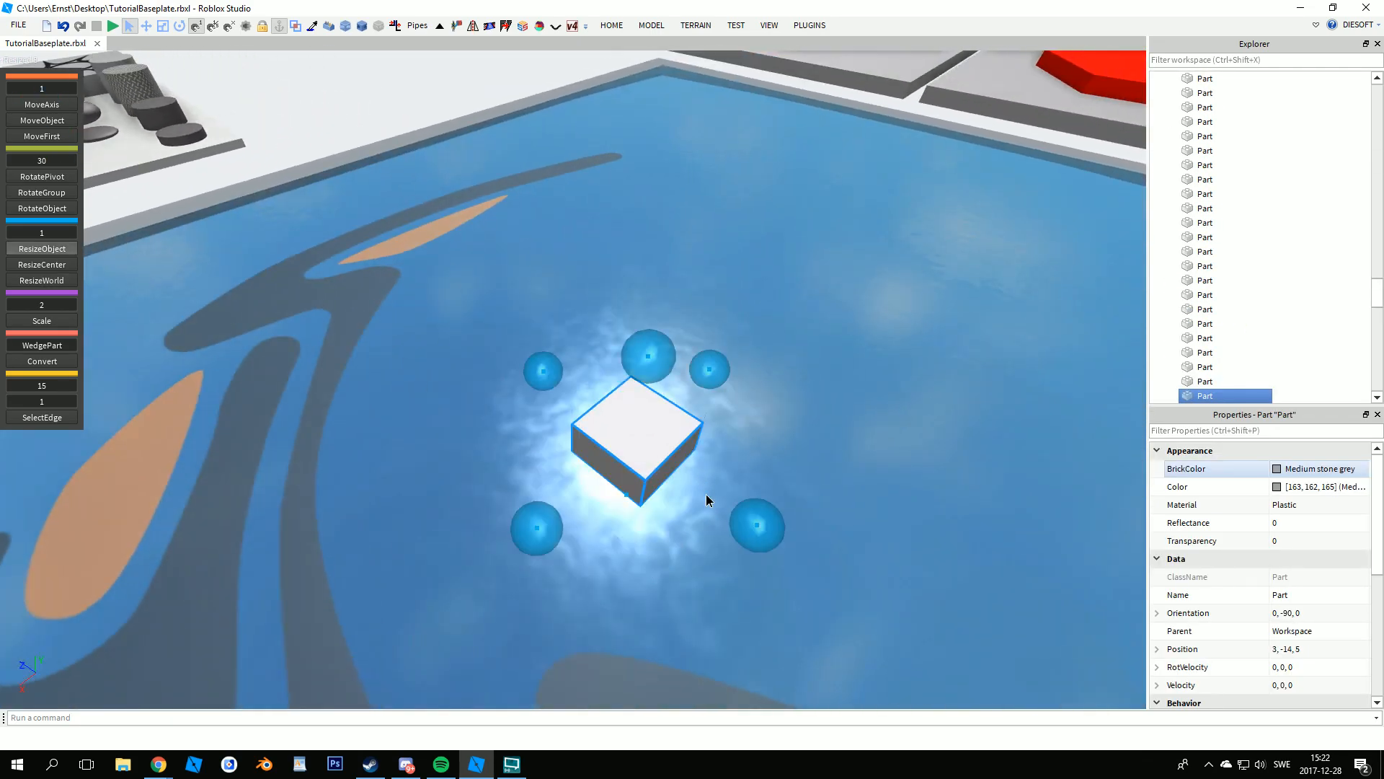
- Resize the block with ResizeObject into a long, upright wall across the empty baseplate
right_drag(707, 494, 707, 495)
drag(521, 395, 597, 202)
right_drag(597, 202, 597, 202)
key(d)
click(561, 366)
key(a)
click(610, 342)
drag(694, 353, 775, 381)
key(s)
right_drag(774, 381, 775, 381)
- Duplicate the wall, rotate the copy a quarter turn, and place it against the first wall's end at position 5, -10, -3.5
key(ctrl+d)
key(ctrl+r)
drag(594, 262, 865, 577)
right_drag(563, 328, 577, 334)
key(d)
right_drag(582, 400, 581, 400)
drag(663, 351, 557, 297)
right_drag(513, 398, 513, 399)
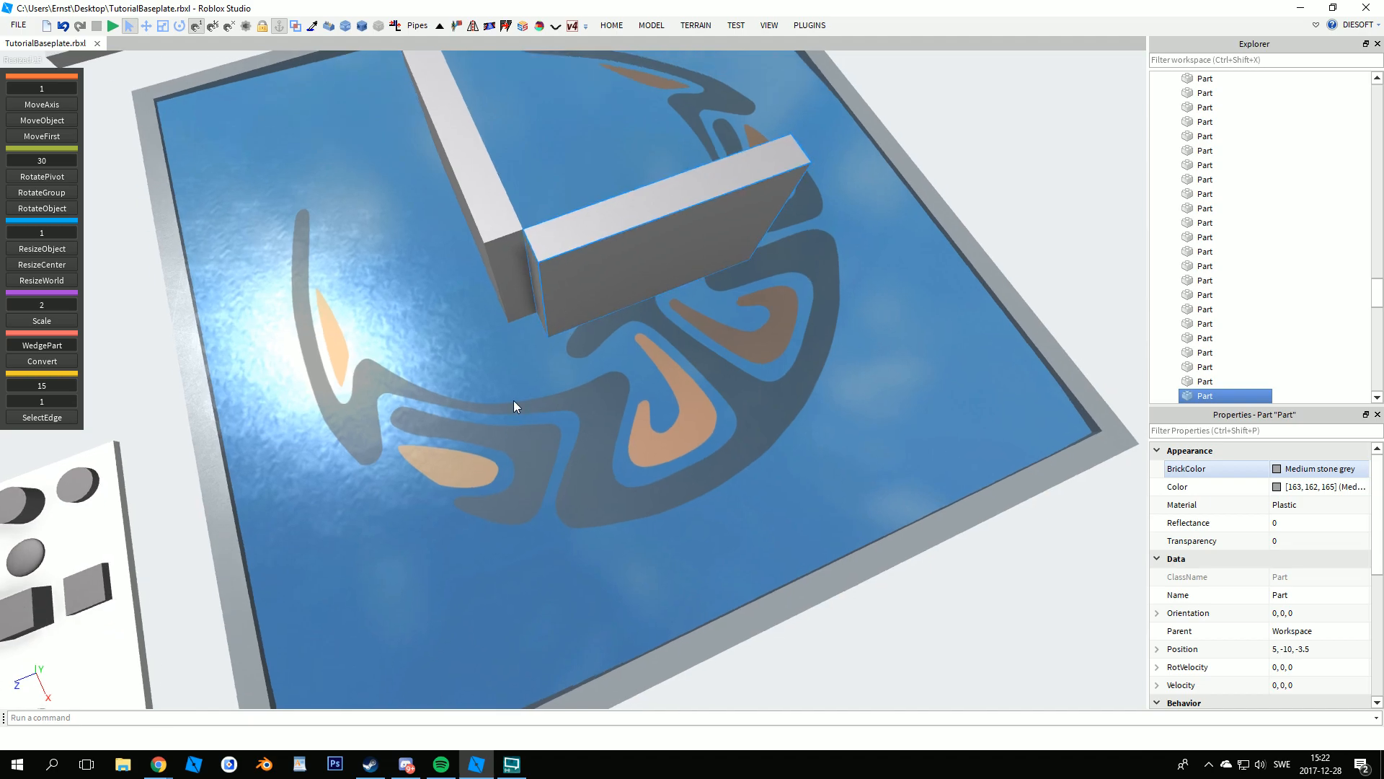
- Set the move increment to 5 and shift the second wall away from the first with MoveAxis, leaving an open corner
key(y)
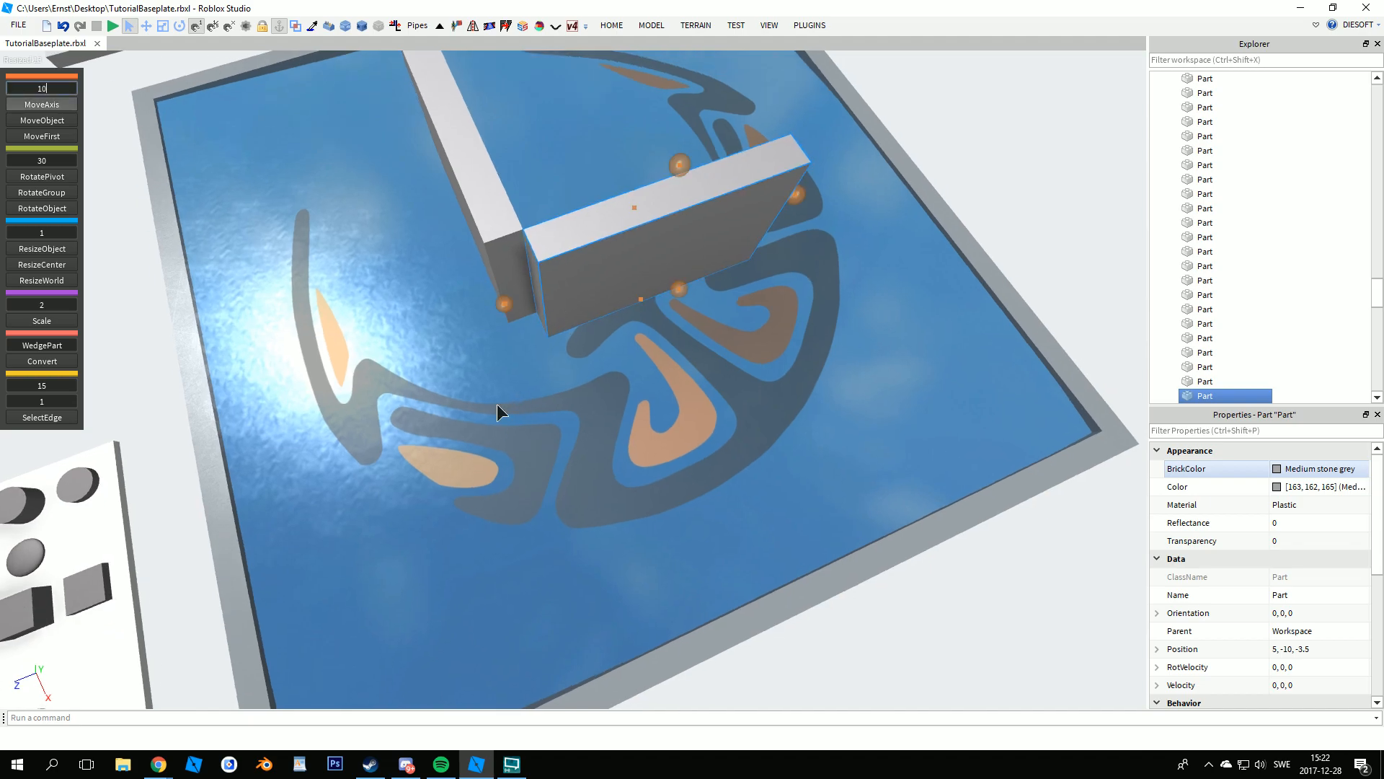
key(5)
drag(507, 306, 551, 288)
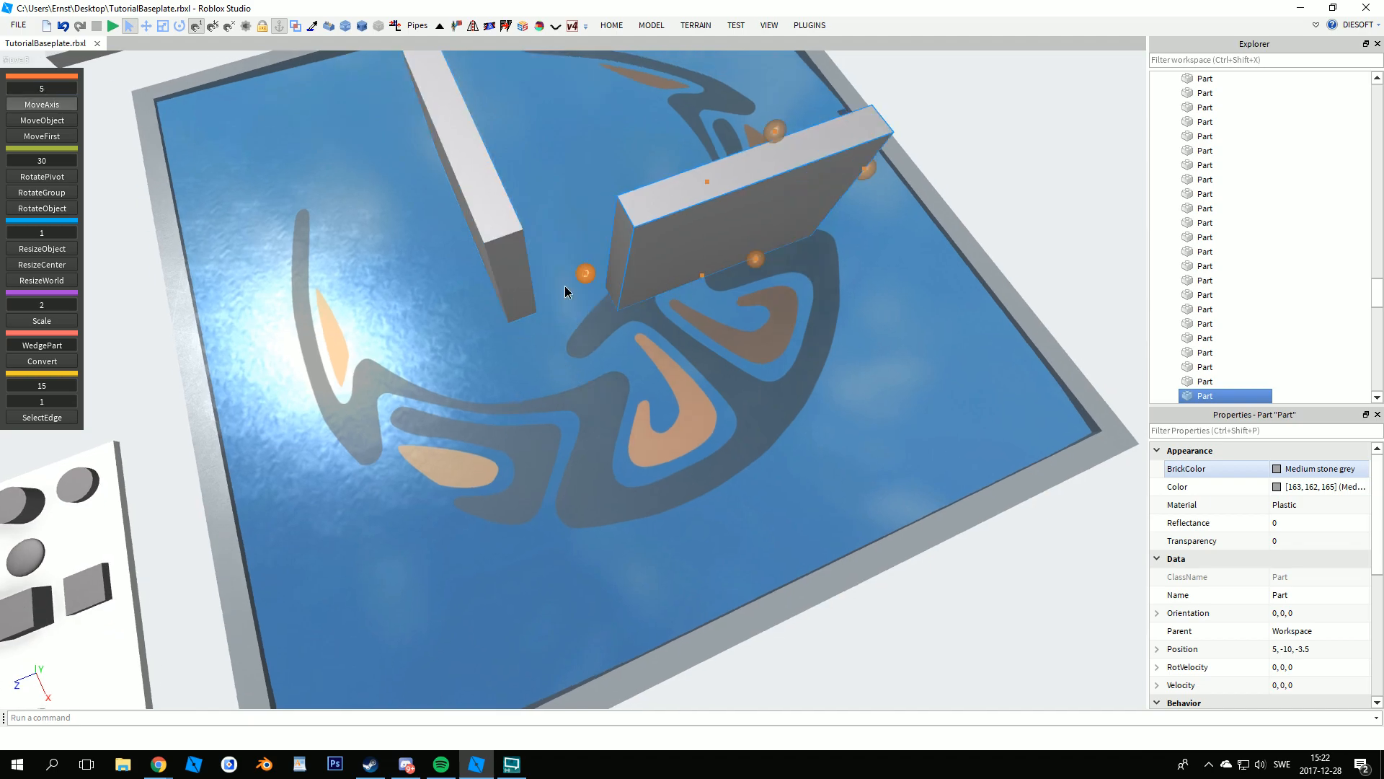
drag(755, 261, 825, 360)
click(676, 474)
right_drag(676, 474, 704, 482)
scroll(700, 461, up, 2)
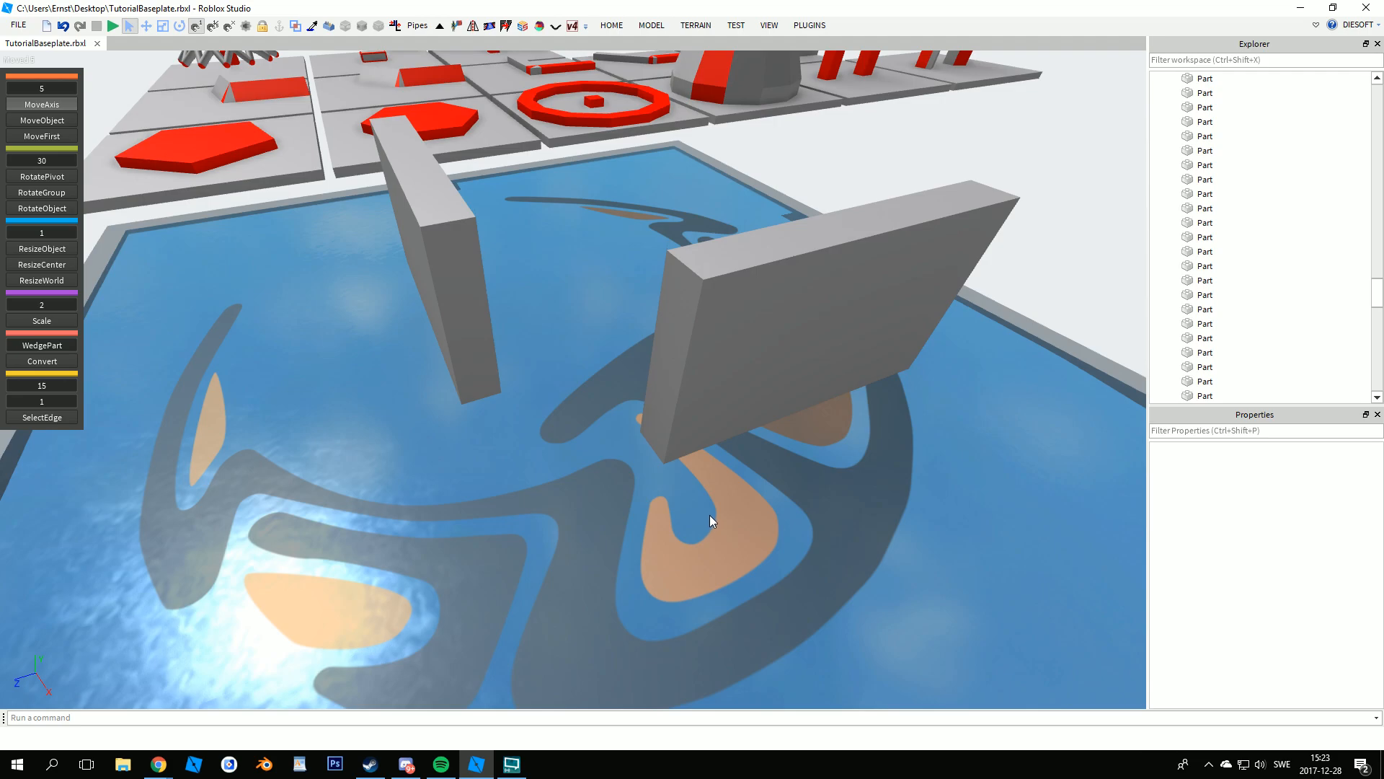
- Place a small block at the inner end of the first wall so that it projects into the open corner
right_drag(708, 516, 666, 510)
scroll(550, 505, up, 8)
key(a)
drag(509, 261, 613, 411)
click(815, 445)
key(a)
right_drag(816, 447, 810, 443)
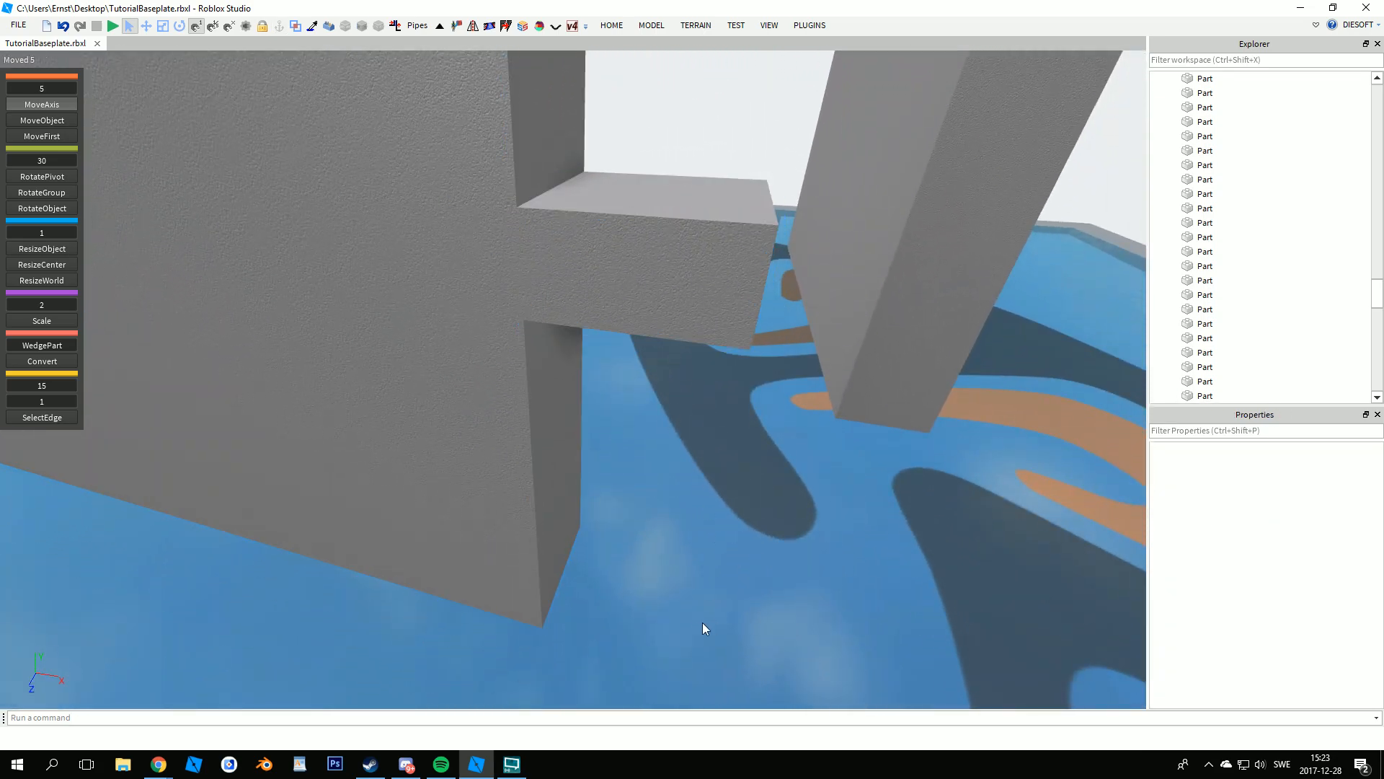
- Extend the small block's faces with ResizeAlign's ExtendUpto method into a square slab that bridges the corner between the walls
click(395, 27)
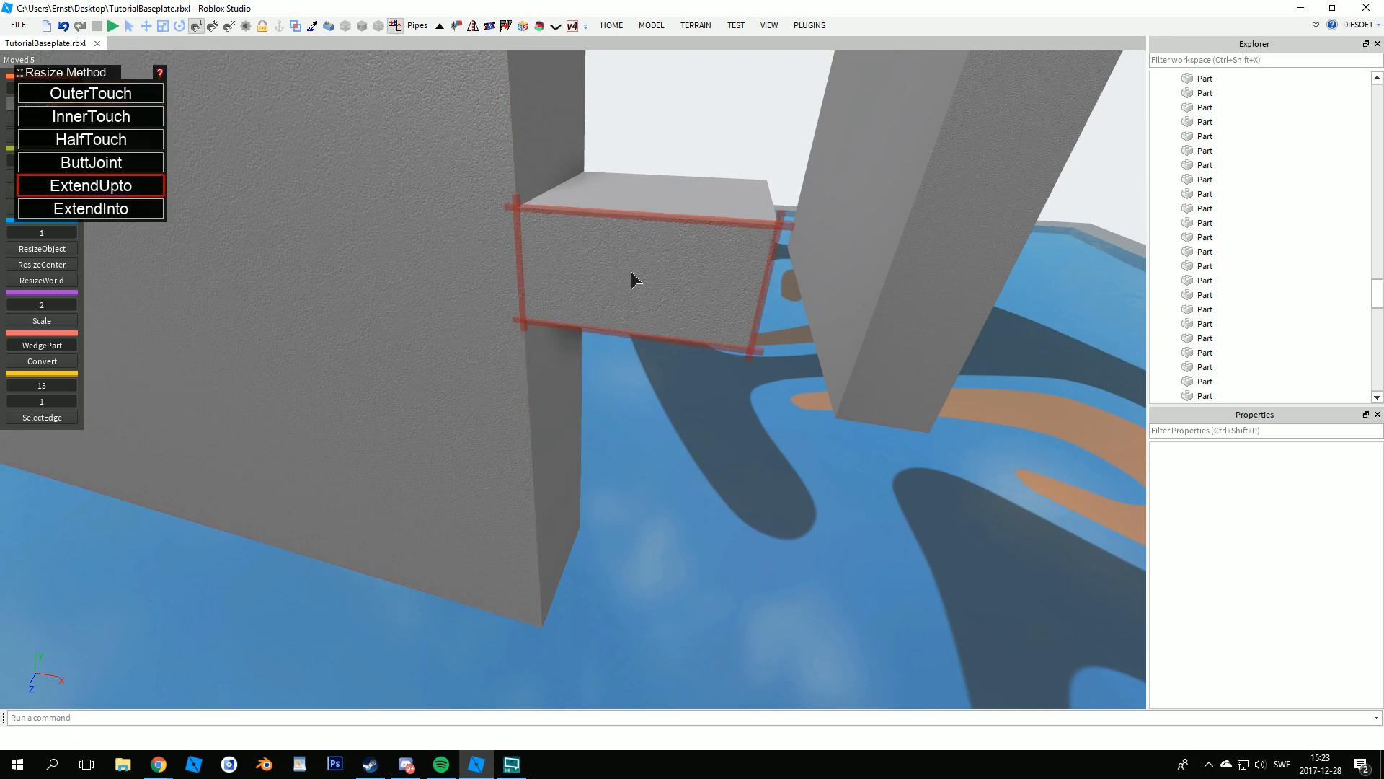
key(d)
right_drag(649, 417, 649, 418)
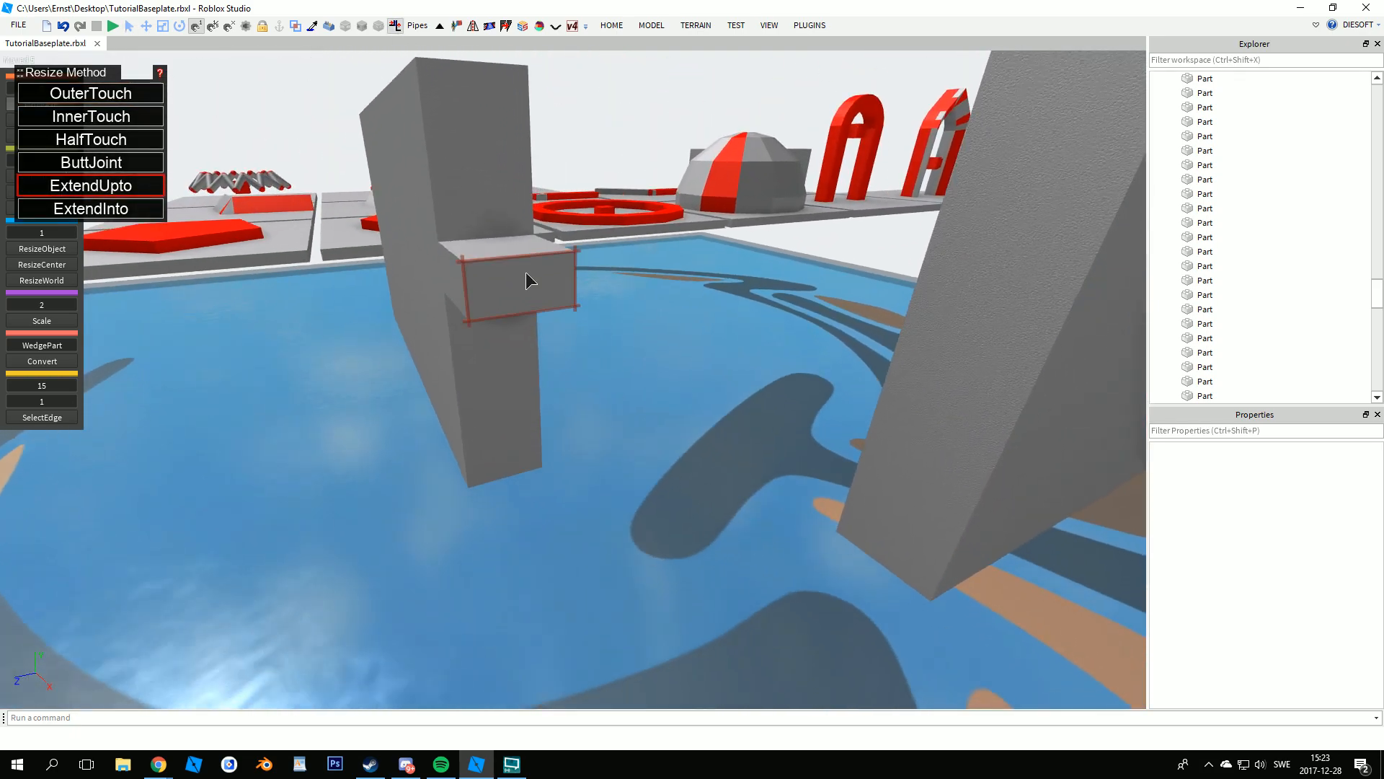
right_drag(529, 274, 524, 270)
key(d)
key(q)
click(682, 249)
right_drag(655, 245, 594, 220)
click(585, 219)
key(a)
click(594, 221)
key(s)
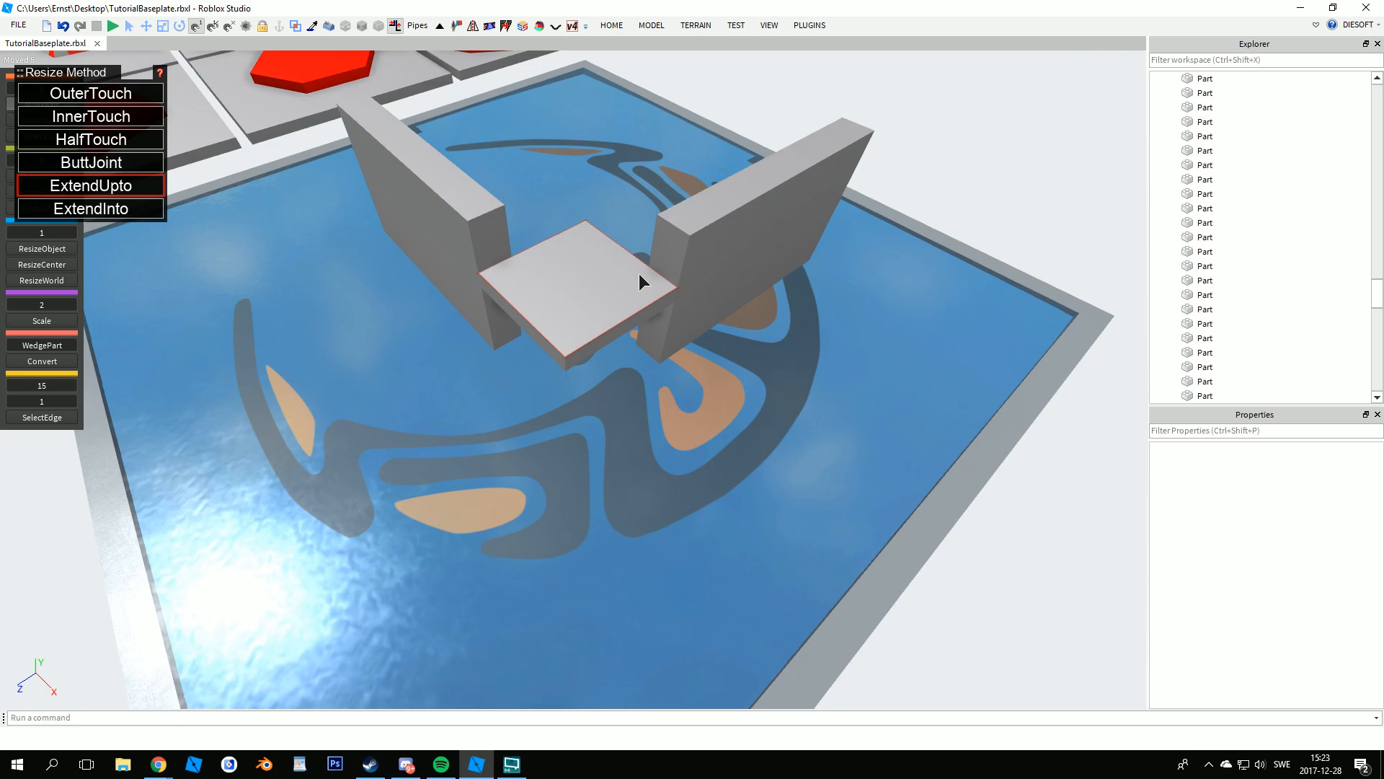
- Examine the slab's corners from above where they meet the two walls
key(w)
right_drag(692, 257, 640, 357)
key(ctrl+1)
key(w)
right_drag(603, 420, 675, 357)
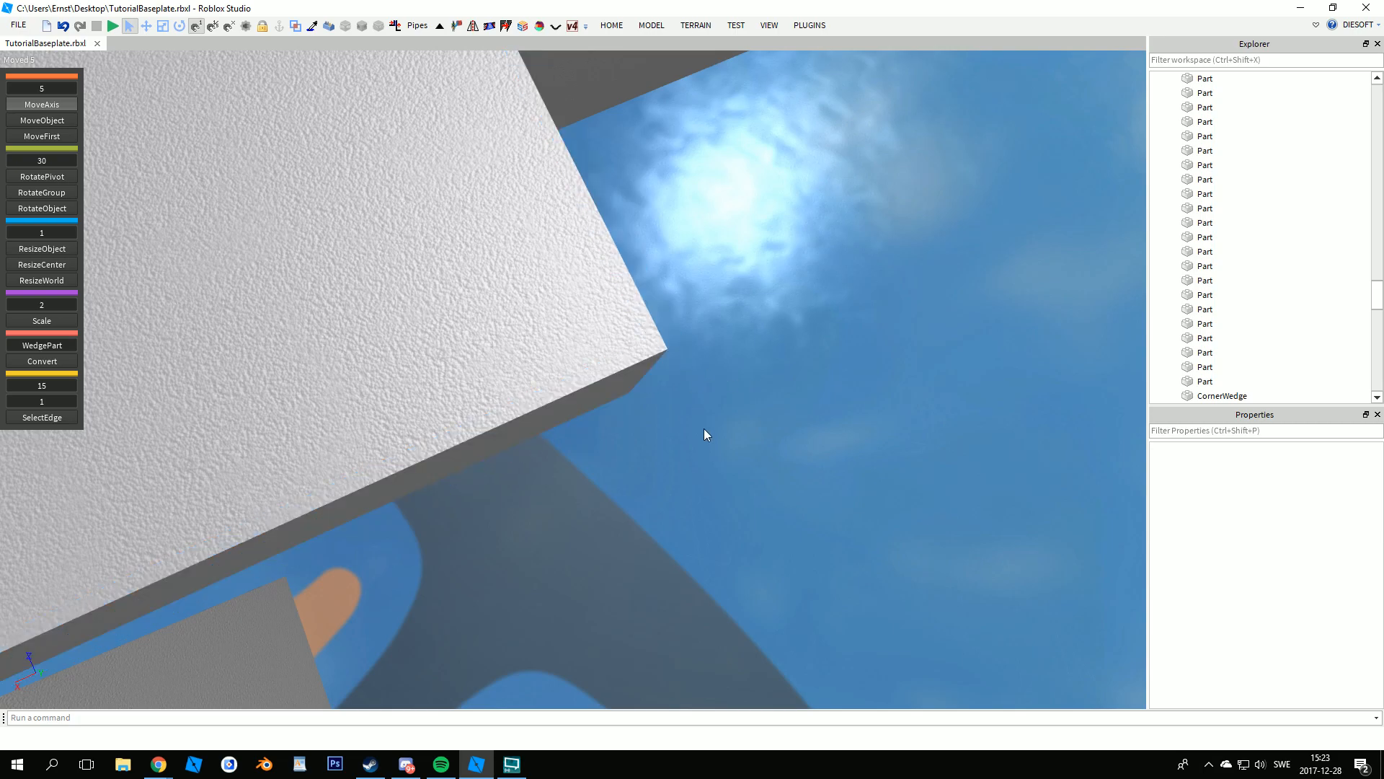
drag(482, 486, 478, 491)
right_drag(694, 474, 695, 473)
scroll(695, 473, down, 5)
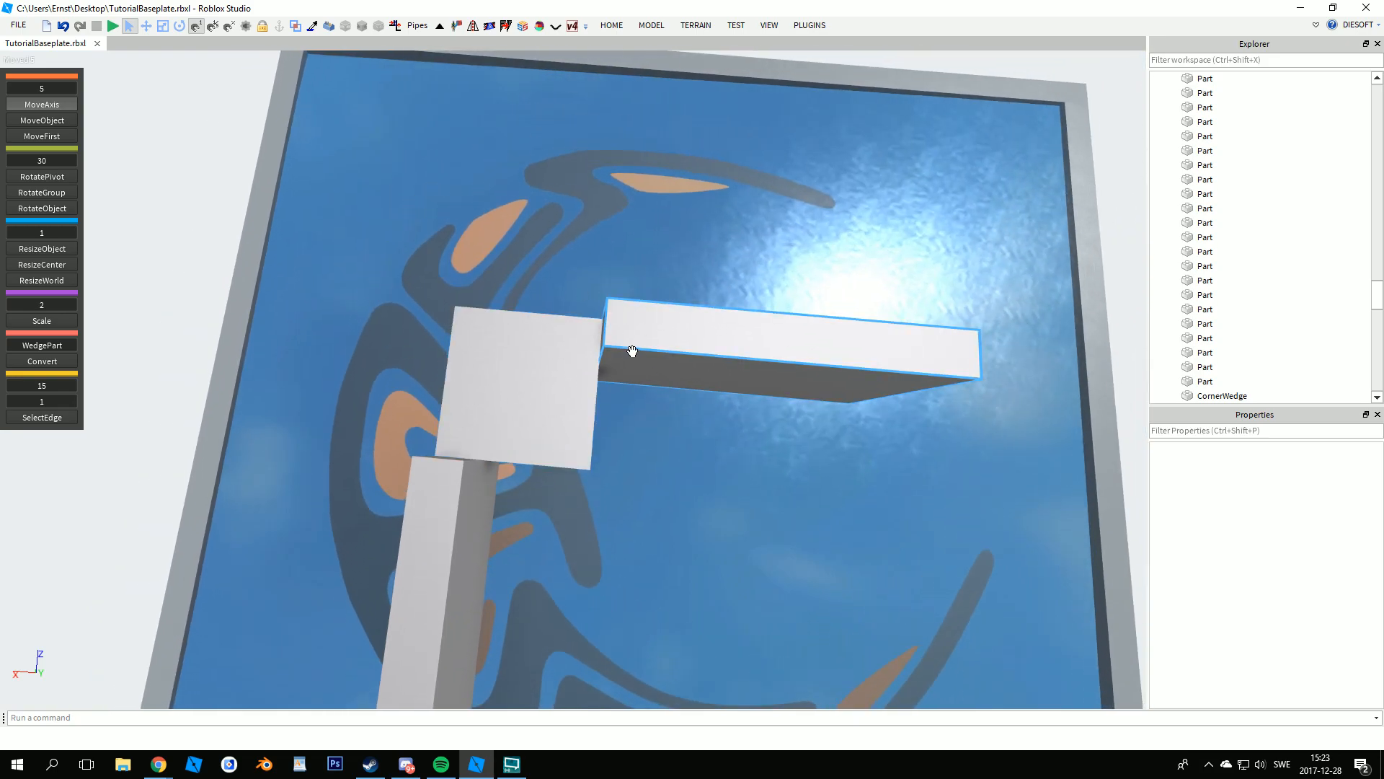
- Select the square slab and shrink it with ResizeObject to 0.05, 1, 0.05 at its inner corner between the walls
right_drag(439, 452, 547, 346)
click(537, 342)
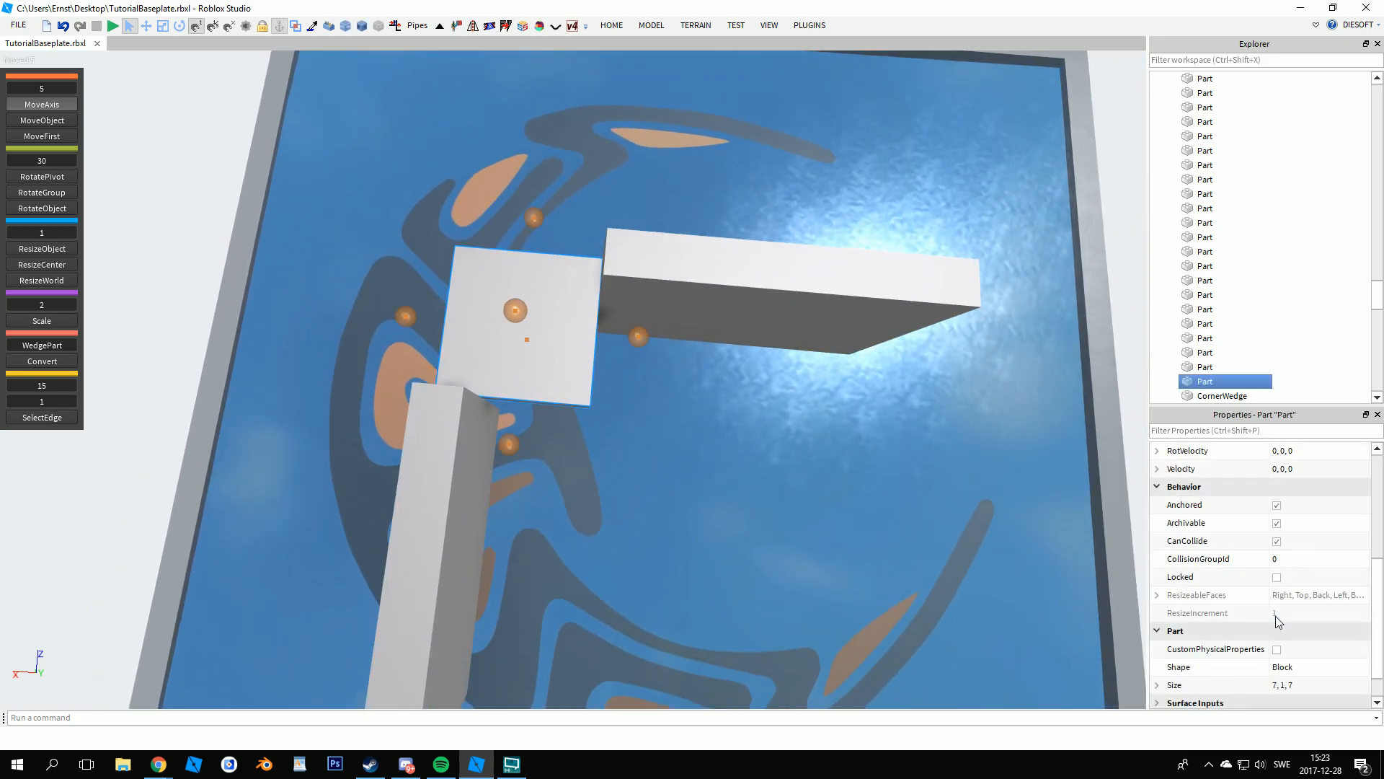
scroll(664, 431, up, 5)
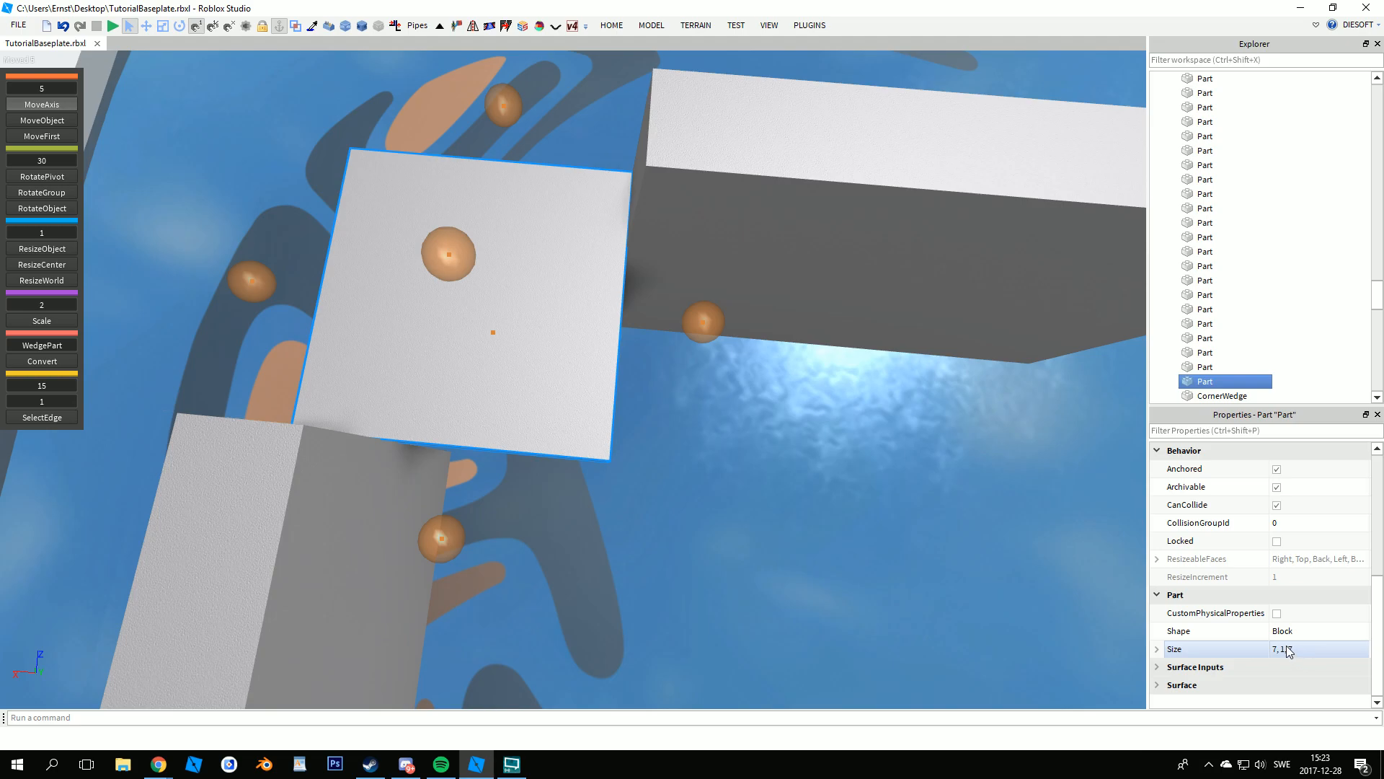
key(r)
drag(261, 283, 535, 307)
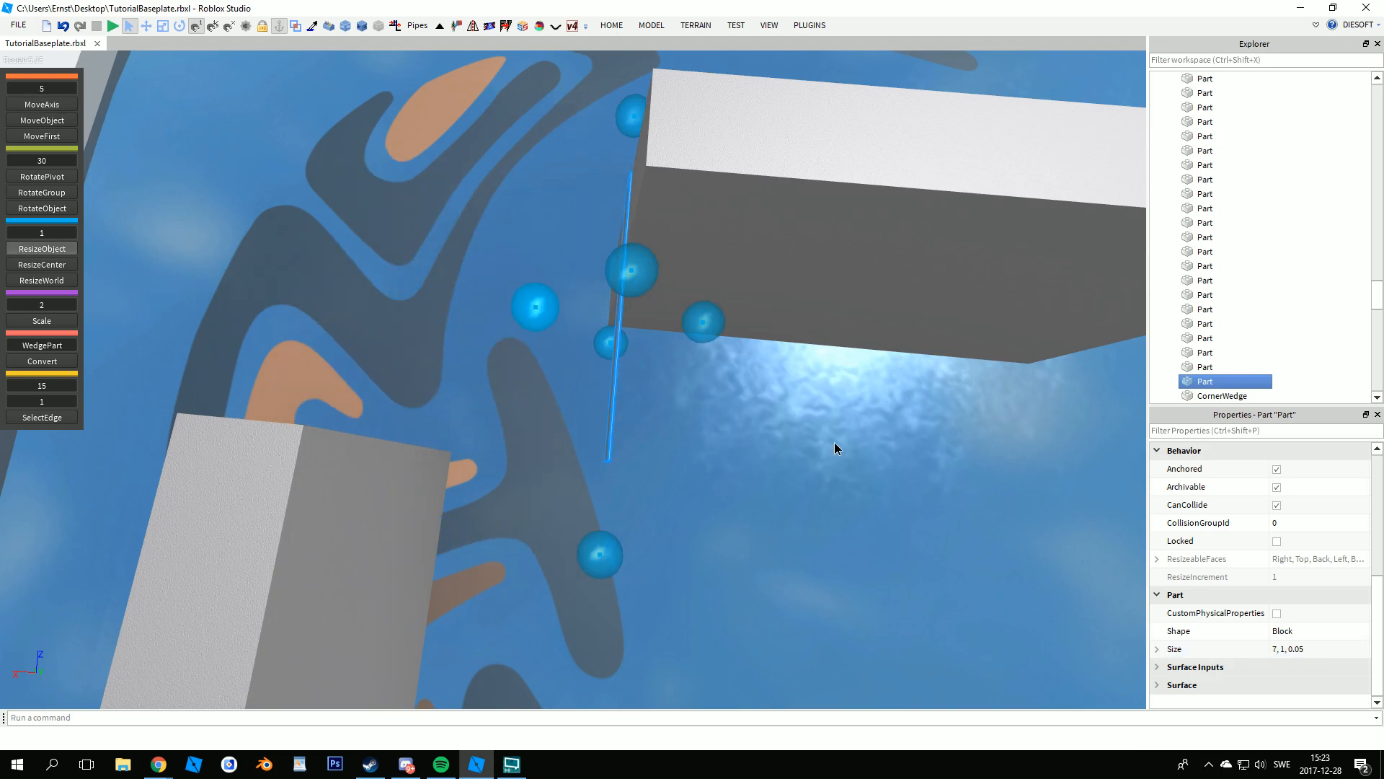
drag(641, 124, 678, 676)
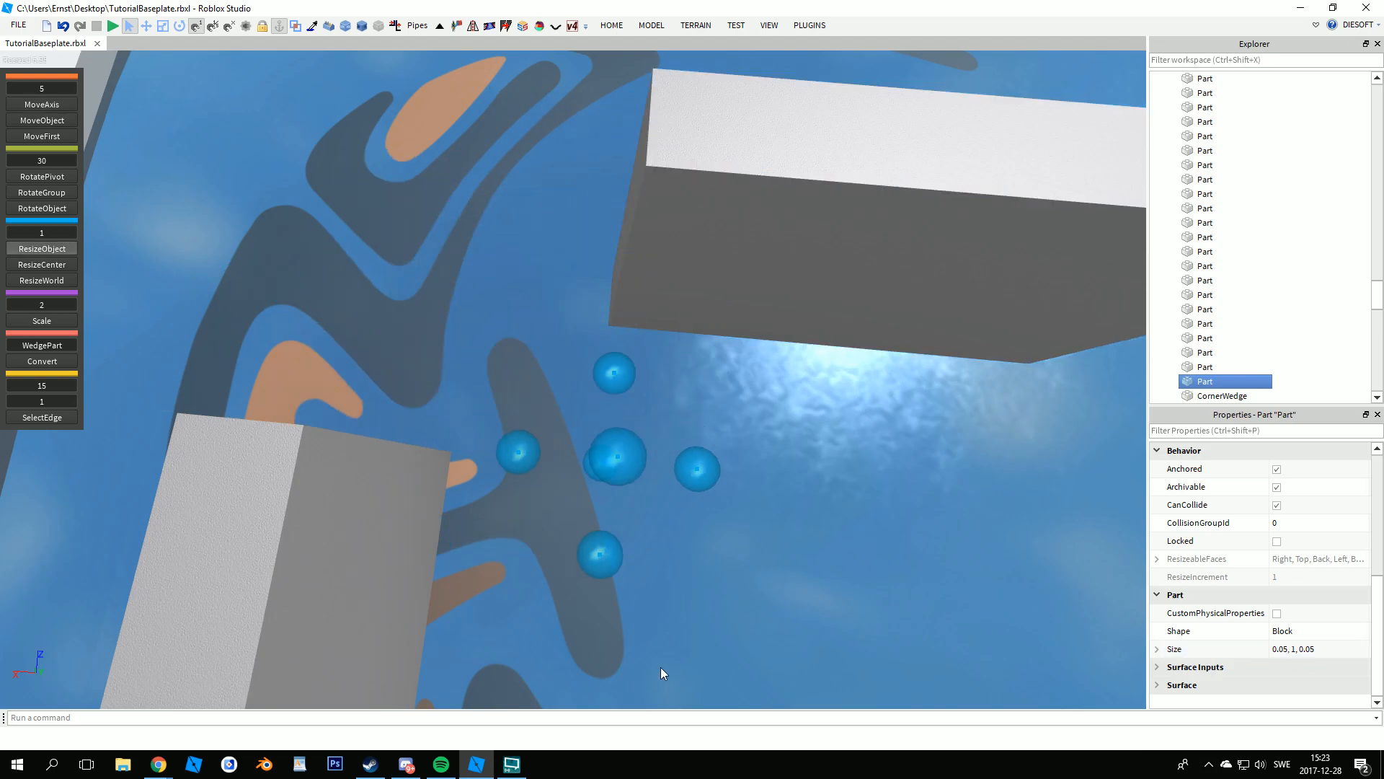
- Set the resize increment to 0.05 for the tiny pivot part between the walls
scroll(659, 660, up, 5)
text(0.05)
key(Return)
right_drag(650, 525, 753, 389)
scroll(736, 423, down, 5)
scroll(735, 421, down, 2)
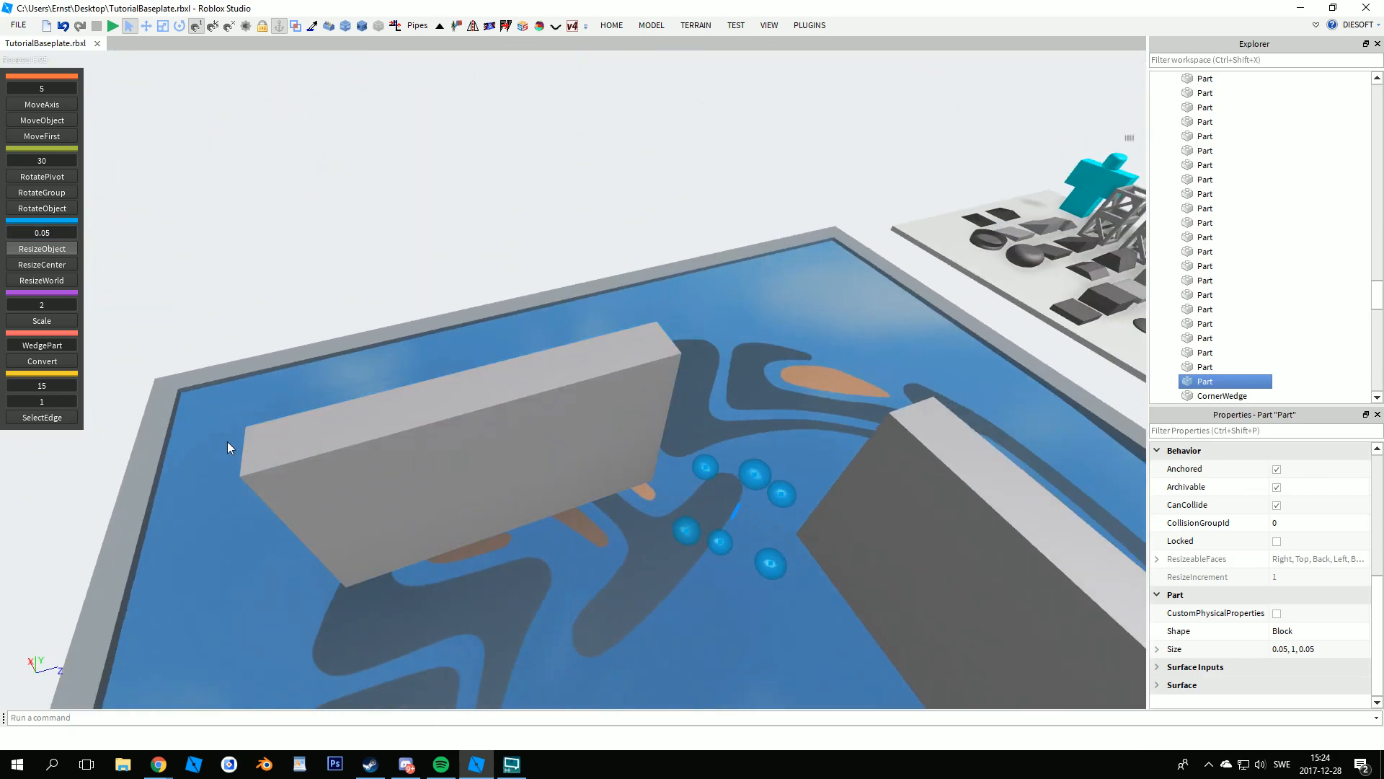
- Thicken the thin part between the two walls to a size of 0.1, 1, 0.1
scroll(729, 365, up, 8)
drag(741, 361, 745, 359)
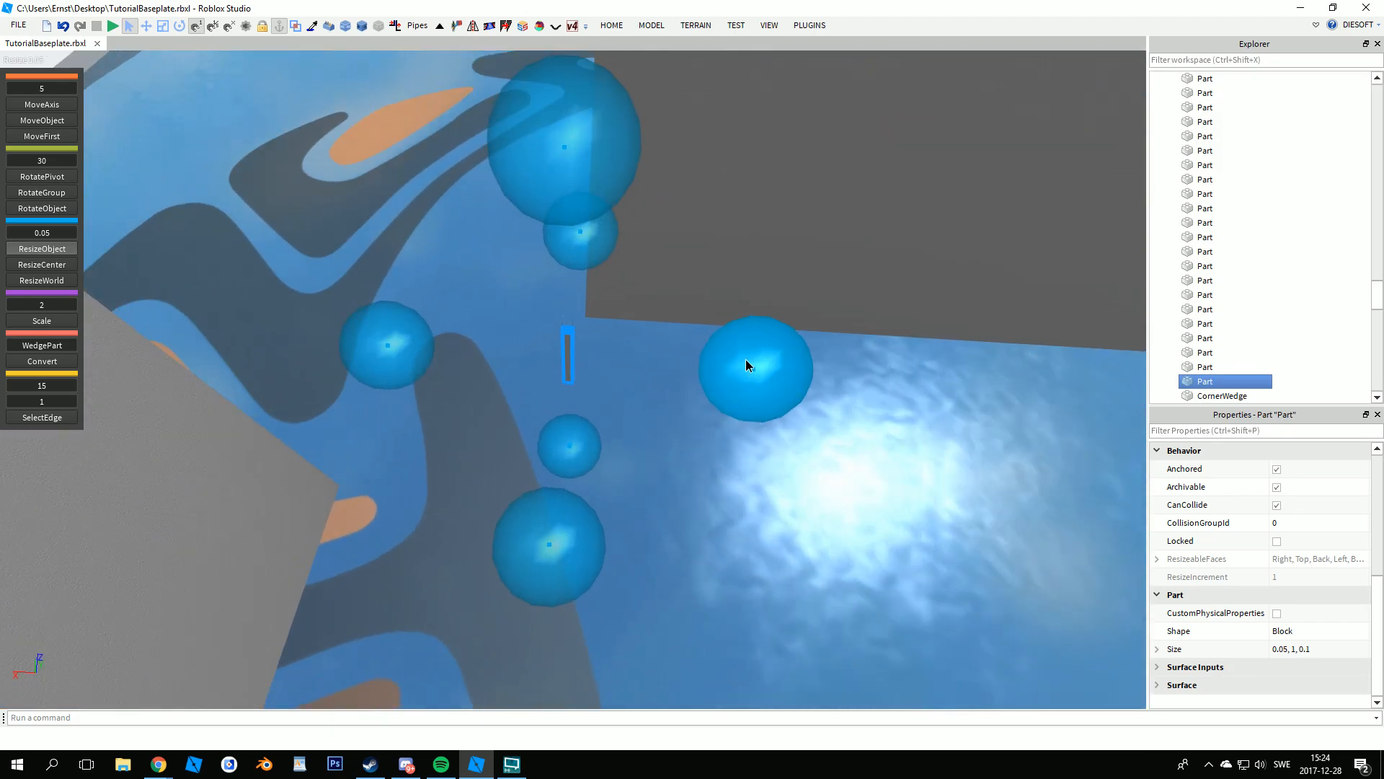
right_drag(746, 359, 665, 375)
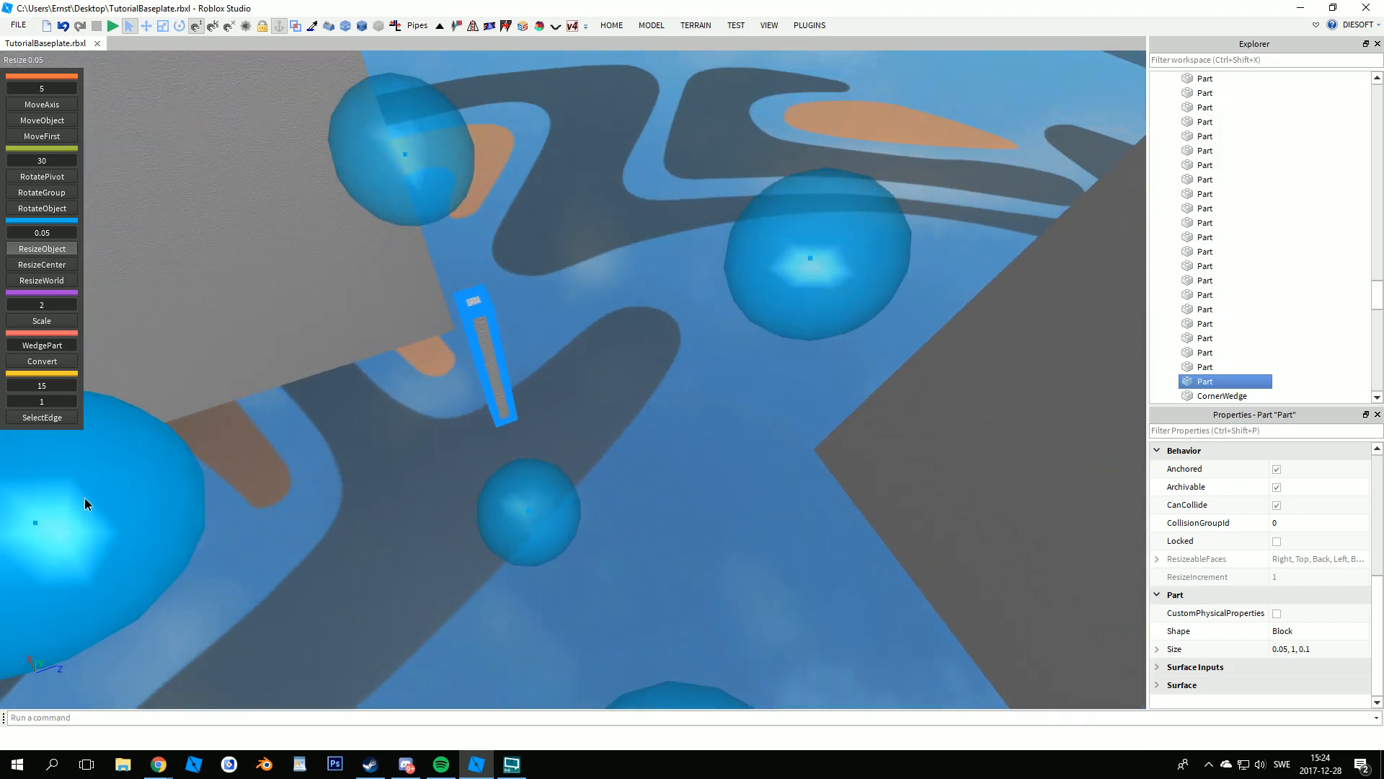
drag(85, 498, 447, 453)
right_drag(650, 397, 650, 396)
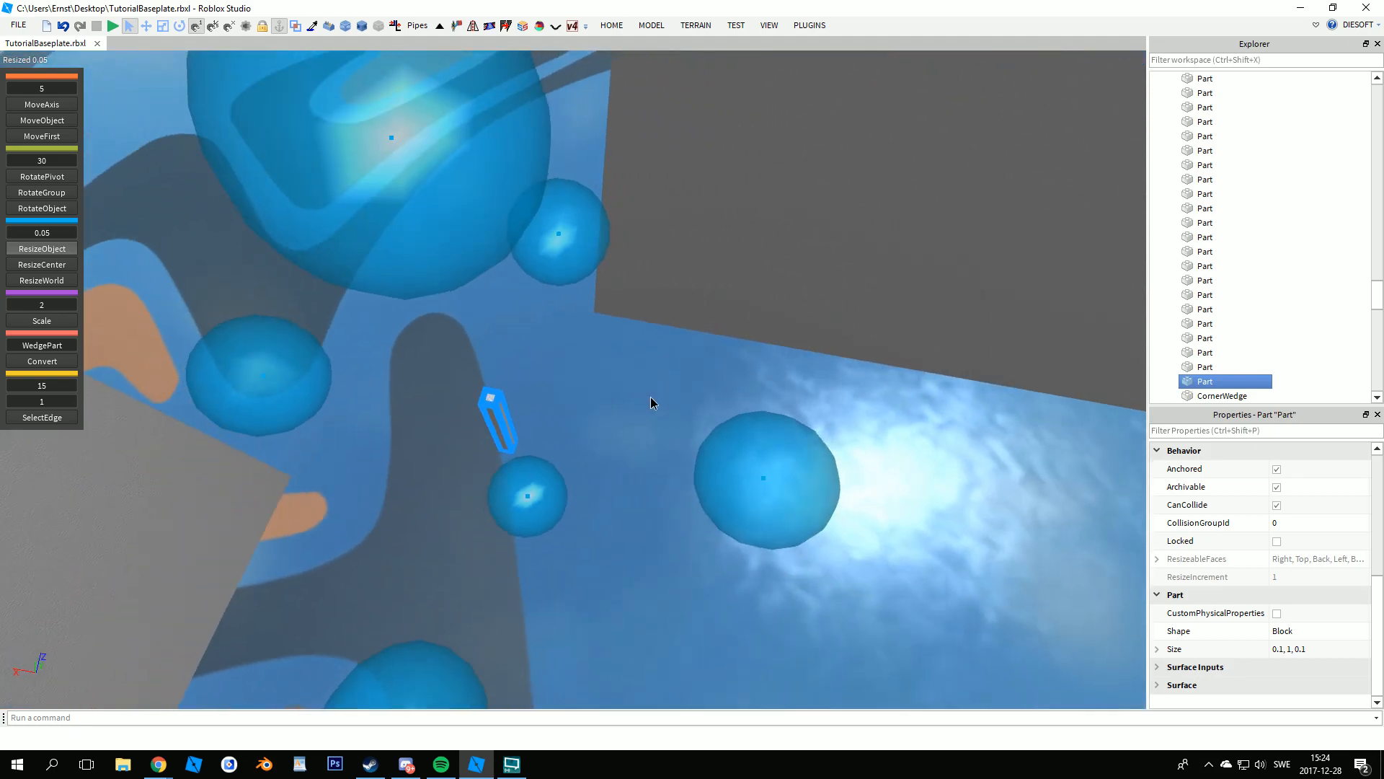
- Set the size of the small part between the two walls to 2, 2, 2
click(1302, 647)
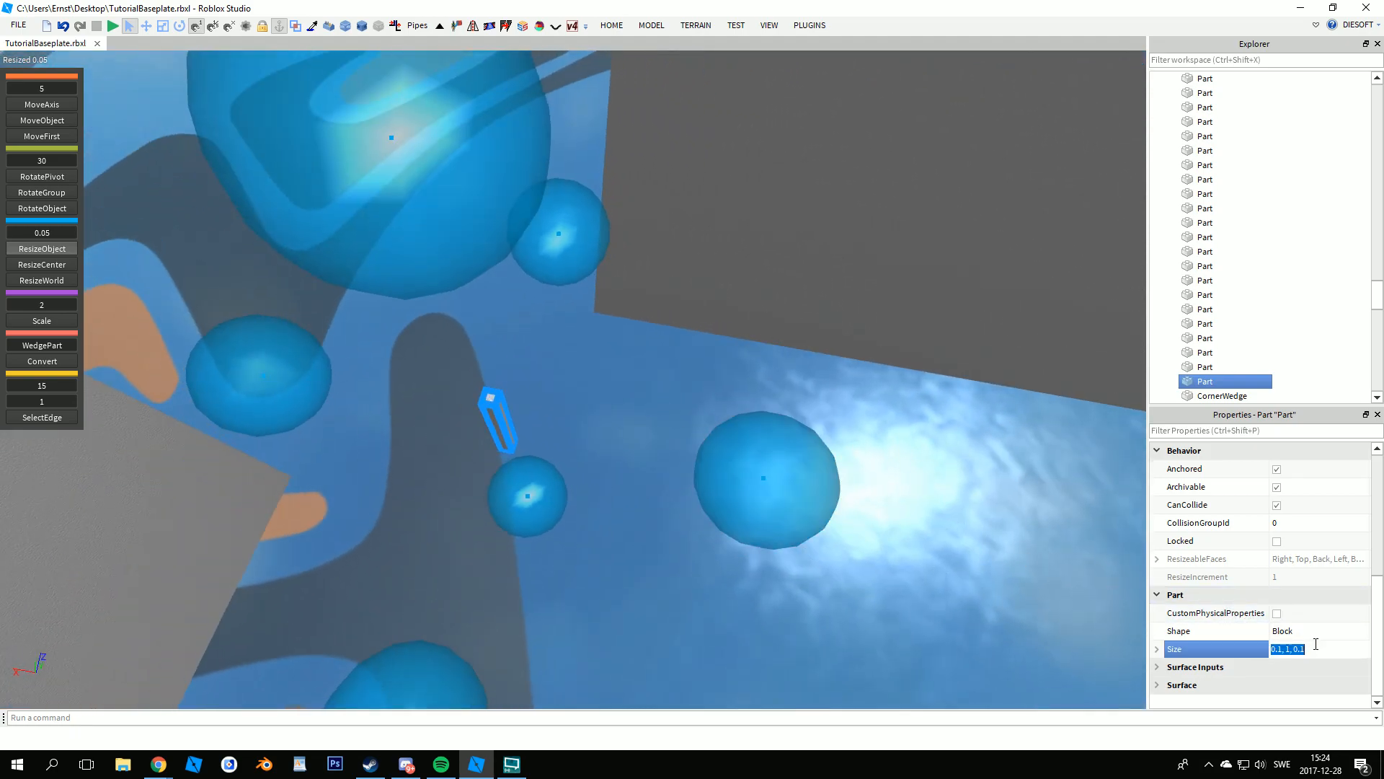
text(2,)
key(Return)
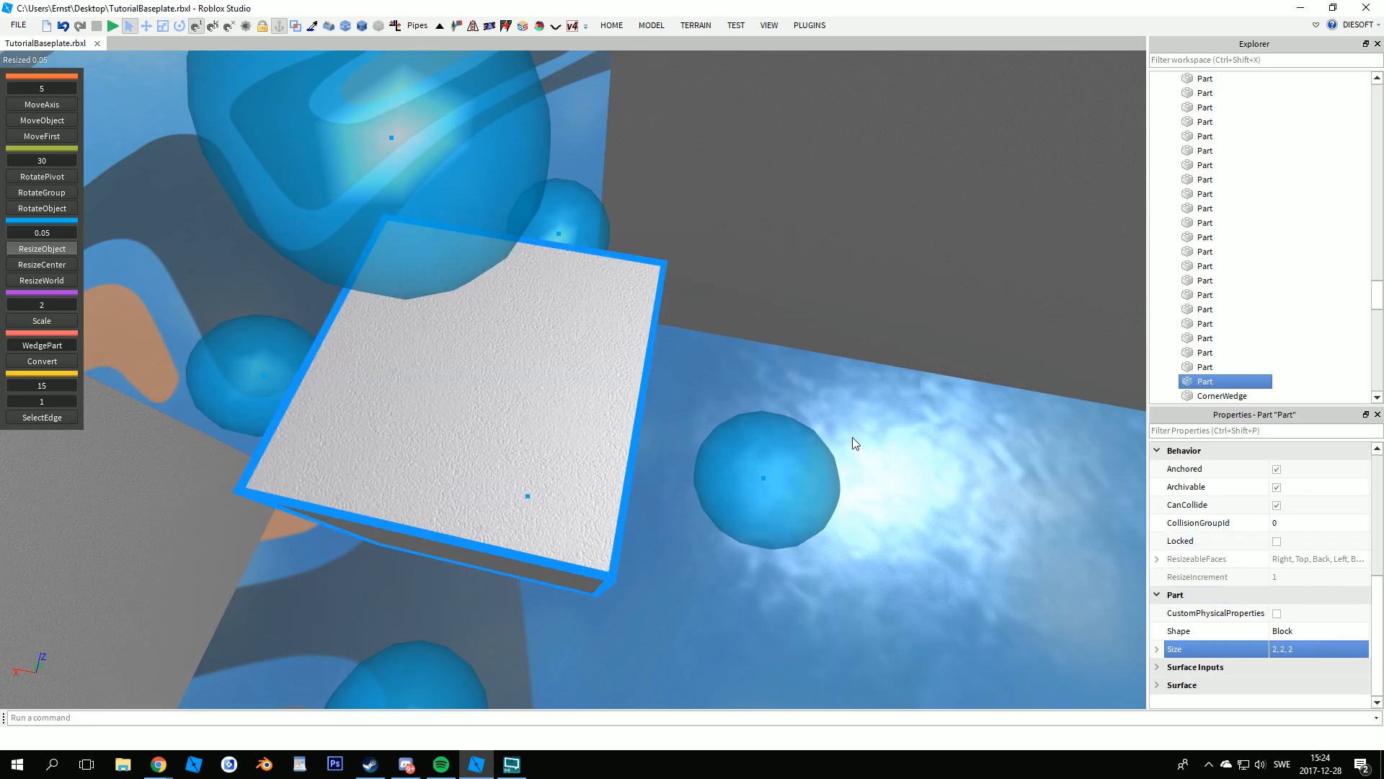
- Duplicate one wall, shrink the copy by 14.95 to a thin slab at the wall's inner end, and thicken it by 0.15
scroll(829, 490, down, 5)
click(799, 490)
right_drag(725, 461, 698, 409)
key(a)
click(556, 464)
right_drag(547, 464, 504, 462)
click(42, 249)
scroll(626, 492, up, 8)
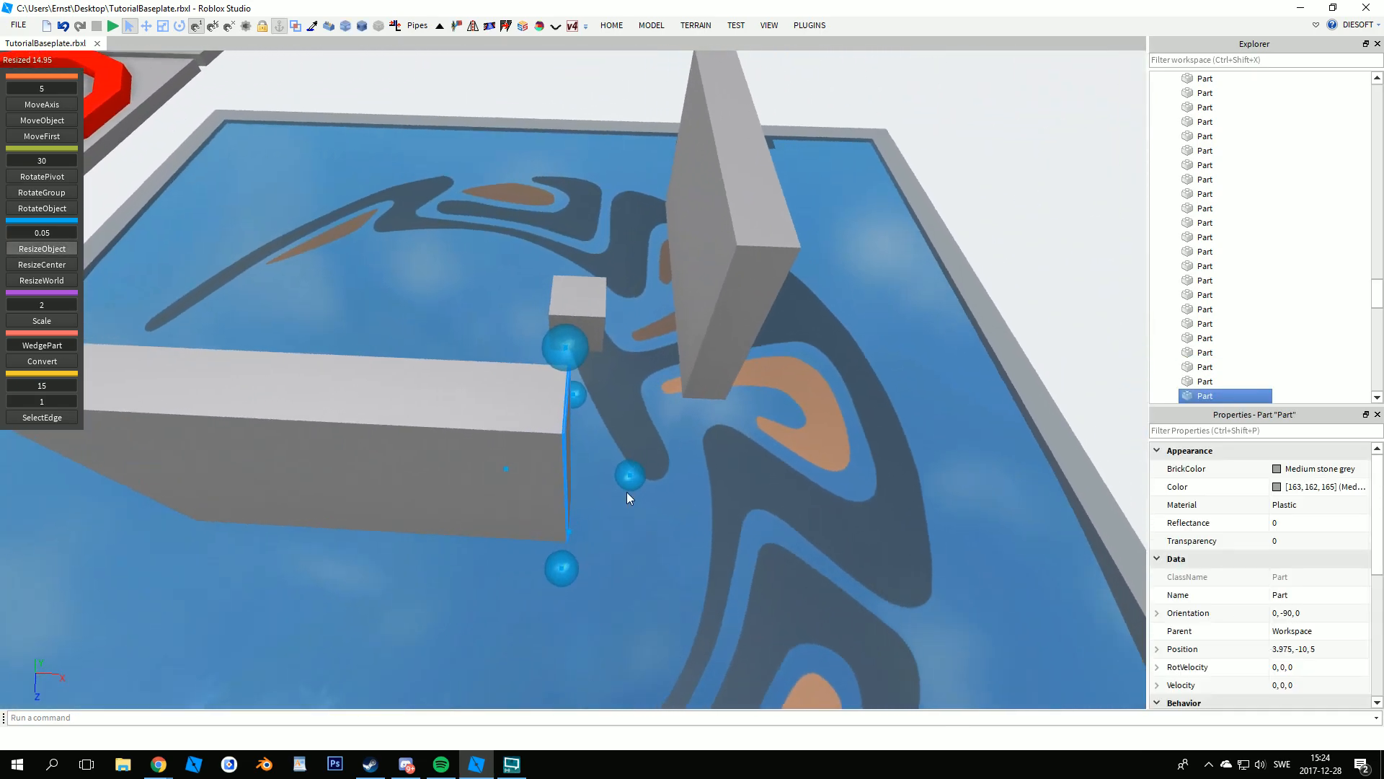
drag(659, 443, 669, 446)
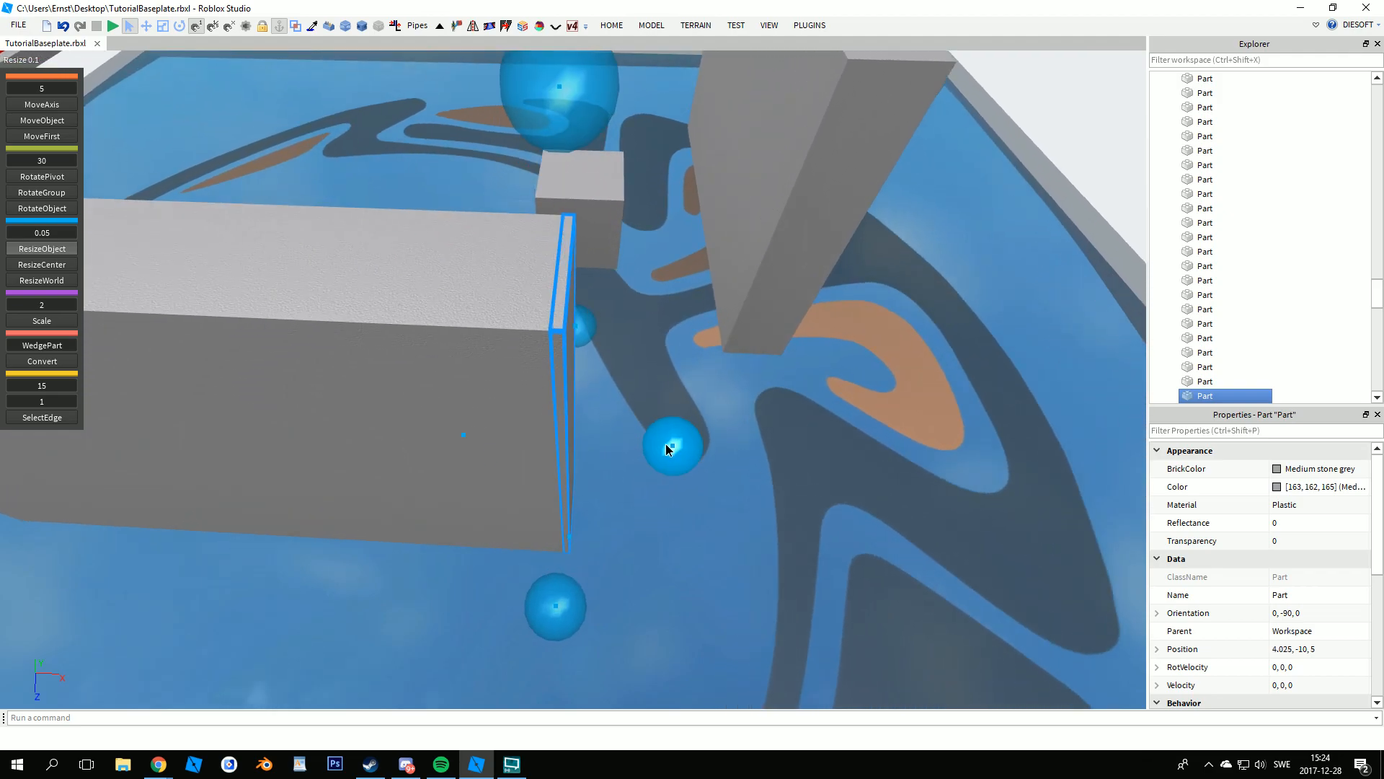
- Rotate copies of the slab around the small cube, ending with 15-degree spacing between the two walls
scroll(657, 444, down, 4)
right_drag(657, 444, 534, 330)
key(h)
scroll(599, 417, up, 2)
click(534, 331)
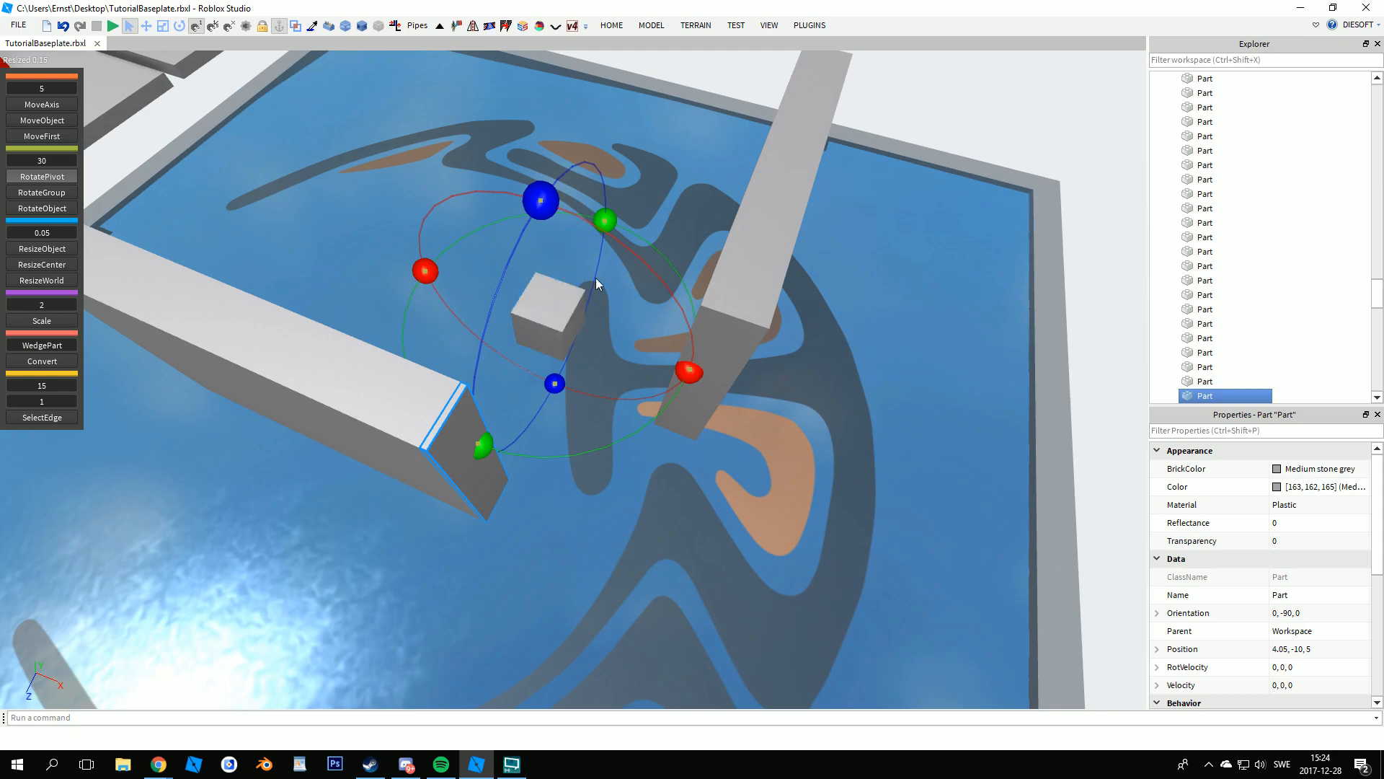
drag(519, 443, 694, 382)
right_drag(699, 400, 699, 400)
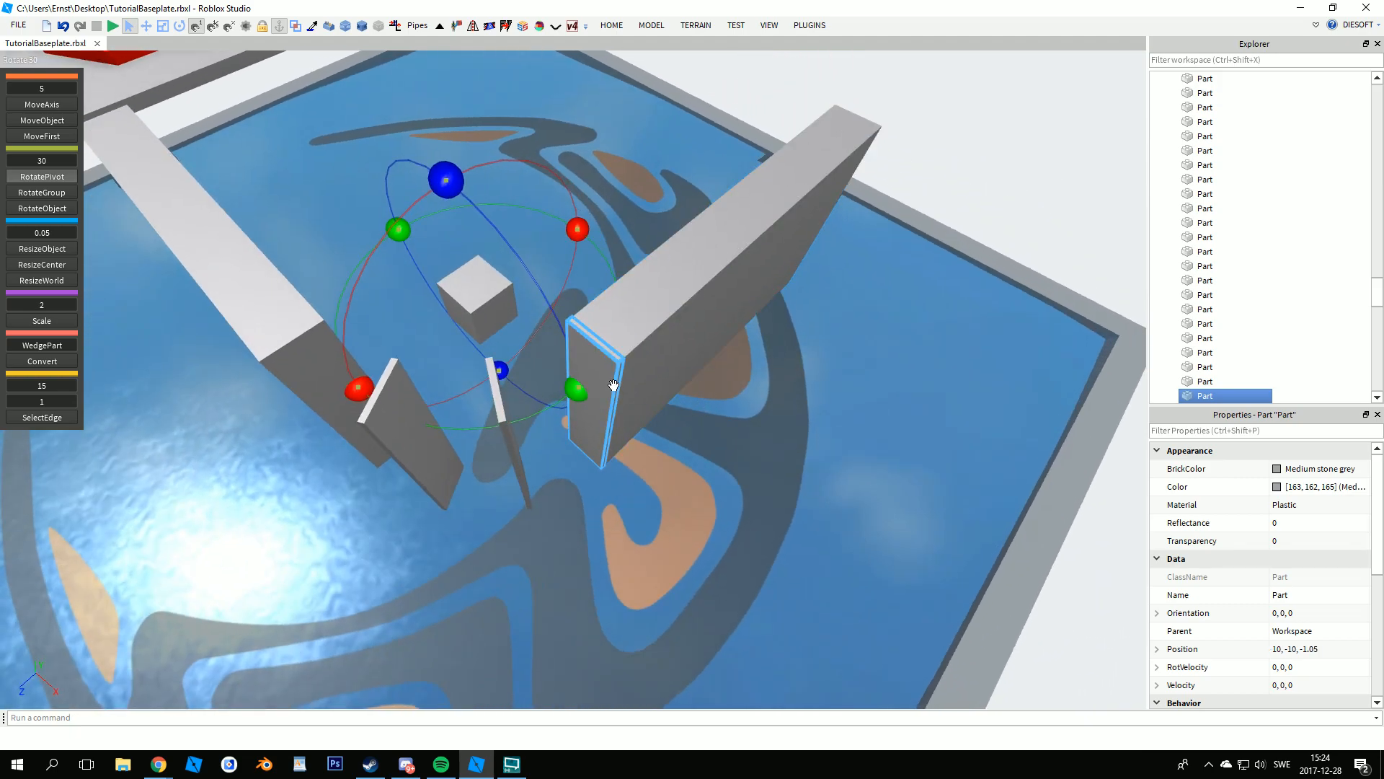
drag(568, 392, 418, 426)
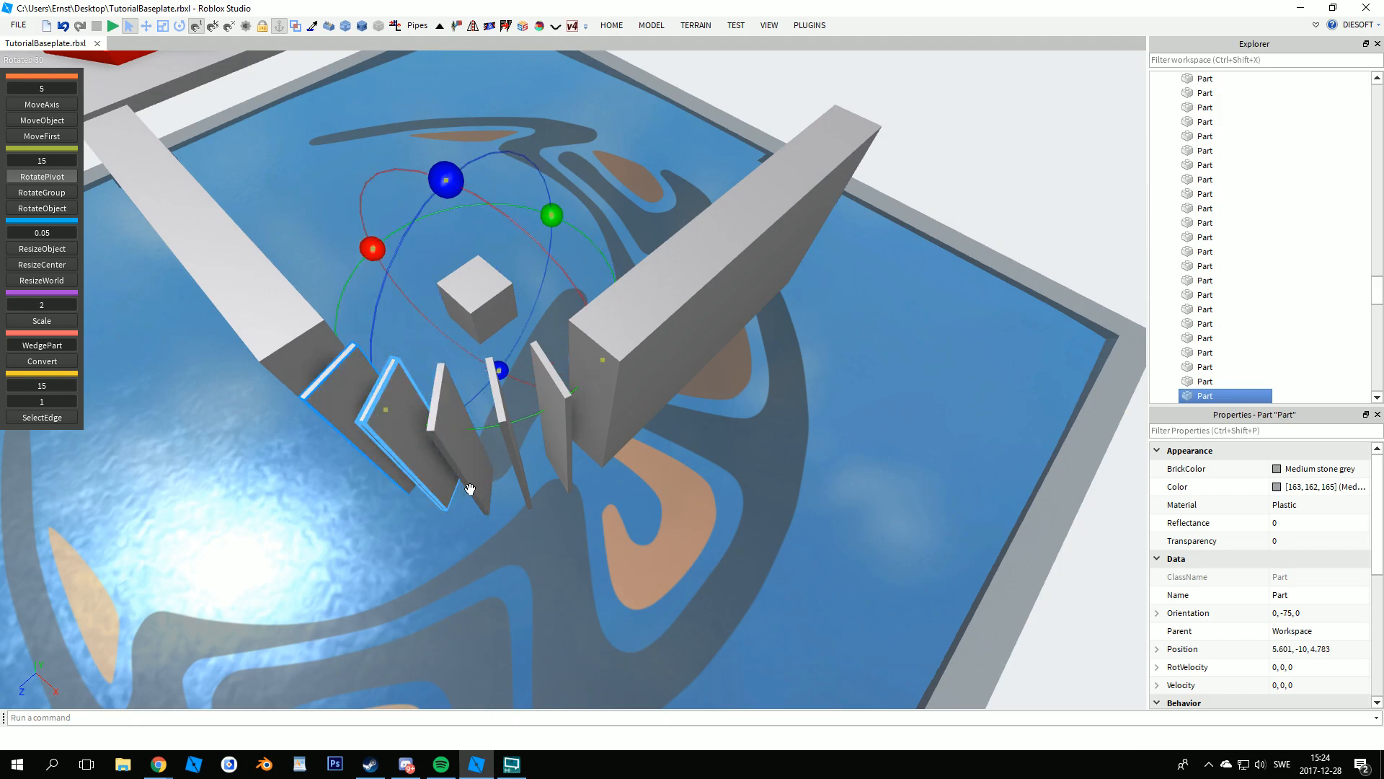
click(593, 543)
- Join the neighbouring slabs and the adjacent wall into a curved corner with the OuterTouch resize method
scroll(617, 426, up, 5)
right_drag(642, 469, 562, 328)
right_drag(652, 520, 547, 303)
click(397, 27)
key(e)
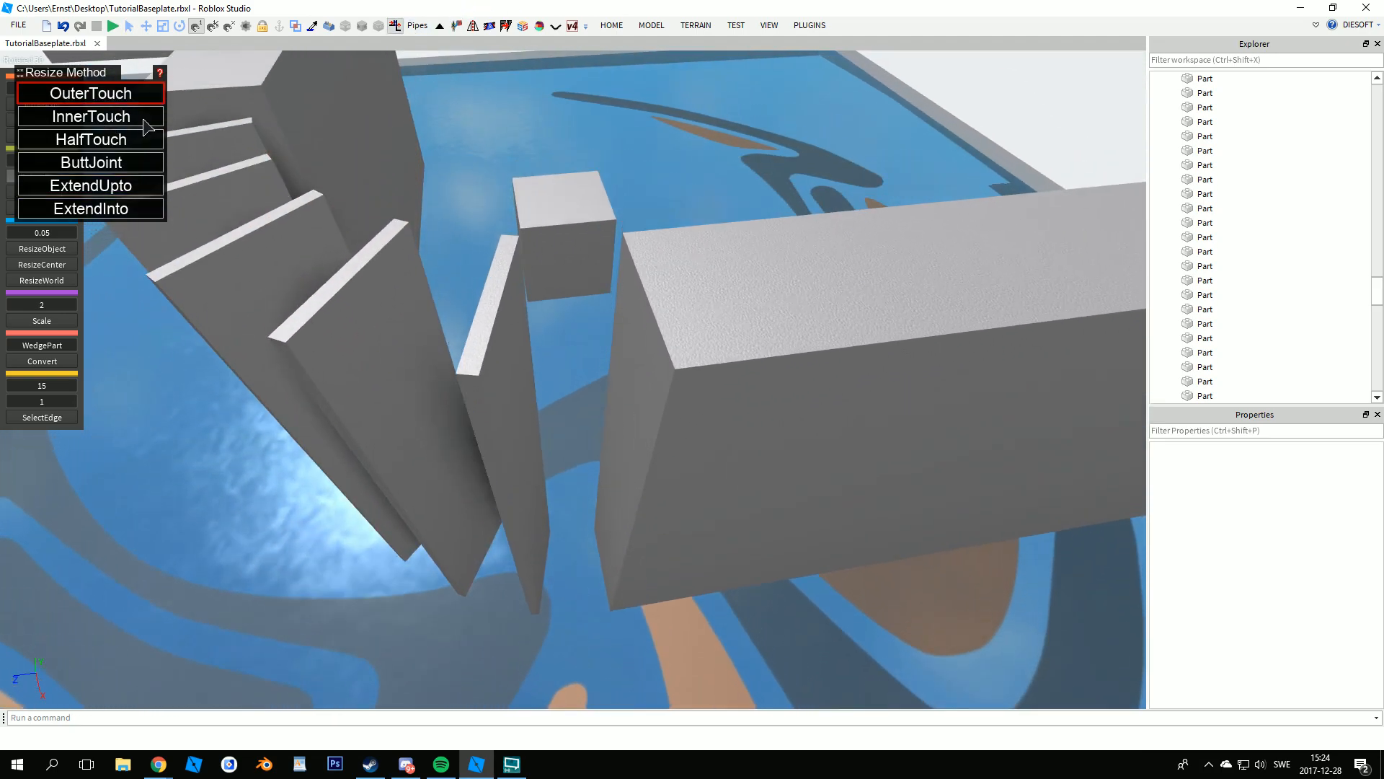
right_drag(654, 453, 702, 228)
click(681, 292)
click(664, 311)
click(659, 252)
click(730, 274)
click(672, 298)
click(614, 293)
- Close the remaining gap between the other straight wall and the curved slabs using the OuterTouch resize method
key(ctrl+1)
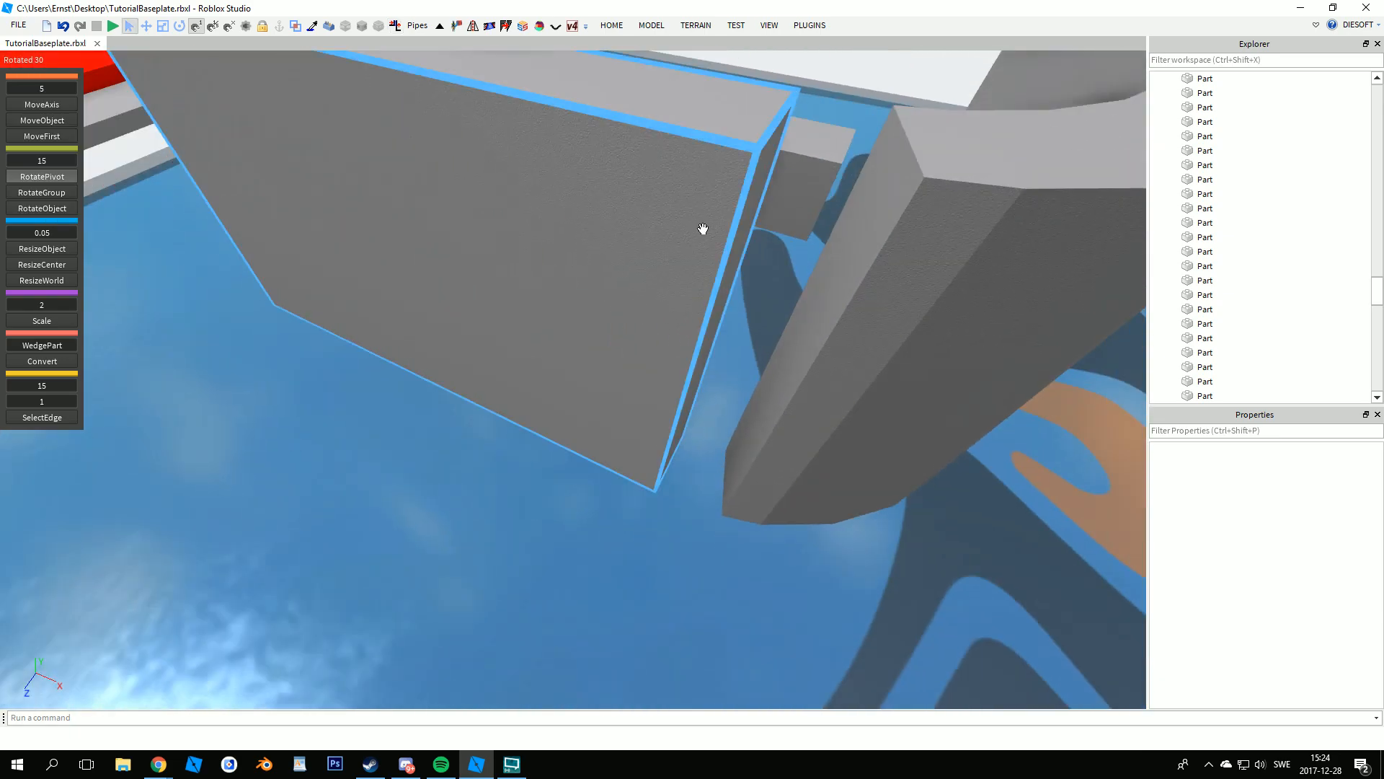
right_drag(737, 295, 487, 236)
drag(581, 431, 581, 431)
key(u)
right_drag(476, 291, 475, 296)
mouse_move(392, 214)
mouse_down()
mouse_move(343, 303)
mouse_move(391, 216)
mouse_up()
click(531, 396)
right_drag(531, 396, 516, 290)
scroll(516, 290, up, 3)
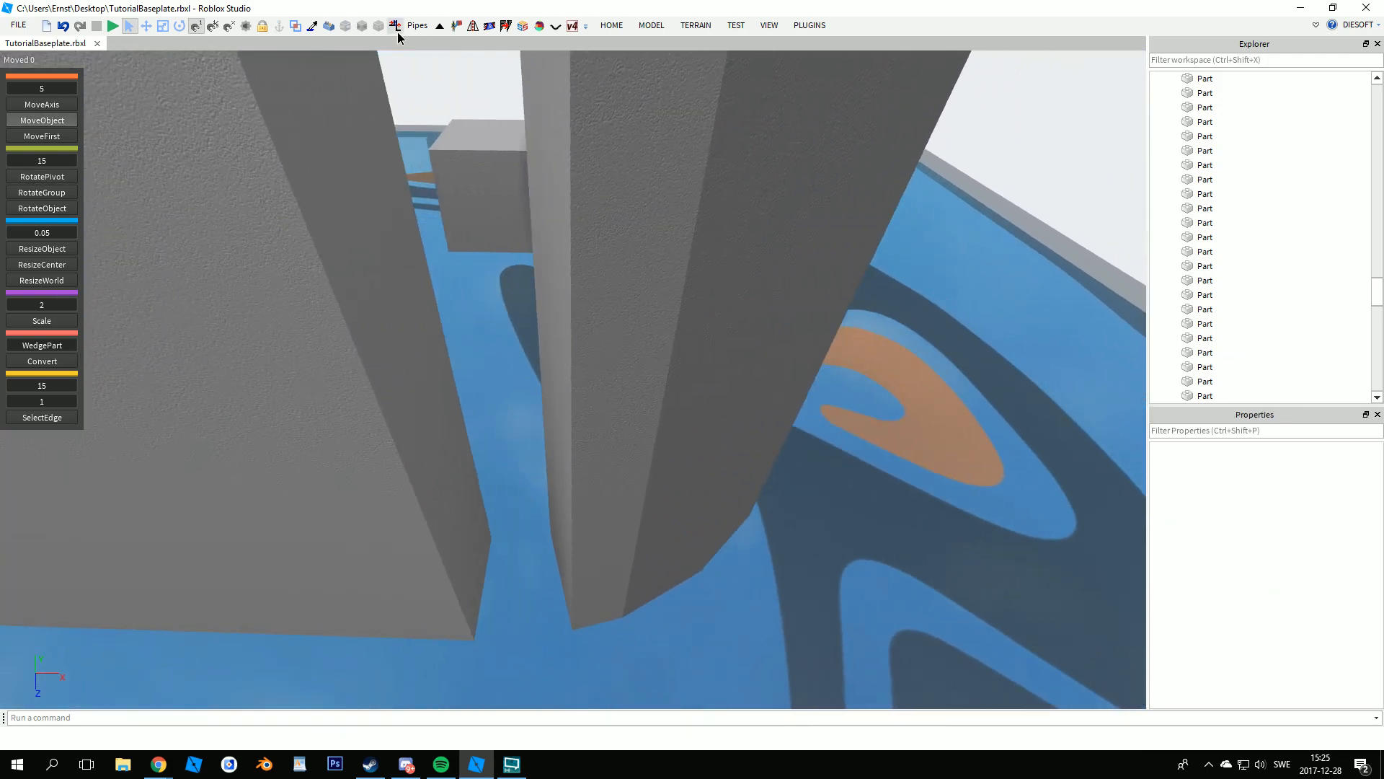
click(395, 26)
scroll(569, 212, down, 10)
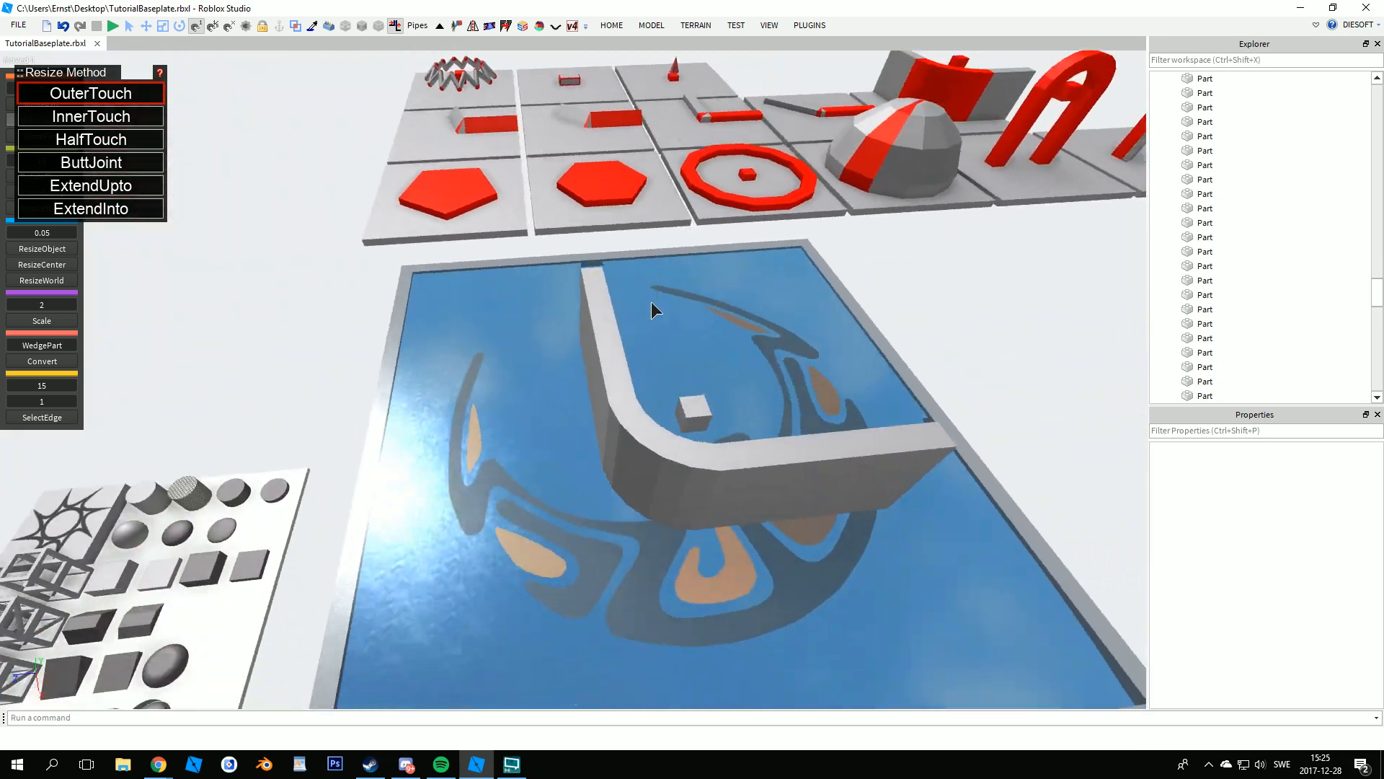
scroll(653, 300, down, 3)
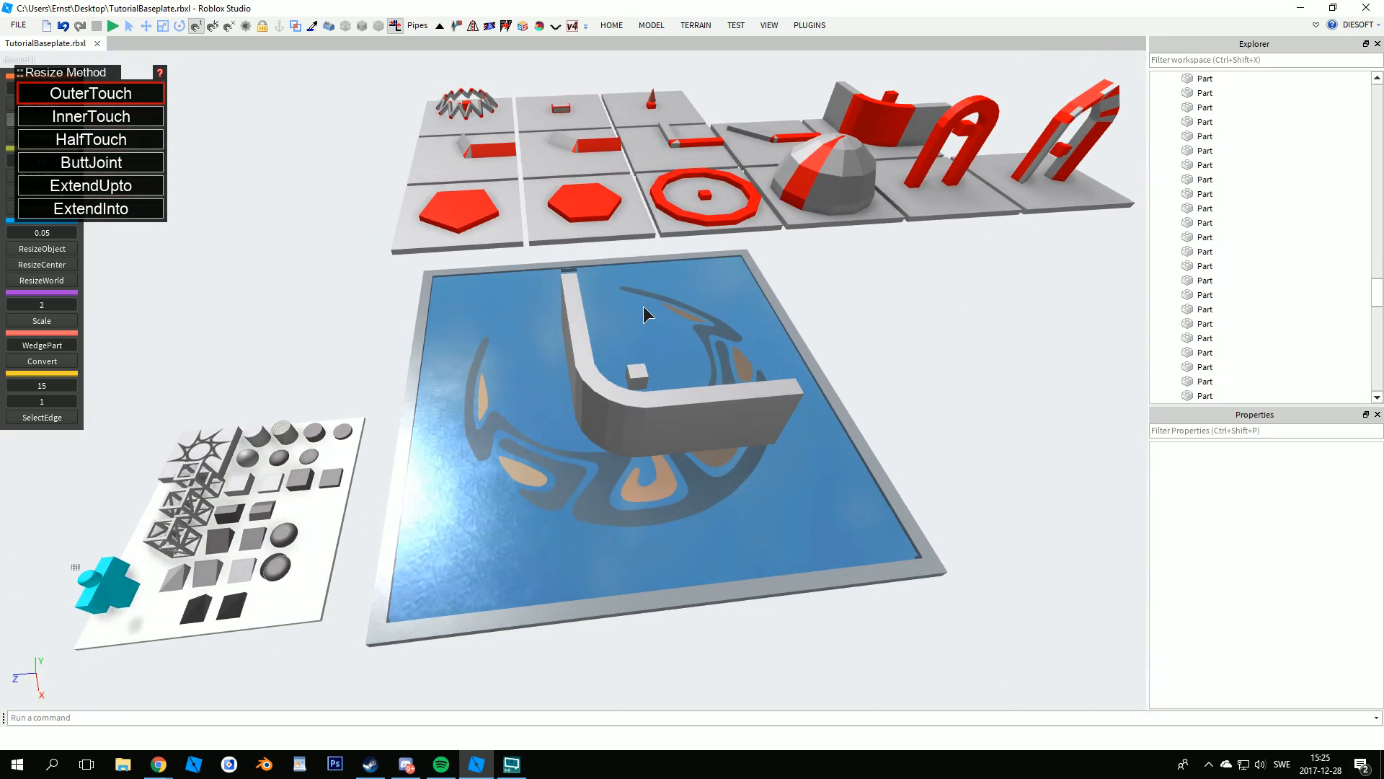
- Select the whole curved wall together with the pivot cube on the blue baseplate and delete them
right_drag(664, 301, 533, 311)
key(ctrl+1)
drag(605, 507, 672, 649)
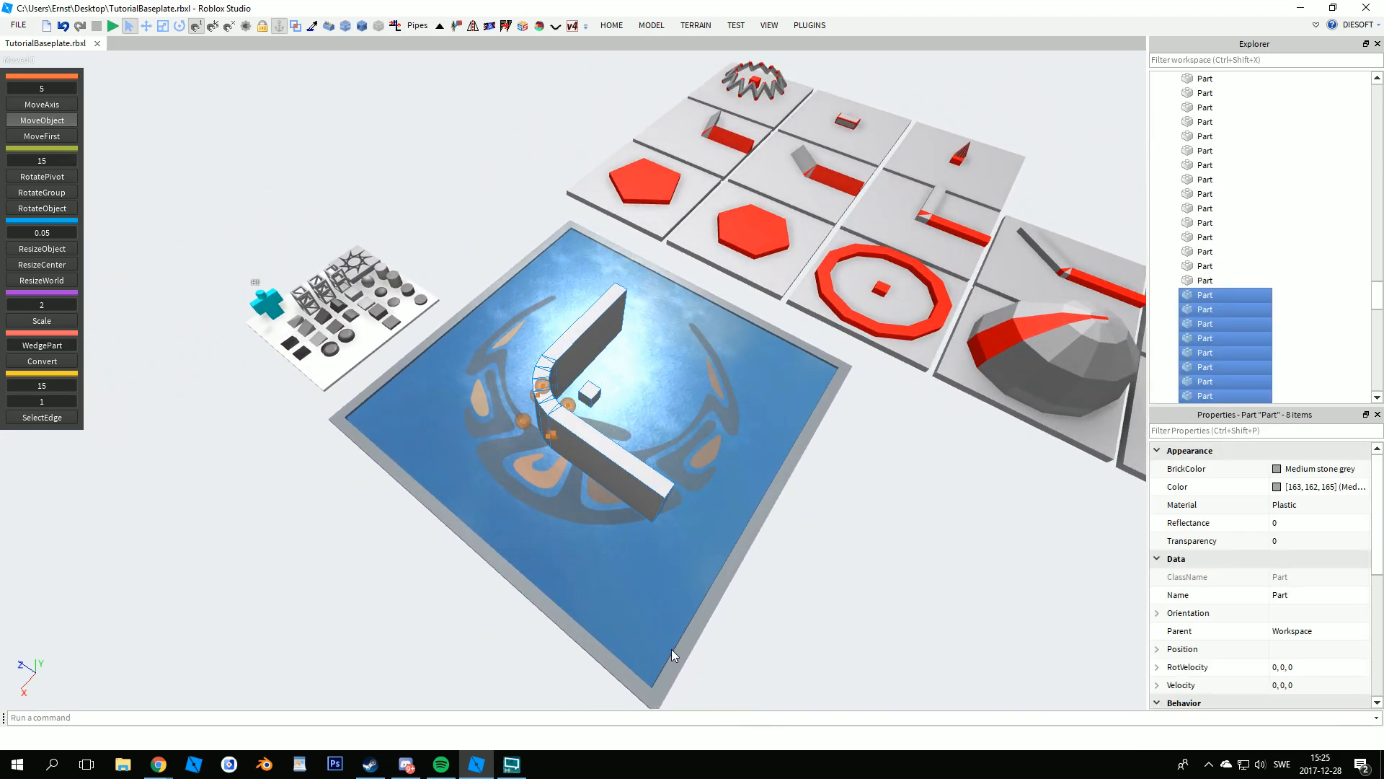
key(Delete)
- Set the material of the sample corner joint's two beams and two corner filler pieces to WoodPlanks
key(w)
right_drag(673, 651, 903, 509)
key(w)
key(w)
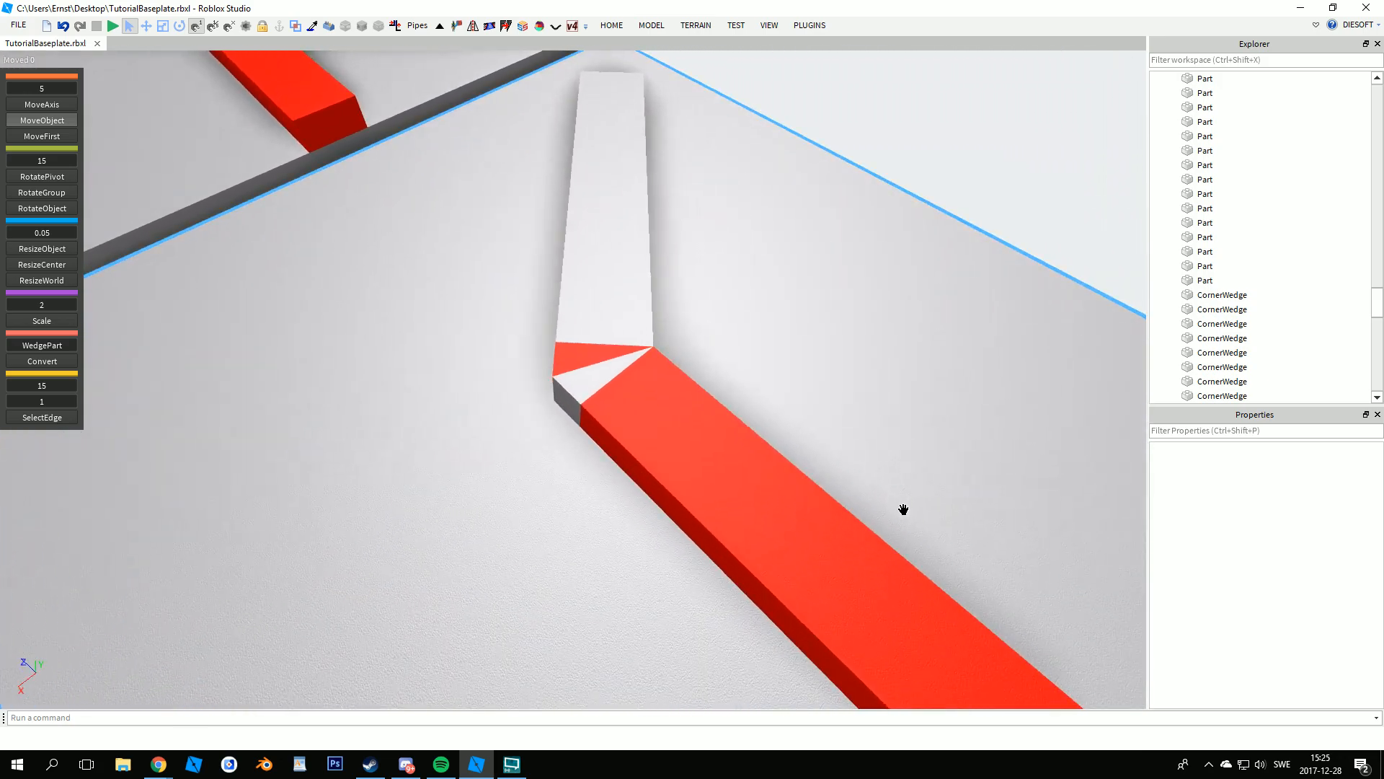
right_drag(848, 315, 847, 315)
right_drag(739, 383, 739, 383)
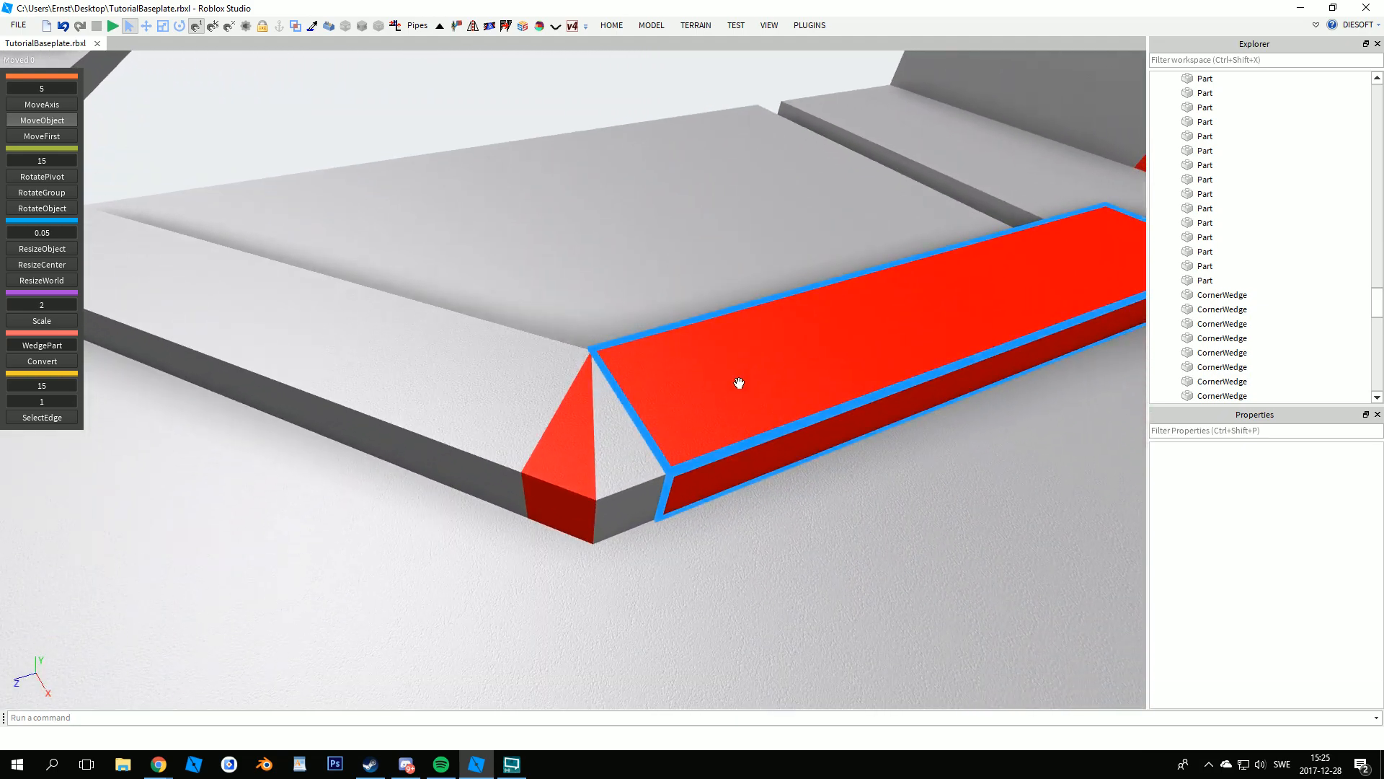
click(689, 424)
ctrl+click(632, 454)
ctrl+click(566, 446)
ctrl+click(518, 386)
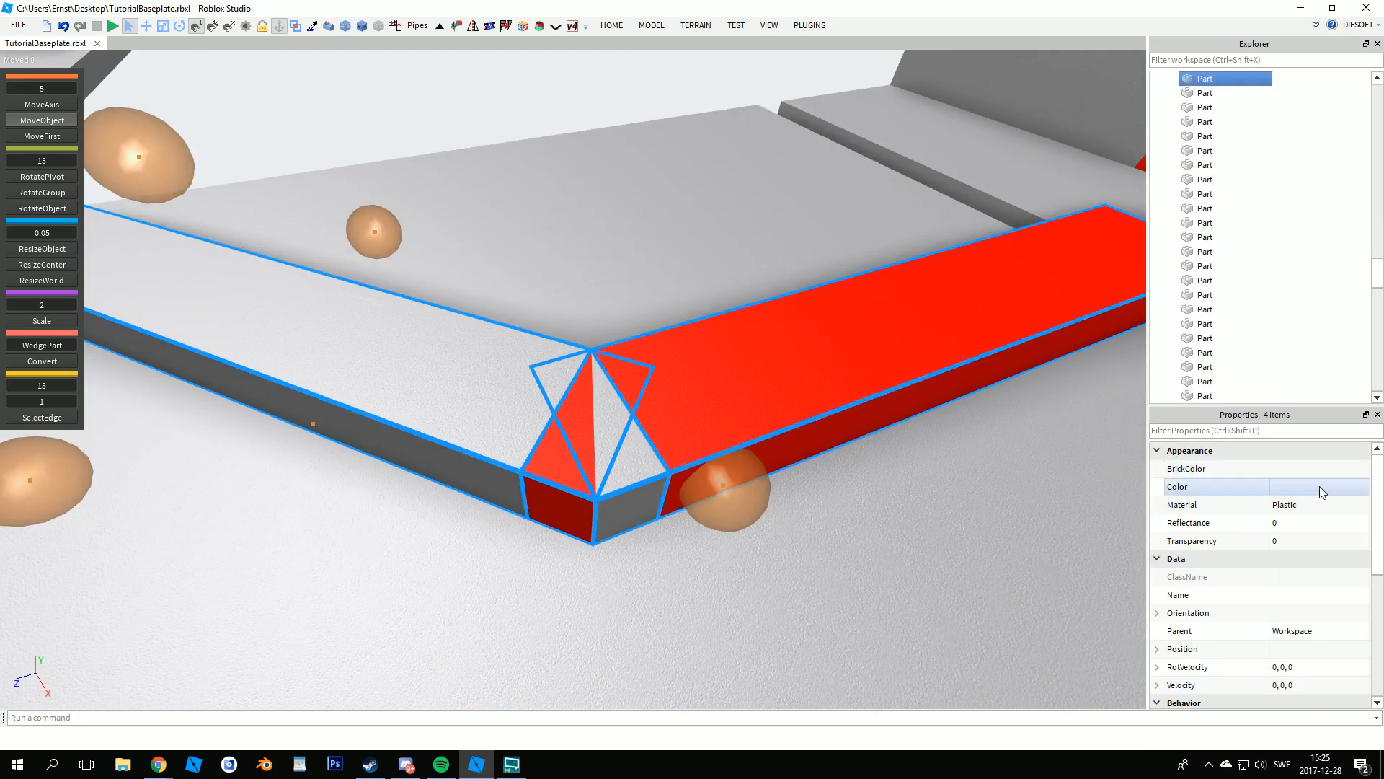
click(1317, 512)
key(w)
key(w)
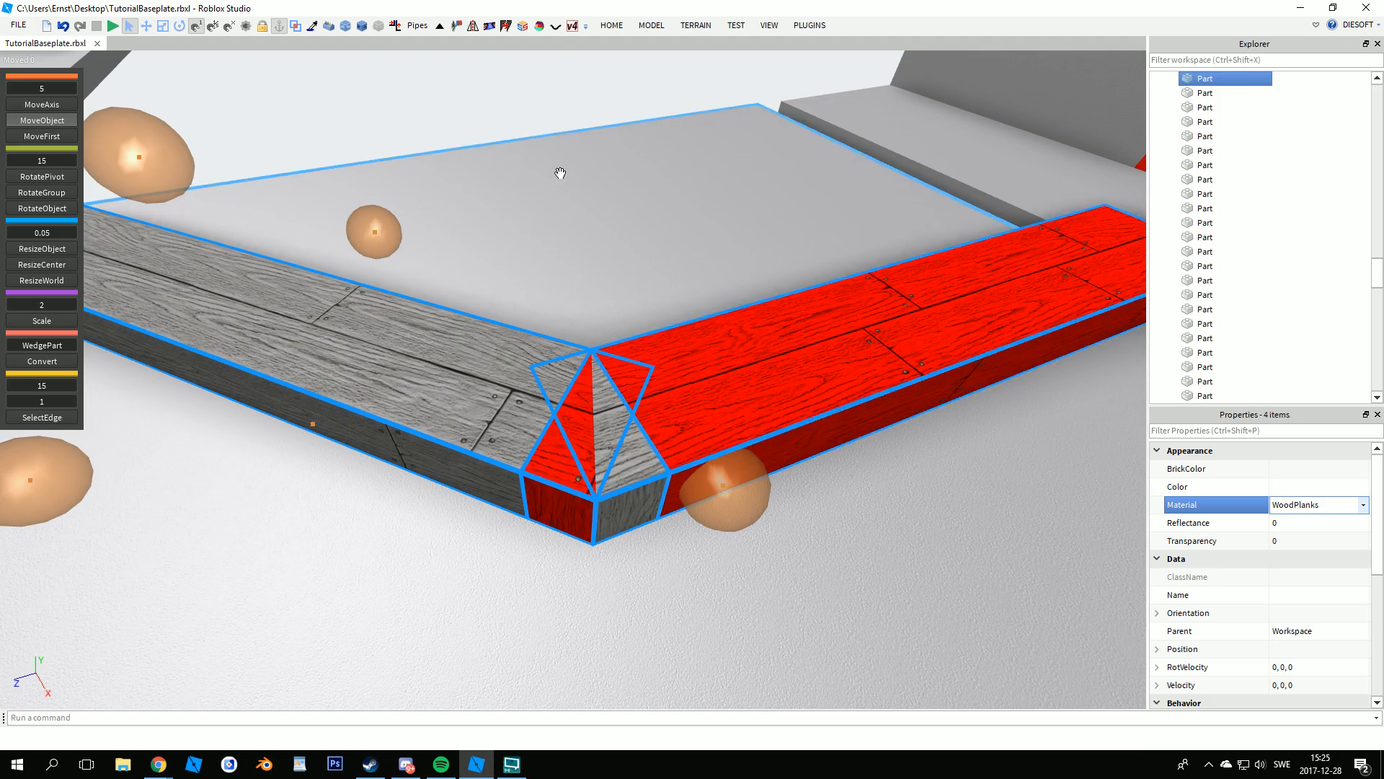
click(541, 70)
scroll(538, 70, up, 3)
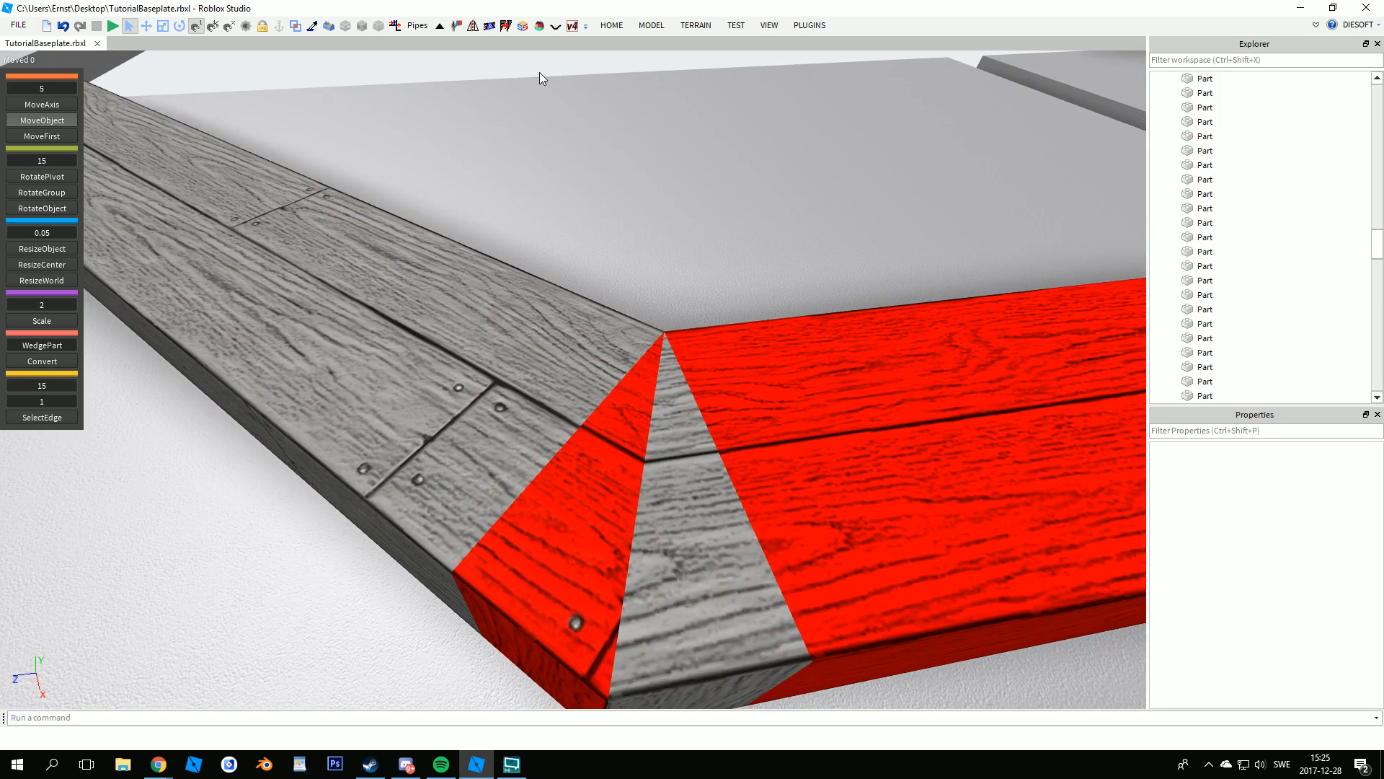
- Duplicate the red and grey wood plank beams and raise the copies by 5
click(763, 457)
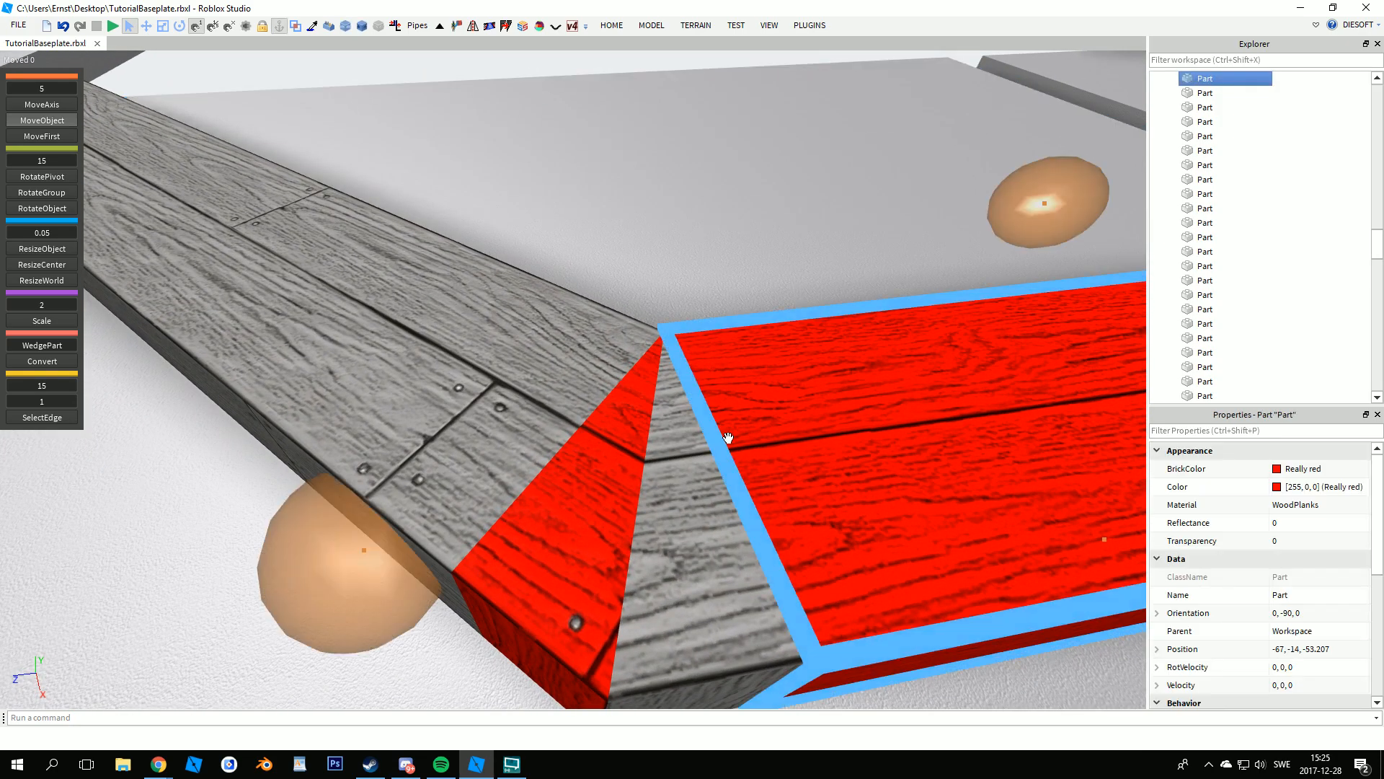
ctrl+click(457, 318)
scroll(579, 416, down, 4)
key(ctrl+d)
key(y)
drag(615, 301, 595, 133)
click(485, 129)
scroll(481, 130, up, 4)
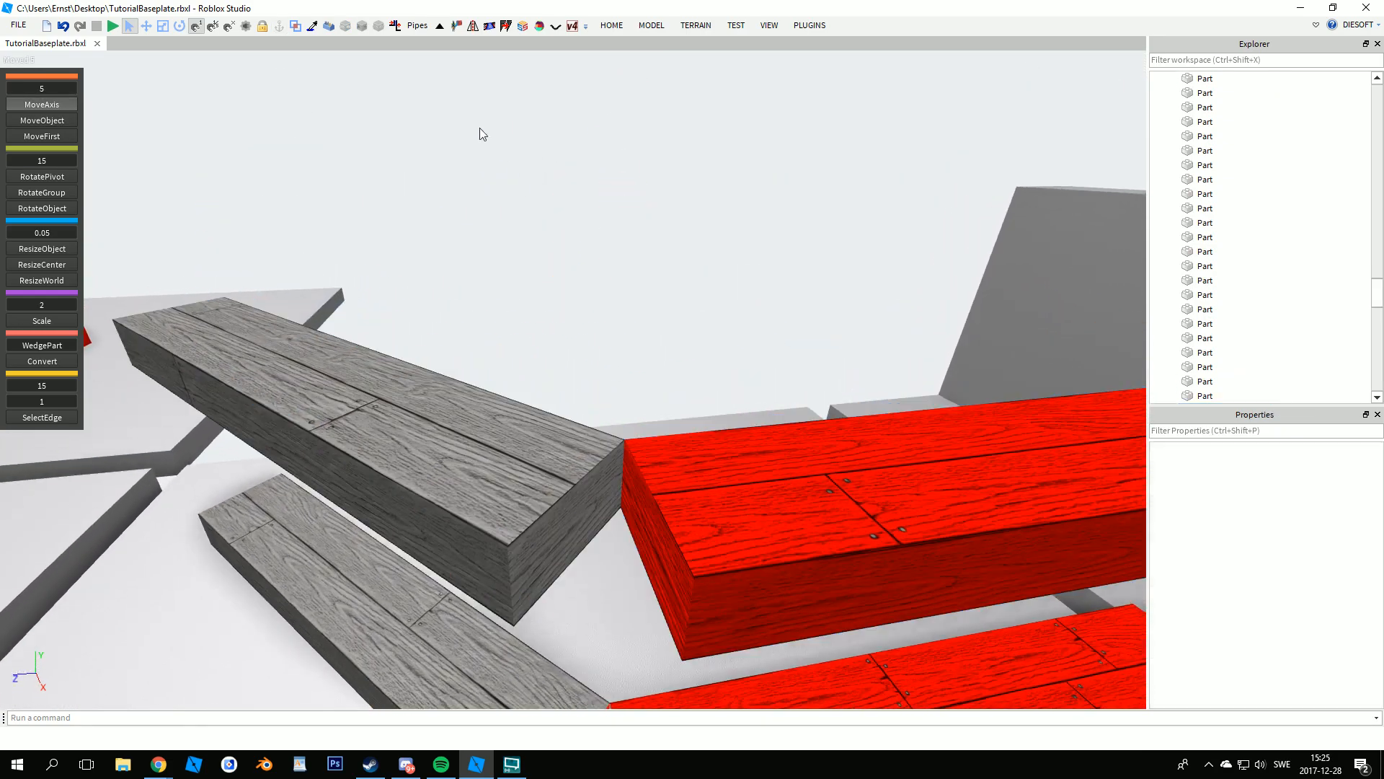
- Join the raised red and grey beam copies with OuterTouch and inspect the plank seams at the original corner
click(396, 26)
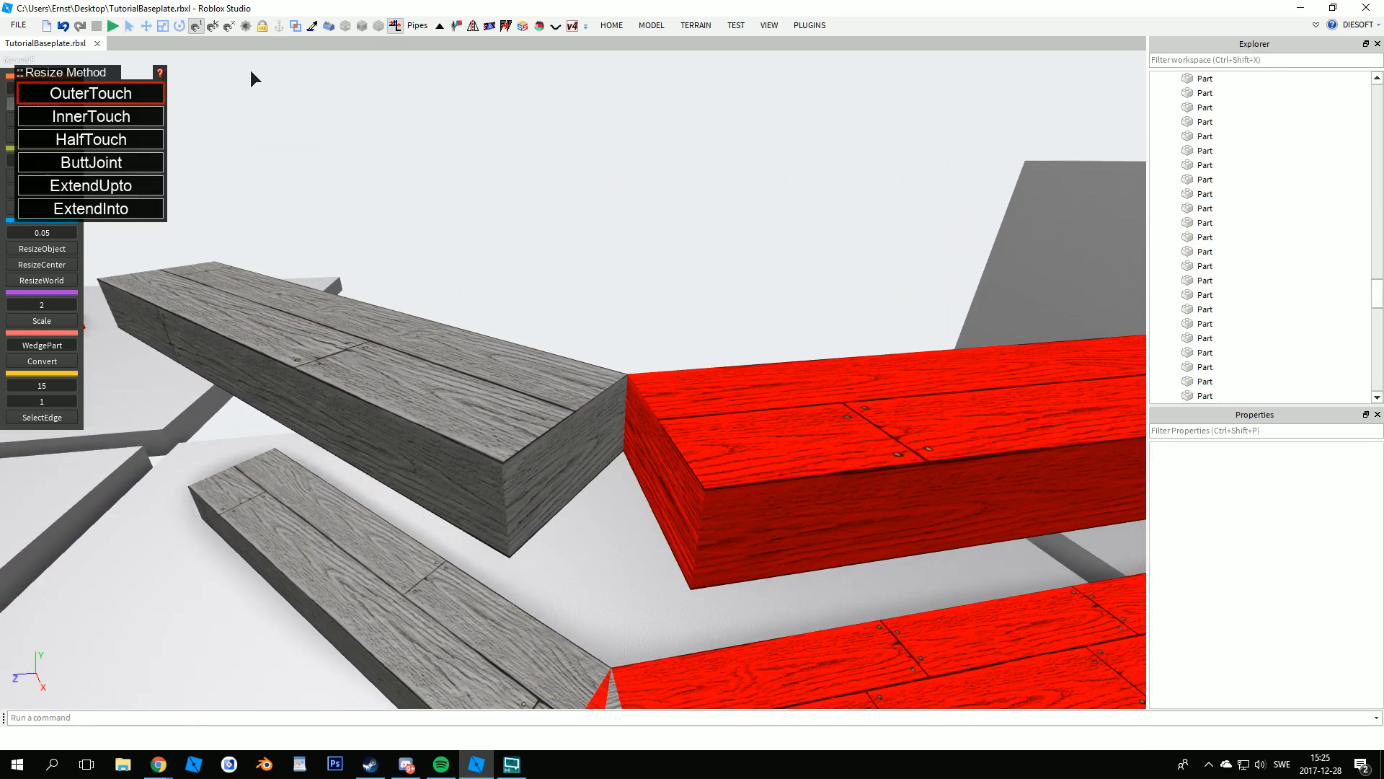
click(655, 454)
click(575, 459)
right_drag(634, 280, 891, 168)
right_drag(936, 435, 933, 436)
right_drag(916, 503, 910, 504)
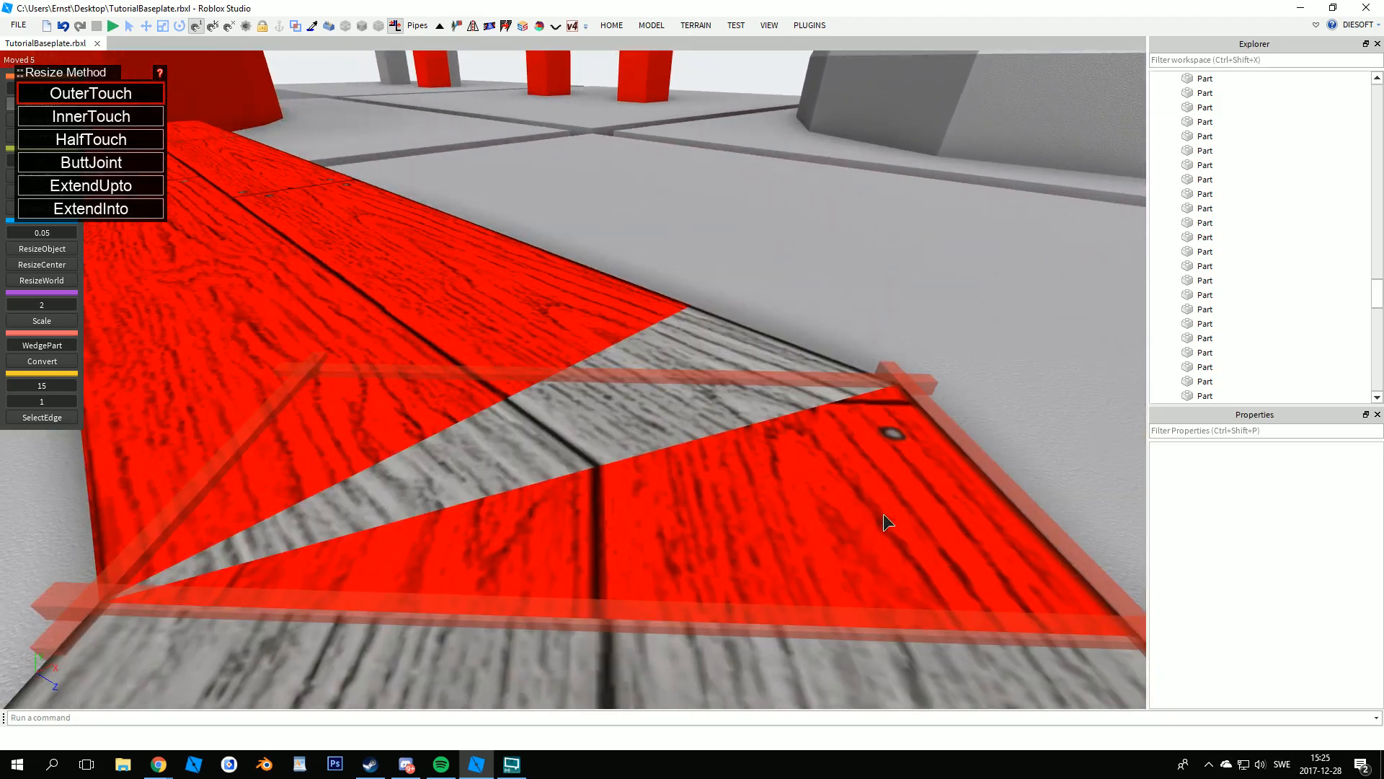
right_drag(816, 513, 814, 513)
right_drag(598, 581, 599, 581)
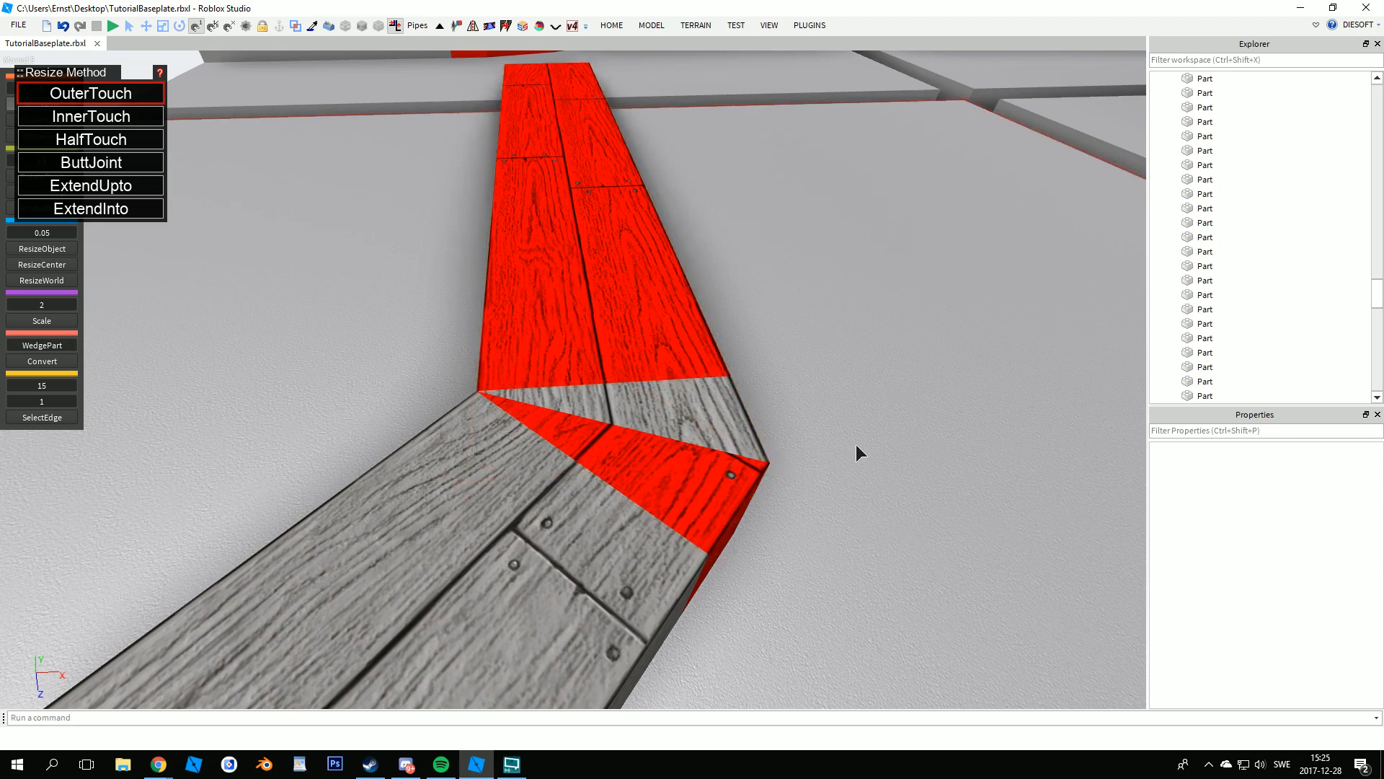
right_drag(813, 436, 811, 435)
- Rotate the lower joint's red beam in place by two quarter turns
key(ctrl+1)
click(612, 281)
key(ctrl+r)
key(ctrl+r)
click(961, 396)
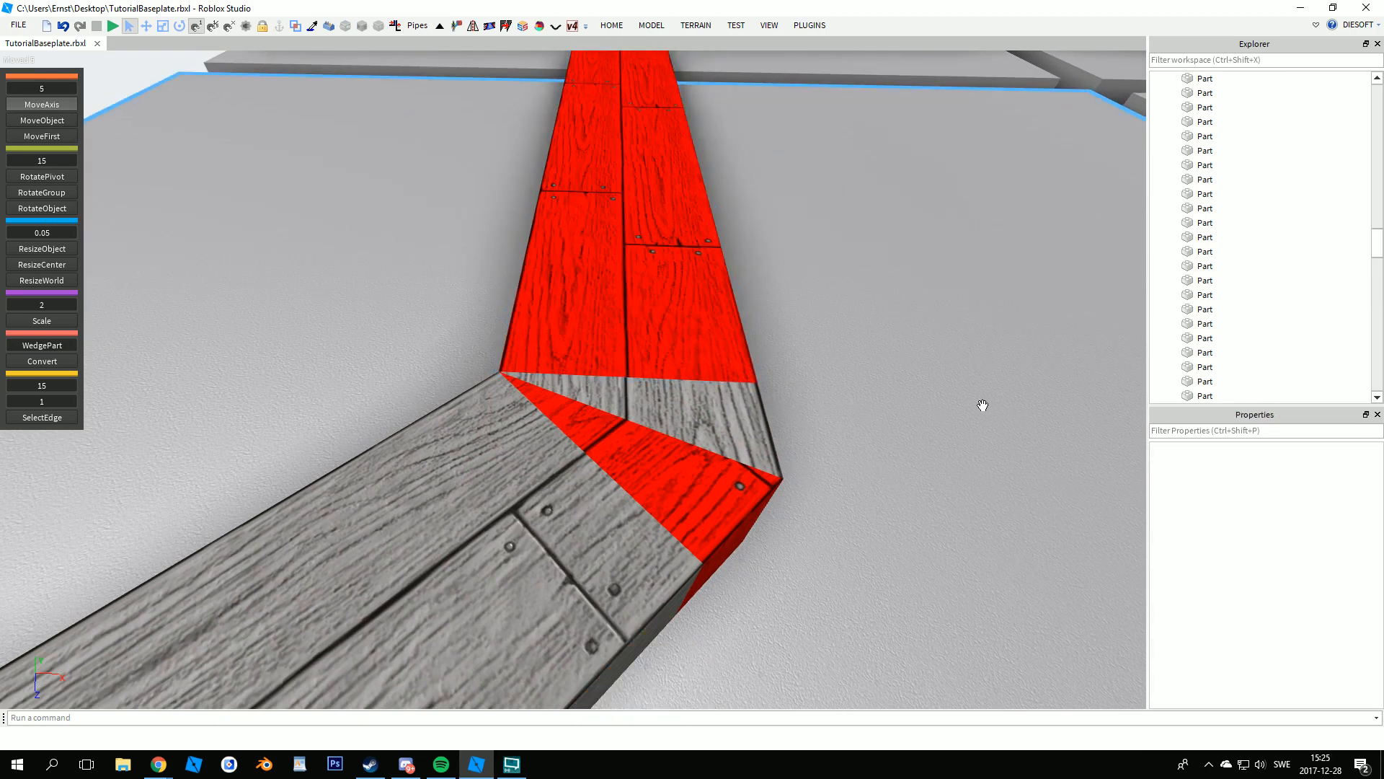
right_drag(961, 395, 960, 396)
- Rotate the lower joint's grey beam in place by two quarter turns
click(557, 488)
key(ctrl+r)
key(ctrl+r)
ctrl+click(463, 449)
right_drag(939, 566, 939, 565)
right_drag(852, 486, 851, 486)
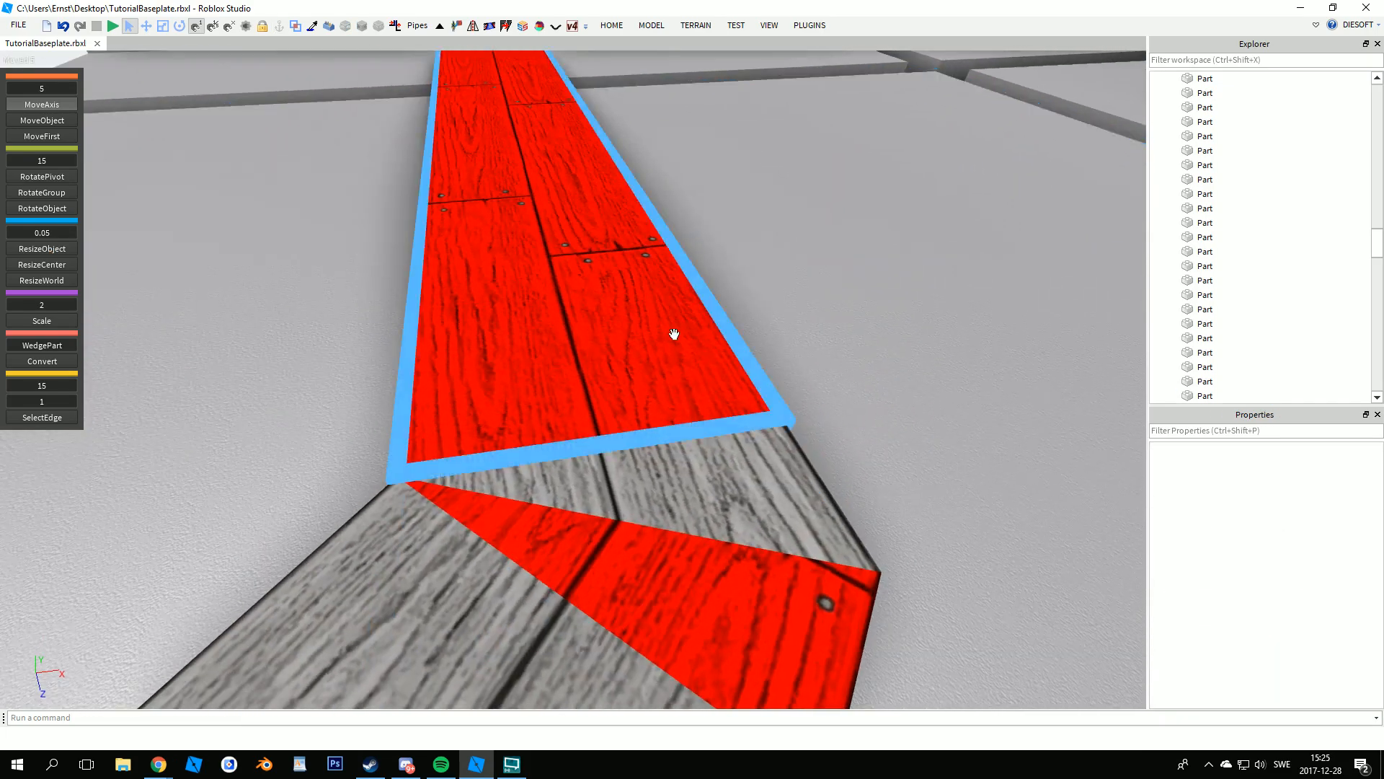
- Rotate the lower joint's red beam by another two quarter turns and deselect it
click(685, 340)
key(ctrl+r)
key(ctrl+r)
ctrl+click(652, 321)
right_drag(971, 416, 970, 415)
- Delete the raised red and grey beam copies above the sample corner joint
scroll(969, 416, down, 7)
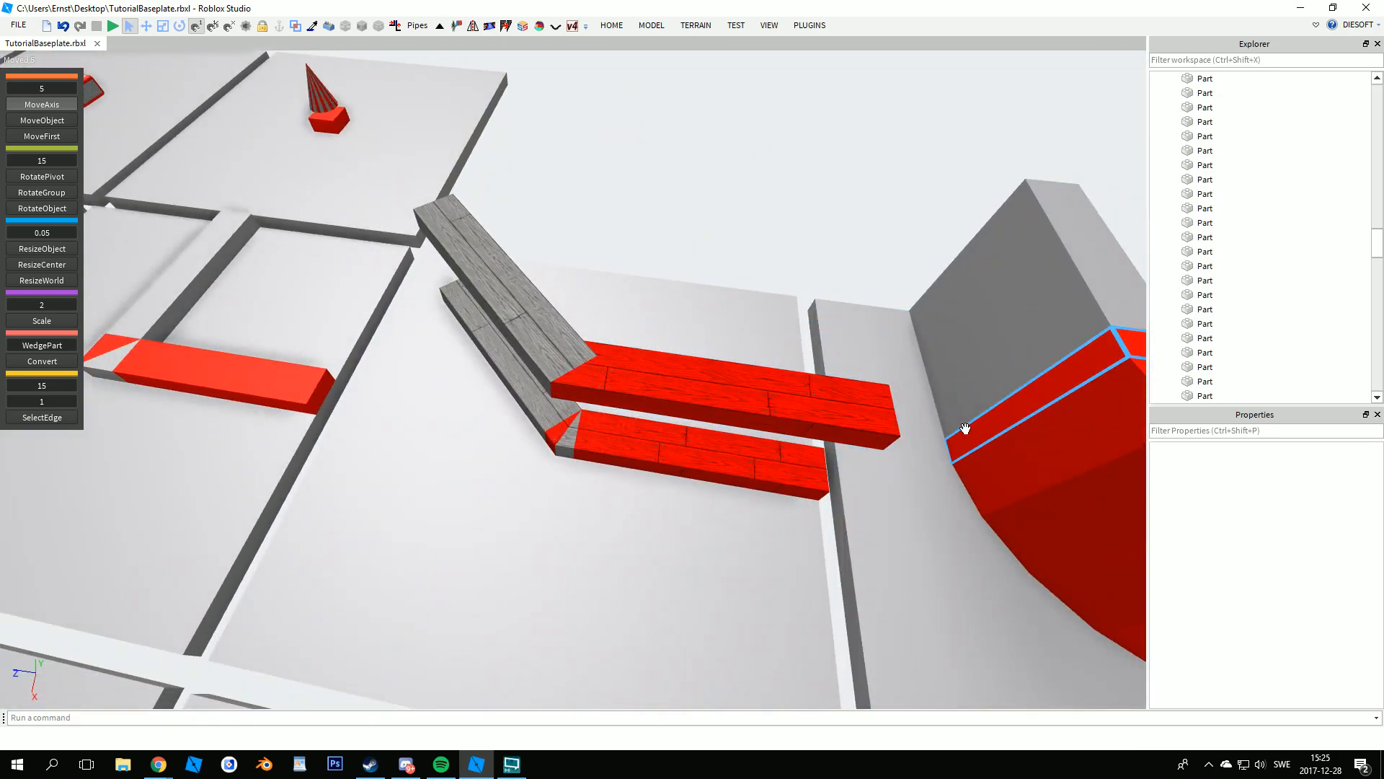
scroll(965, 428, up, 2)
click(695, 387)
ctrl+click(493, 303)
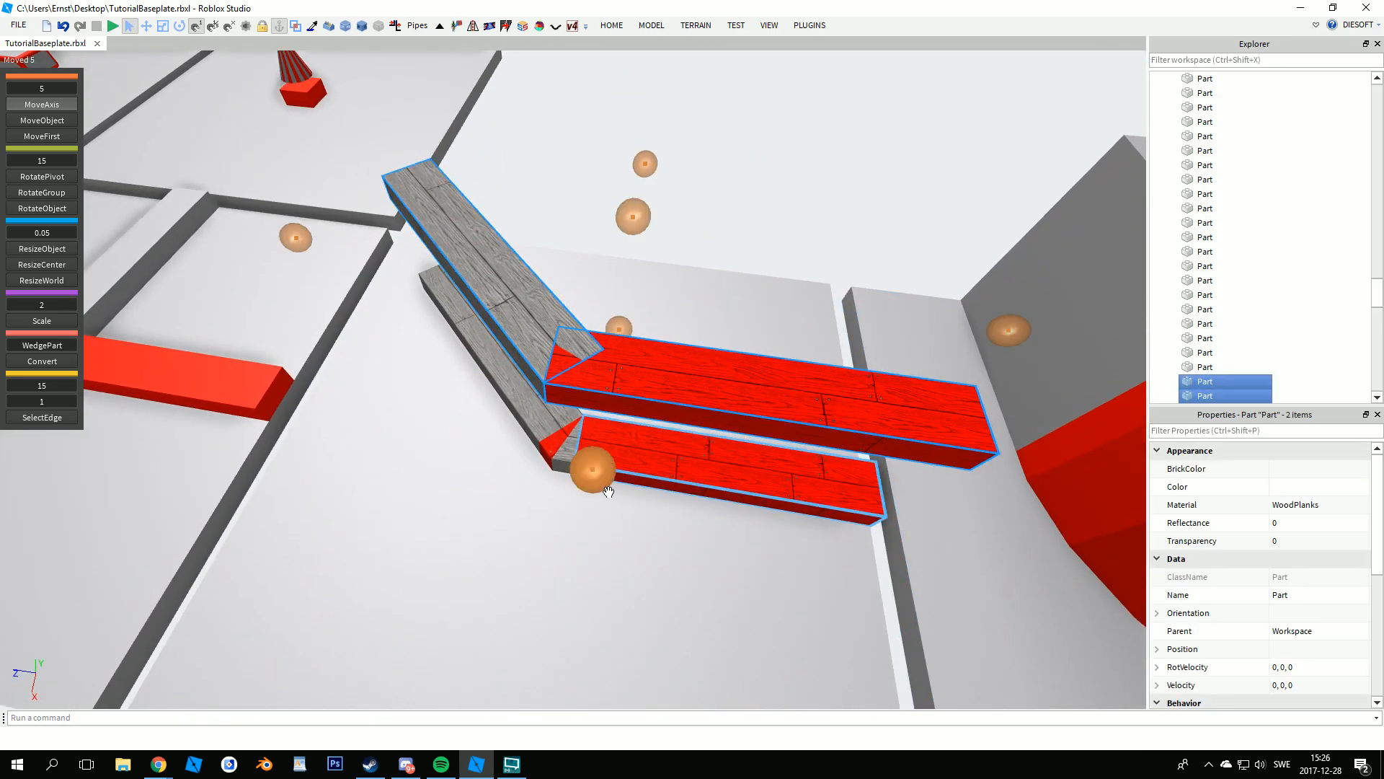
key(Delete)
- Select the grey corner filler piece and the adjoining red beam to examine how the plank textures meet
scroll(619, 605, up, 10)
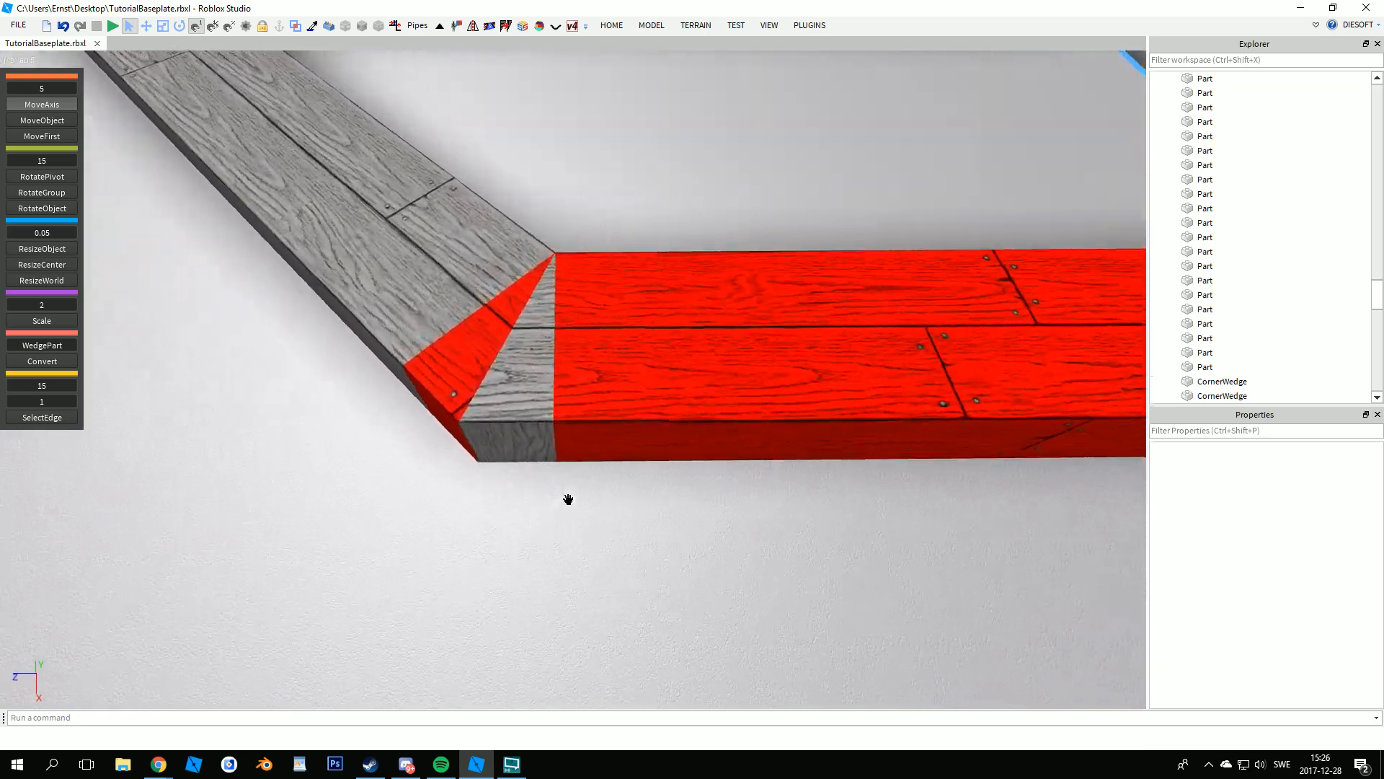
click(528, 418)
ctrl+click(565, 417)
right_drag(789, 575, 791, 577)
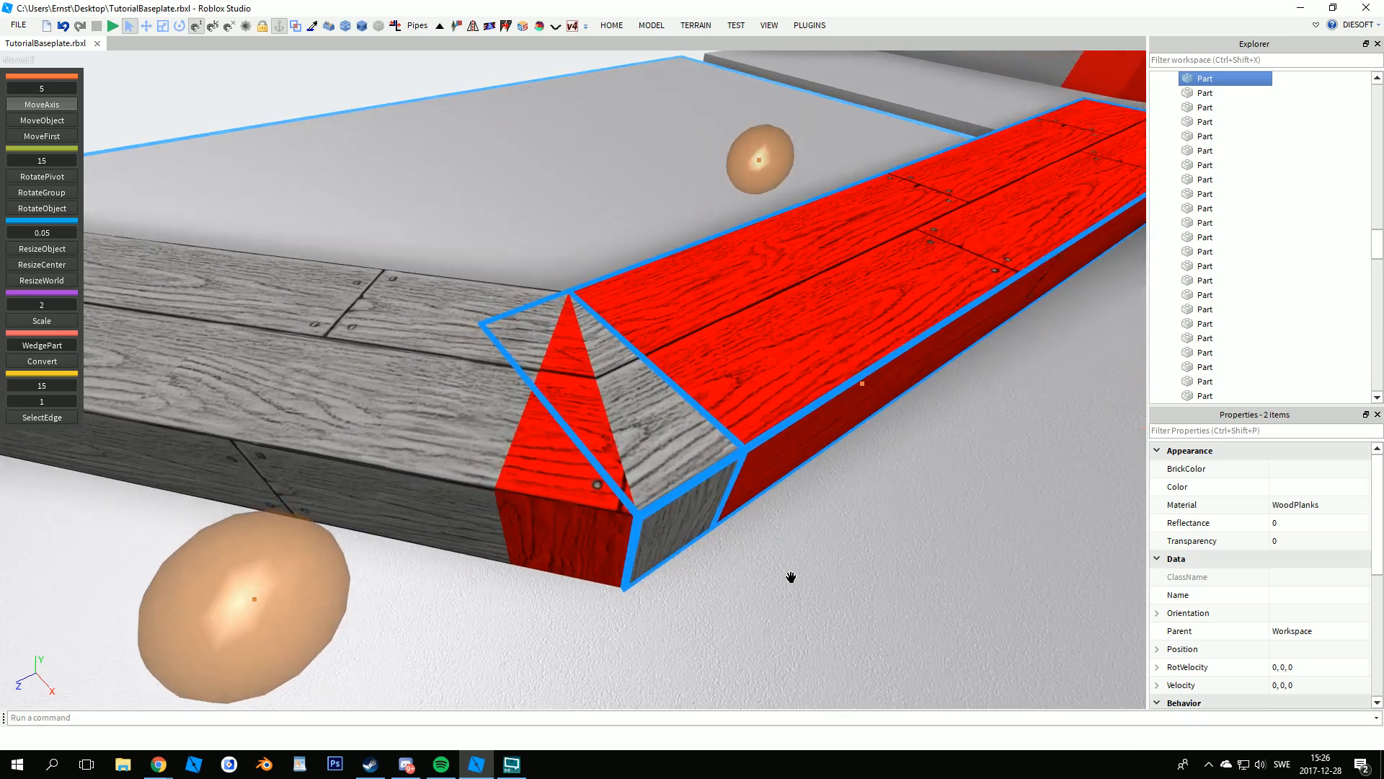
scroll(791, 577, down, 3)
click(791, 569)
- Duplicate a block from the parts collection and place the copy on the blue baseplate
scroll(791, 569, down, 3)
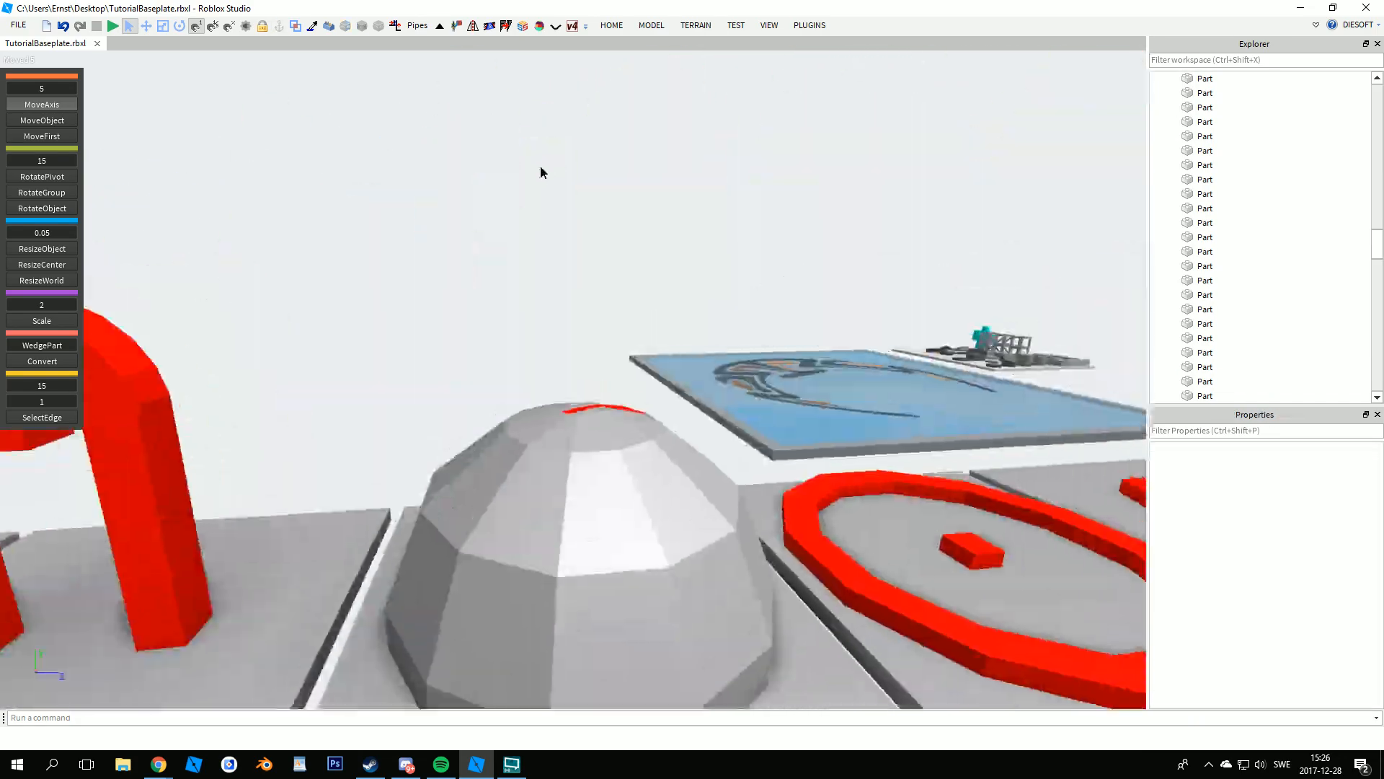
key(w)
right_drag(540, 166, 539, 166)
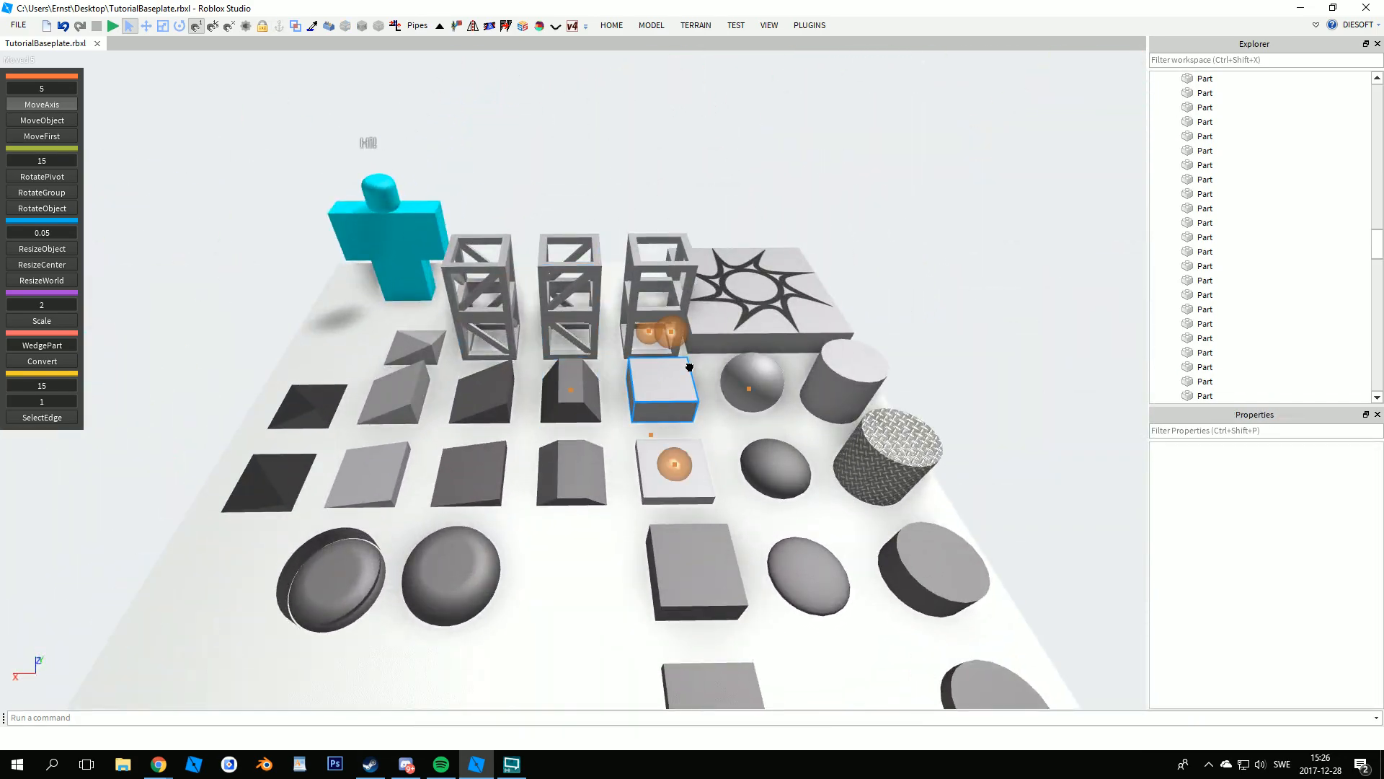
click(672, 373)
key(ctrl+d)
drag(667, 376, 629, 357)
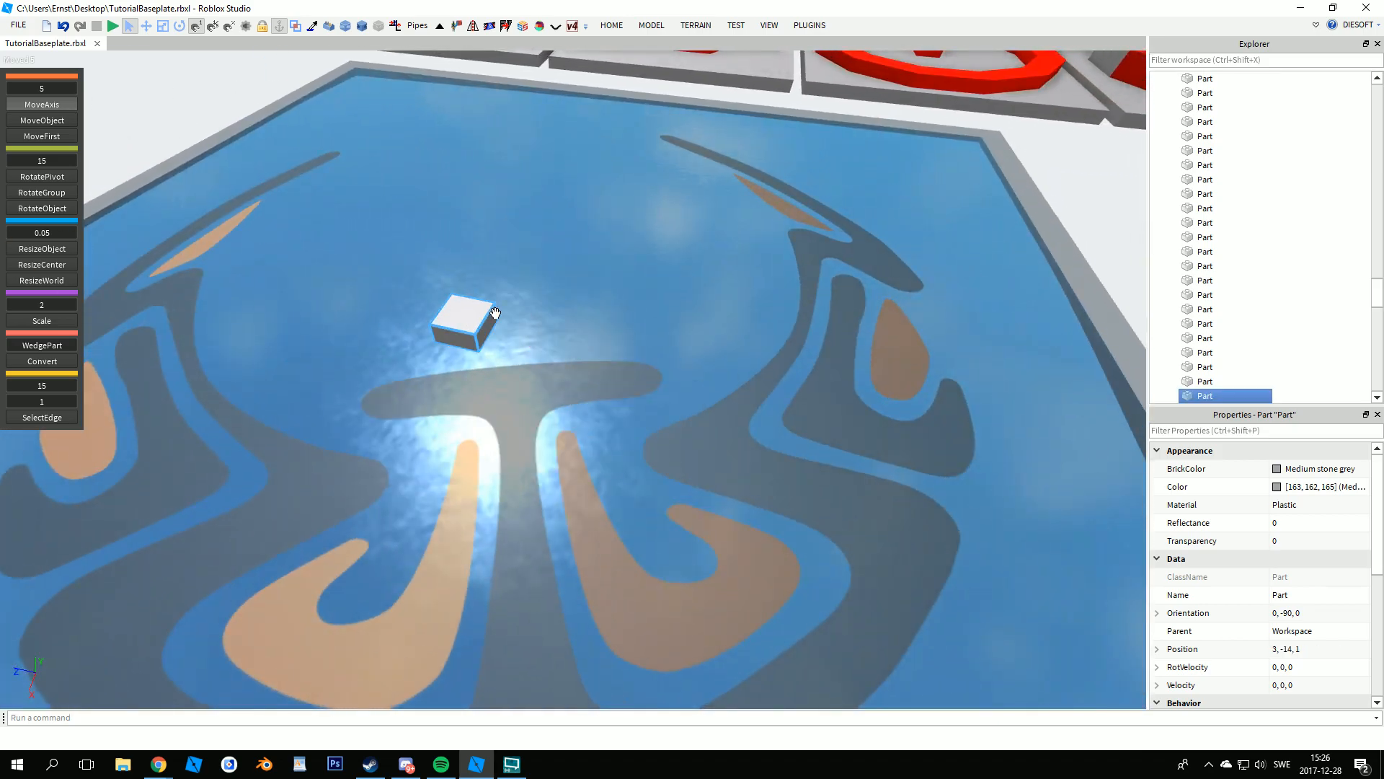
drag(525, 331, 752, 400)
scroll(1324, 615, down, 5)
key(ctrl+z)
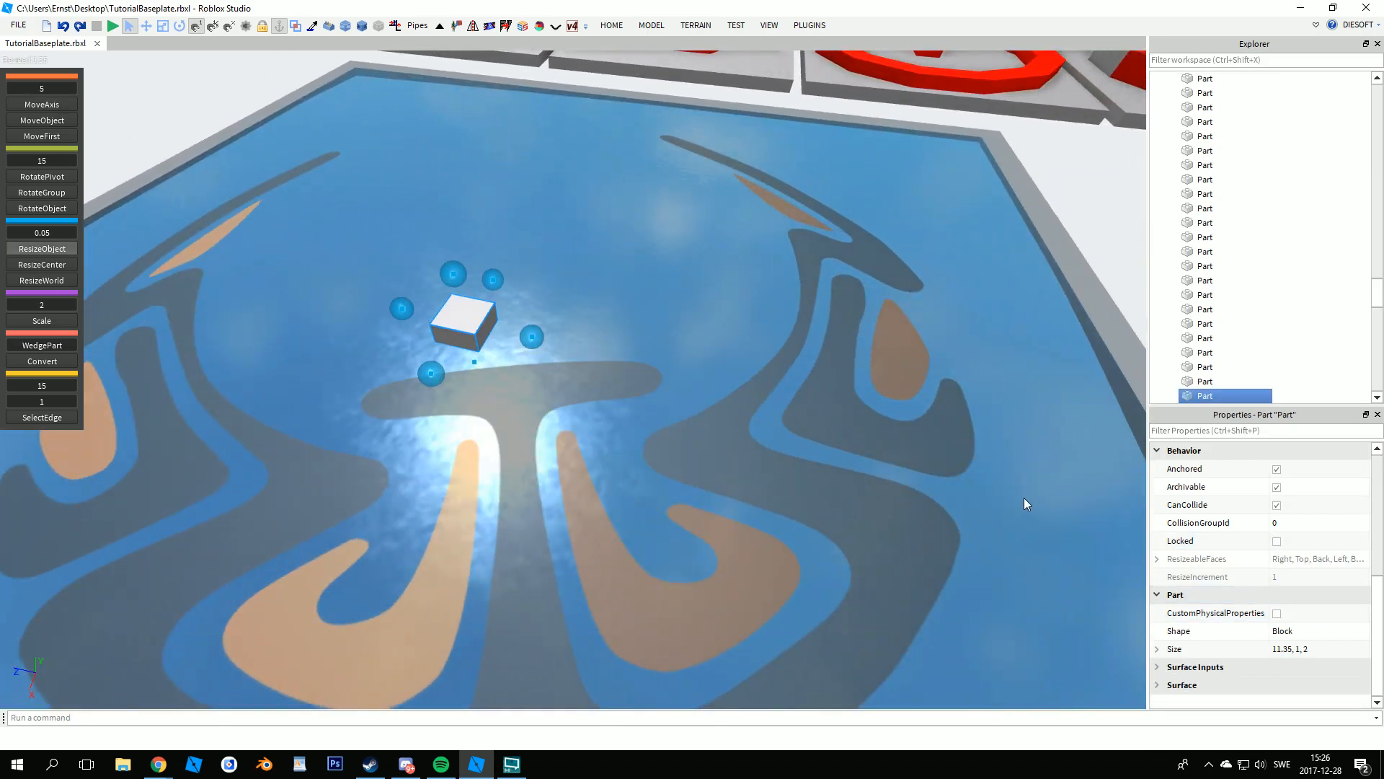
- Lengthen the block to 15 studs, then duplicate it and place the copy end to end with the original
drag(534, 339, 877, 420)
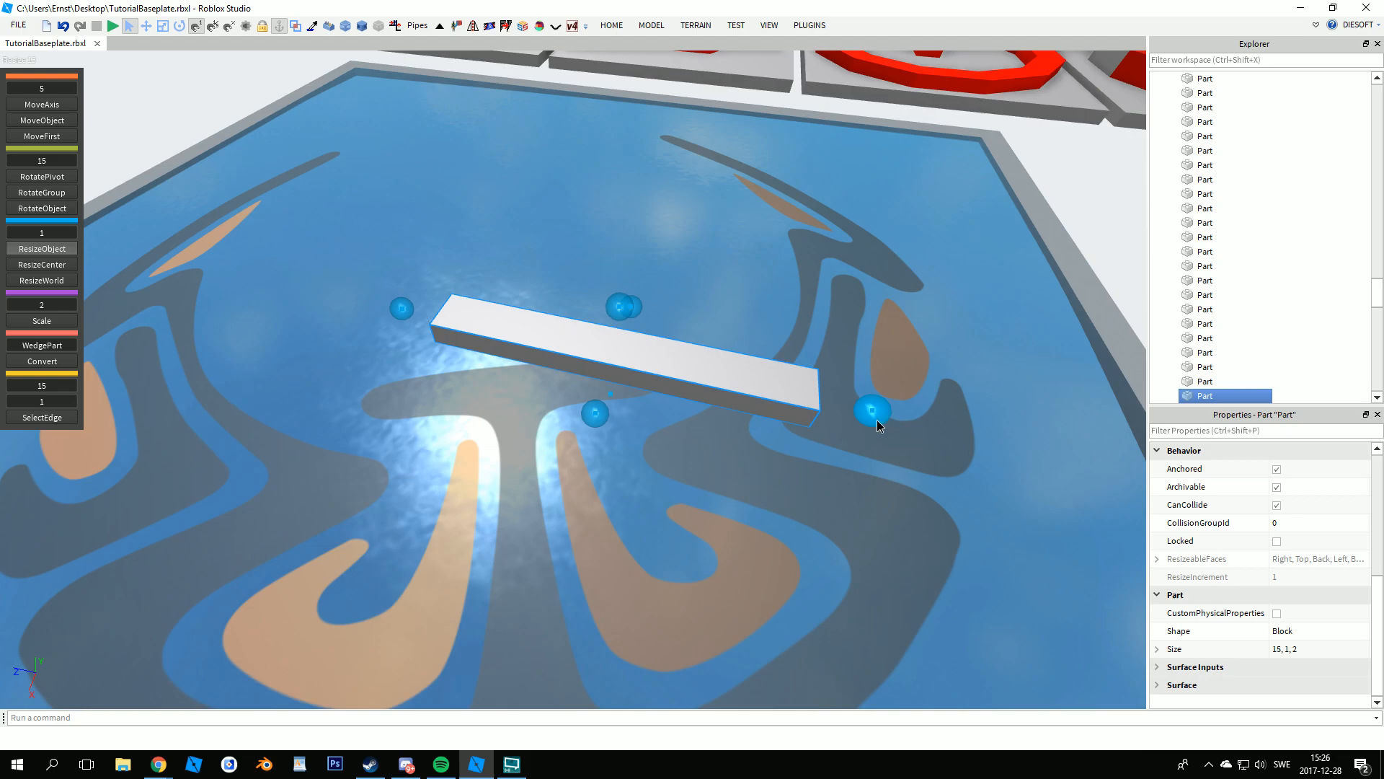
right_drag(630, 372, 630, 372)
key(w)
key(y)
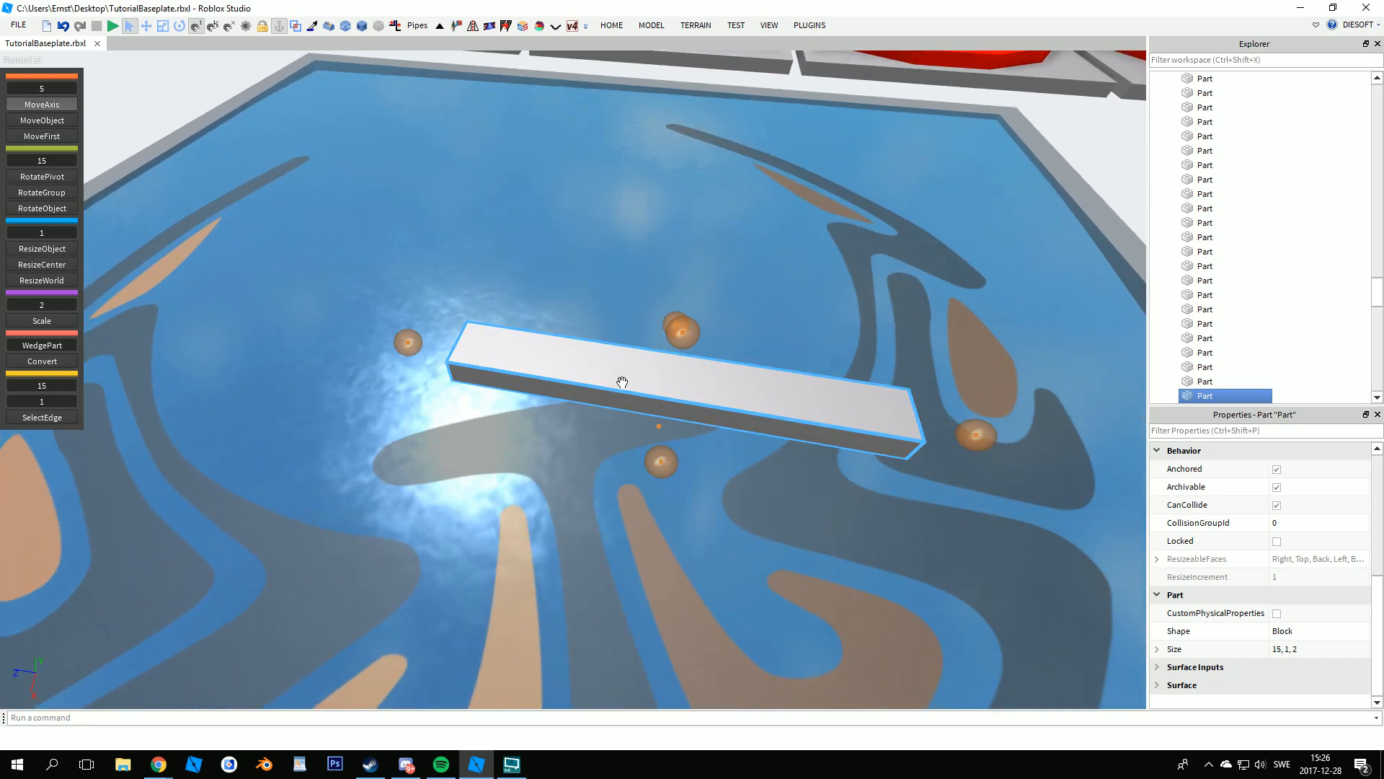
key(ctrl+d)
drag(974, 435, 474, 364)
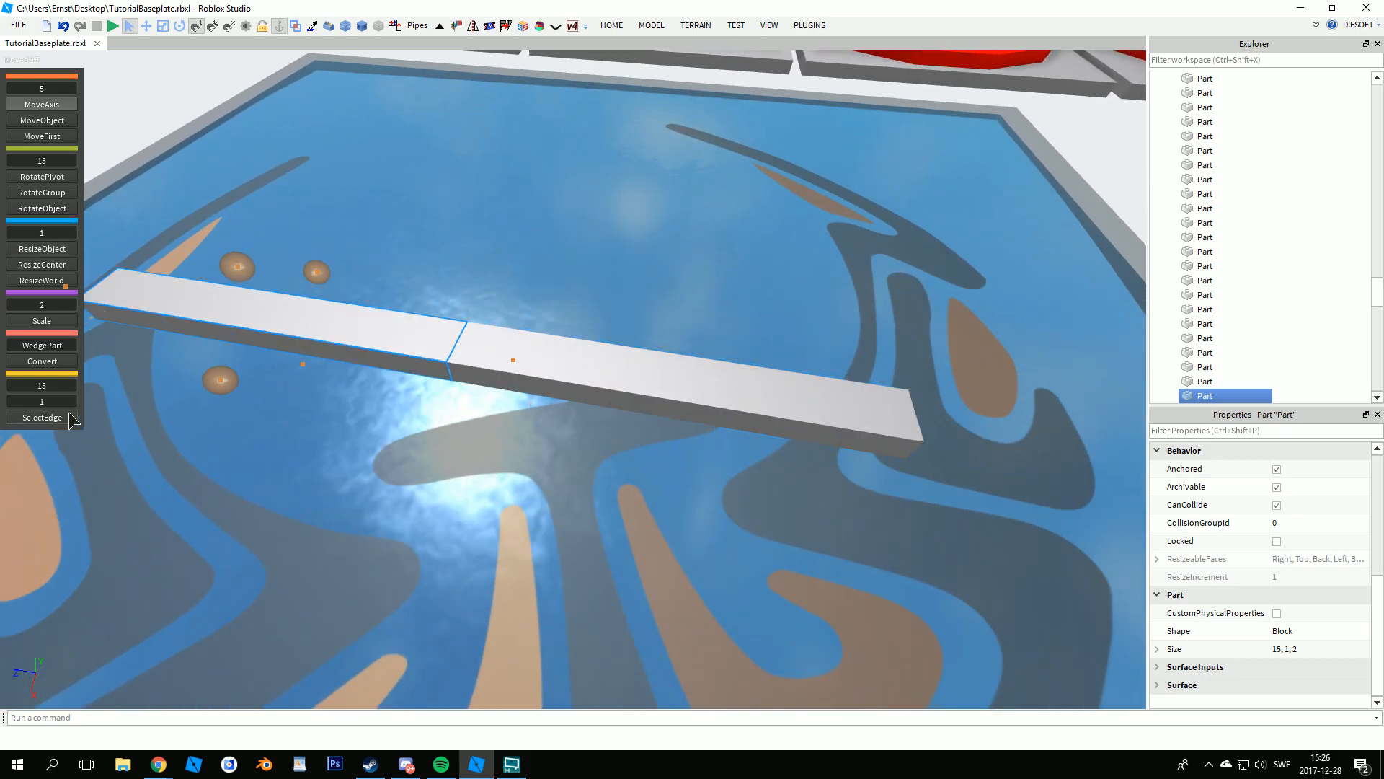
- Rotate the duplicated beam 45 degrees horizontally on the baseplate
click(41, 417)
right_drag(517, 409, 475, 416)
key(s)
key(s)
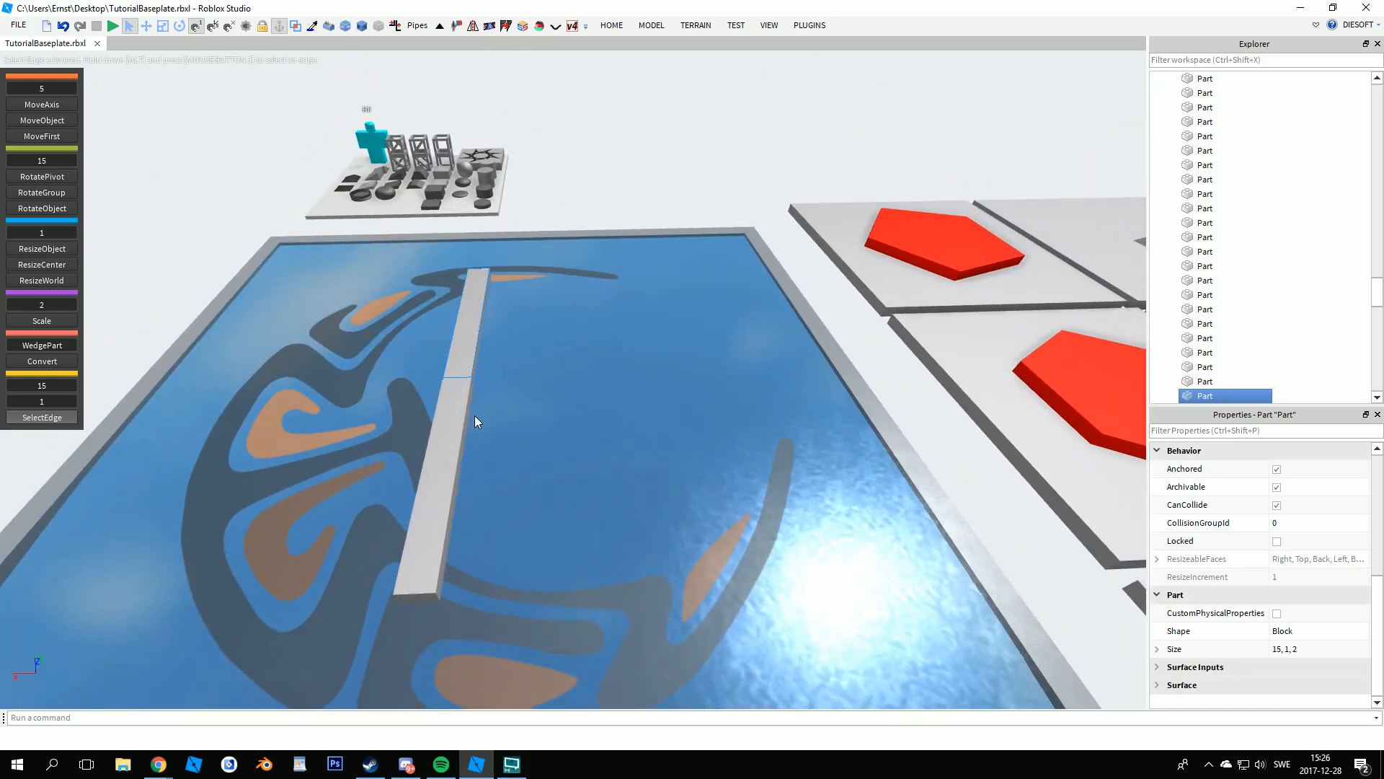
key(a)
right_drag(559, 403, 559, 403)
key(h)
right_drag(666, 292, 666, 293)
key(w)
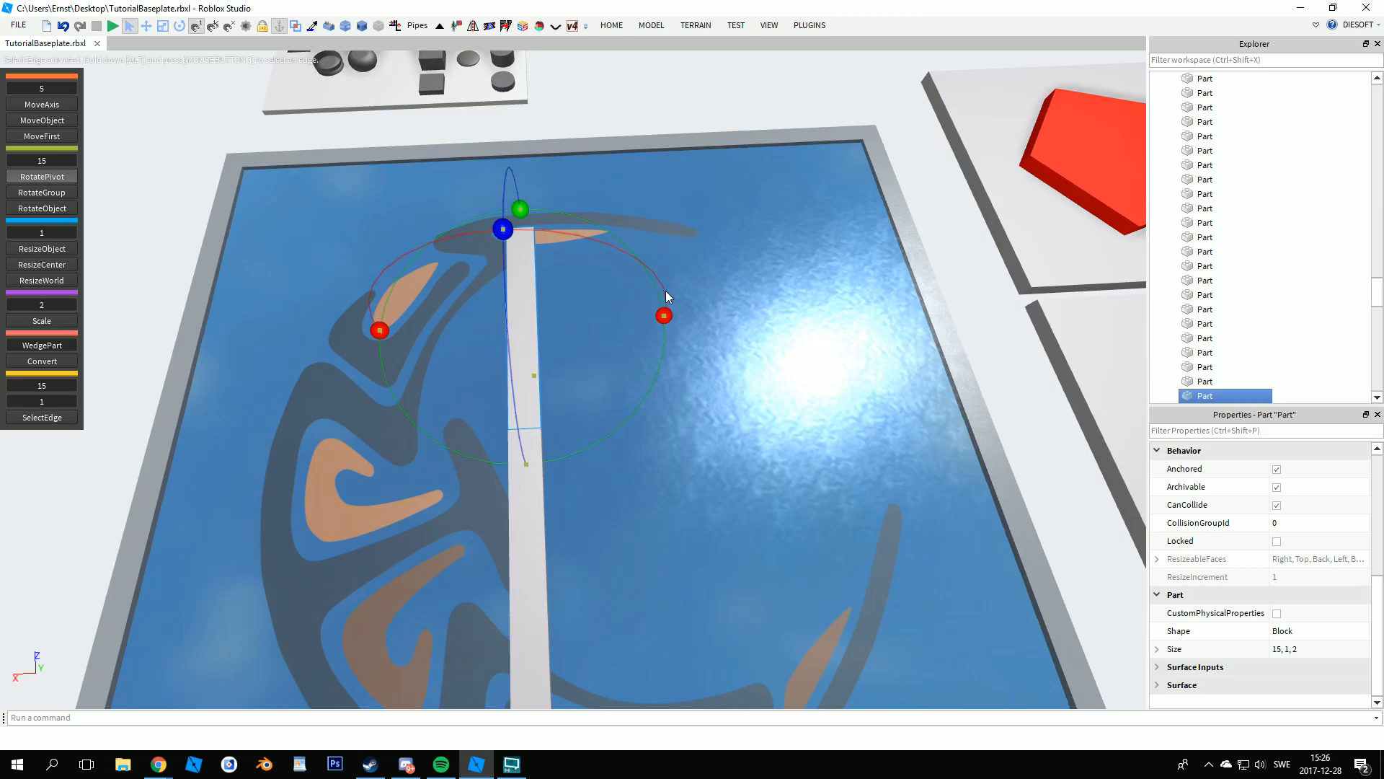
drag(521, 209, 685, 207)
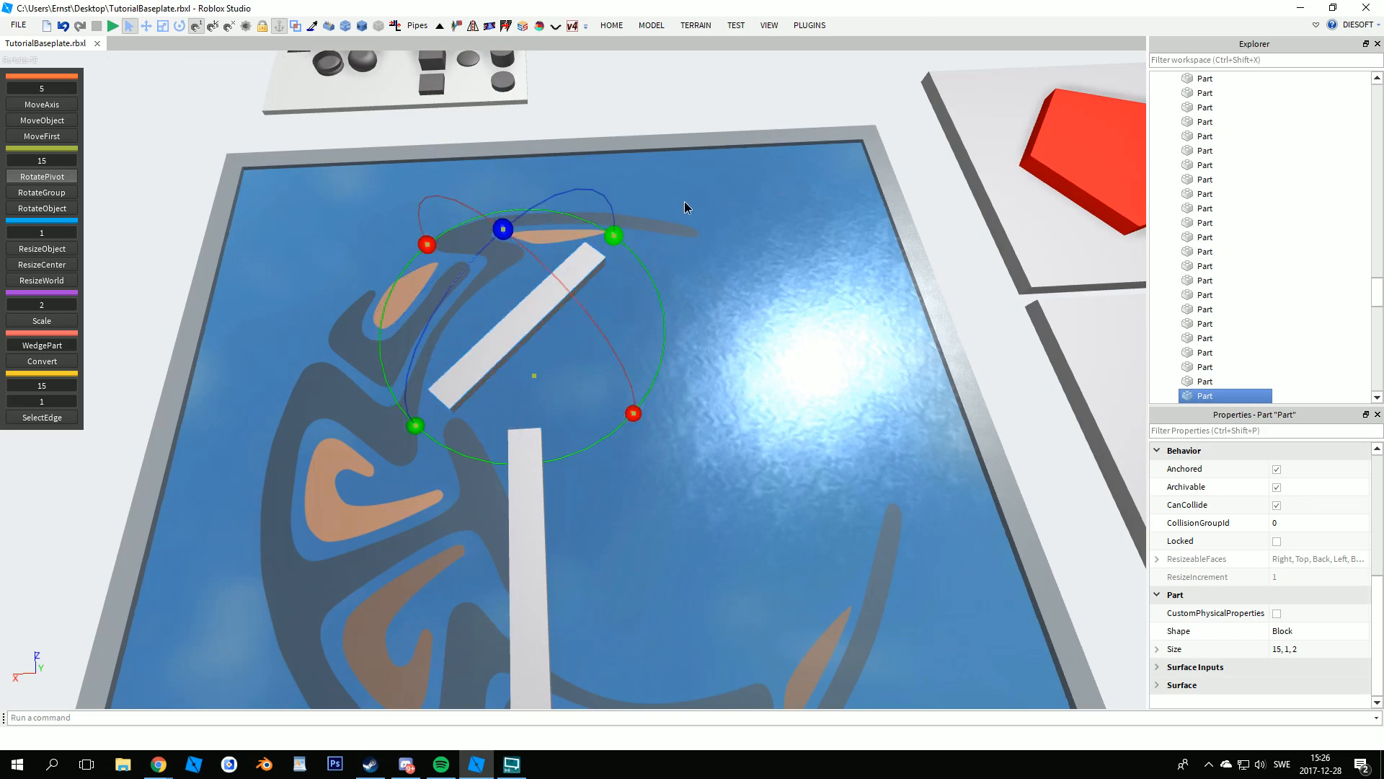
- Shift the angled beam sideways along the world axis, clear of the straight beam's end
right_drag(682, 233, 682, 233)
key(u)
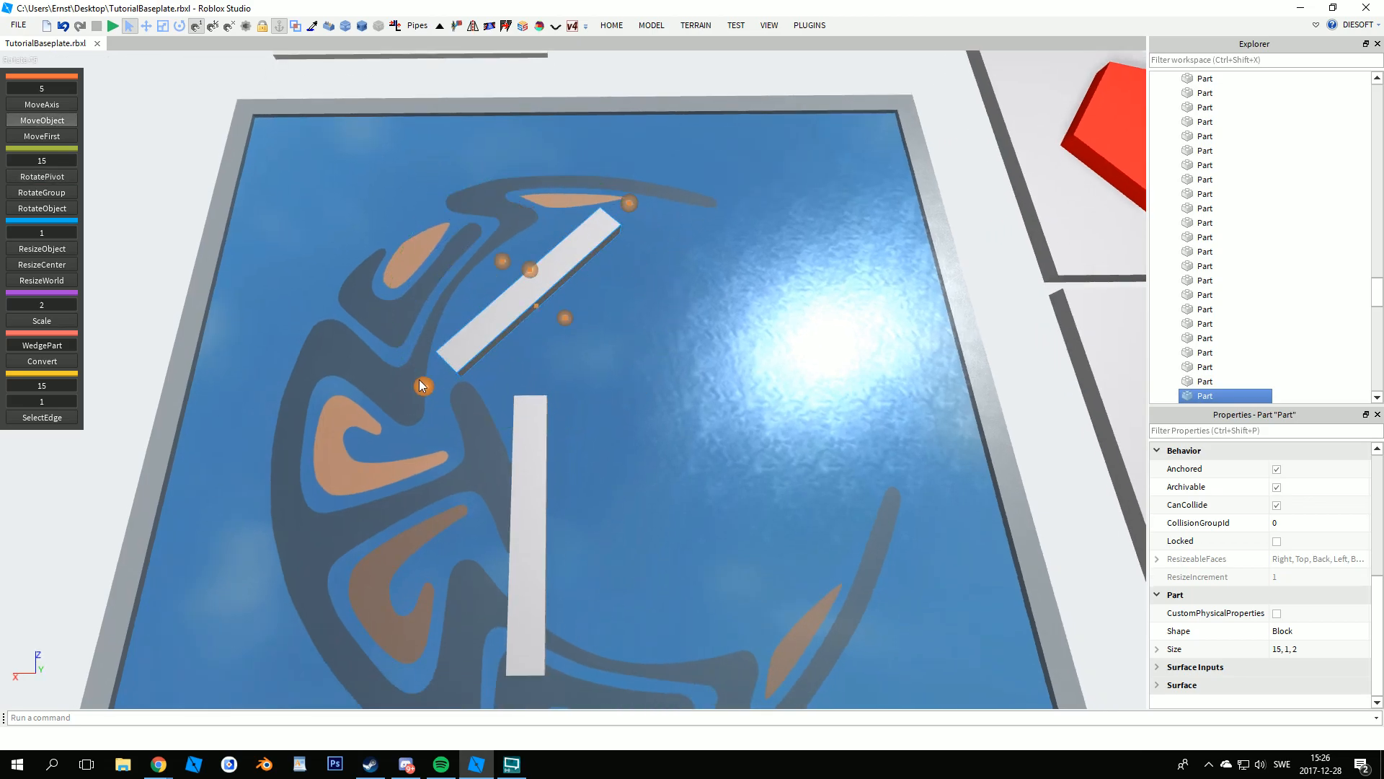
key(y)
drag(648, 282, 815, 282)
click(566, 261)
drag(653, 287, 802, 300)
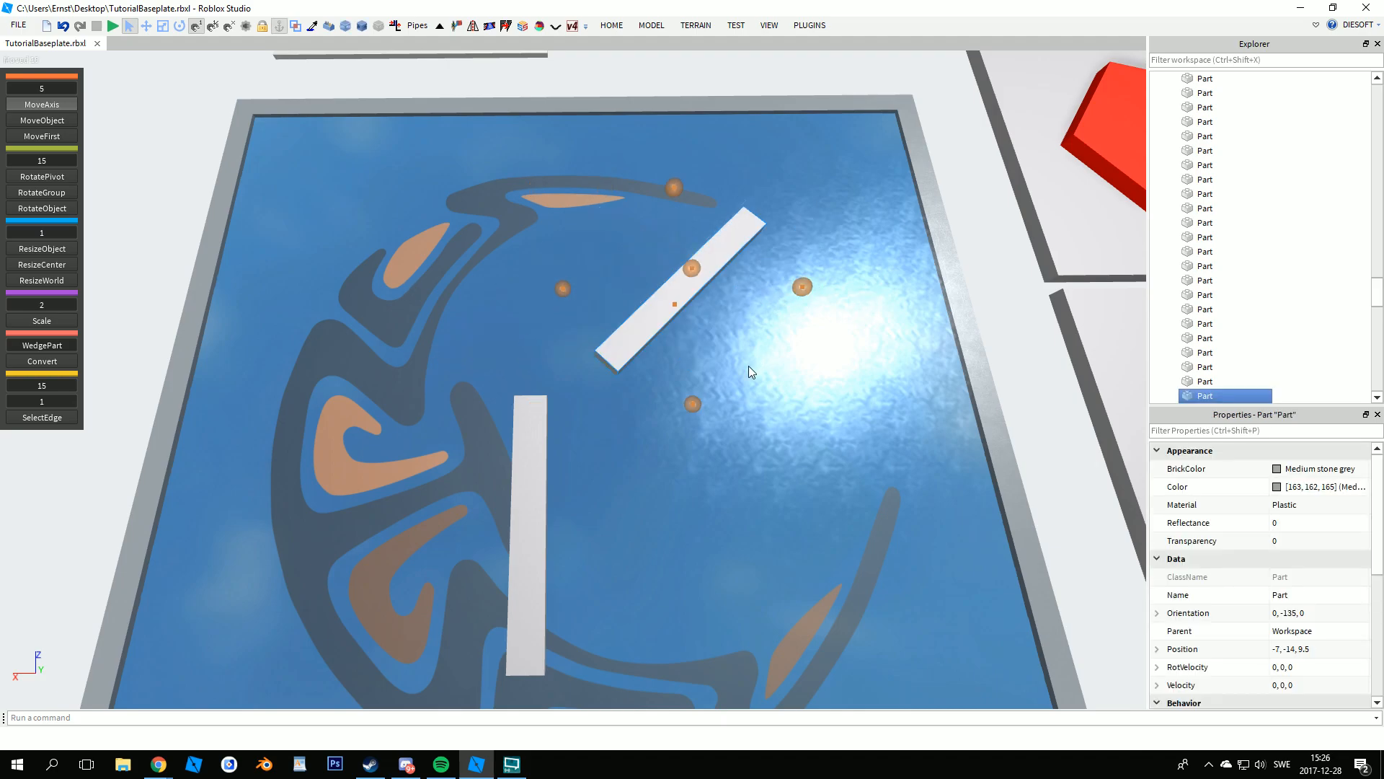
drag(693, 402, 692, 384)
click(698, 408)
- Resize-align the facing ends of the two beams with the InnerTouch method
right_drag(699, 412, 615, 350)
key(w)
click(395, 27)
right_drag(506, 195, 506, 193)
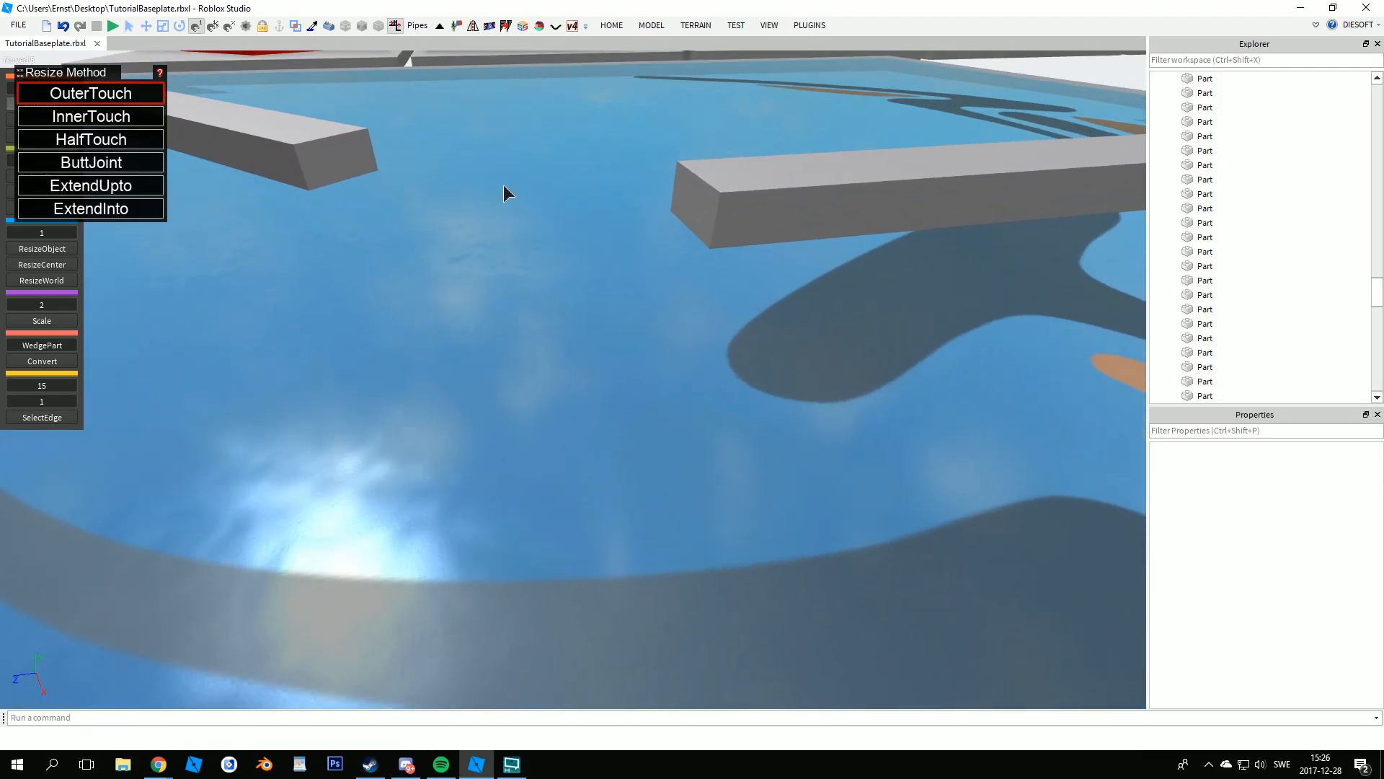
key(w)
key(e)
key(w)
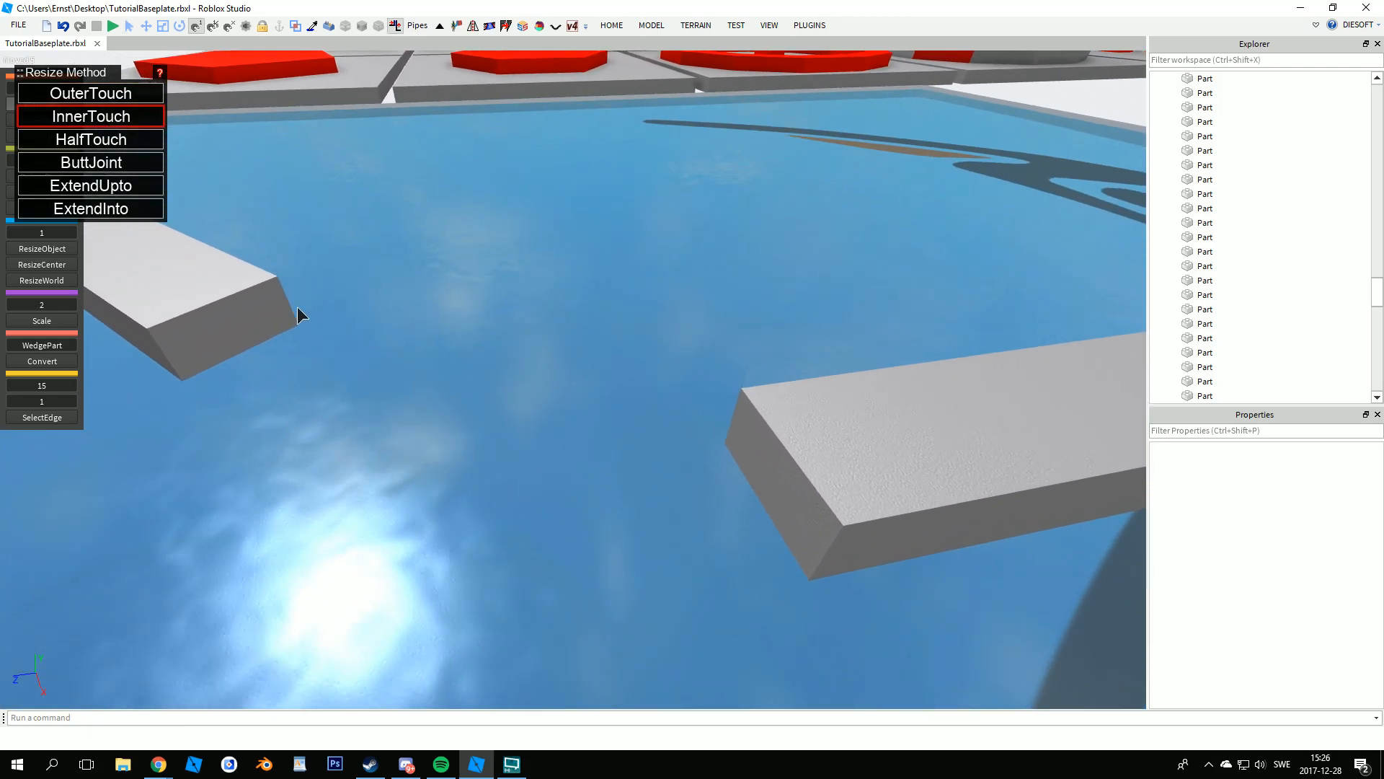
key(a)
right_drag(293, 223, 638, 288)
key(a)
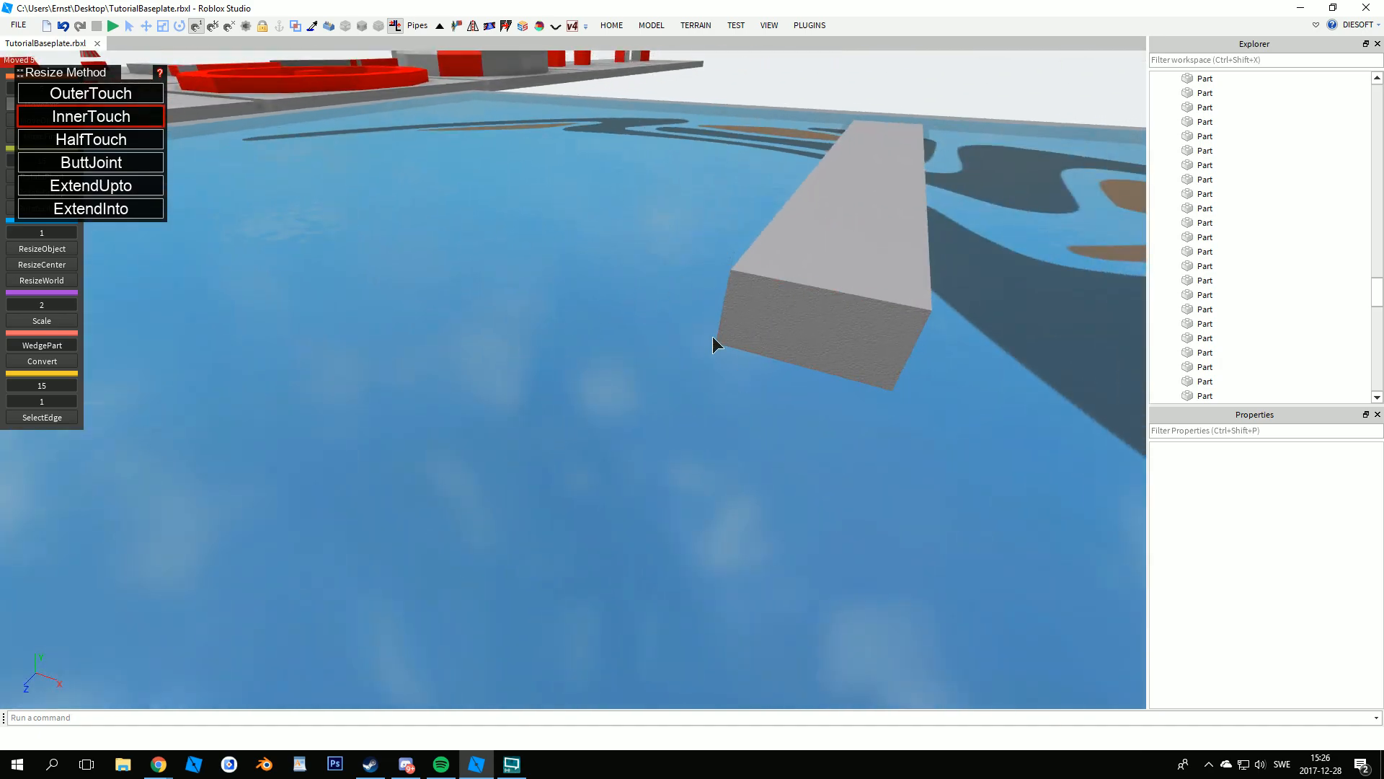
right_drag(712, 316, 637, 385)
key(d)
key(s)
click(695, 296)
click(232, 308)
right_drag(711, 425, 626, 482)
key(d)
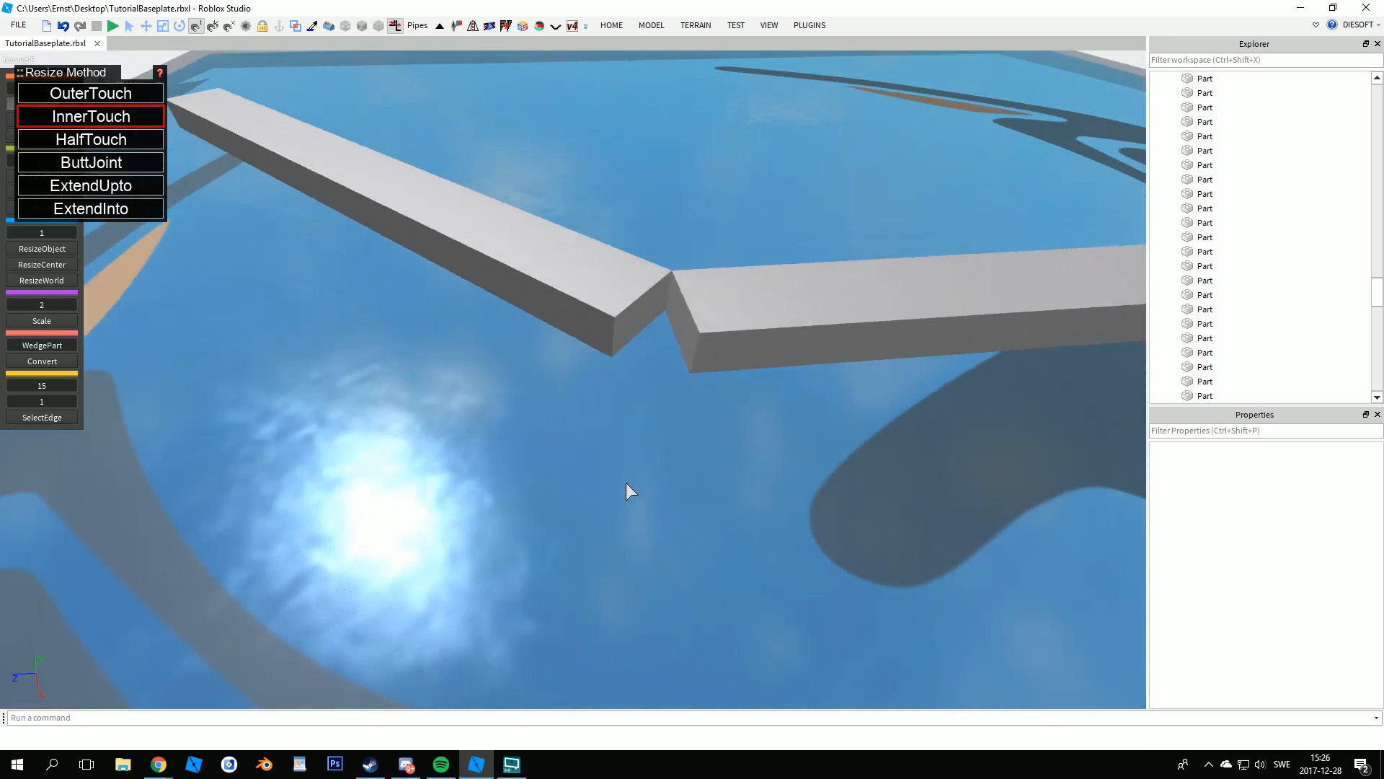
scroll(626, 484, down, 5)
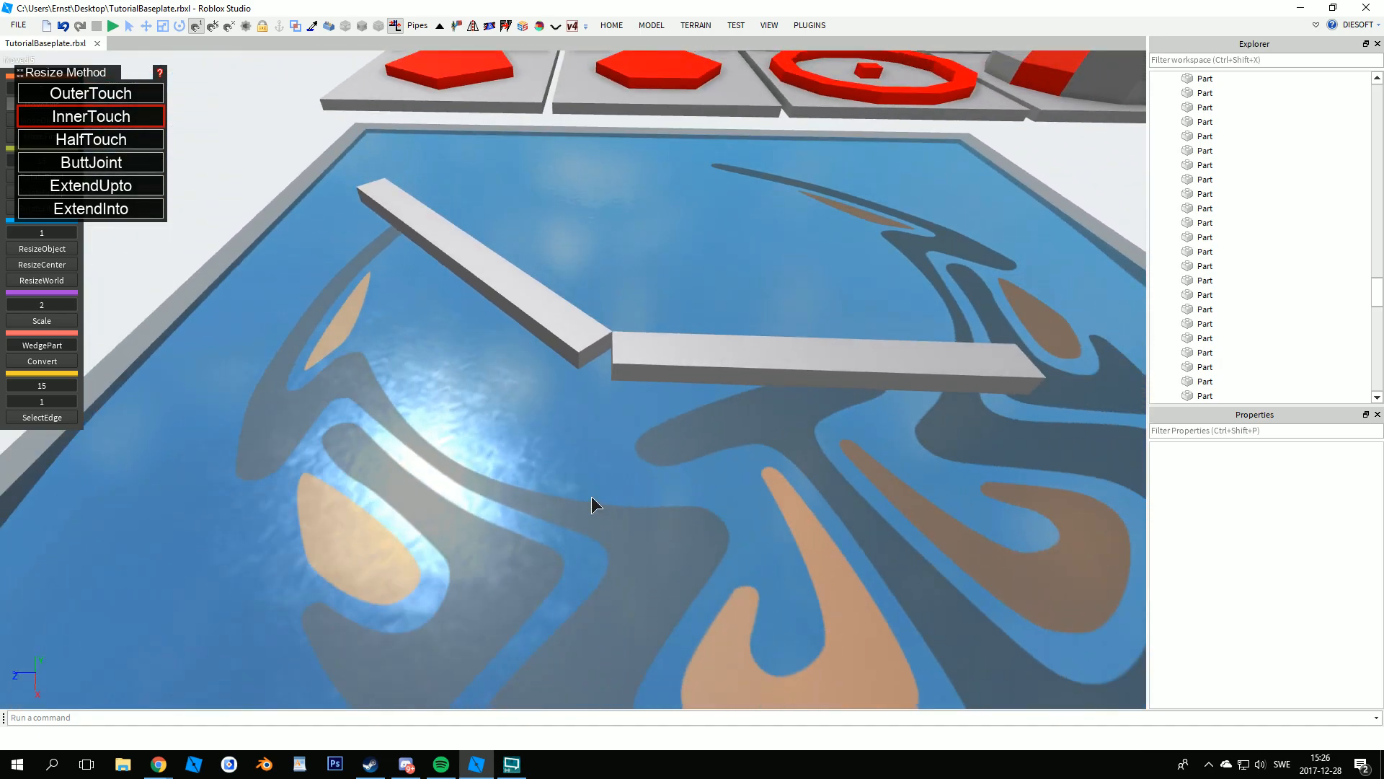
- Bring a wedge from the parts collection to the joint between the two beams
key(ctrl+1)
click(559, 300)
scroll(1313, 612, down, 2)
right_drag(610, 505, 532, 496)
click(553, 509)
key(w)
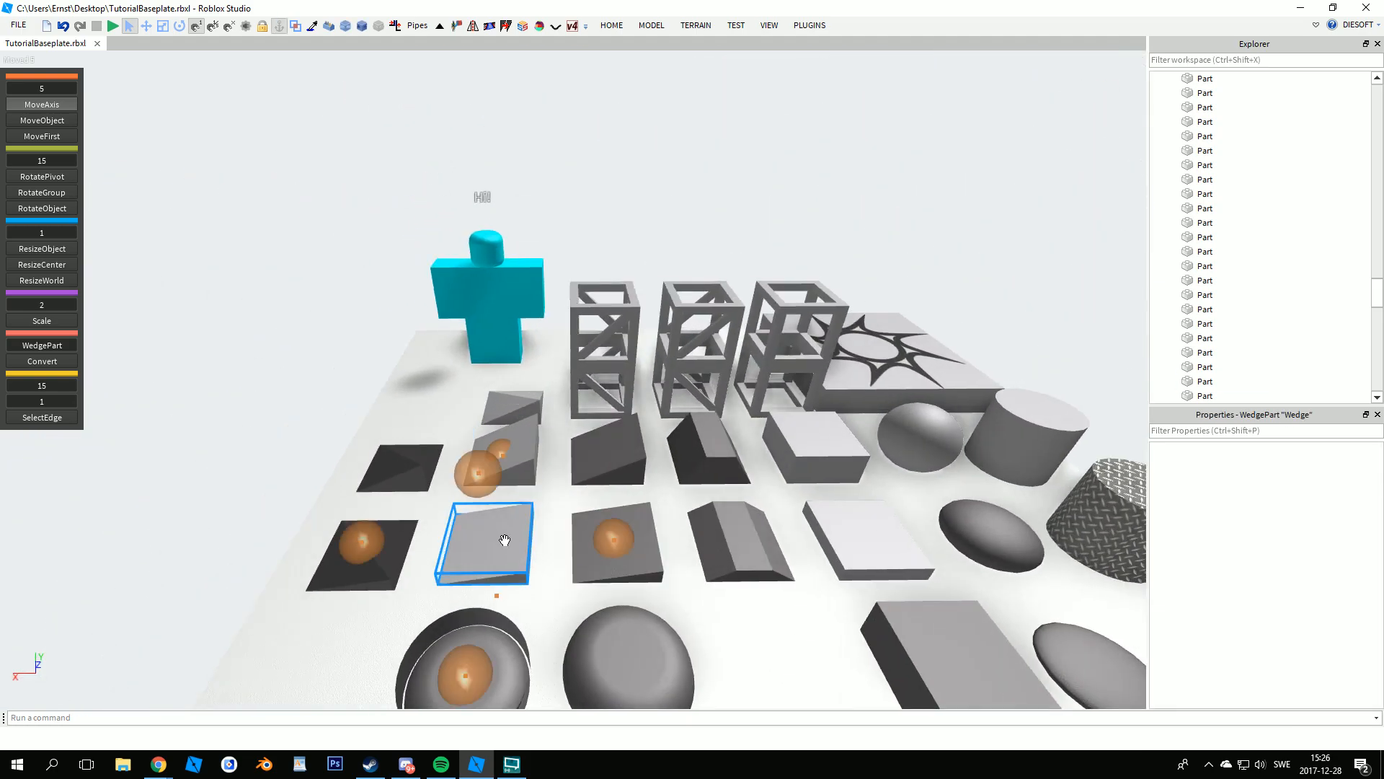
drag(505, 541, 633, 524)
right_drag(633, 524, 617, 517)
drag(633, 525, 592, 392)
- Rotate and tilt the wedge so it stands upright on the end of the angled beam
key(t)
key(t)
key(t)
key(r)
key(t)
right_drag(592, 392, 485, 367)
drag(592, 391, 487, 367)
key(d)
key(t)
key(t)
drag(659, 205, 553, 353)
key(t)
key(r)
key(t)
click(590, 531)
- Duplicate the wedge onto the end of the straight beam and rotate it upright to mirror the first one
click(572, 430)
key(ctrl+d)
drag(572, 430, 655, 450)
key(r)
key(r)
key(r)
key(r)
key(r)
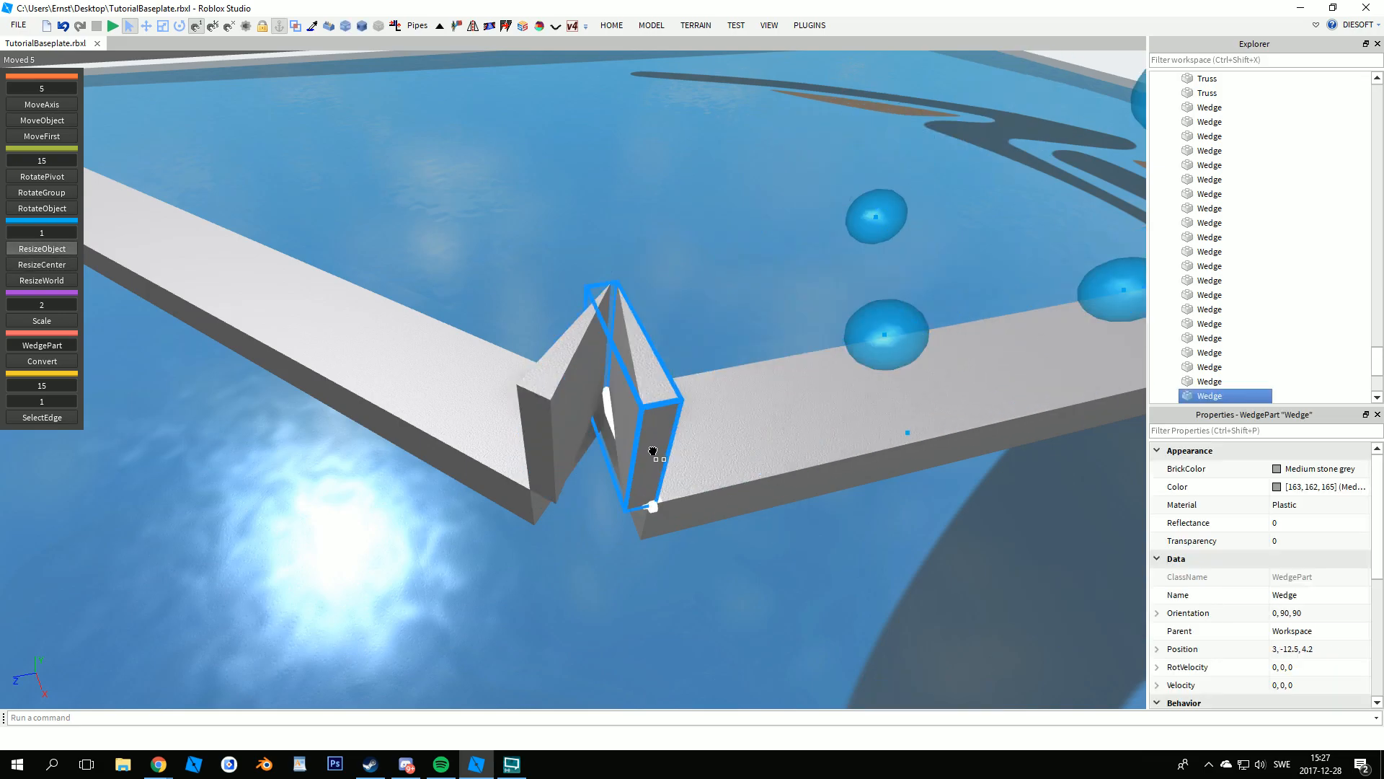
- Lower the angled beam's wedge by 1 stud and reduce its height by 1 stud to sit level with the beam
right_drag(806, 608, 802, 603)
click(510, 401)
key(u)
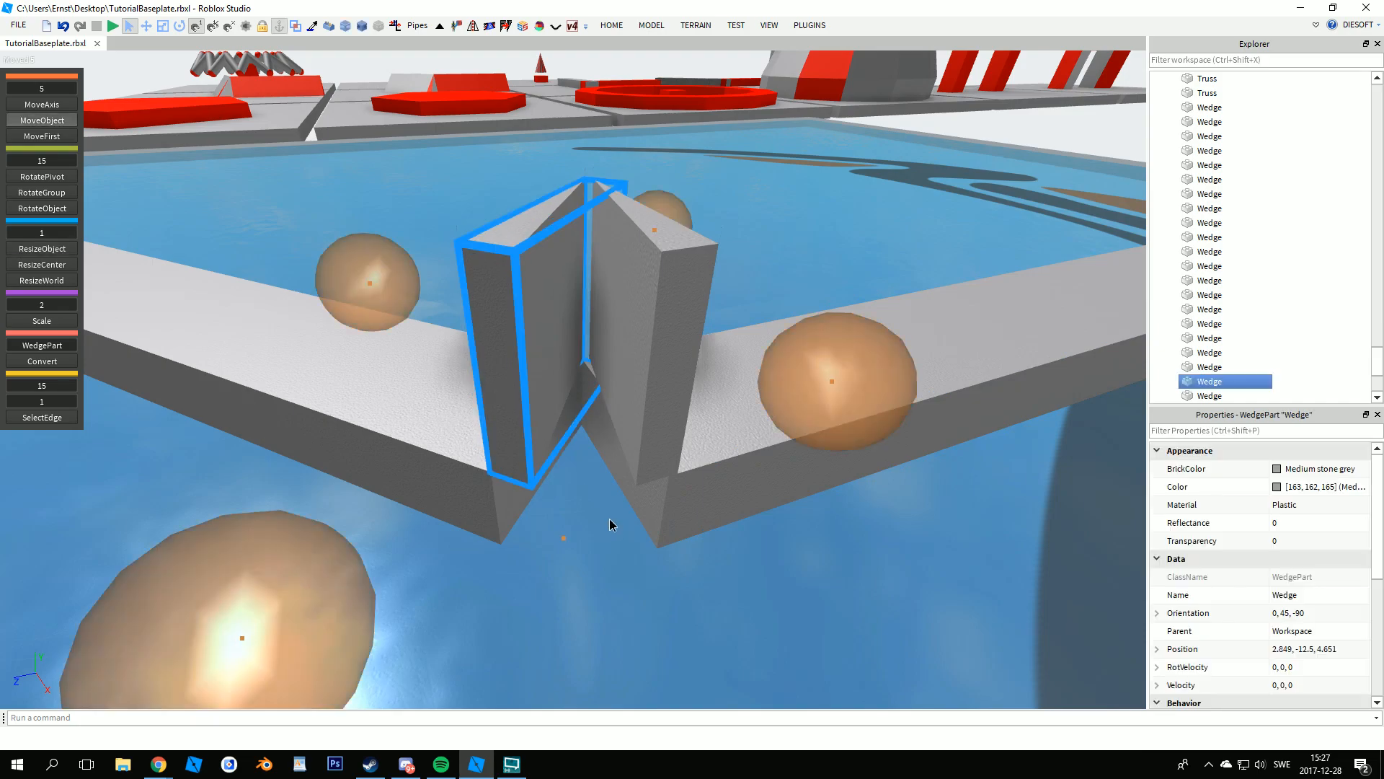
right_drag(609, 525, 599, 457)
drag(584, 492, 580, 531)
scroll(580, 531, down, 3)
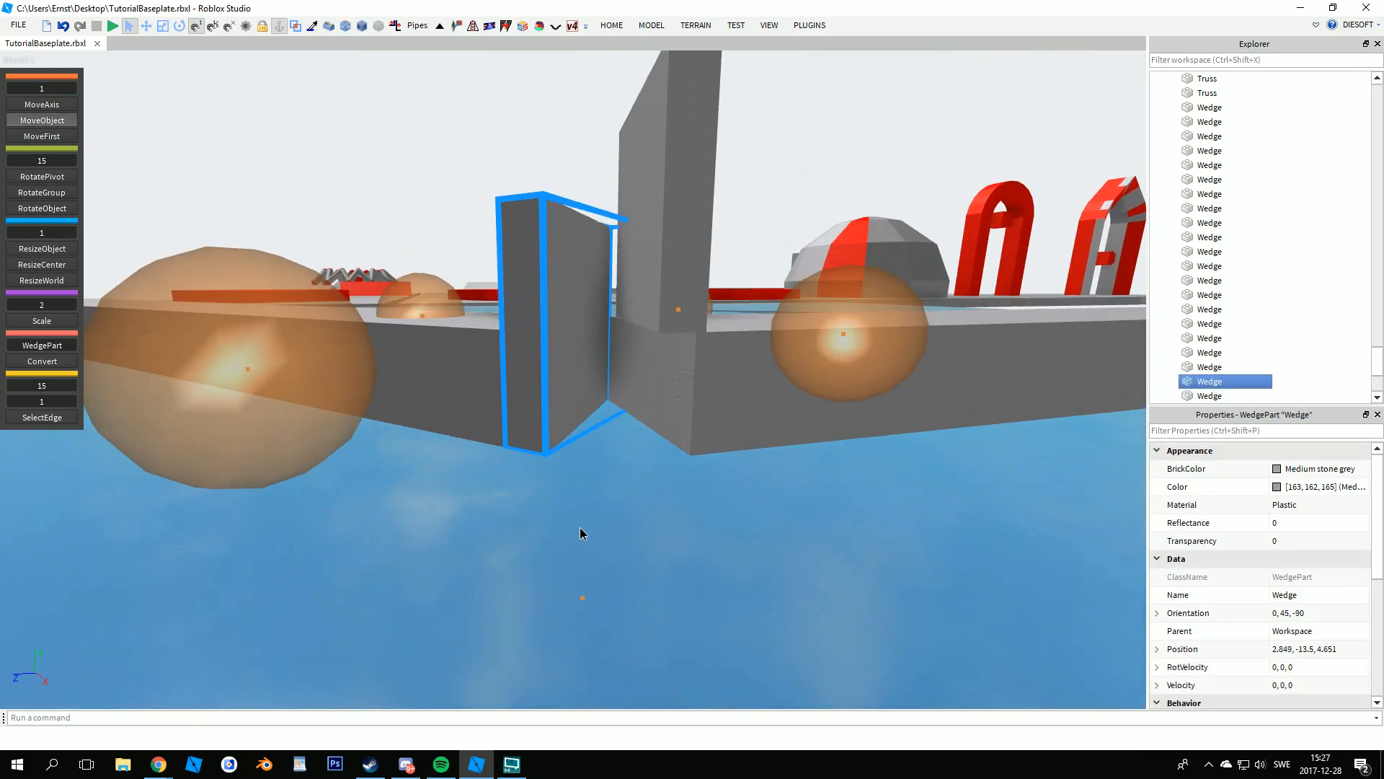
key(j)
scroll(570, 253, up, 1)
drag(573, 224, 580, 310)
right_drag(580, 315, 581, 496)
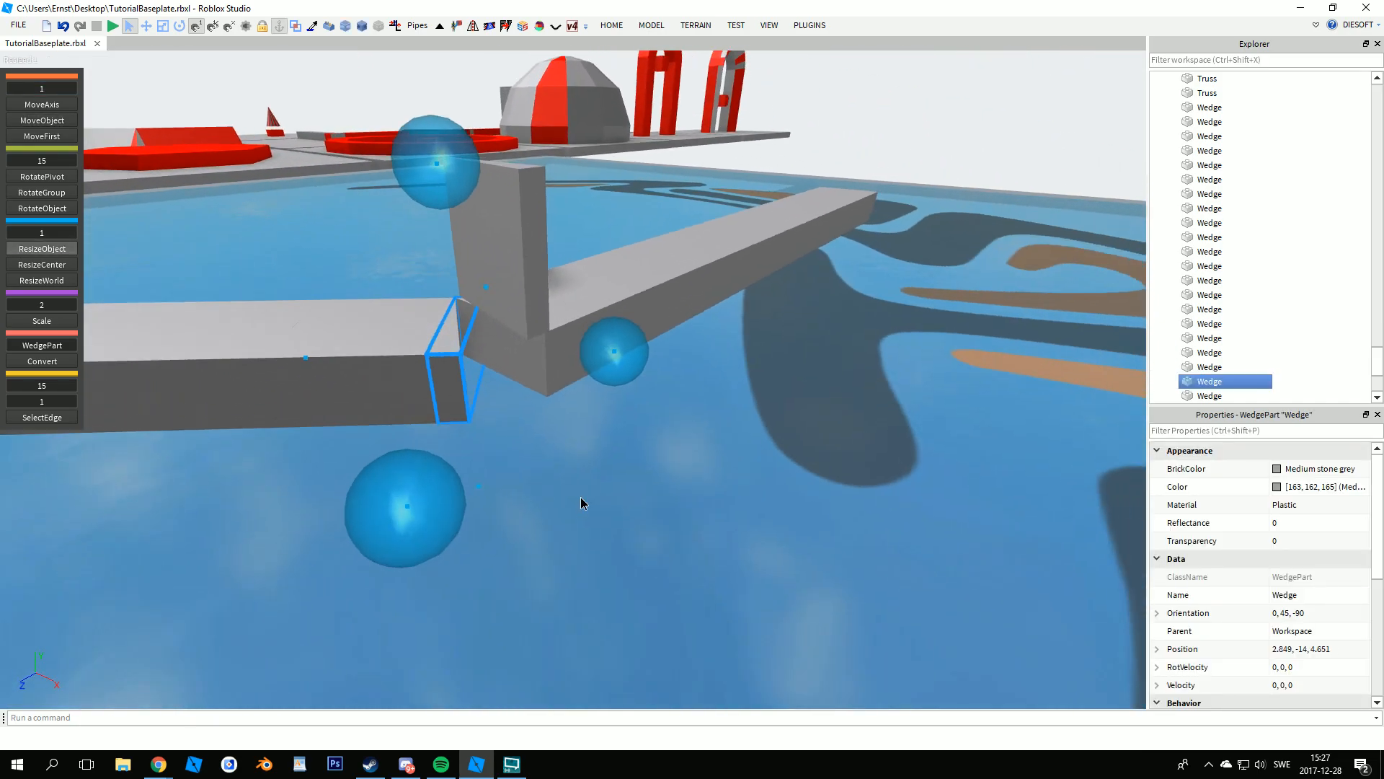
- Lower and shorten the second wedge until it fits level within the straight beam's end
scroll(581, 496, up, 3)
click(523, 417)
right_drag(517, 423, 516, 346)
drag(486, 460, 470, 317)
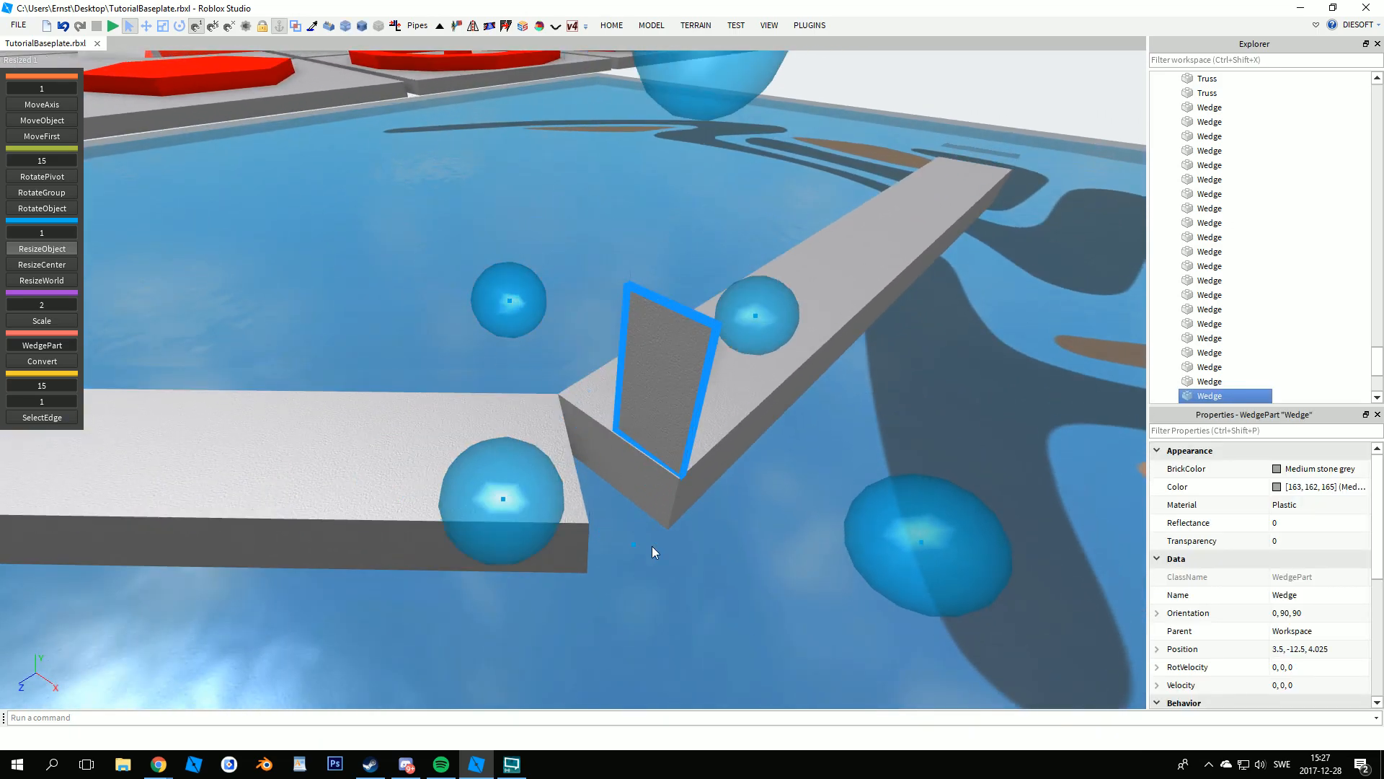
scroll(703, 525, up, 5)
drag(661, 238, 655, 333)
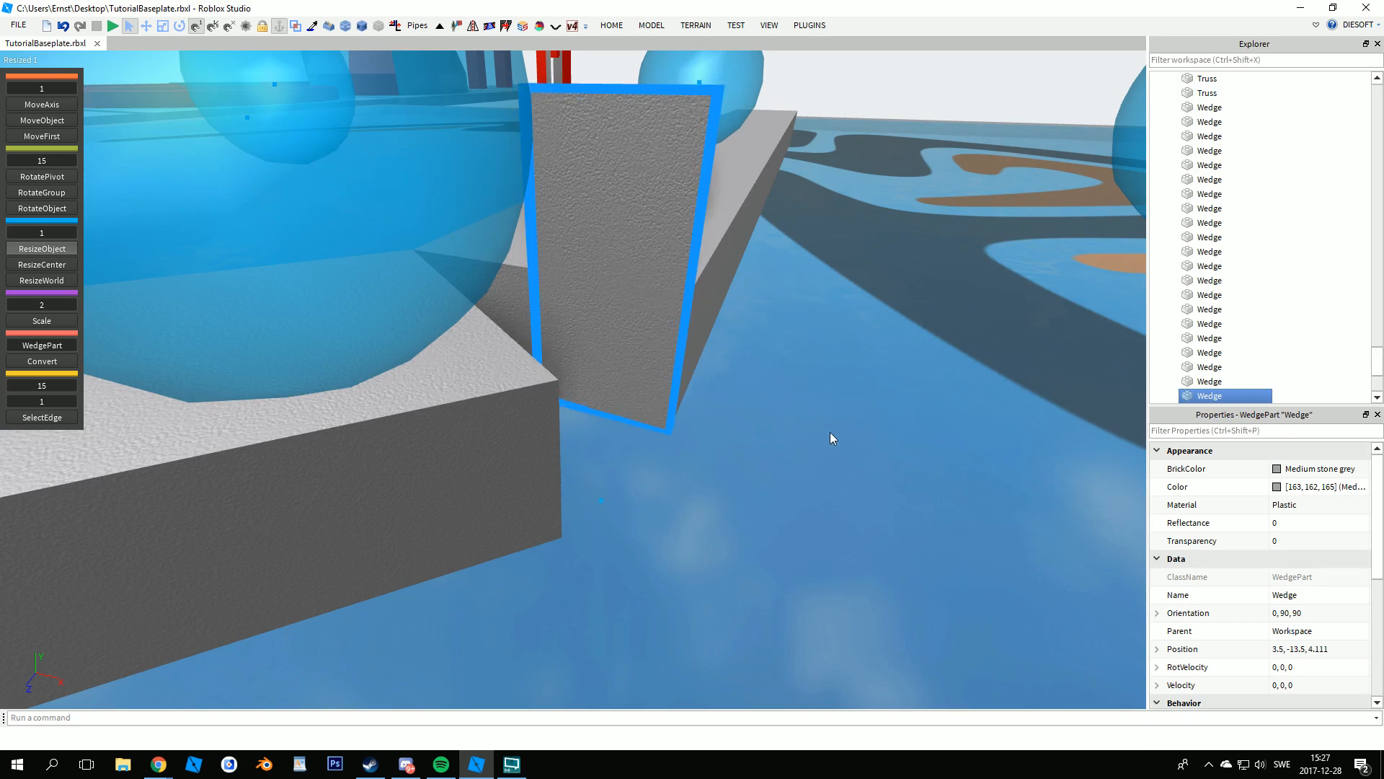
click(829, 437)
scroll(766, 417, down, 5)
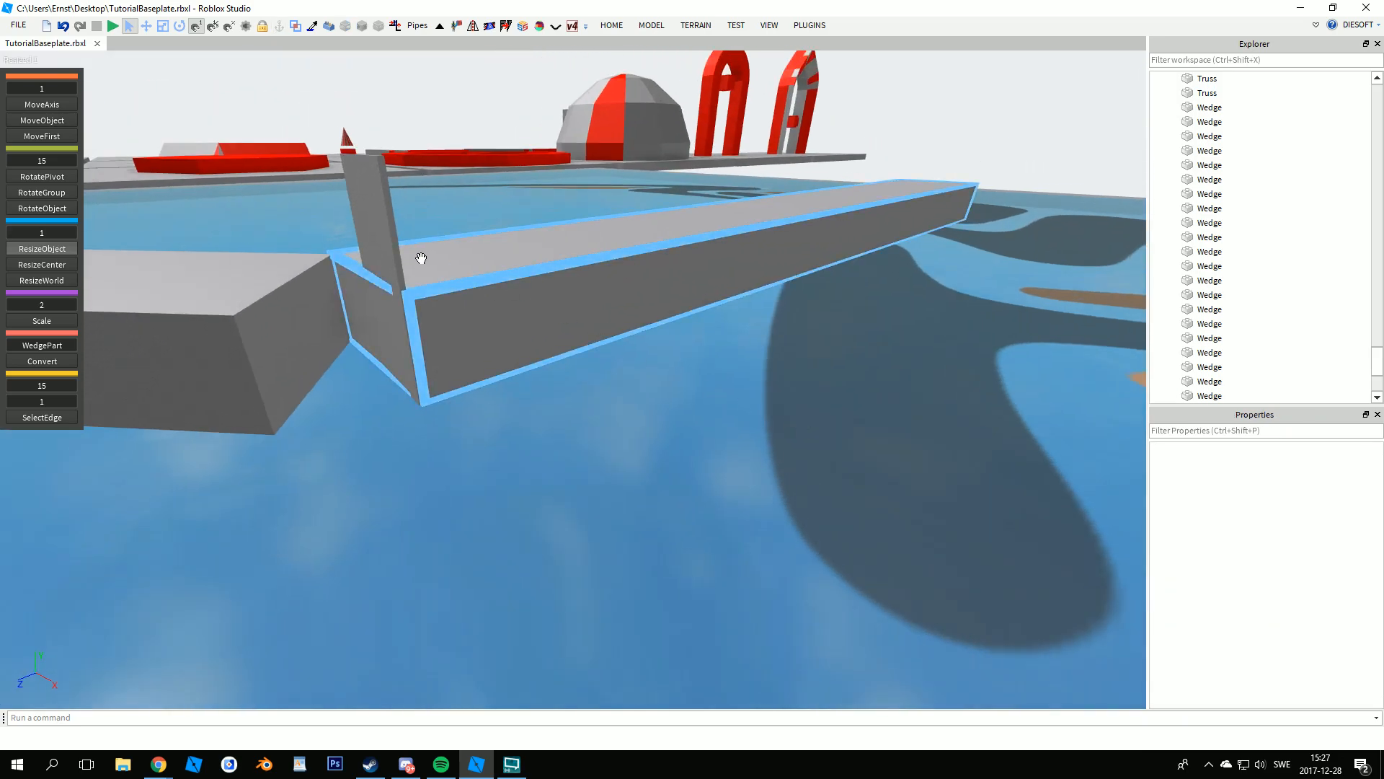
click(421, 258)
key(f)
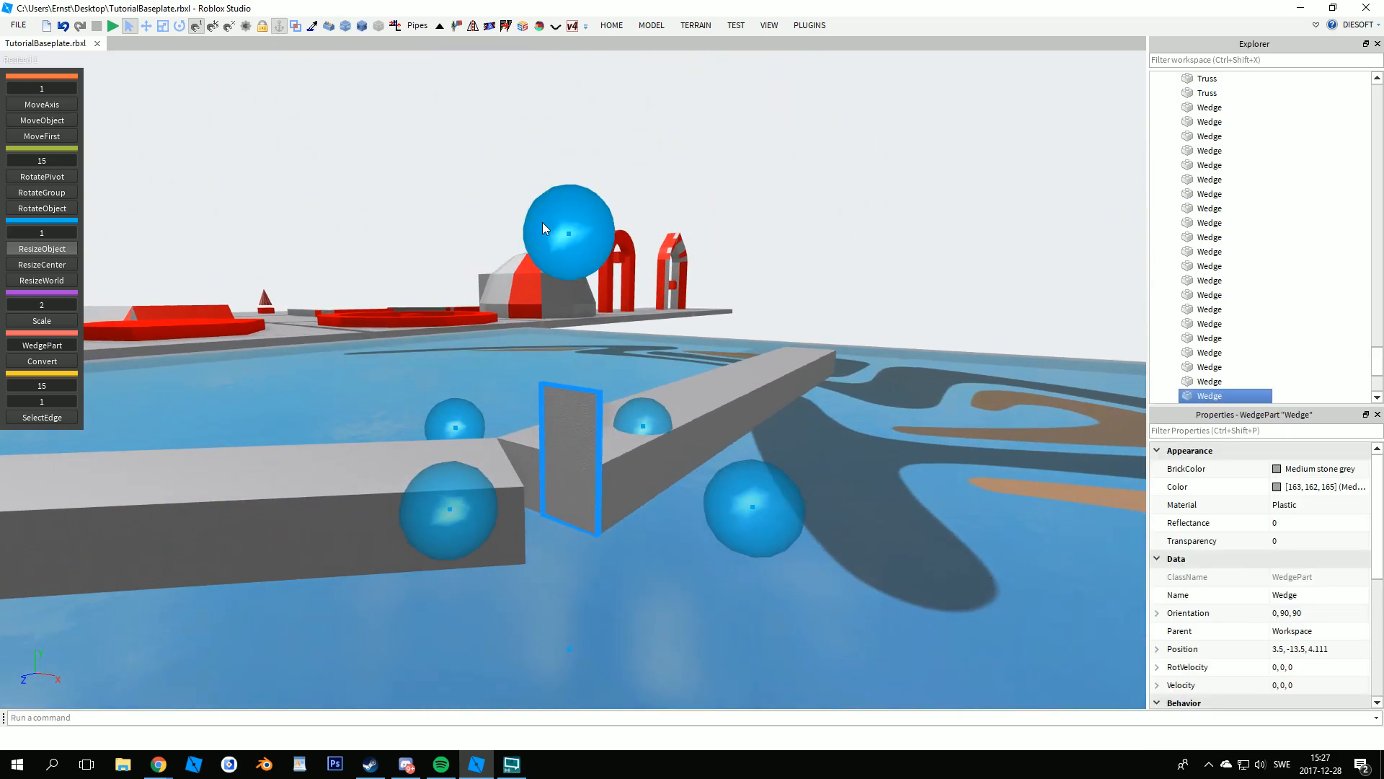
click(643, 626)
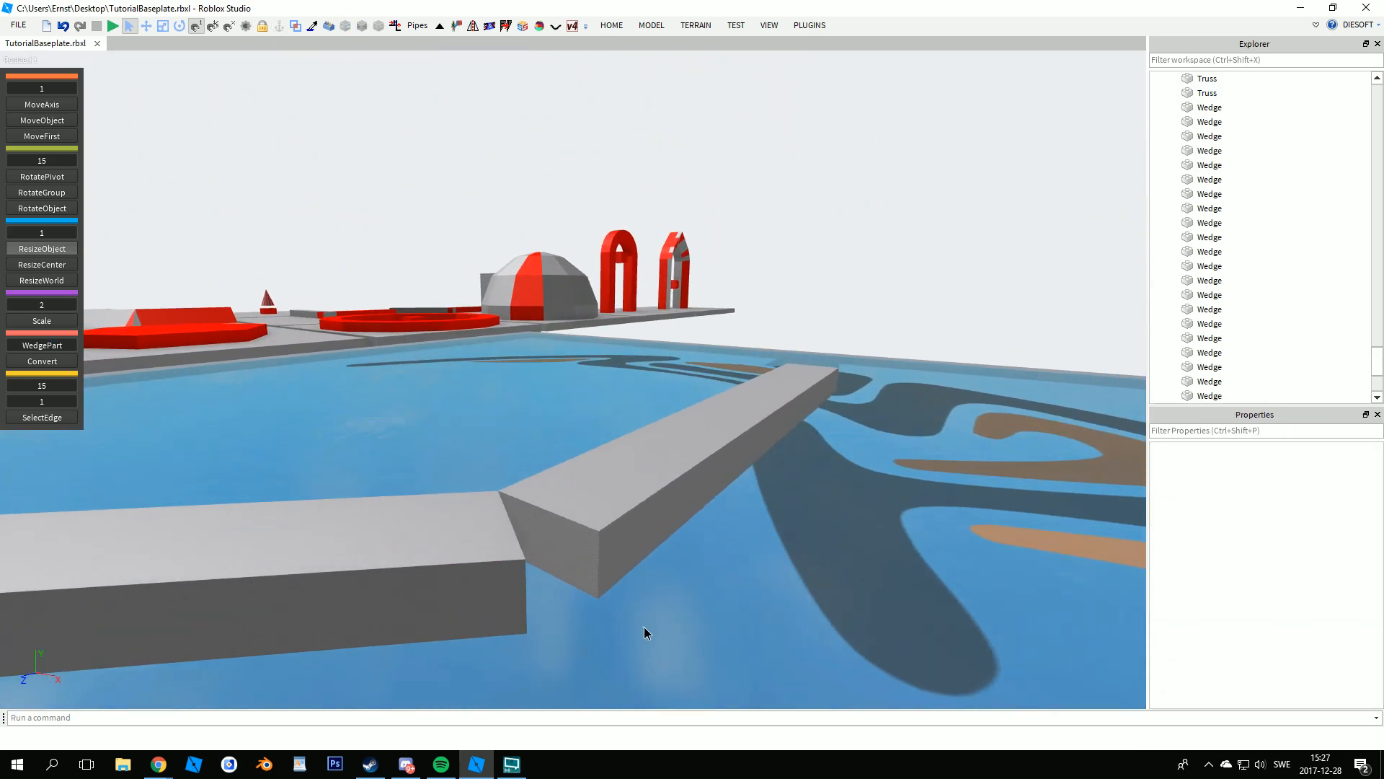
- Resize-align the facing wedge ends at the corner gap with the OuterTouch method
right_drag(643, 626, 664, 600)
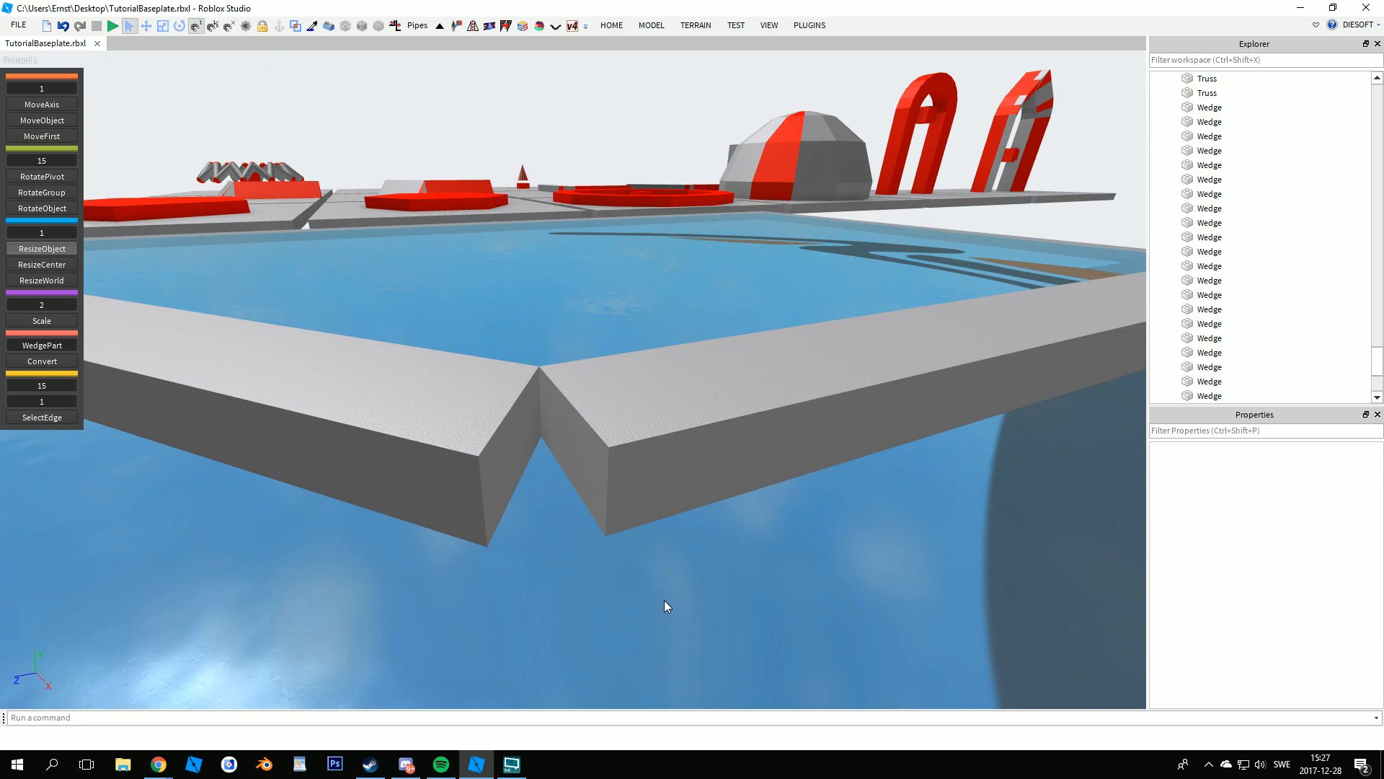
scroll(525, 392, up, 5)
click(395, 26)
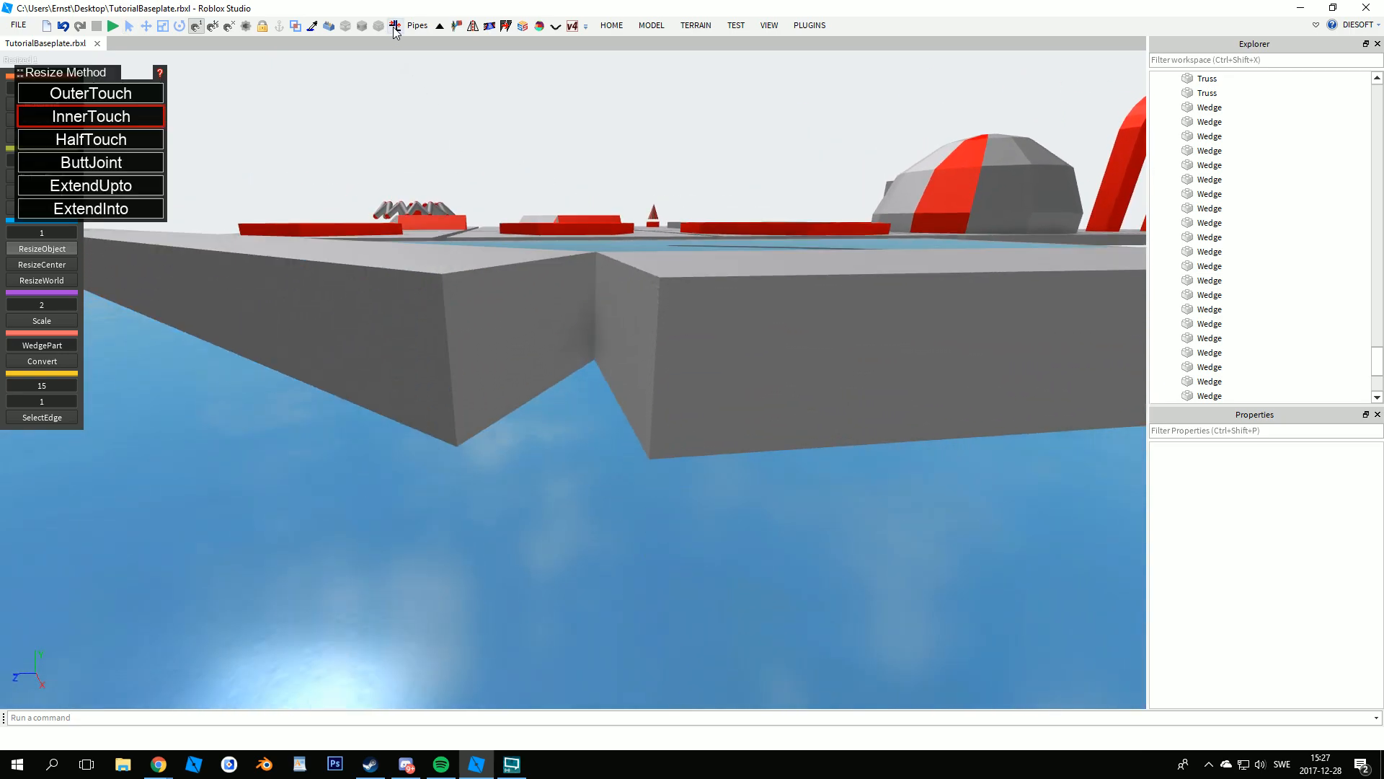
right_drag(517, 352, 630, 349)
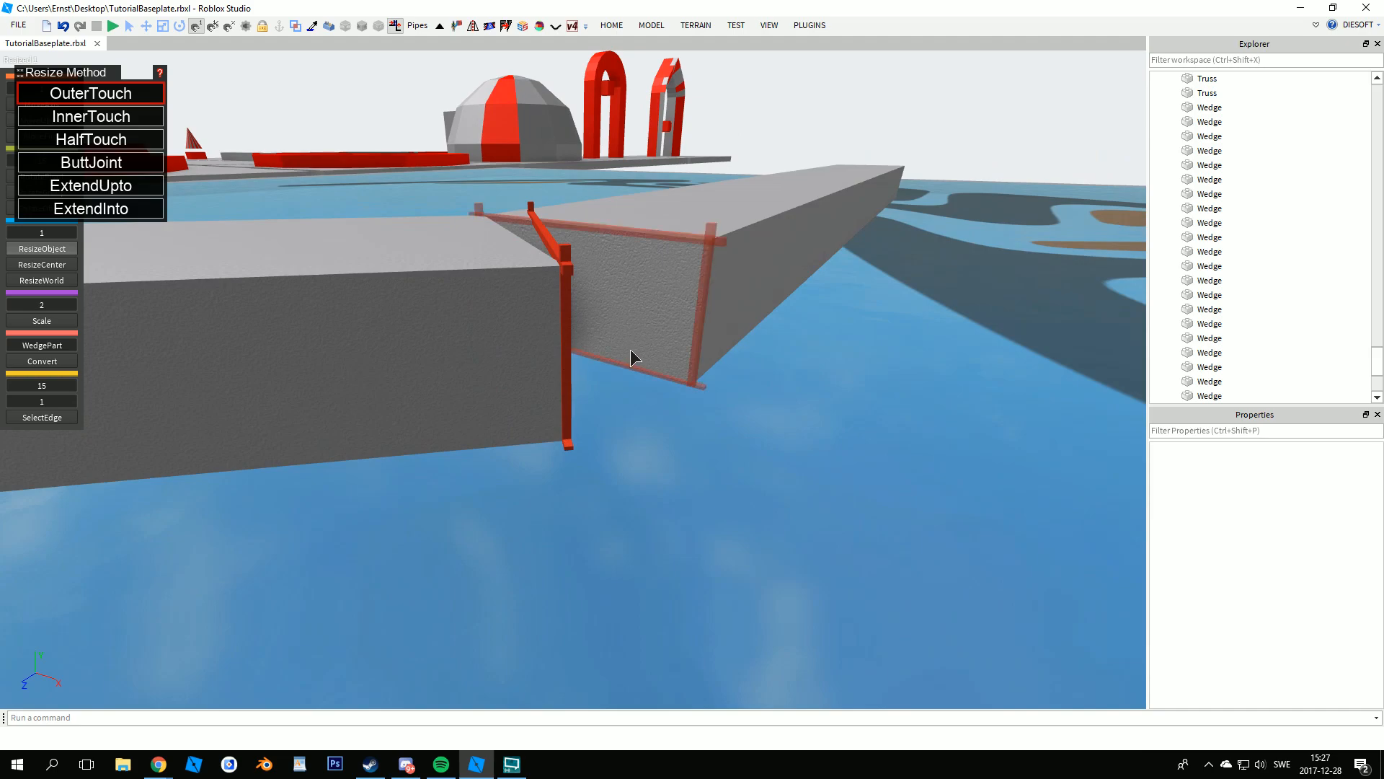
click(646, 203)
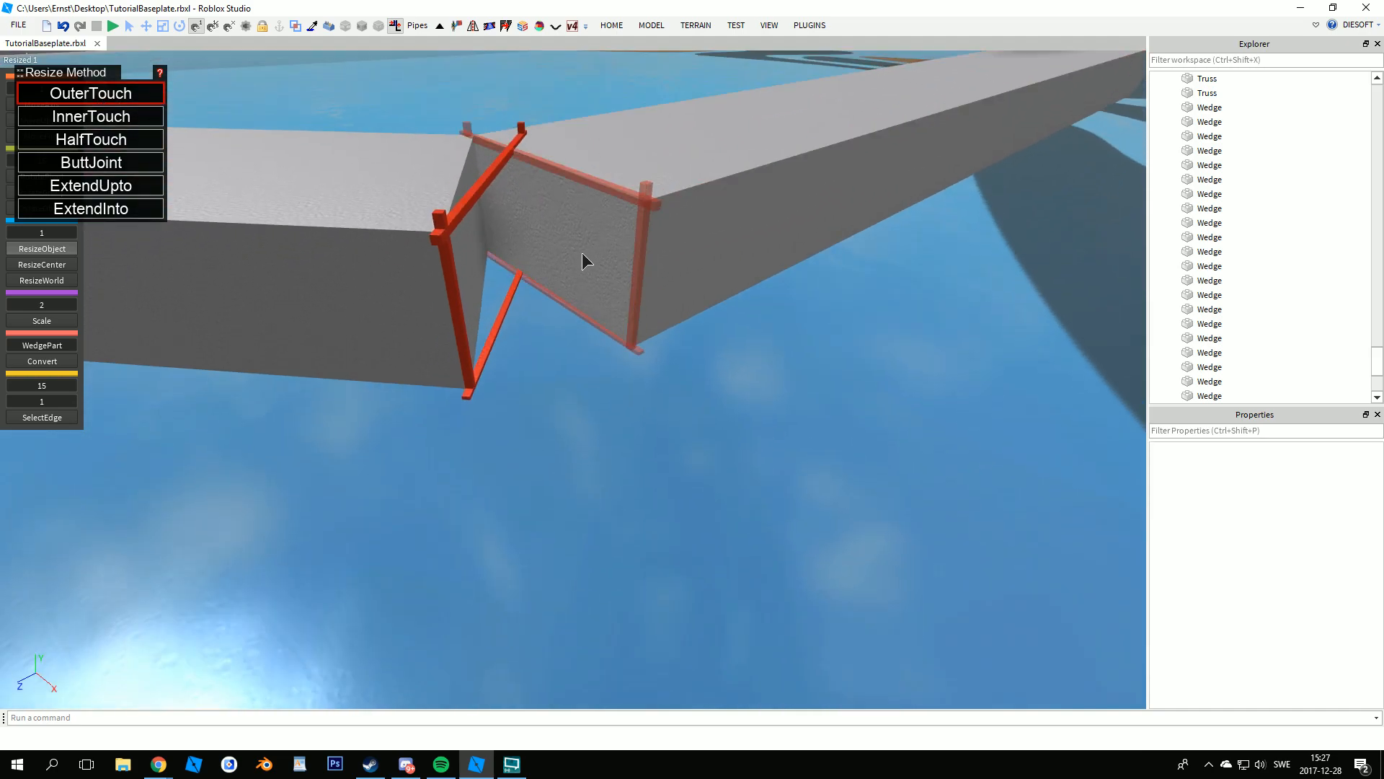
click(582, 254)
right_drag(715, 310, 800, 383)
scroll(801, 384, down, 8)
- Set the colour of both beams and both wedges to Pine Cone and their material to WoodPlanks
key(ctrl+1)
click(409, 299)
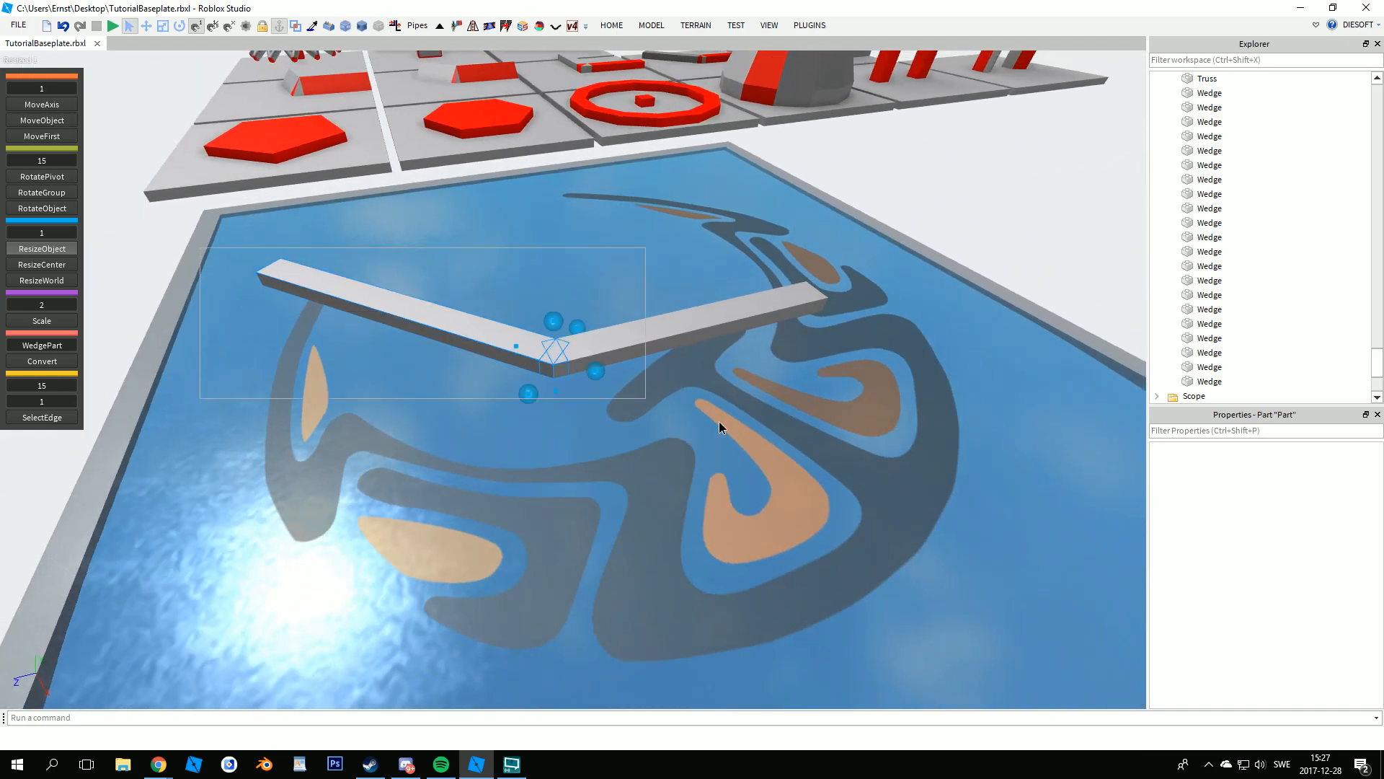
drag(656, 401, 750, 425)
click(1313, 472)
click(1178, 415)
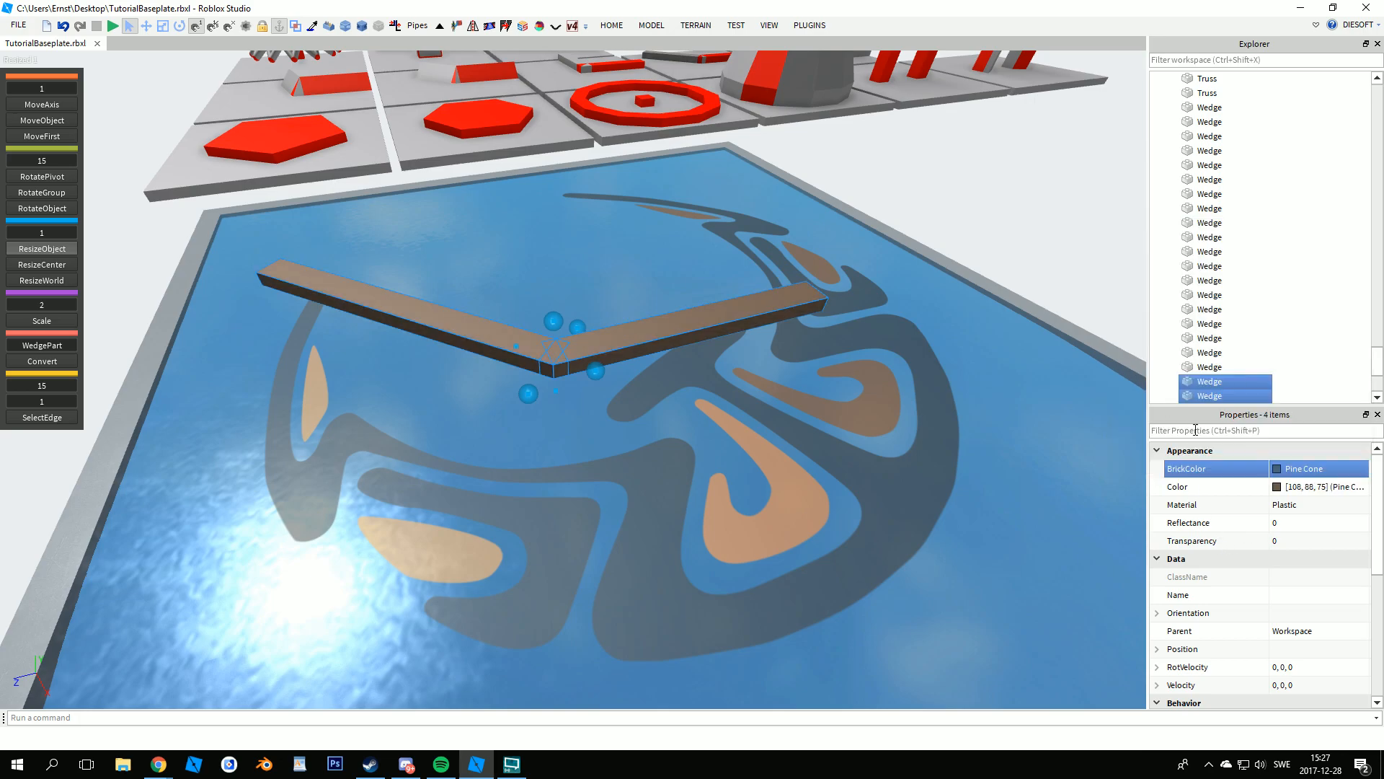
click(1296, 505)
key(w)
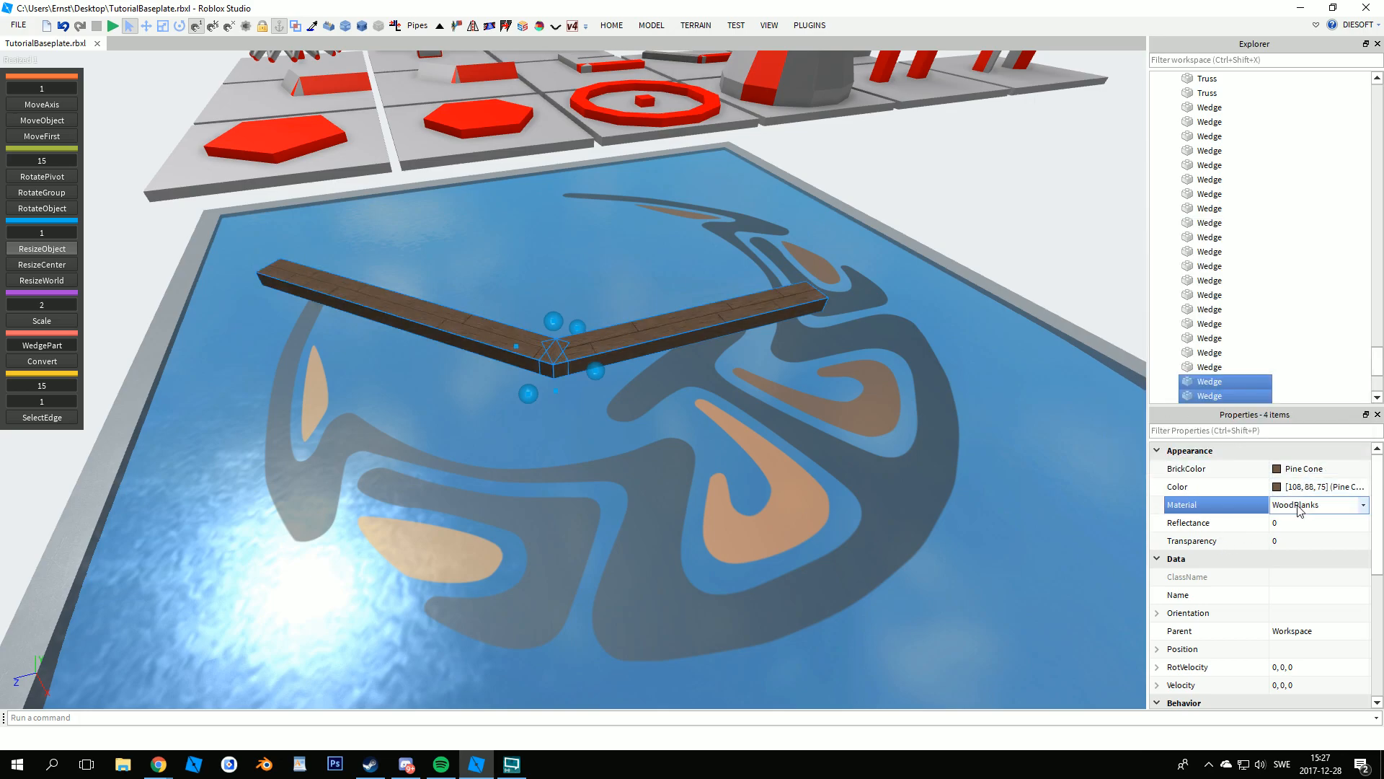
- Flip the plank texture on the corner wedges so the grain follows the adjoining beams
click(798, 384)
key(w)
right_drag(997, 530, 997, 531)
key(a)
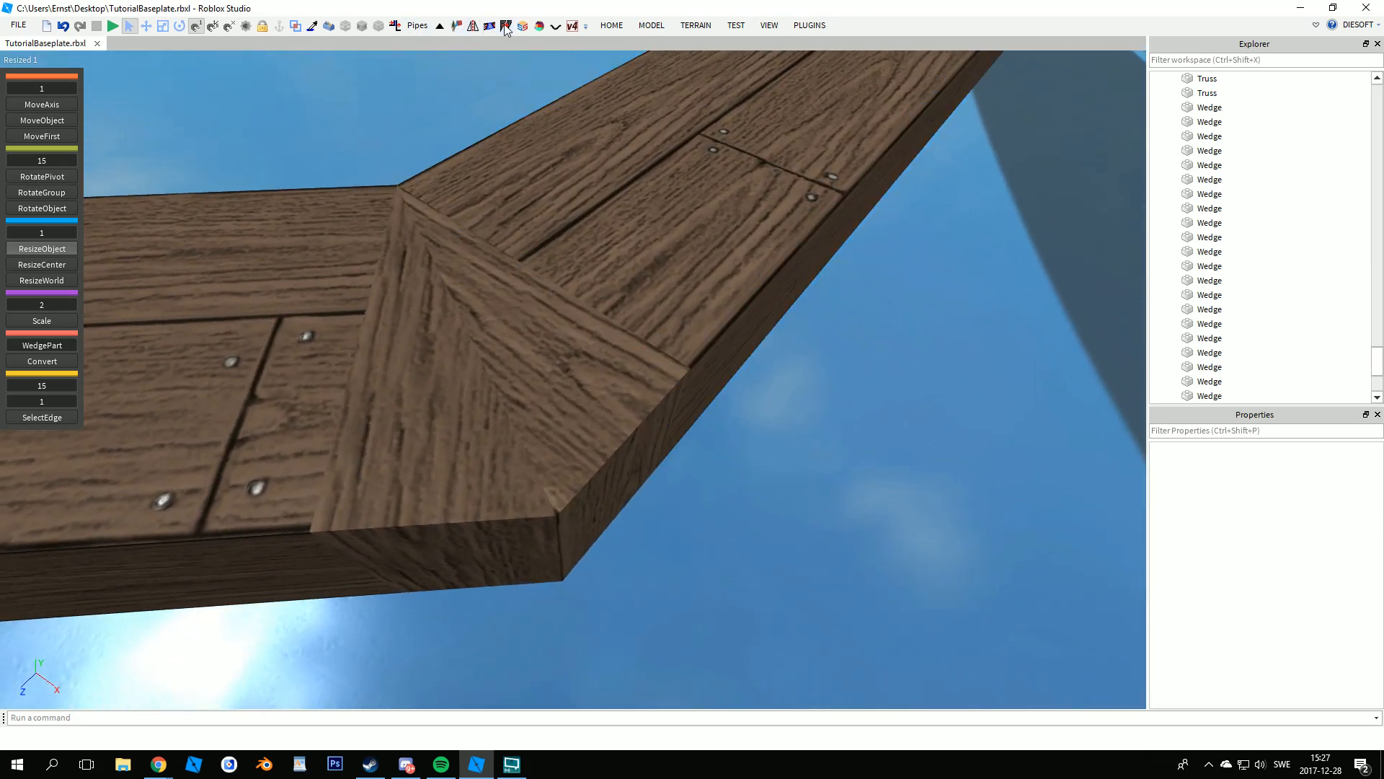
click(507, 27)
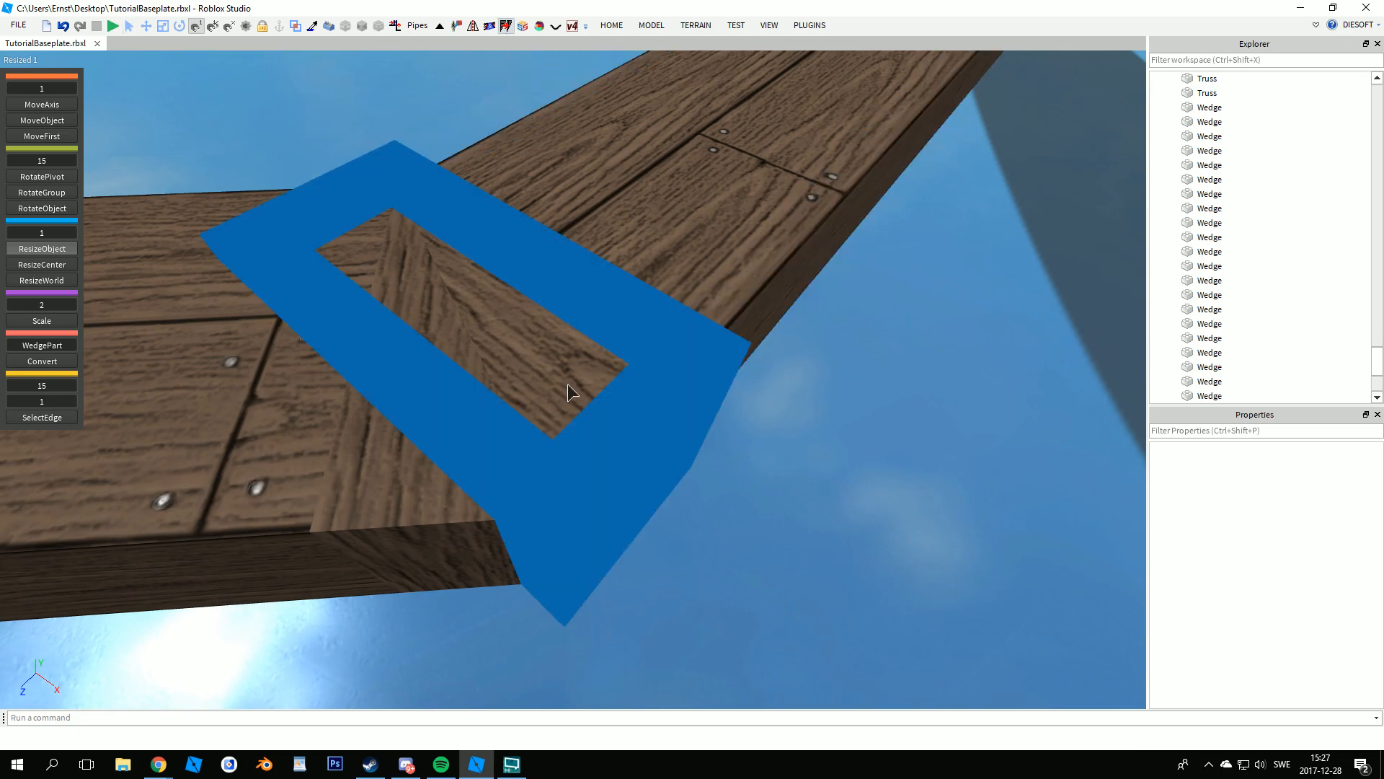
click(568, 383)
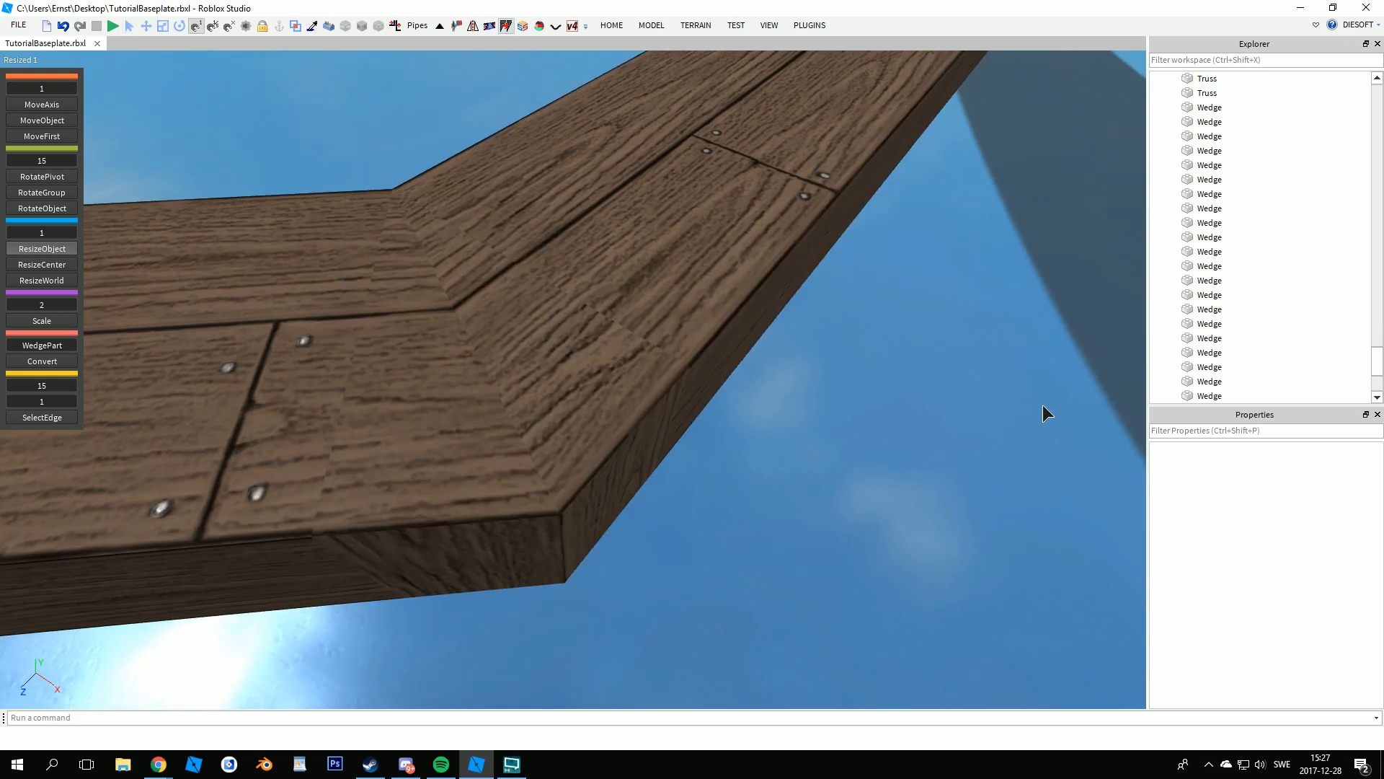
key(s)
key(d)
right_drag(1053, 387, 1054, 388)
key(s)
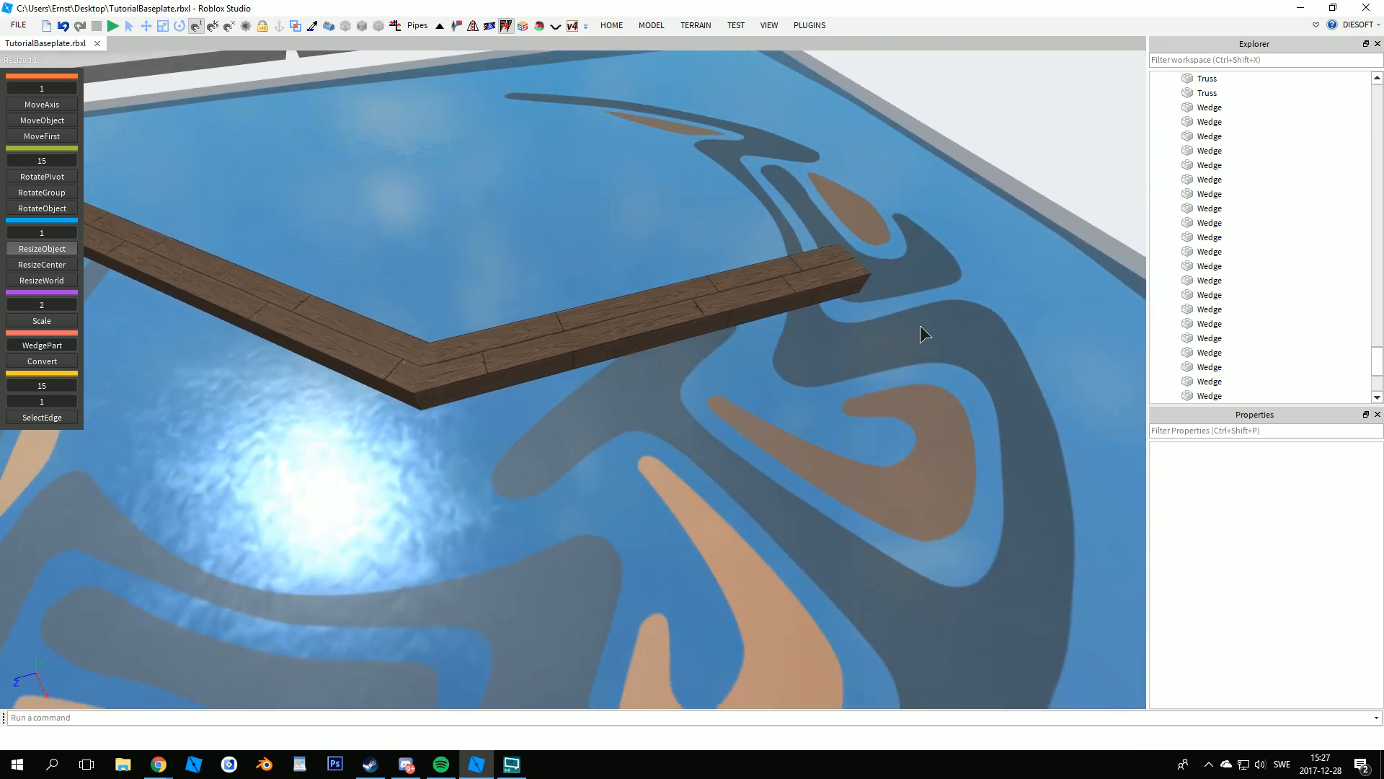
- Delete both plank beams together with their corner wedges
scroll(920, 327, down, 4)
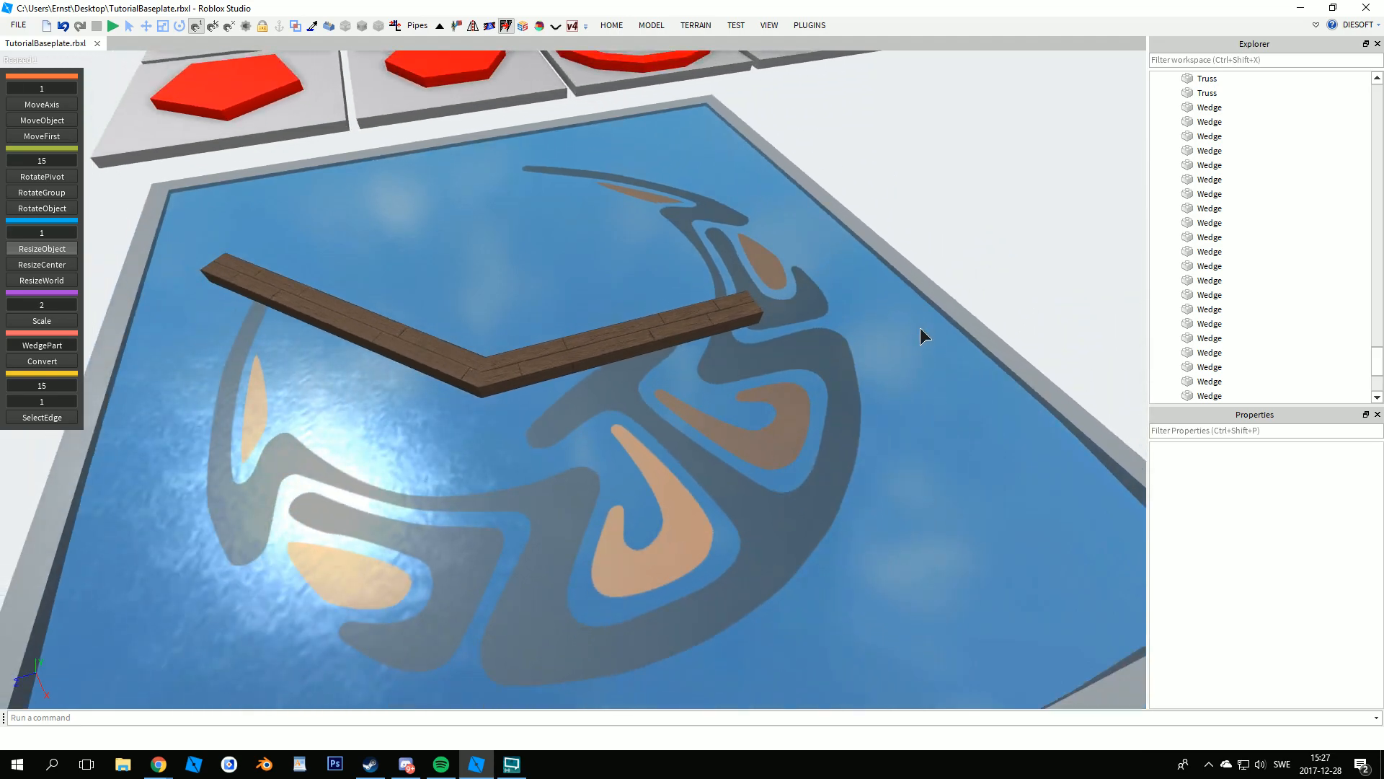
key(ctrl+1)
key(comma)
key(comma)
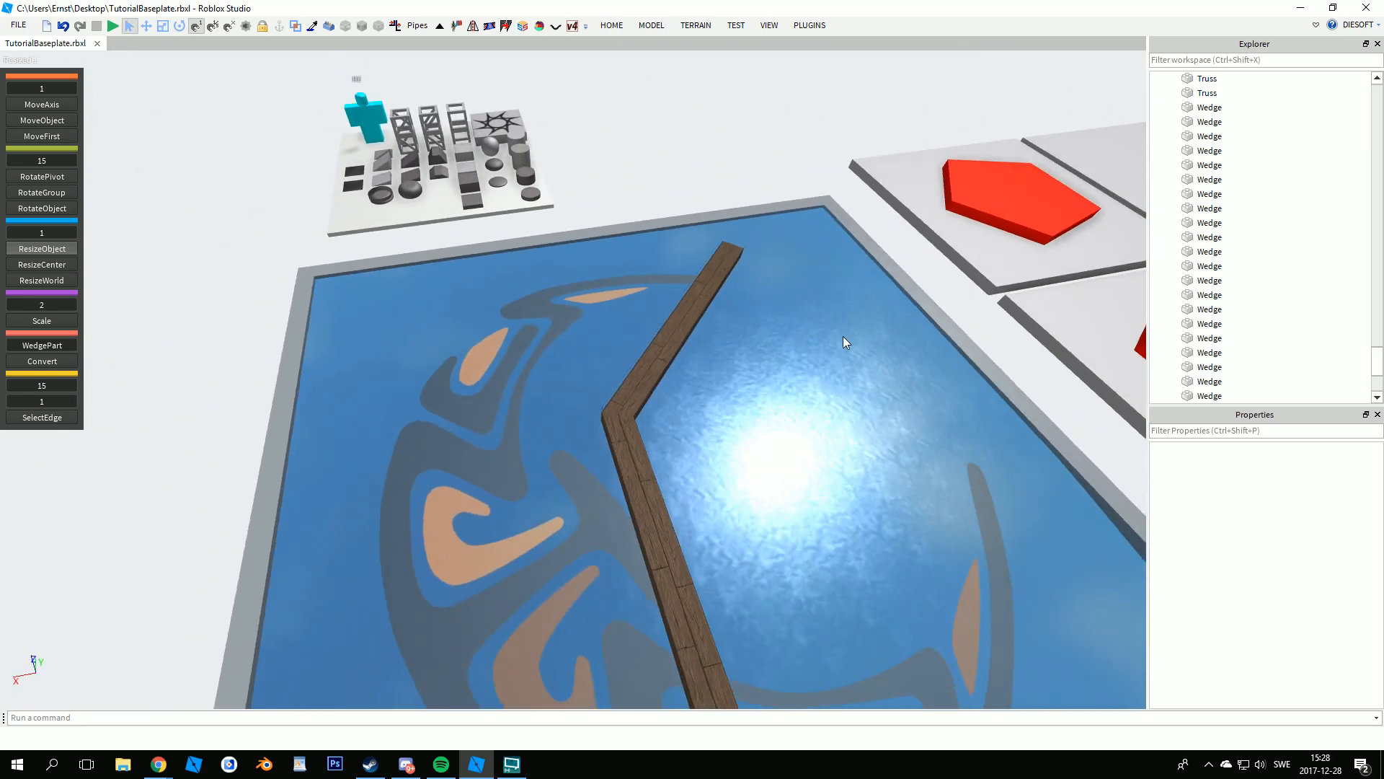
drag(529, 251, 776, 683)
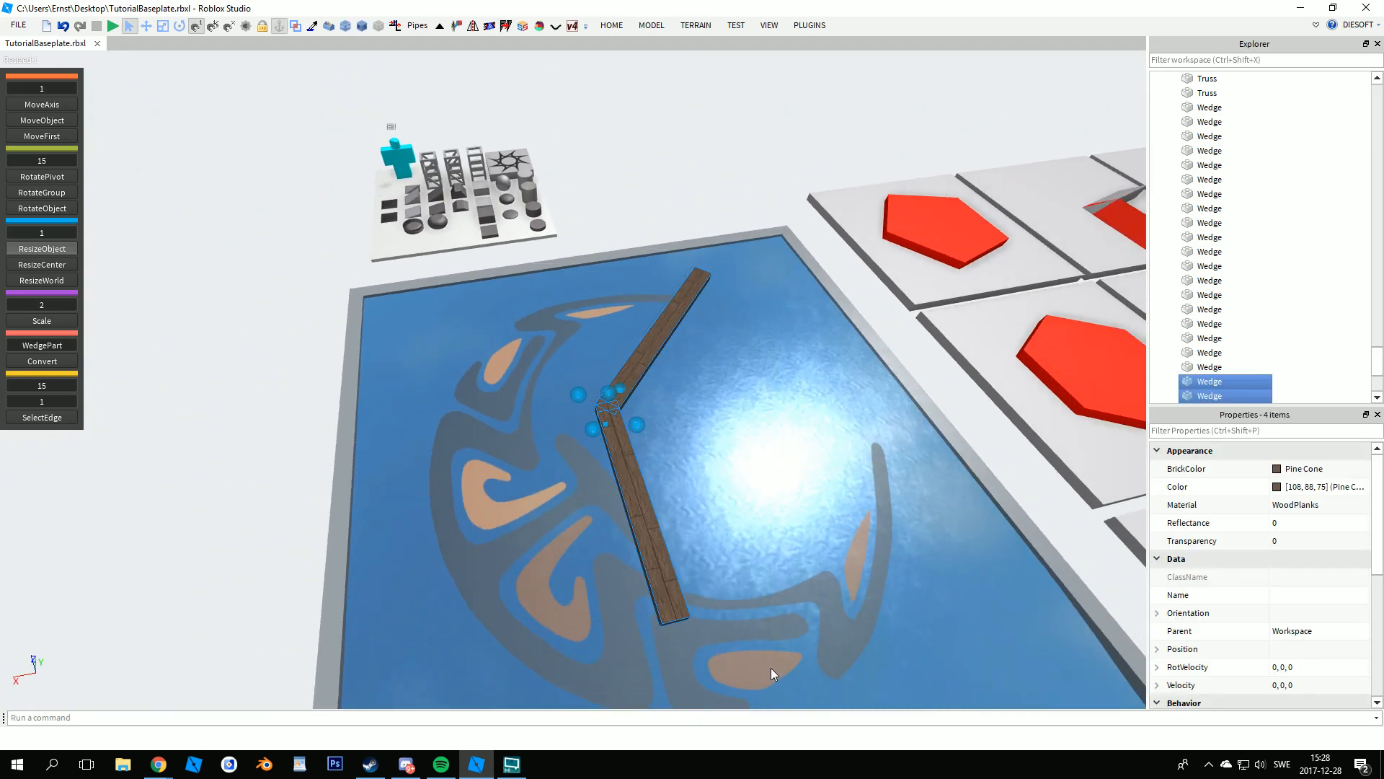
key(Delete)
key(comma)
key(comma)
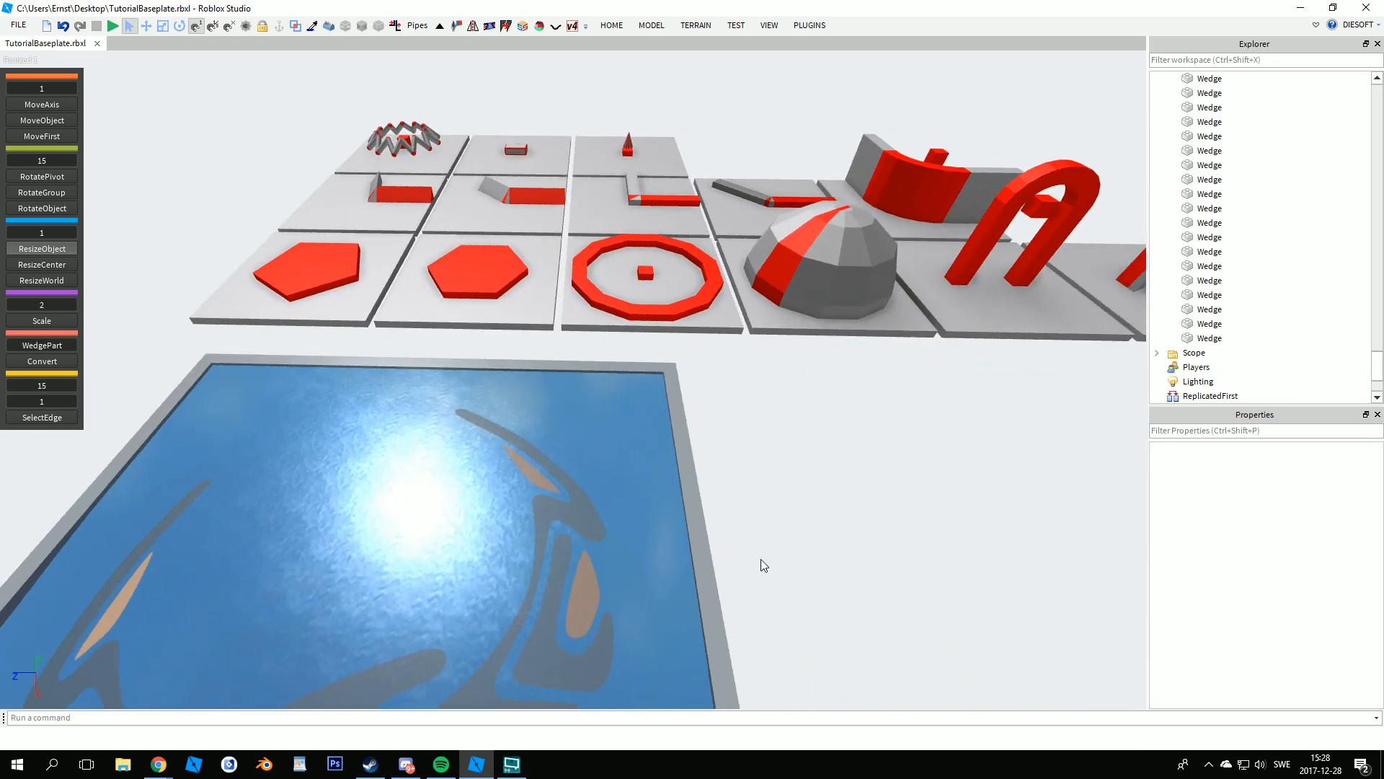
- Undo the deletion and the earlier plank styling and corner wedge filling on the two beams
key(ctrl+z)
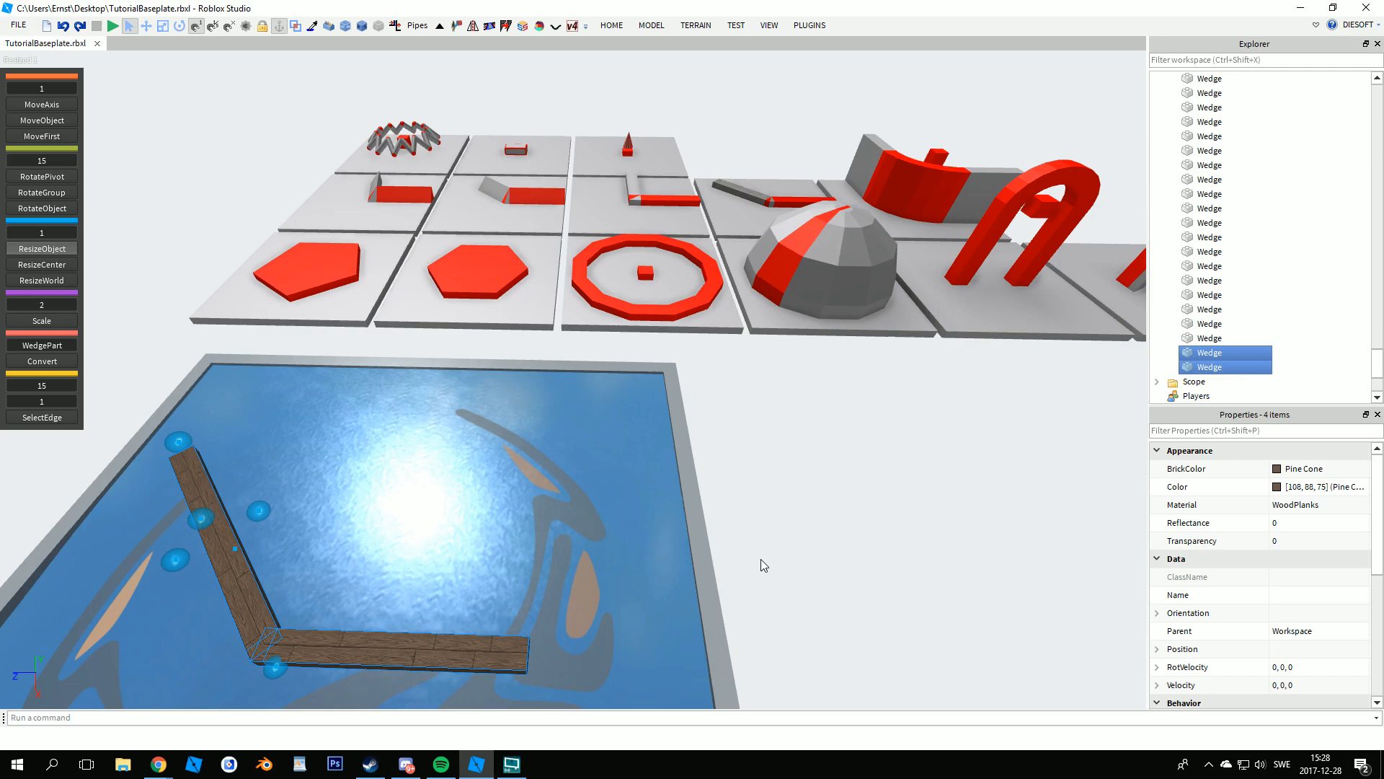
right_drag(744, 556, 593, 503)
key(ctrl+z)
key(ctrl+z)
key(ctrl+z)
scroll(593, 503, up, 3)
key(ctrl+z)
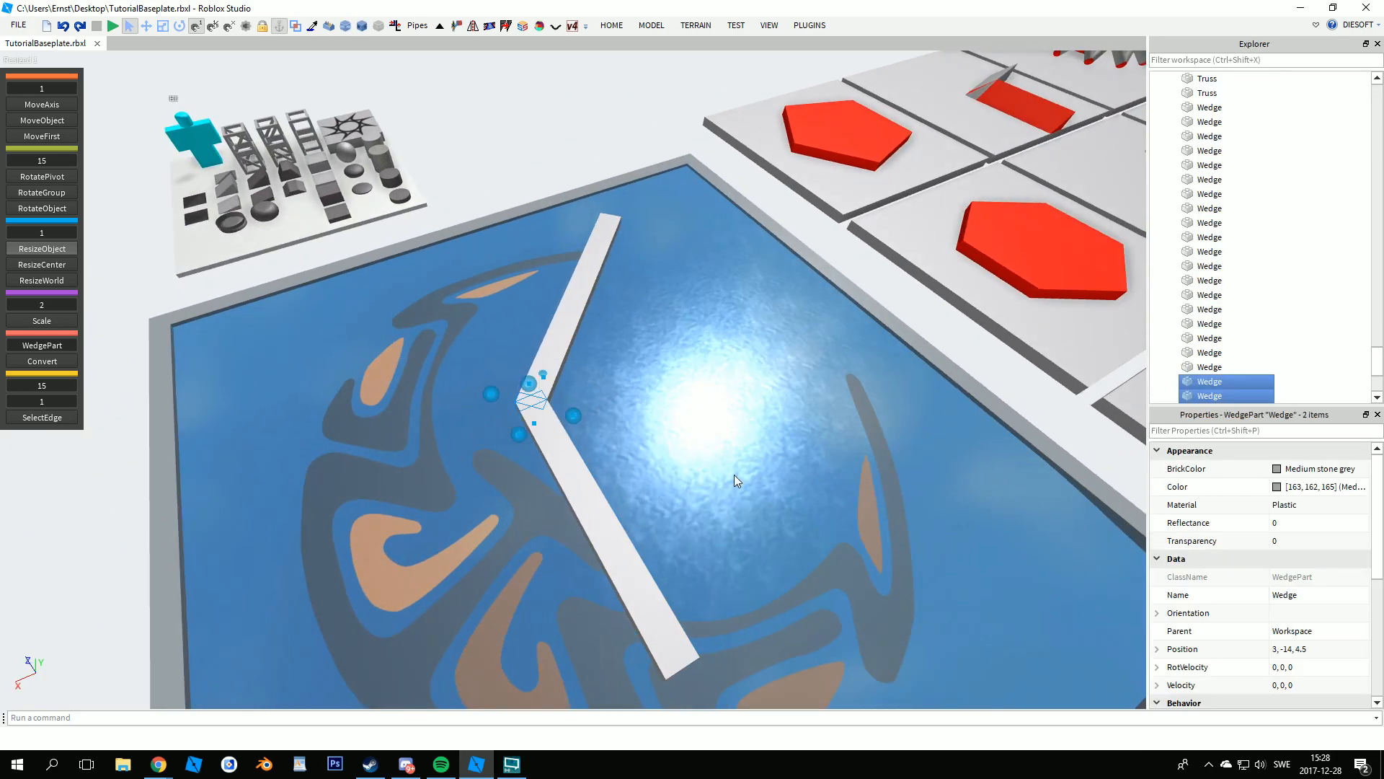
key(ctrl+z)
- Place copies of both beams above the originals, set back so an outer ledge remains
right_drag(699, 453, 701, 454)
key(w)
key(w)
right_drag(824, 516, 794, 526)
key(s)
key(w)
click(692, 526)
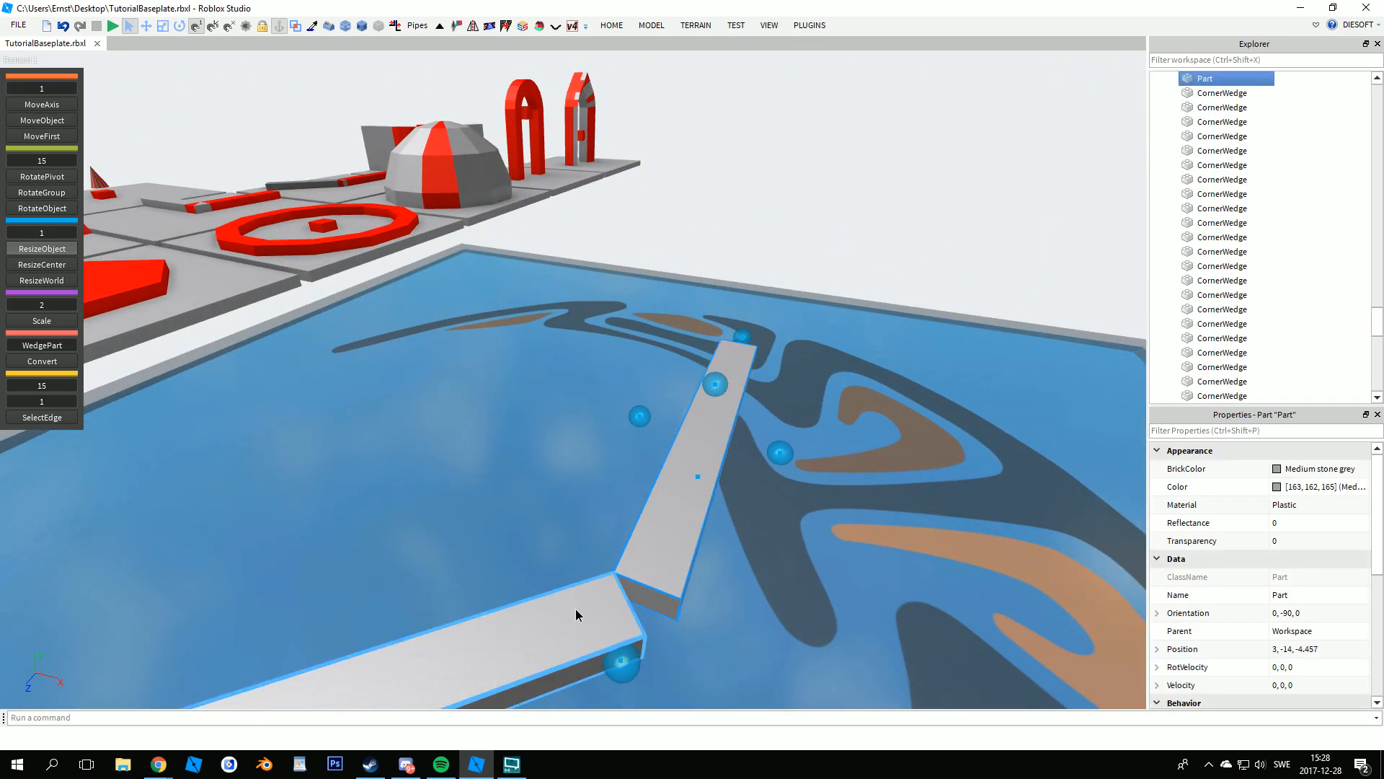
key(y)
right_drag(589, 596, 625, 595)
drag(544, 373, 591, 359)
right_drag(591, 359, 590, 359)
key(a)
drag(266, 254, 308, 164)
- Resize the upper beams vertically with ResizeWorld so they form a wall standing on the base beams
key(u)
right_drag(305, 408, 306, 408)
drag(278, 331, 278, 367)
key(d)
right_drag(315, 451, 334, 448)
click(314, 451)
- Place a wedge from the sample parts on the outer ledge of the angled wall, sloping outward
key(w)
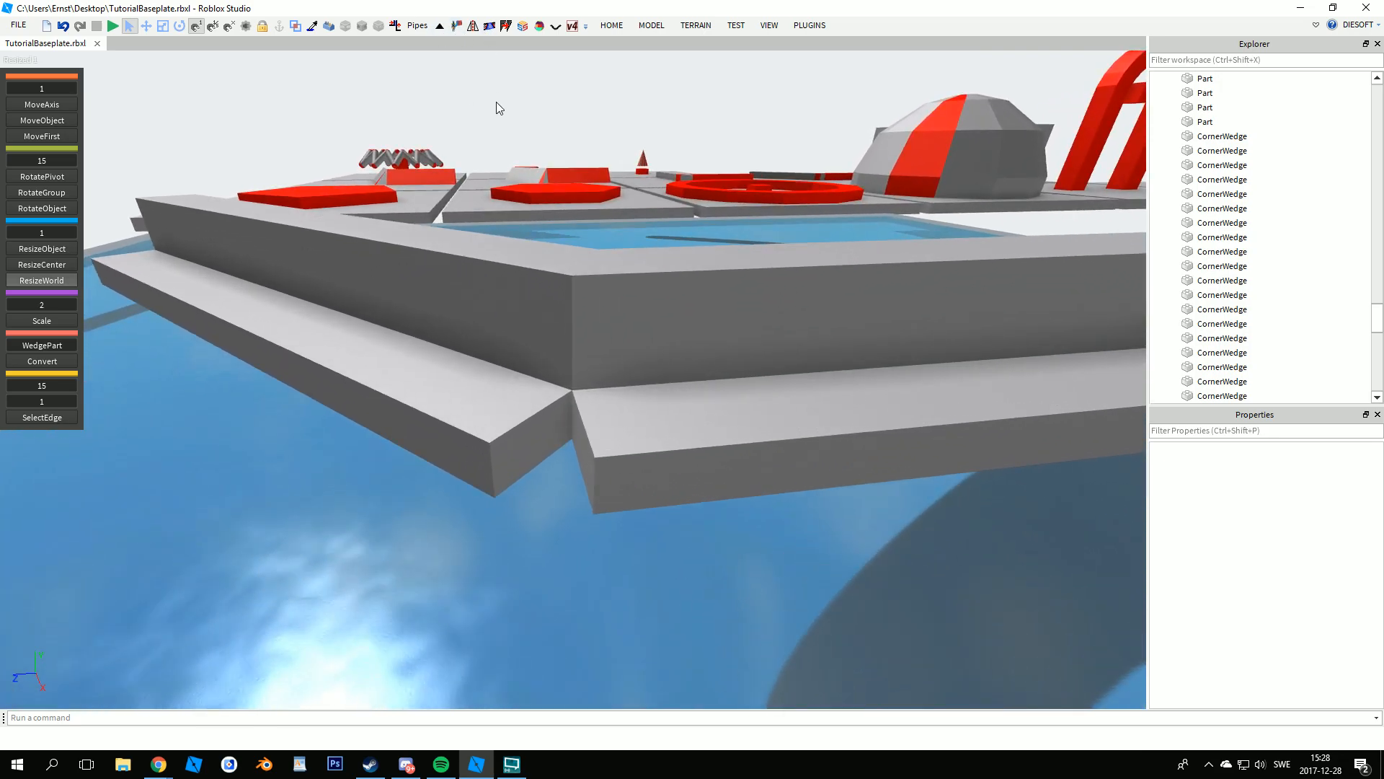
key(w)
right_drag(474, 210, 474, 211)
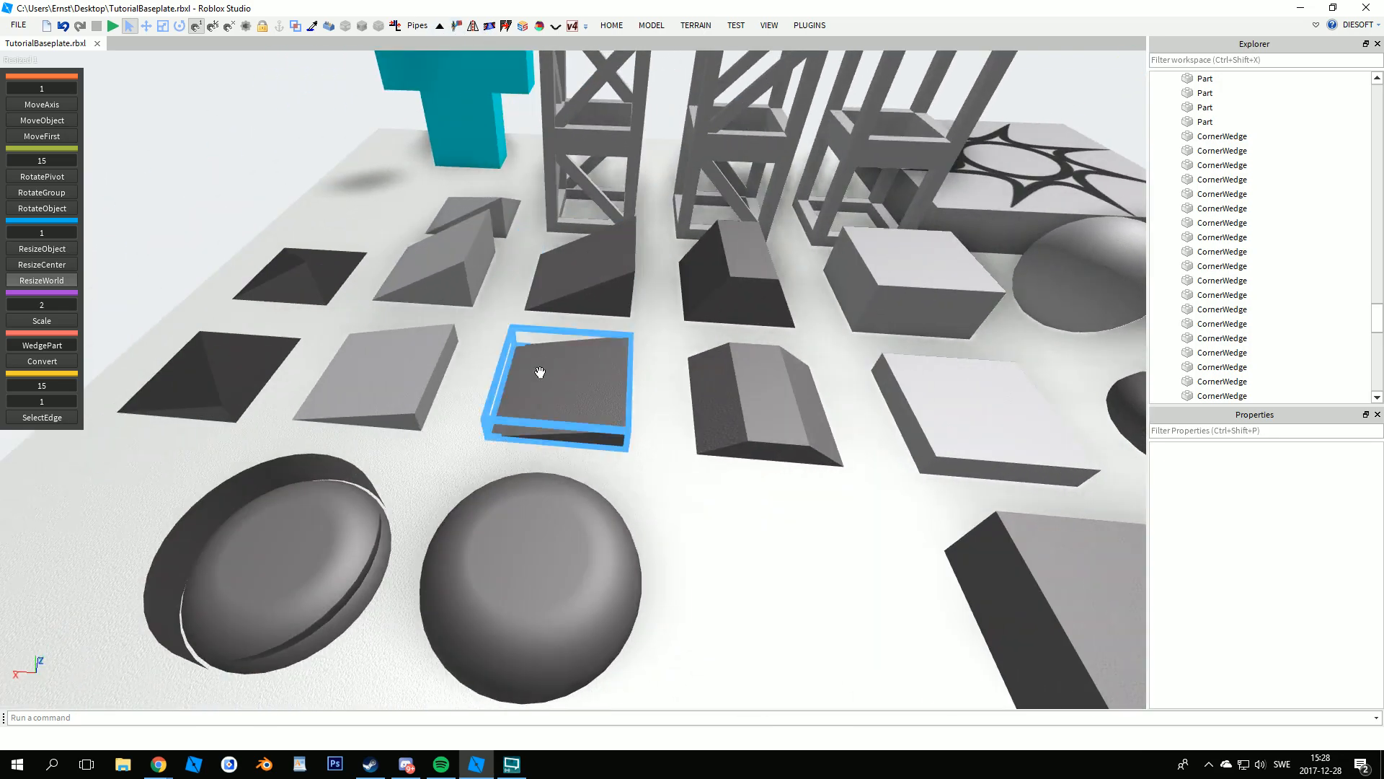
key(s)
drag(482, 260, 547, 315)
right_drag(516, 370, 546, 315)
key(w)
drag(547, 315, 703, 298)
key(n)
right_drag(655, 447, 655, 447)
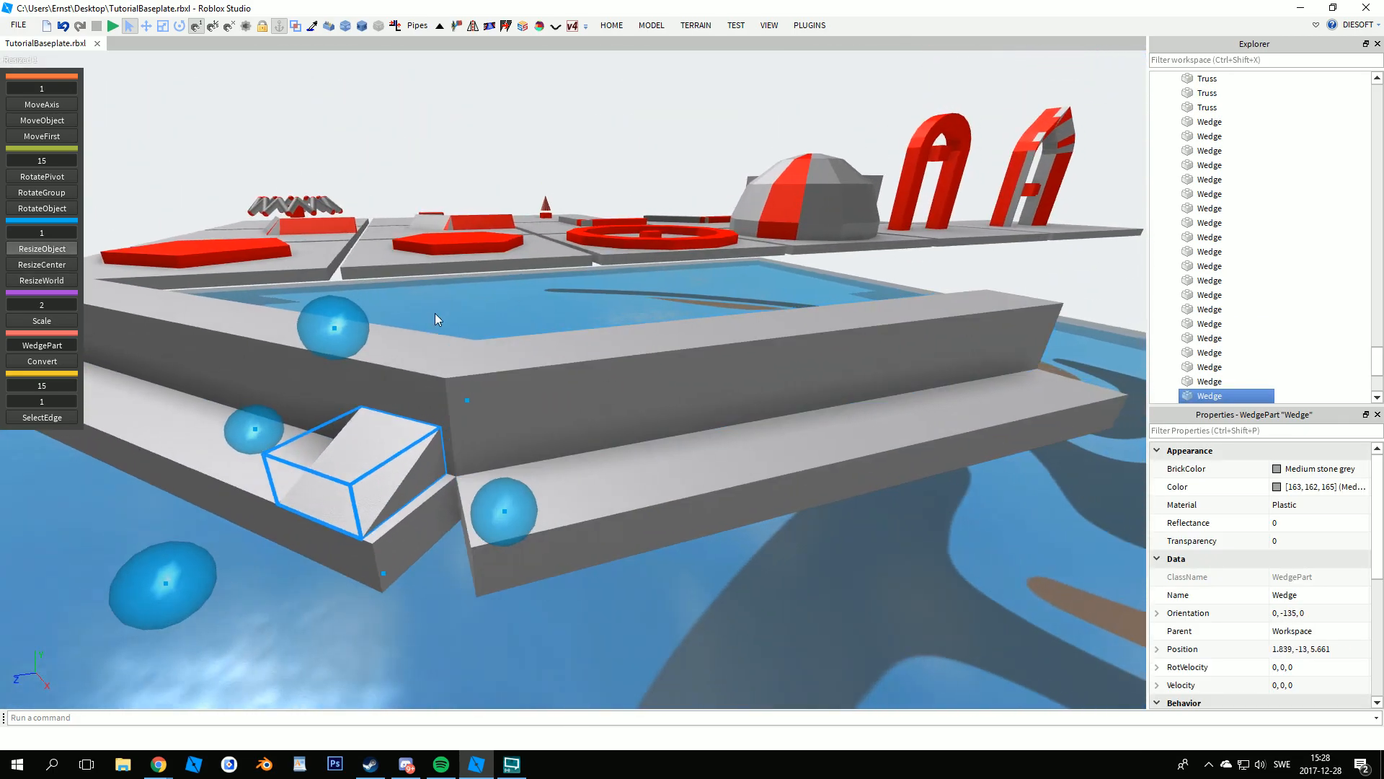
- Resize the wedge to the wall's height and stretch it along the angled wall's ledge
drag(331, 318, 327, 269)
right_drag(486, 375, 486, 376)
key(a)
key(s)
drag(498, 407, 293, 494)
key(a)
- Duplicate the long wedge and place the copy on the straight wall's outer ledge
key(ctrl+d)
key(d)
drag(519, 467, 532, 310)
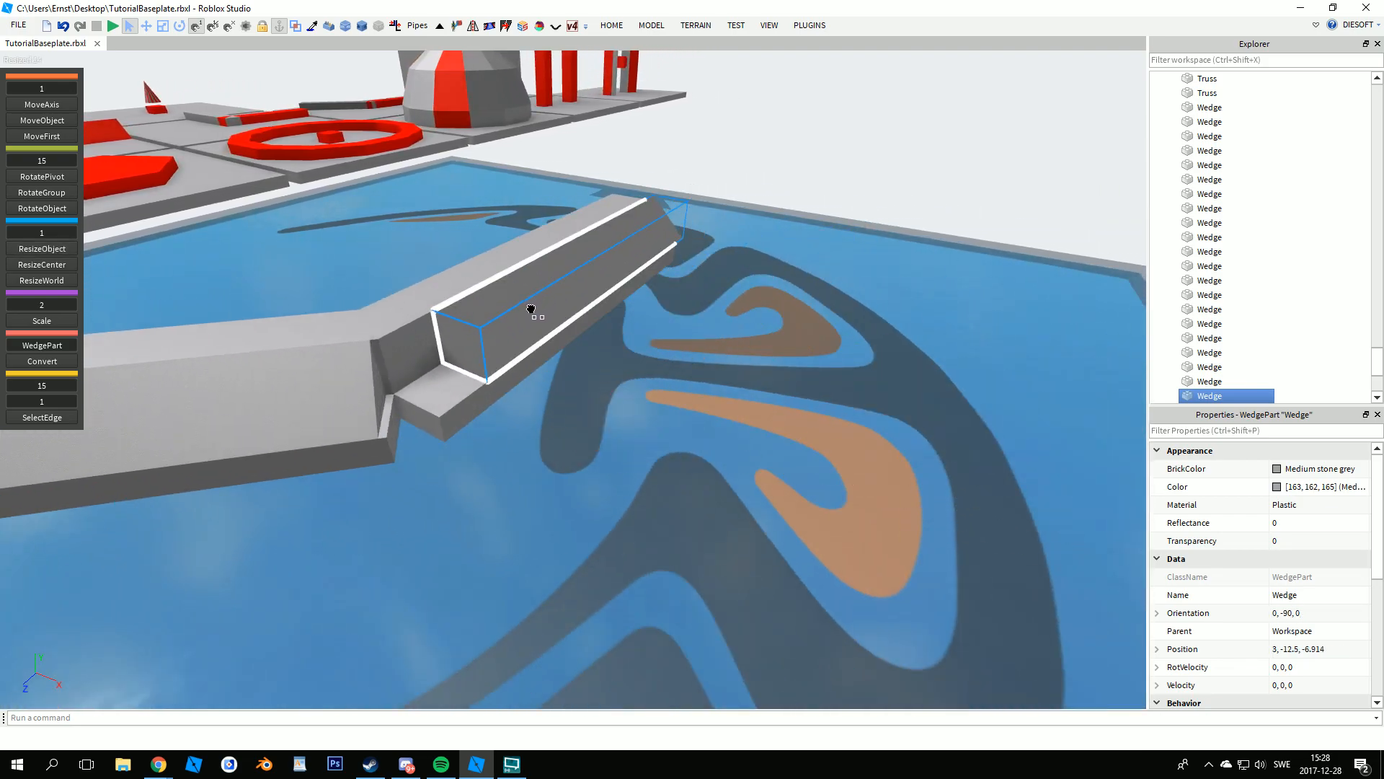
click(663, 388)
key(d)
right_drag(669, 390, 669, 389)
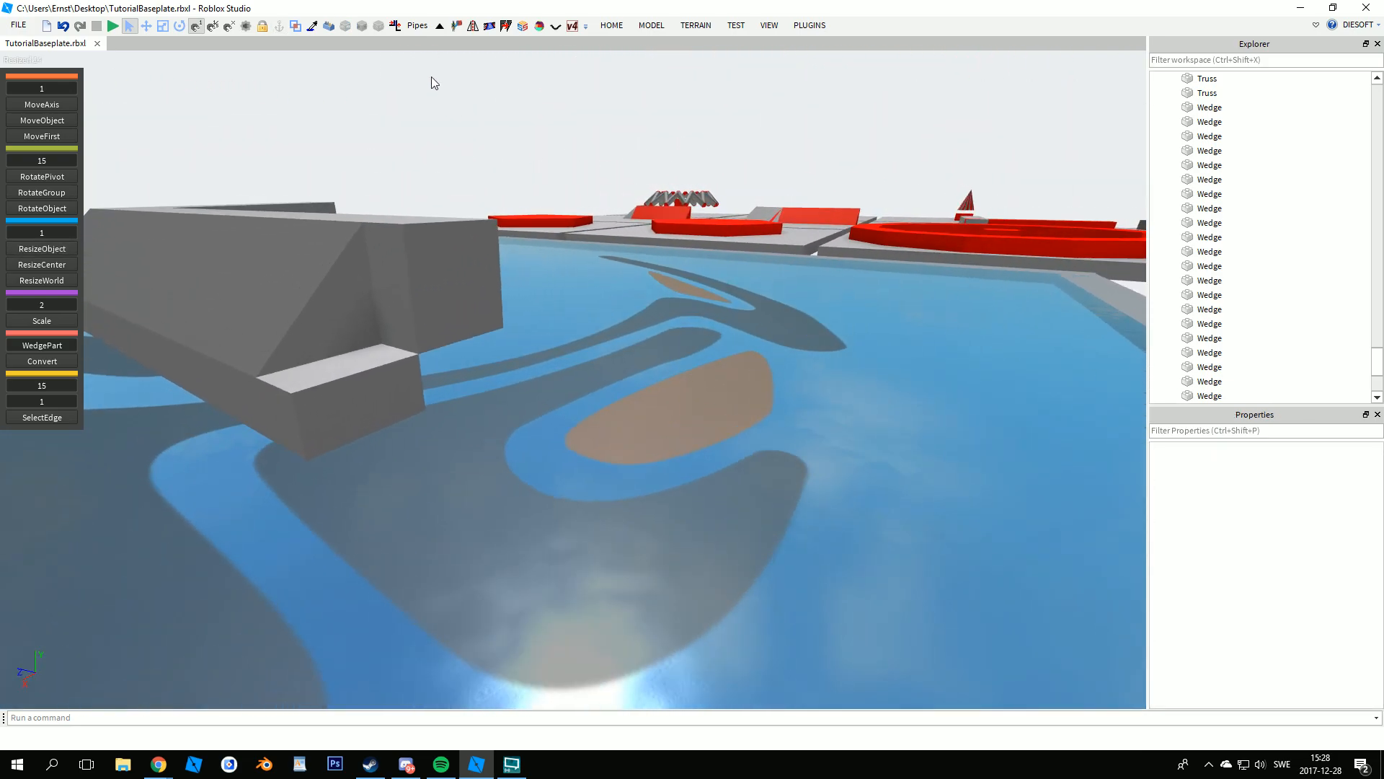
- Extend the wedge's short end up to the wall's end face with the ExtendUpto resize method
click(395, 26)
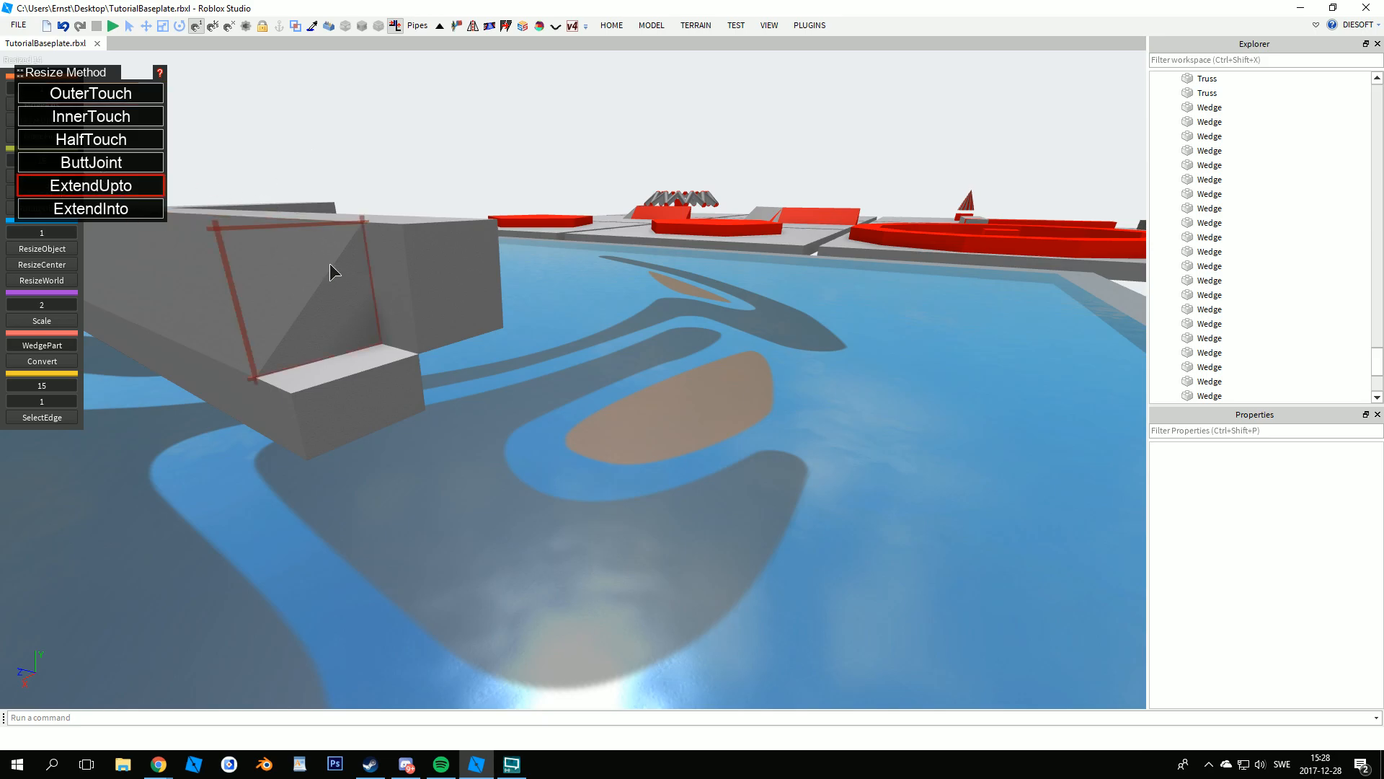
key(w)
right_drag(448, 288, 431, 286)
key(d)
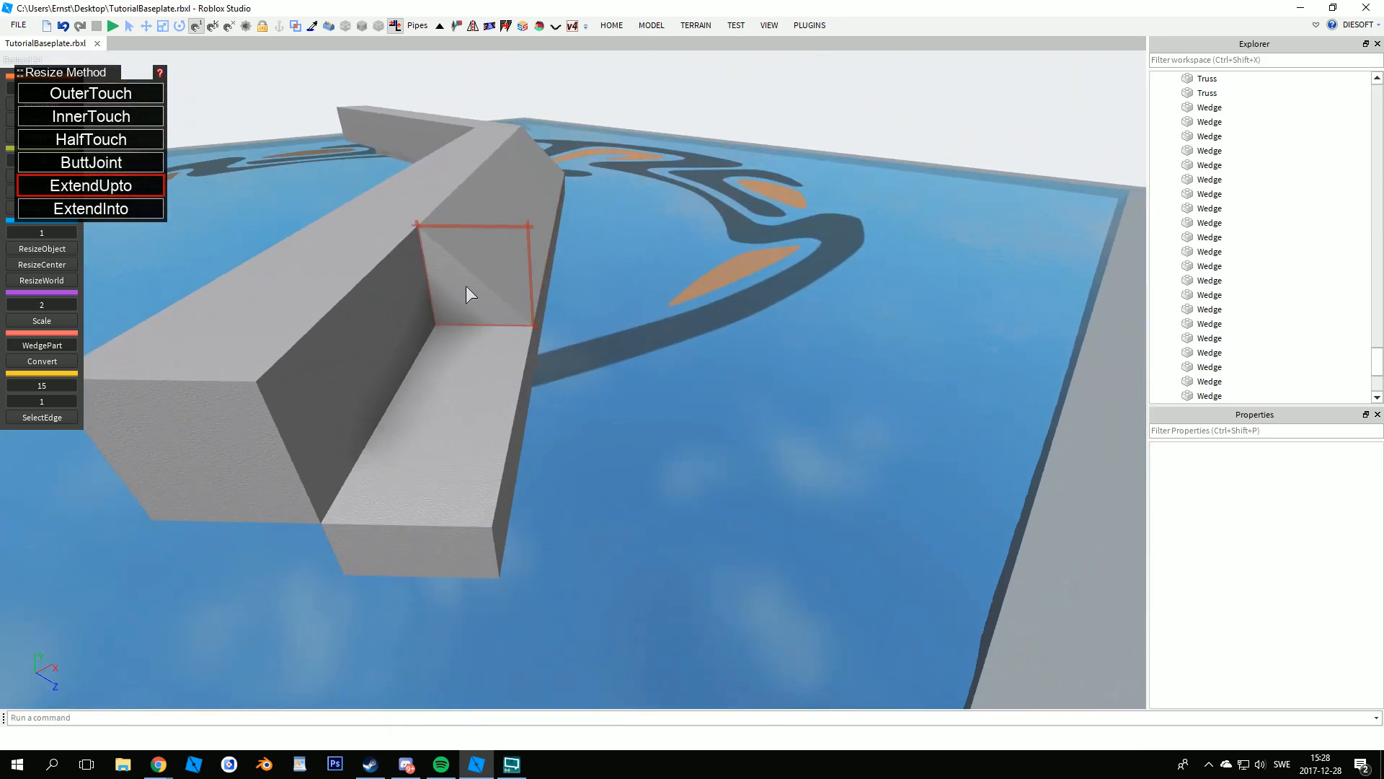
click(467, 287)
key(s)
key(a)
click(313, 457)
key(d)
right_drag(335, 417, 335, 417)
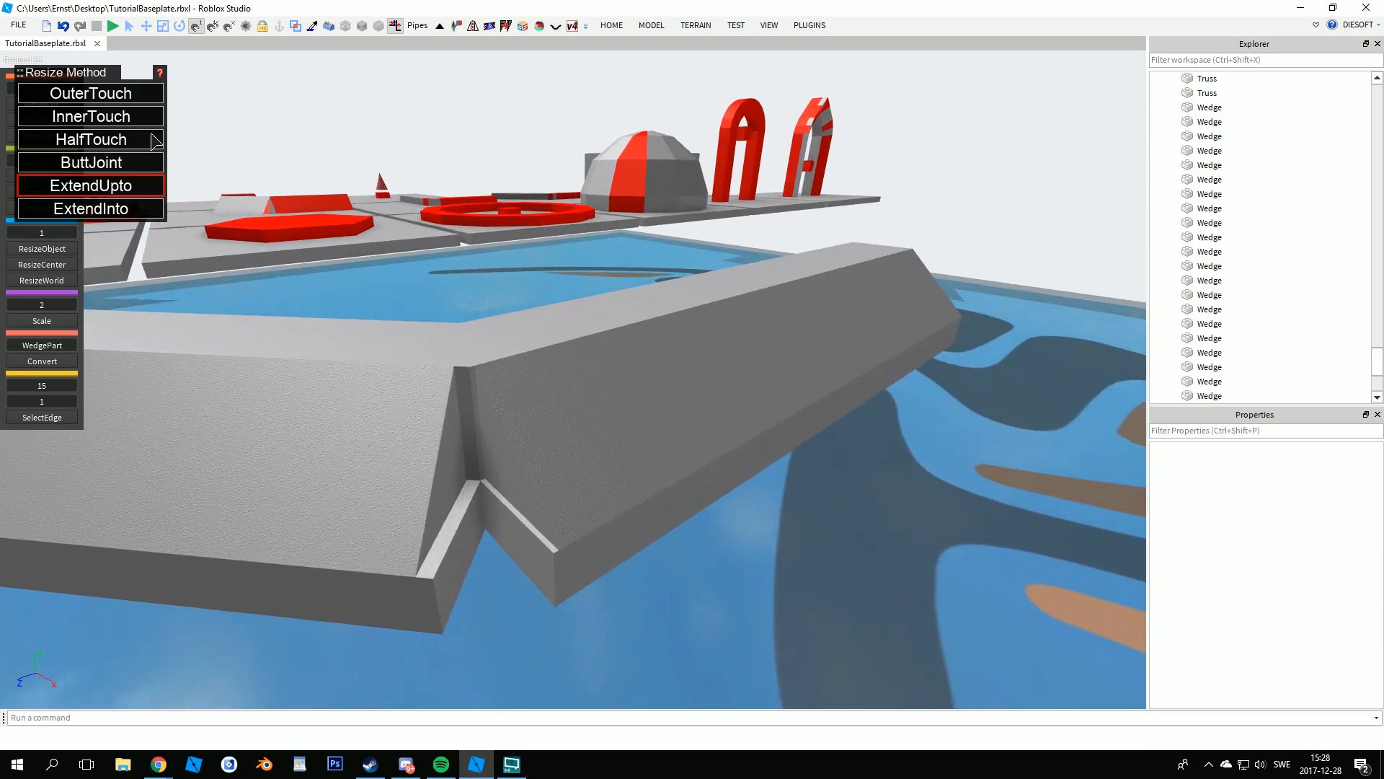
- Resize-align both wedge ends flush with the ledge ends at the open corner
key(w)
key(q)
click(133, 121)
key(w)
key(q)
click(382, 281)
key(s)
key(e)
right_drag(704, 430, 699, 426)
key(s)
key(w)
key(ctrl+1)
key(a)
key(e)
key(d)
- Fill the corner gap between the edges of both walls with Normal force direction and BestGuess part thickness
right_drag(608, 300, 608, 300)
key(w)
click(490, 26)
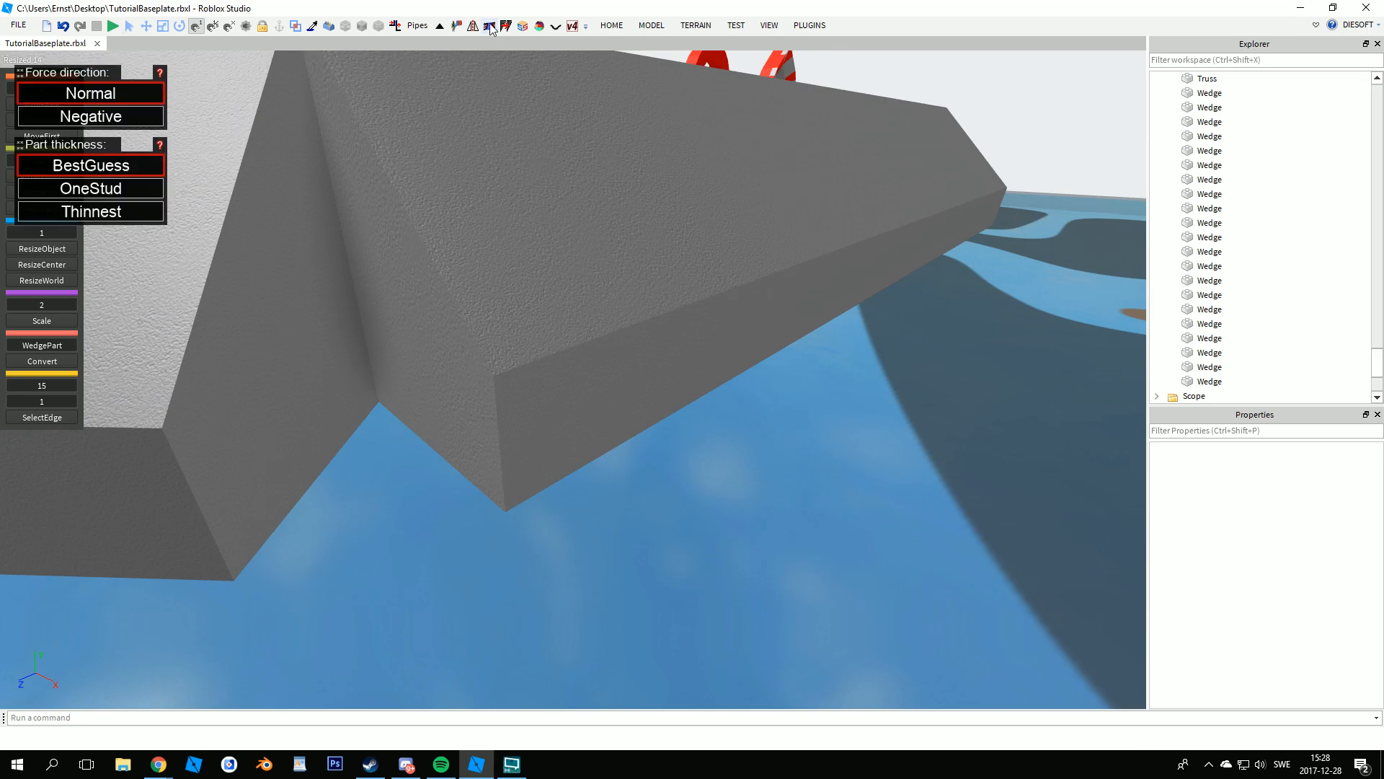
click(191, 522)
click(177, 323)
click(421, 263)
key(s)
key(d)
right_drag(923, 513, 923, 513)
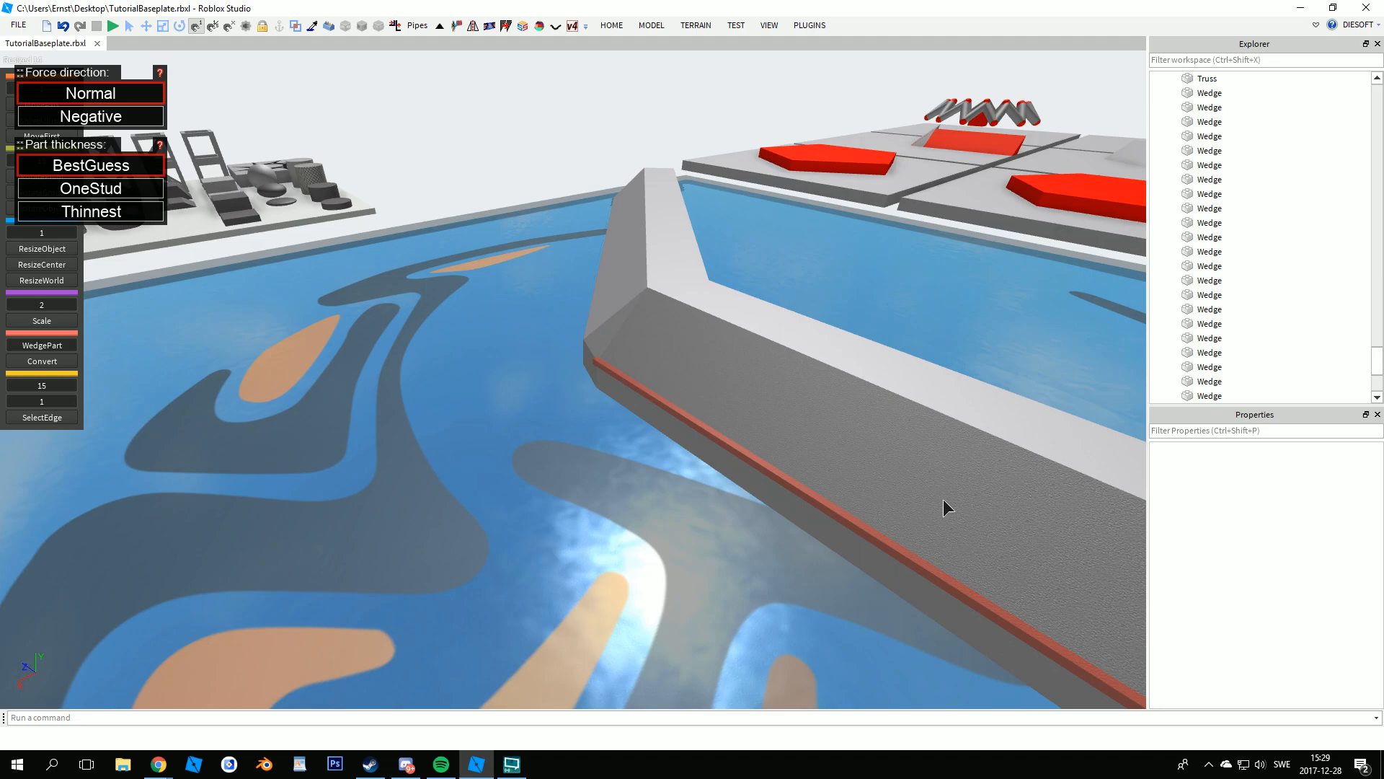
key(w)
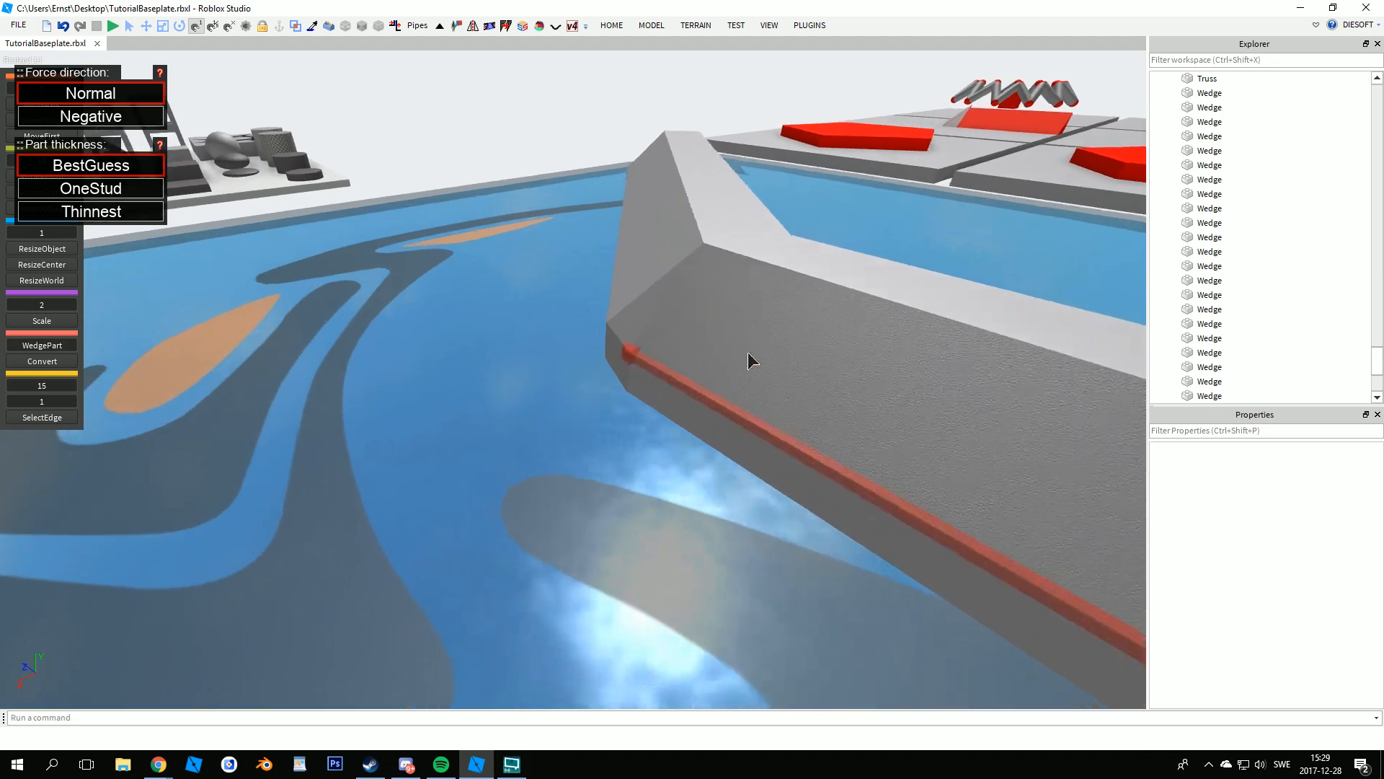
key(a)
right_drag(738, 374, 708, 326)
- Delete the filler parts from the corner gap
key(ctrl+1)
key(a)
right_drag(637, 575, 638, 575)
drag(637, 575, 420, 235)
key(Delete)
key(d)
right_drag(481, 446, 481, 446)
key(a)
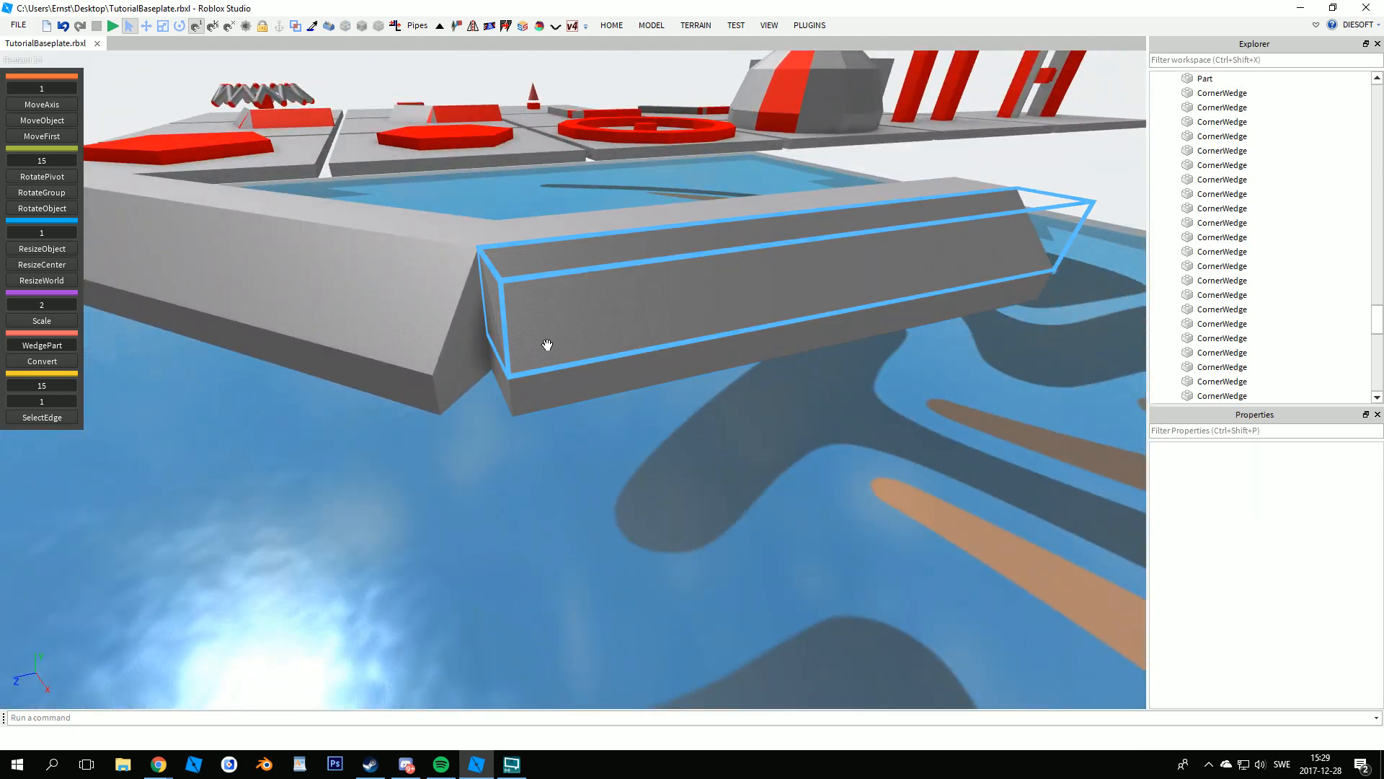
- Resize-align the facing ends of the two base beams at the corner with the OuterTouch method
key(w)
right_drag(542, 492, 543, 492)
click(395, 25)
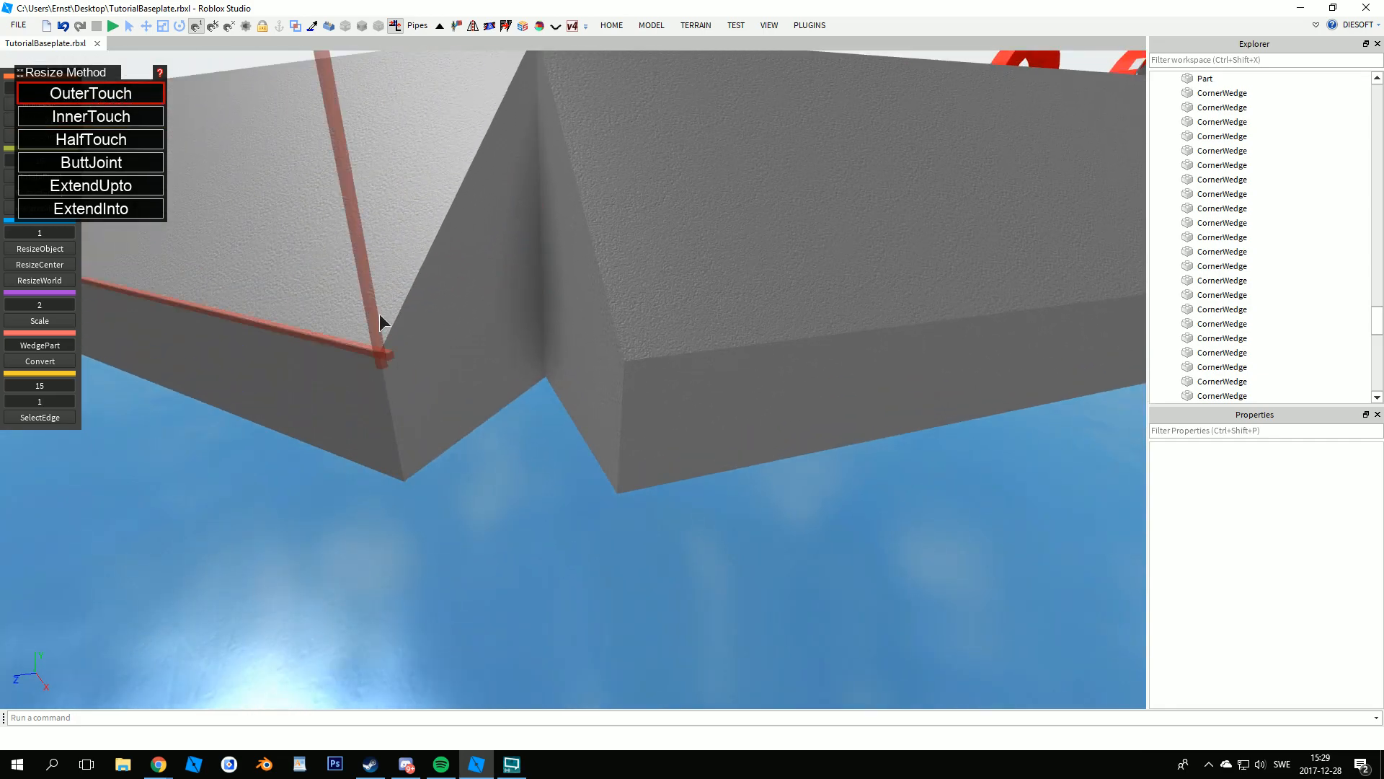
click(600, 414)
click(489, 405)
key(s)
right_drag(695, 564, 695, 565)
- Raise both long wedges off their ledges so they float above the walls
key(ctrl+1)
click(557, 424)
key(grave)
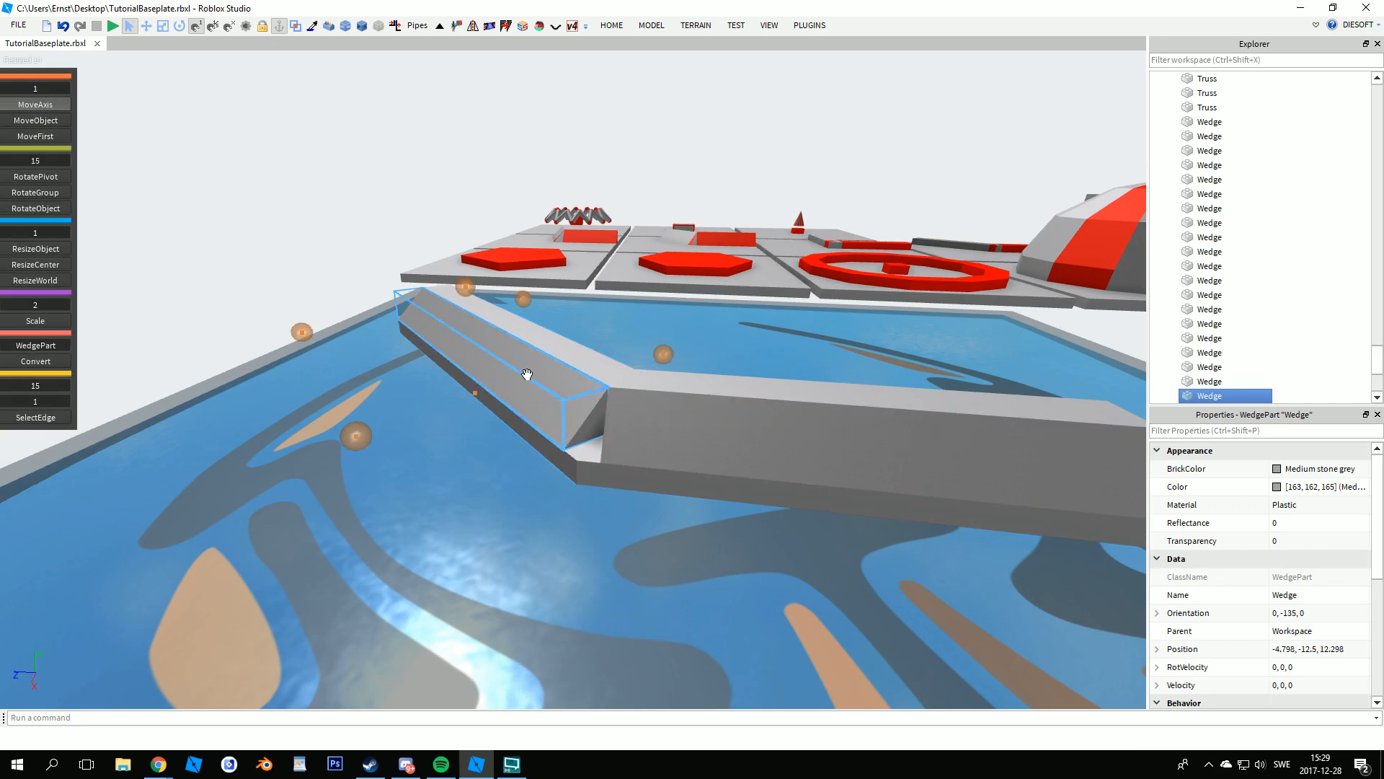
drag(464, 290, 455, 158)
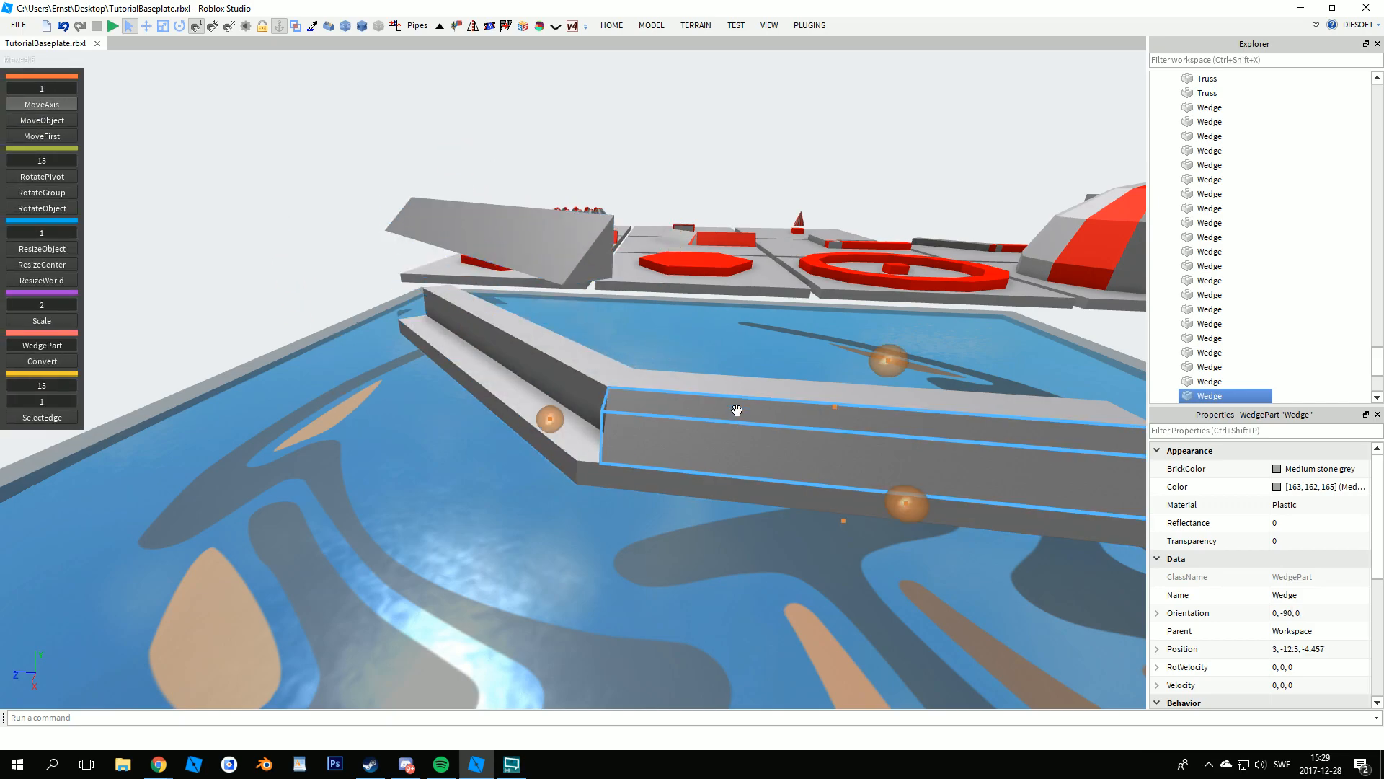
drag(640, 158, 659, 77)
- Place a corner wedge from the sample parts against the corner end of the raised straight wedge
scroll(659, 76, down, 3)
click(403, 343)
right_drag(402, 343, 391, 343)
click(392, 343)
scroll(391, 343, up, 10)
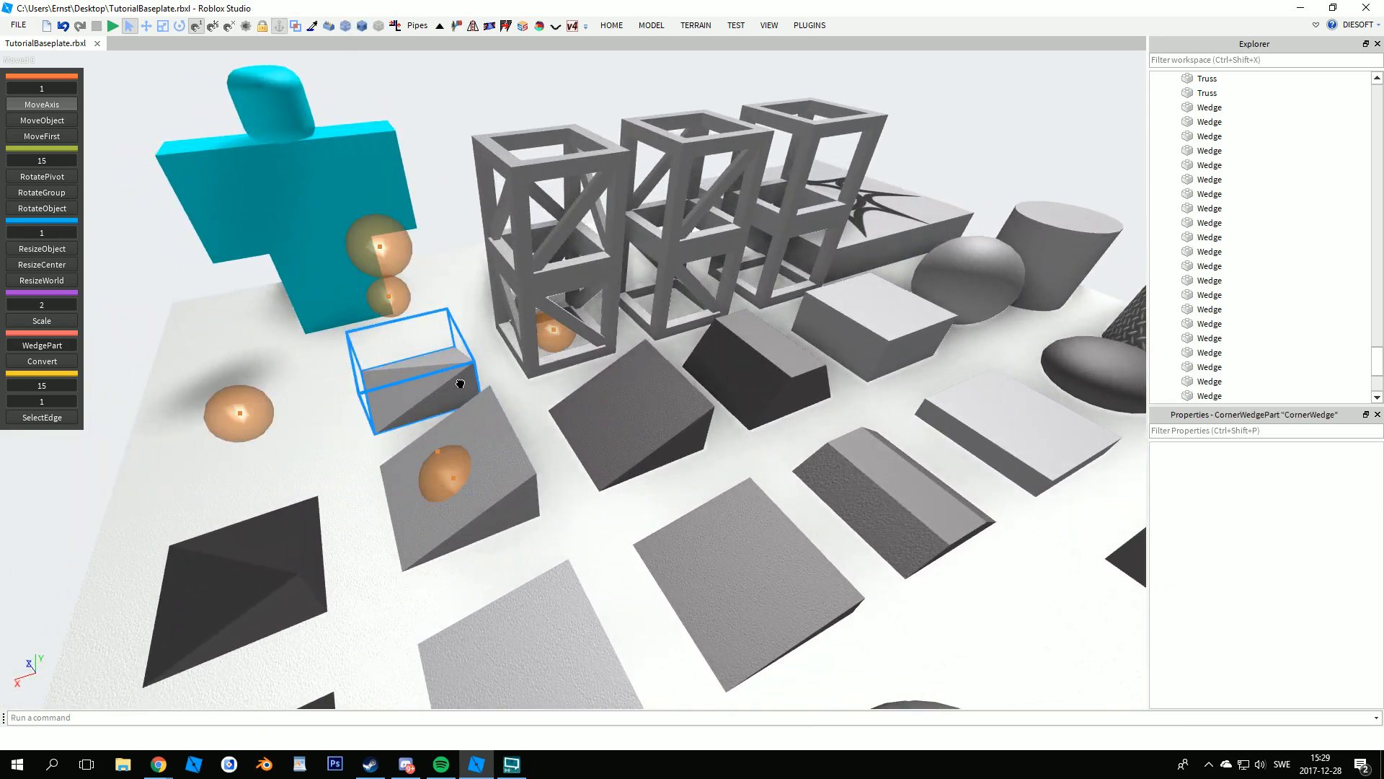
drag(460, 383, 525, 398)
right_drag(418, 368, 525, 398)
drag(525, 398, 530, 357)
right_drag(547, 386, 546, 384)
- Resize the corner wedge vertically to match the height of the straight wedge
key(n)
scroll(547, 384, down, 2)
drag(515, 422, 512, 462)
right_drag(511, 462, 511, 461)
scroll(511, 462, down, 4)
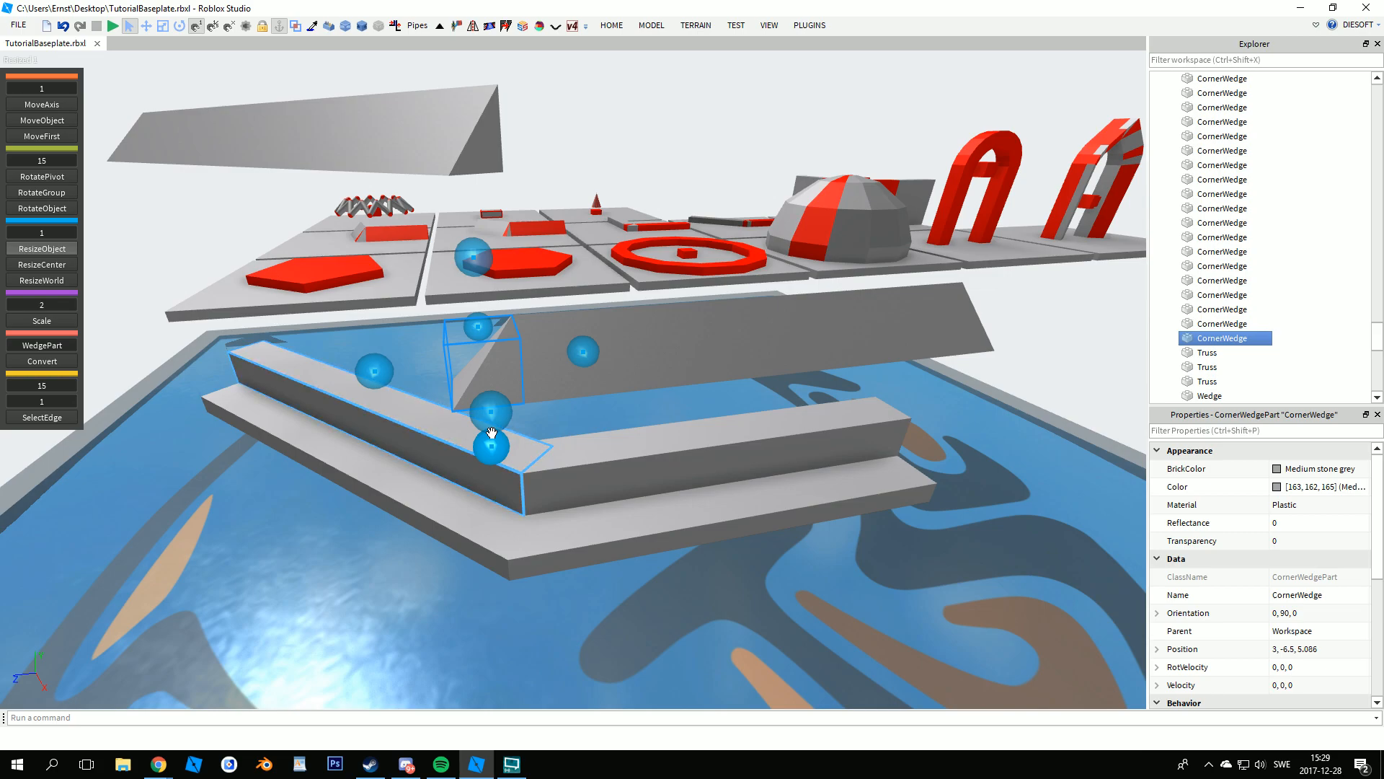
- Duplicate the corner wedge and place the copy against the corner end of the raised angled wedge
right_drag(484, 386, 484, 390)
key(ctrl+d)
drag(485, 395, 266, 651)
right_drag(266, 652, 268, 650)
drag(268, 650, 345, 616)
right_drag(345, 616, 346, 614)
drag(346, 615, 470, 425)
right_drag(470, 425, 470, 426)
scroll(470, 425, down, 5)
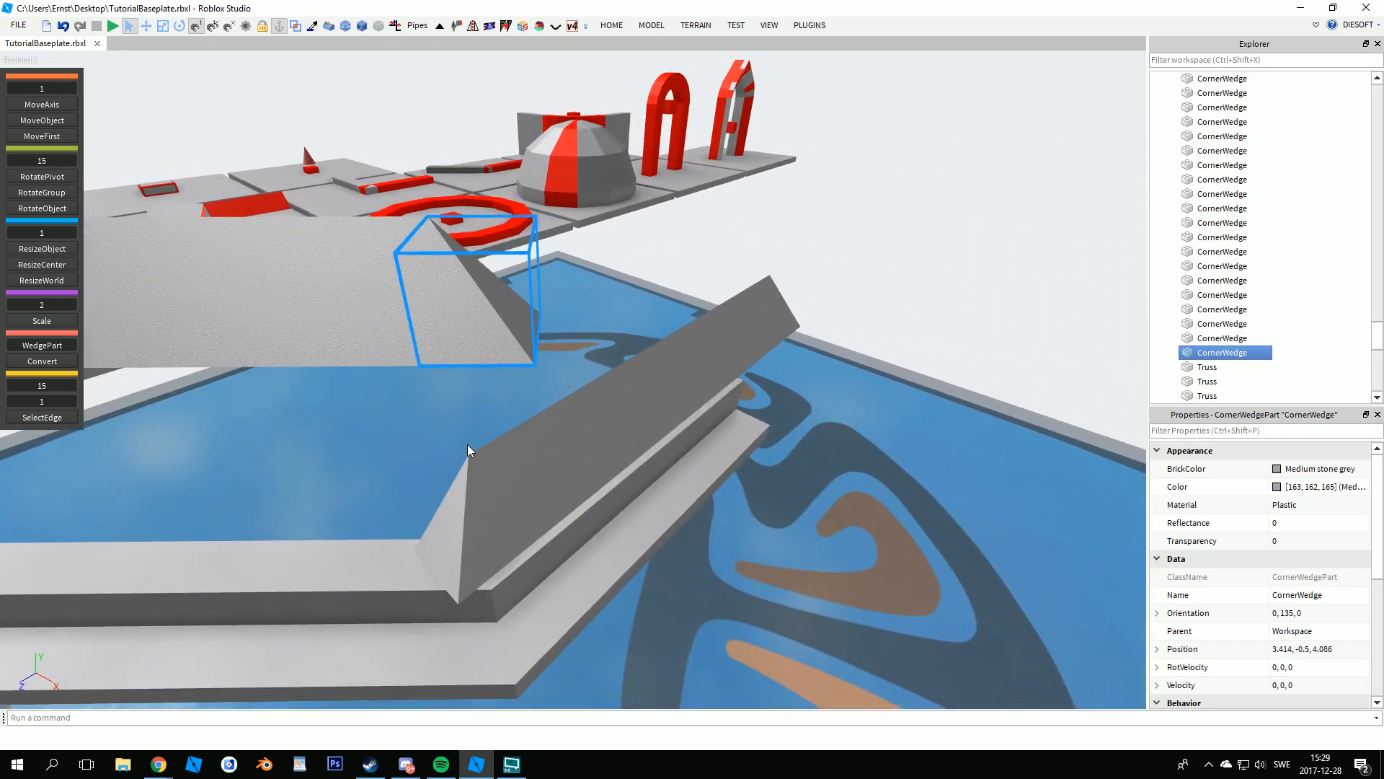
- Lengthen the corner wedge on the angled wedge by 4 studs and the one on the straight wedge by 8 studs
right_drag(591, 441, 591, 441)
key(b)
drag(678, 297, 910, 356)
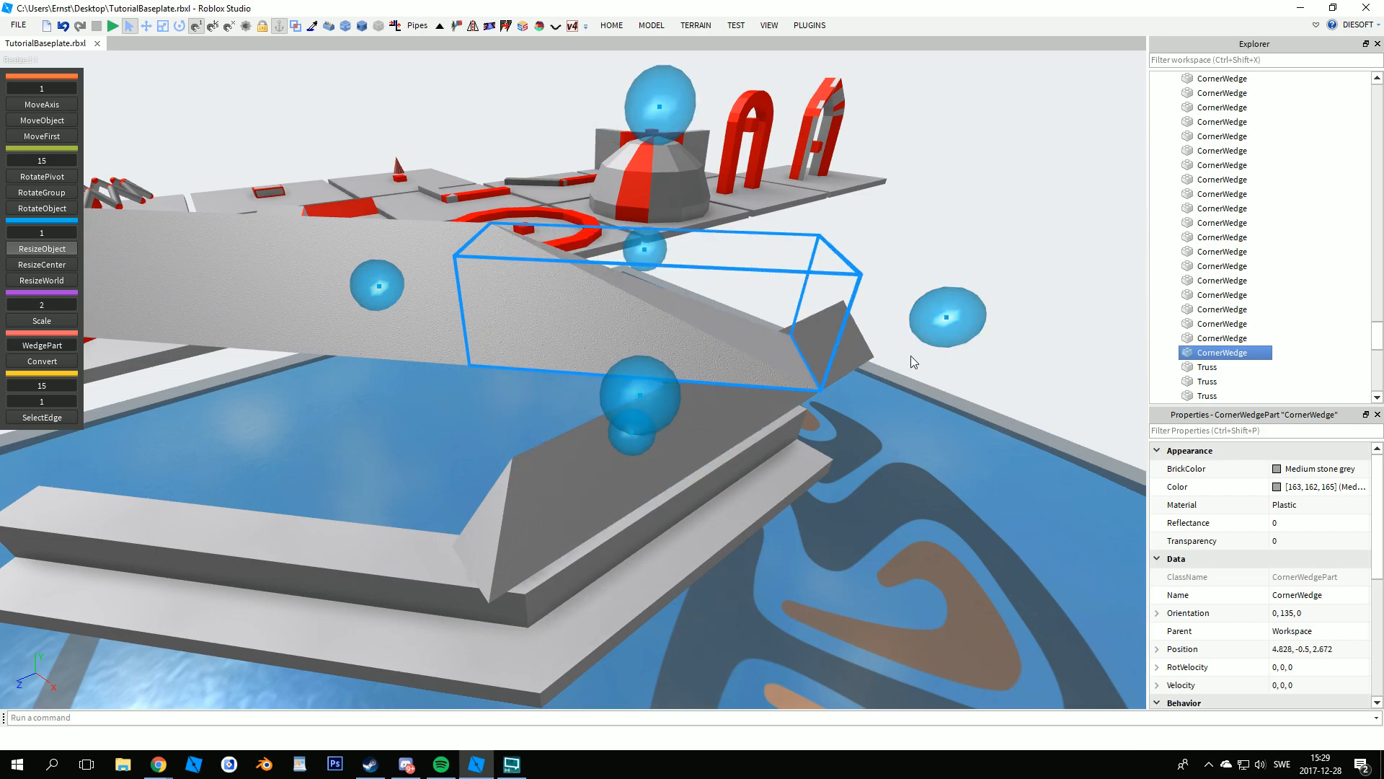
click(520, 498)
right_drag(520, 498, 520, 498)
scroll(540, 405, down, 3)
right_drag(439, 477, 438, 477)
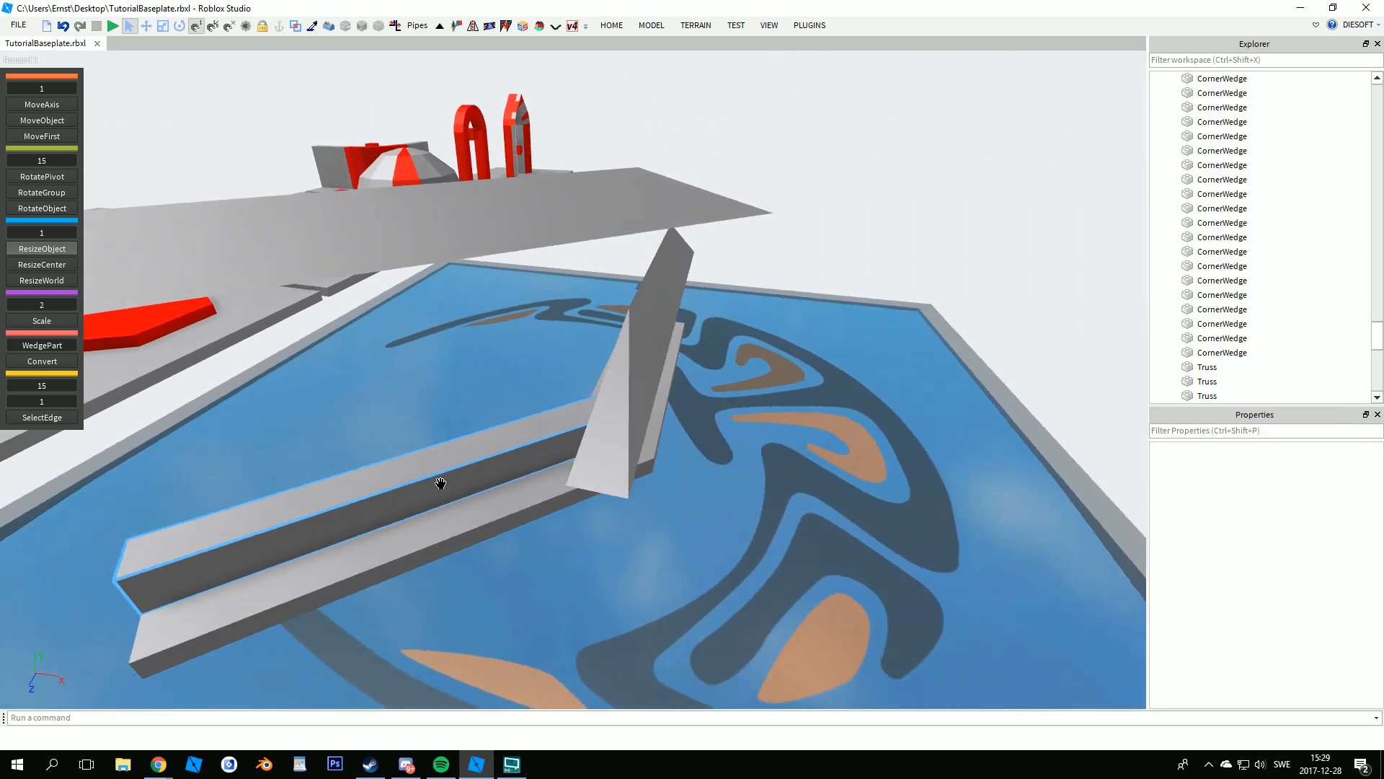
scroll(434, 277, down, 4)
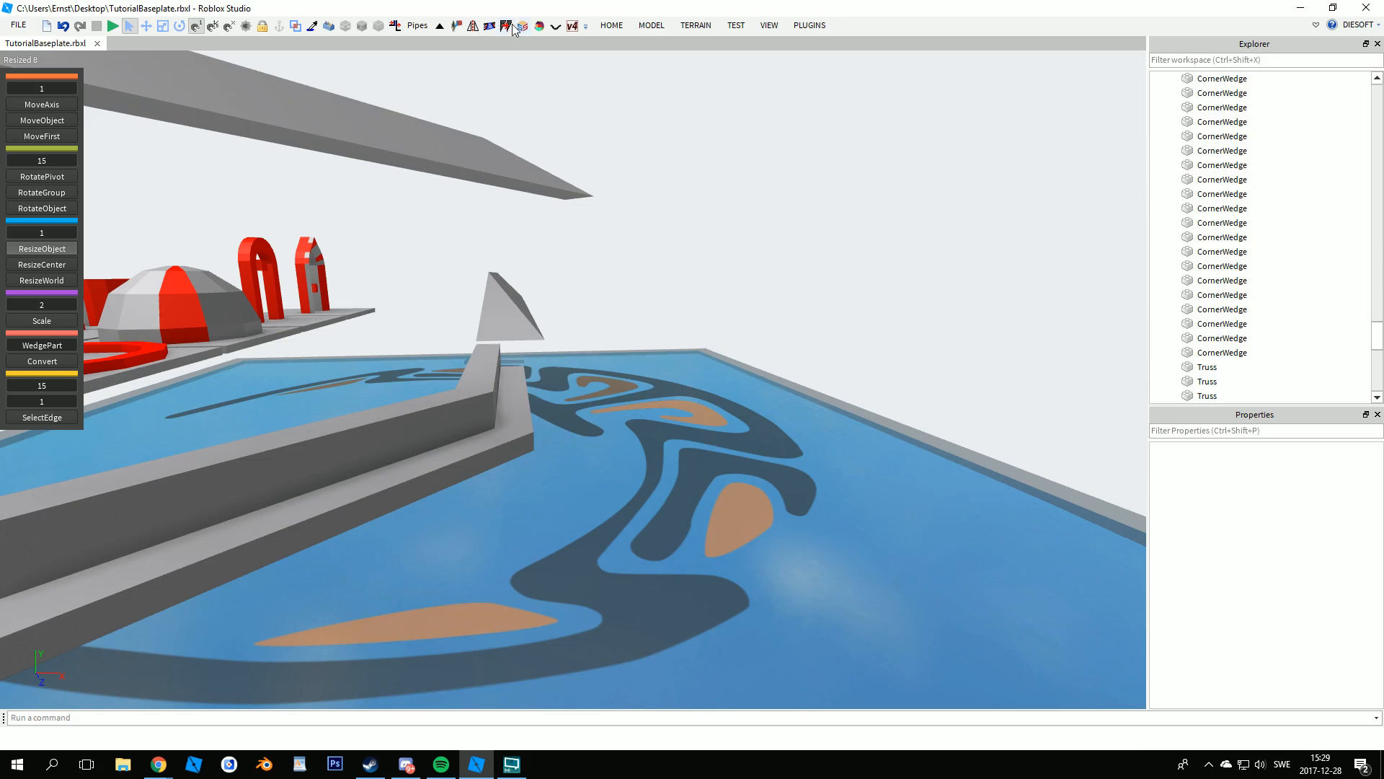
click(395, 26)
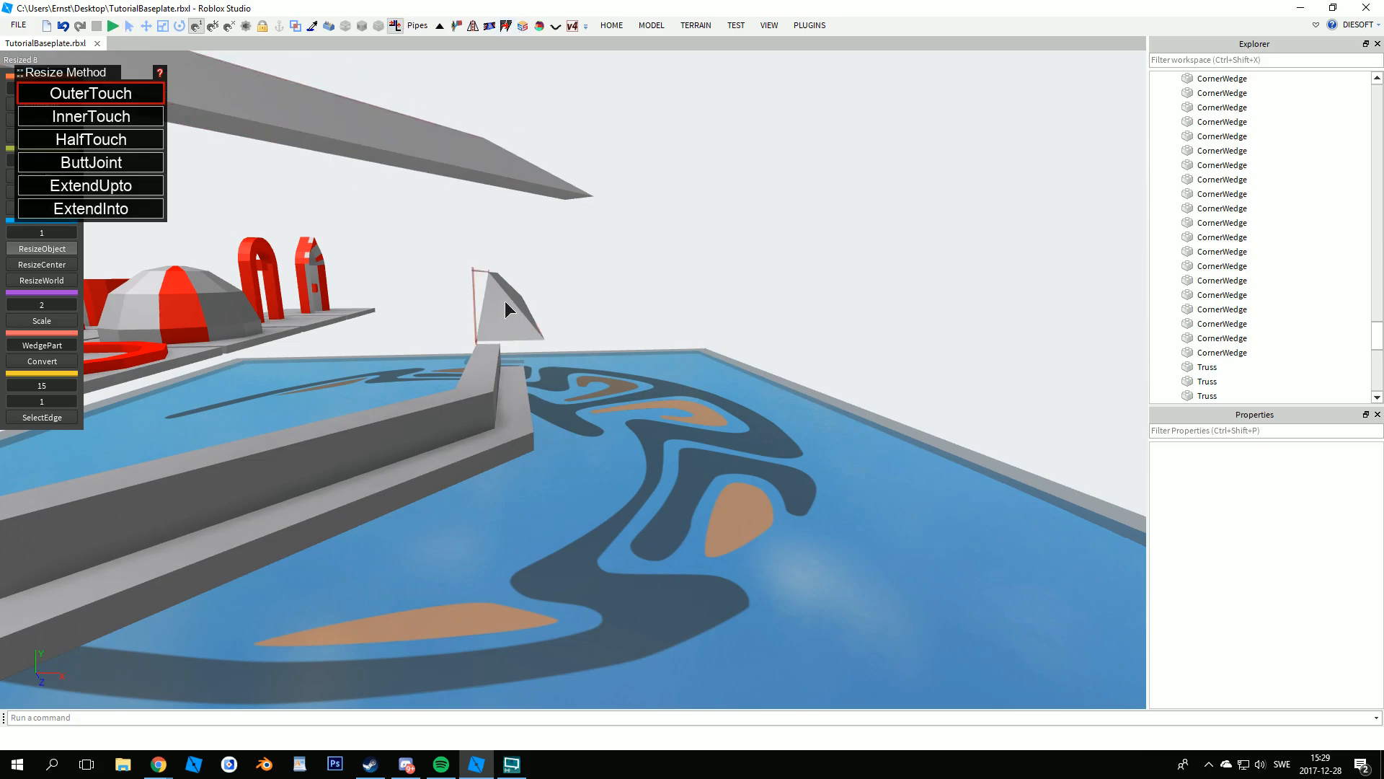
key(w)
right_drag(522, 317, 548, 301)
key(d)
key(a)
key(a)
key(ctrl+1)
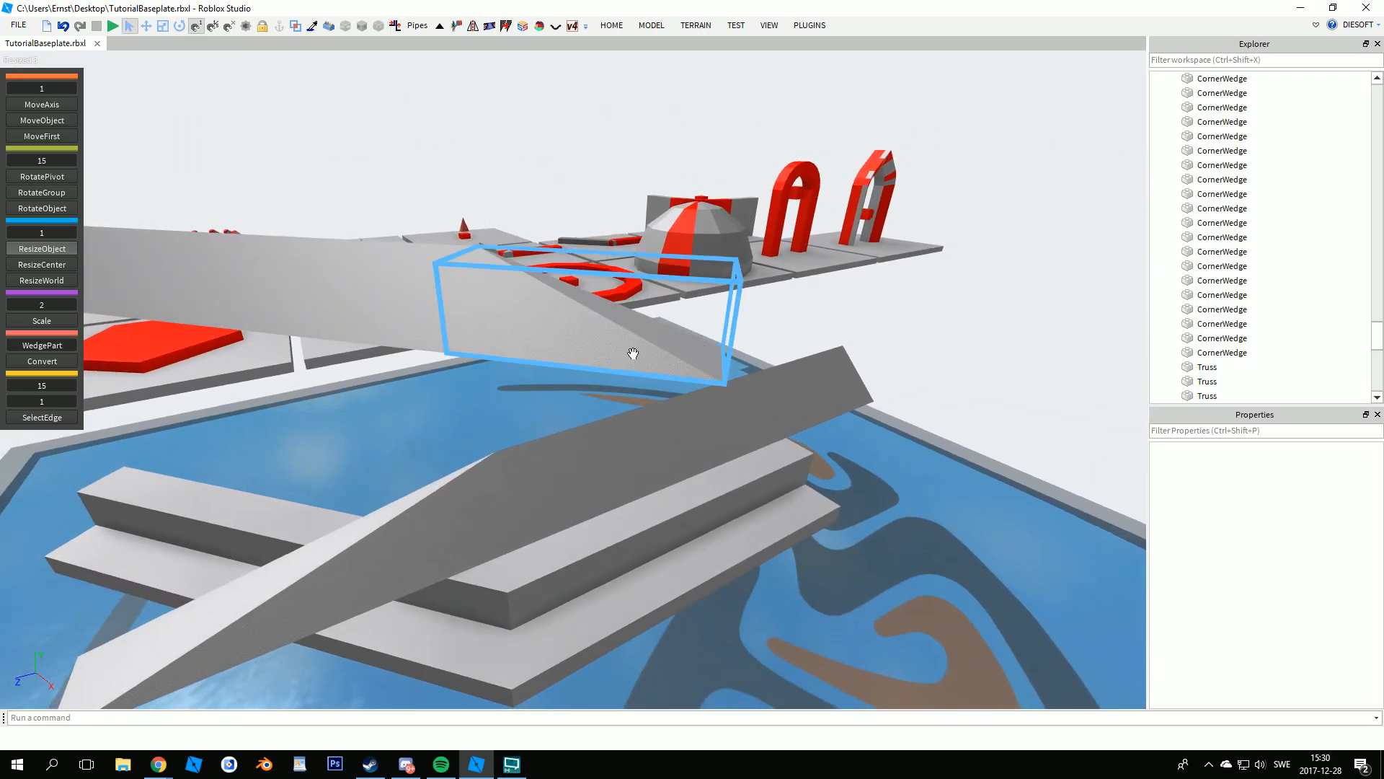
- Shrink both corner wedges lengthwise into very thin slices against the ends of their long wedges
click(633, 353)
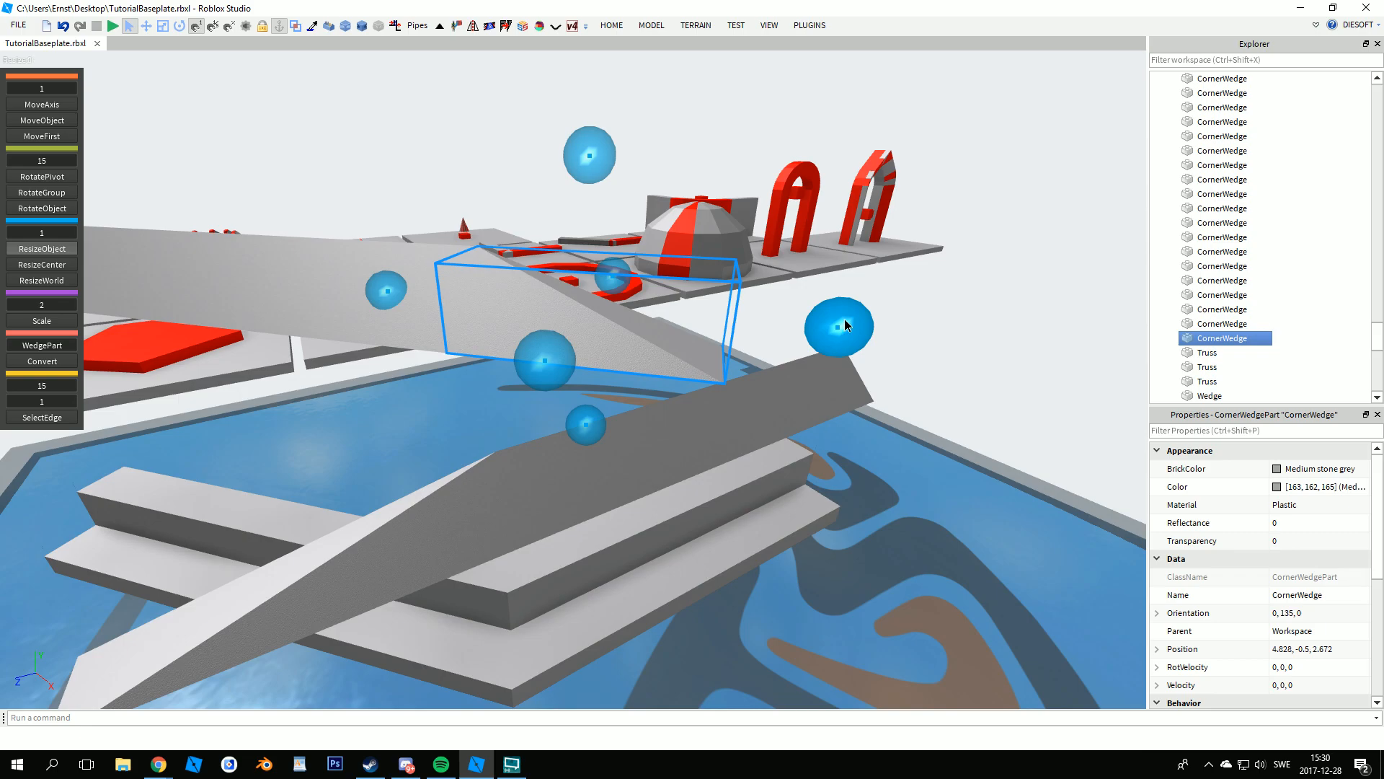
drag(845, 319, 469, 266)
key(q)
right_drag(426, 321, 491, 338)
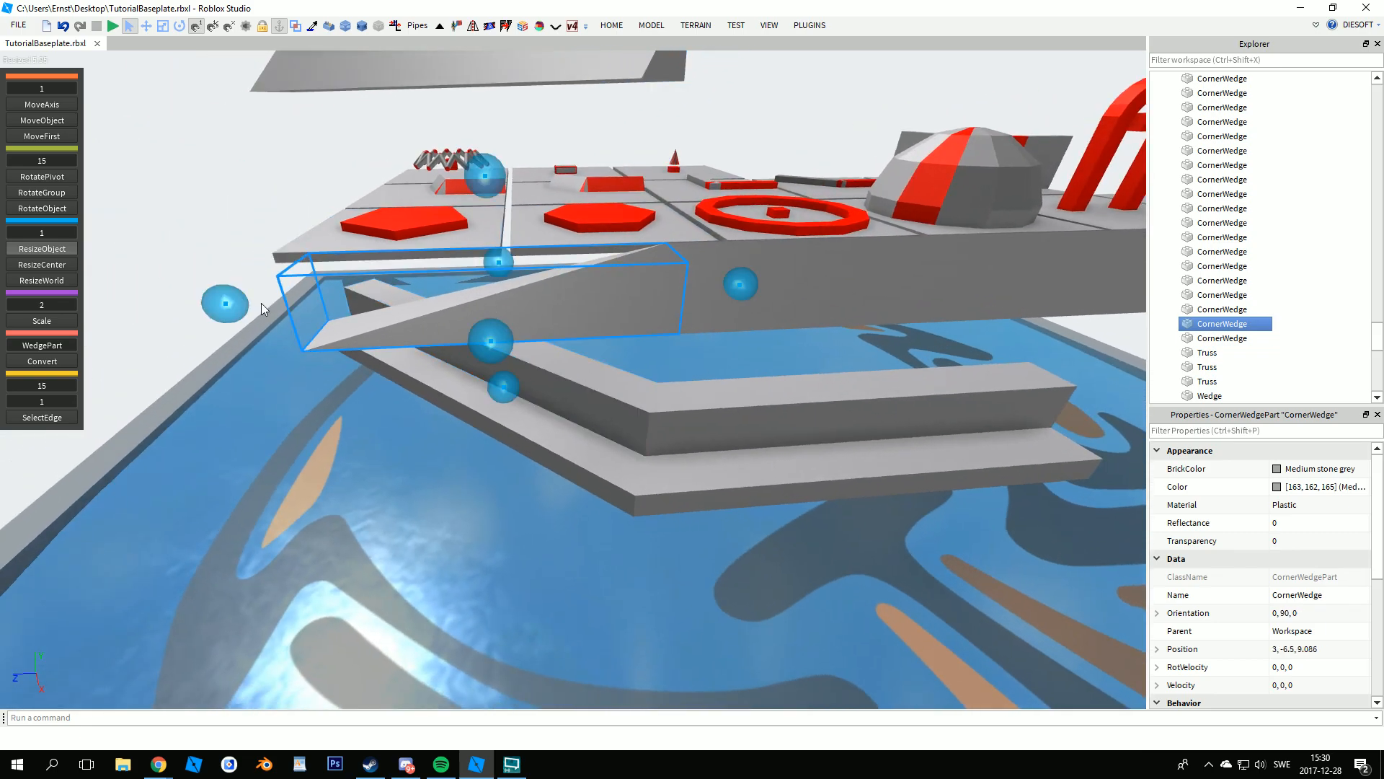
drag(280, 305, 863, 254)
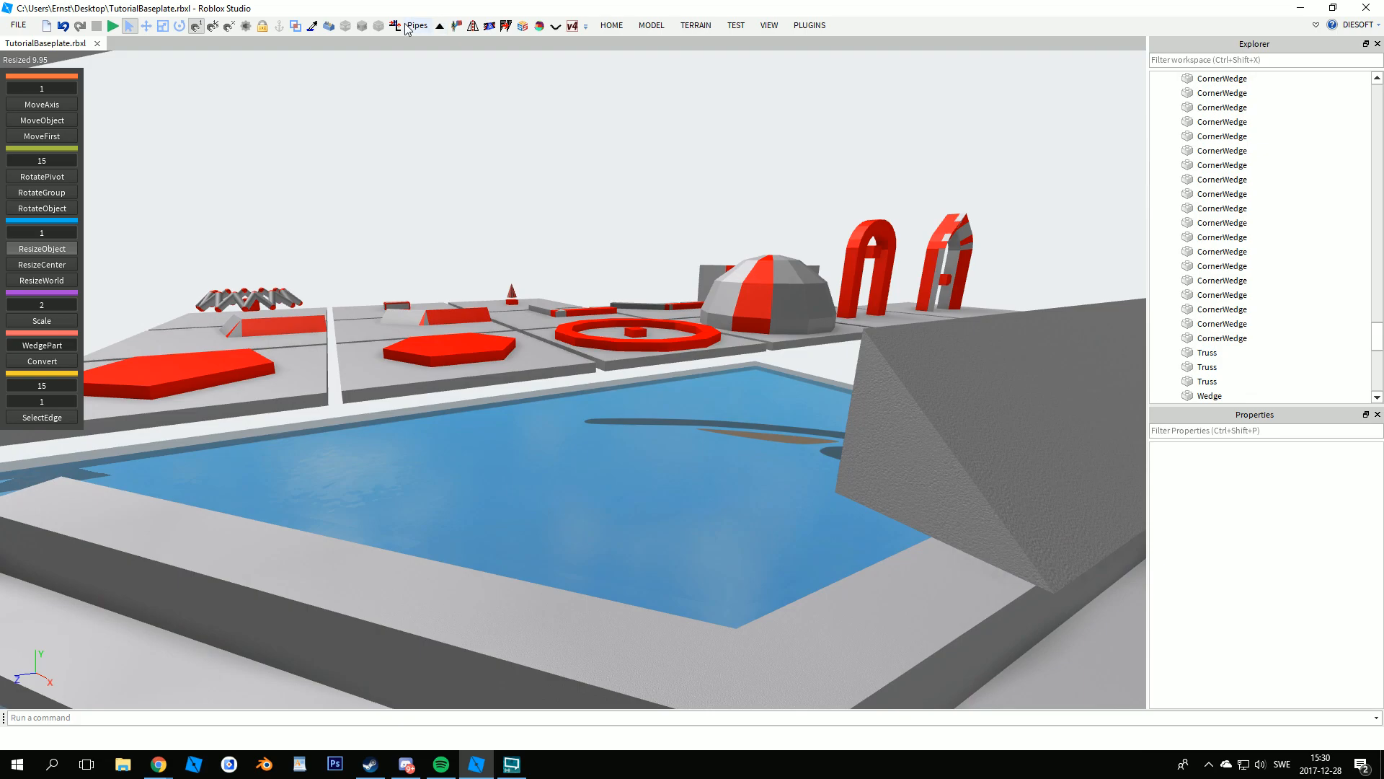
- Resize-align the thin corner wedges at the ends of the two long wedges with the OuterTouch method
click(406, 28)
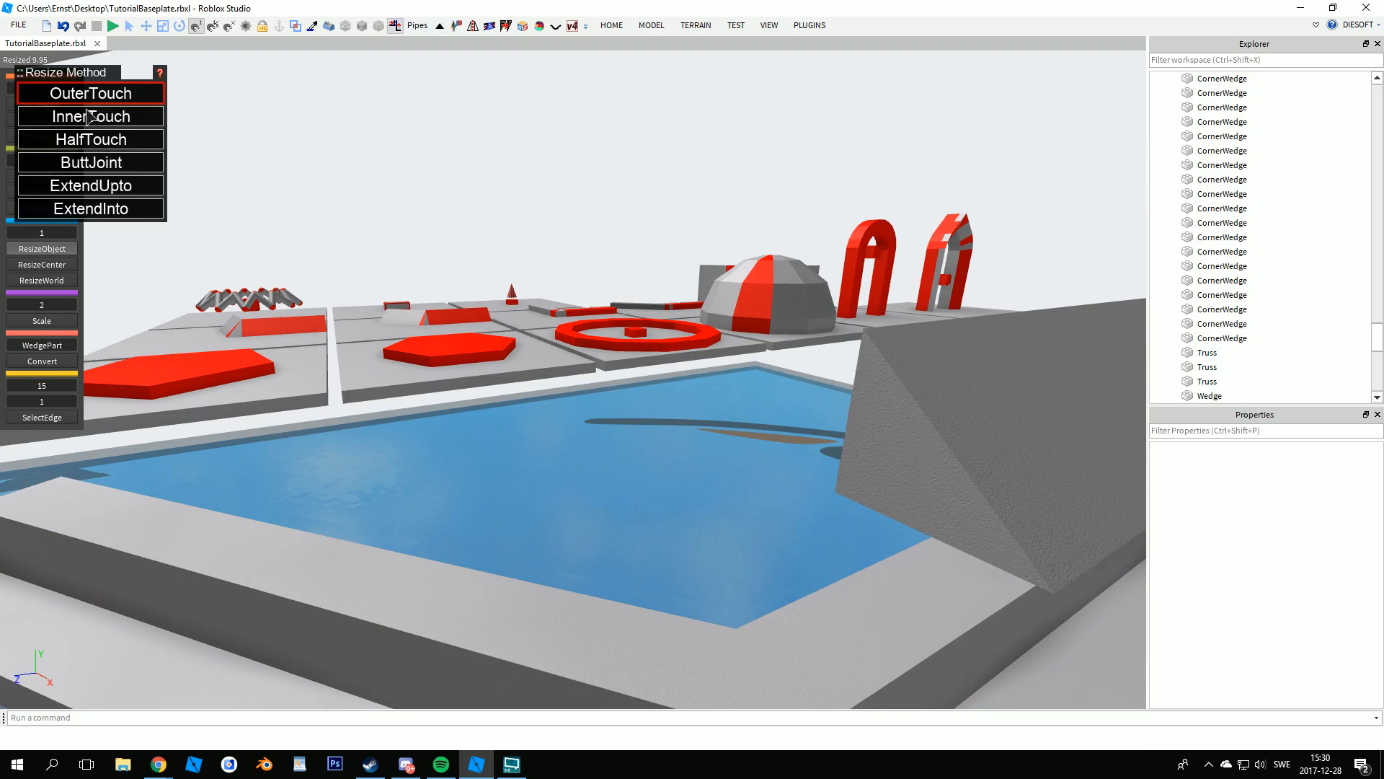
right_drag(858, 434, 707, 367)
key(d)
right_drag(587, 344, 587, 297)
key(a)
key(s)
key(ctrl+1)
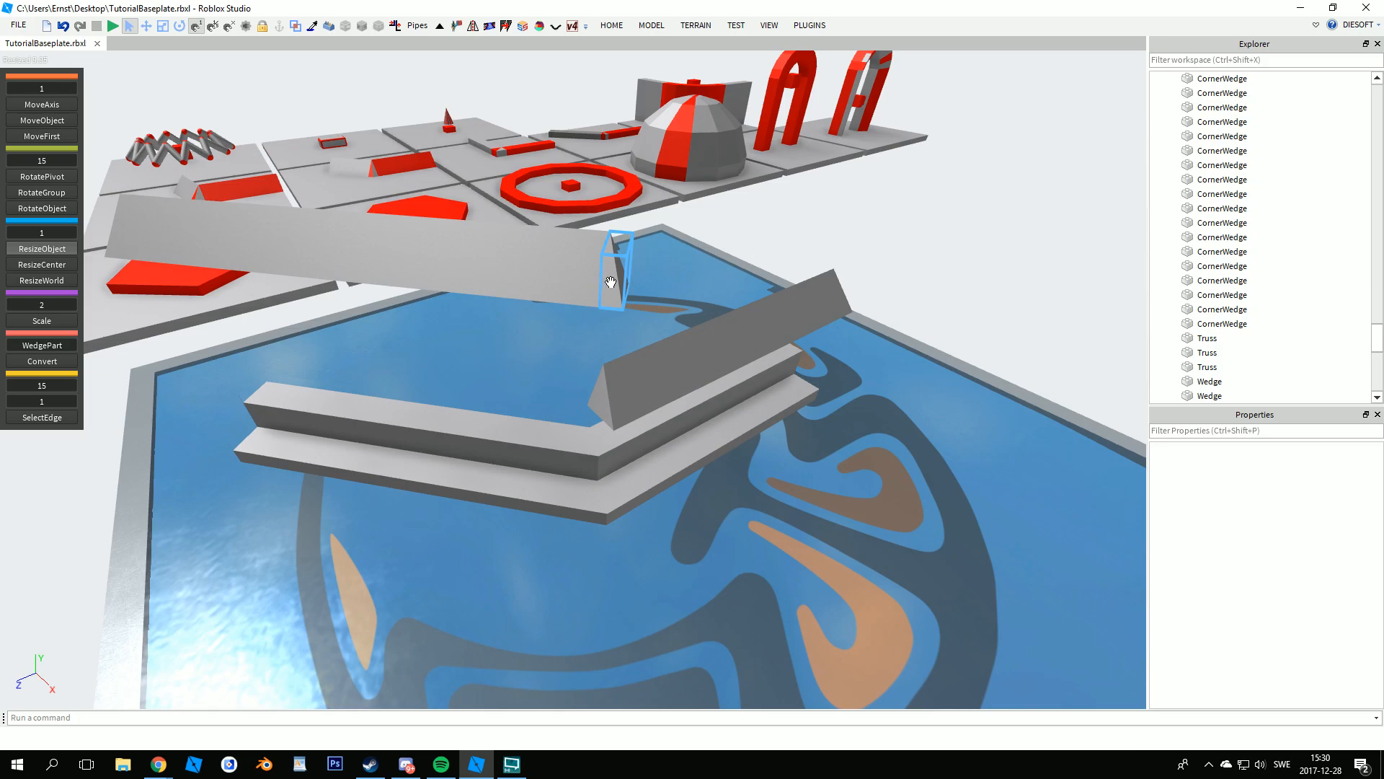
- Lower the raised long wedge and its corner wedge to the other wedge's level, and lower all the wedges 6 studs onto the ledge
click(615, 264)
drag(322, 155, 346, 272)
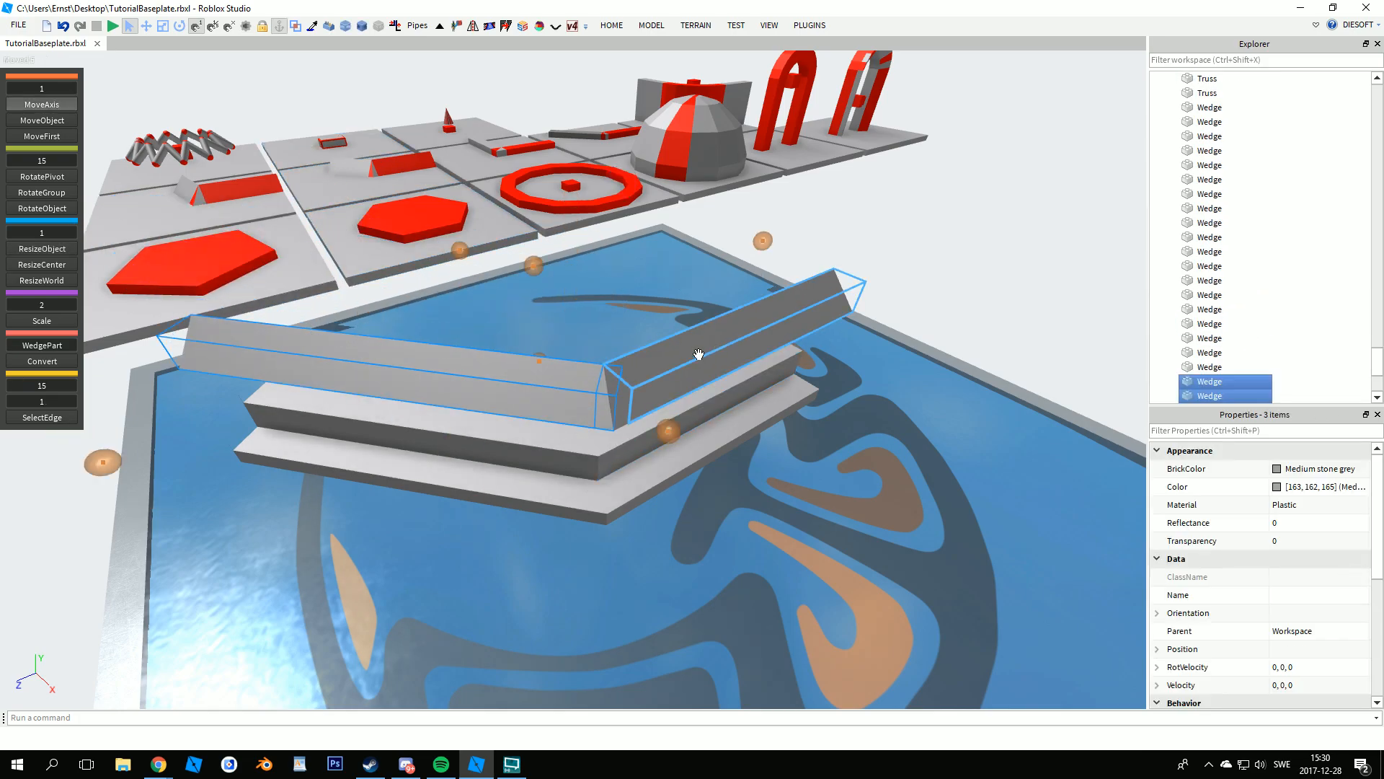
drag(535, 271, 531, 354)
- Examine the assembled sloped ledge corner from above and from several sides
click(944, 526)
mouse_move(944, 526)
right_down()
mouse_move(666, 479)
mouse_move(962, 529)
mouse_move(926, 542)
right_up()
key(w)
click(924, 515)
scroll(937, 522, down, 5)
right_drag(556, 512, 543, 427)
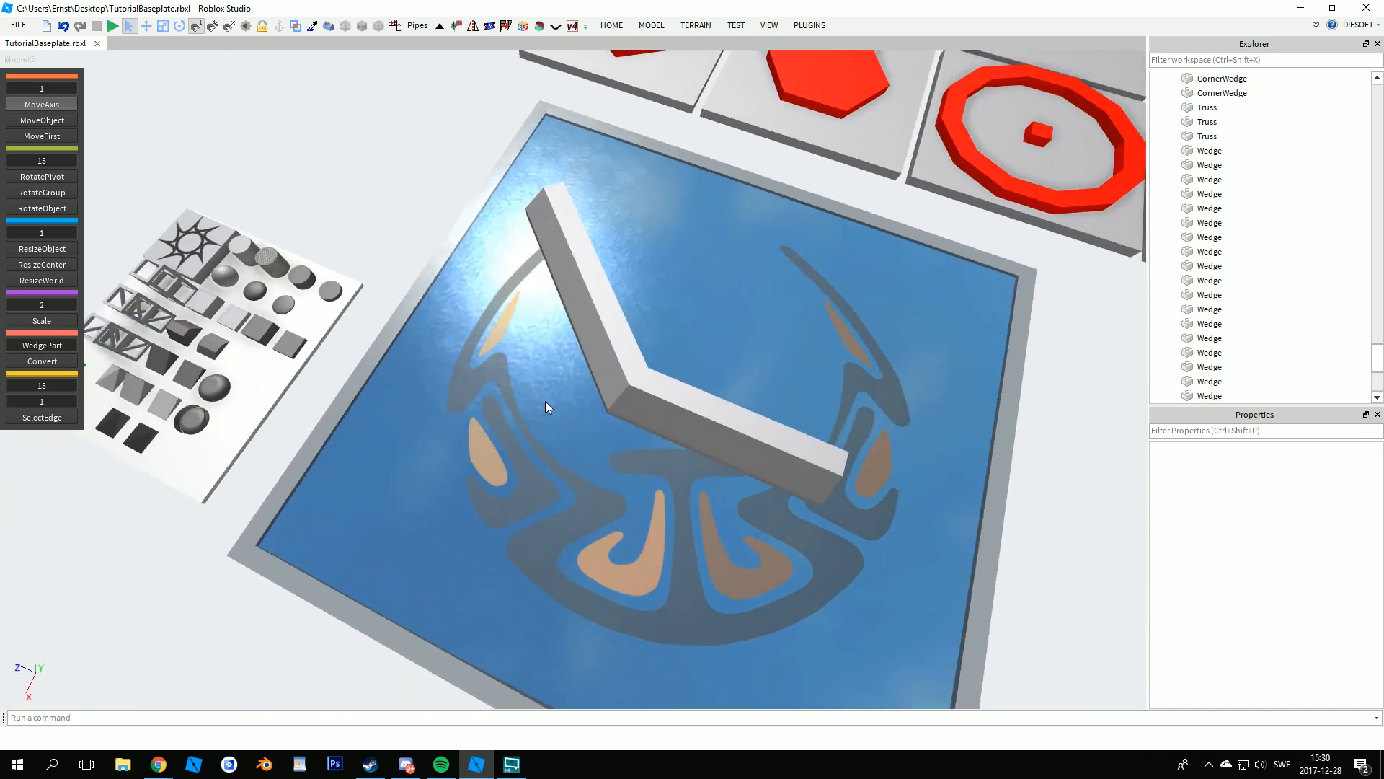
right_drag(816, 435, 512, 253)
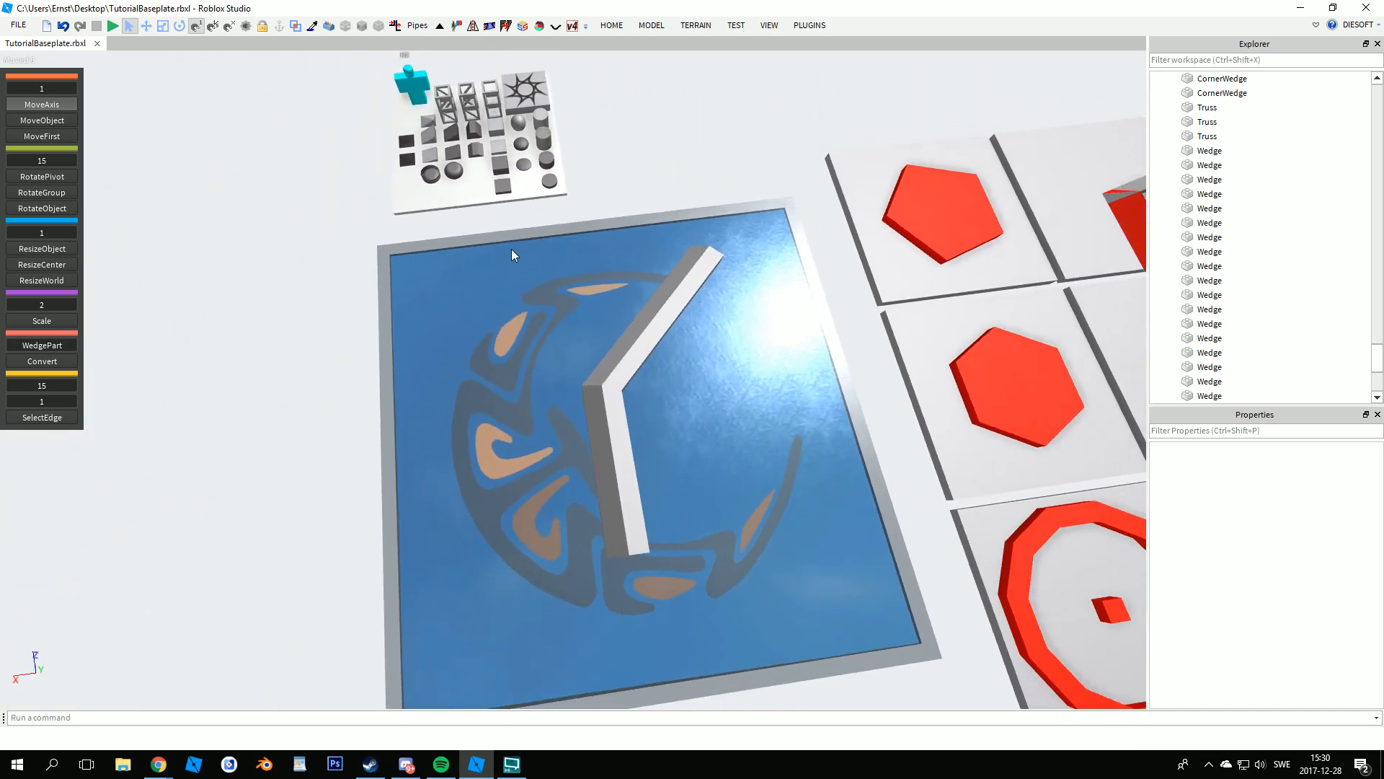
drag(541, 222, 785, 497)
drag(784, 568, 789, 549)
right_drag(789, 550, 788, 549)
click(747, 551)
- Colour the two straight parts of one ledge arm and one corner wedge Really red
scroll(747, 551, up, 10)
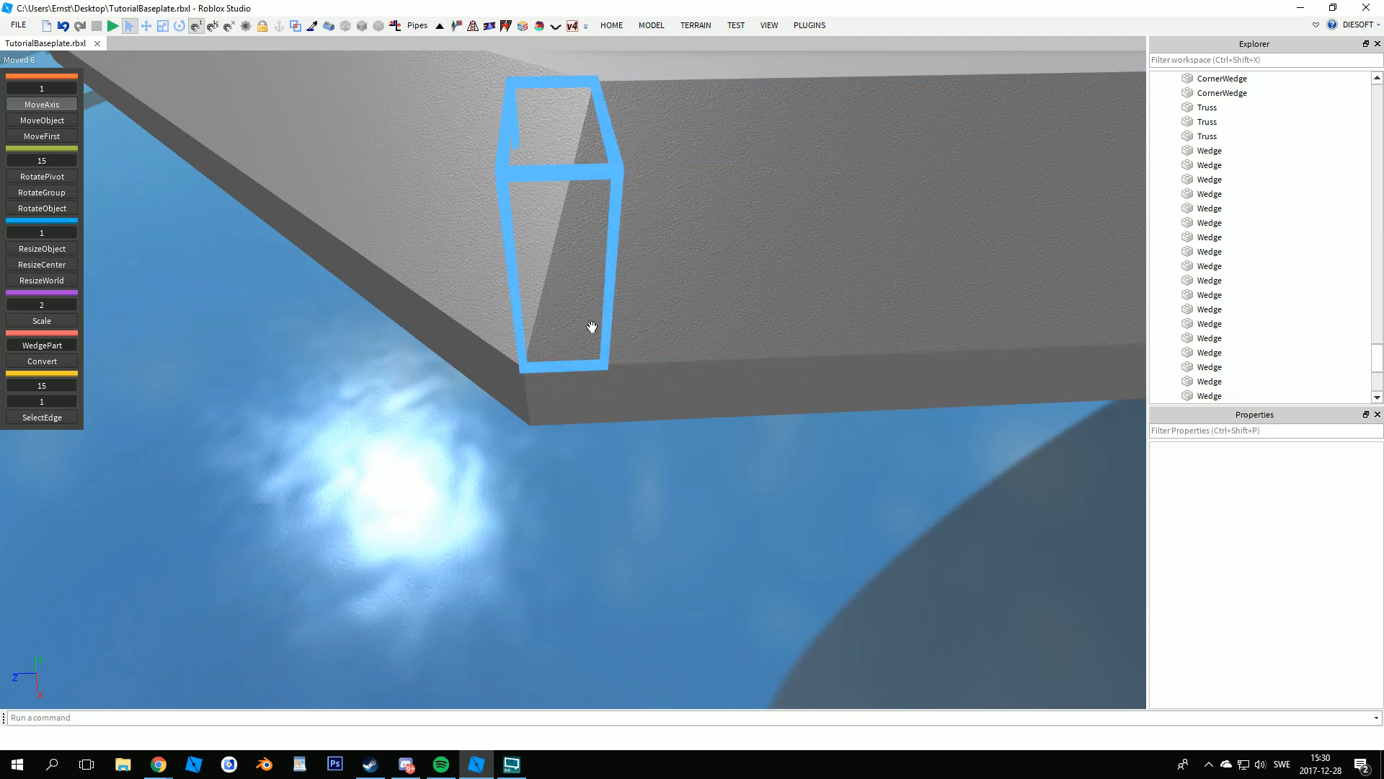
click(591, 324)
scroll(473, 212, down, 3)
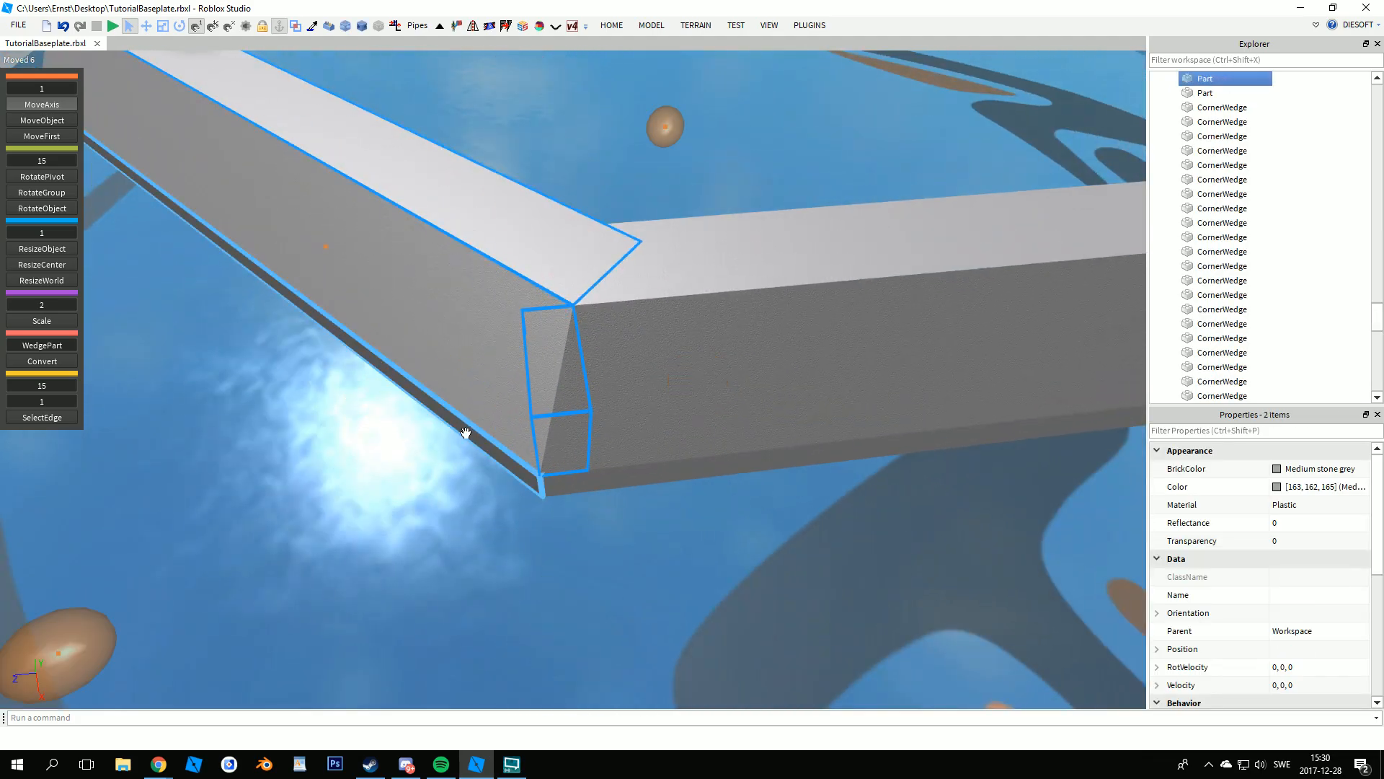
click(1306, 470)
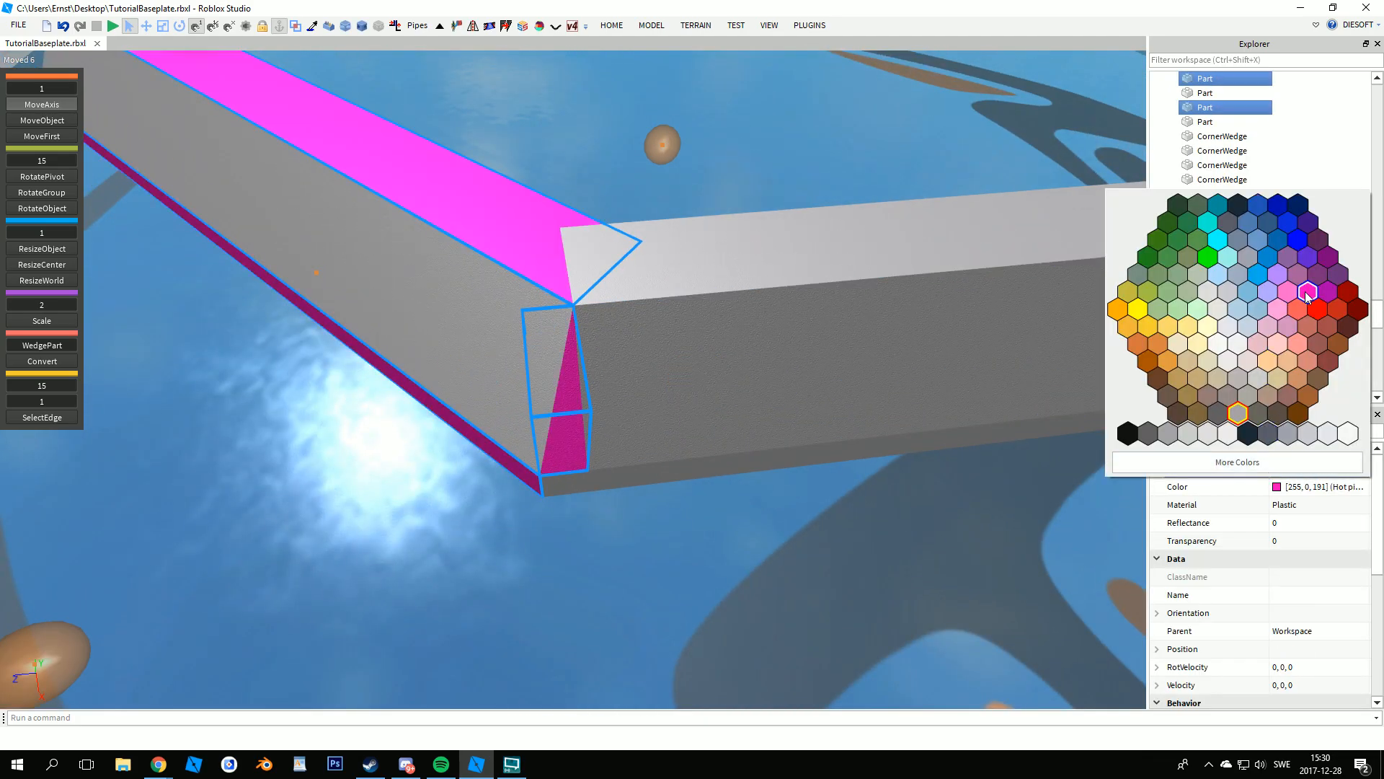
click(1322, 318)
click(878, 547)
- Stretch the top parts of both ledge arms upward into tall walls
scroll(878, 547, up, 3)
scroll(878, 548, up, 2)
right_drag(878, 547, 850, 461)
scroll(476, 327, up, 2)
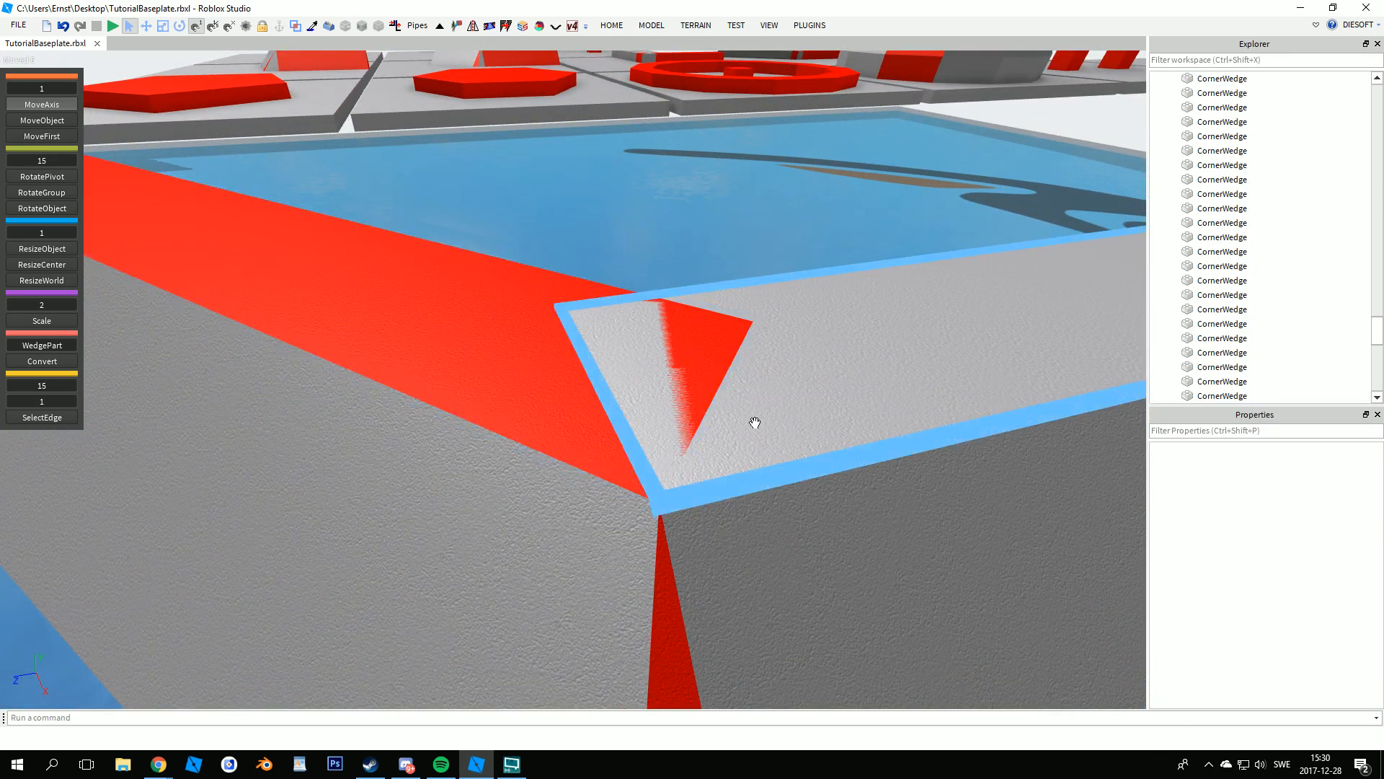
click(755, 422)
ctrl+click(516, 371)
key(r)
scroll(524, 411, down, 8)
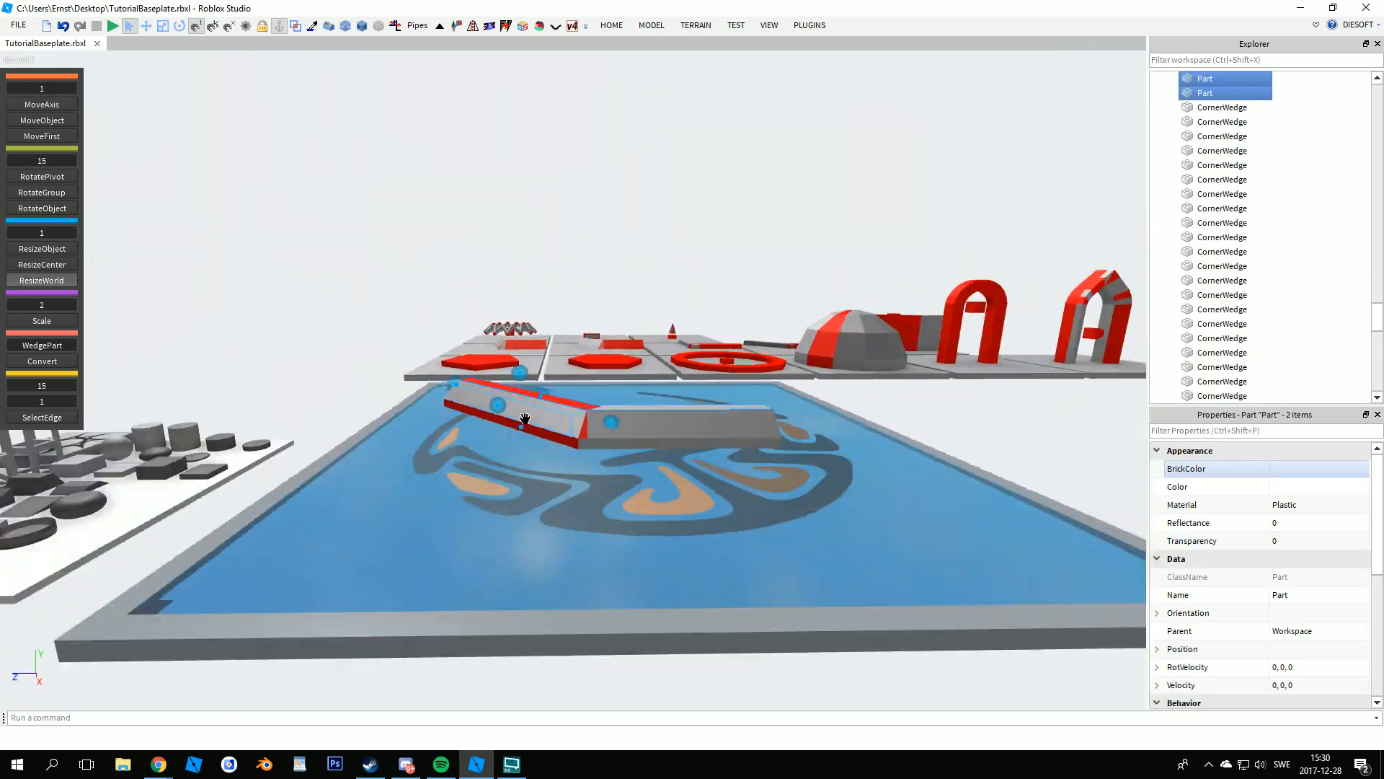
drag(532, 377, 531, 274)
right_drag(530, 377, 530, 310)
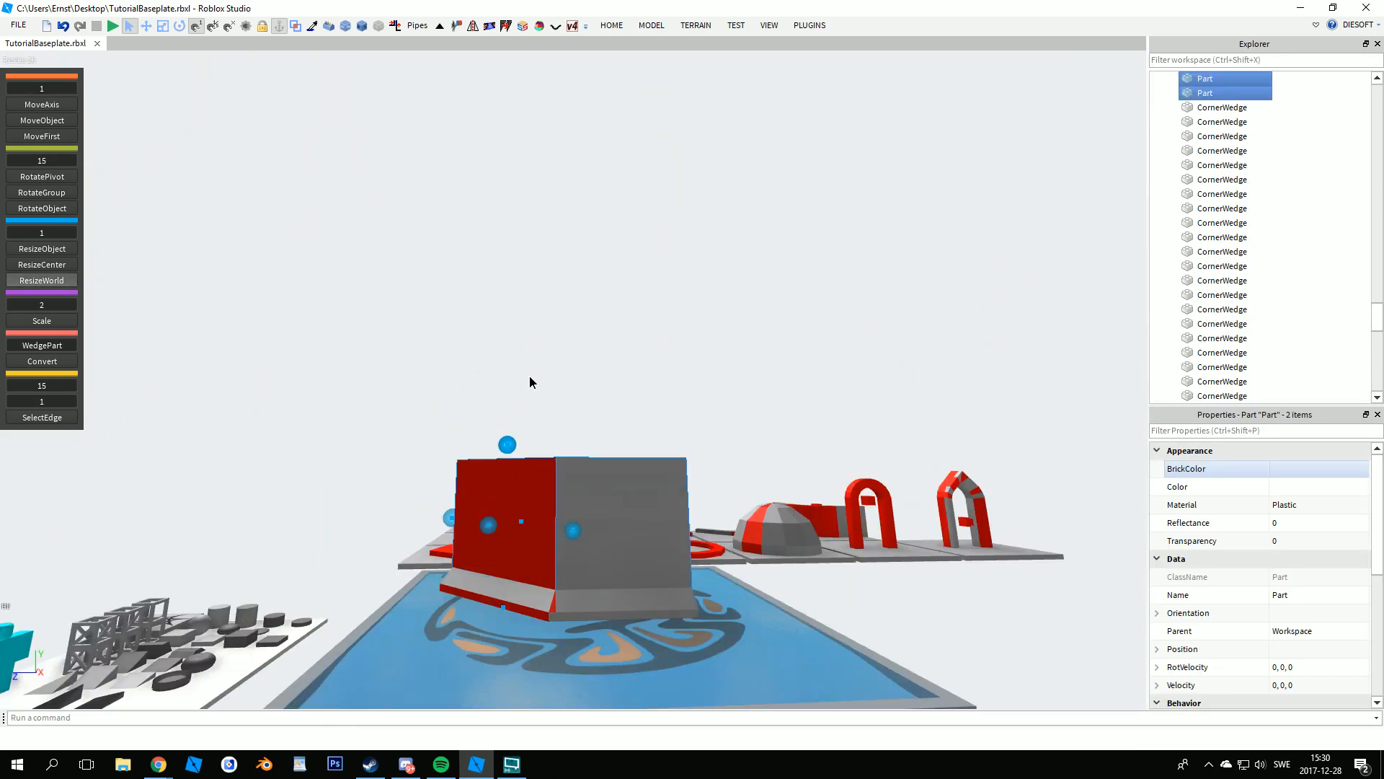
drag(529, 377, 531, 303)
right_drag(530, 377, 529, 303)
click(773, 430)
- Delete the tall walls and the remaining ledge corner parts from the blue baseplate
right_drag(773, 430, 773, 548)
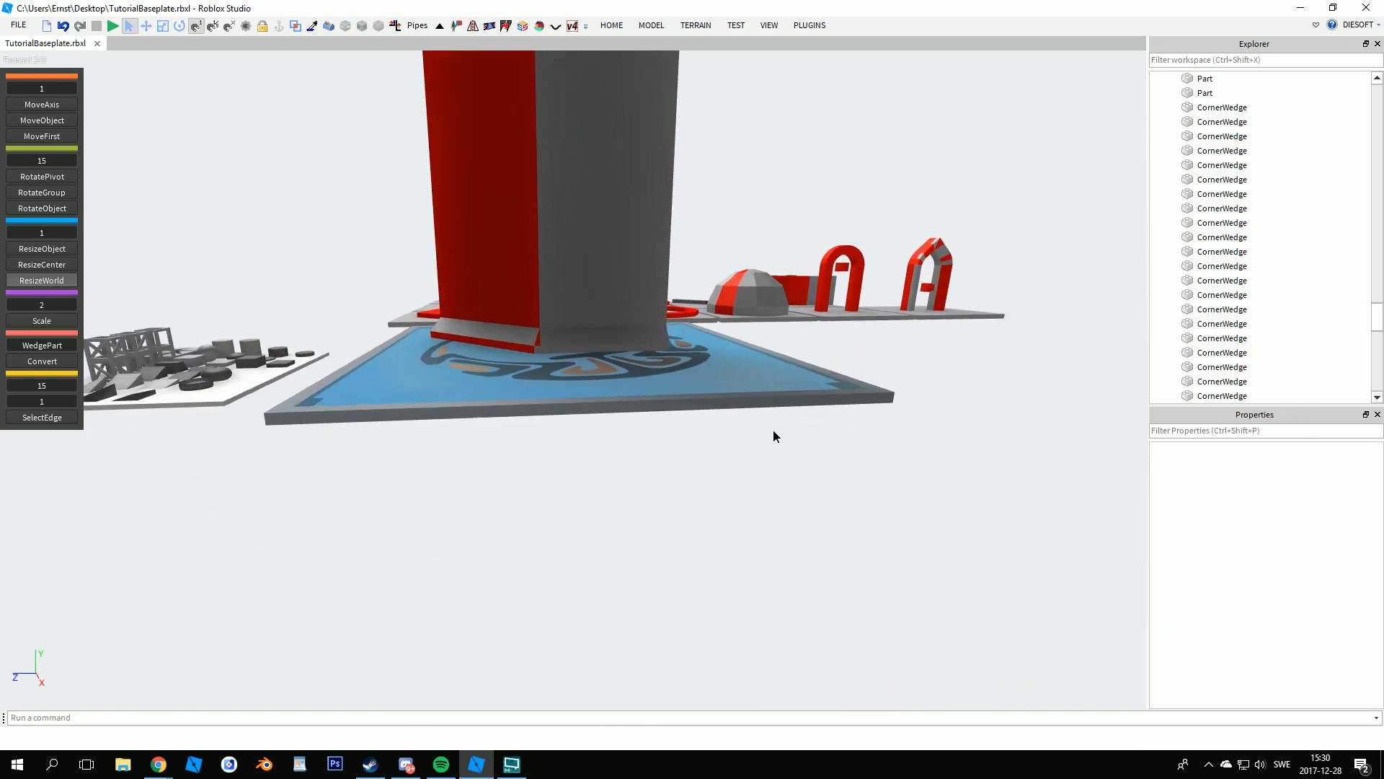
scroll(773, 430, up, 7)
right_drag(905, 616, 897, 604)
scroll(897, 604, down, 10)
drag(785, 9, 790, 195)
double_click(790, 195)
click(790, 195)
key(Delete)
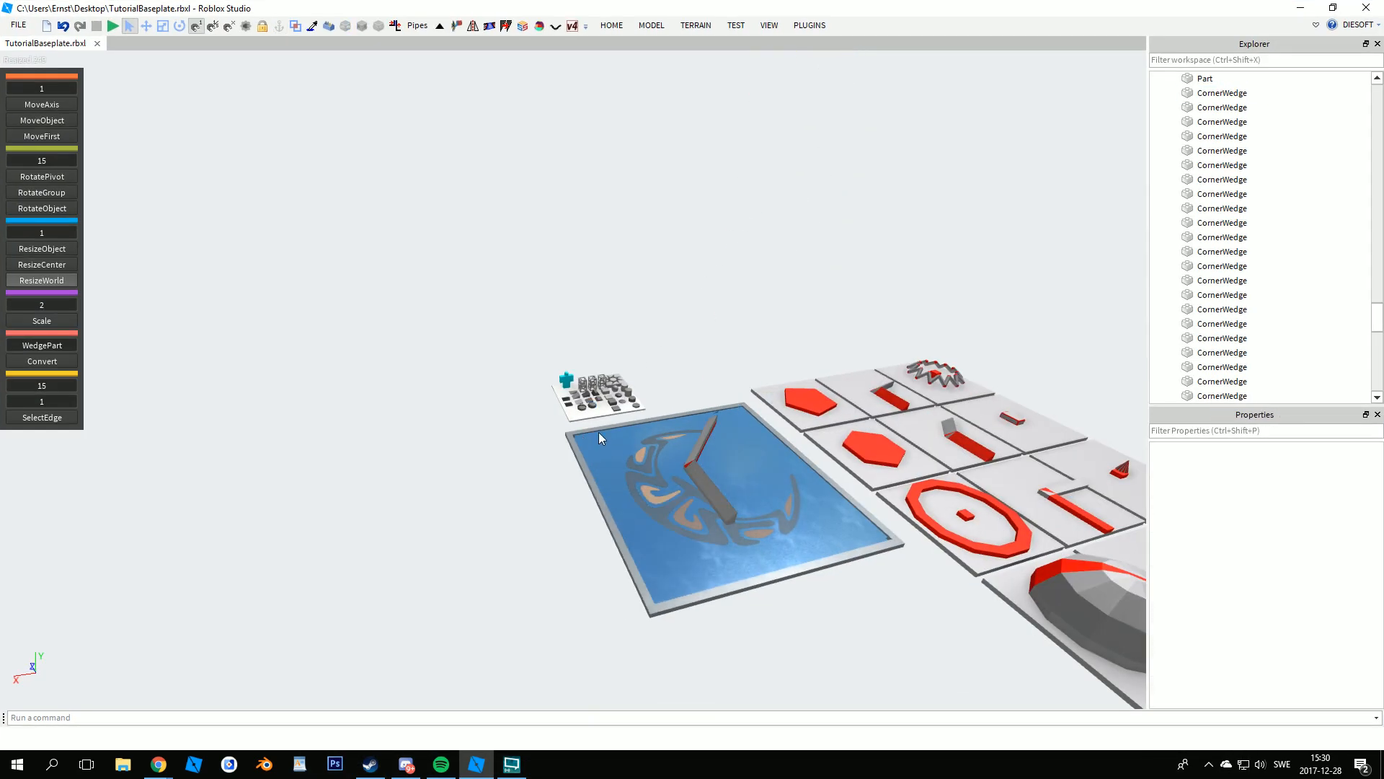
drag(722, 521, 741, 547)
key(Delete)
- Duplicate two adjacent corner wedges of the striped cone together with the red block beneath it
key(w)
right_drag(741, 541, 743, 542)
scroll(747, 542, up, 5)
right_drag(643, 430, 627, 301)
scroll(651, 423, up, 5)
scroll(651, 424, down, 6)
scroll(651, 424, up, 6)
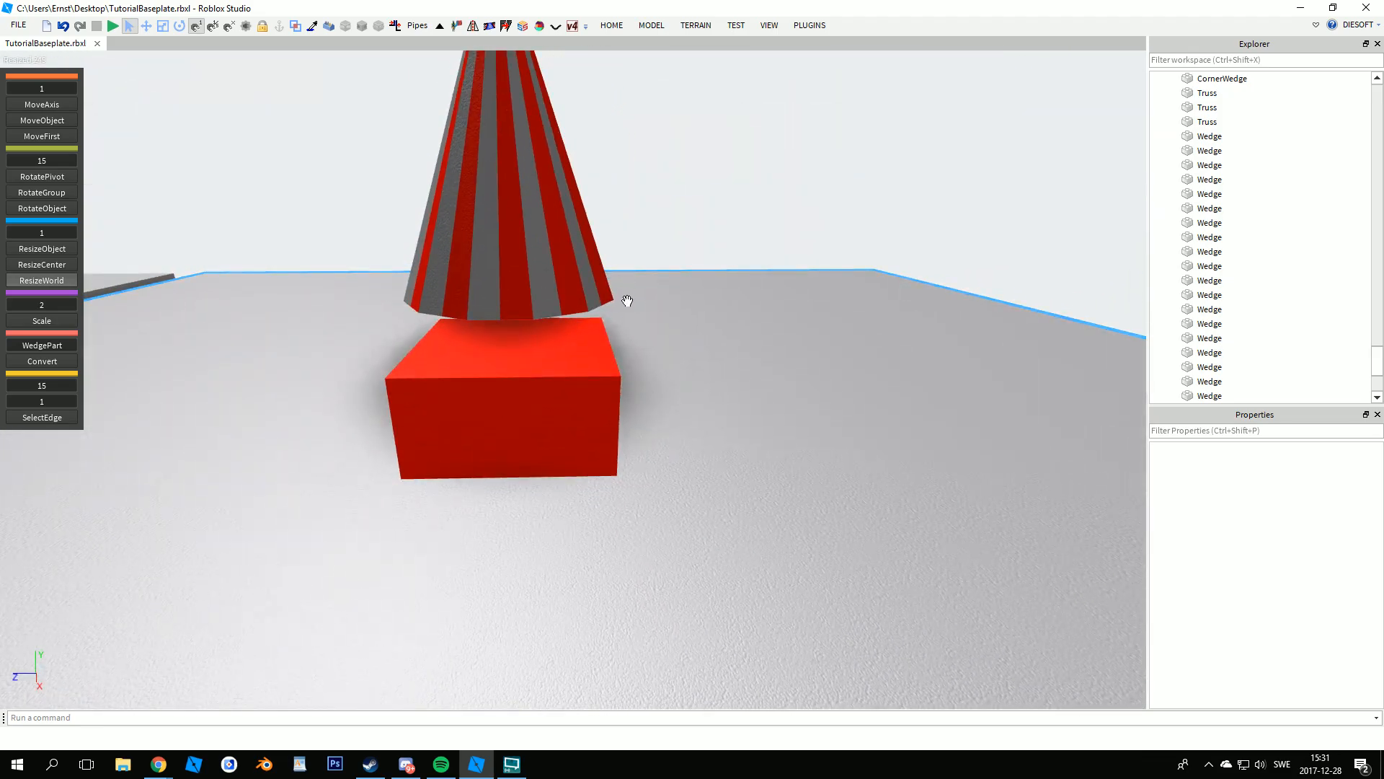
click(526, 284)
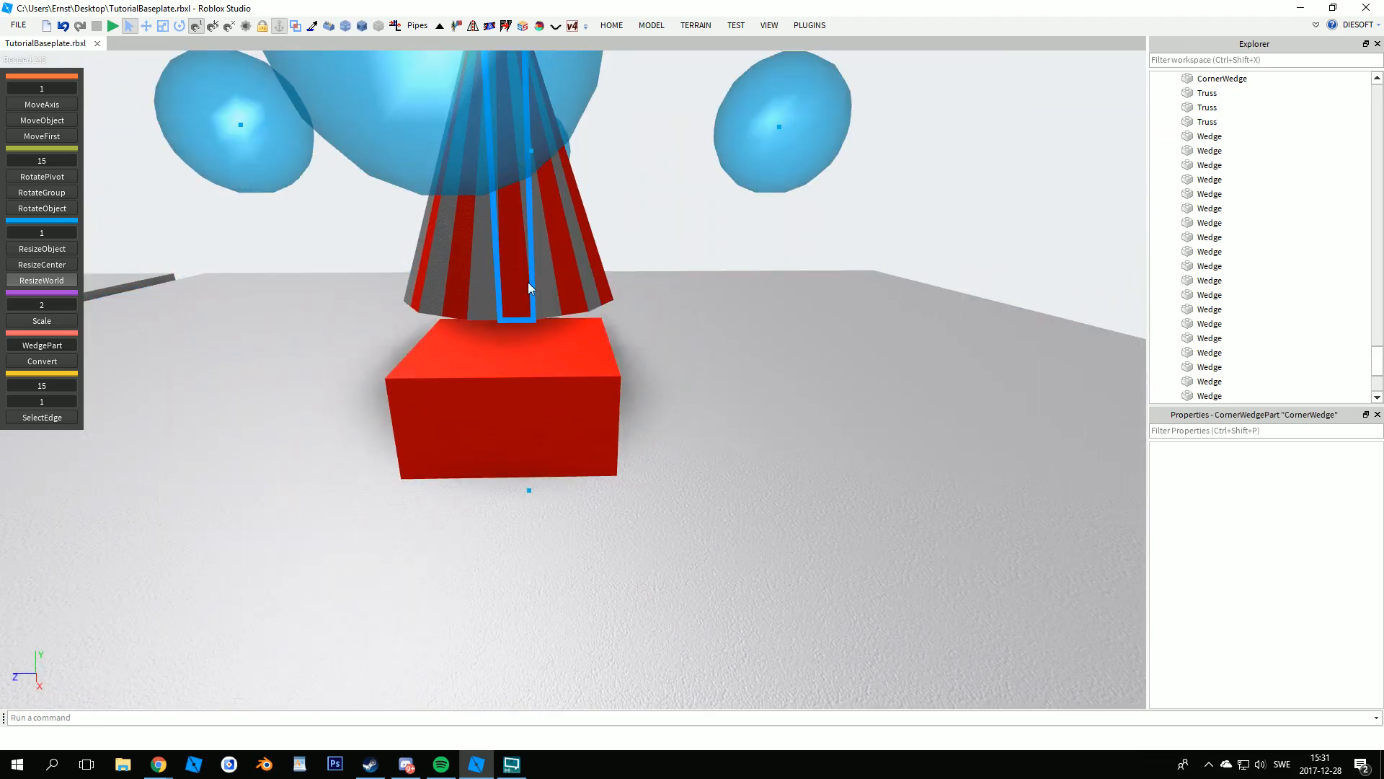
ctrl+click(488, 294)
ctrl+click(495, 404)
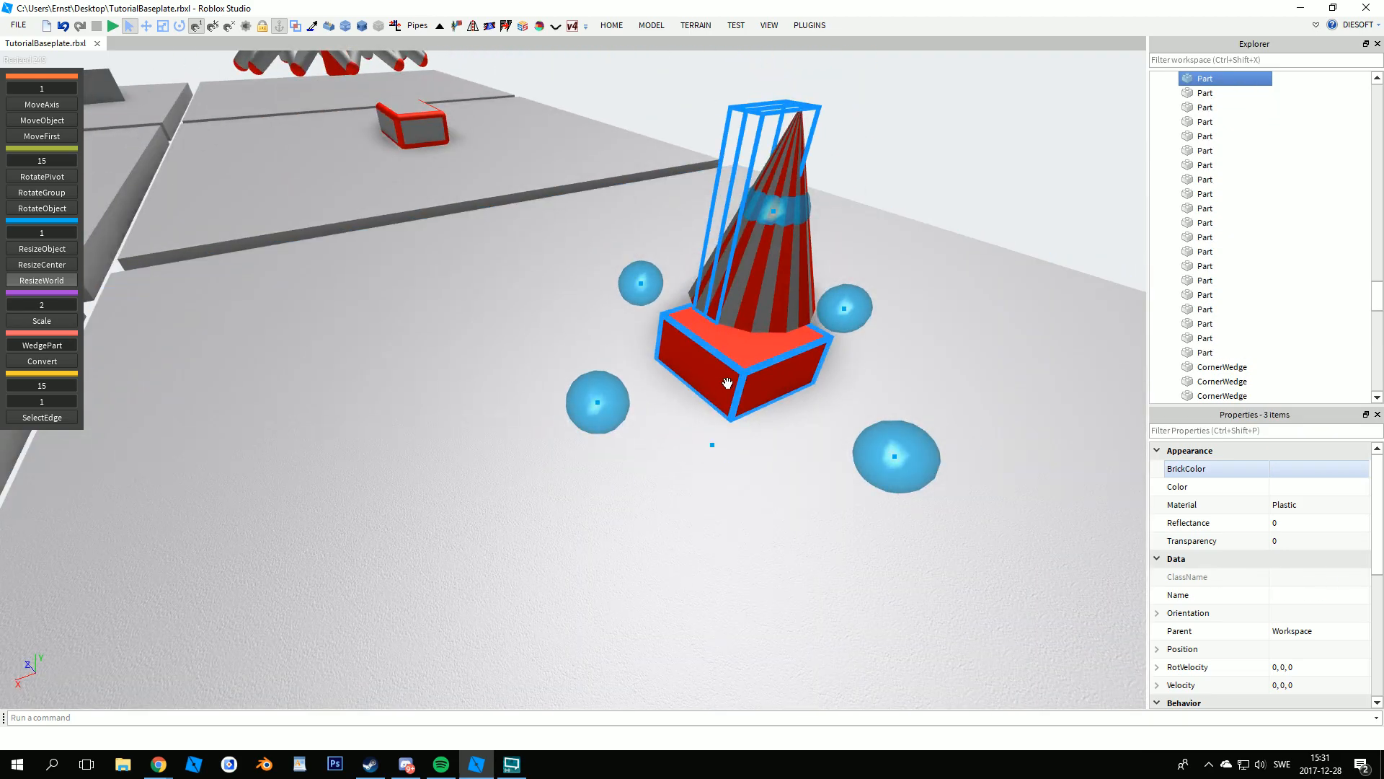
key(ctrl+d)
- Move the duplicated corner wedges and red block onto the blue tutorial baseplate
drag(728, 382, 714, 417)
right_drag(757, 420, 714, 417)
drag(714, 418, 717, 421)
right_drag(714, 417, 716, 421)
drag(716, 420, 750, 390)
right_drag(717, 421, 751, 390)
drag(751, 391, 748, 383)
click(637, 297)
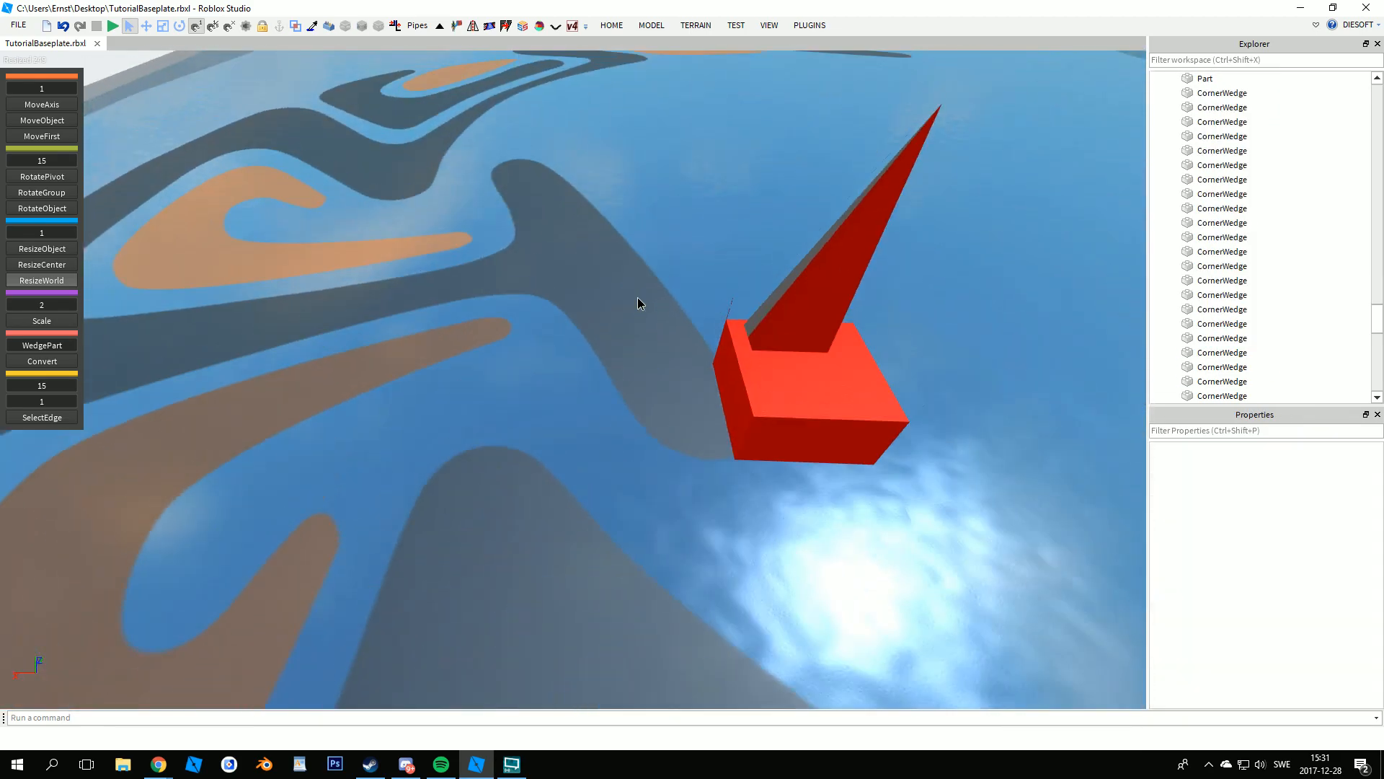
- Enlarge both corner wedges outward from their shared apex so they extend well beyond the red block
right_drag(637, 297, 733, 442)
click(732, 442)
scroll(1247, 613, down, 5)
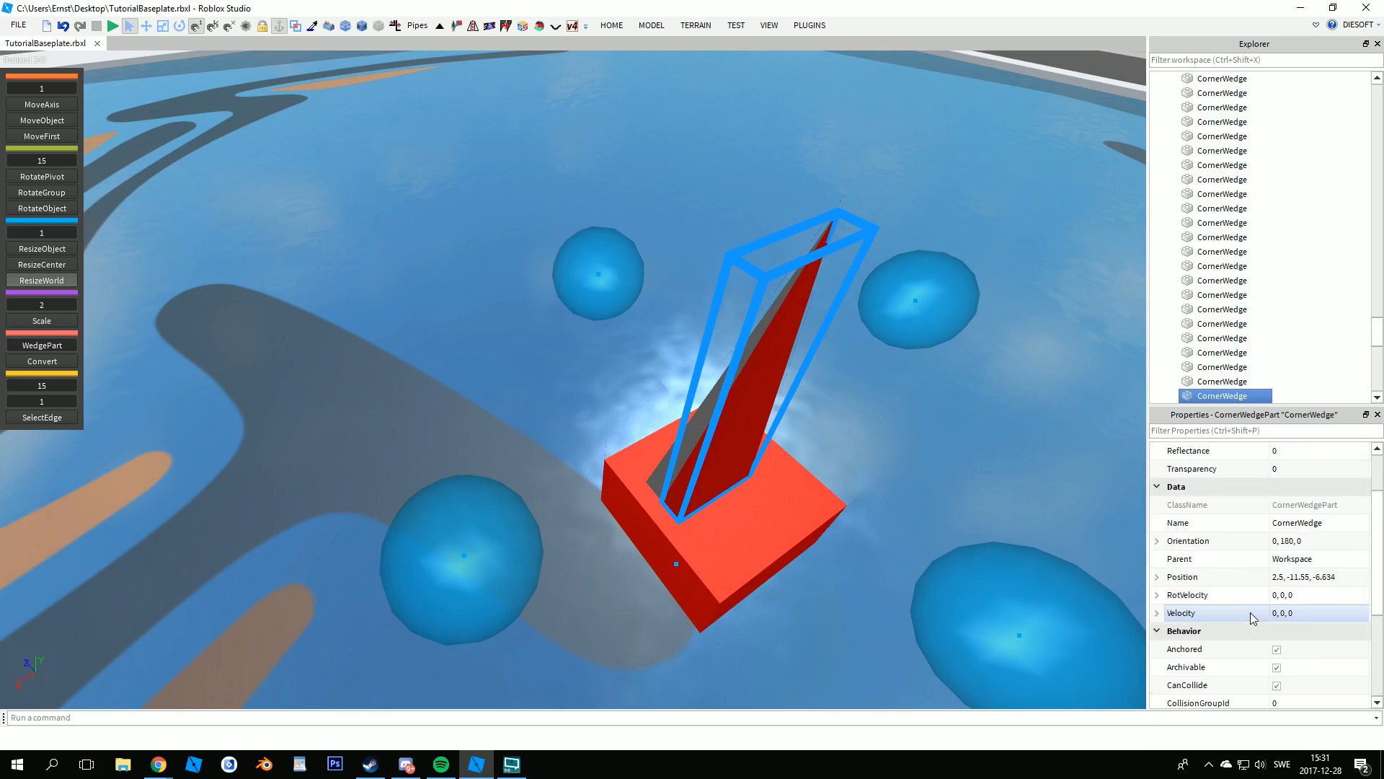
scroll(897, 494, down, 1)
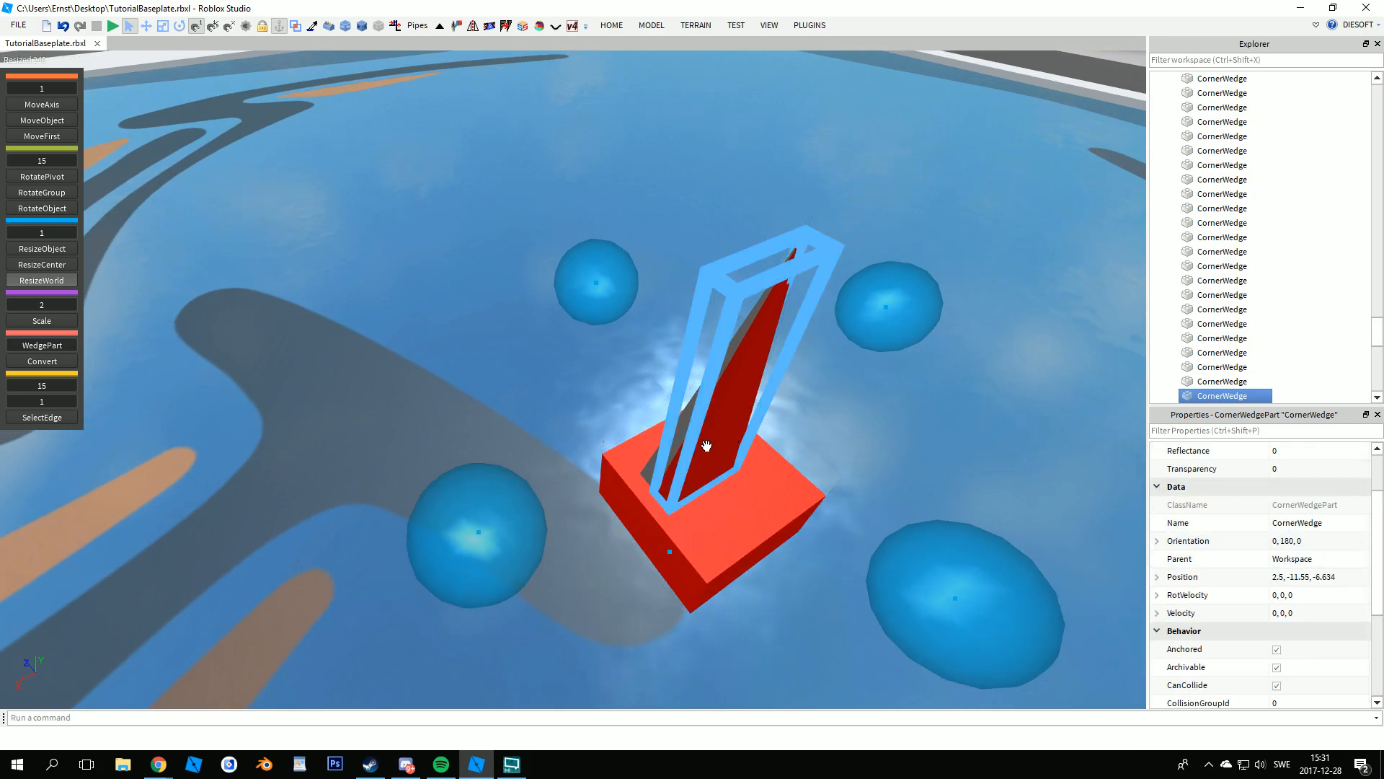
ctrl+click(670, 442)
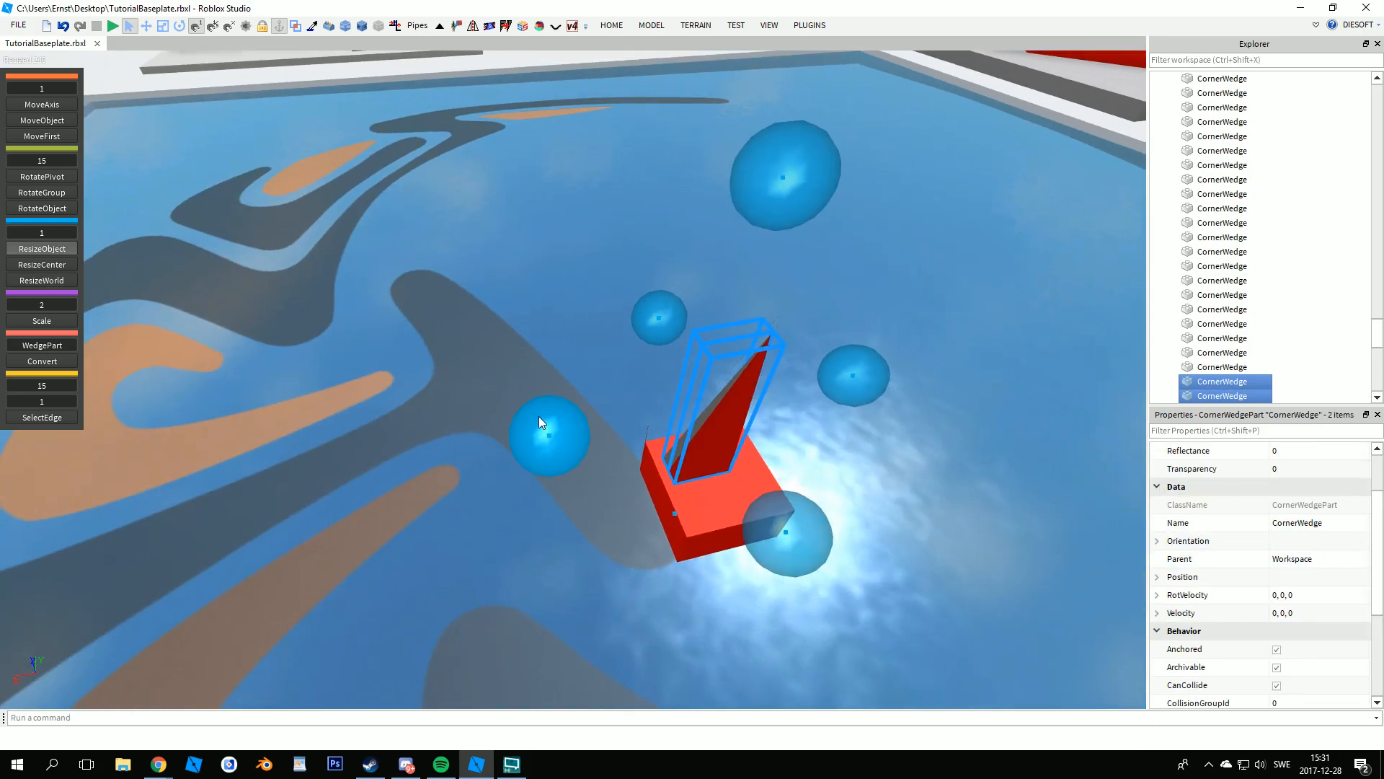
drag(539, 426, 374, 434)
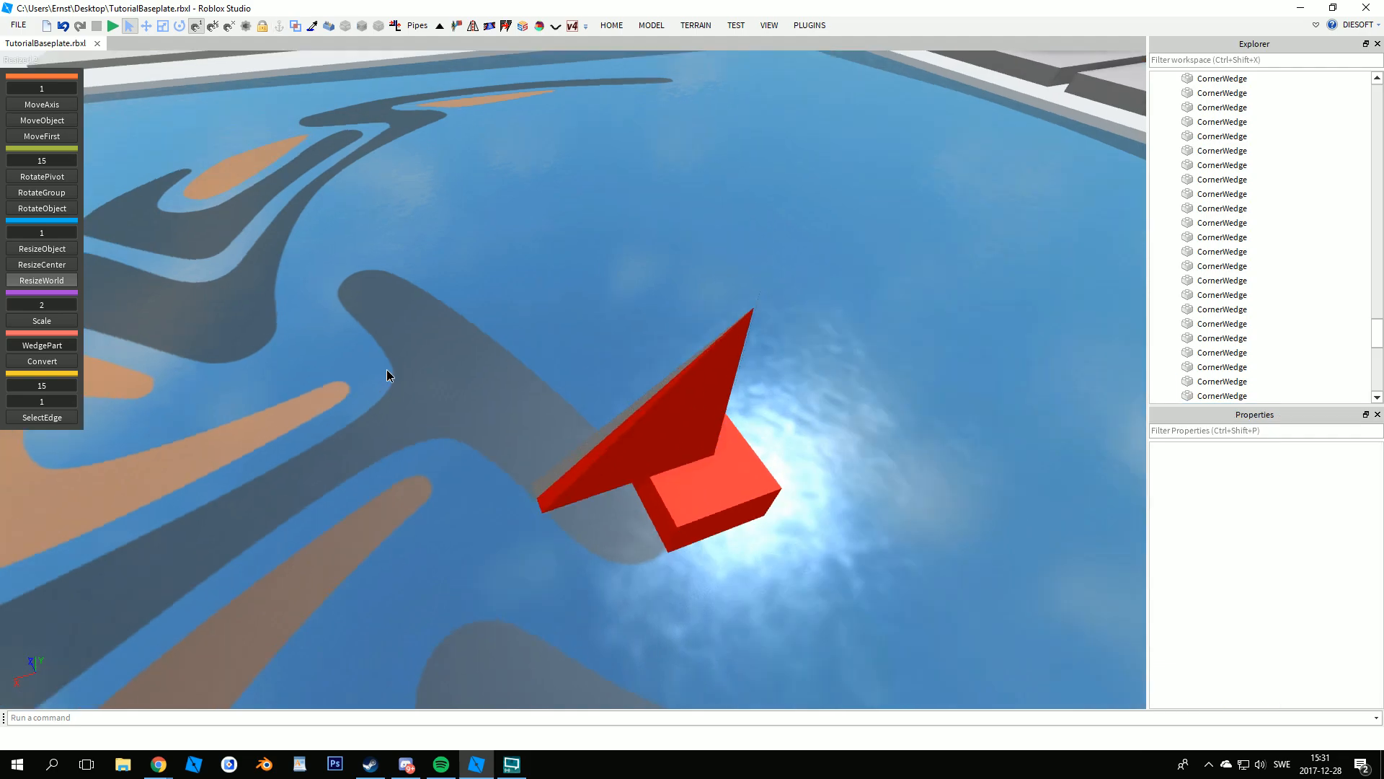
right_drag(386, 370, 515, 446)
click(515, 446)
right_drag(641, 453, 780, 476)
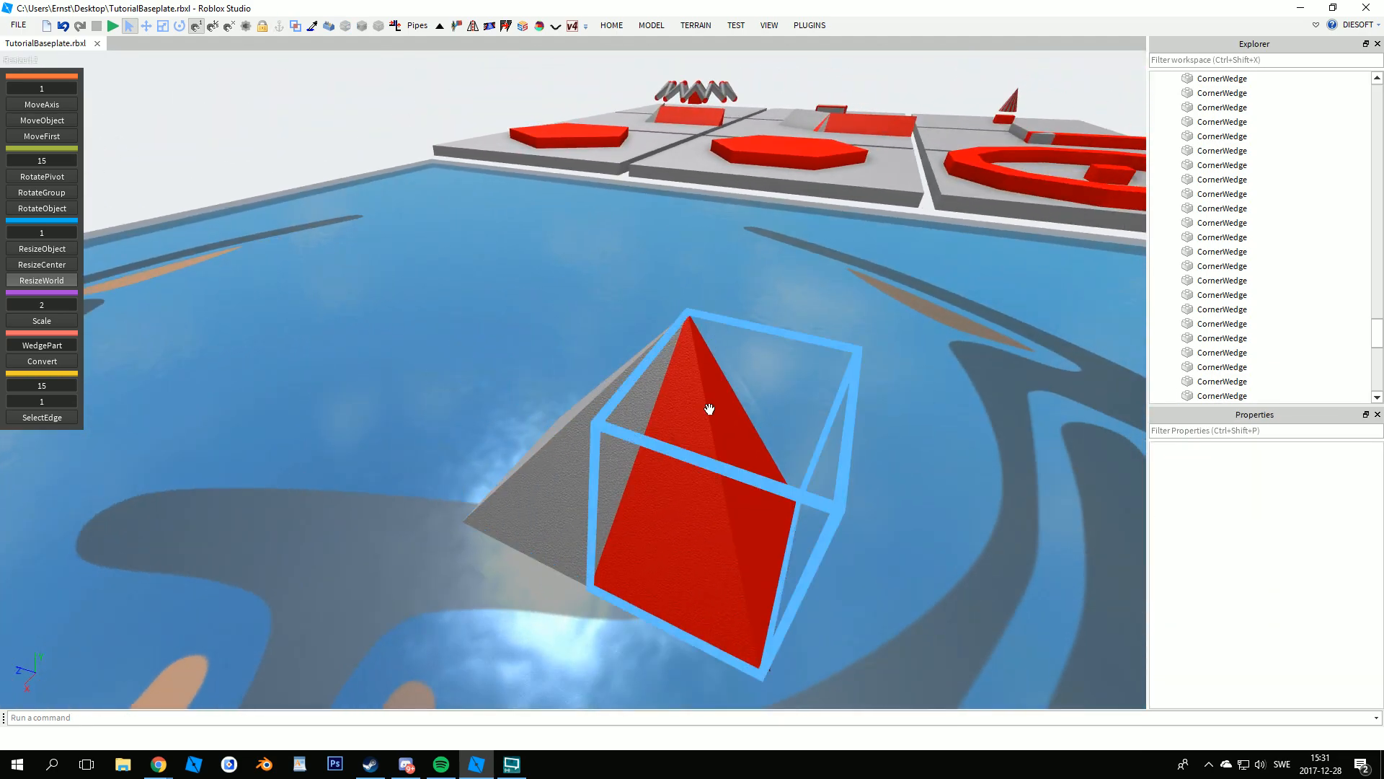
- Shrink the red and the grey corner wedge sideways by about 2.2 studs each into very thin slices
click(697, 435)
ctrl+click(577, 485)
right_drag(578, 485, 578, 486)
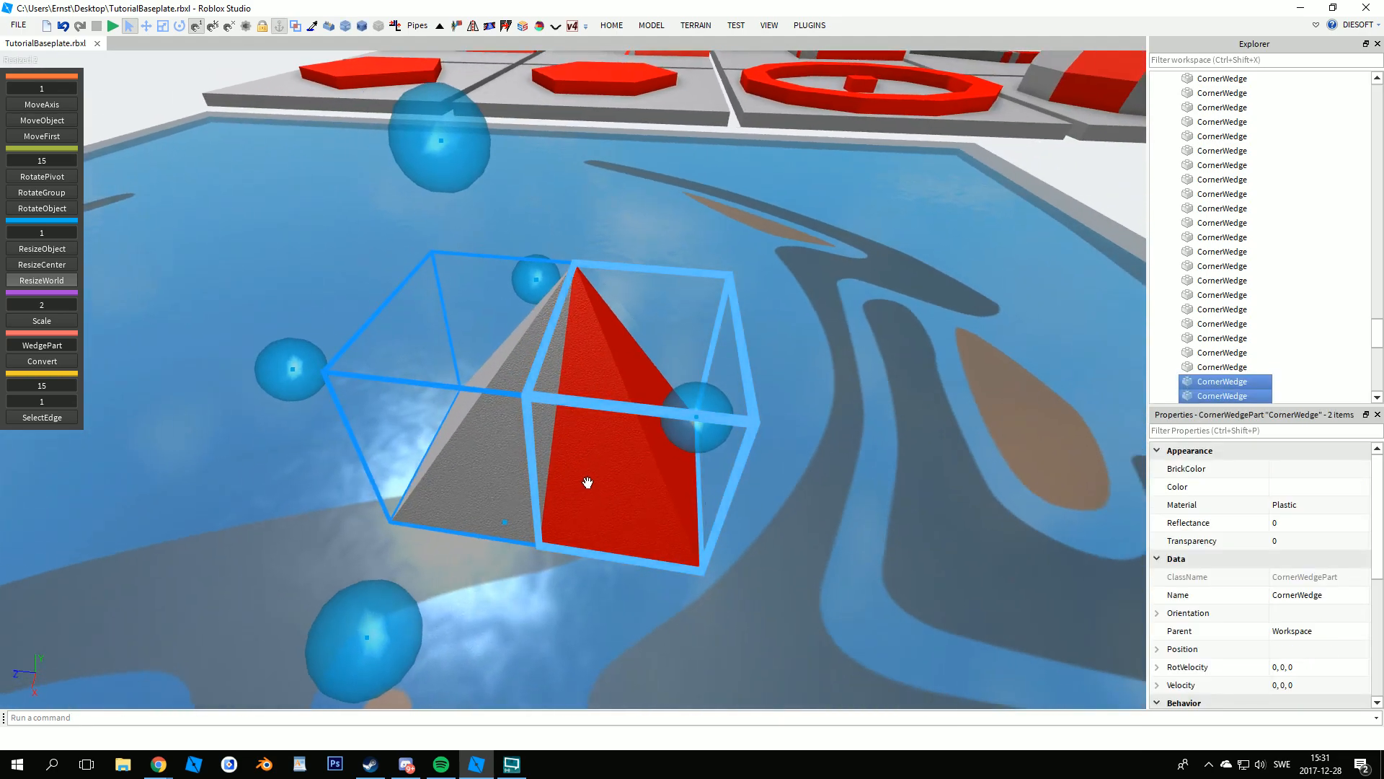
right_drag(707, 496, 708, 496)
click(618, 553)
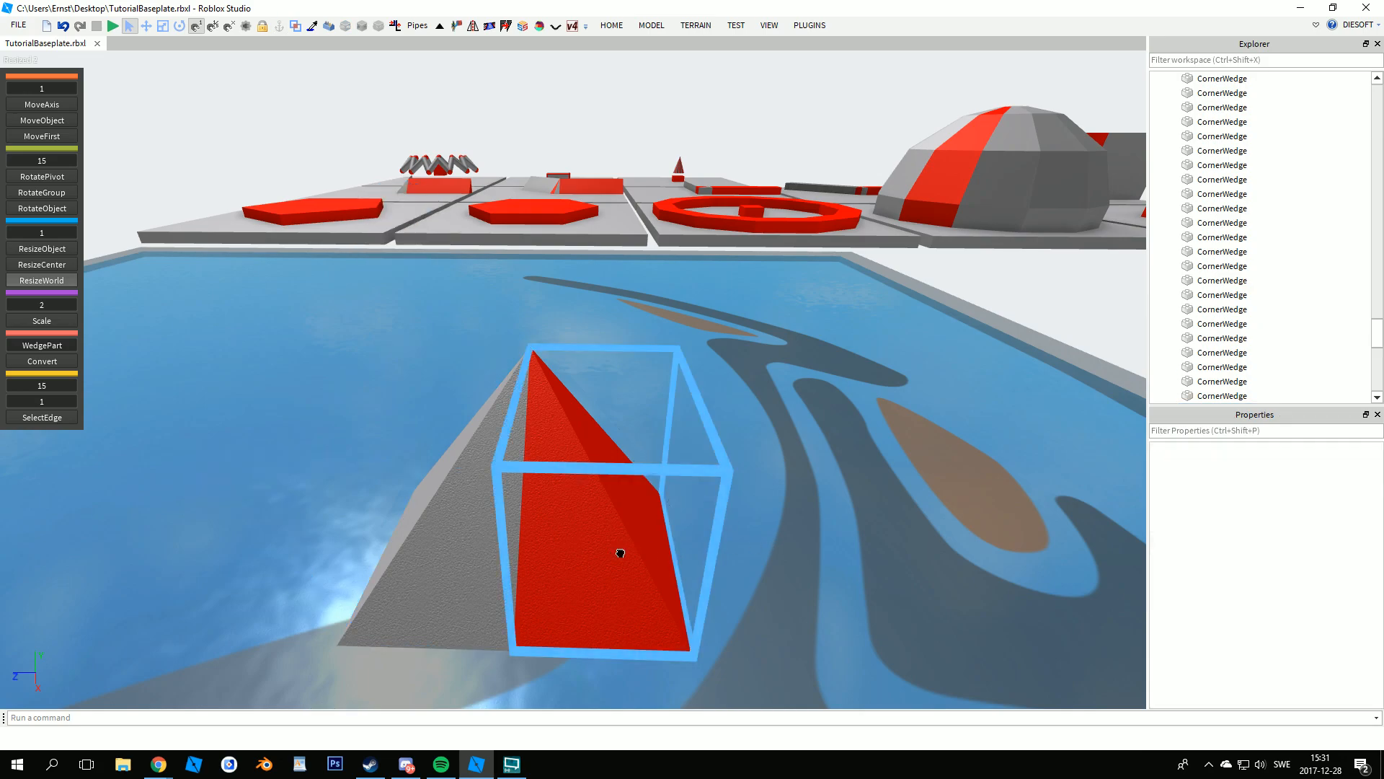
drag(840, 503, 586, 474)
right_drag(586, 473, 586, 474)
click(525, 525)
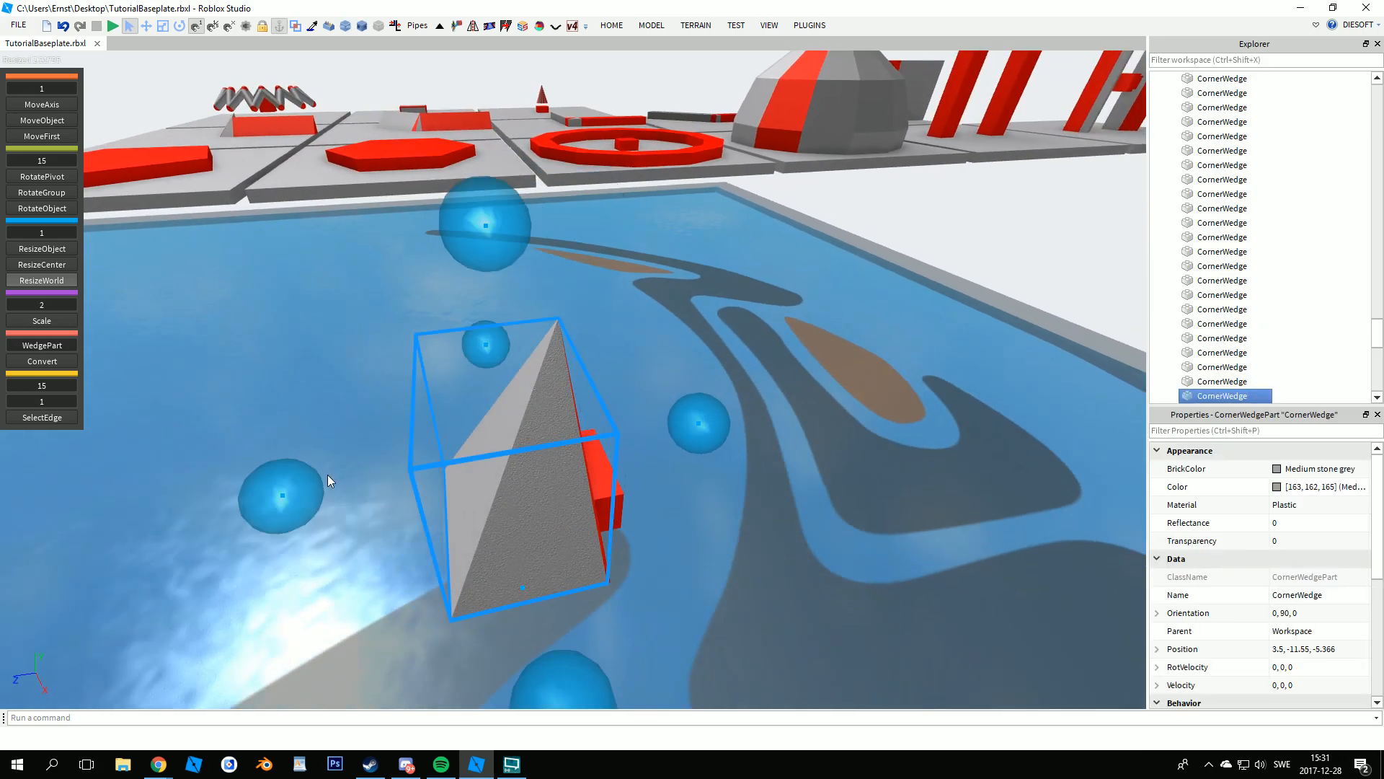
drag(285, 494, 446, 470)
right_drag(585, 525, 585, 526)
click(700, 575)
right_drag(699, 574, 699, 574)
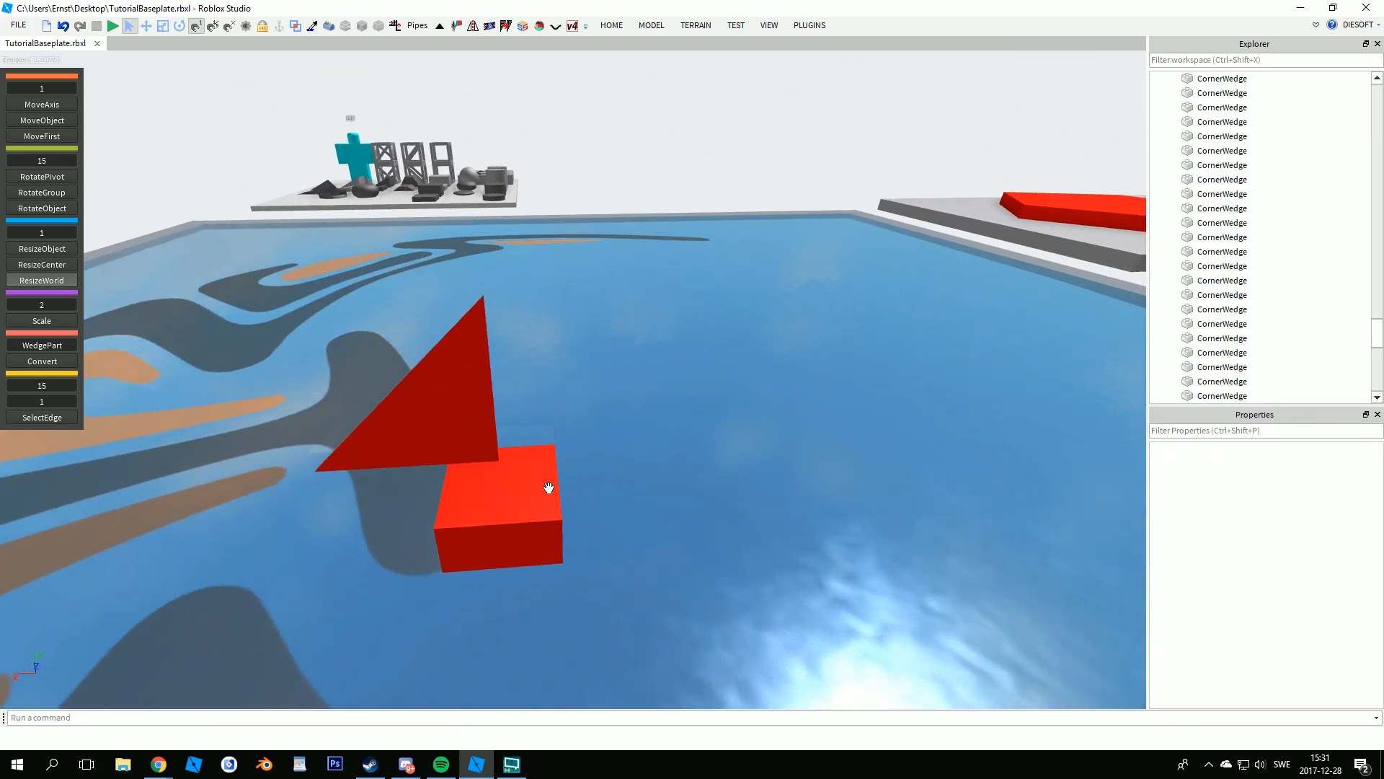
- Create two copies of the thin corner wedge pair, rotated at 15-degree spacing around the shared apex
click(463, 423)
right_drag(448, 422, 516, 423)
shift+click(517, 424)
shift+click(644, 320)
right_drag(644, 320, 683, 359)
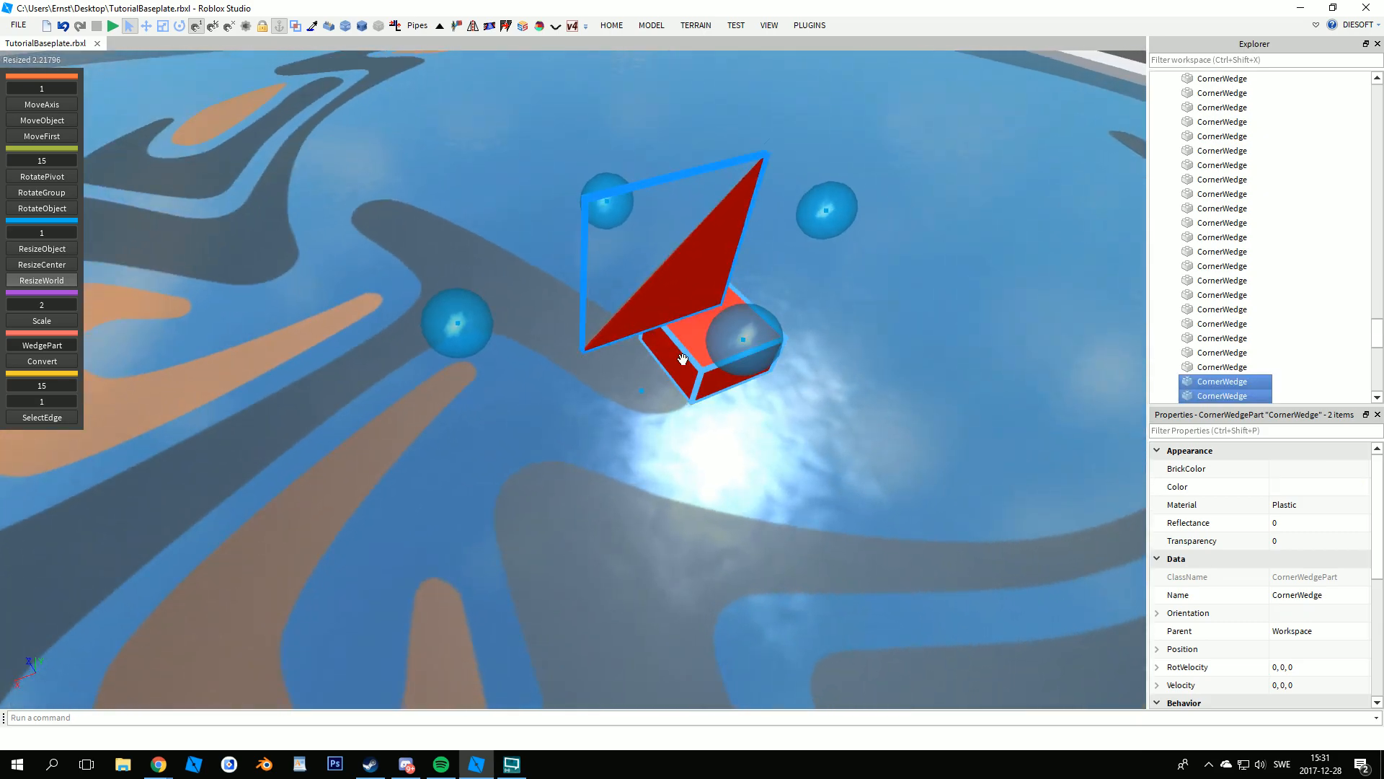
key(h)
click(682, 357)
drag(598, 227, 620, 199)
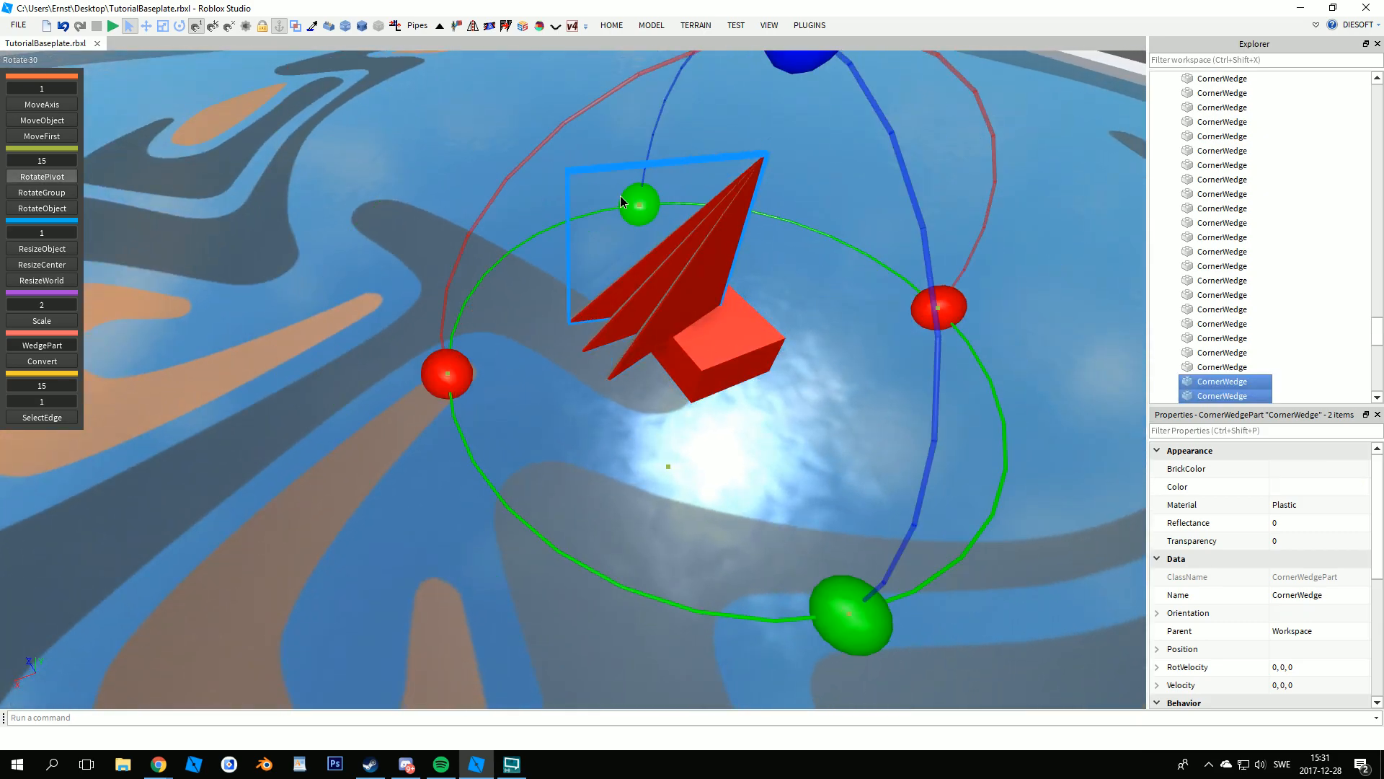
- Delete the outermost red and grey slices of the fanned corner wedge pairs
right_drag(552, 288, 555, 424)
click(558, 424)
click(594, 361)
right_drag(596, 361, 605, 361)
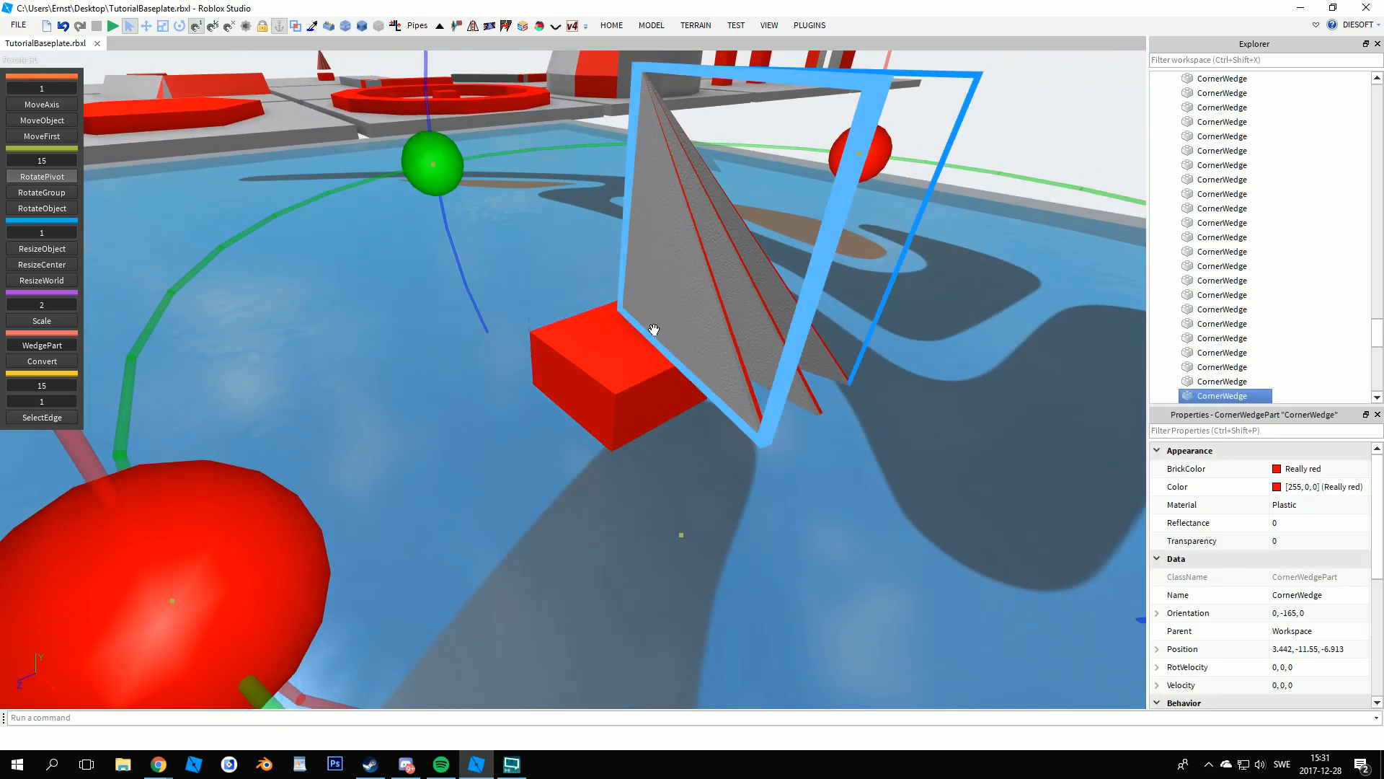
ctrl+click(658, 328)
key(Delete)
- Resize-align the facing edges of the neighbouring slices with OuterTouch and delete the leftover slices beside the widened pair
right_drag(907, 436, 739, 261)
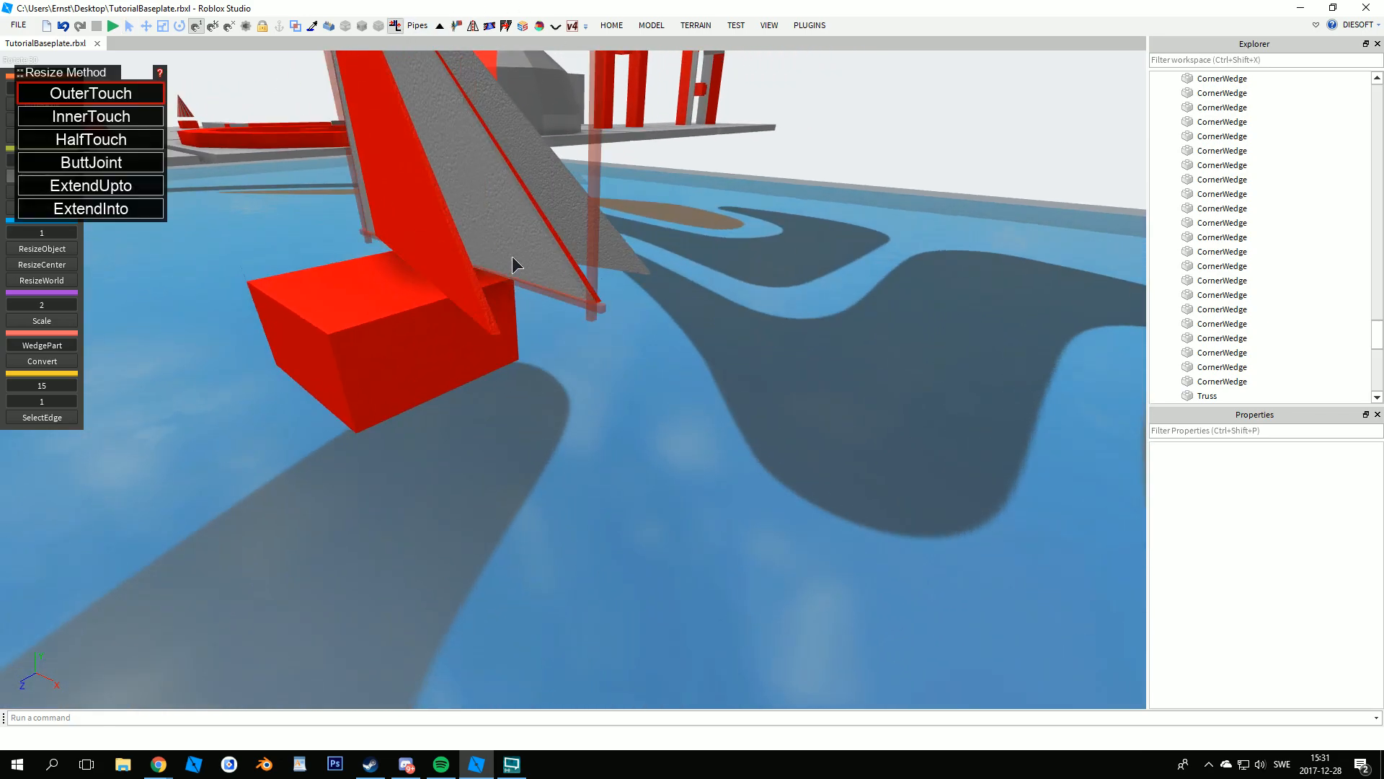
right_drag(513, 265, 496, 252)
right_drag(655, 265, 670, 327)
click(627, 287)
key(Delete)
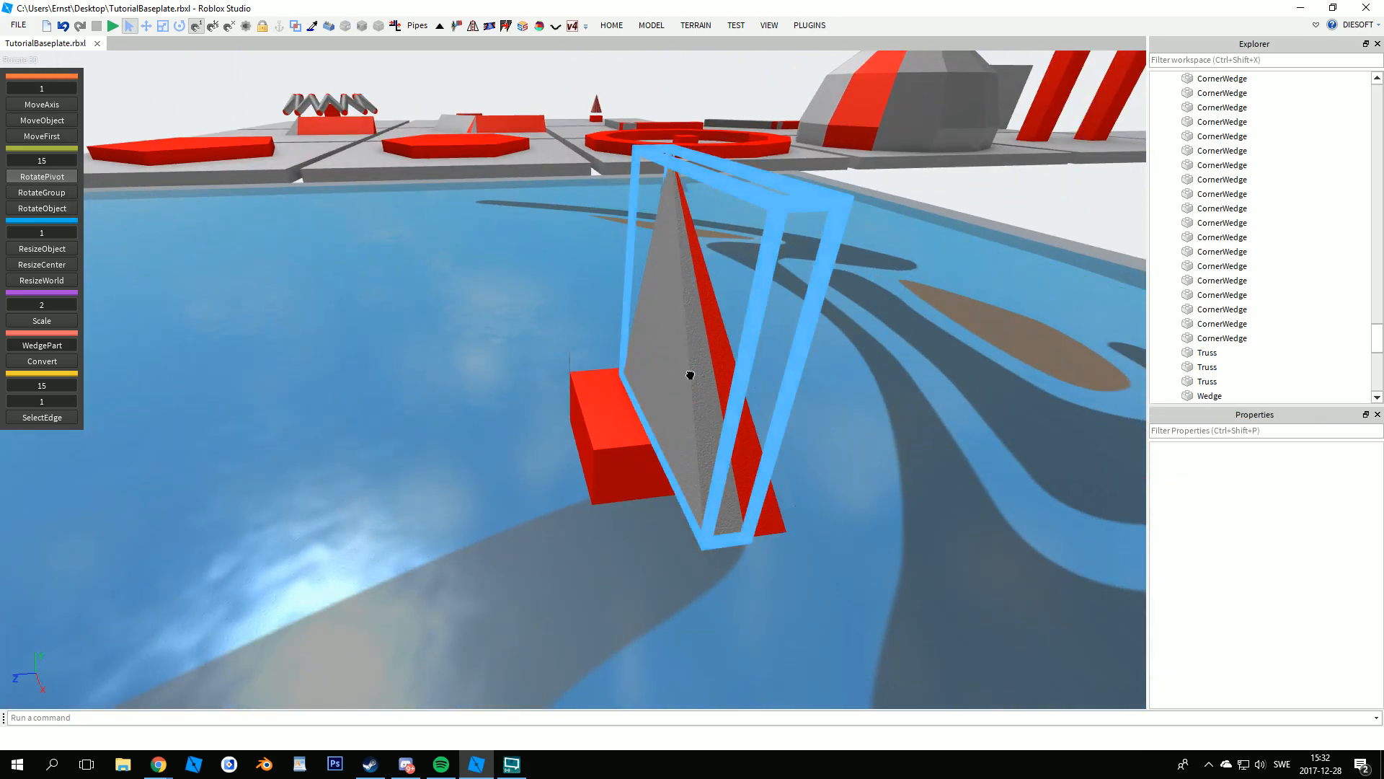
- Duplicate the widened red and grey corner wedge pair and rotate the copy 15 degrees around the apex
click(690, 373)
ctrl+click(723, 370)
key(ctrl+d)
key(r)
right_drag(622, 427, 623, 425)
drag(686, 406, 598, 239)
- Add further copies of the corner wedge pair in 15-degree rotations to form a fan of five pairs
key(ctrl+d)
click(752, 346)
key(a)
right_drag(751, 346, 752, 346)
key(s)
drag(518, 267, 673, 369)
right_drag(571, 459, 571, 459)
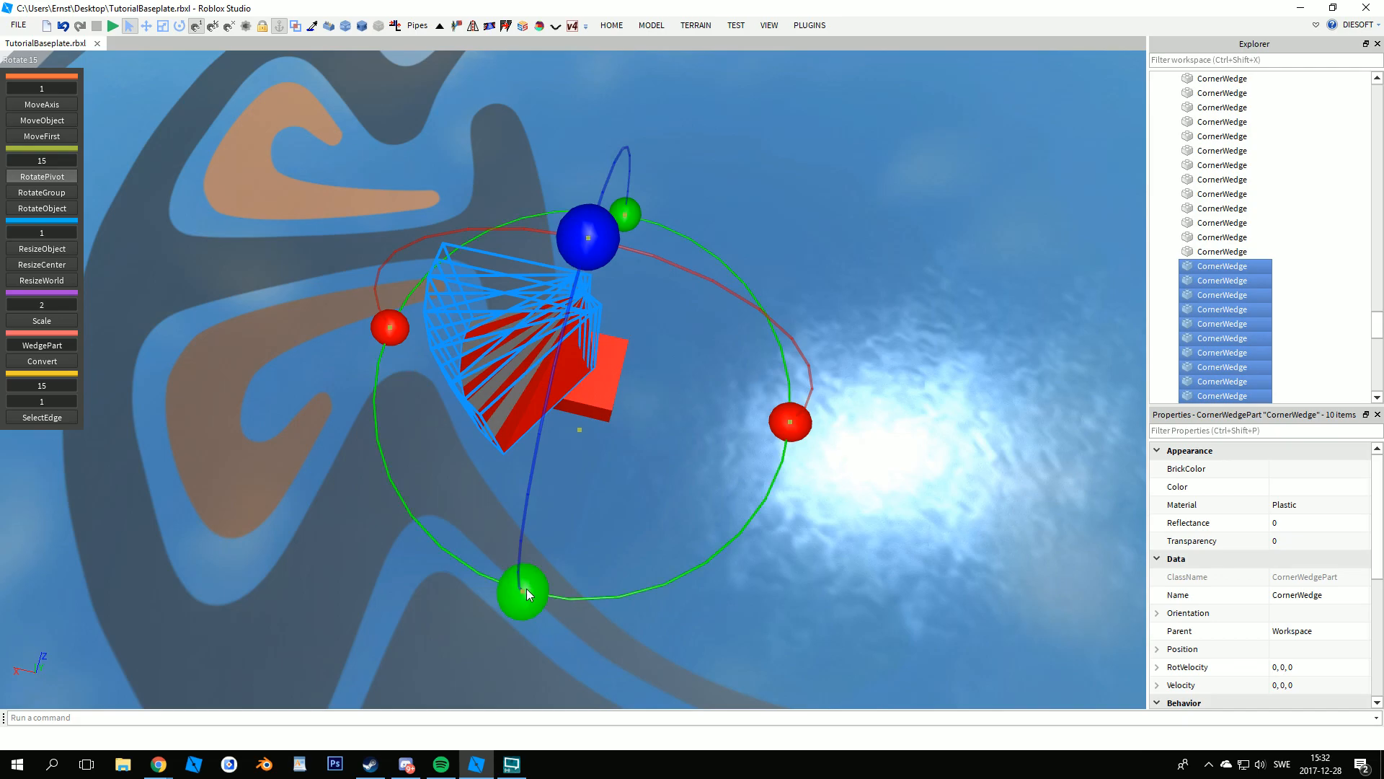
- Rotate copies of the five-pair fan around the apex to close the full circle of the off-centre cone
drag(527, 591, 842, 347)
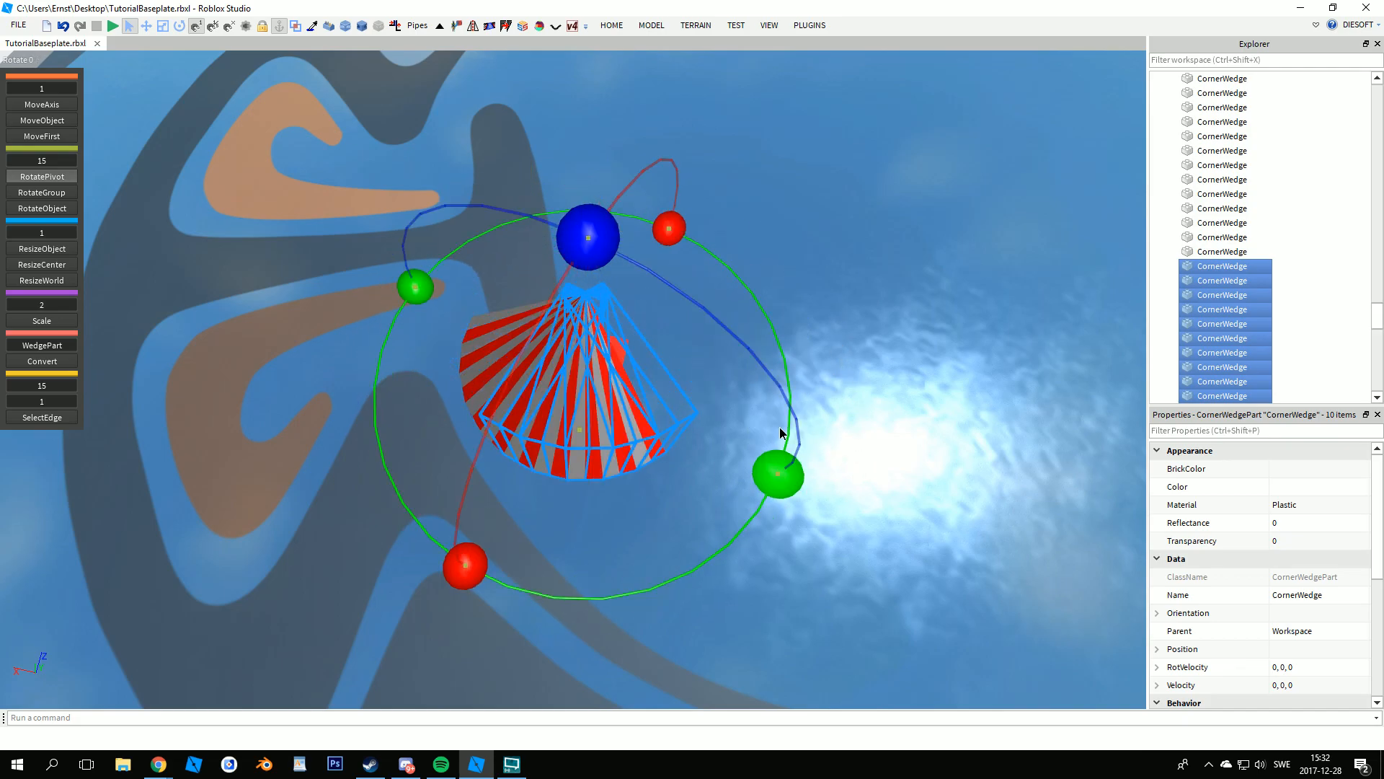
drag(781, 450, 592, 223)
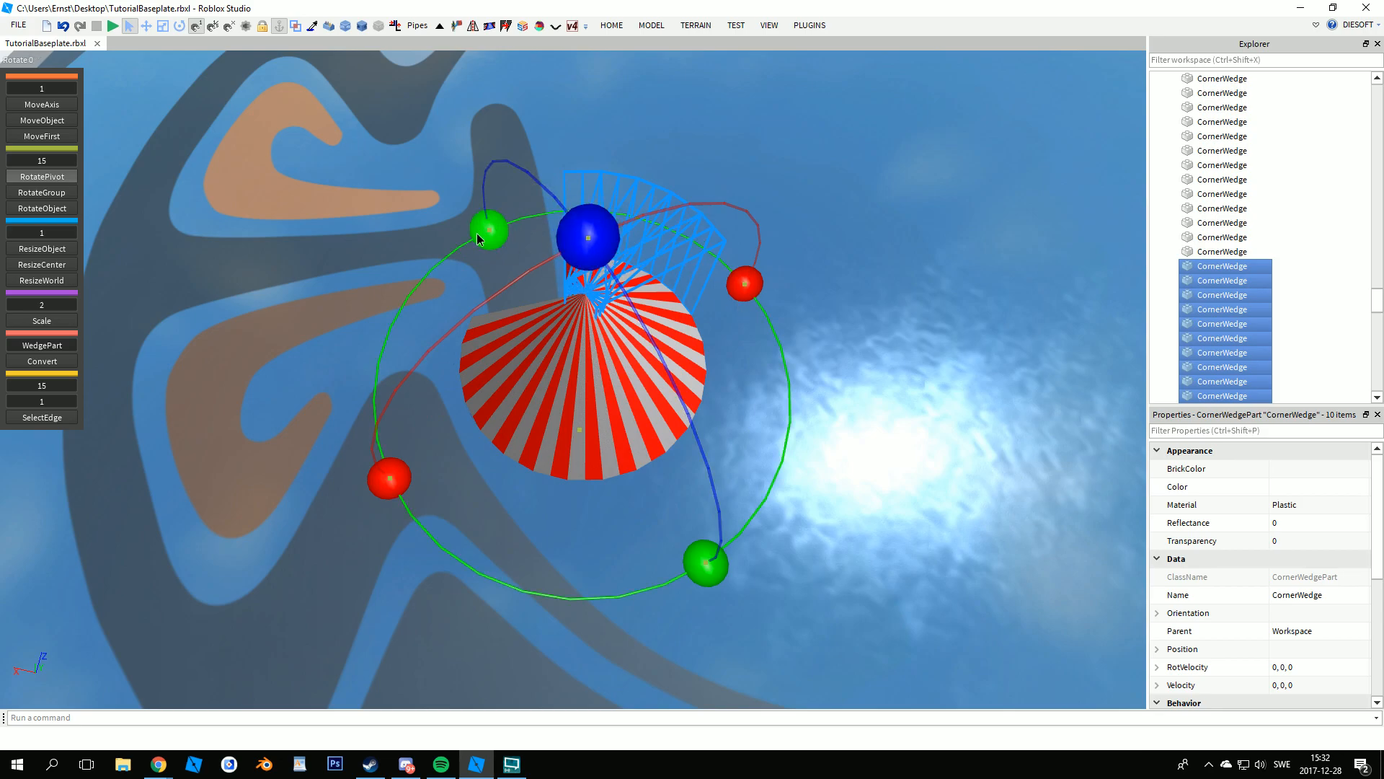
click(366, 267)
right_drag(366, 266, 366, 267)
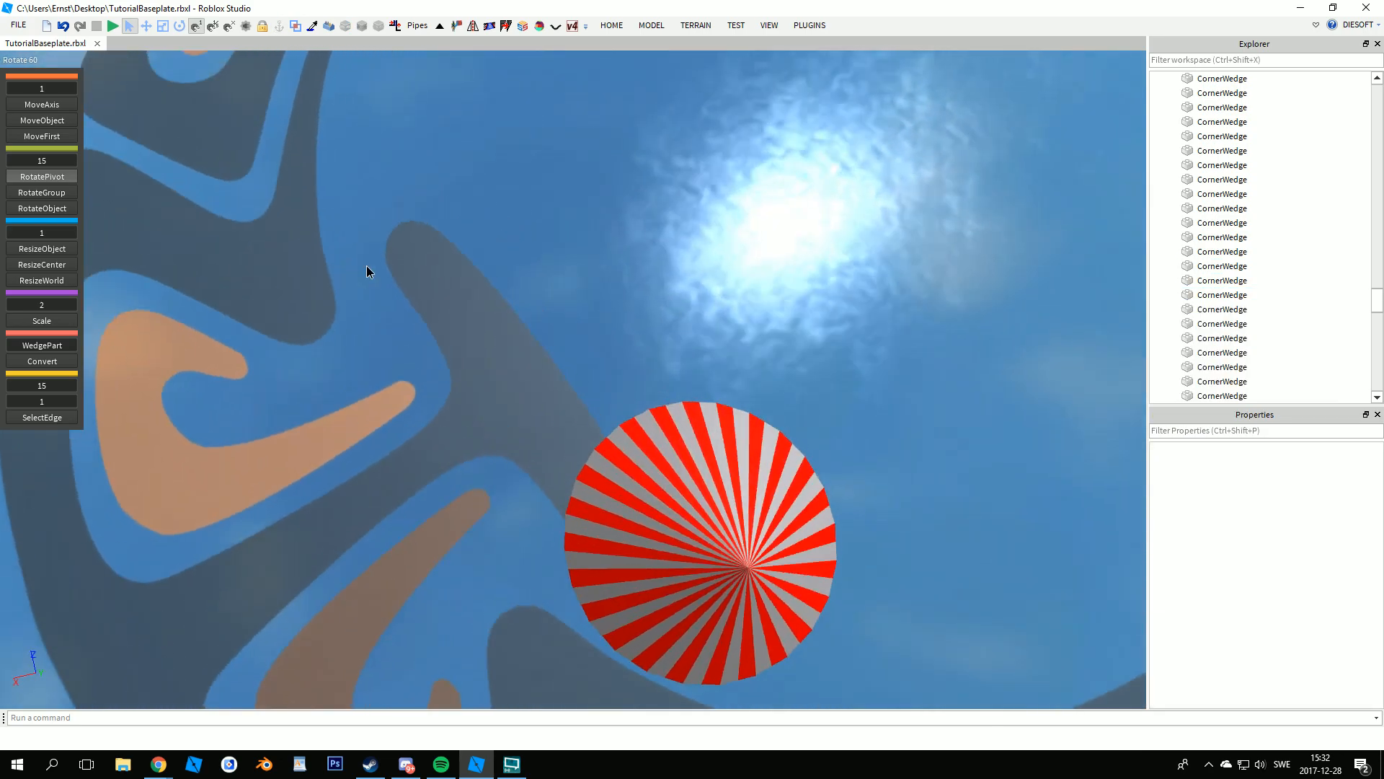
- Examine the striped off-centre cone's outline and the way its slices meet at the apex
key(d)
key(w)
right_drag(963, 351, 962, 350)
key(w)
key(s)
key(w)
key(q)
key(e)
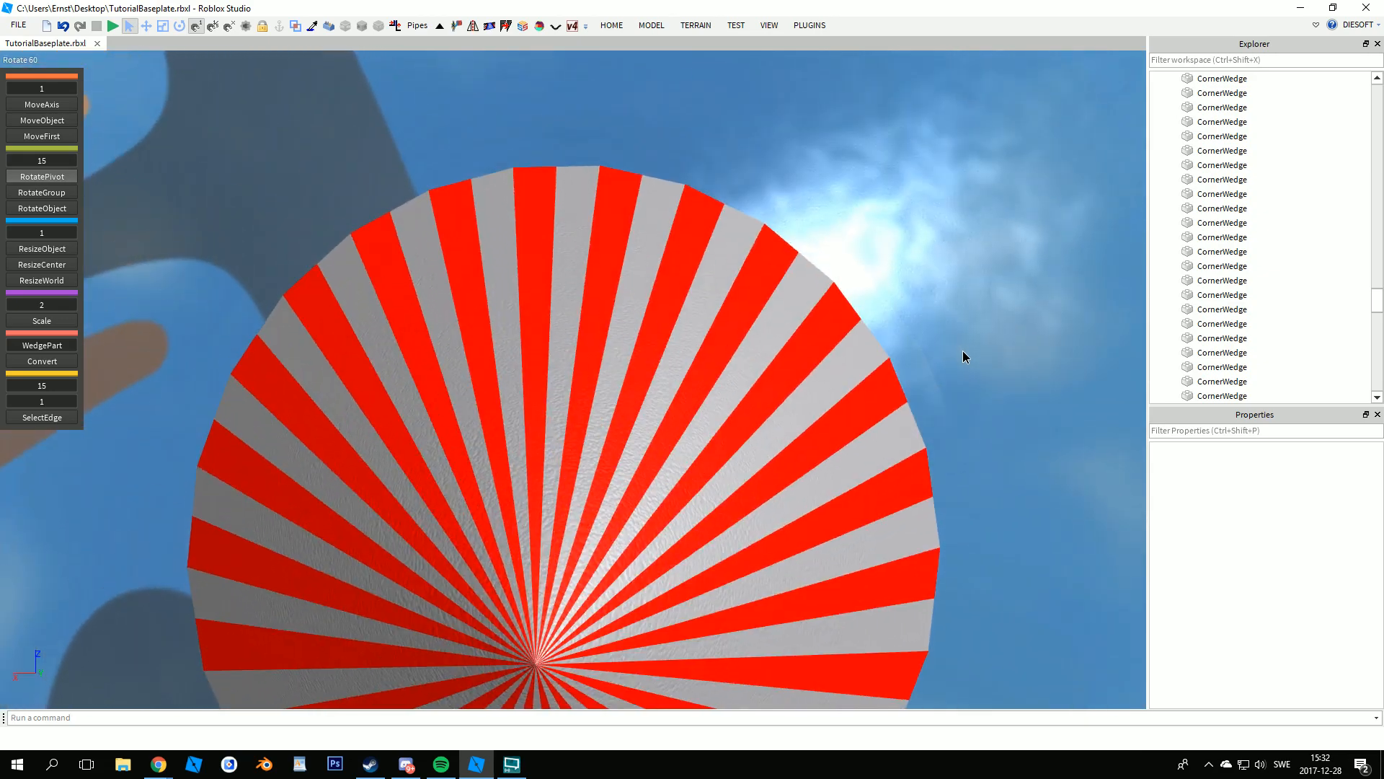
key(q)
key(a)
key(d)
right_drag(963, 351, 962, 350)
key(a)
key(w)
key(q)
key(s)
key(s)
key(e)
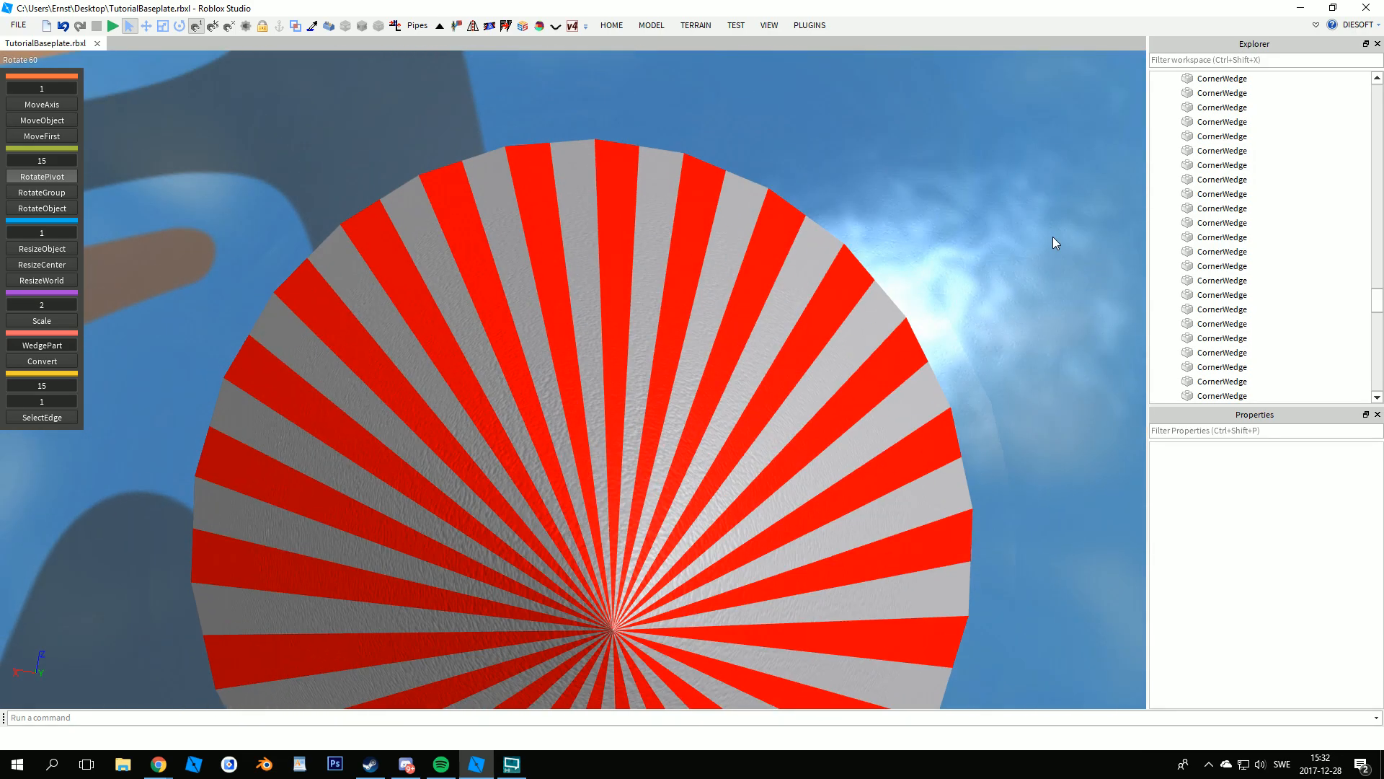
key(q)
key(q)
- Delete the whole striped cone from the blue baseplate
right_drag(1052, 236, 1053, 237)
key(q)
key(s)
drag(473, 365, 641, 452)
key(Delete)
- Look over the example tile holding the grey box with rounded red edges
key(w)
key(e)
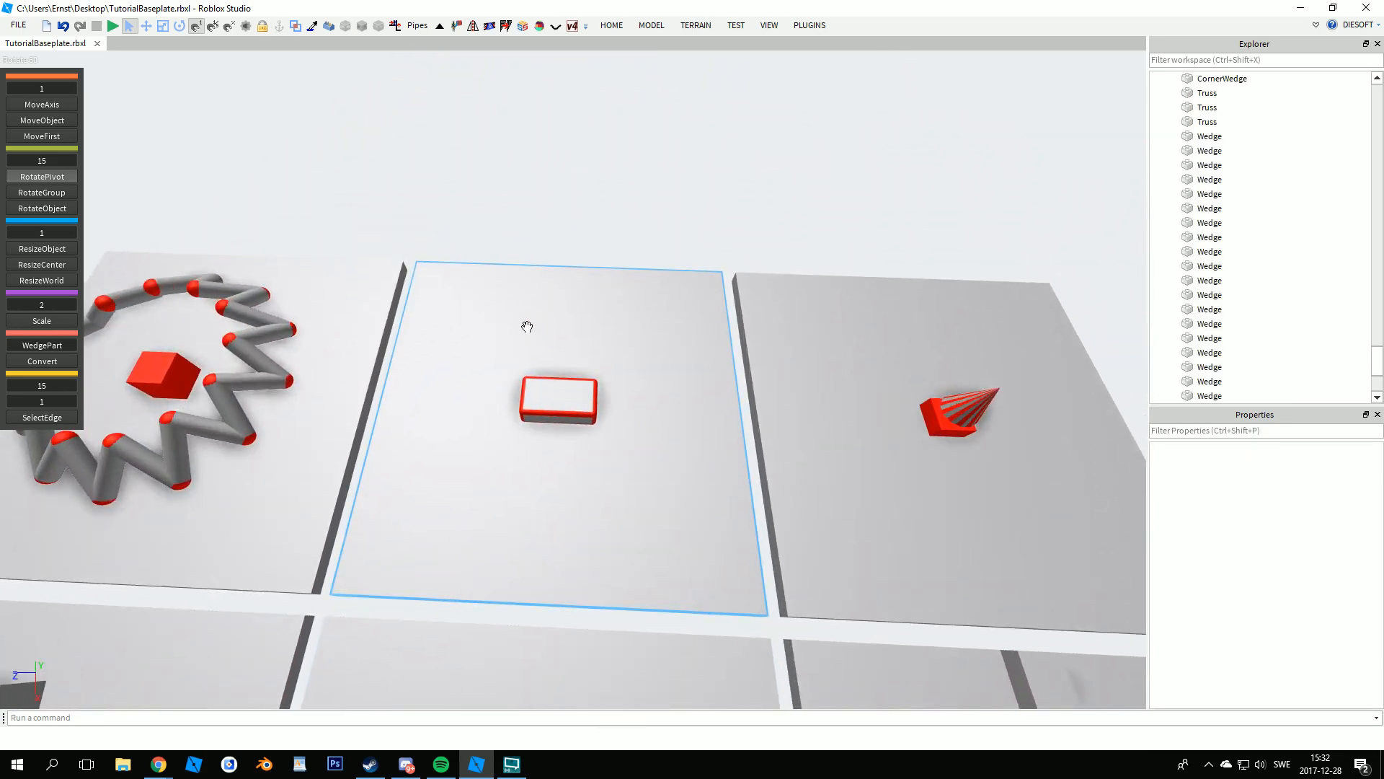
key(w)
right_drag(949, 496, 949, 496)
key(w)
key(e)
right_drag(713, 454, 714, 454)
- Bring a copy of the grey block from the parts board onto the blue baseplate
click(475, 363)
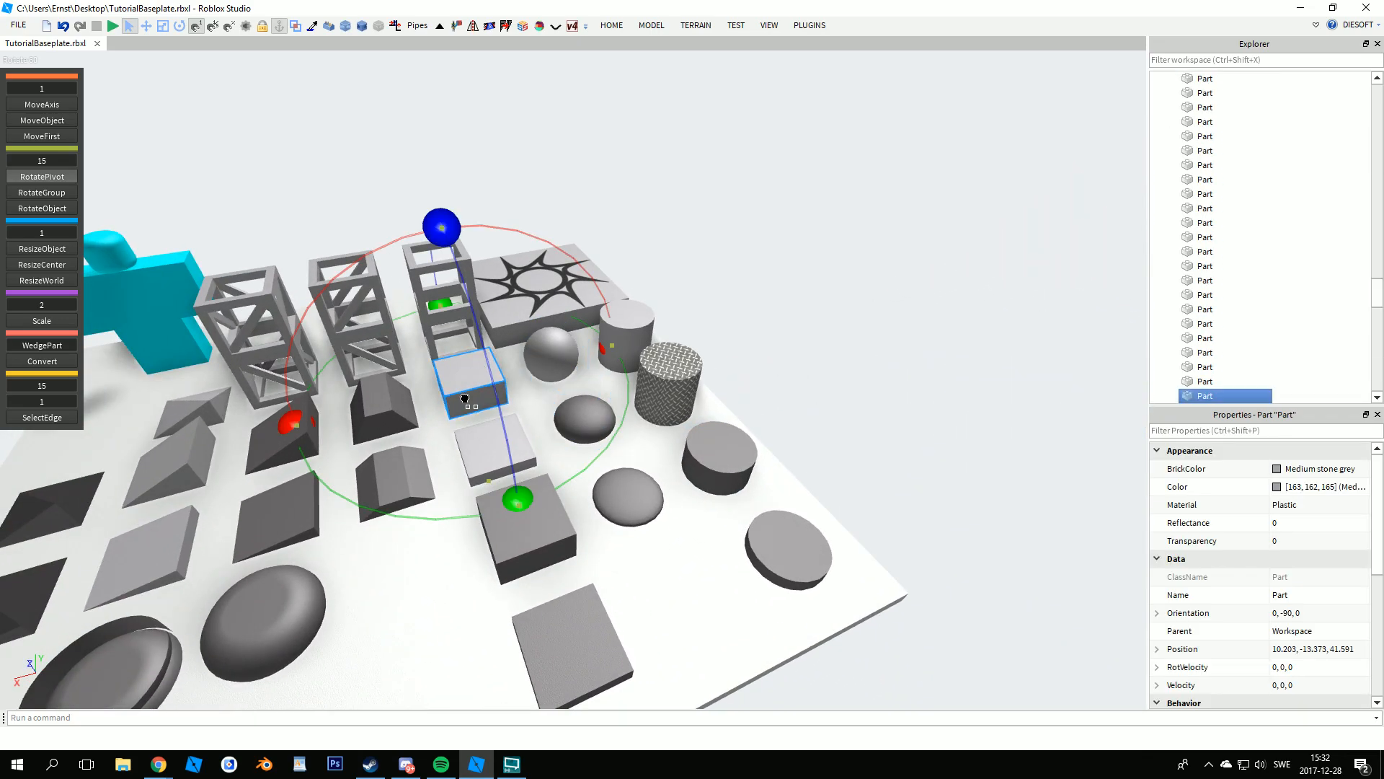
drag(471, 385, 469, 525)
key(w)
right_drag(470, 526, 469, 526)
drag(469, 526, 469, 525)
right_drag(469, 526, 470, 525)
drag(469, 525, 430, 457)
drag(532, 491, 607, 508)
scroll(1341, 646, down, 5)
right_drag(712, 512, 712, 512)
key(d)
key(y)
drag(579, 278, 579, 278)
- Bring a copy of the grey ball from the parts board onto the blue baseplate
click(678, 466)
right_drag(678, 467, 678, 466)
key(w)
key(e)
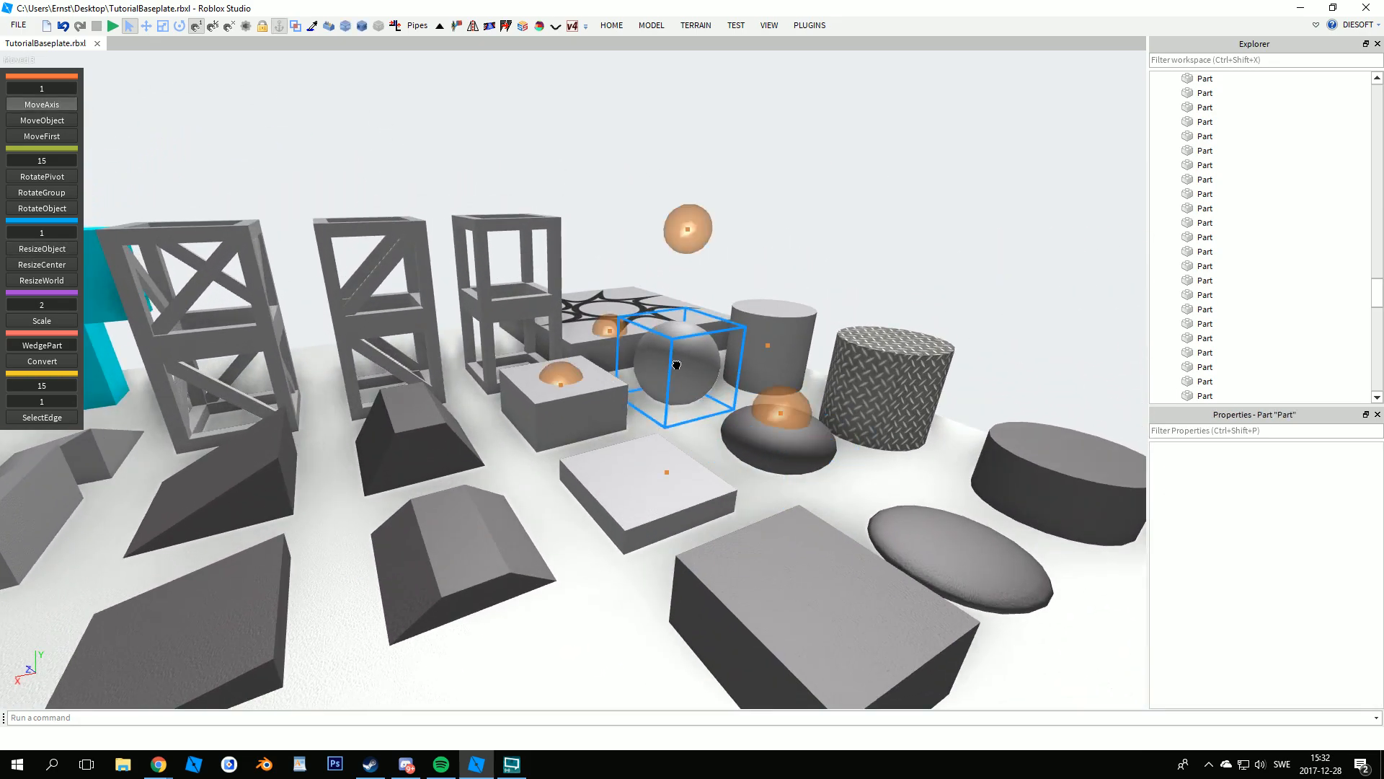
click(696, 346)
key(d)
drag(455, 309, 872, 369)
key(d)
key(a)
right_drag(872, 369, 873, 369)
key(a)
right_drag(535, 393, 534, 392)
key(d)
key(e)
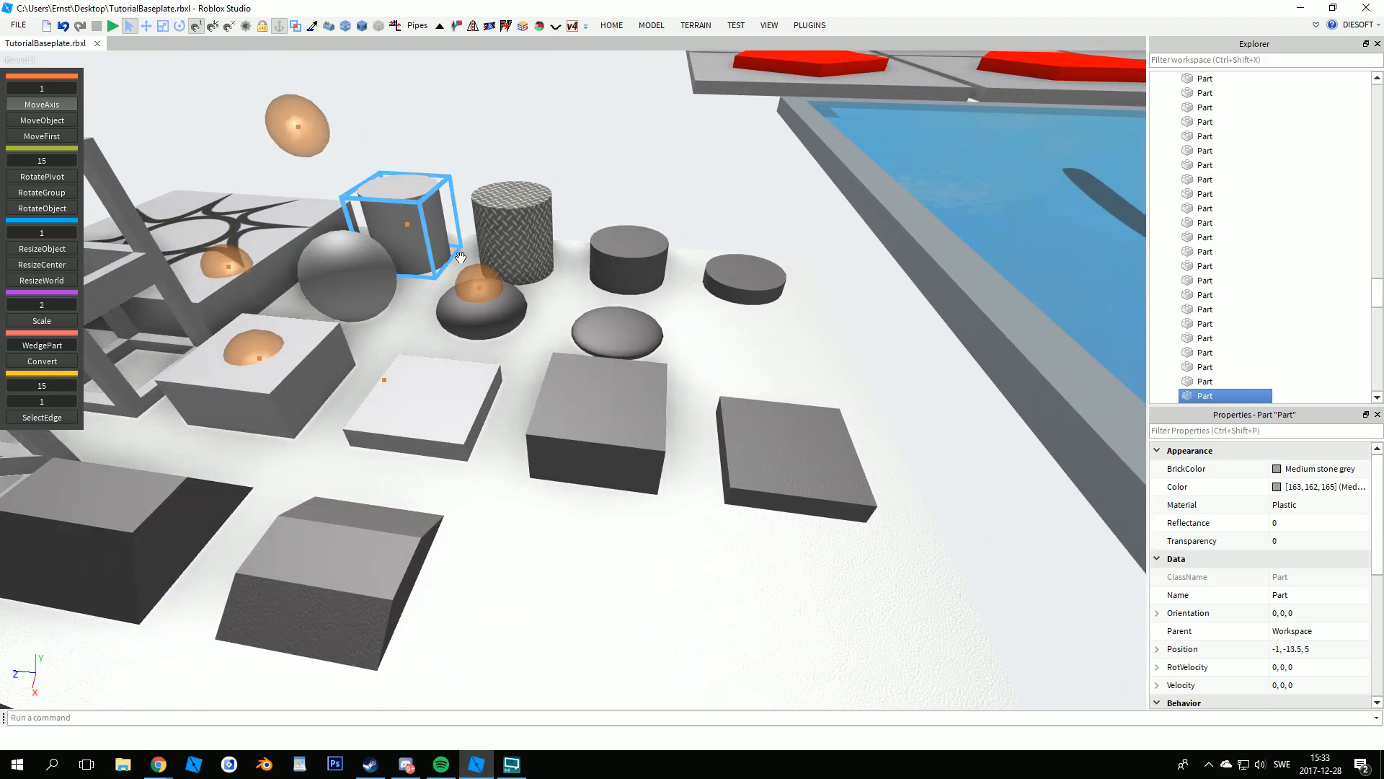
key(d)
right_drag(650, 309, 583, 307)
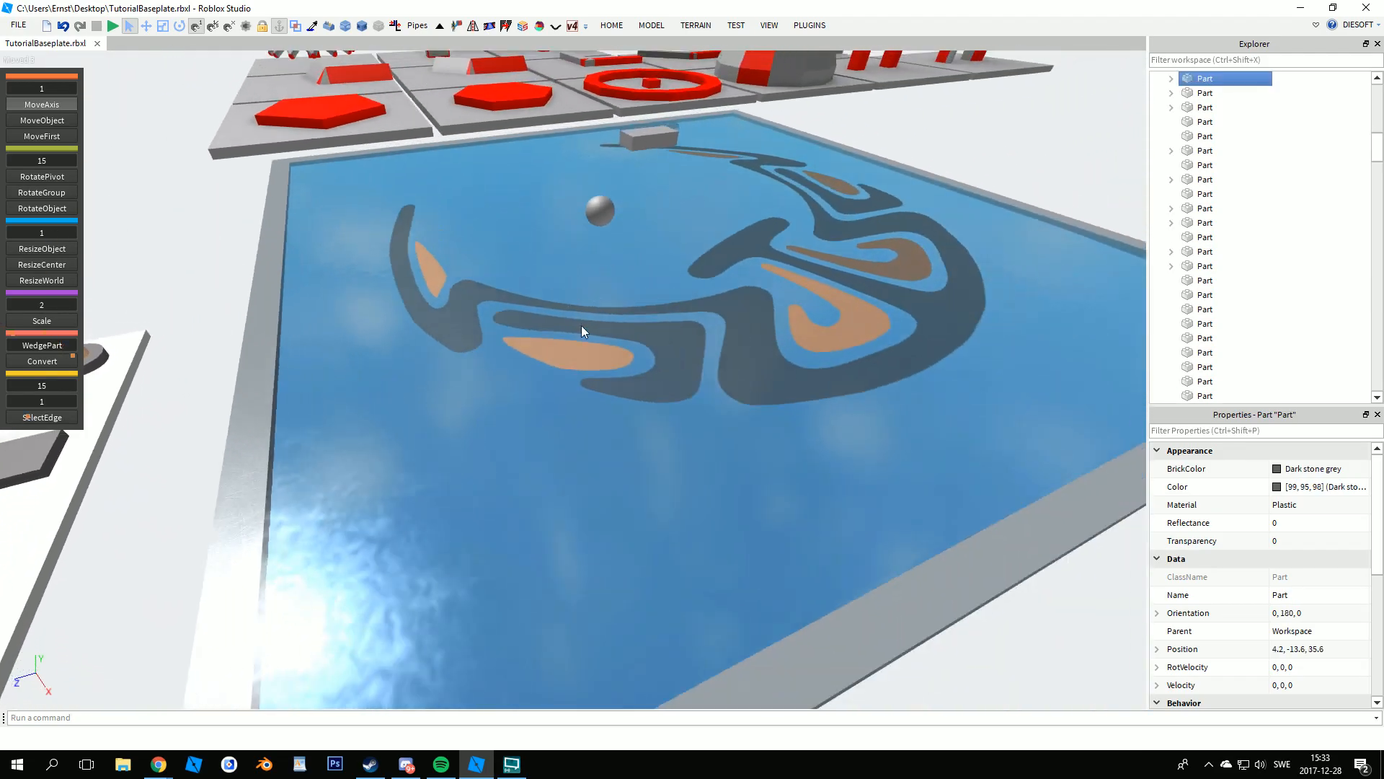
- Duplicate the block on the blue baseplate and show the copy's Part properties
key(w)
click(583, 318)
click(621, 305)
scroll(1337, 685, down, 2)
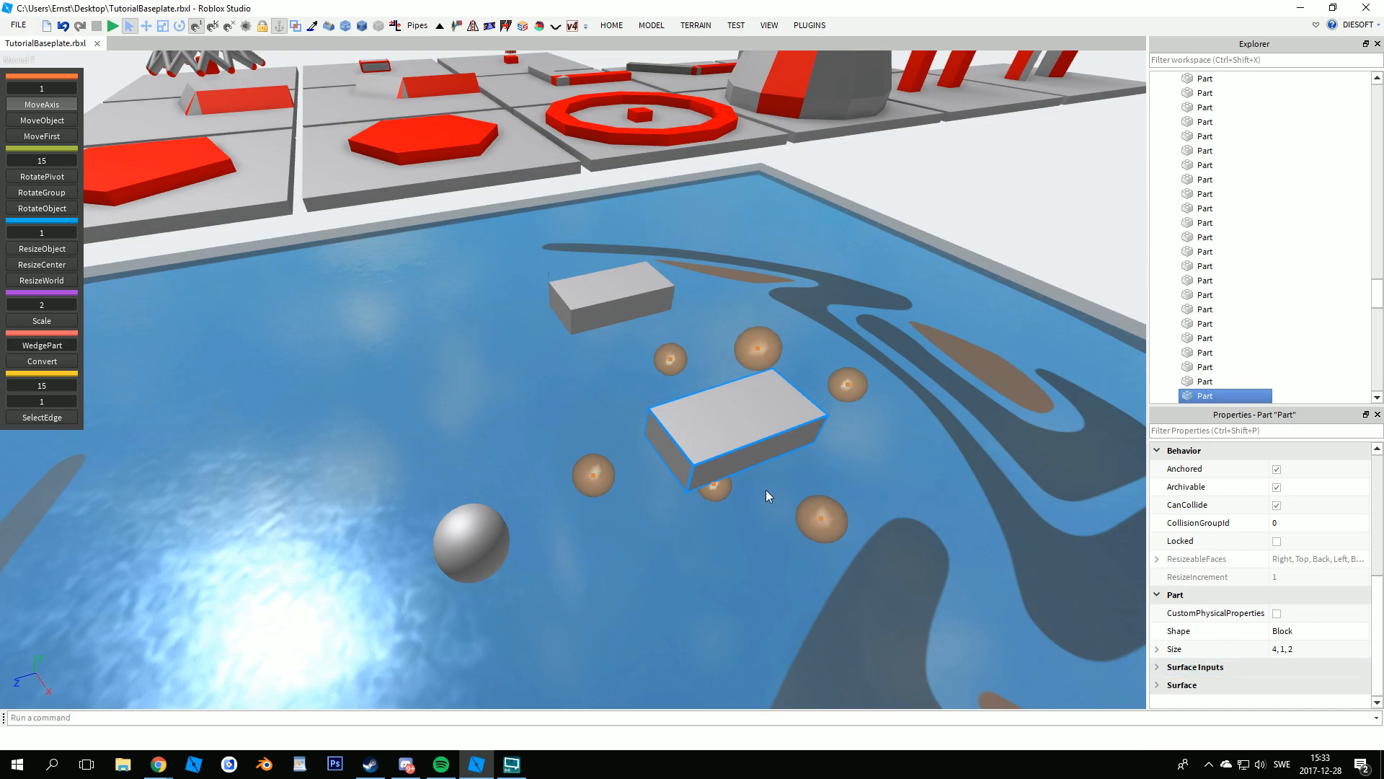
- Inspect the Shape property of the cylinder on the parts board, then return to the block copy
right_drag(765, 490, 716, 471)
key(w)
right_drag(591, 418, 633, 405)
key(w)
click(556, 415)
key(w)
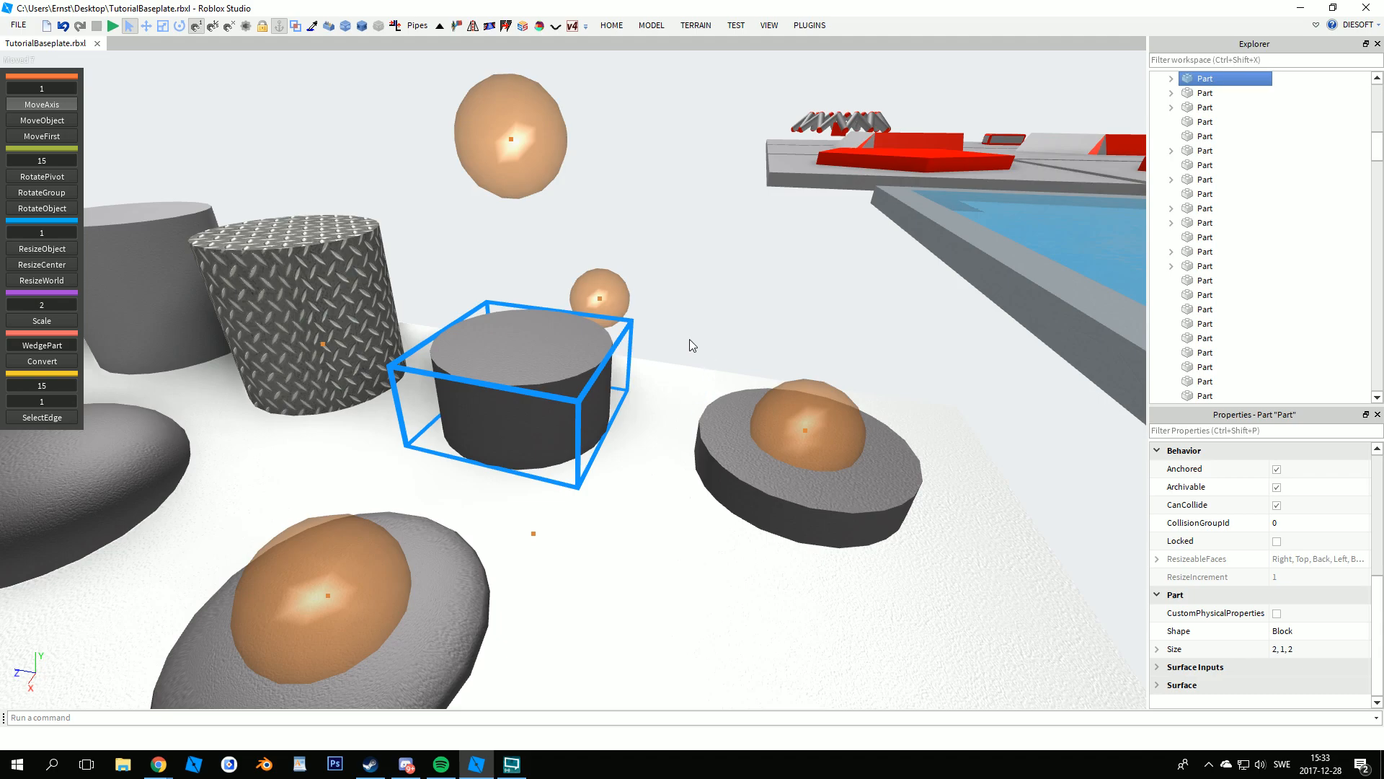
right_drag(590, 376, 604, 369)
key(w)
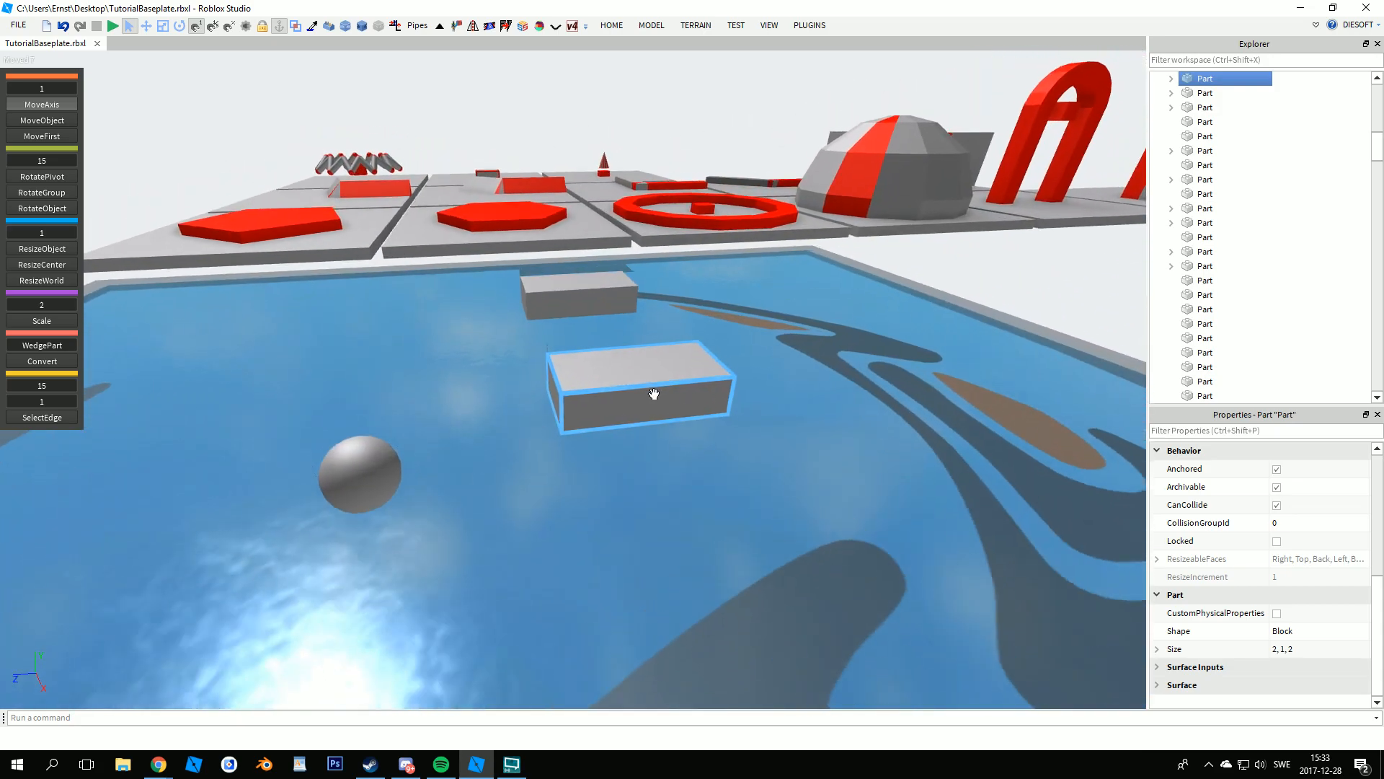
- Change the Shape of the selected block copy to Cylinder
click(655, 395)
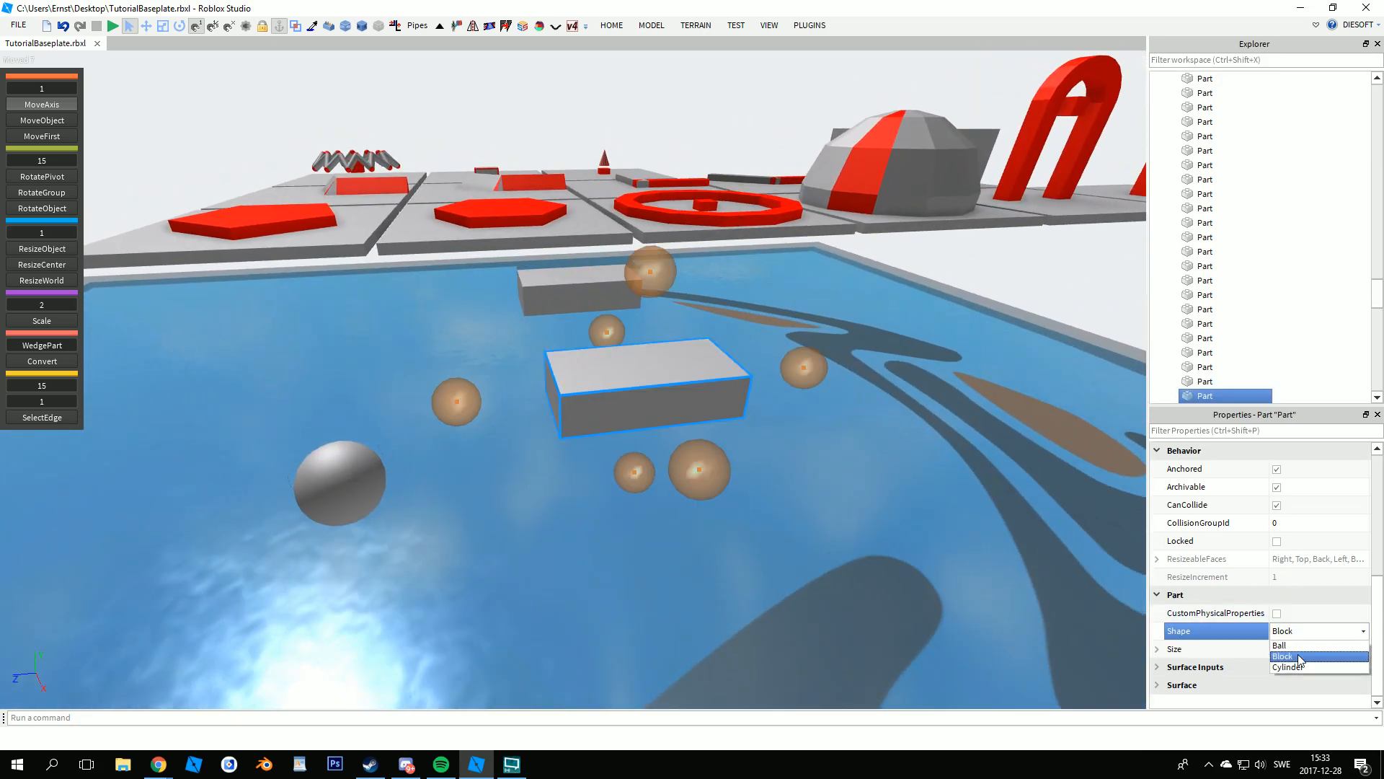
click(783, 550)
key(w)
key(a)
right_drag(783, 550, 673, 363)
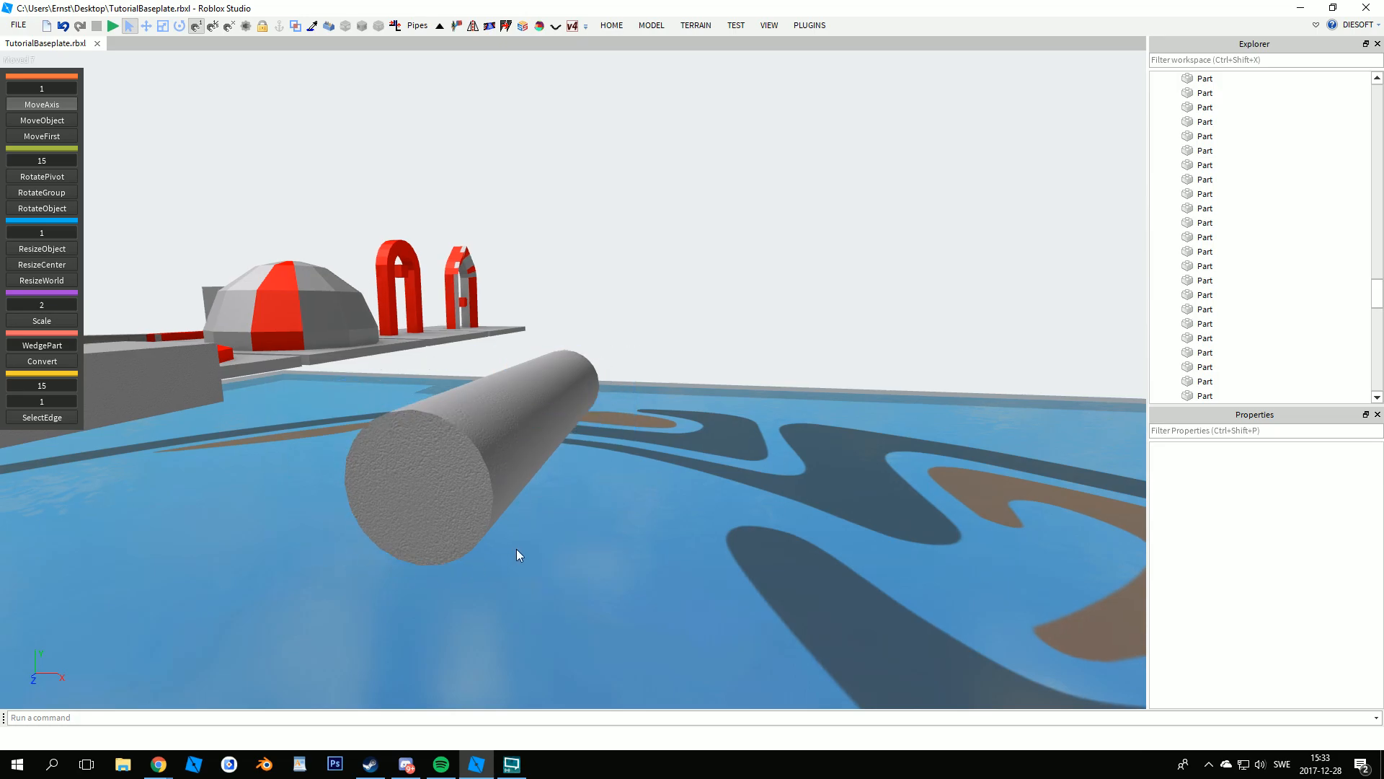
- Select the cylinder for object resizing and set the resize increment to 0.2
click(501, 383)
right_drag(500, 409, 499, 418)
key(s)
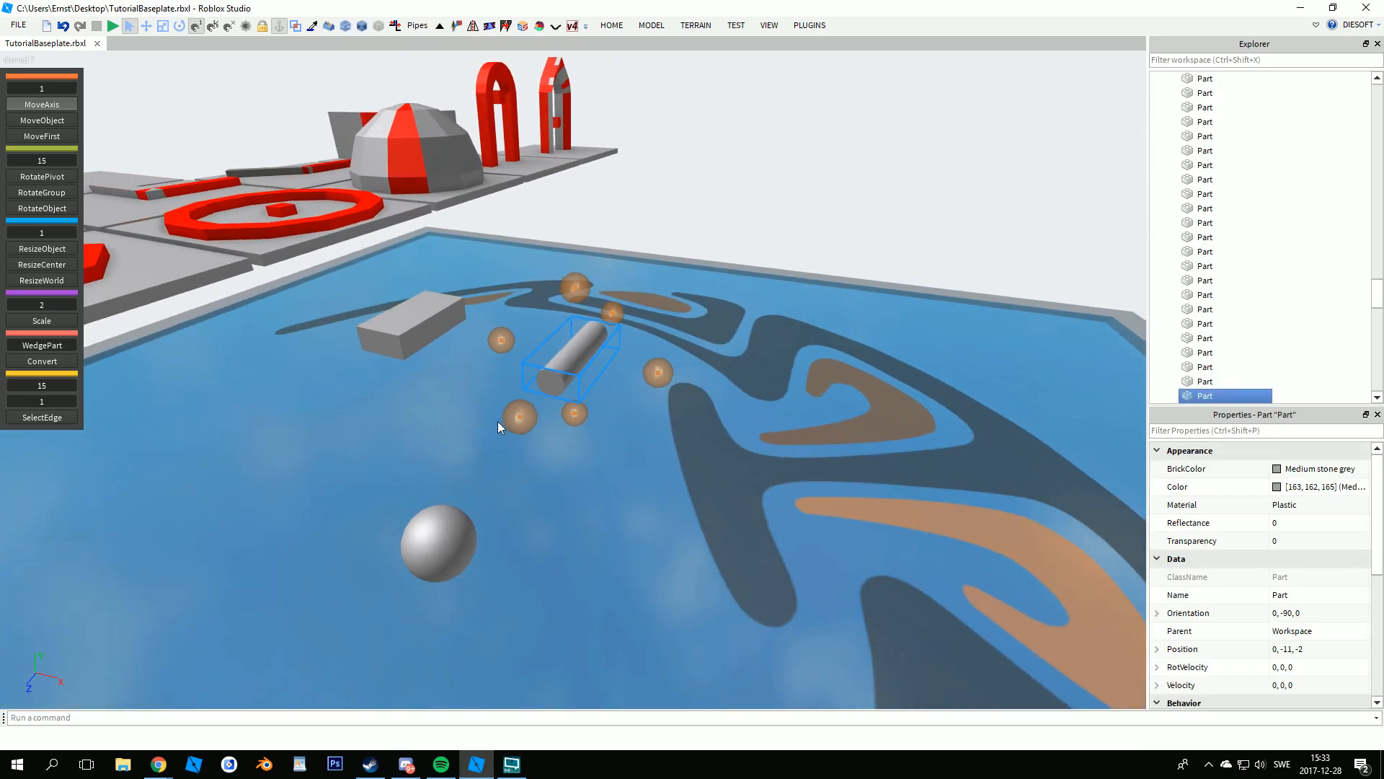
key(d)
right_drag(520, 408, 500, 400)
key(j)
scroll(483, 423, up, 3)
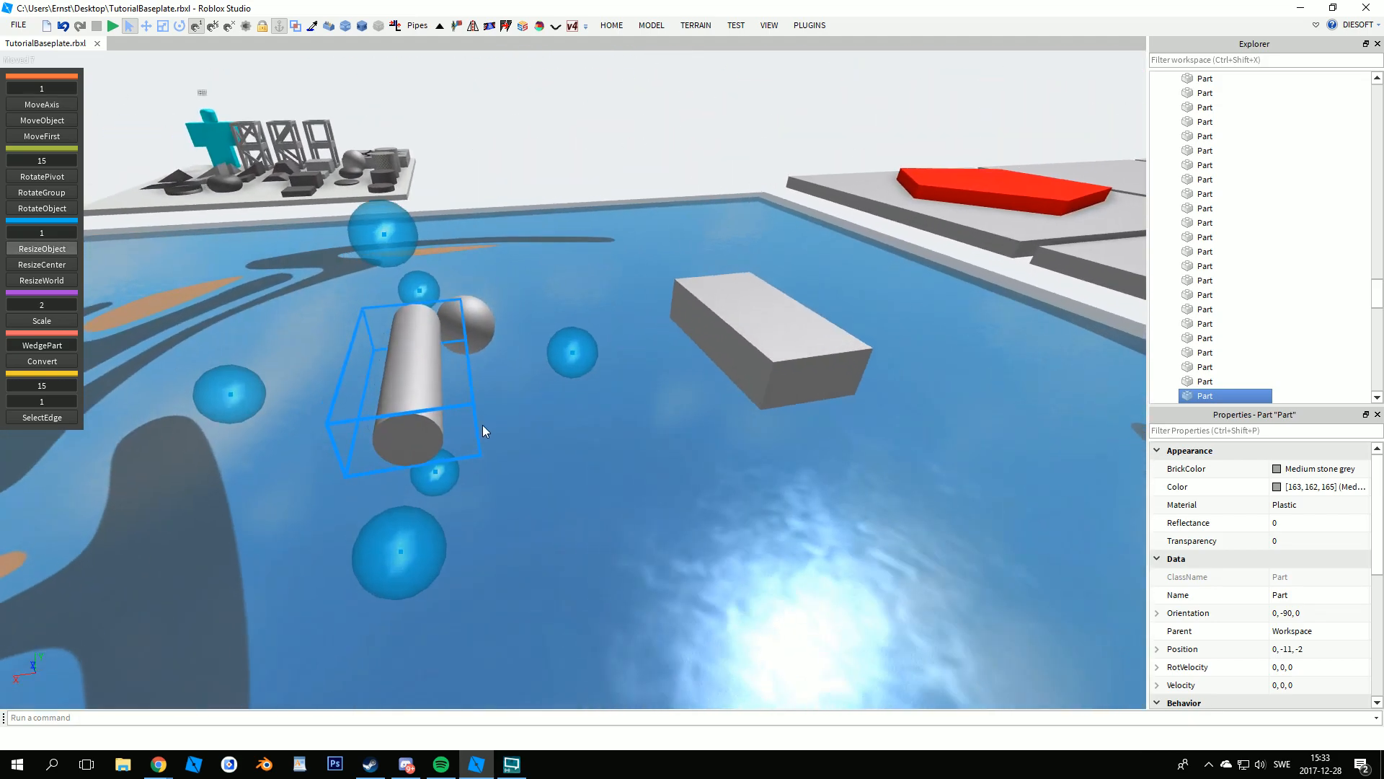
key(w)
key(d)
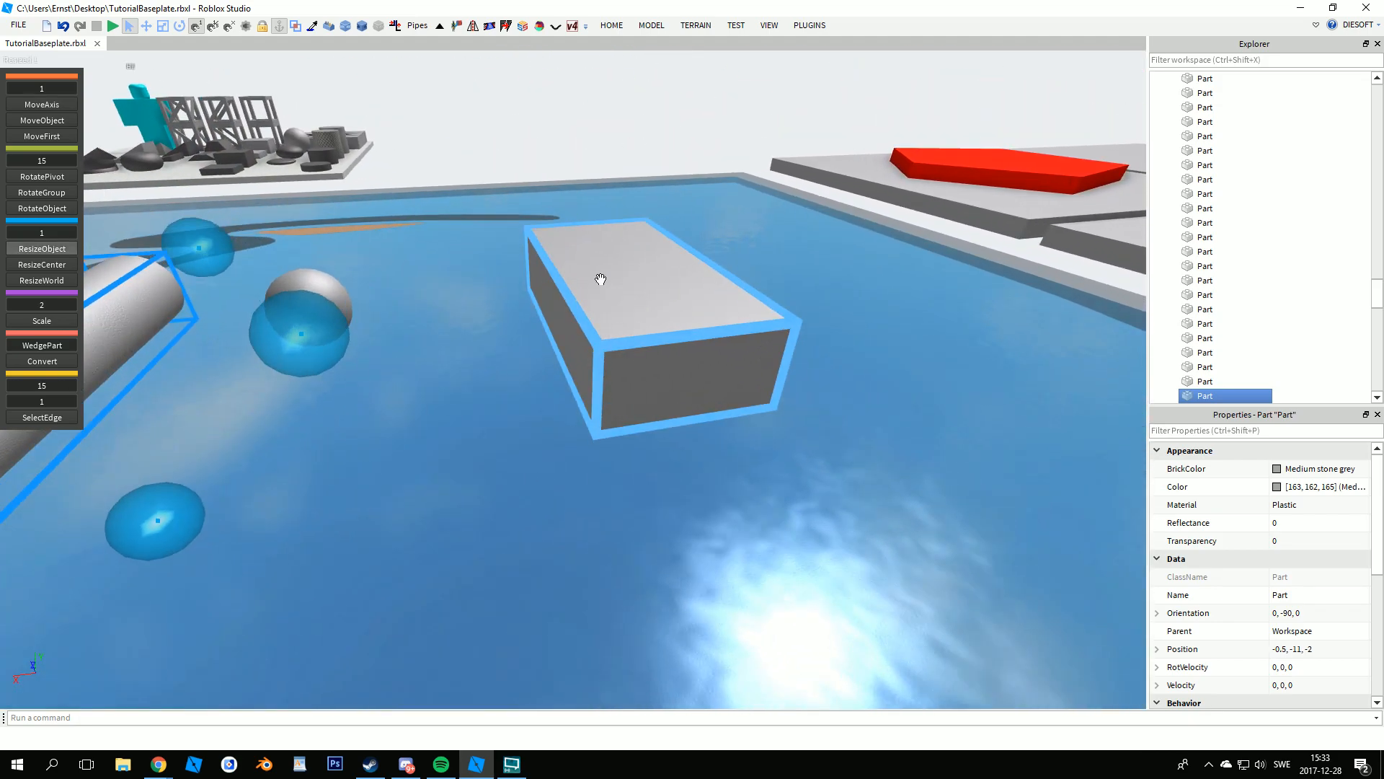
key(a)
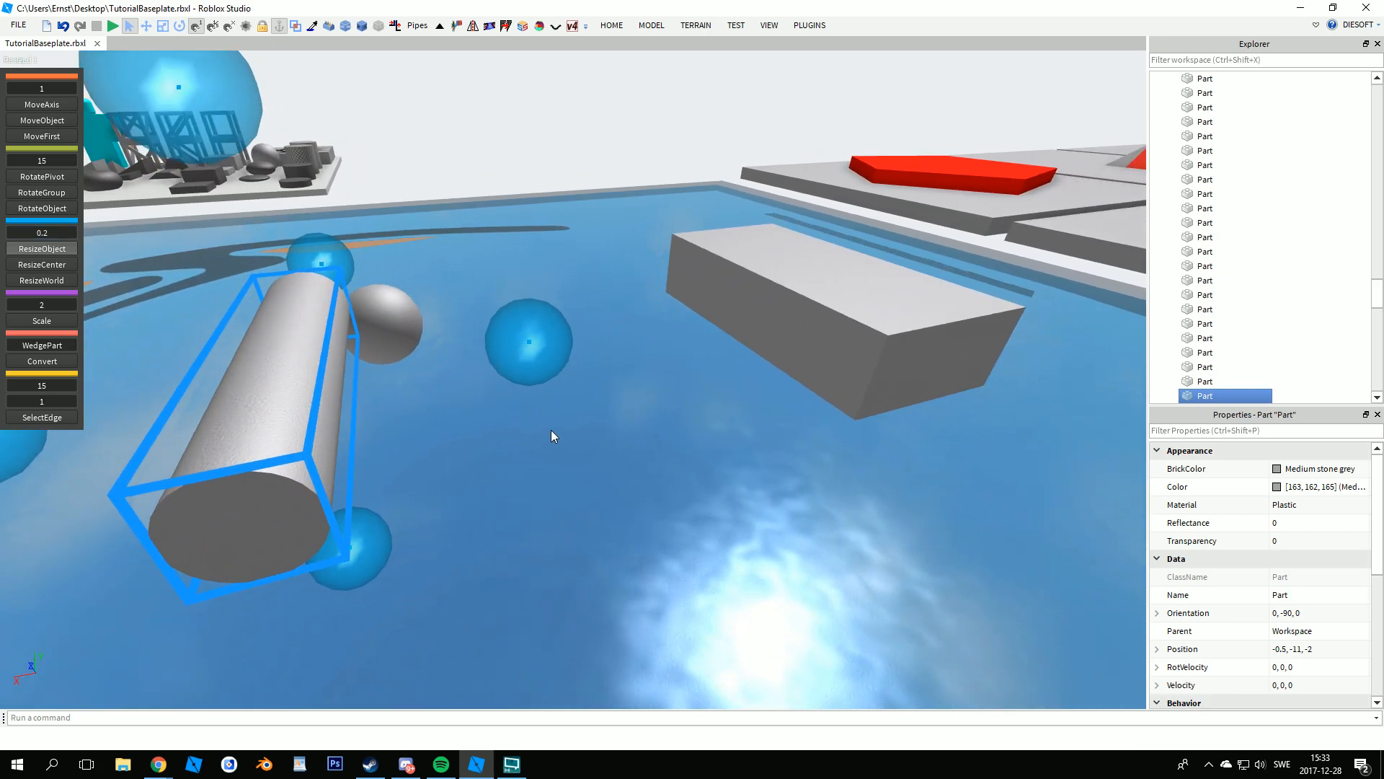
- Set the move increment to 0.2 and move the cylinder against the block's long side
key(u)
key(u)
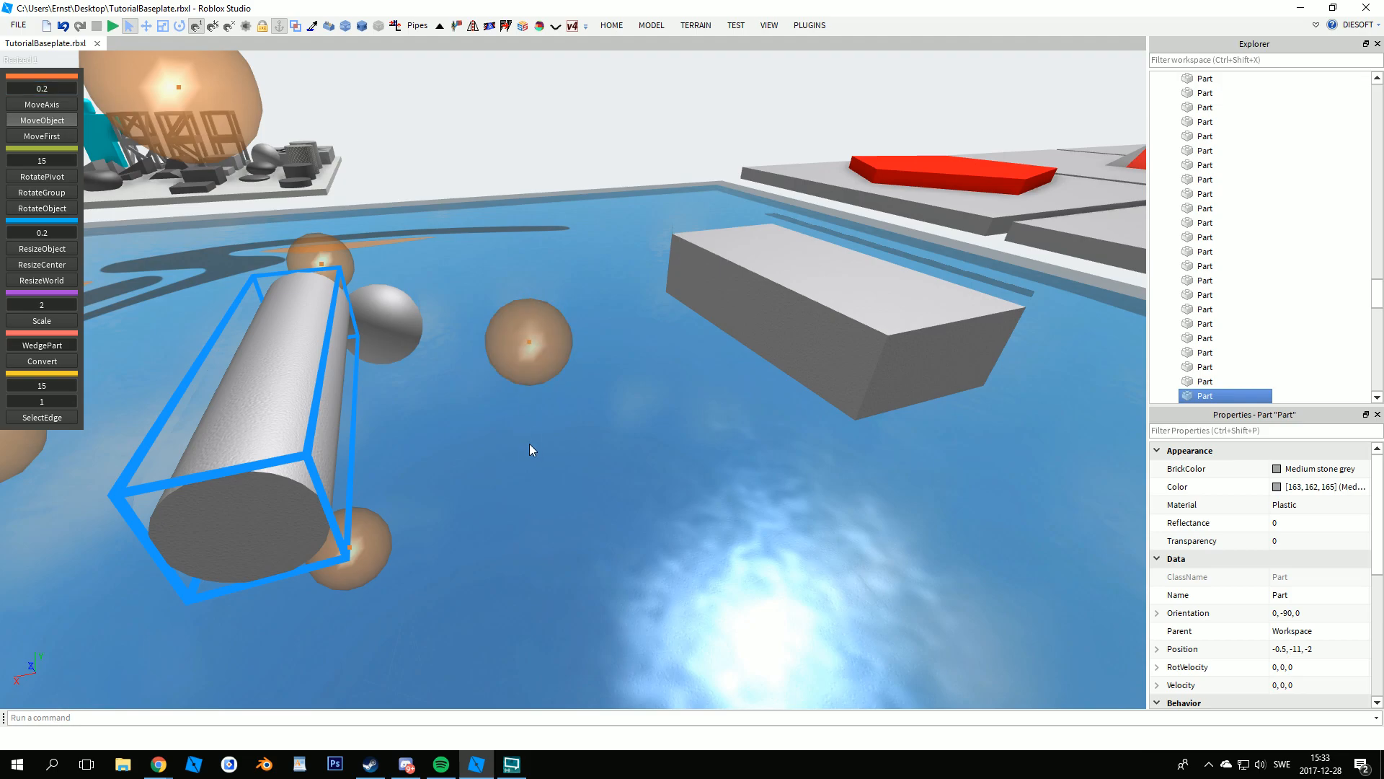
scroll(529, 443, up, 2)
drag(498, 451, 834, 329)
- Resize the cylinder to 4, 0.2, 0.2 so it runs along the block's upper long edge
key(j)
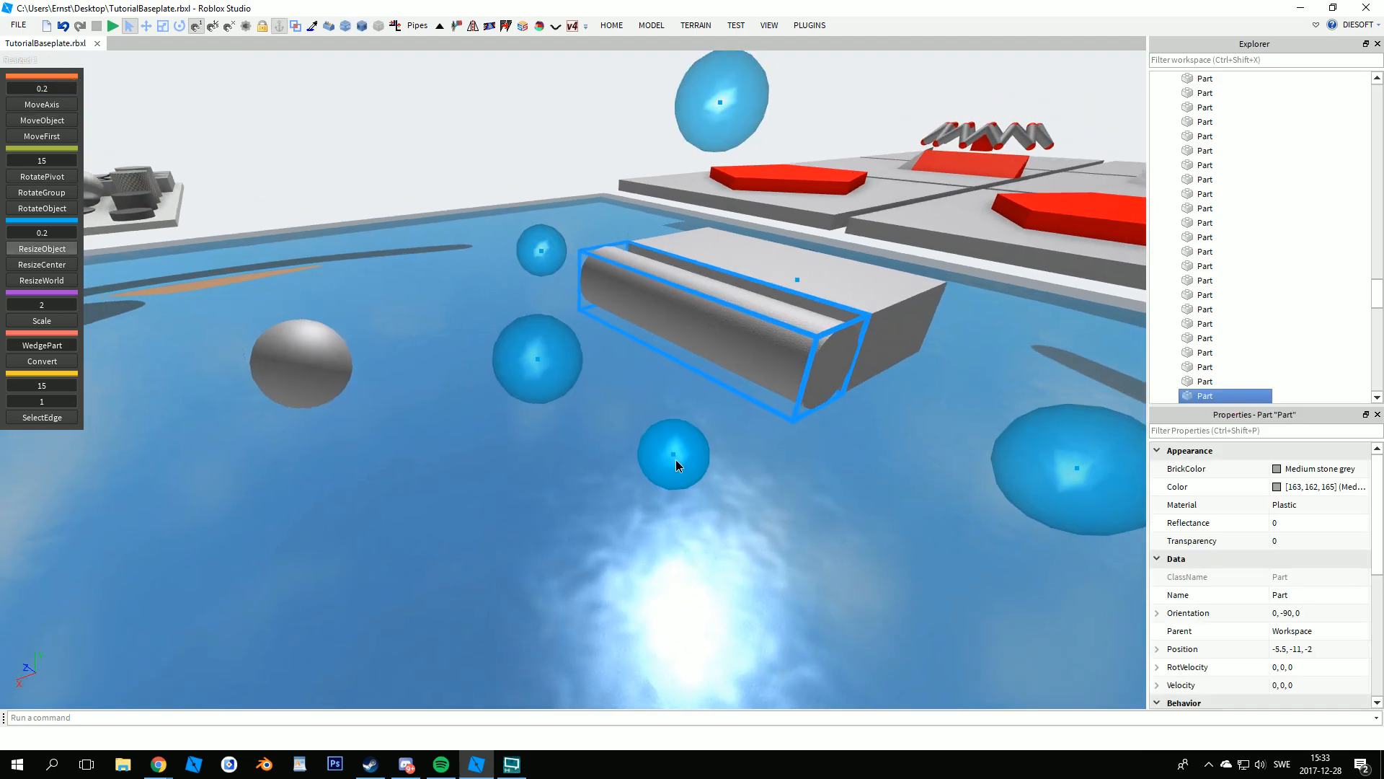
right_drag(676, 460, 624, 409)
key(q)
key(e)
drag(596, 481, 611, 439)
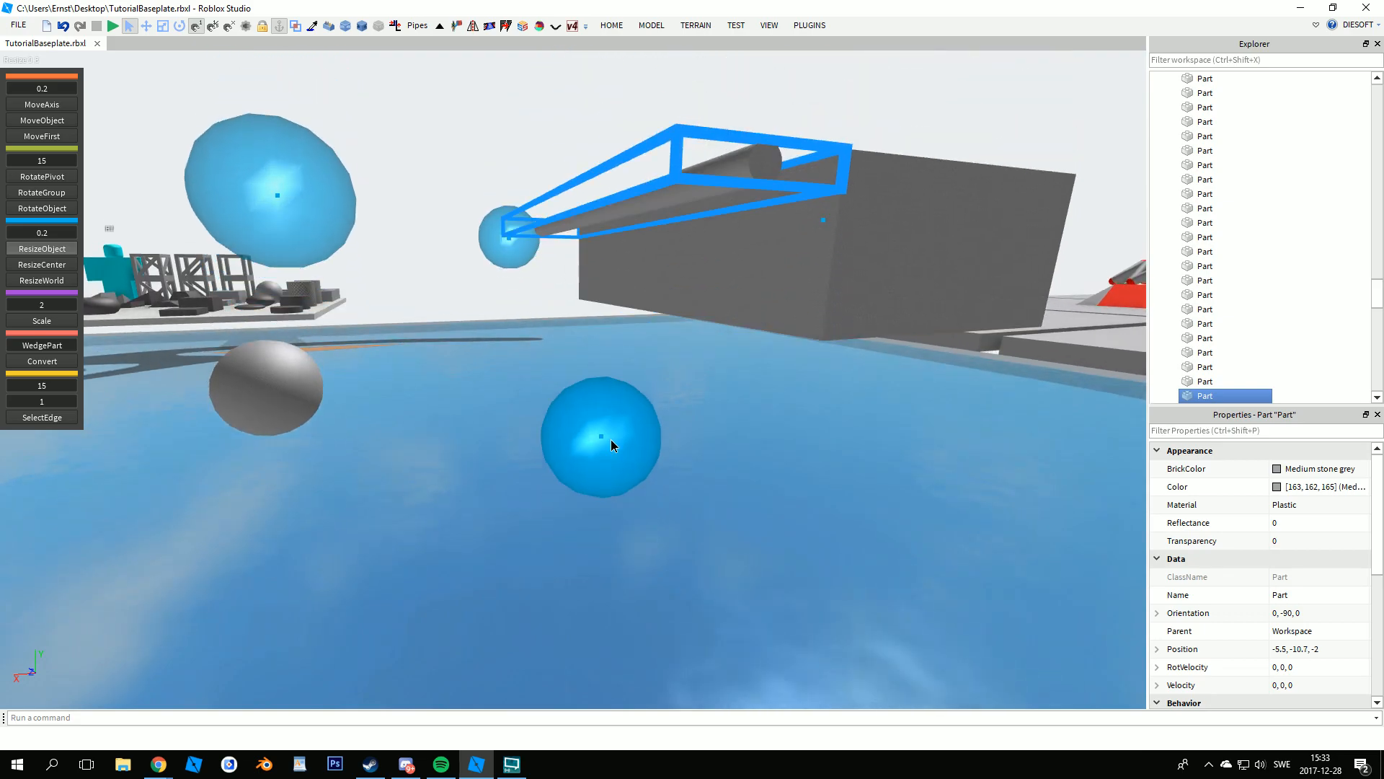
key(e)
right_drag(608, 440, 563, 476)
drag(397, 422, 463, 433)
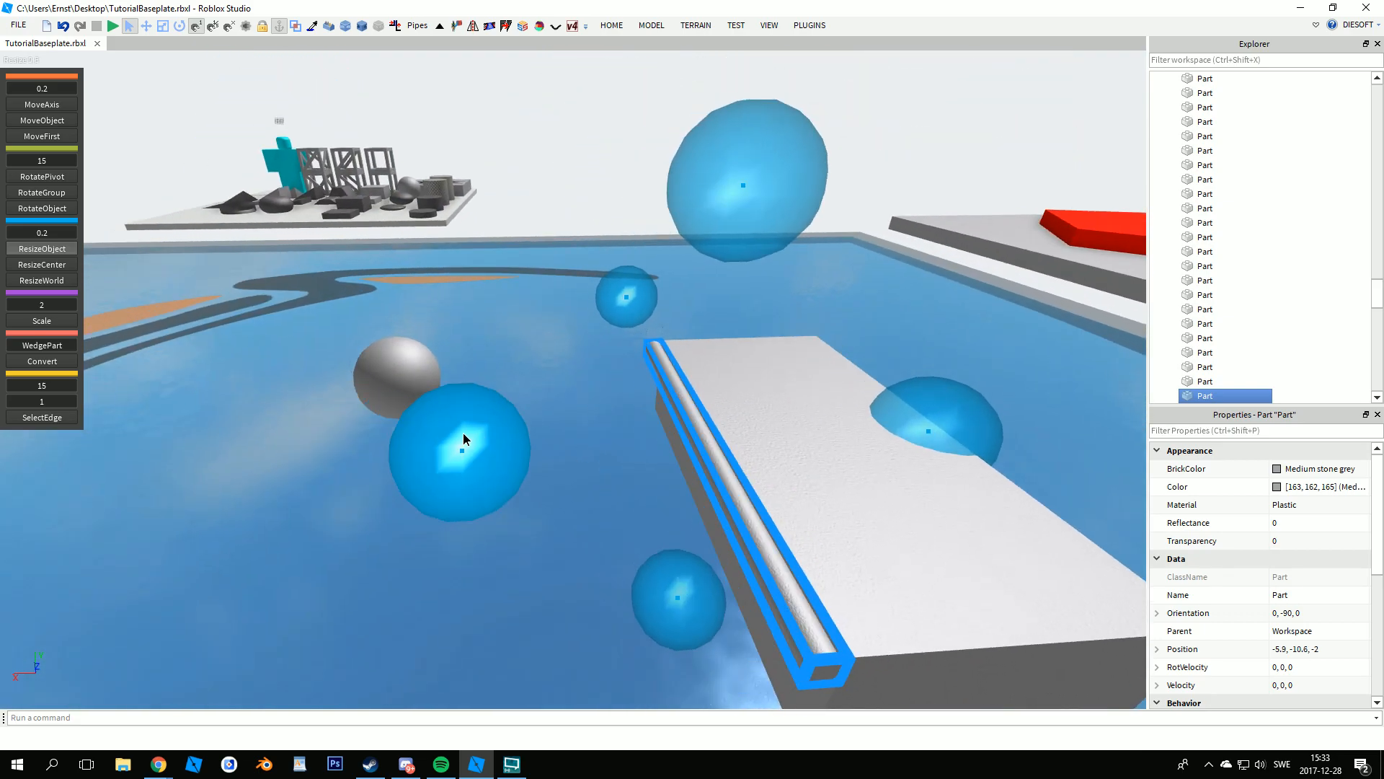
key(q)
key(d)
scroll(1349, 645, down, 2)
scroll(1350, 647, down, 3)
- Set the resize increment to 0.1 and narrow the block to 1.8 with ResizeCenter
key(a)
right_drag(425, 436, 500, 476)
key(e)
key(d)
key(a)
key(s)
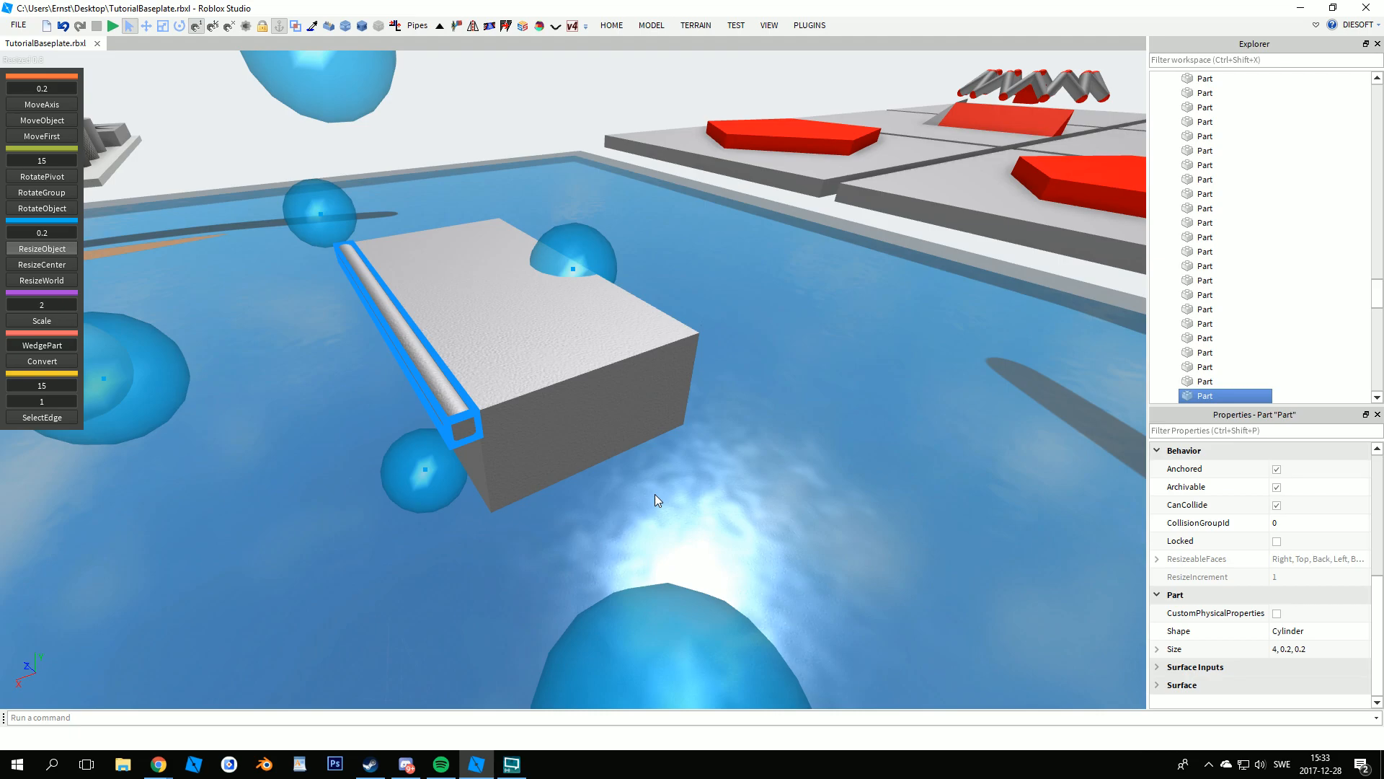
click(590, 346)
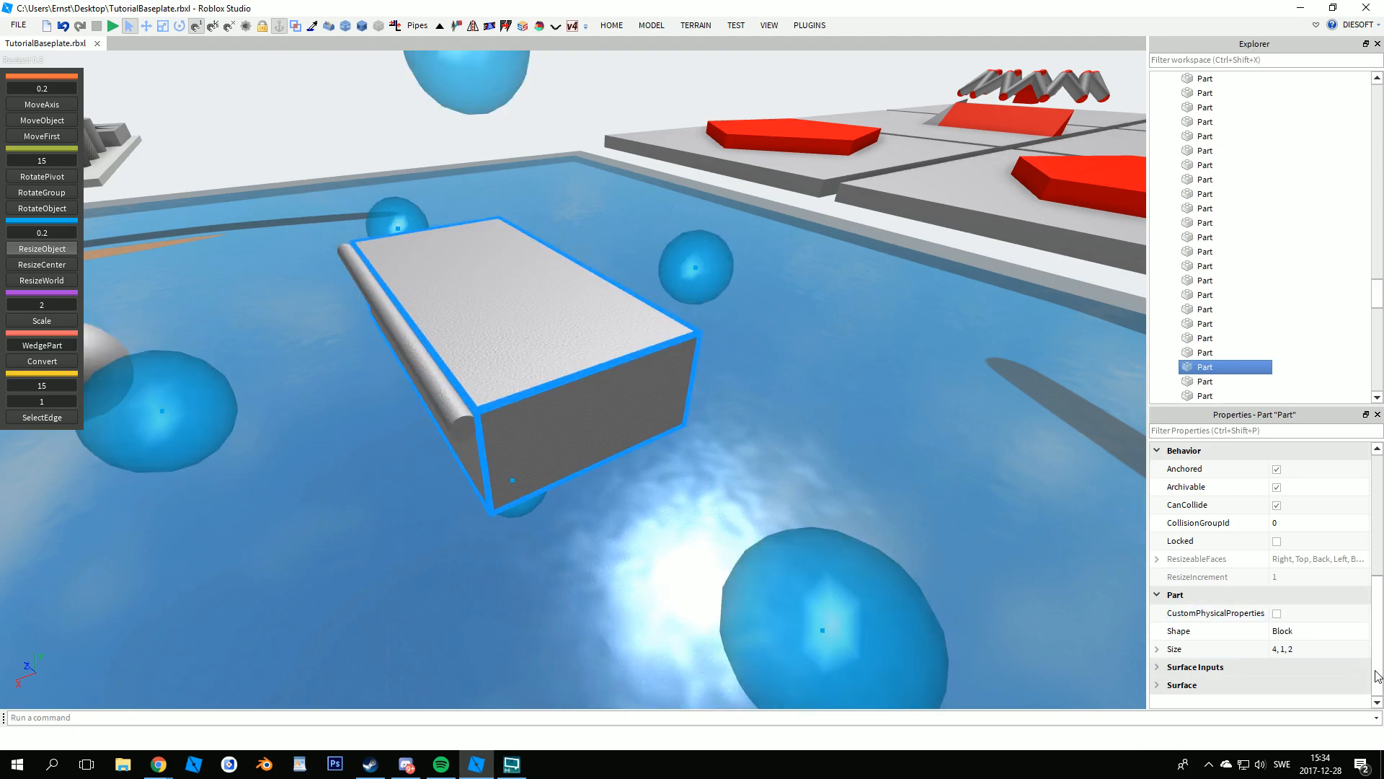
key(d)
right_drag(829, 530, 816, 472)
key(m)
key(d)
key(w)
right_drag(777, 337, 784, 334)
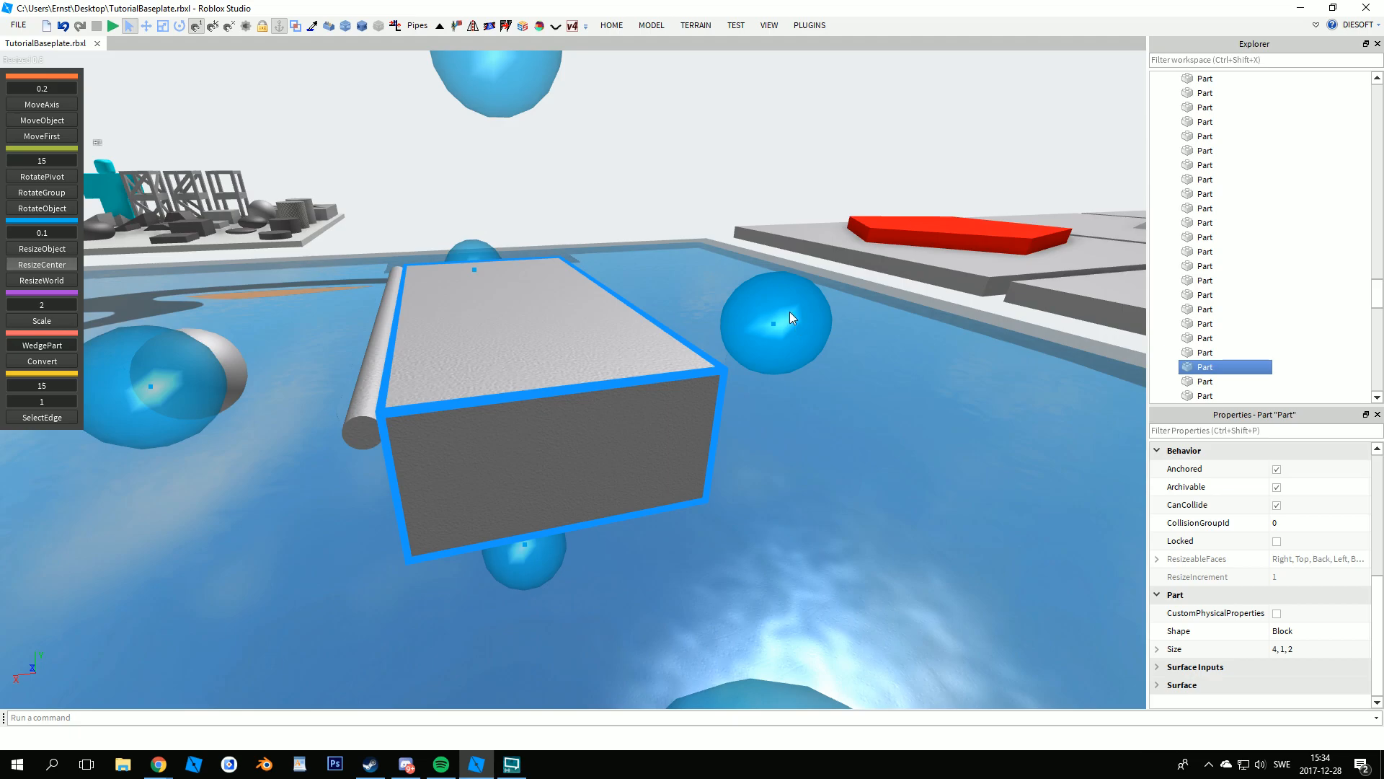
drag(790, 311, 782, 311)
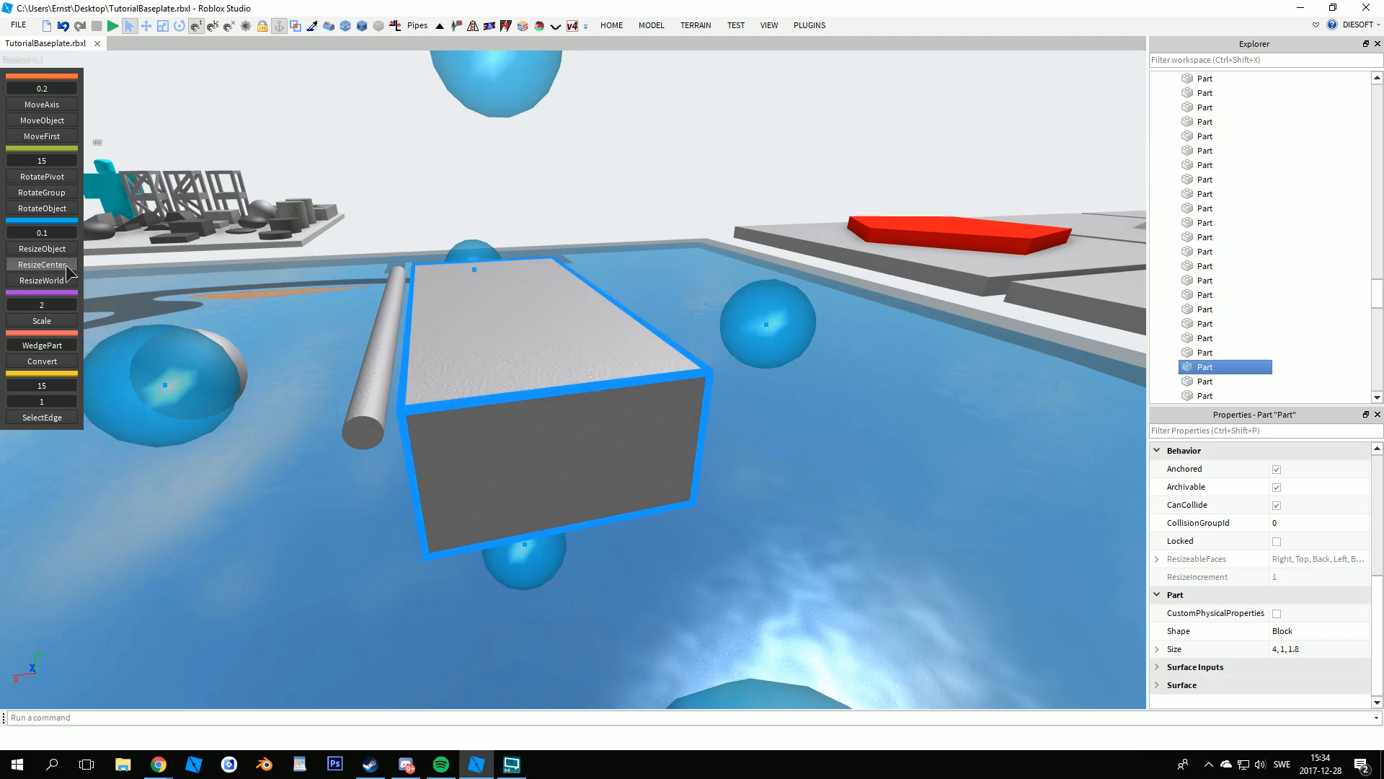
- Shrink the block about its centre to 3.8 long and 0.8 high
right_drag(526, 370, 864, 460)
drag(859, 454, 849, 452)
right_drag(849, 451, 499, 205)
drag(499, 205, 499, 222)
right_drag(578, 295, 579, 295)
click(531, 391)
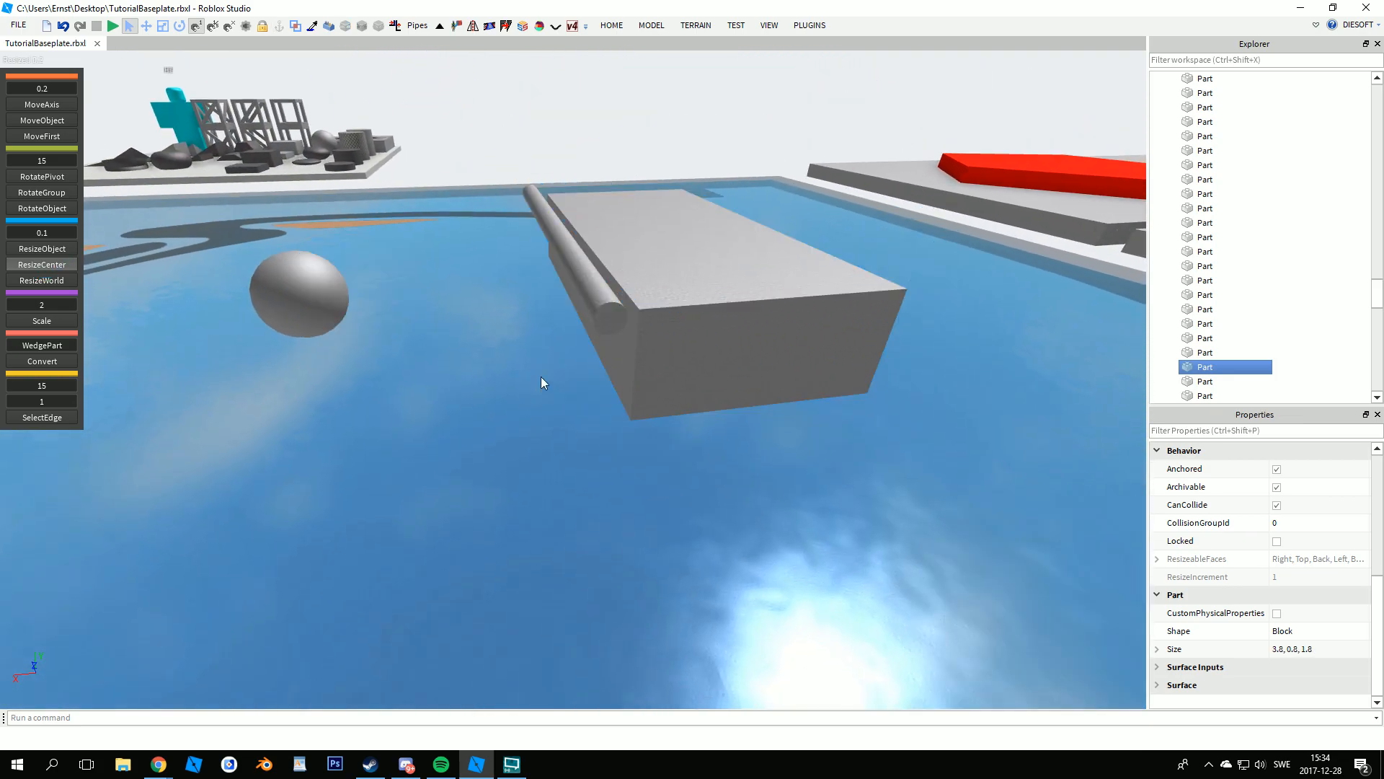
- Move the thin cylinder inward so its centre lies on the shrunken block's upper long edge
click(603, 303)
key(x)
right_drag(664, 275, 591, 255)
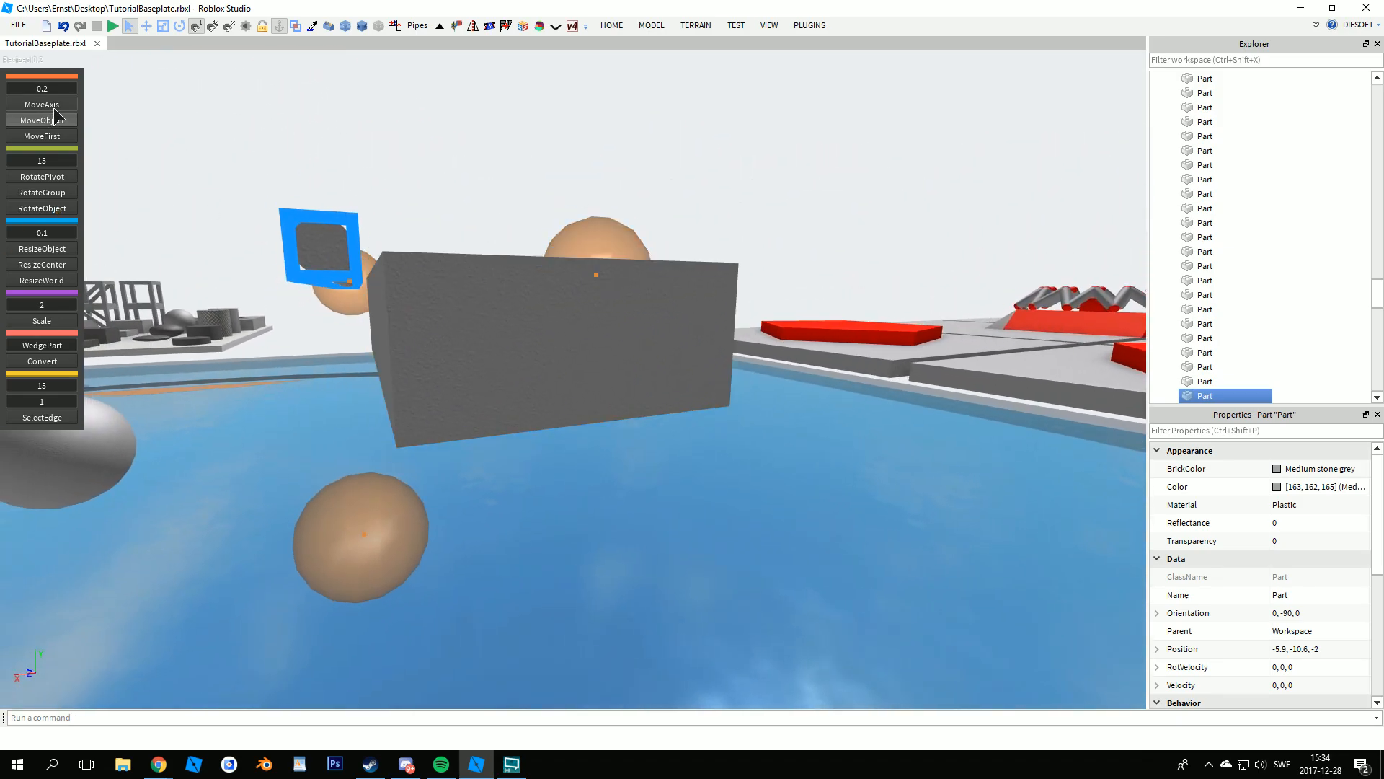
right_drag(578, 245, 661, 305)
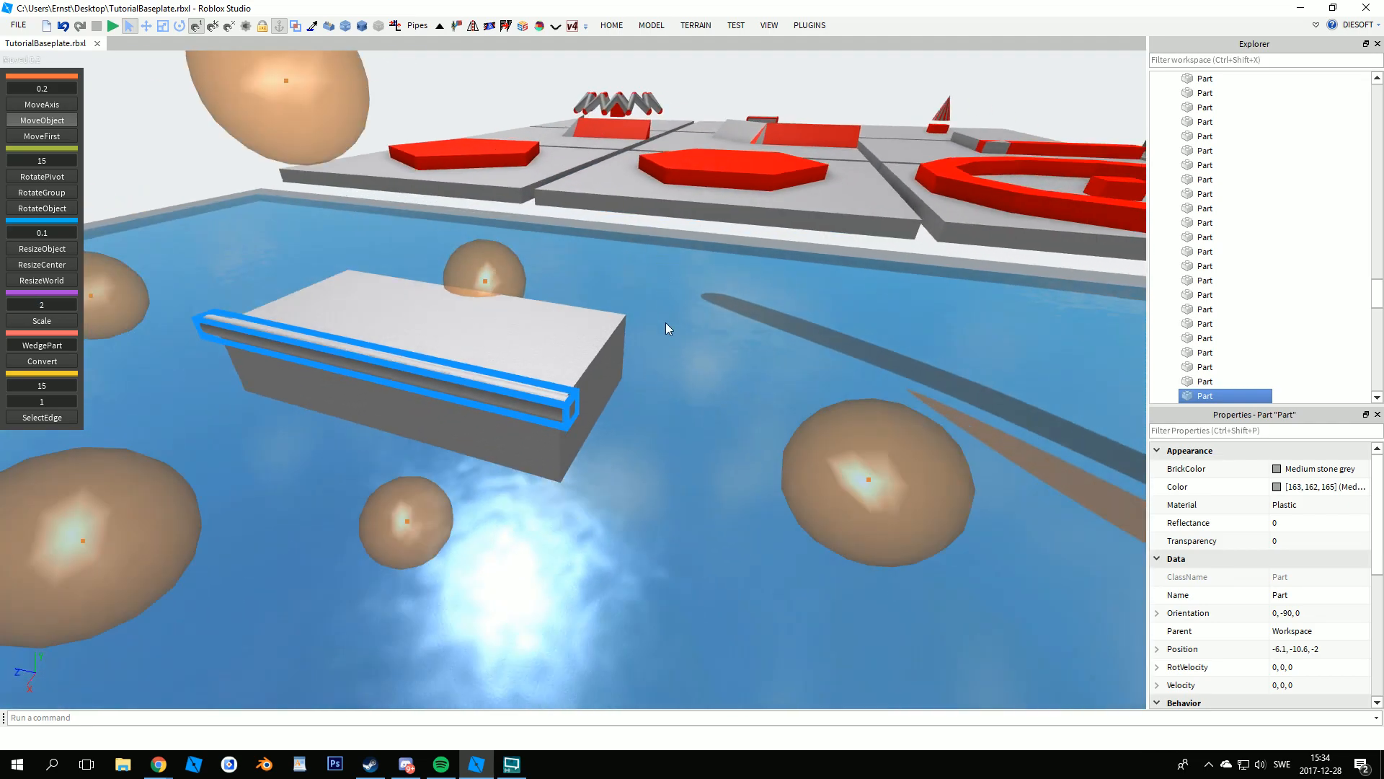
- Shorten the thin cylinder about its centre to match the block's length
key(c)
drag(884, 476, 857, 468)
right_drag(565, 473, 577, 497)
right_drag(171, 358, 324, 409)
drag(325, 409, 330, 416)
right_drag(330, 417, 497, 361)
drag(573, 249, 616, 297)
- Select the ball together with the thin cylinder and colour both Hot pink
right_drag(730, 415, 507, 168)
drag(507, 168, 744, 345)
ctrl+click(743, 338)
click(1291, 468)
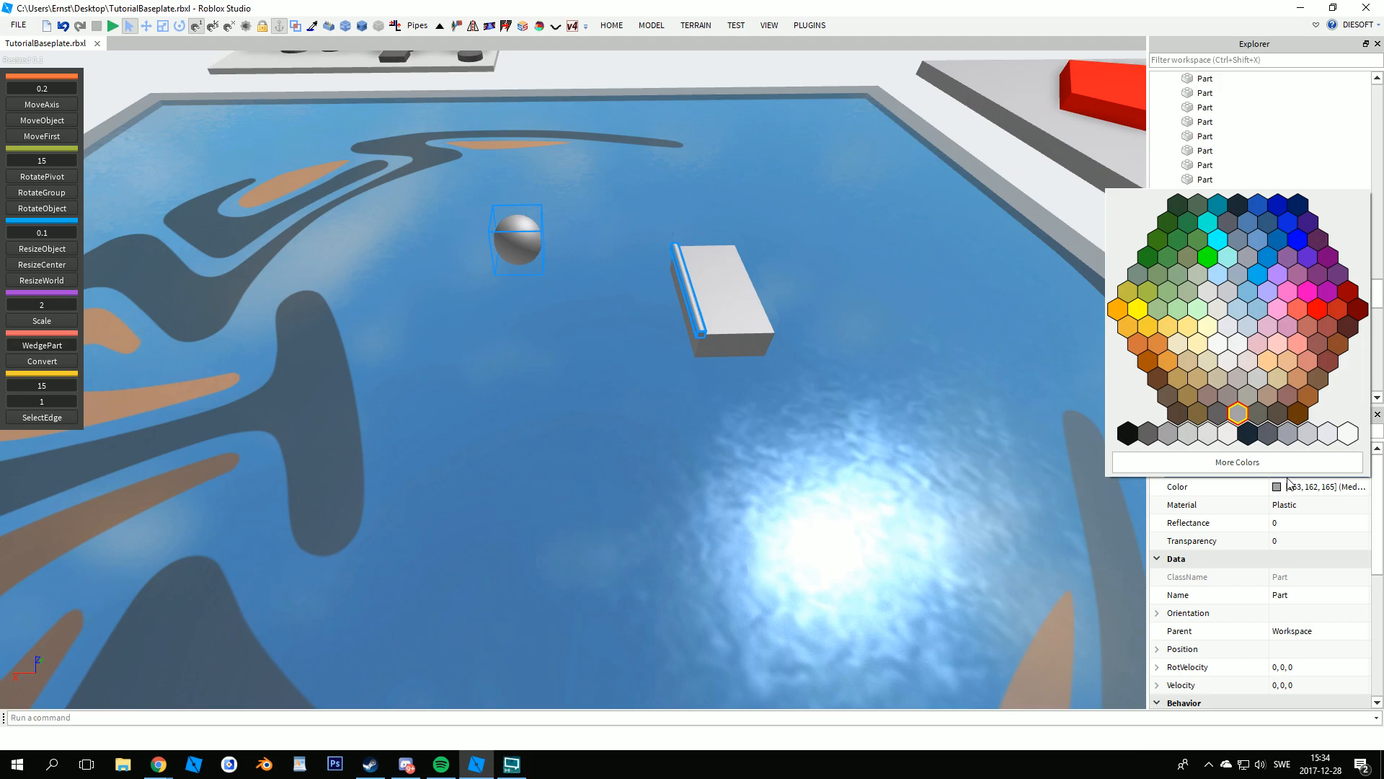
click(1305, 293)
click(947, 417)
- Select the pink cylinder, activate SelectEdge and pick an edge of the block assembly as the rotation pivot
key(w)
right_drag(947, 417, 636, 434)
key(e)
key(a)
click(637, 435)
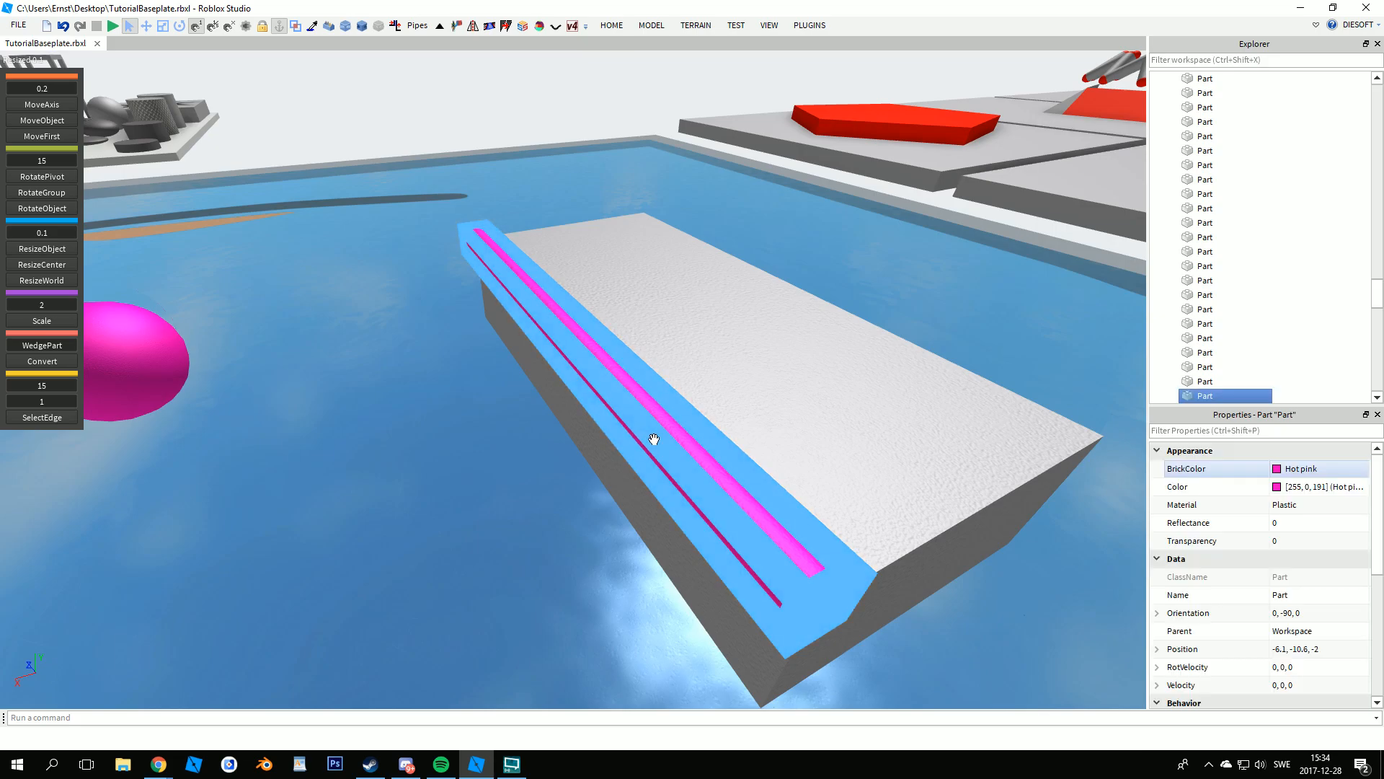
key(s)
right_drag(373, 540, 425, 546)
key(w)
key(a)
click(67, 421)
key(q)
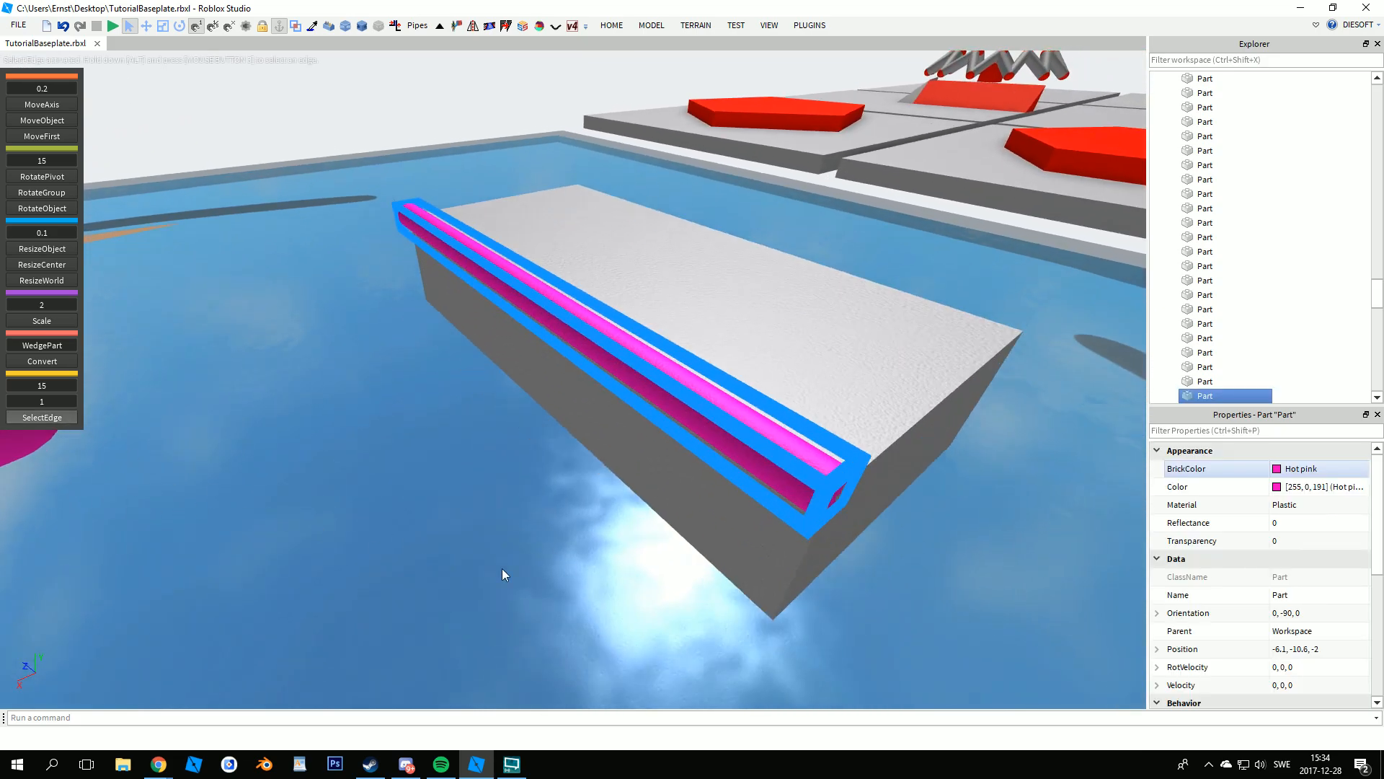
alt+middle_click(797, 352)
right_drag(798, 352, 798, 353)
key(s)
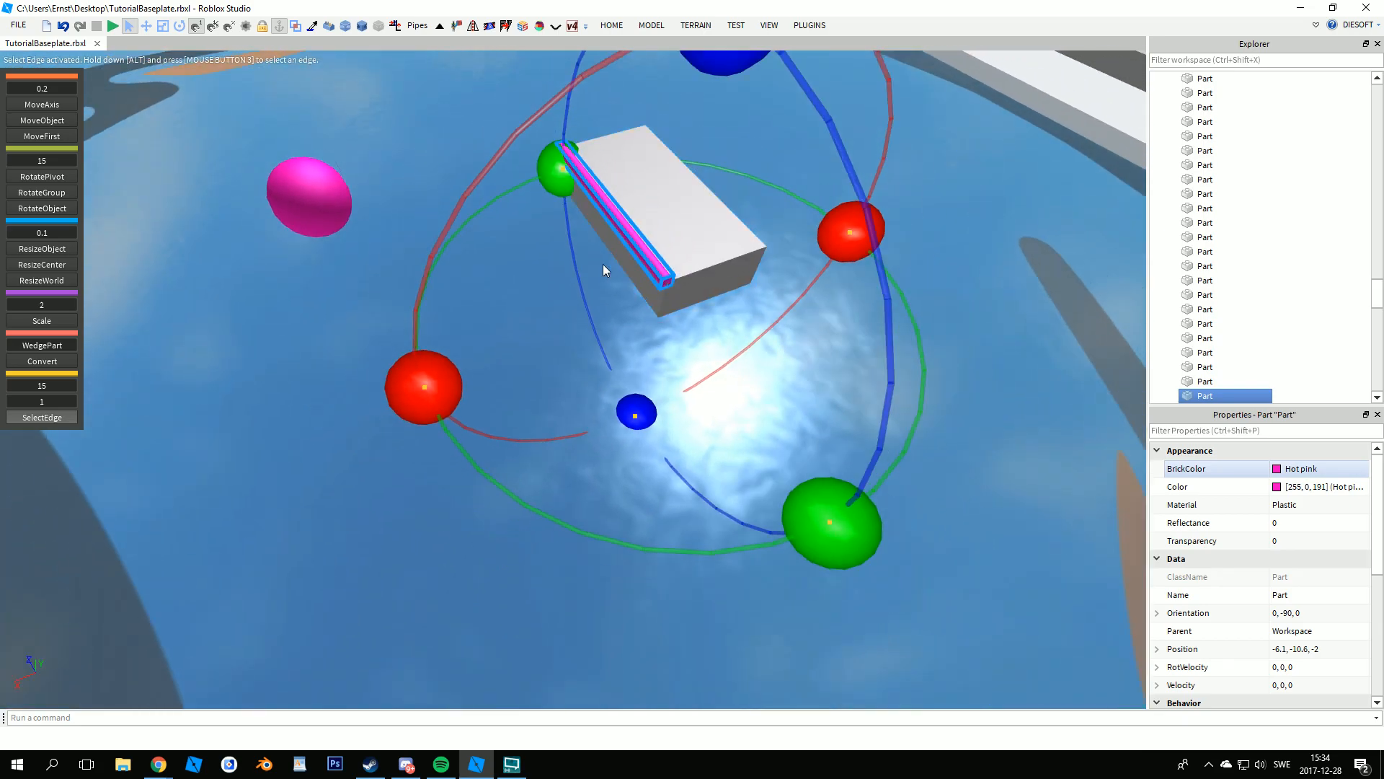
- Rotate a copy of the pink cylinder 90° about the picked pivot and move it onto the block's short upper edge
right_drag(679, 291, 681, 293)
key(q)
right_drag(704, 123, 703, 125)
key(e)
drag(513, 261, 474, 508)
key(g)
right_drag(482, 496, 481, 496)
key(d)
key(w)
key(d)
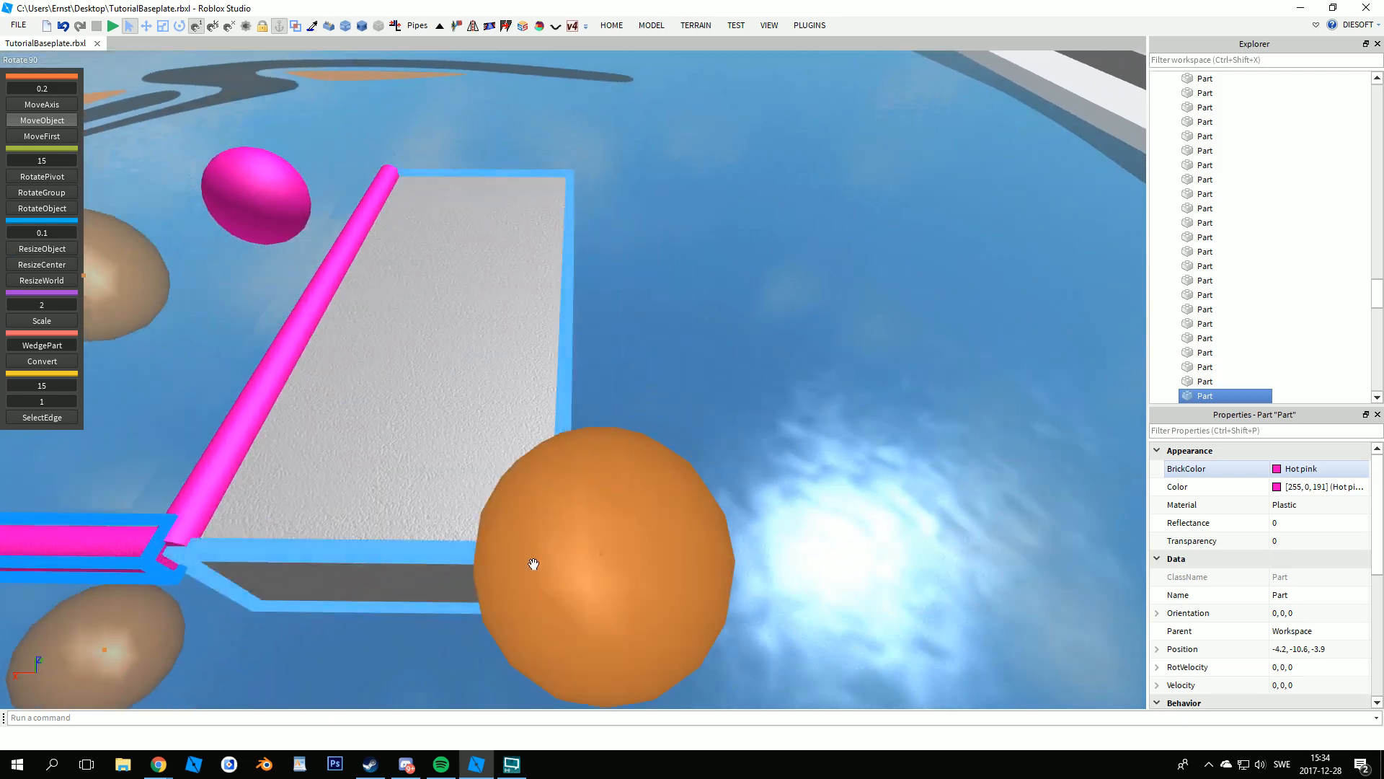
drag(533, 560, 1010, 576)
- Shorten the copied pink cylinder so it matches the length of the block's short upper edge
key(r)
key(a)
key(s)
key(q)
drag(218, 413, 476, 405)
- Select the long and short pink cylinders together and rotate copies 180° about the block's centre to complete the upper frame
ctrl+click(681, 292)
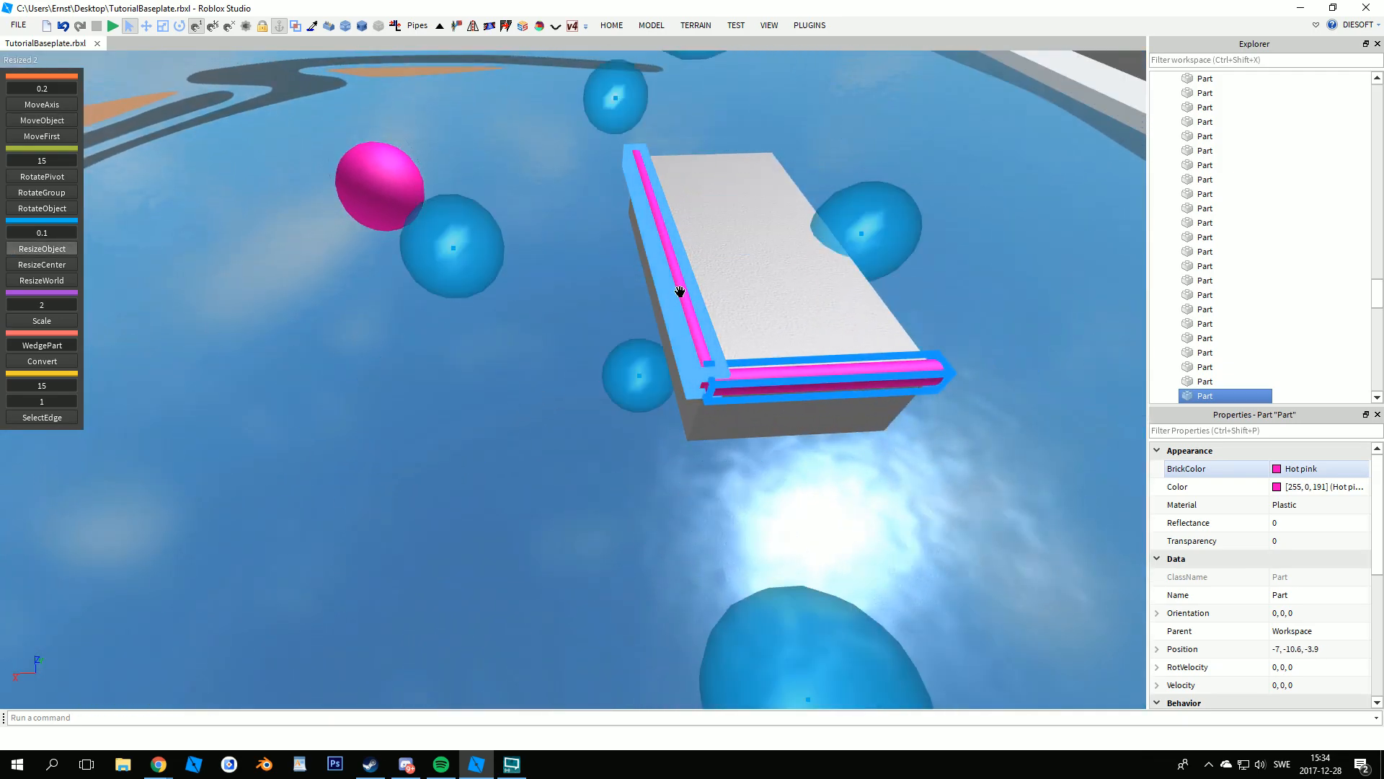
right_drag(680, 292, 686, 296)
key(s)
key(h)
click(650, 360)
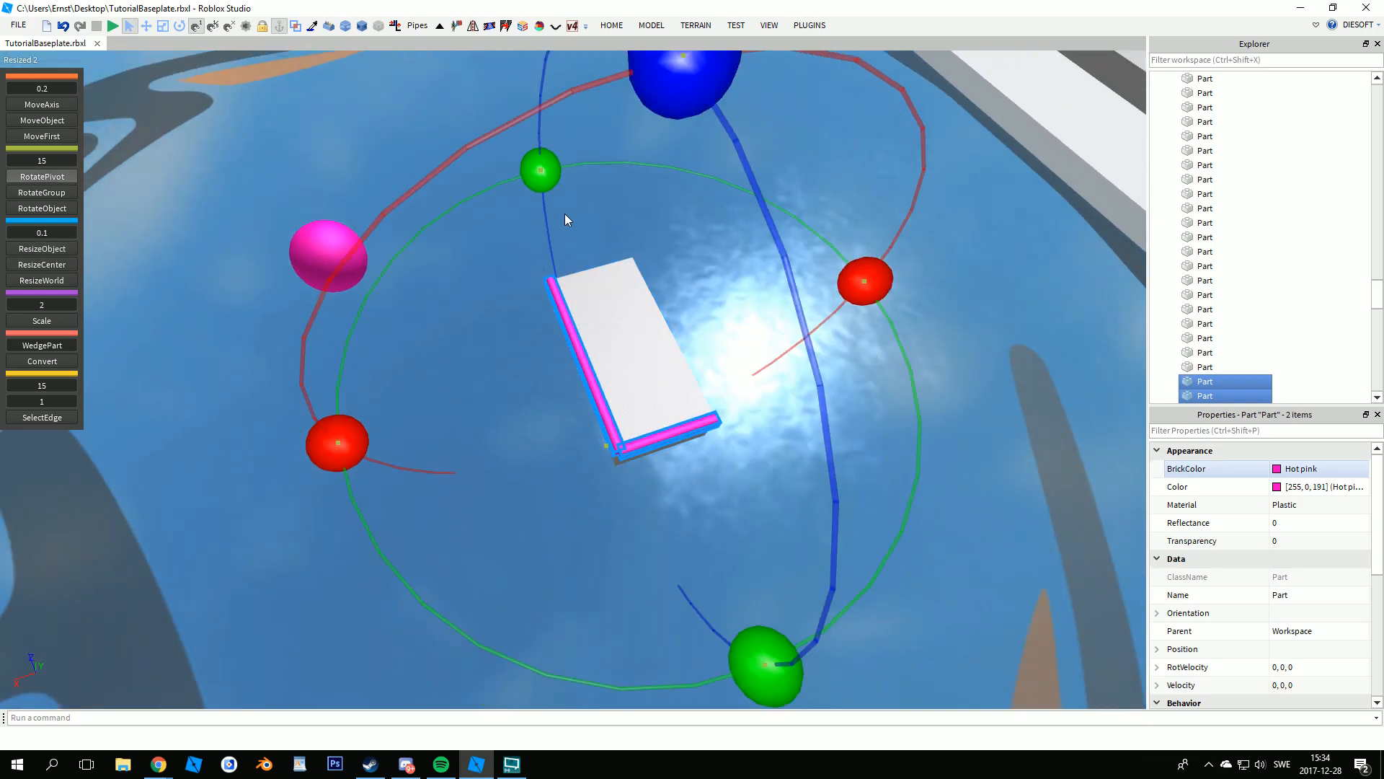
drag(541, 176, 720, 569)
click(721, 569)
key(w)
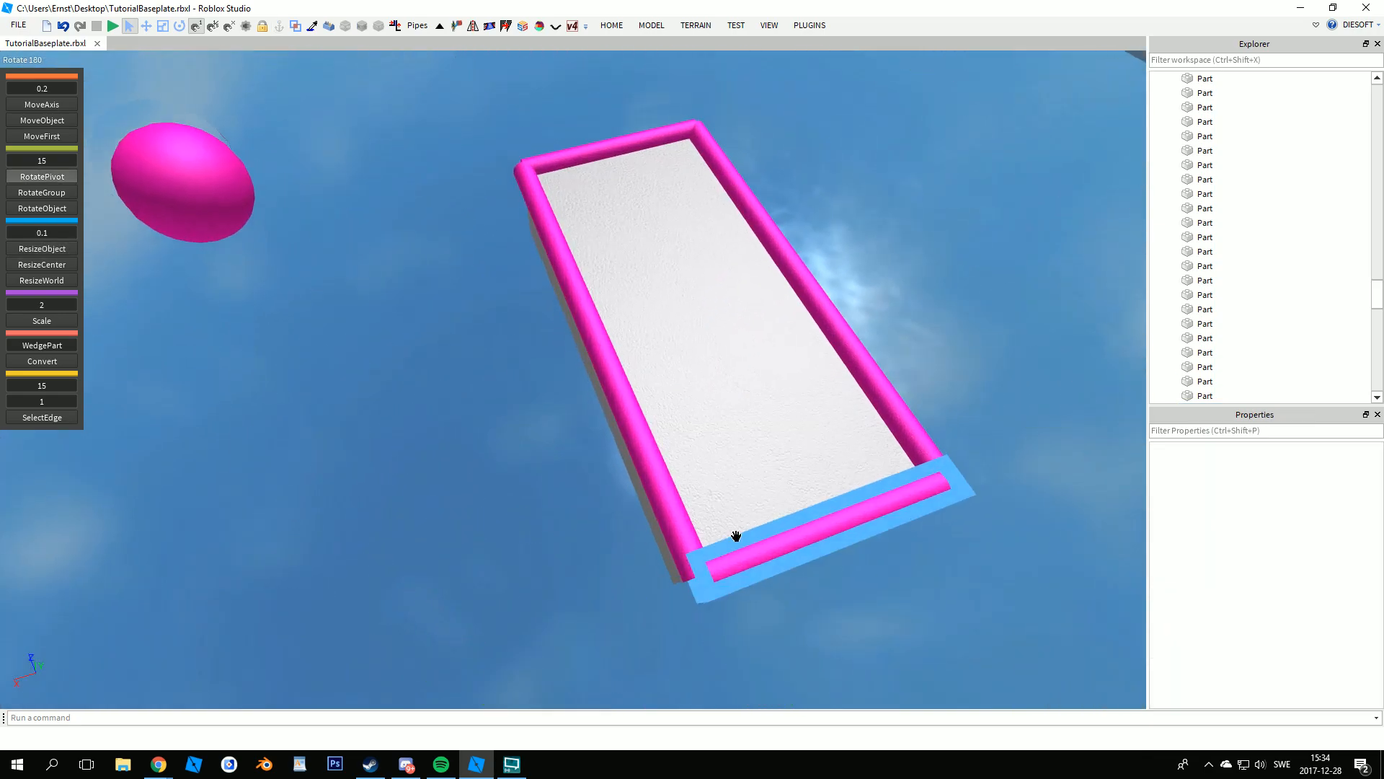
- Select the pink ball and set its size to 0.2, 0.2, 0.2
right_drag(732, 532, 737, 537)
drag(133, 385, 654, 620)
scroll(1298, 649, down, 5)
click(1334, 653)
text(0.2, 0.2, 0.2)
key(Return)
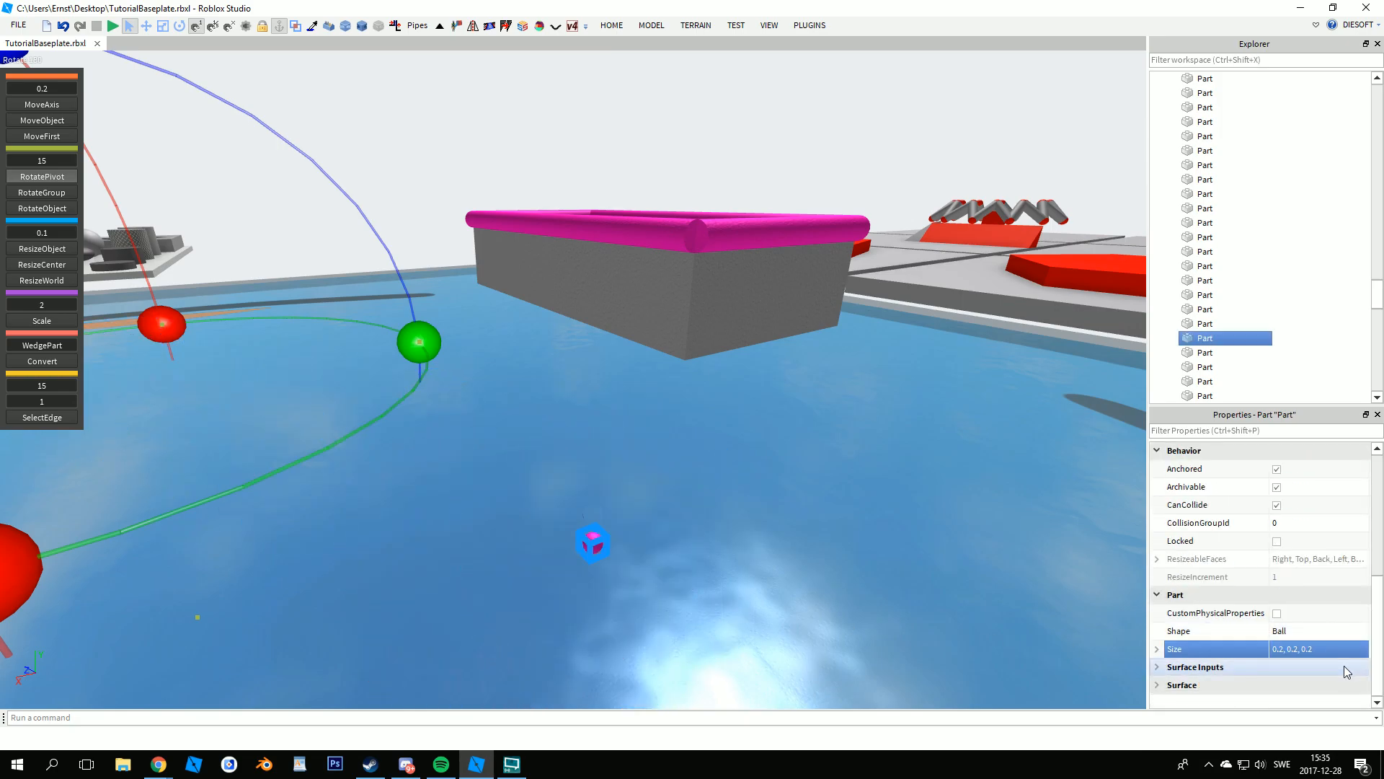
- Place the small pink ball on an upper corner of the pink frame, using a move increment of 0.1
click(995, 564)
drag(598, 538, 703, 343)
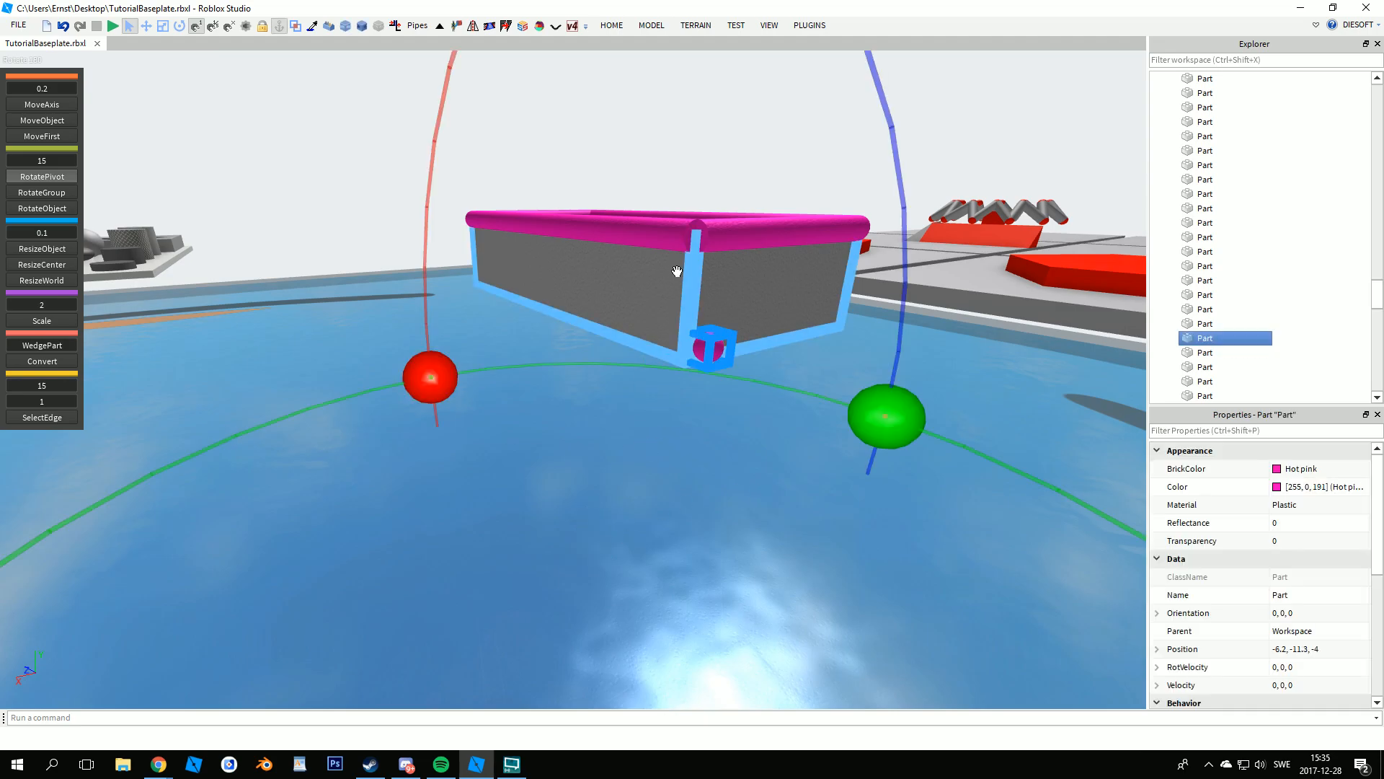
key(u)
right_drag(664, 407, 665, 407)
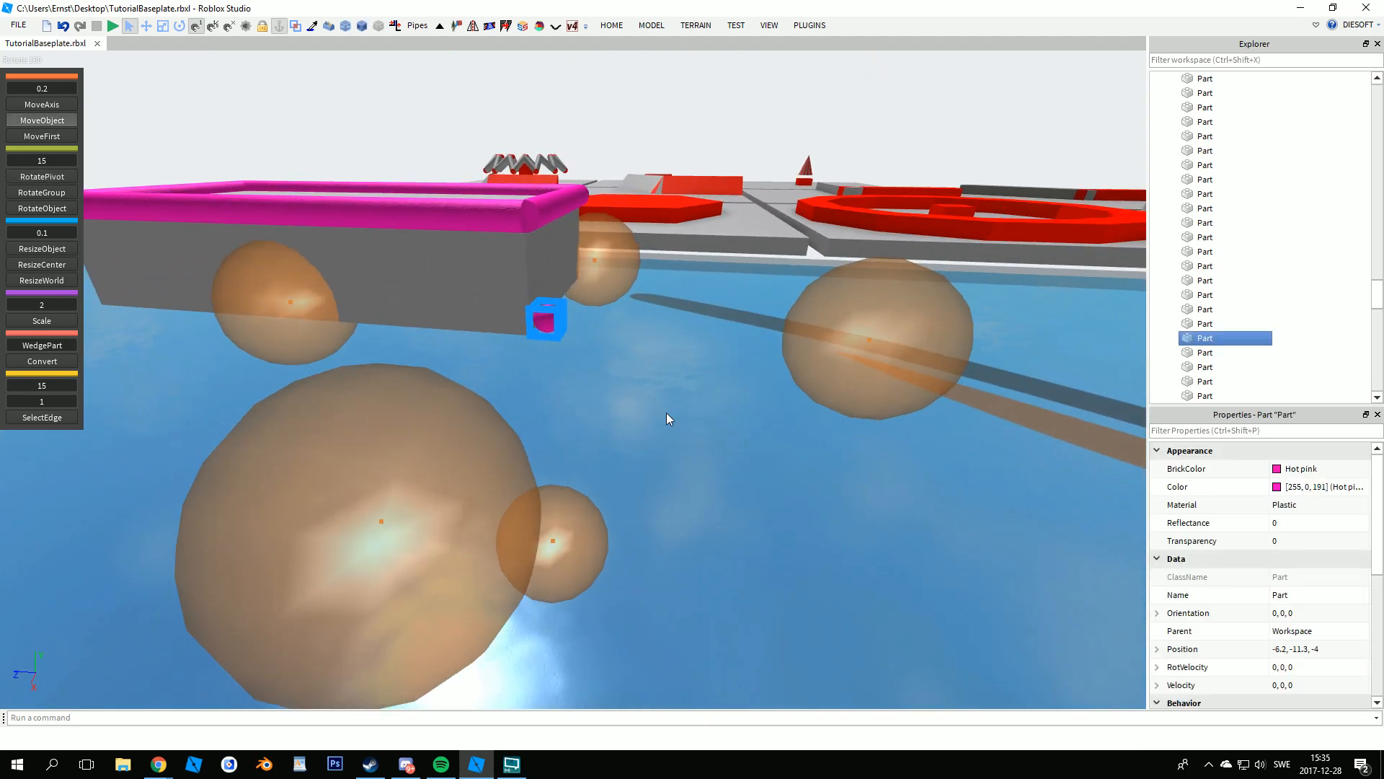
right_drag(666, 418, 666, 418)
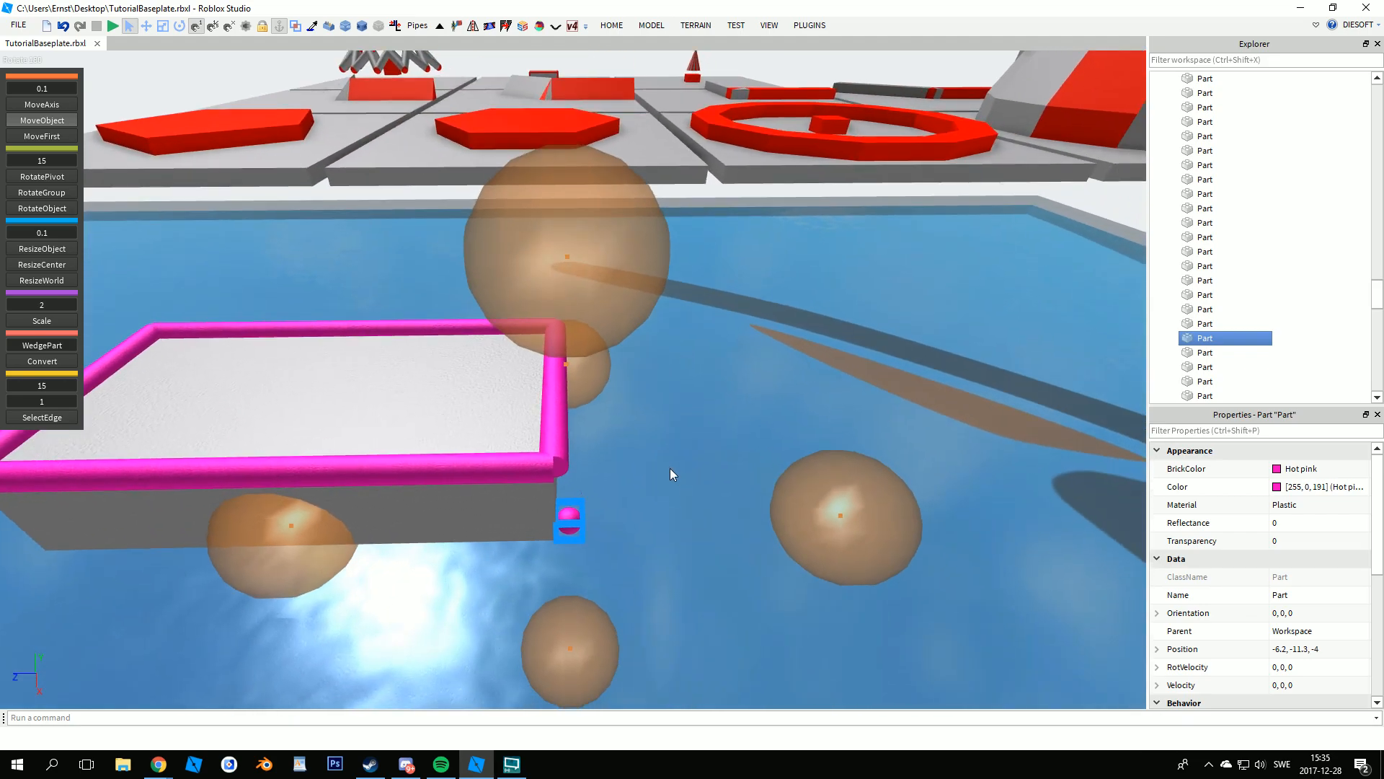
drag(863, 512, 807, 521)
right_drag(808, 520, 807, 520)
drag(818, 335, 815, 336)
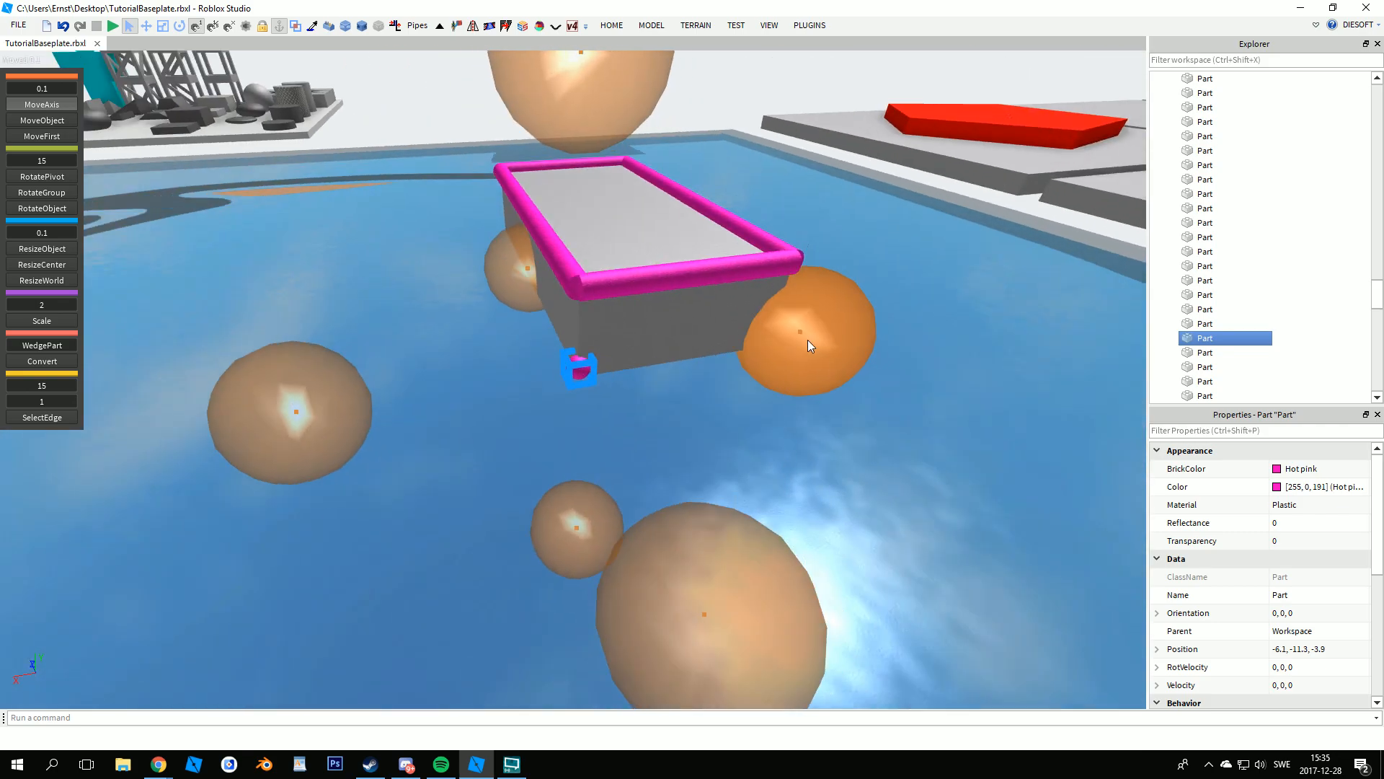
right_drag(814, 336, 815, 336)
drag(603, 403, 593, 291)
- Duplicate the small ball and move the copy along the short edge to the adjacent upper corner
right_drag(593, 292, 593, 291)
key(ctrl+d)
drag(684, 388, 869, 414)
right_drag(870, 413, 869, 414)
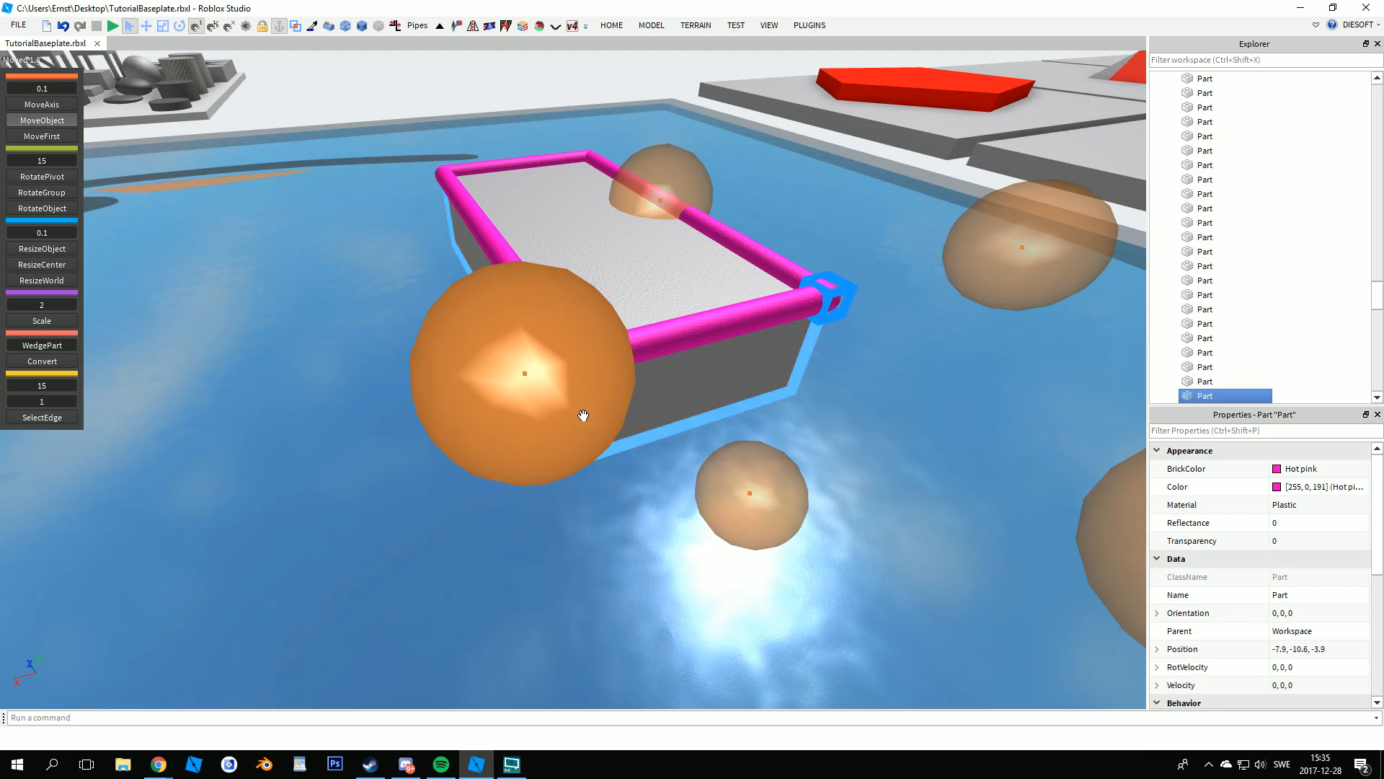
- Duplicate both corner balls and rotate the copies 180° about the block's centre onto the two opposite upper corners
key(ctrl+1)
ctrl+click(581, 368)
right_drag(581, 368, 576, 415)
scroll(581, 368, down, 3)
key(ctrl+d)
key(ctrl+4)
drag(331, 278, 654, 486)
scroll(532, 478, up, 2)
right_drag(491, 470, 491, 470)
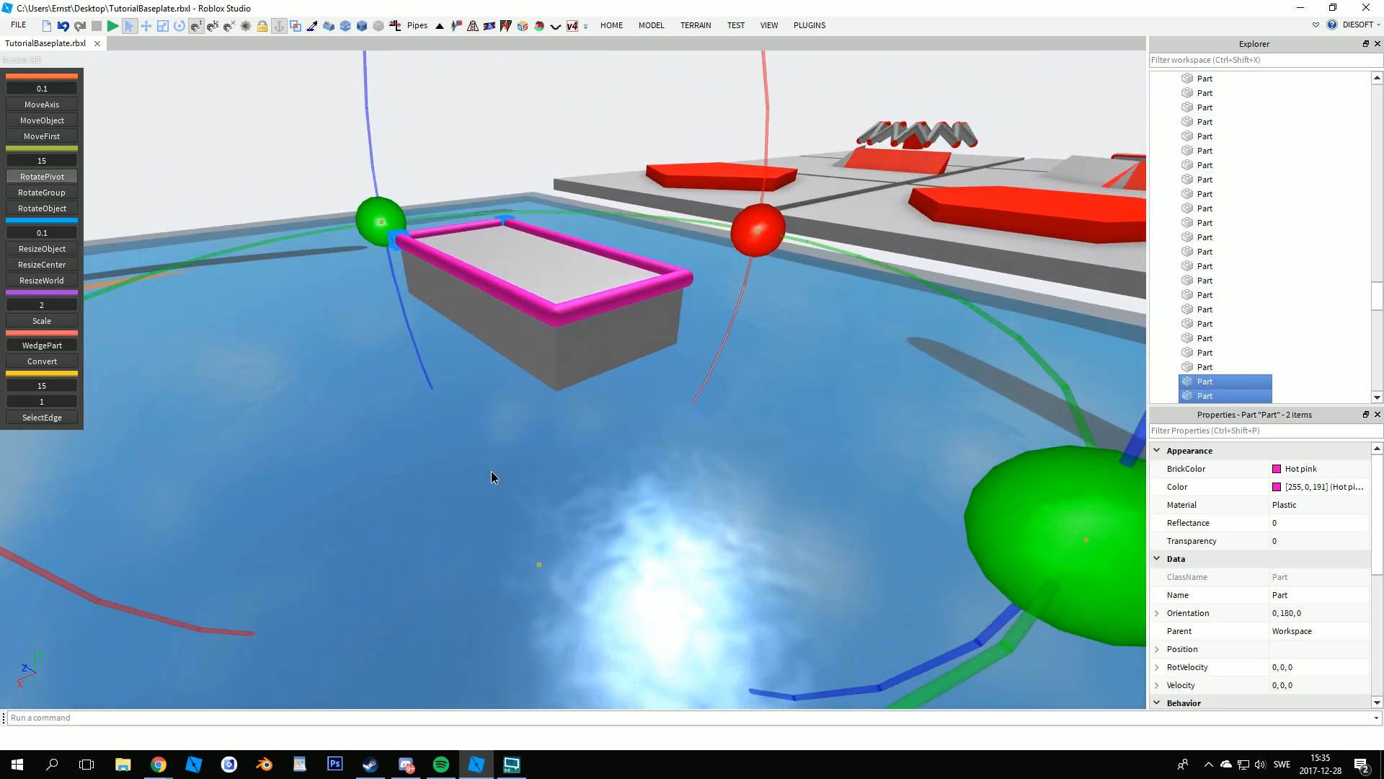
- Duplicate the upper frame's cylinders and corner balls without the block, and rotate the copies about the block's centre to its underside
click(499, 468)
scroll(326, 216, up, 1)
drag(326, 216, 605, 420)
scroll(600, 417, up, 2)
ctrl+click(556, 350)
right_drag(655, 506, 655, 507)
key(ctrl+d)
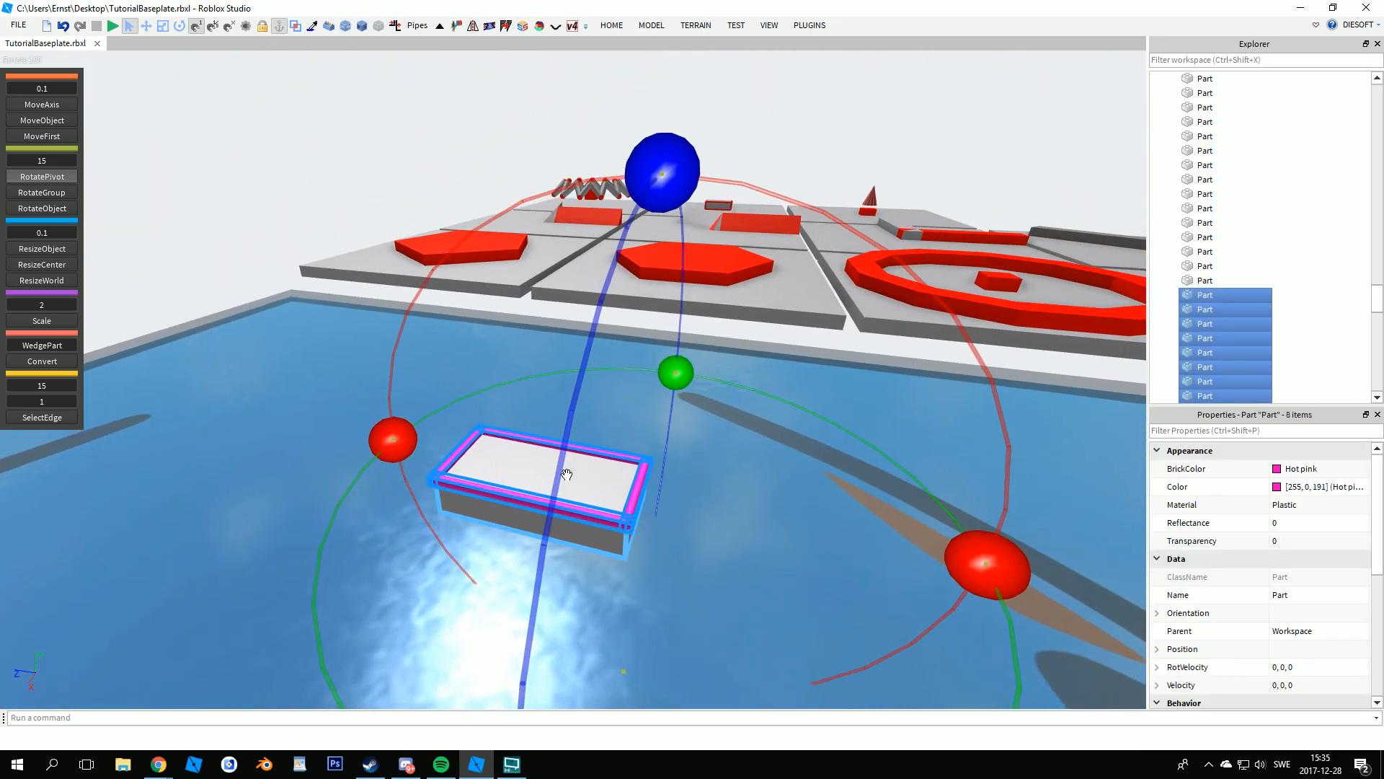
scroll(552, 488, up, 1)
right_drag(552, 493, 552, 493)
drag(525, 251, 532, 646)
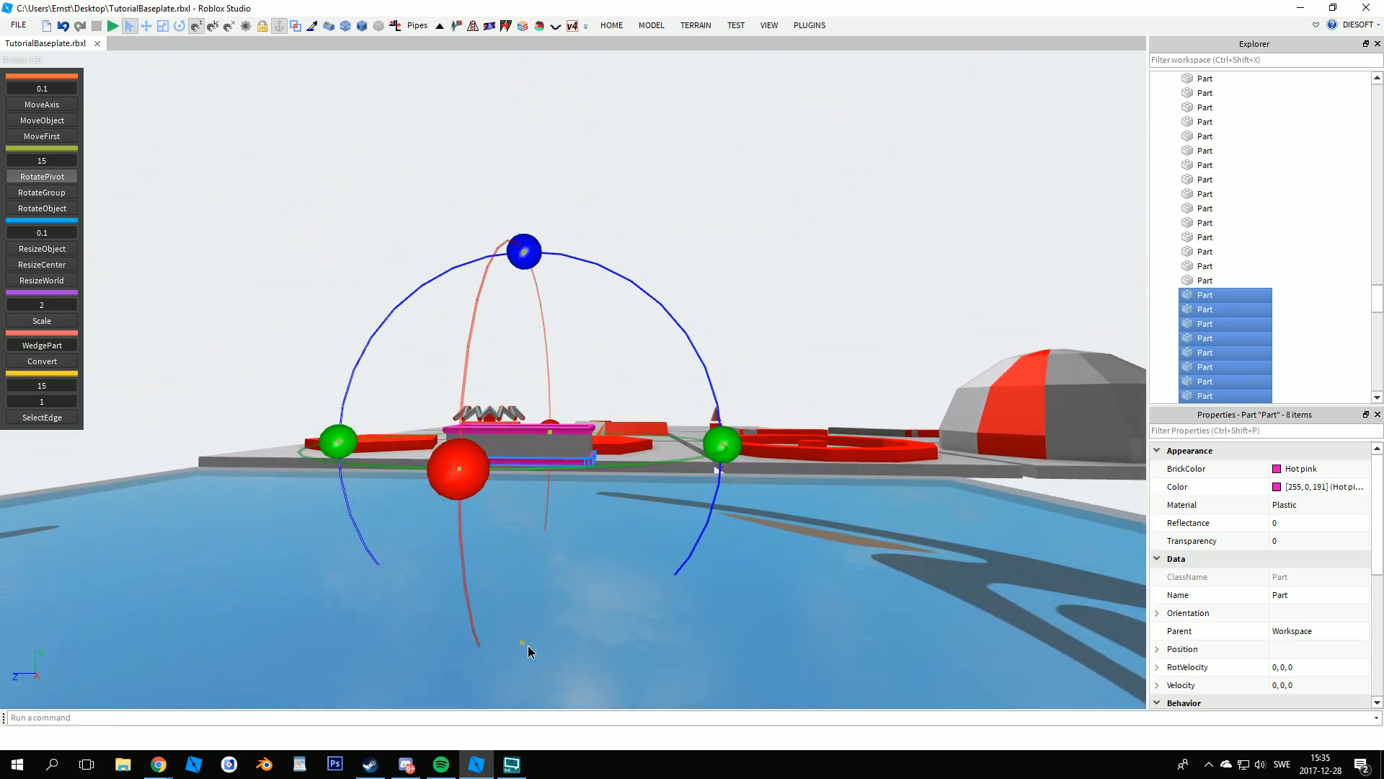
- Duplicate the short-edge pink cylinder and rotate the copy 90° about the box corner so it stands vertically
scroll(604, 590, up, 5)
click(604, 590)
scroll(545, 534, up, 2)
right_drag(545, 534, 536, 500)
click(471, 498)
click(550, 463)
key(ctrl+d)
right_drag(791, 331, 793, 326)
key(s)
key(e)
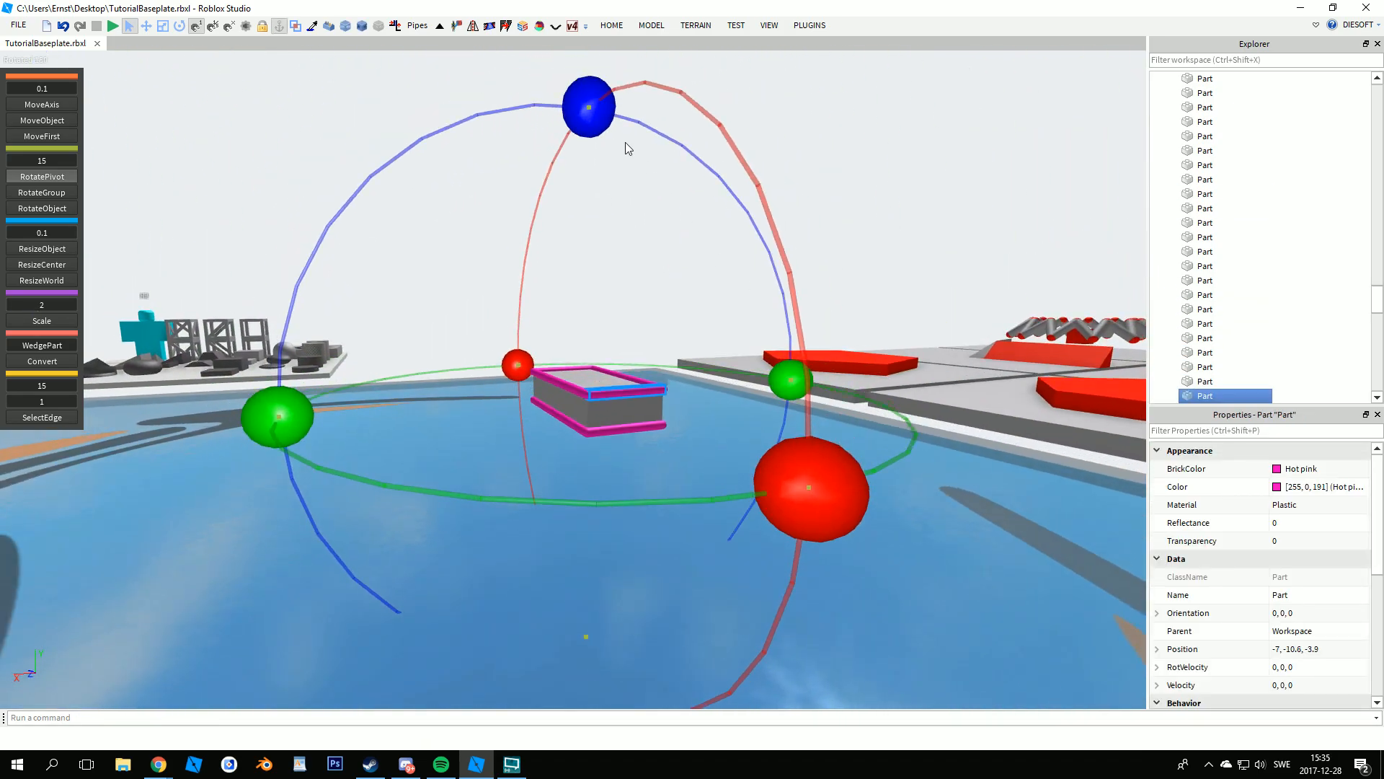
key(w)
drag(592, 104, 865, 375)
key(n)
- Shorten the vertical pink cylinder so it spans only the box's height between the upper and lower corners
right_drag(571, 427, 574, 430)
key(w)
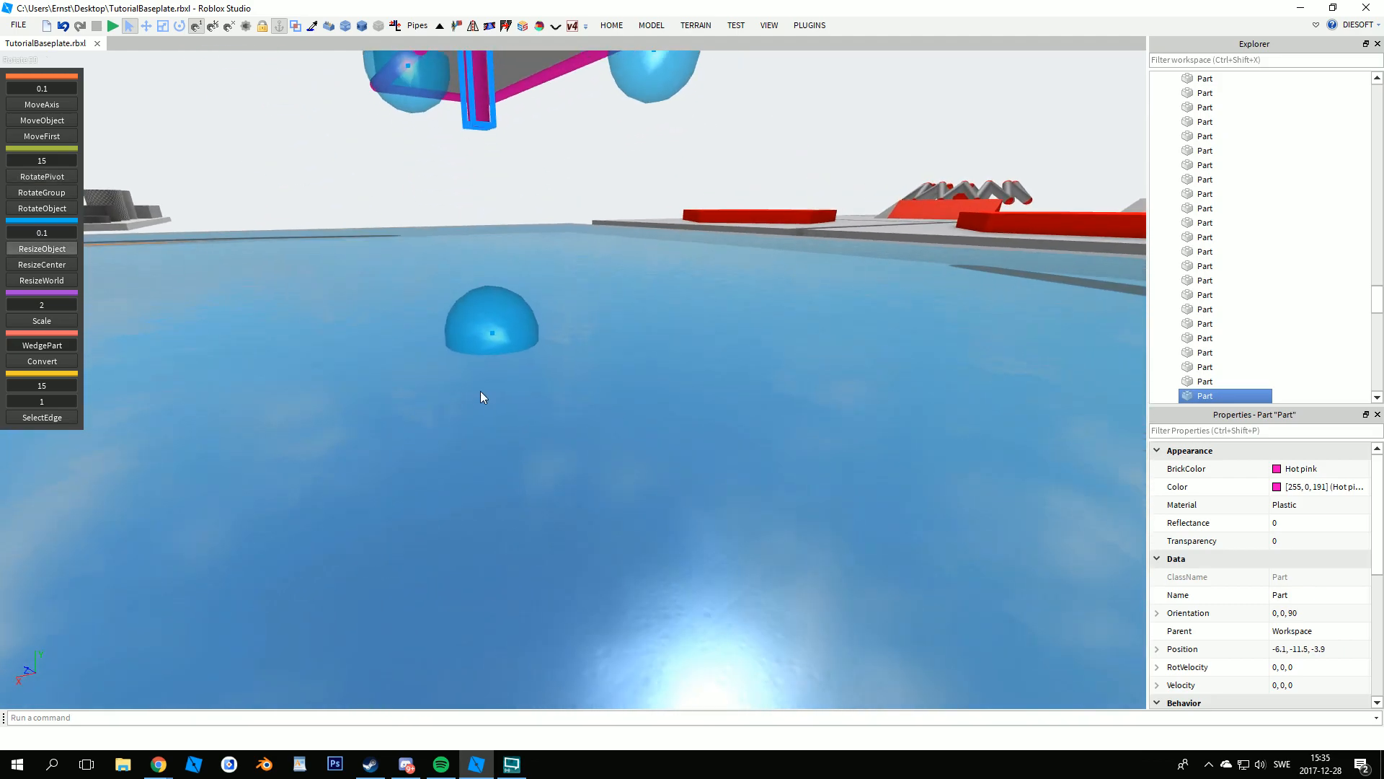
key(e)
mouse_move(545, 424)
mouse_down()
mouse_move(521, 389)
mouse_move(531, 443)
mouse_up()
key(e)
right_drag(528, 357, 555, 358)
- Copy the vertical pink cylinder to the other corner at the same short end of the box
key(s)
key(u)
key(w)
drag(579, 404, 807, 412)
key(u)
key(u)
key(u)
- Select both vertical pink cylinders and copy them to the two corners at the far end of the box
ctrl+click(367, 394)
right_drag(430, 388, 432, 387)
key(a)
key(u)
drag(573, 341, 165, 353)
click(253, 416)
key(d)
right_drag(253, 416, 253, 416)
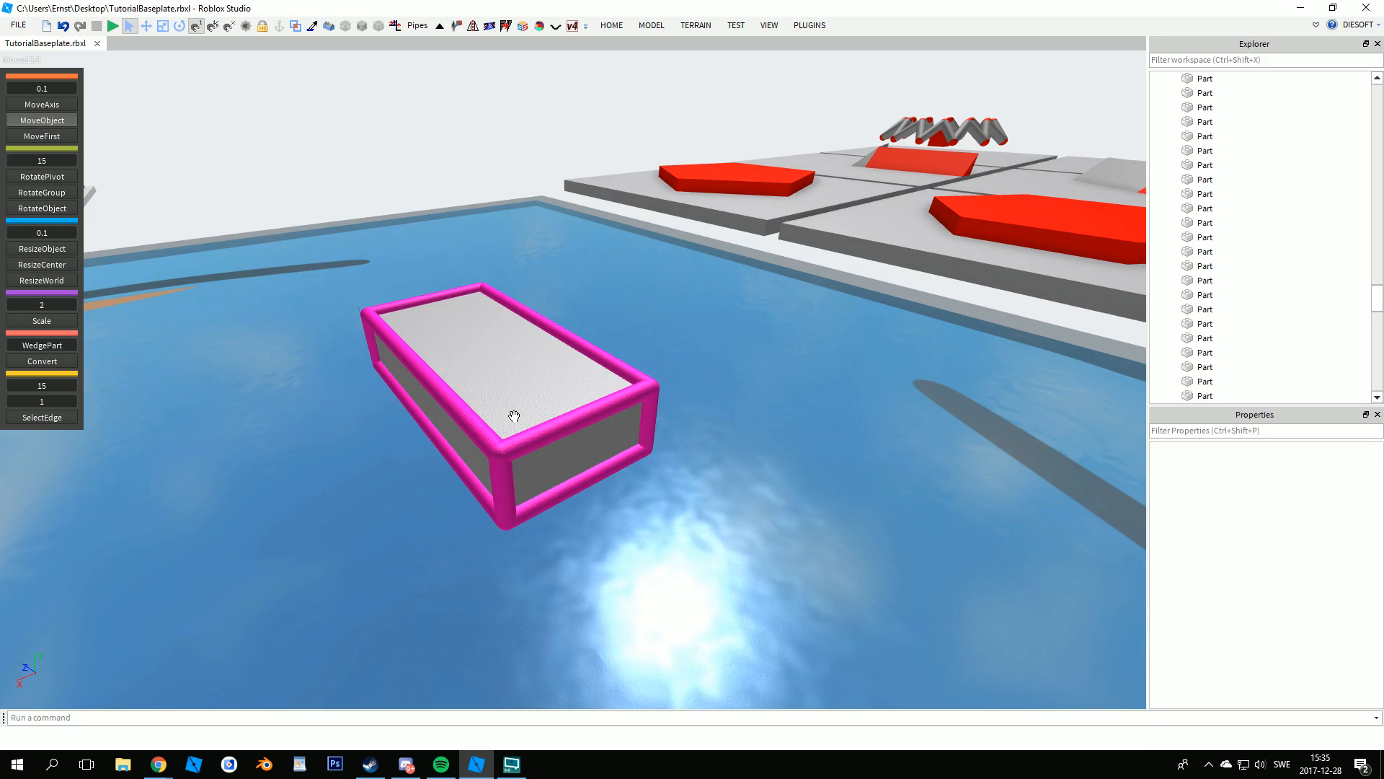
- Enlarge copies of the grey block about its centre, one along each axis, until the faces are flush with the pink edging
click(504, 370)
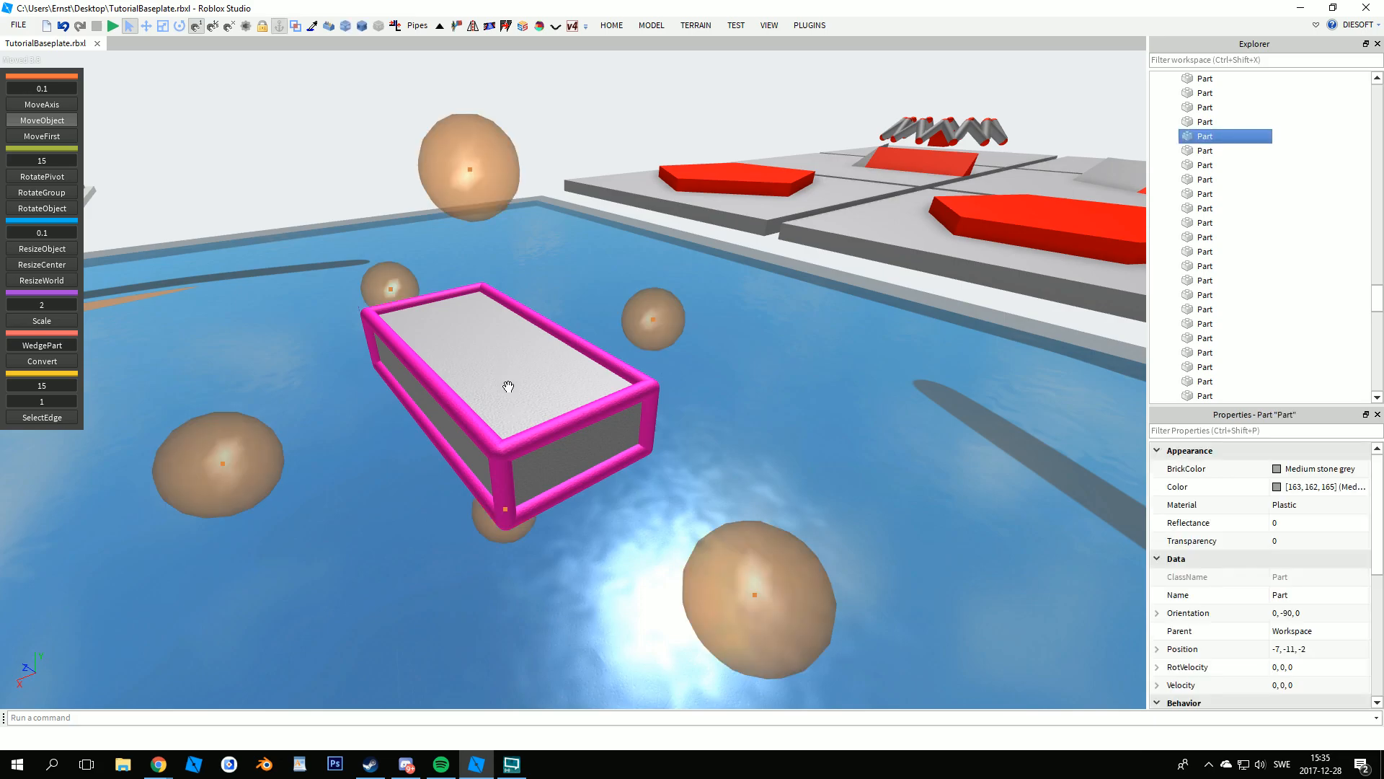
click(42, 265)
key(w)
right_drag(759, 531, 760, 529)
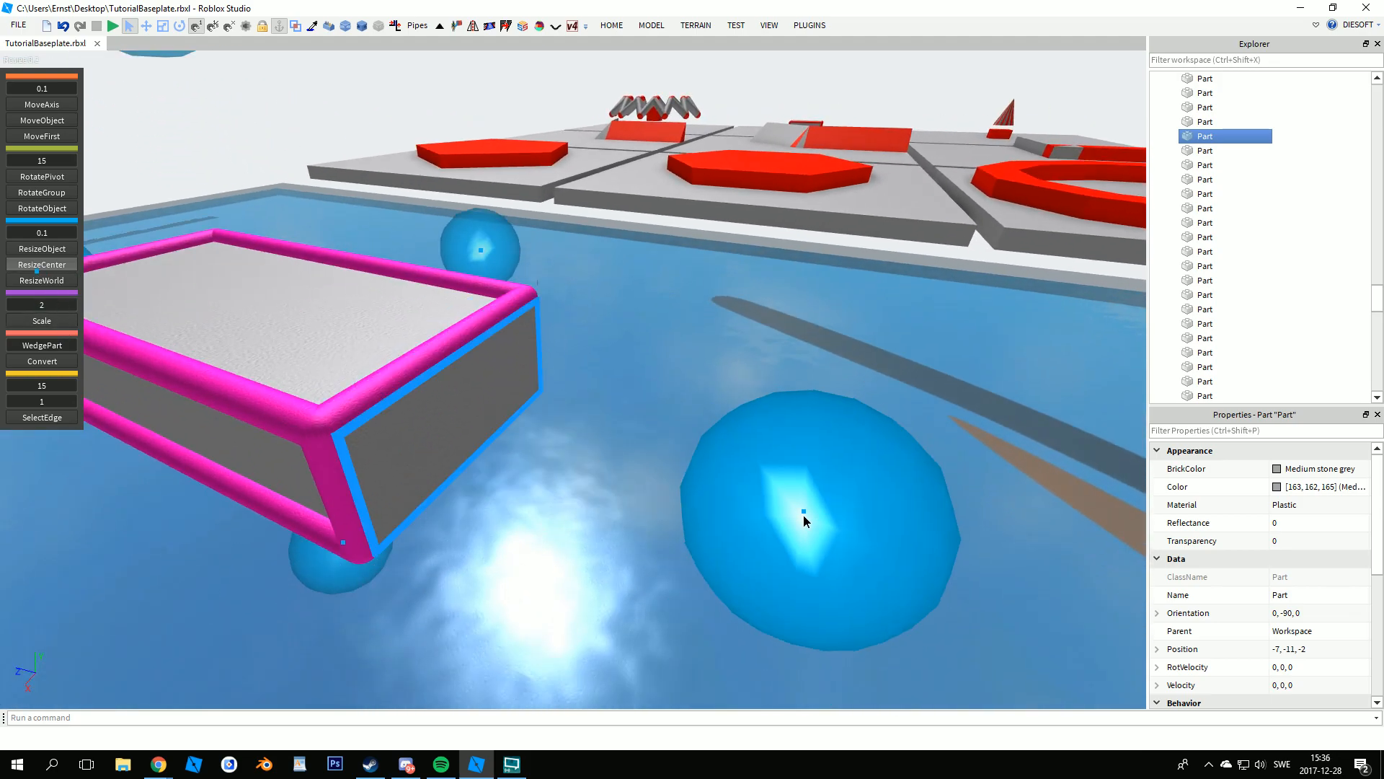
right_drag(674, 458, 674, 458)
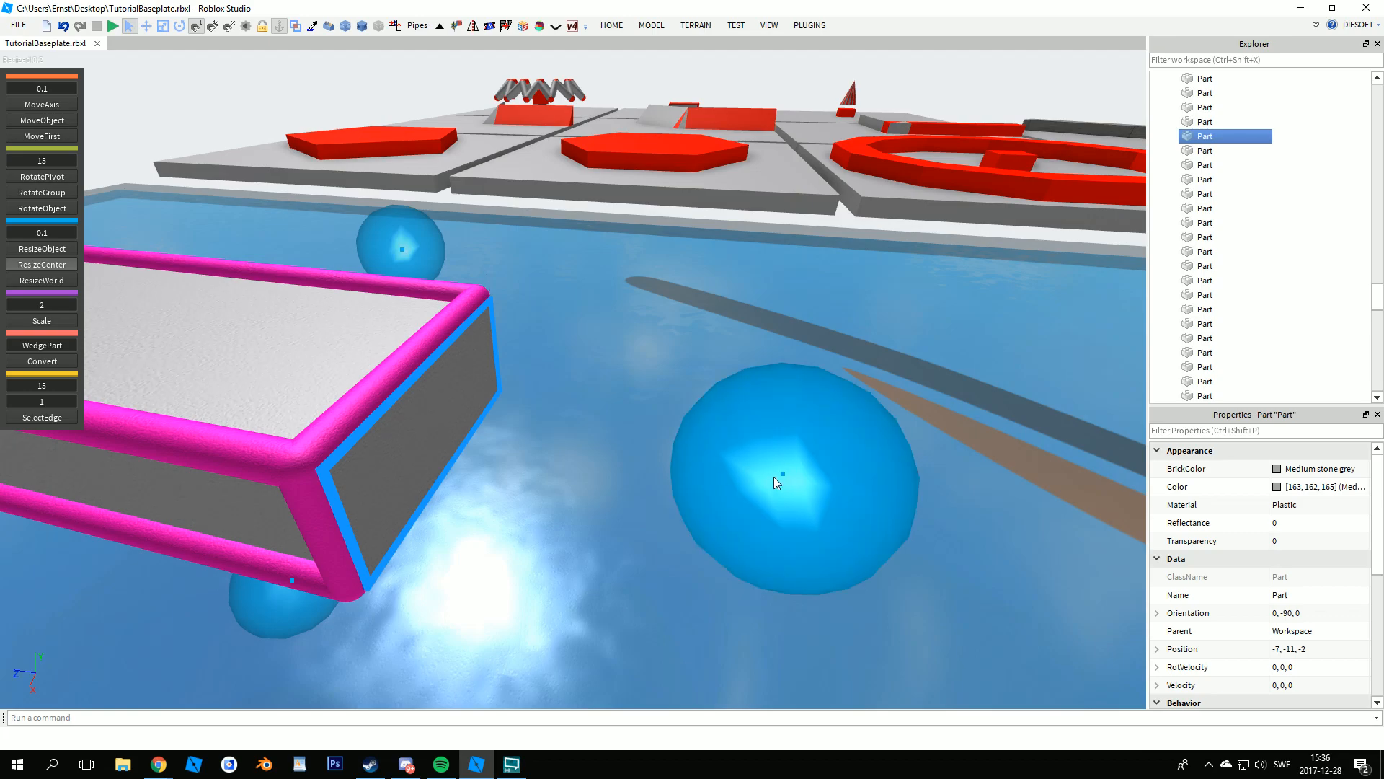
right_drag(620, 430, 621, 430)
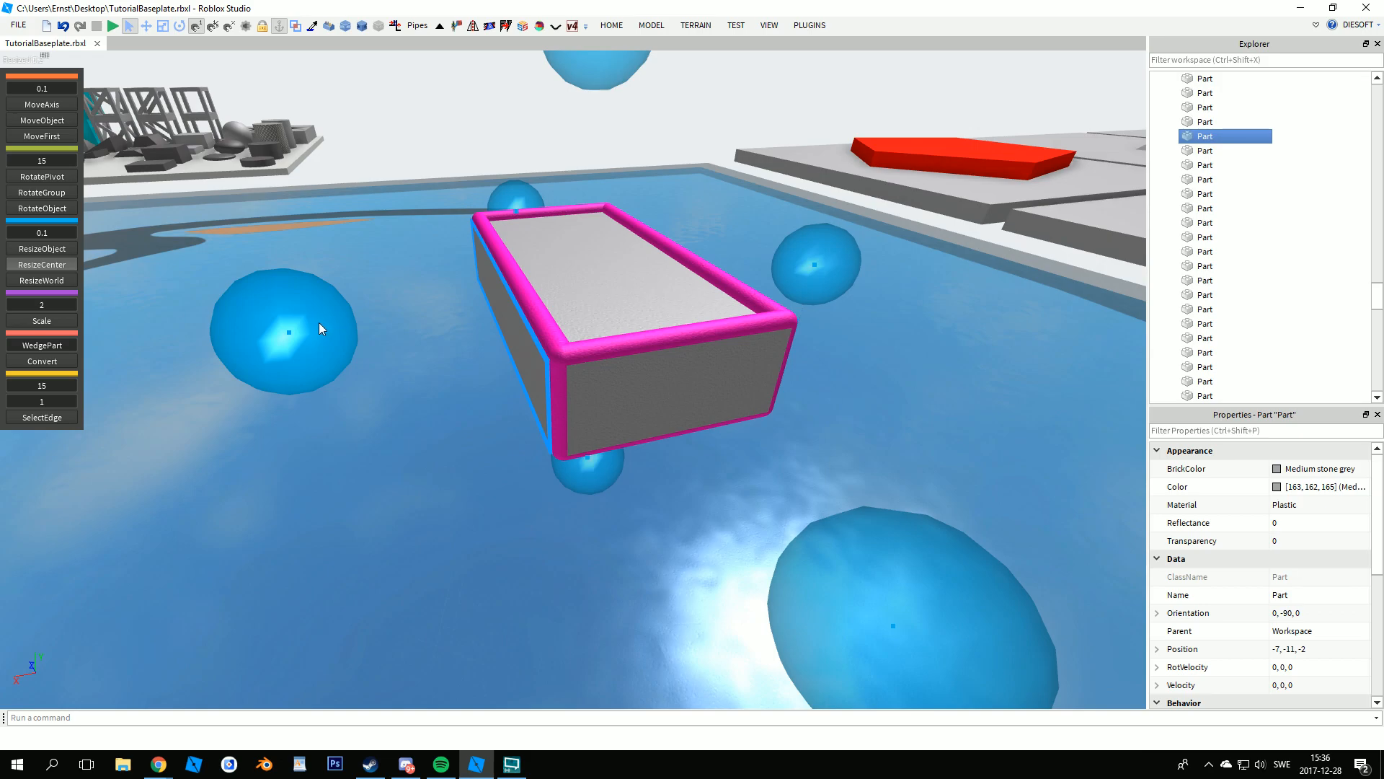
right_drag(476, 344, 476, 345)
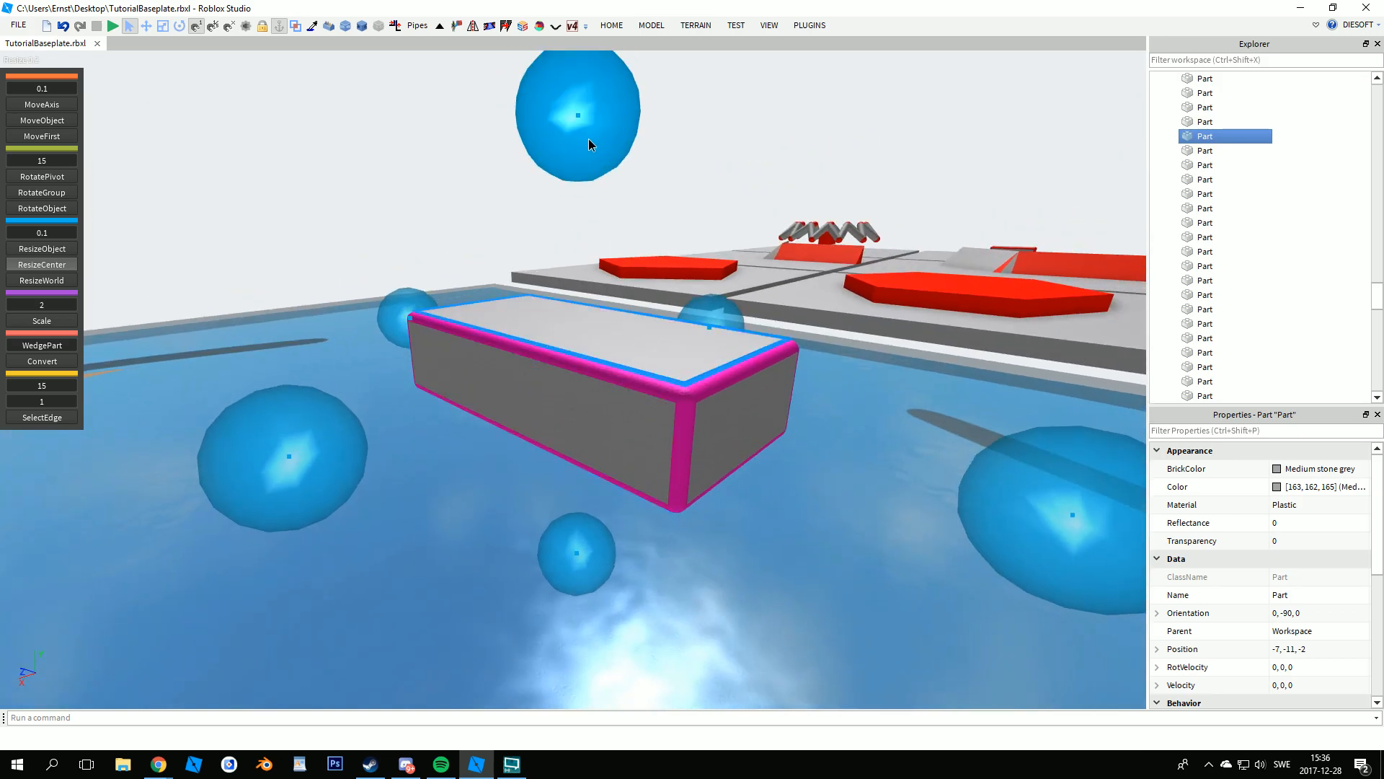
click(826, 598)
- Select all parts of the box to check the part count and examine its rounded edges from several sides
right_drag(825, 598, 826, 597)
drag(334, 318, 741, 574)
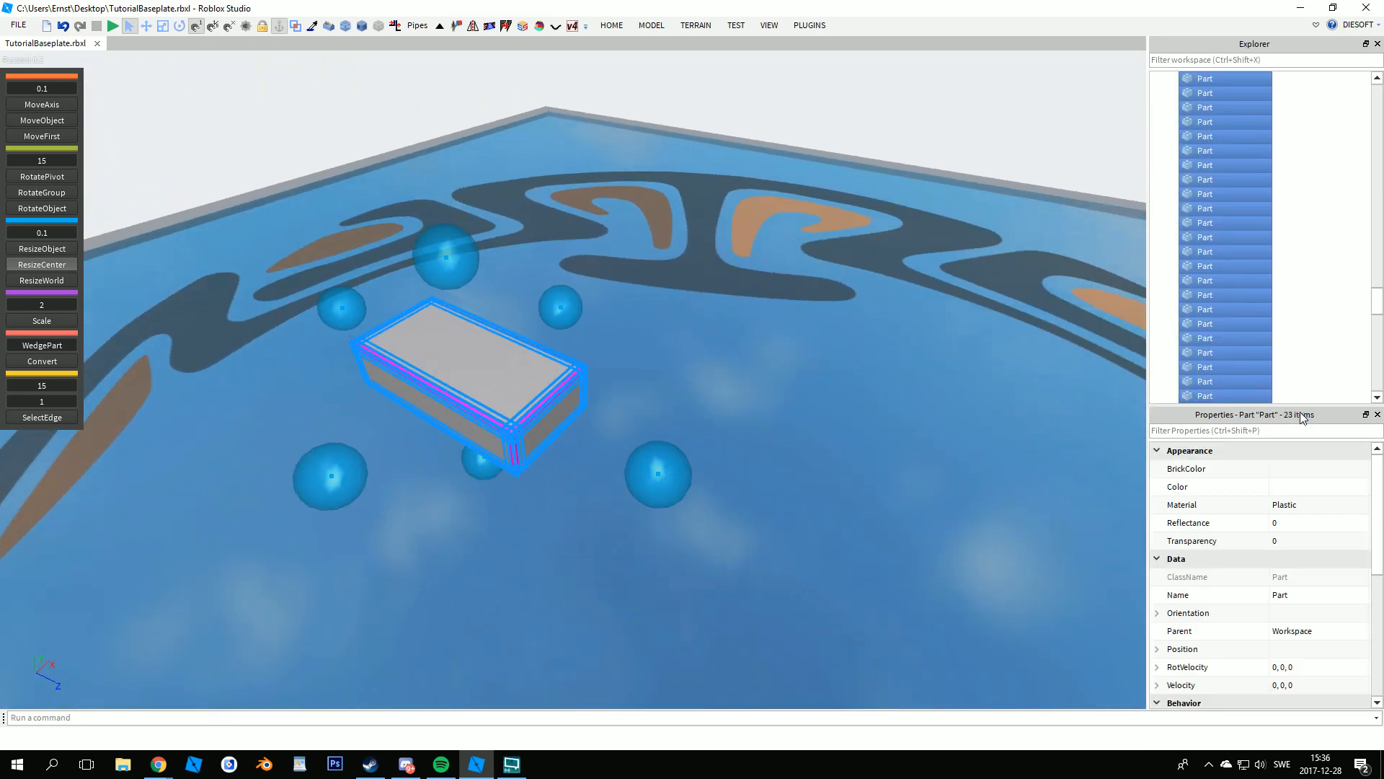
click(804, 462)
scroll(805, 462, up, 5)
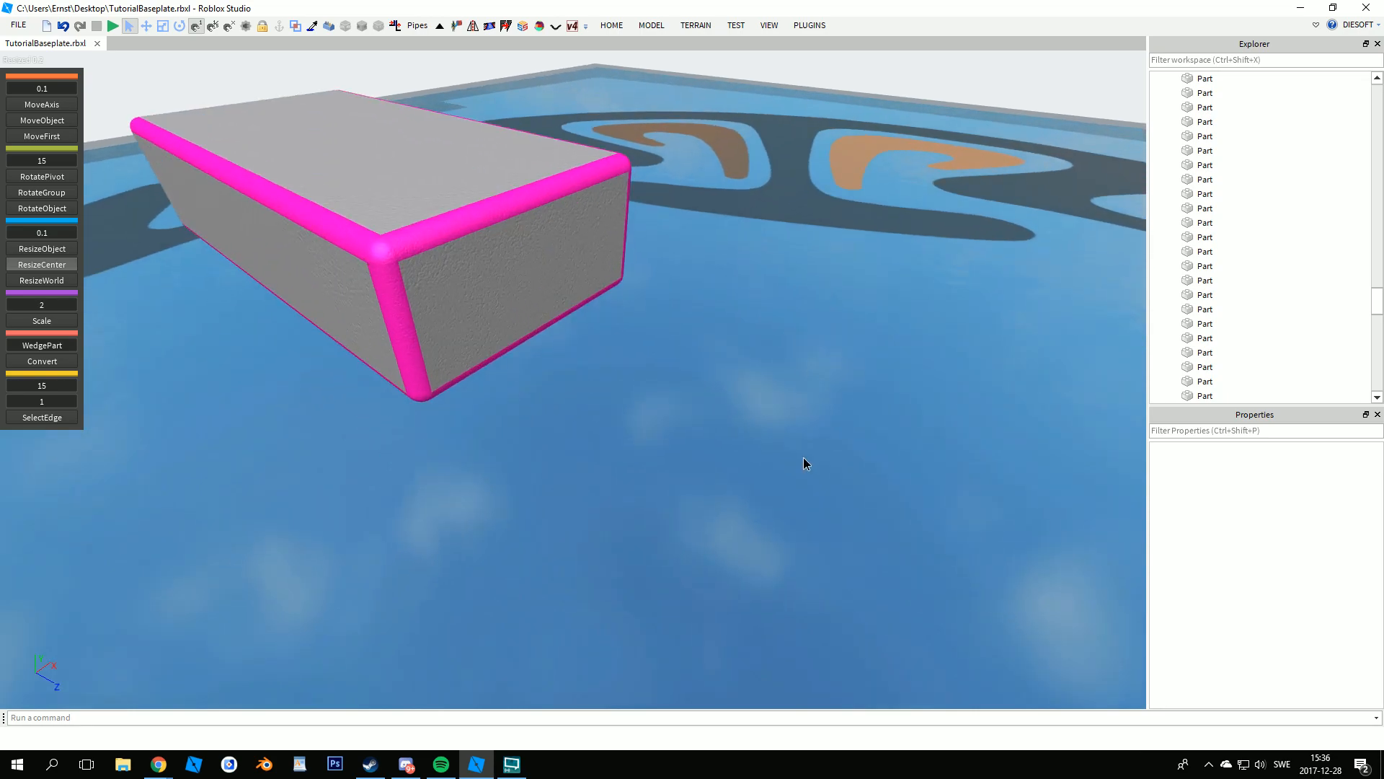
right_drag(803, 457, 784, 495)
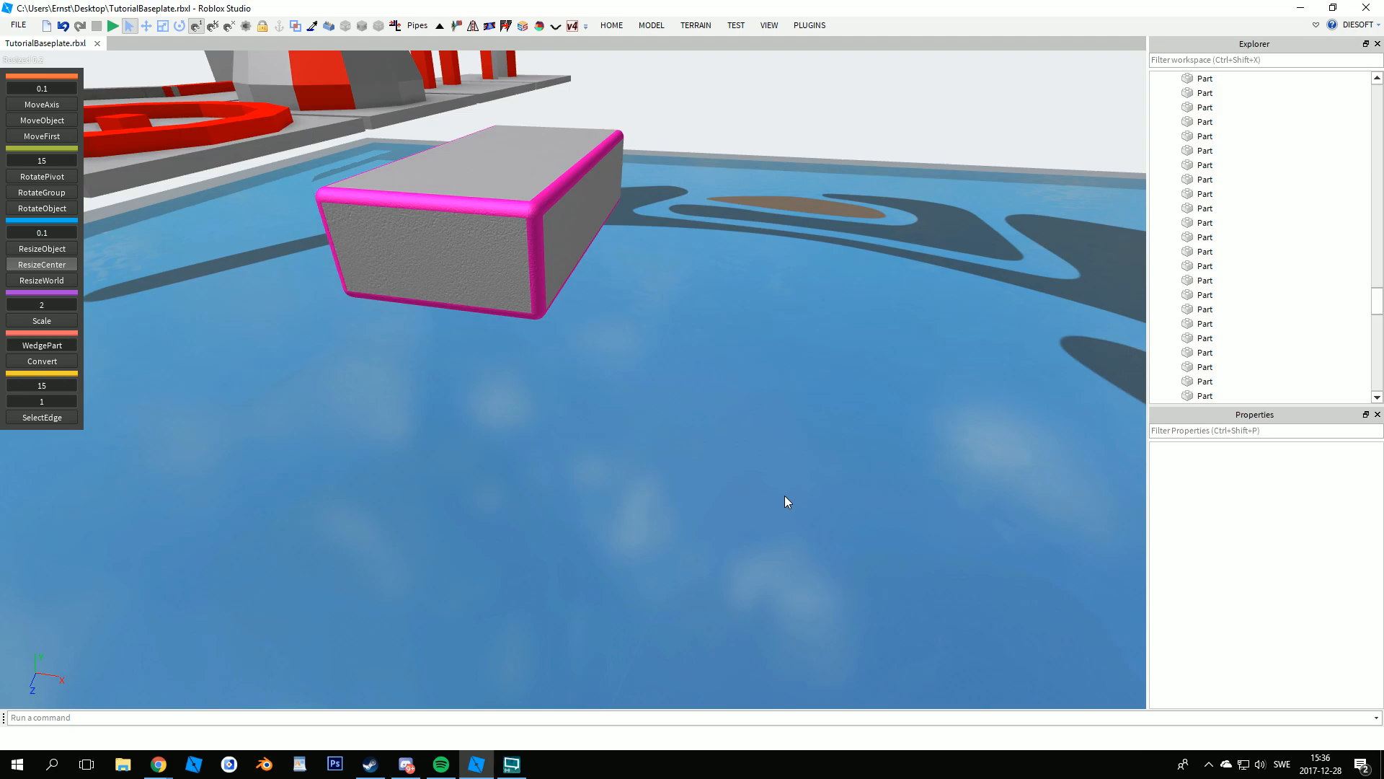
right_drag(790, 481, 775, 526)
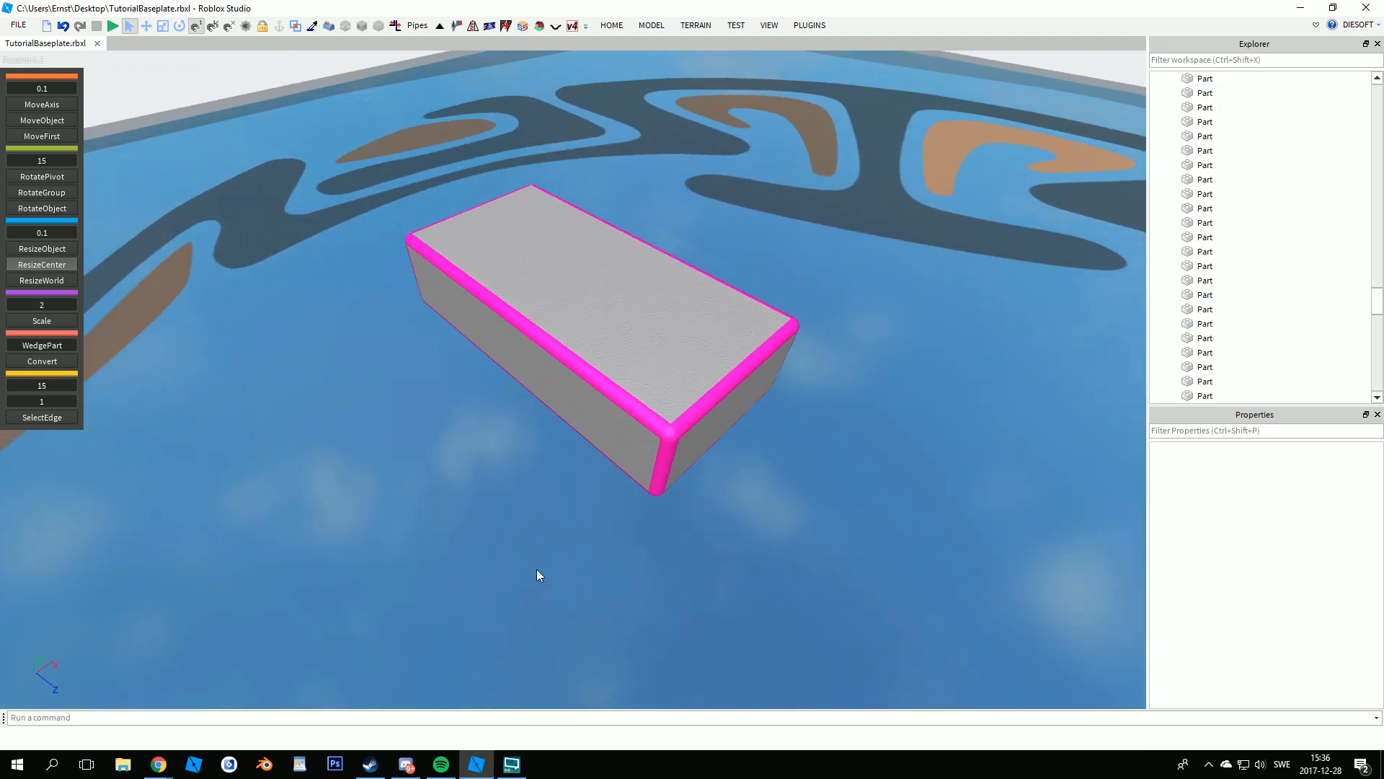
scroll(538, 570, up, 3)
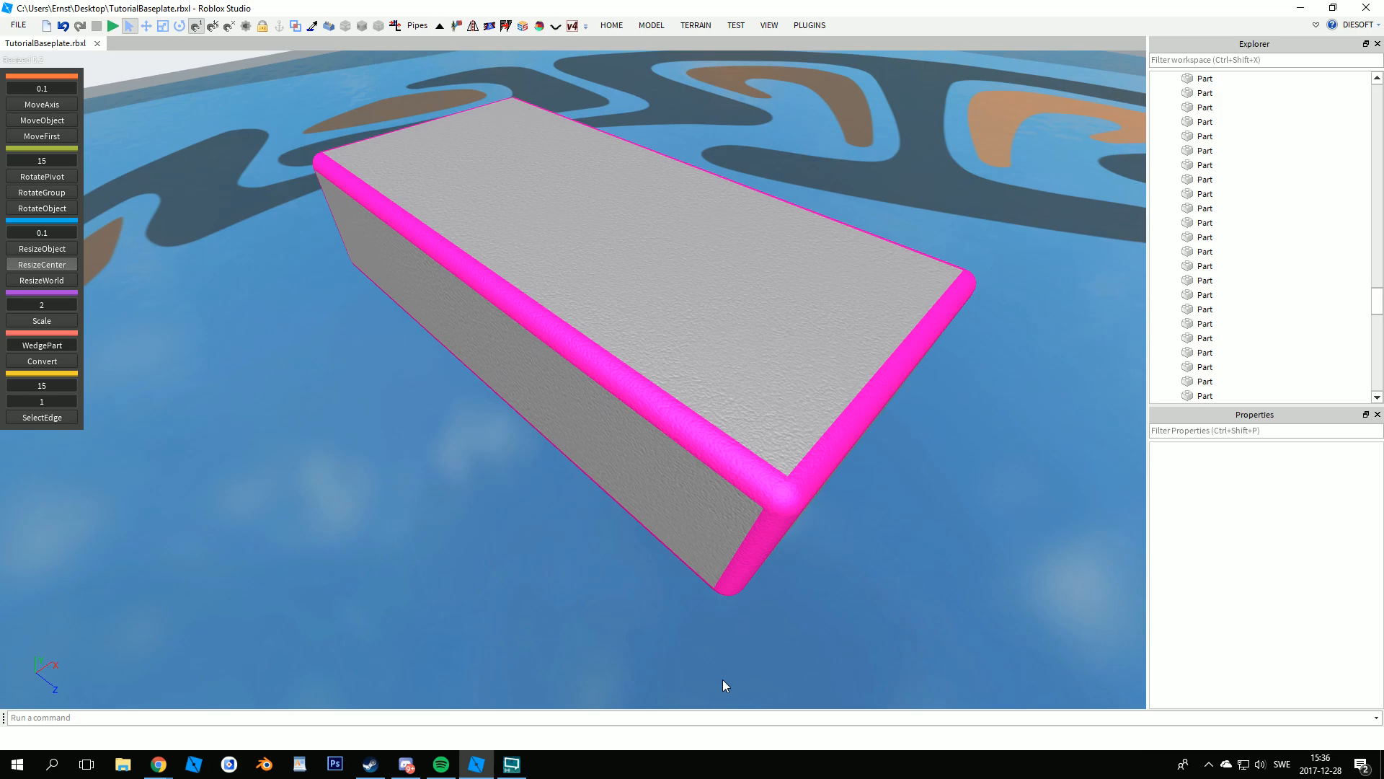
- Delete the finished rounded-edge box from the blue baseplate
scroll(722, 680, down, 6)
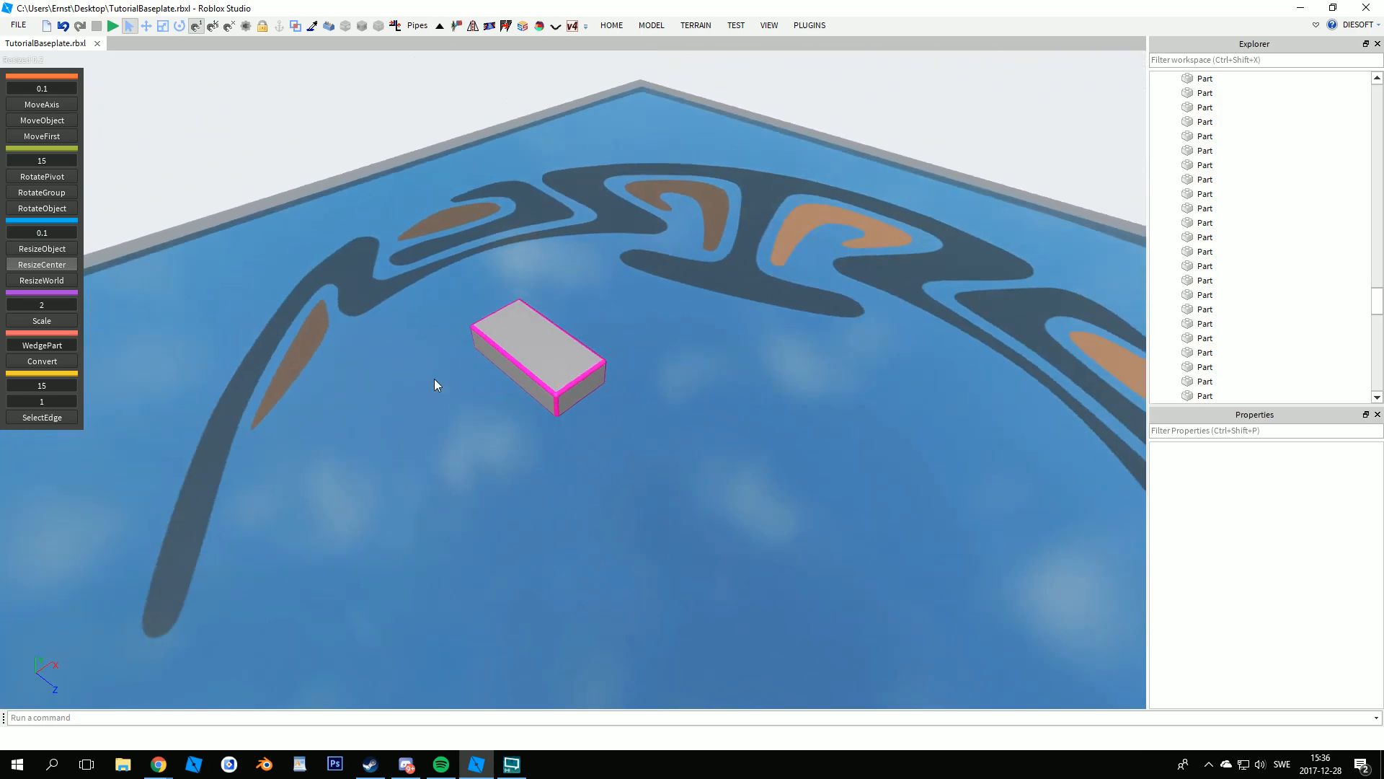
click(597, 401)
key(Delete)
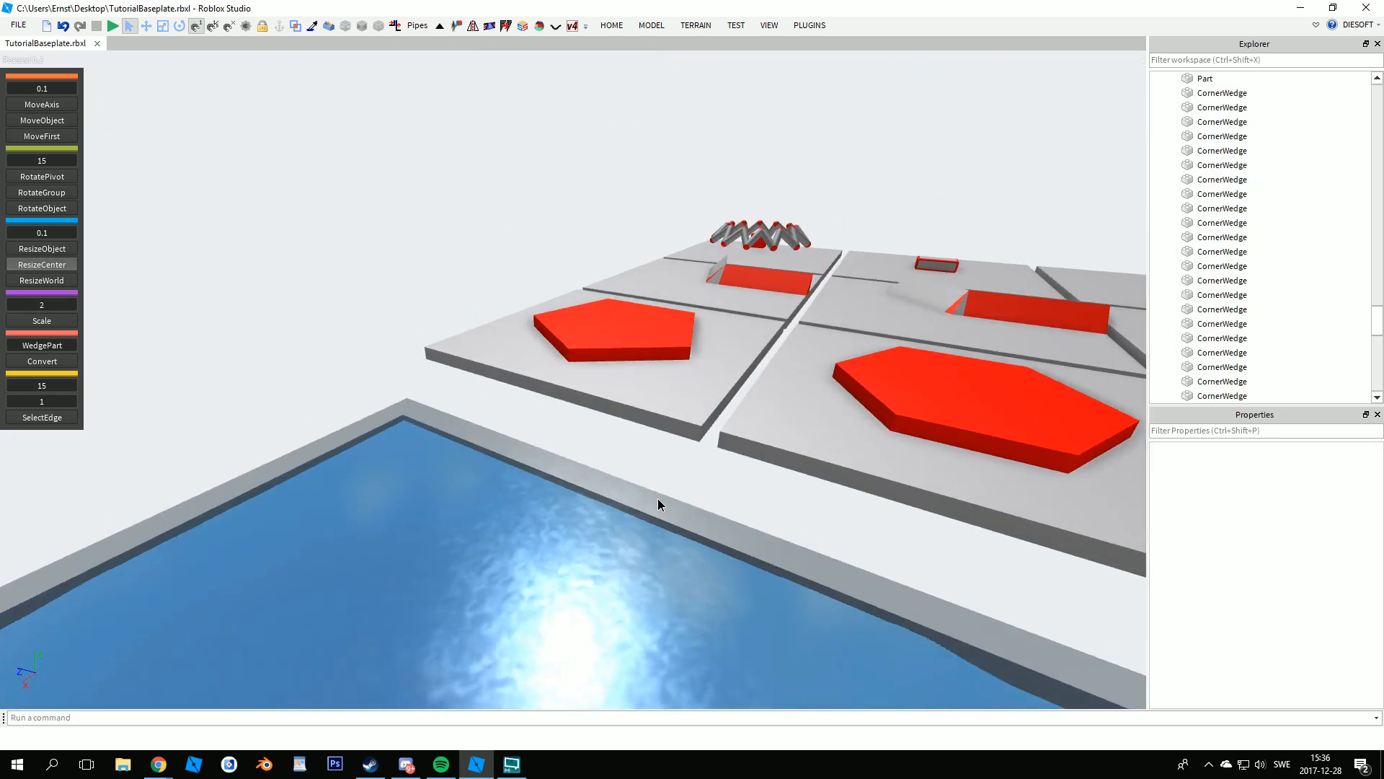
- Duplicate a grey block from the sample shapes and place the copy on the blue baseplate
key(w)
right_drag(658, 499, 658, 498)
key(w)
right_drag(994, 493, 994, 494)
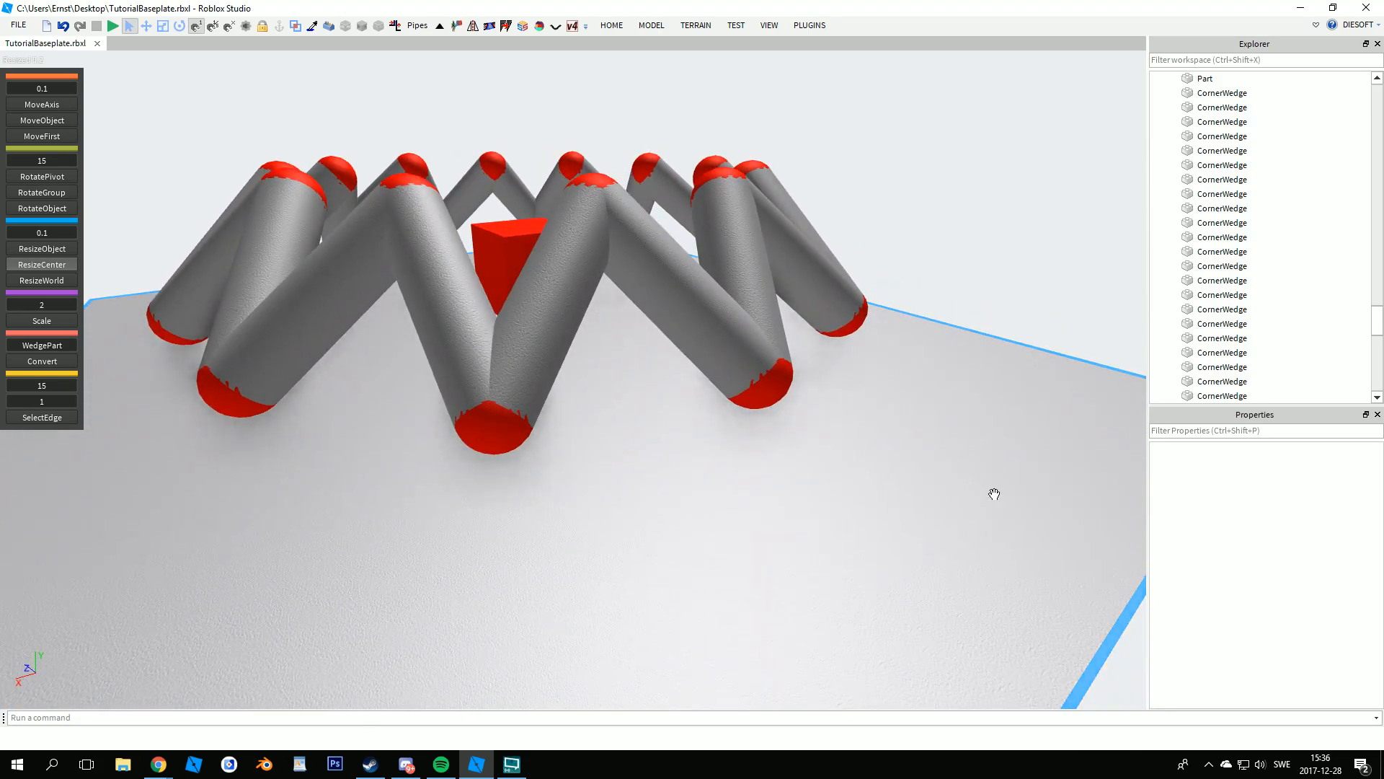
right_drag(872, 307, 872, 308)
key(w)
click(724, 260)
key(ctrl+d)
drag(724, 260, 577, 416)
right_drag(665, 311, 577, 416)
key(w)
drag(578, 415, 516, 447)
right_drag(577, 415, 516, 447)
drag(517, 447, 578, 377)
right_drag(516, 447, 516, 447)
drag(577, 377, 598, 400)
key(w)
- Duplicate the grey ball from the sample shapes and bring the copy onto the blue baseplate near the block
click(516, 321)
right_drag(516, 322, 516, 321)
key(w)
click(750, 210)
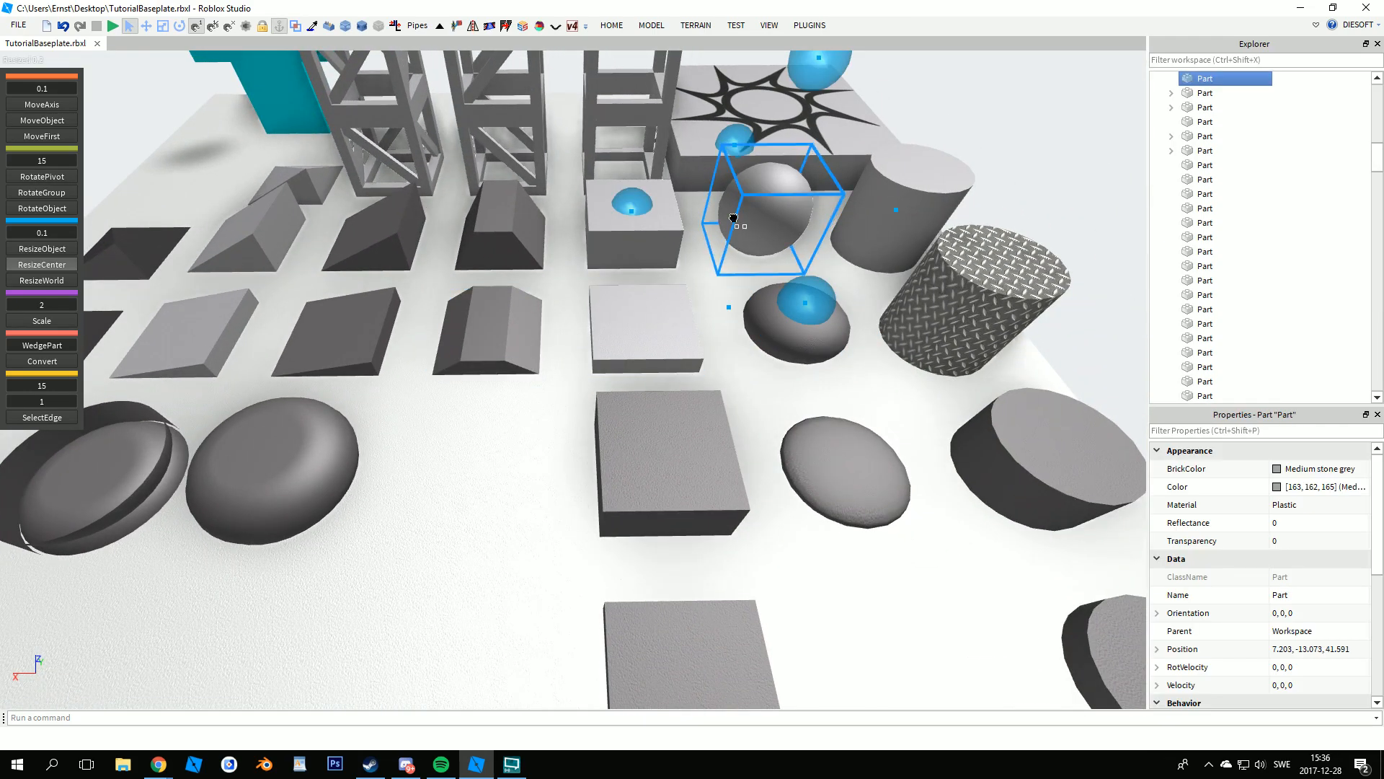
key(ctrl+d)
drag(750, 209, 661, 470)
right_drag(751, 210, 661, 469)
key(w)
drag(661, 469, 482, 398)
right_drag(661, 469, 482, 398)
drag(591, 276, 595, 266)
- Set the move increment to 1 and move the grey ball away to one side of the block
key(y)
right_drag(599, 240, 598, 241)
text(1)
drag(704, 285, 407, 359)
- Pick the block's centre as pivot and rotate copies of the ball around it in 60° increments to form a ring of six
right_drag(490, 352, 490, 351)
scroll(490, 351, down, 2)
key(h)
click(665, 318)
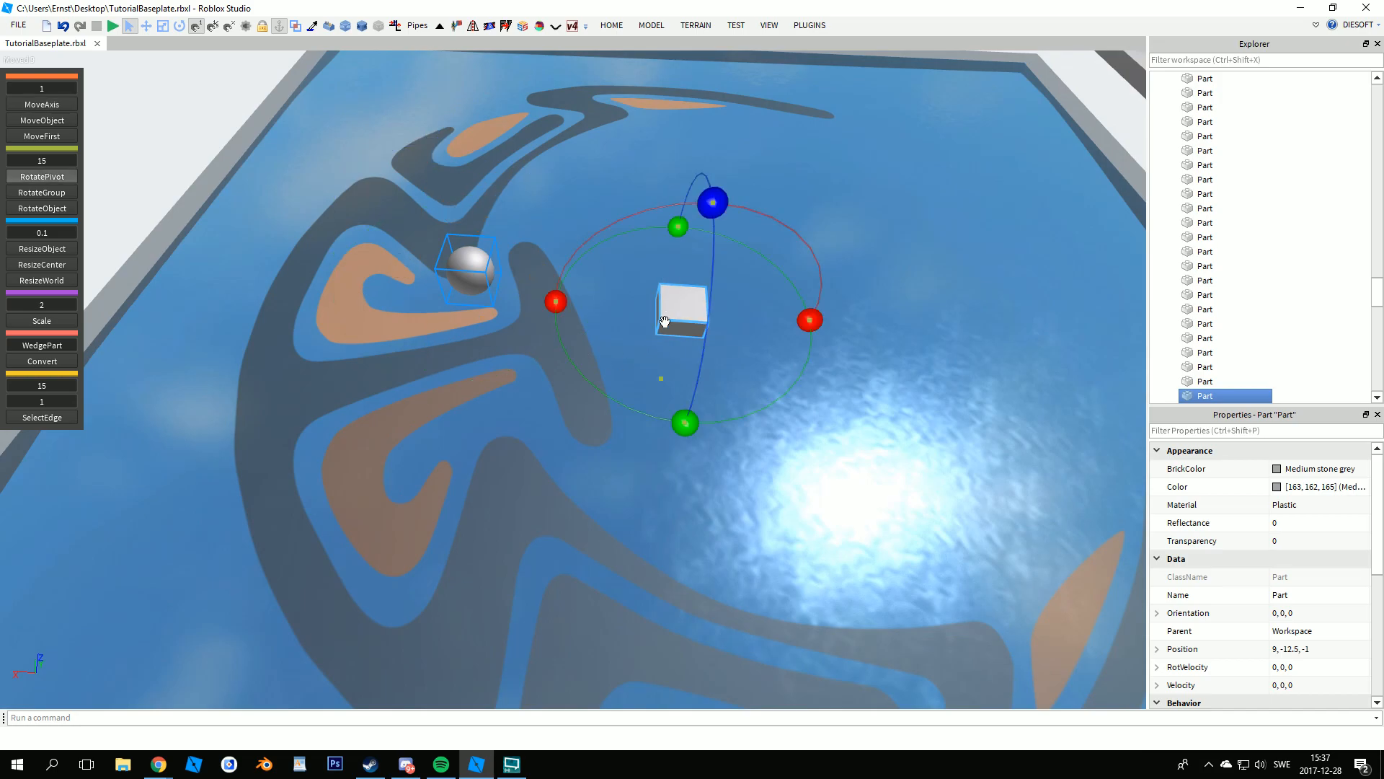
right_drag(663, 319, 664, 320)
drag(644, 185, 667, 349)
drag(666, 401, 667, 193)
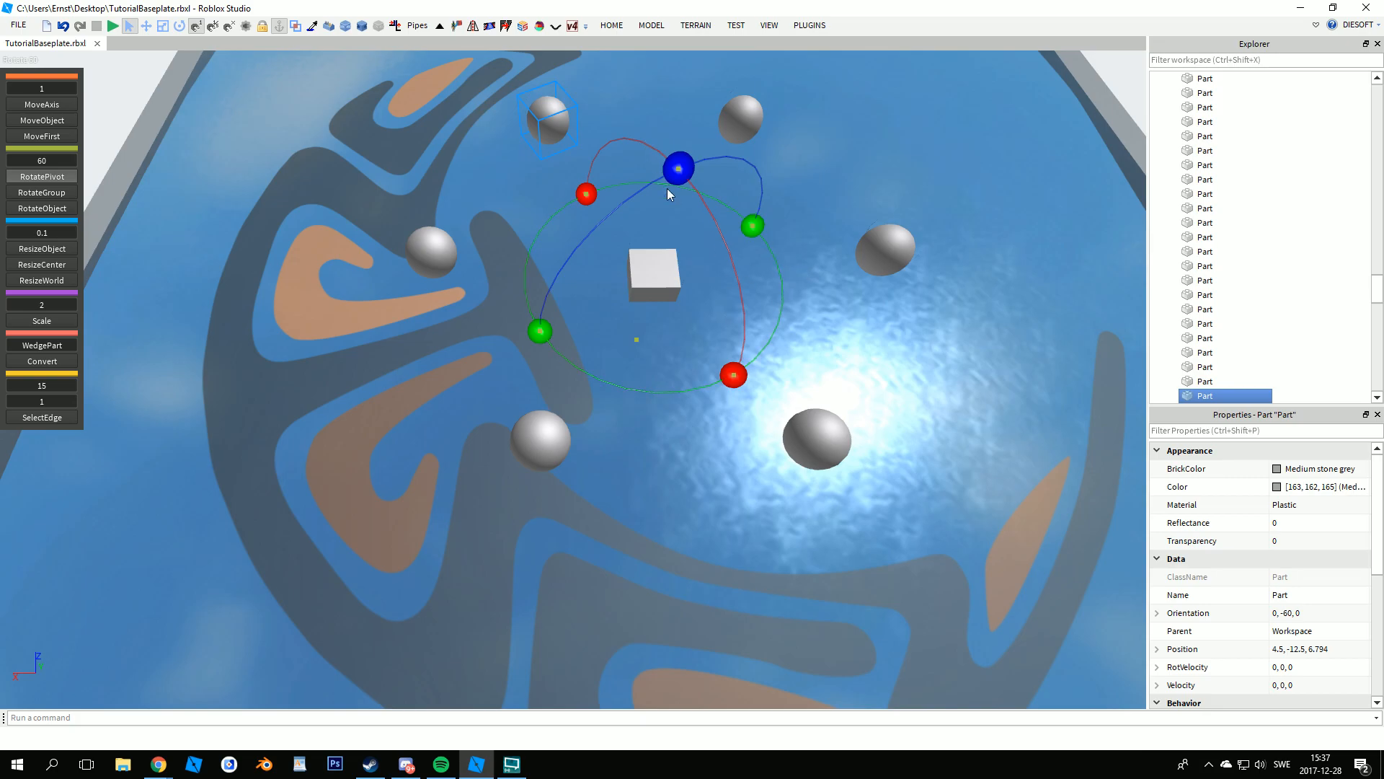
right_drag(447, 301, 447, 301)
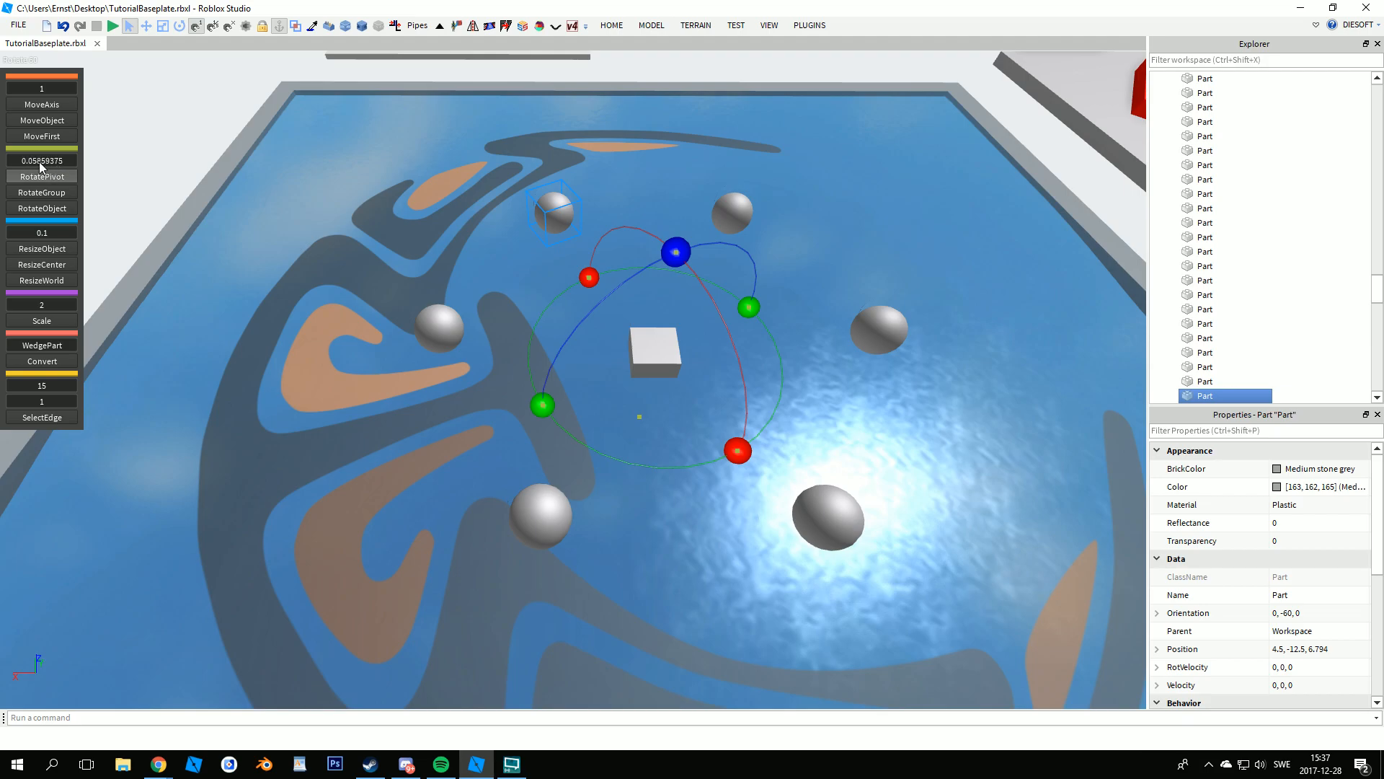
- Set the rotation increment to 60
scroll(43, 161, up, 6)
scroll(41, 165, down, 1)
key(minus)
key(minus)
key(minus)
key(minus)
key(minus)
key(minus)
key(minus)
key(minus)
key(minus)
key(minus)
key(minus)
key(minus)
key(minus)
key(minus)
key(minus)
key(minus)
key(minus)
key(minus)
key(minus)
key(minus)
key(plus)
right_drag(403, 289, 454, 300)
scroll(454, 300, down, 3)
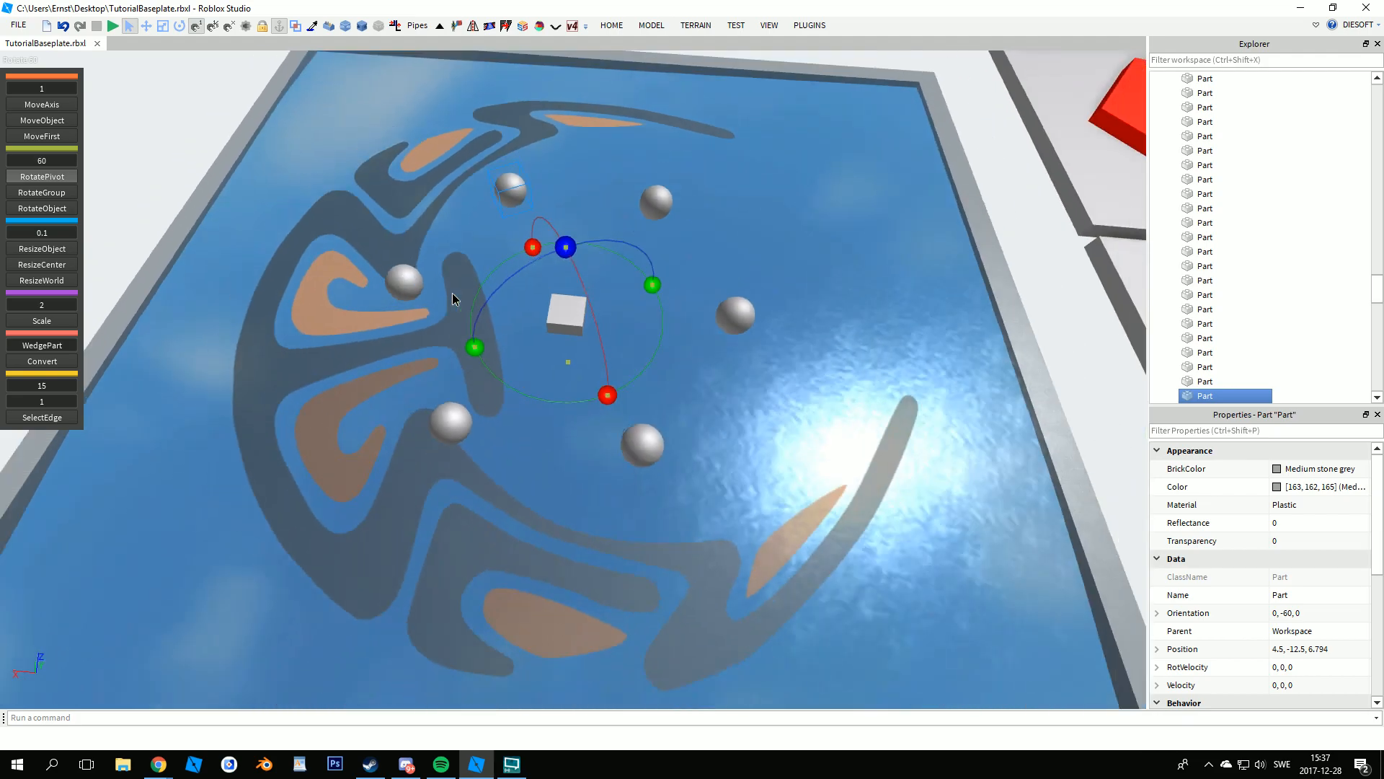
- Select all six balls of the ring, duplicate them, and raise the copies above the originals
scroll(525, 352, up, 1)
ctrl+click(658, 448)
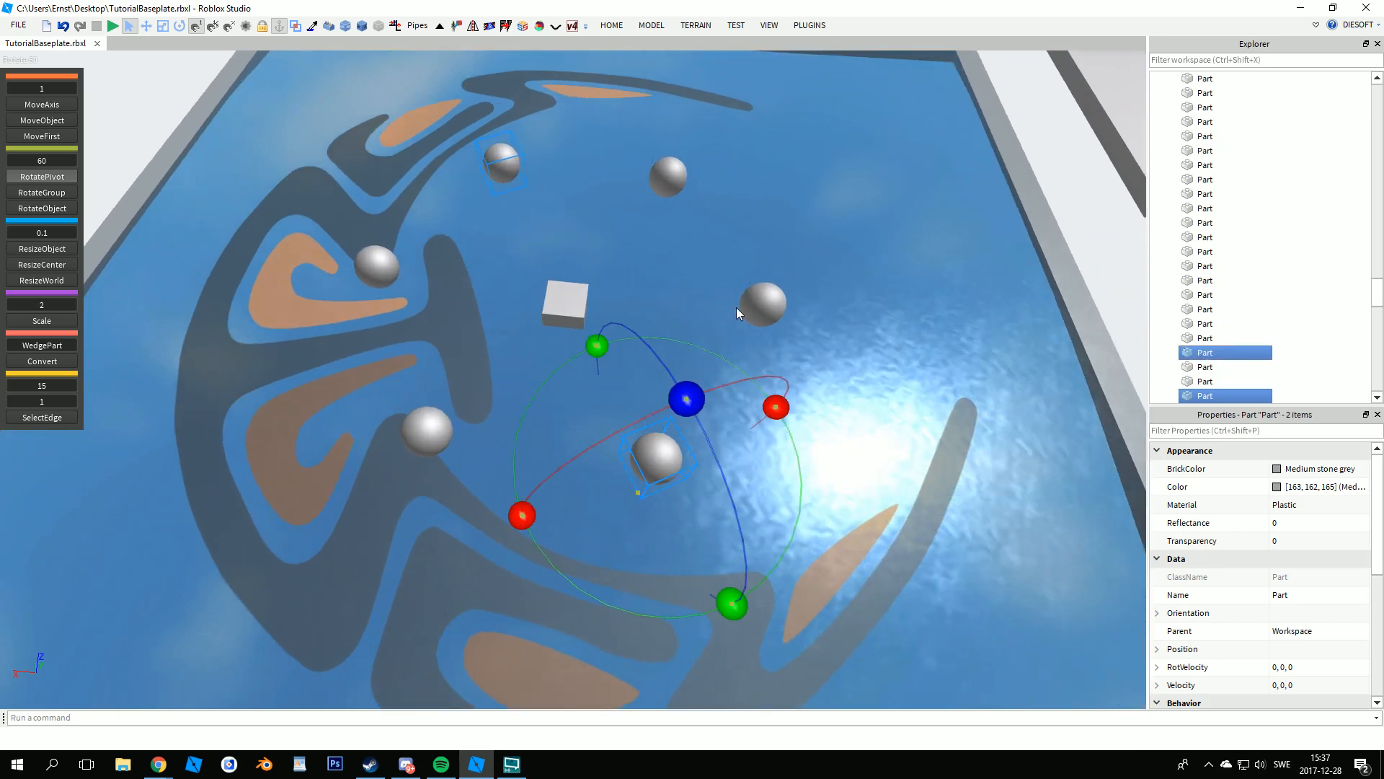
ctrl+click(753, 306)
ctrl+click(663, 177)
ctrl+click(379, 270)
ctrl+click(438, 424)
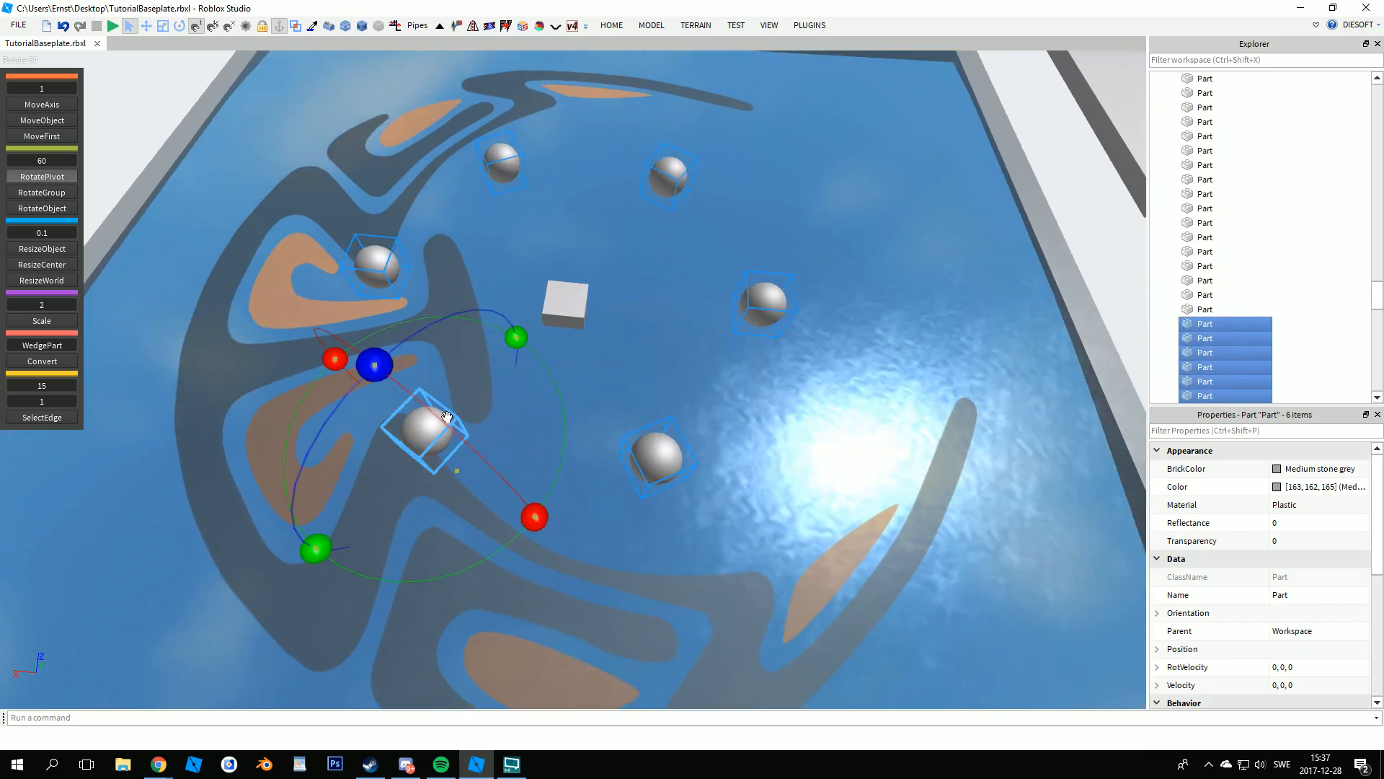
key(y)
right_drag(560, 496, 560, 465)
scroll(560, 465, up, 1)
key(ctrl+d)
drag(573, 263, 572, 107)
- Move each ball of the raised ring outward along its own axis to form a wider ring
key(u)
right_drag(556, 251, 512, 312)
drag(507, 332, 499, 372)
- Duplicate the wide ring and move the copied balls inward and upward to form a third, narrower ring above
scroll(656, 291, down, 2)
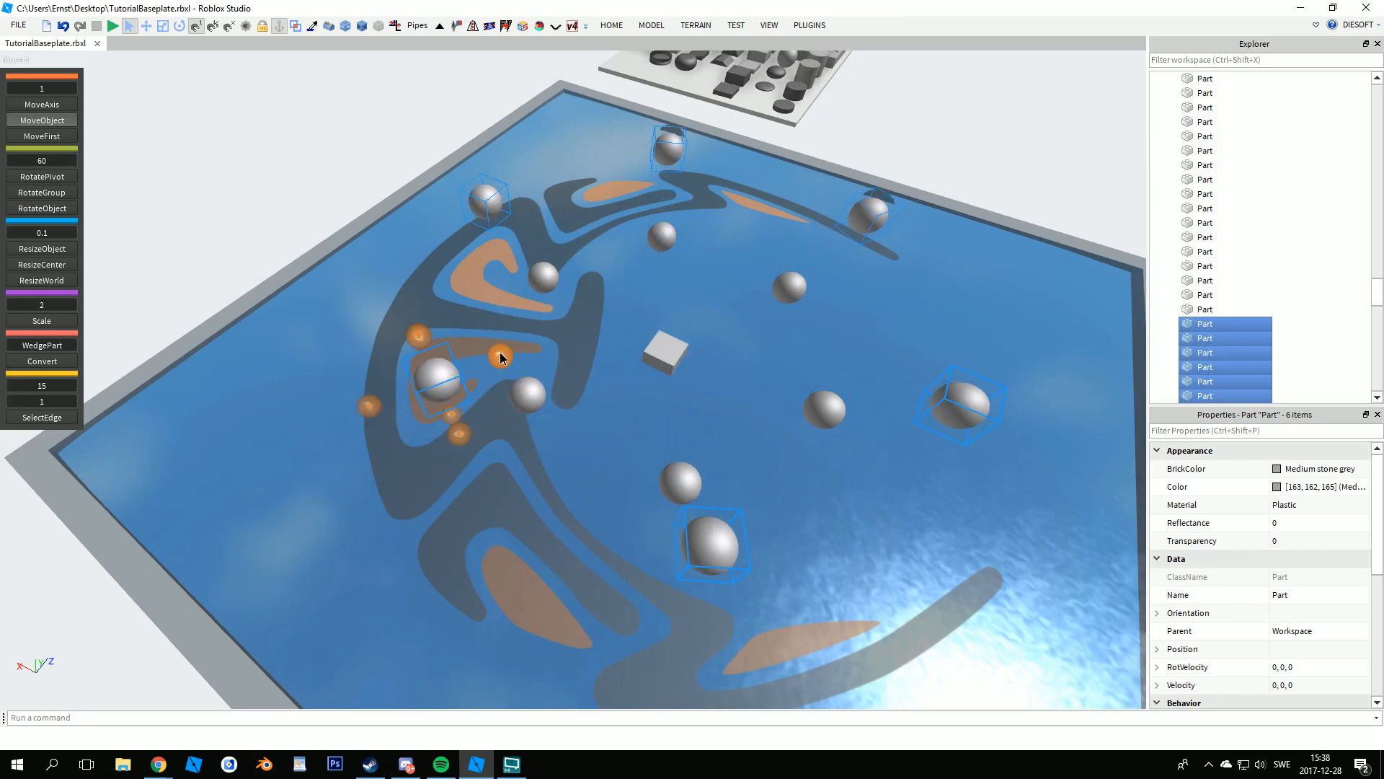
drag(499, 357, 626, 309)
scroll(625, 310, up, 3)
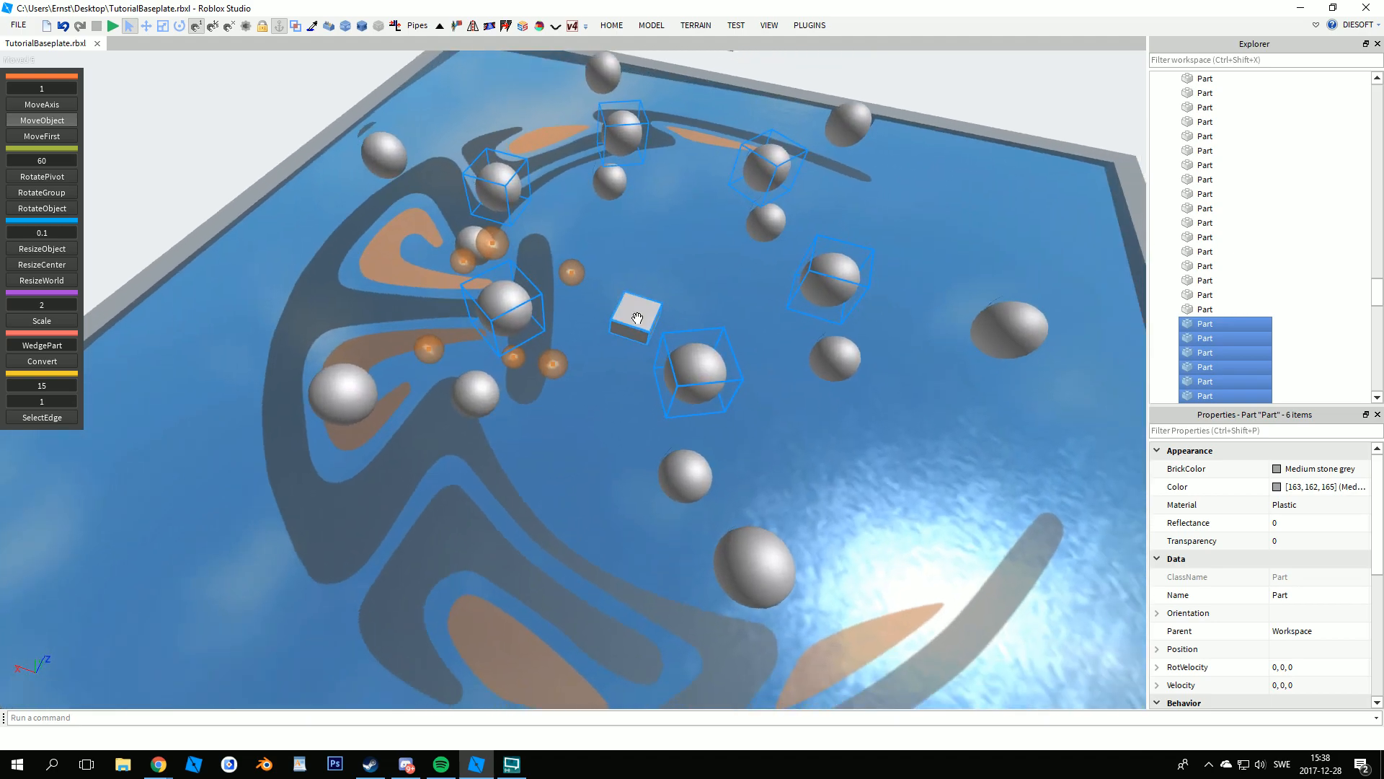
right_drag(637, 318, 651, 175)
drag(649, 177, 646, 193)
right_drag(647, 193, 645, 281)
scroll(645, 281, down, 2)
- Reduce the rotation increment to 15 and rotate the top ring as a group around the vertical axis
key(u)
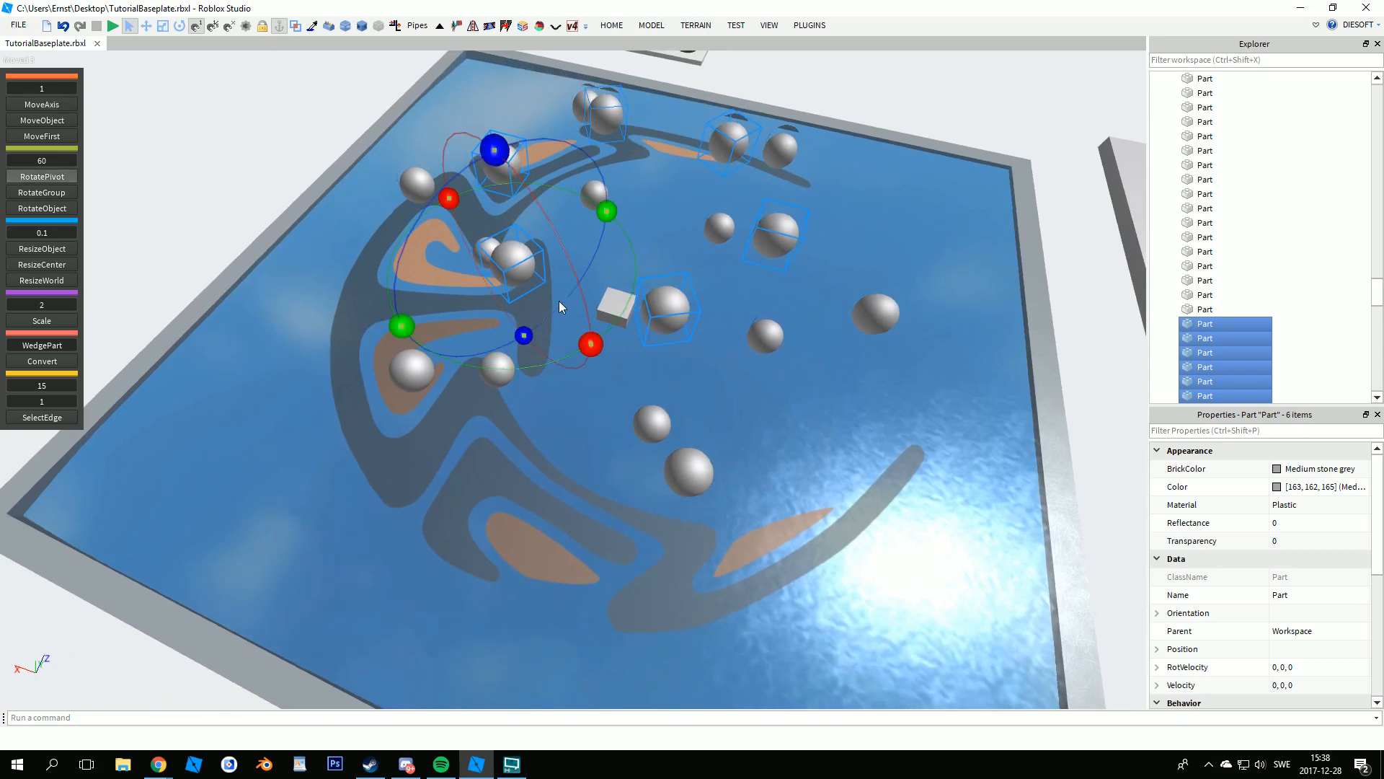
key(j)
key(e)
right_drag(546, 299, 619, 360)
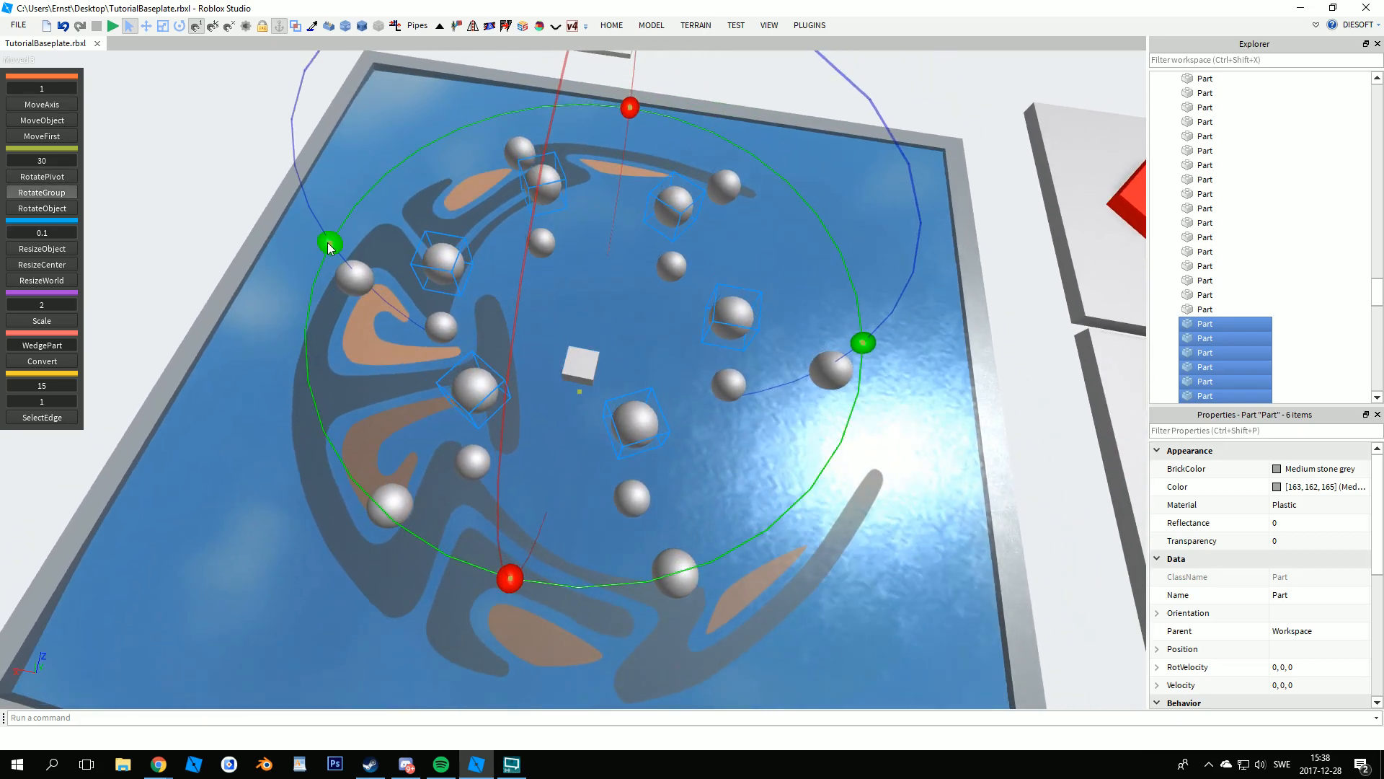
drag(328, 247, 309, 296)
- Add the six balls of the wide ring to the selection and rotate both rings together around the vertical axis in 15° increments
ctrl+click(358, 274)
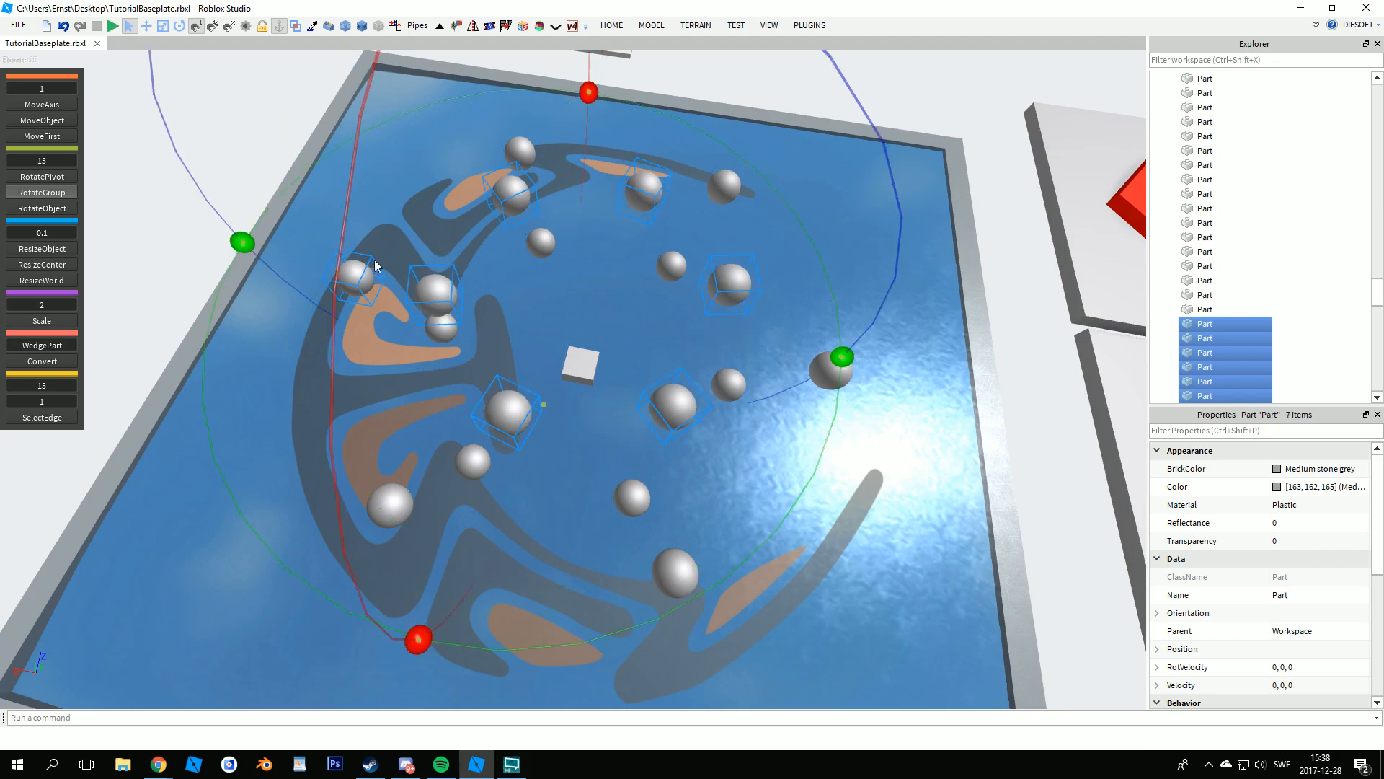
ctrl+click(519, 151)
ctrl+click(724, 186)
ctrl+click(831, 370)
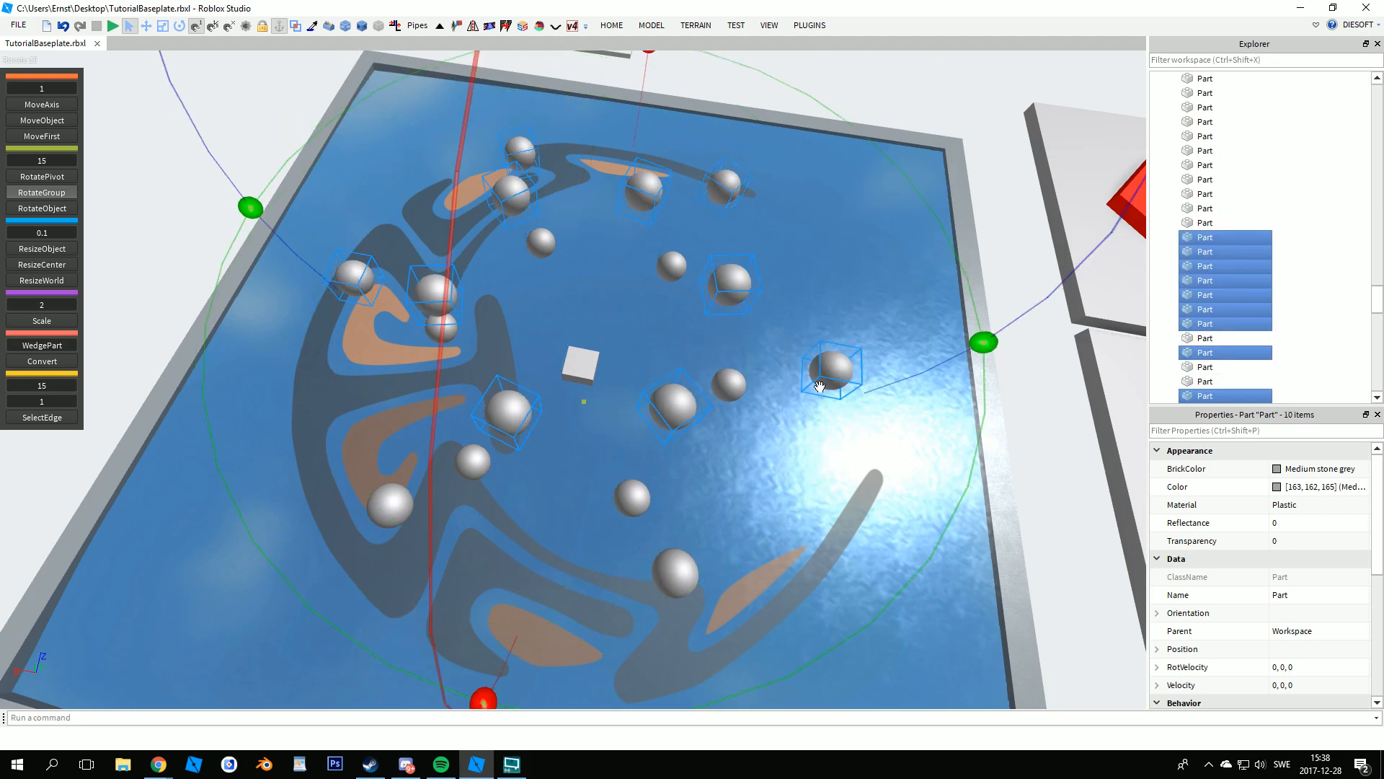
ctrl+click(675, 573)
ctrl+click(390, 505)
ctrl+click(394, 501)
right_drag(455, 432, 649, 382)
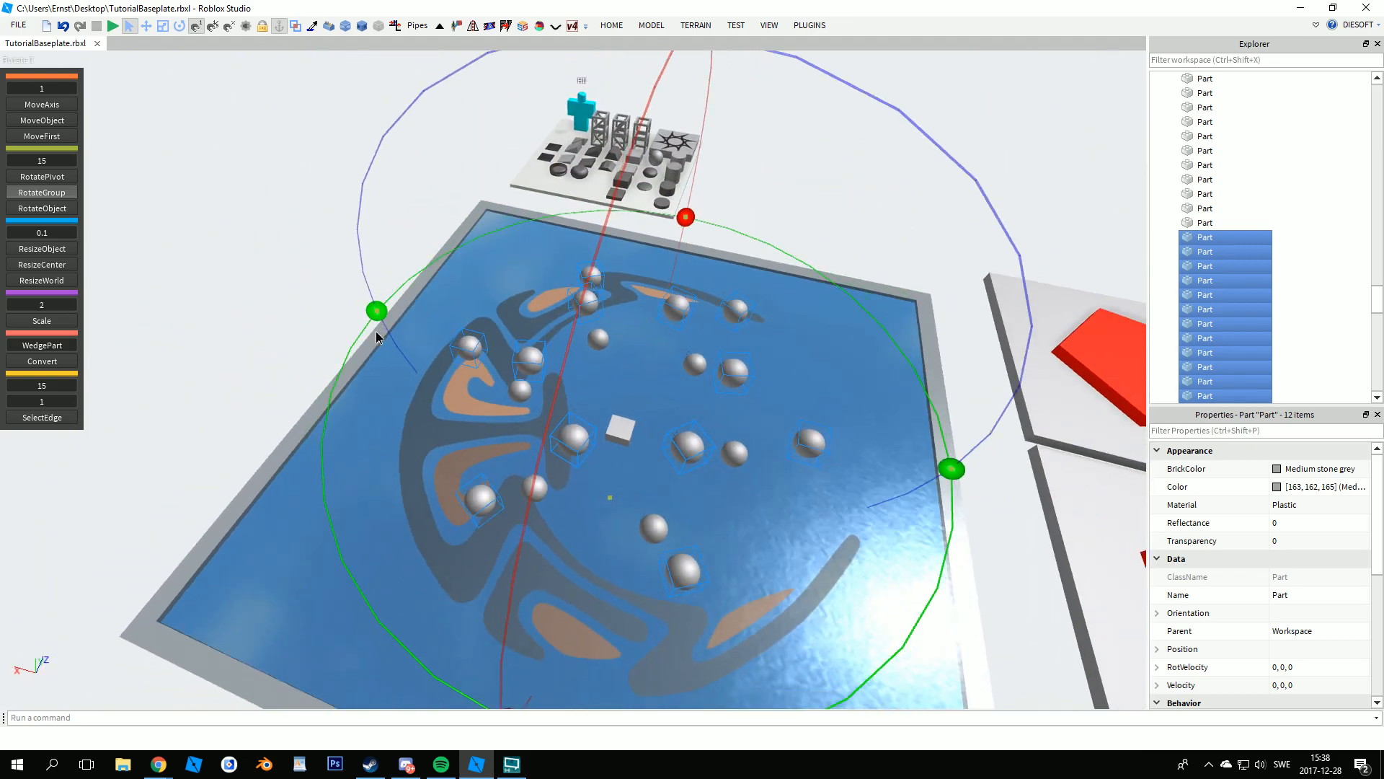
drag(376, 332, 377, 344)
right_drag(420, 350, 420, 351)
click(427, 416)
right_drag(427, 416, 447, 407)
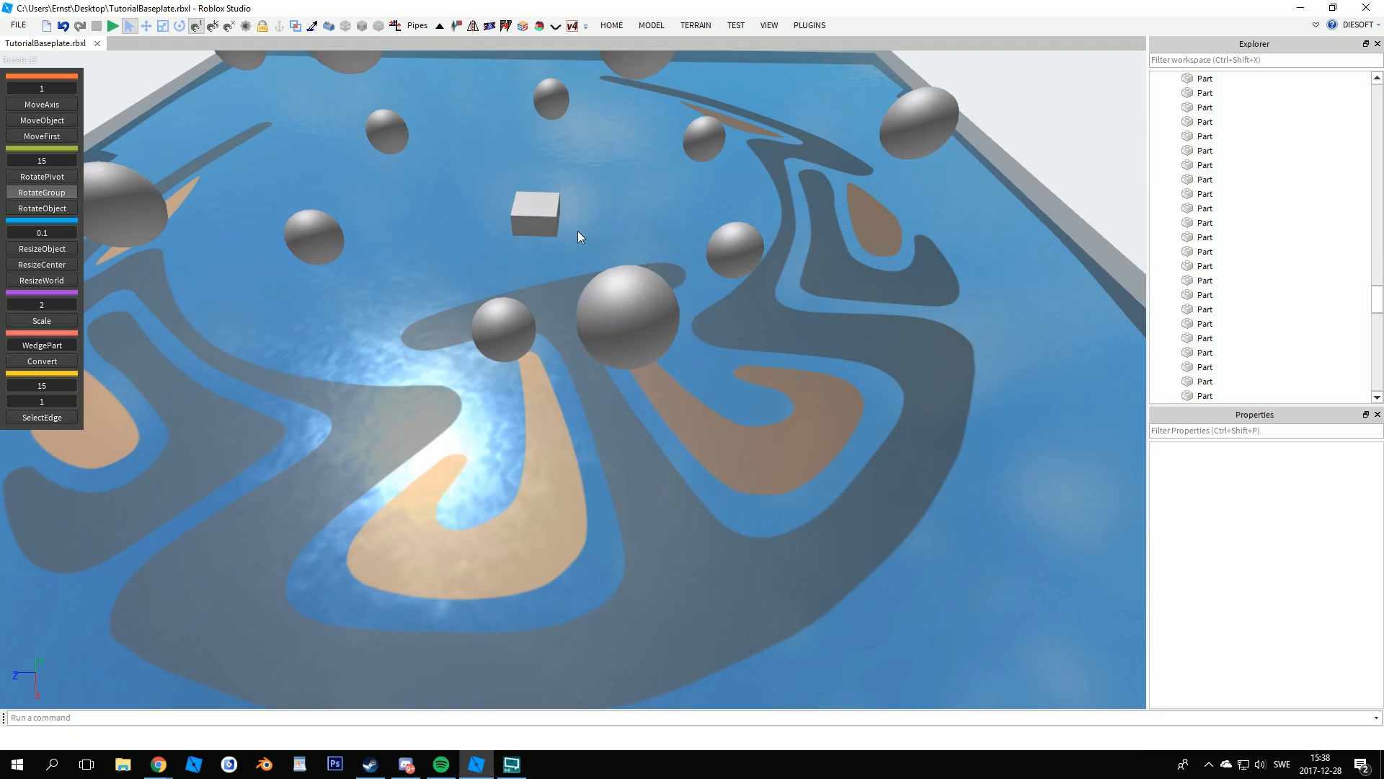
- Try to connect three neighbouring balls, one from each ring, with the Pipes tool
click(503, 329)
ctrl+click(629, 302)
key(e)
ctrl+click(638, 266)
key(d)
right_drag(637, 266, 638, 266)
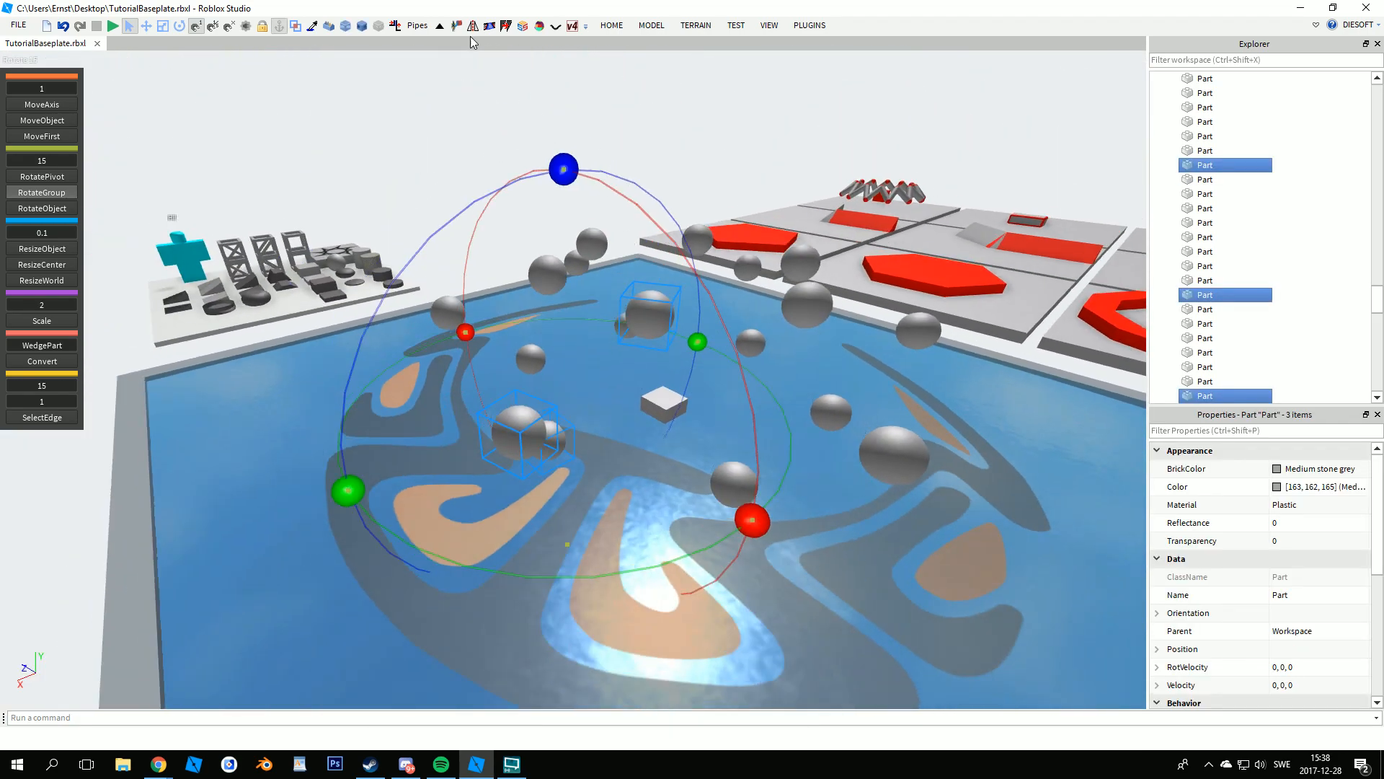
click(422, 28)
- Undo and redo the pipe creation, then delete the two test pipes between the balls
right_drag(494, 331, 500, 345)
click(562, 476)
key(w)
key(a)
right_drag(562, 476, 562, 470)
key(ctrl+z)
key(ctrl+y)
click(769, 575)
click(678, 366)
key(Delete)
click(686, 290)
key(Delete)
- Select all 18 balls in sequence, from the low, wide and top ring around the centre, and connect them with pipes
click(589, 511)
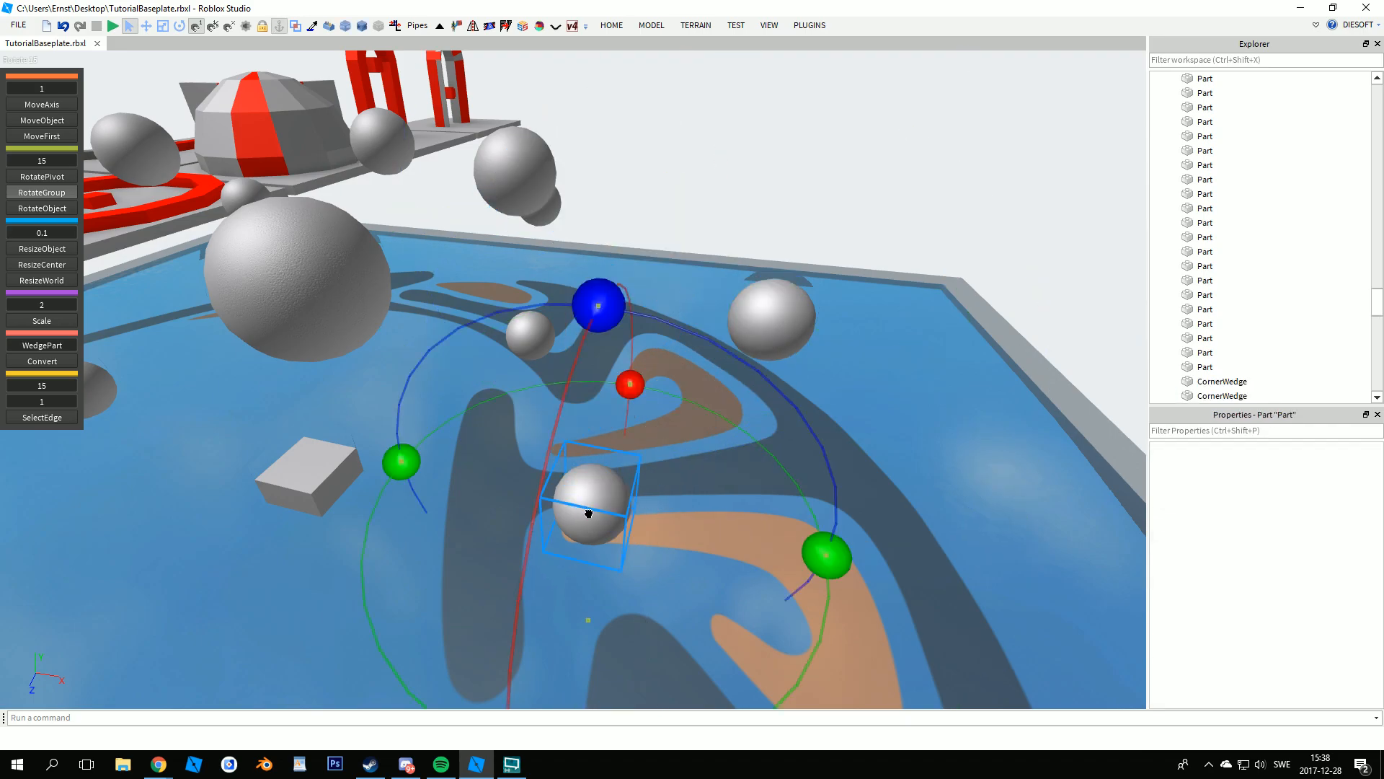
ctrl+click(799, 337)
right_drag(780, 349, 774, 343)
key(d)
ctrl+click(742, 231)
right_drag(740, 253, 737, 258)
key(d)
ctrl+click(614, 345)
ctrl+click(795, 292)
ctrl+click(692, 117)
right_drag(692, 117, 690, 117)
key(d)
ctrl+click(672, 401)
ctrl+click(842, 313)
ctrl+click(736, 183)
right_drag(736, 184, 706, 168)
key(d)
ctrl+click(642, 416)
ctrl+click(817, 326)
ctrl+click(686, 192)
key(d)
ctrl+click(684, 424)
ctrl+click(883, 303)
ctrl+click(716, 165)
key(d)
ctrl+click(603, 392)
ctrl+click(781, 306)
ctrl+click(607, 164)
right_drag(607, 163, 606, 165)
key(d)
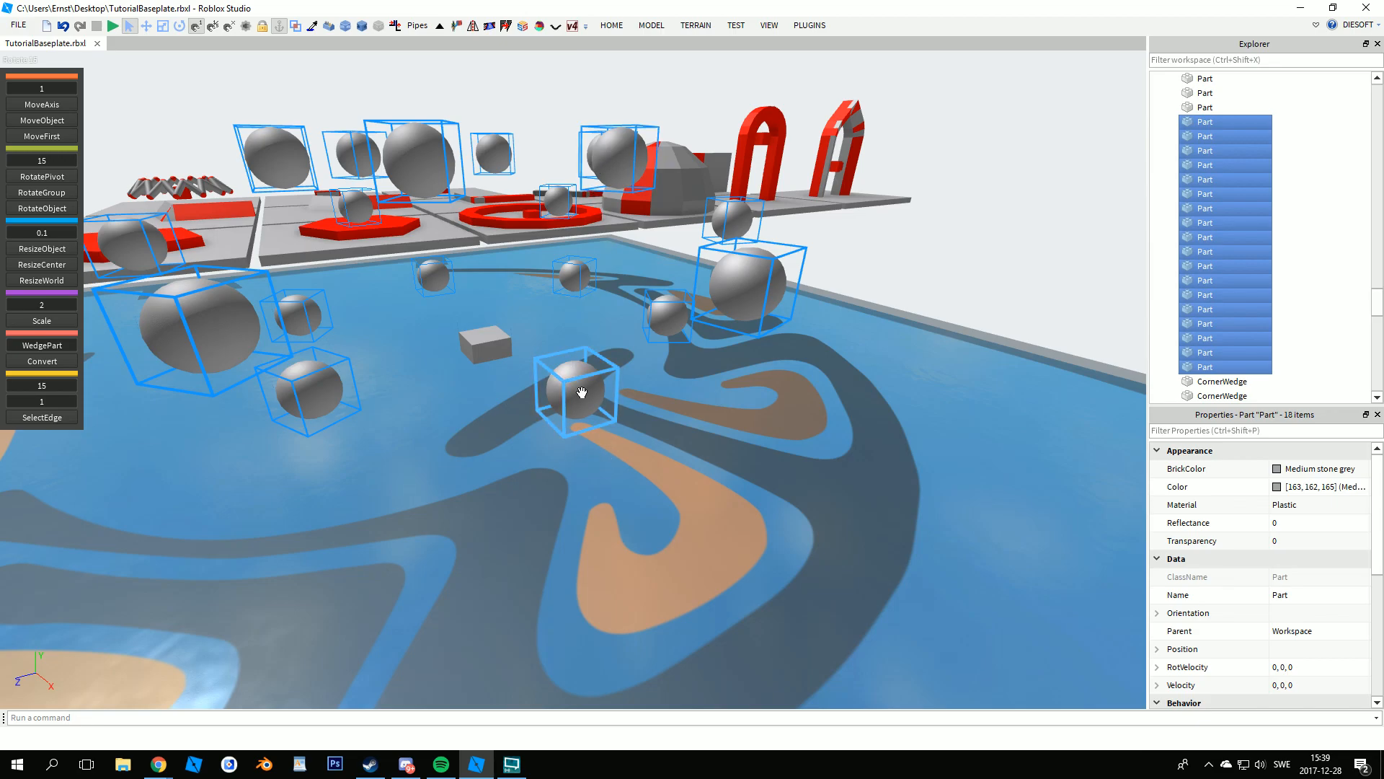
click(416, 25)
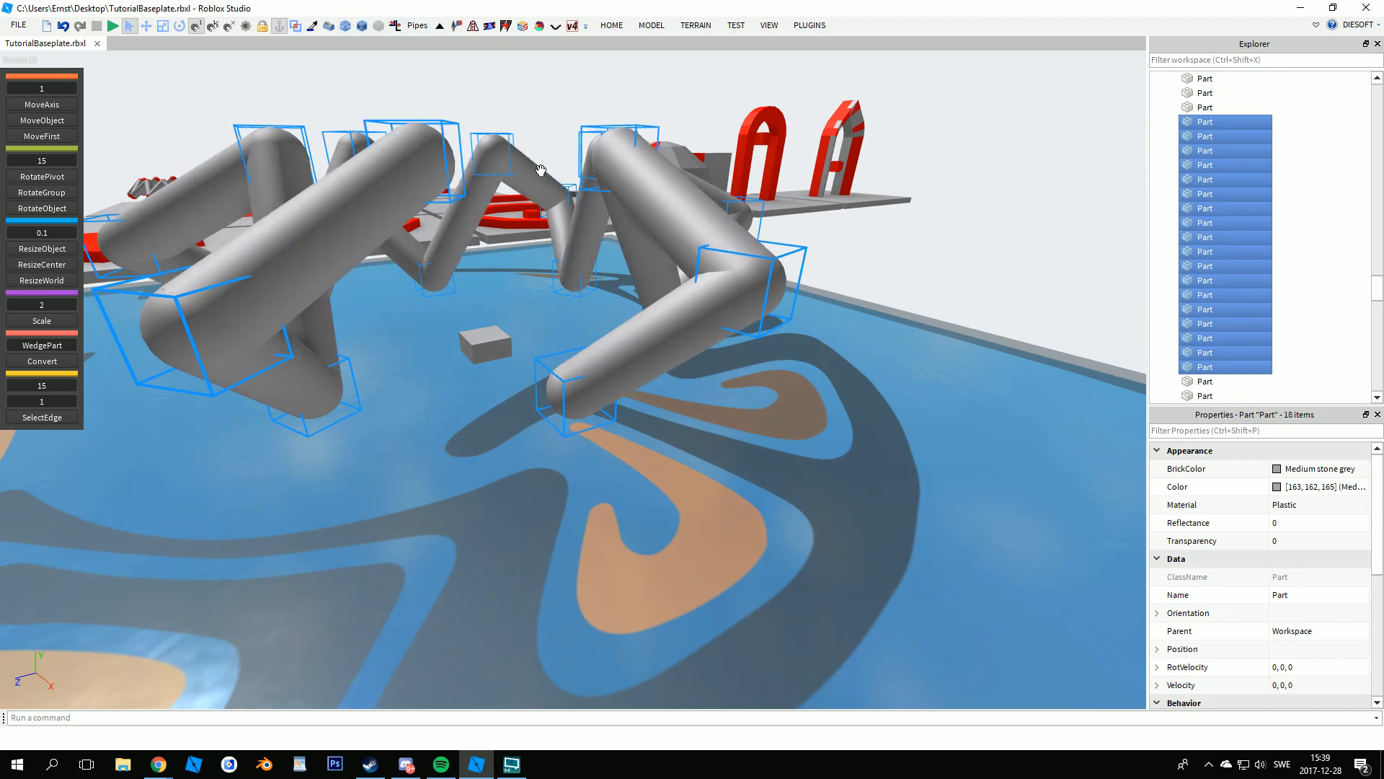
- Select the two unconnected end balls of the zigzag and close the gap with a pipe
click(513, 197)
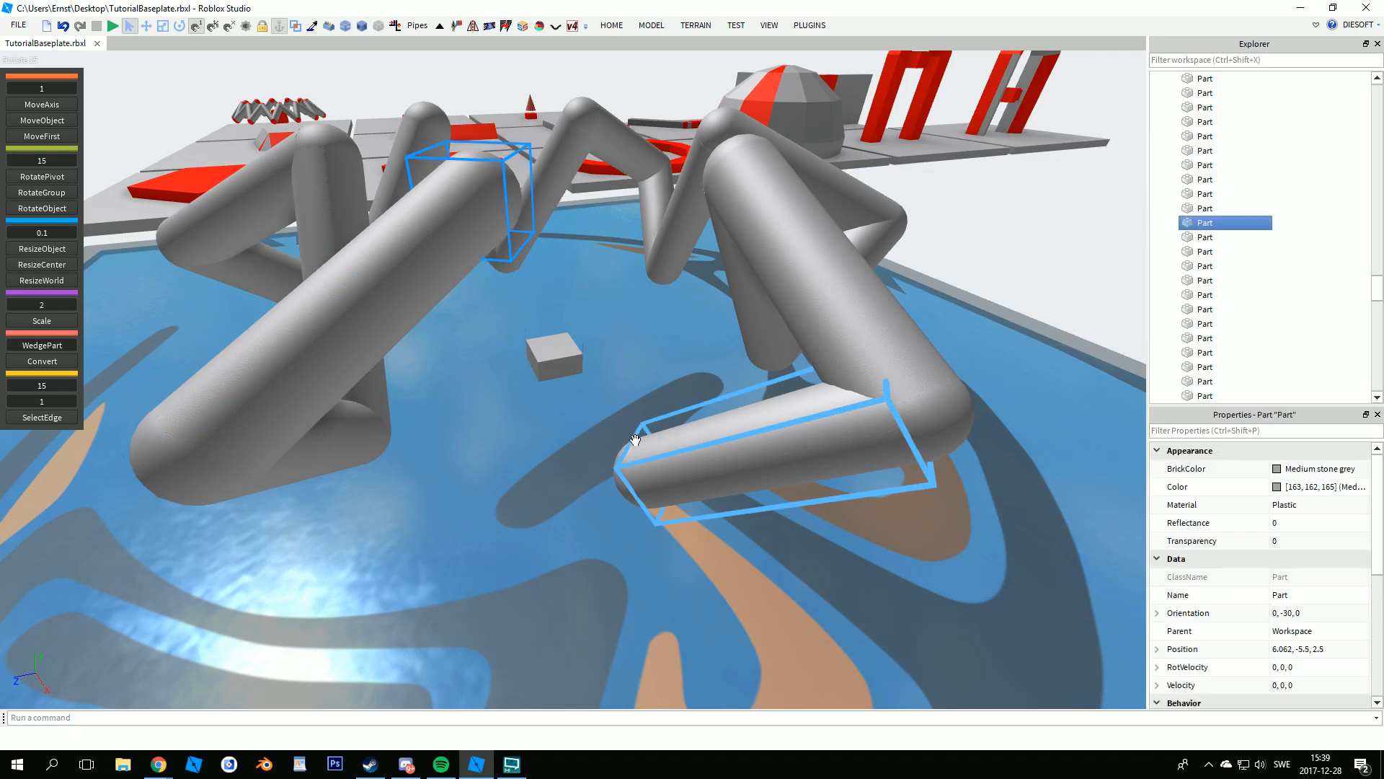
ctrl+click(634, 462)
key(f)
click(417, 27)
scroll(845, 409, down, 5)
right_drag(846, 409, 846, 408)
click(846, 409)
scroll(844, 412, up, 5)
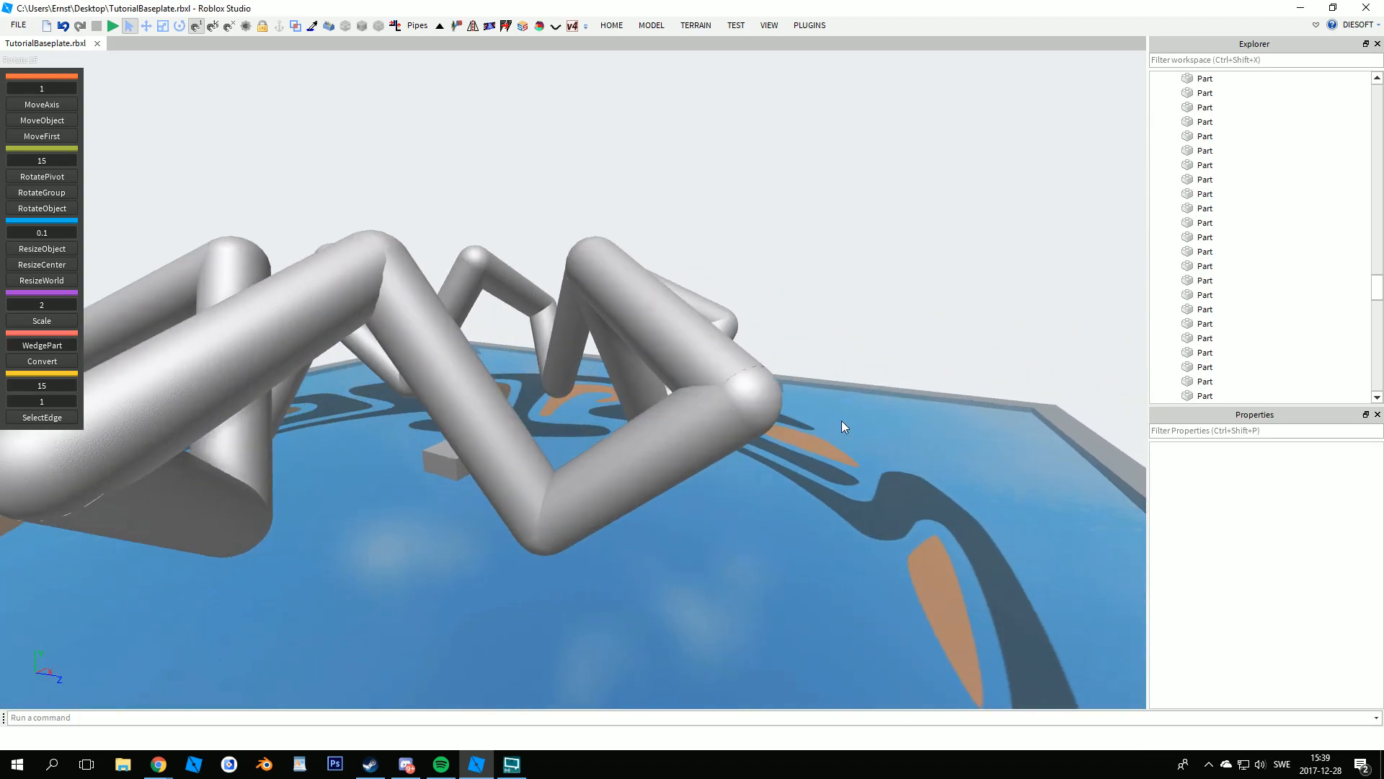
- Select the balls of the top ring in order around the circle and connect them with pipes
scroll(627, 277, up, 3)
right_drag(626, 277, 627, 277)
click(608, 210)
right_drag(608, 210, 609, 210)
ctrl+click(625, 339)
right_drag(631, 345, 632, 345)
scroll(631, 345, down, 8)
ctrl+click(613, 371)
ctrl+click(482, 288)
ctrl+click(530, 240)
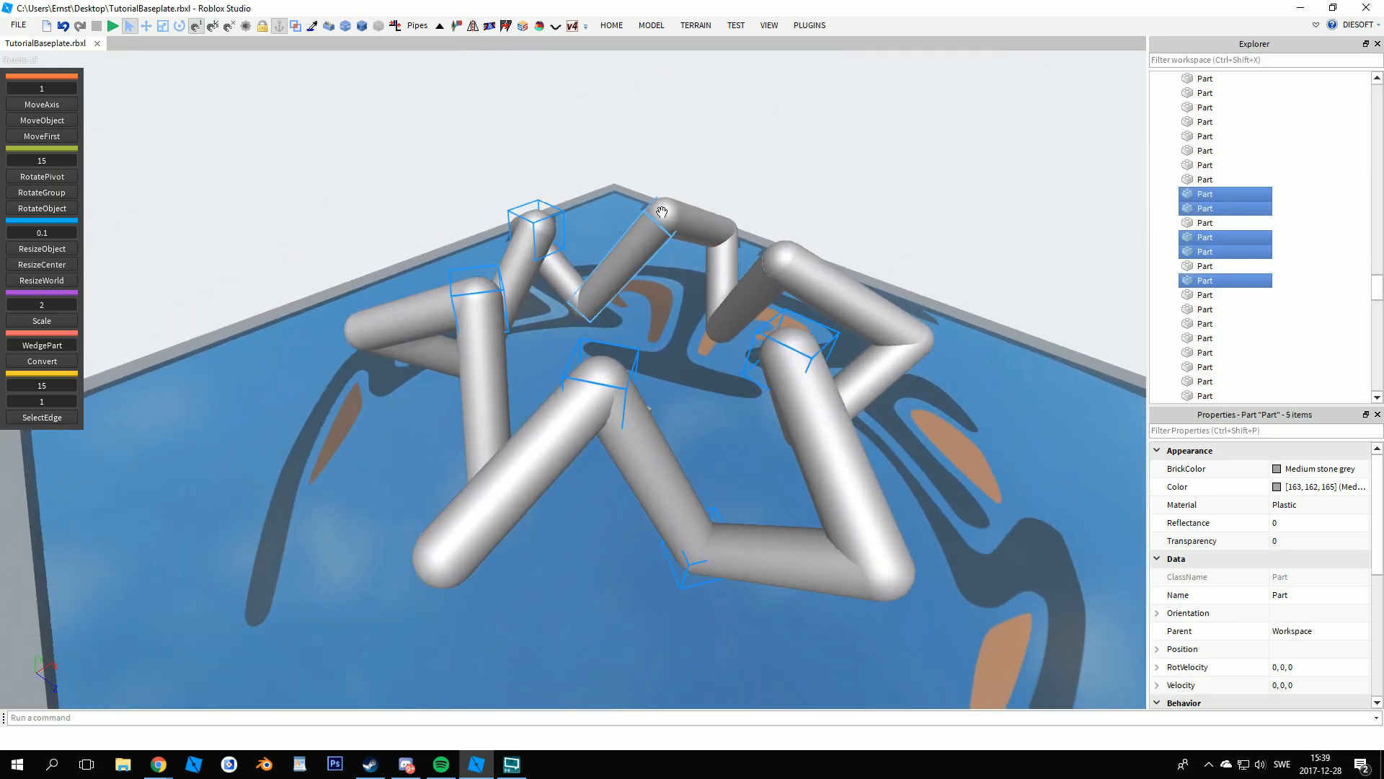
ctrl+click(661, 211)
ctrl+click(771, 241)
right_drag(624, 427, 624, 427)
scroll(596, 517, up, 5)
right_drag(516, 405, 516, 405)
scroll(516, 405, down, 5)
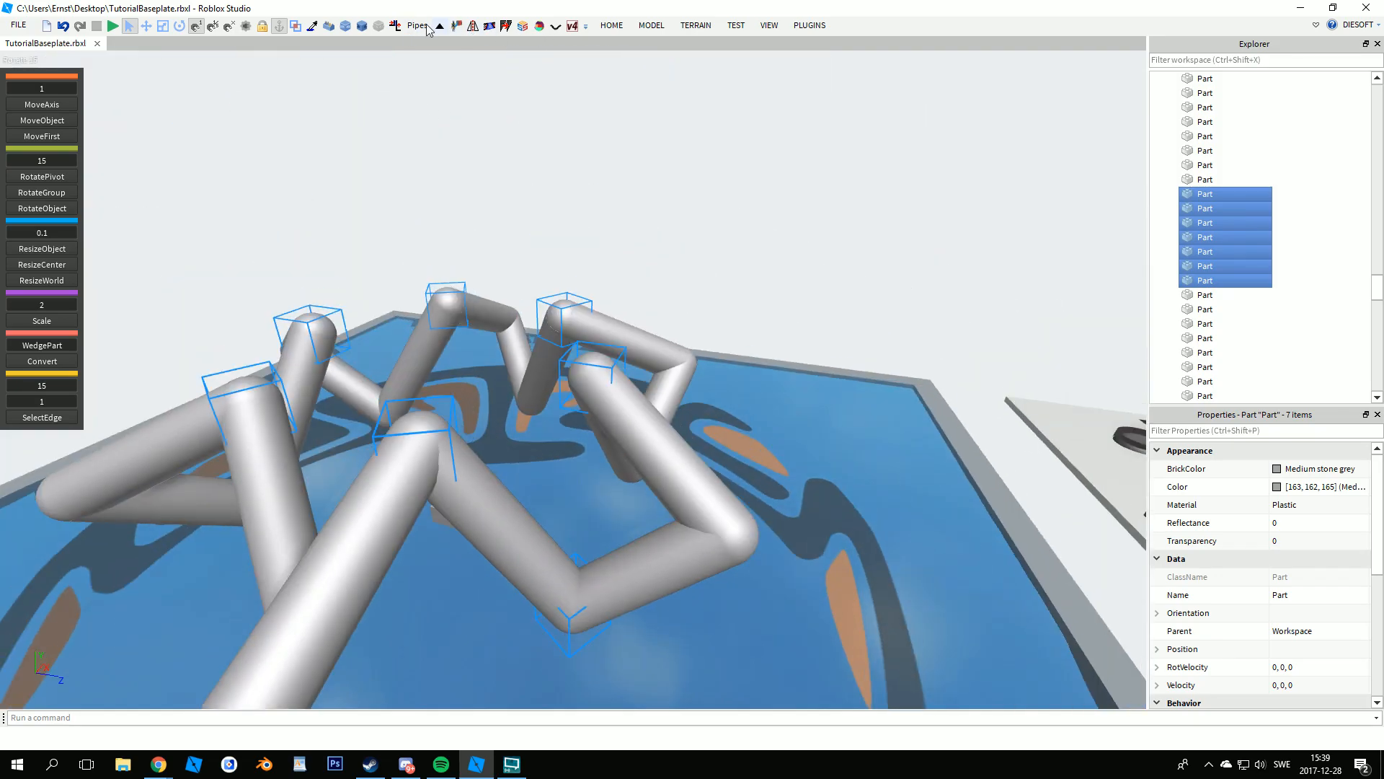
click(430, 26)
click(835, 282)
- Box-select the whole pipe structure and generate pipes between all of its parts
right_drag(835, 282, 836, 284)
scroll(836, 284, down, 3)
right_drag(732, 277, 732, 277)
drag(386, 163, 865, 498)
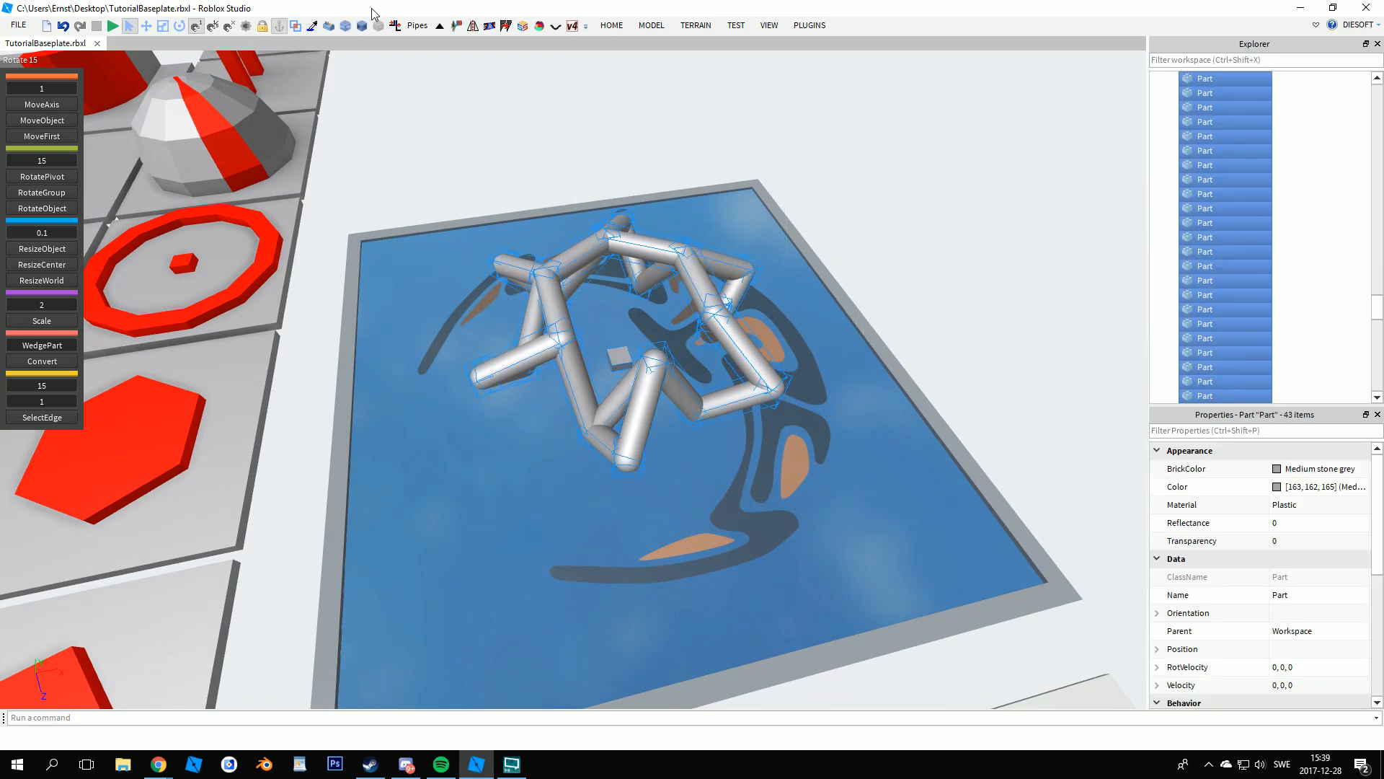
click(427, 27)
click(1011, 261)
scroll(1011, 261, up, 8)
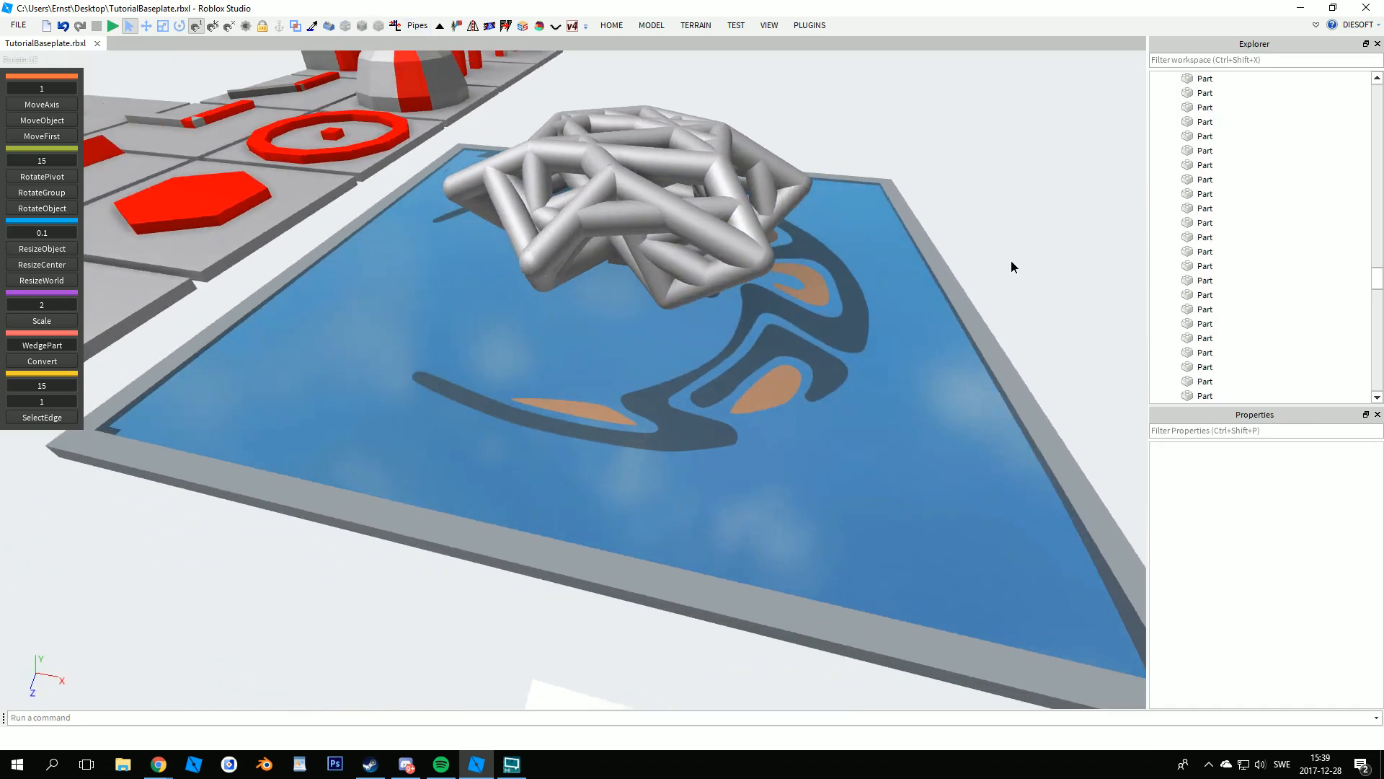
- Box-select the enlarged structure and generate pipes between all of its parts again, then clear the selection
scroll(1013, 260, down, 8)
right_drag(1012, 261, 1012, 263)
drag(434, 235, 826, 440)
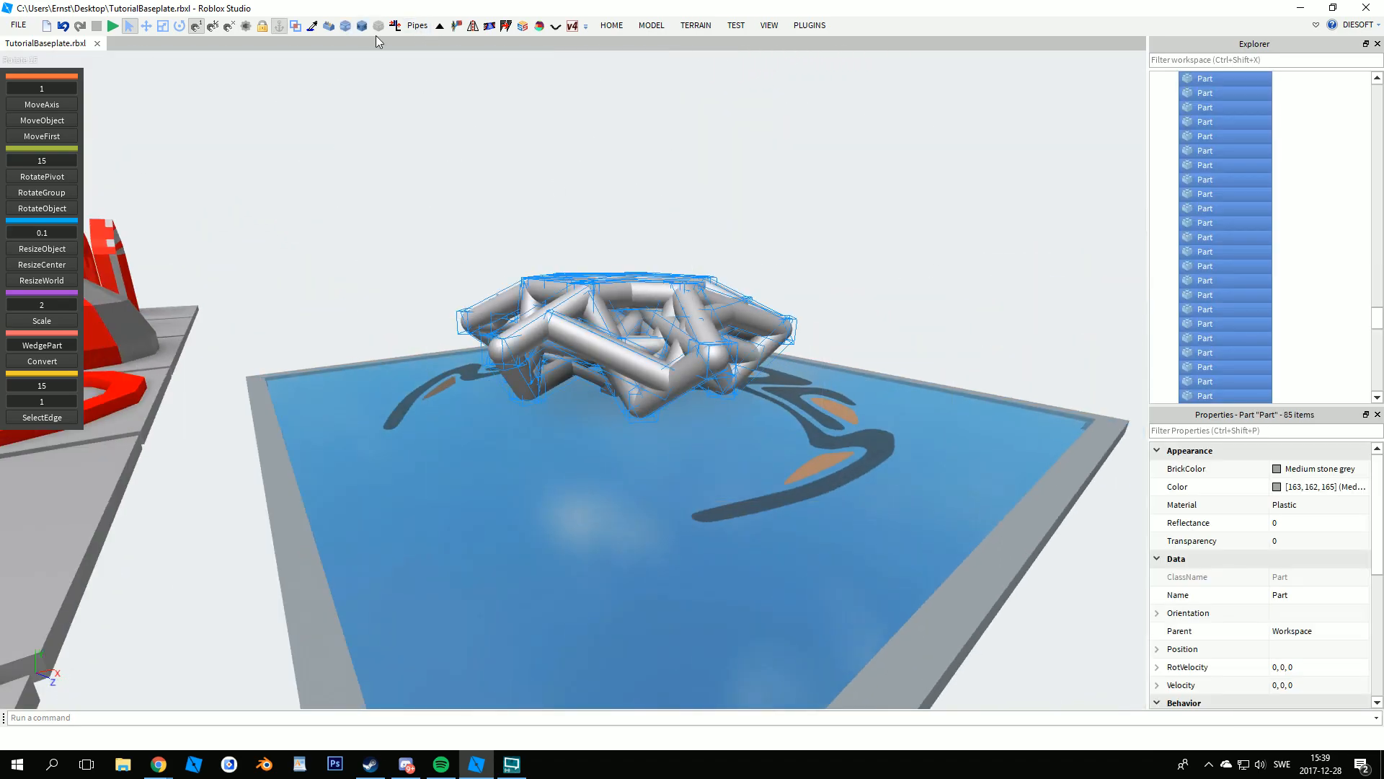
click(418, 27)
click(421, 27)
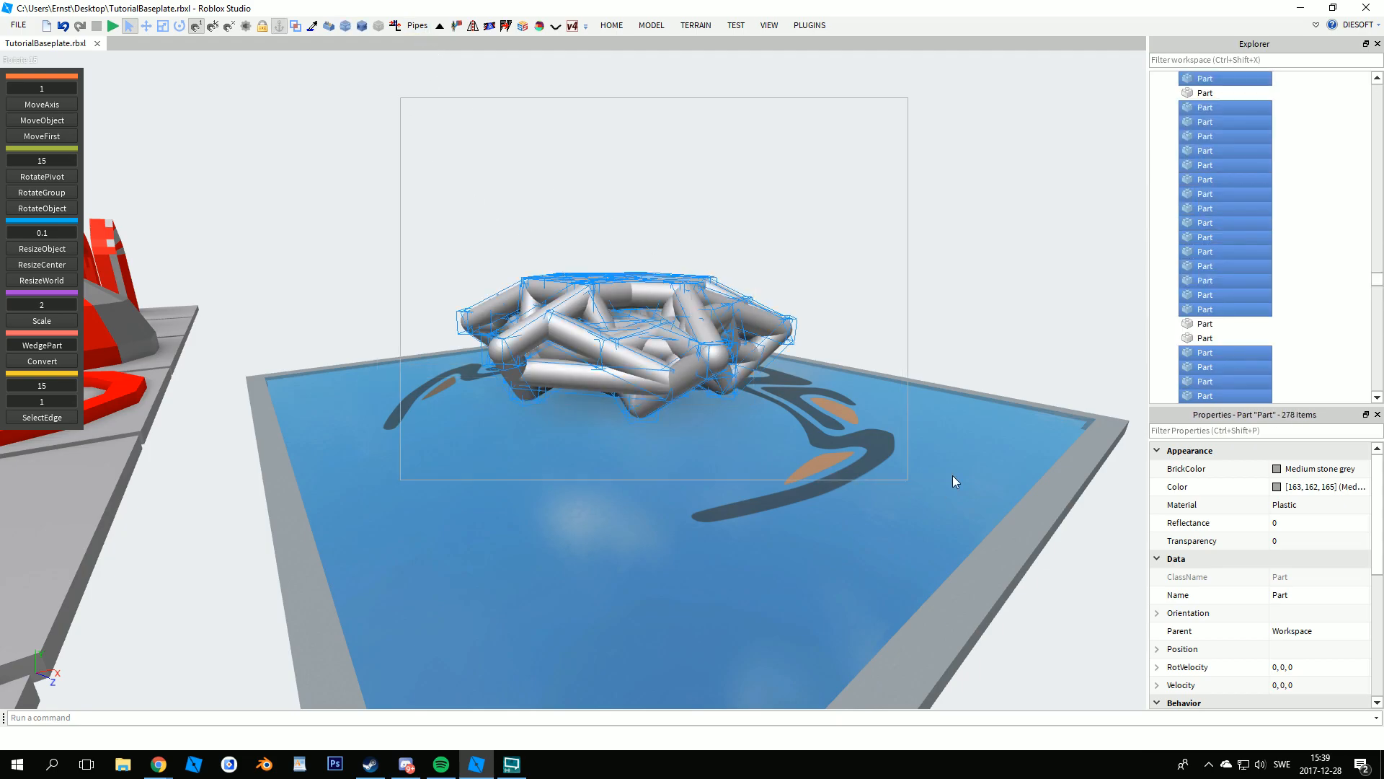
click(465, 158)
- Select every part in the workspace, including the sample shapes and demonstration platforms
right_drag(464, 158, 464, 158)
right_drag(747, 245, 747, 245)
right_drag(973, 326, 974, 326)
scroll(973, 326, down, 15)
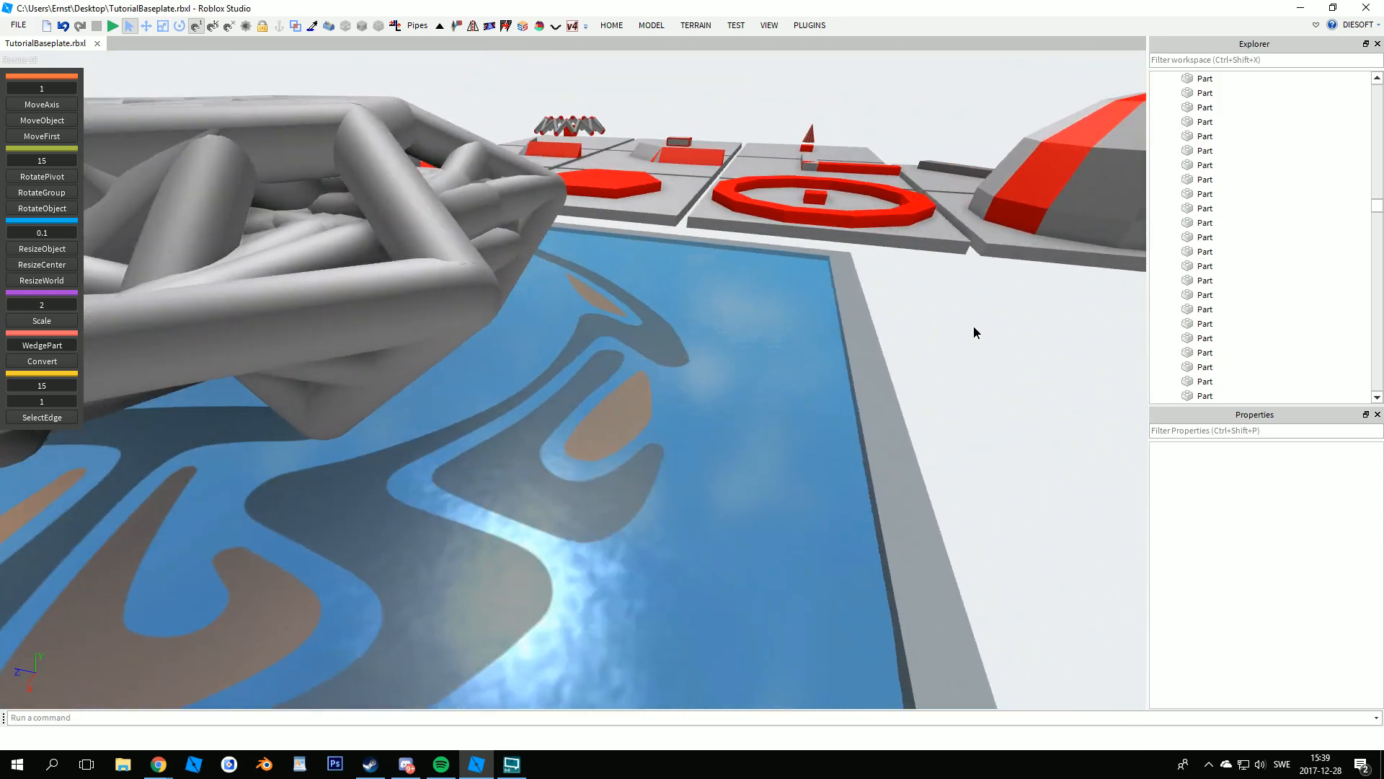
key(ctrl+a)
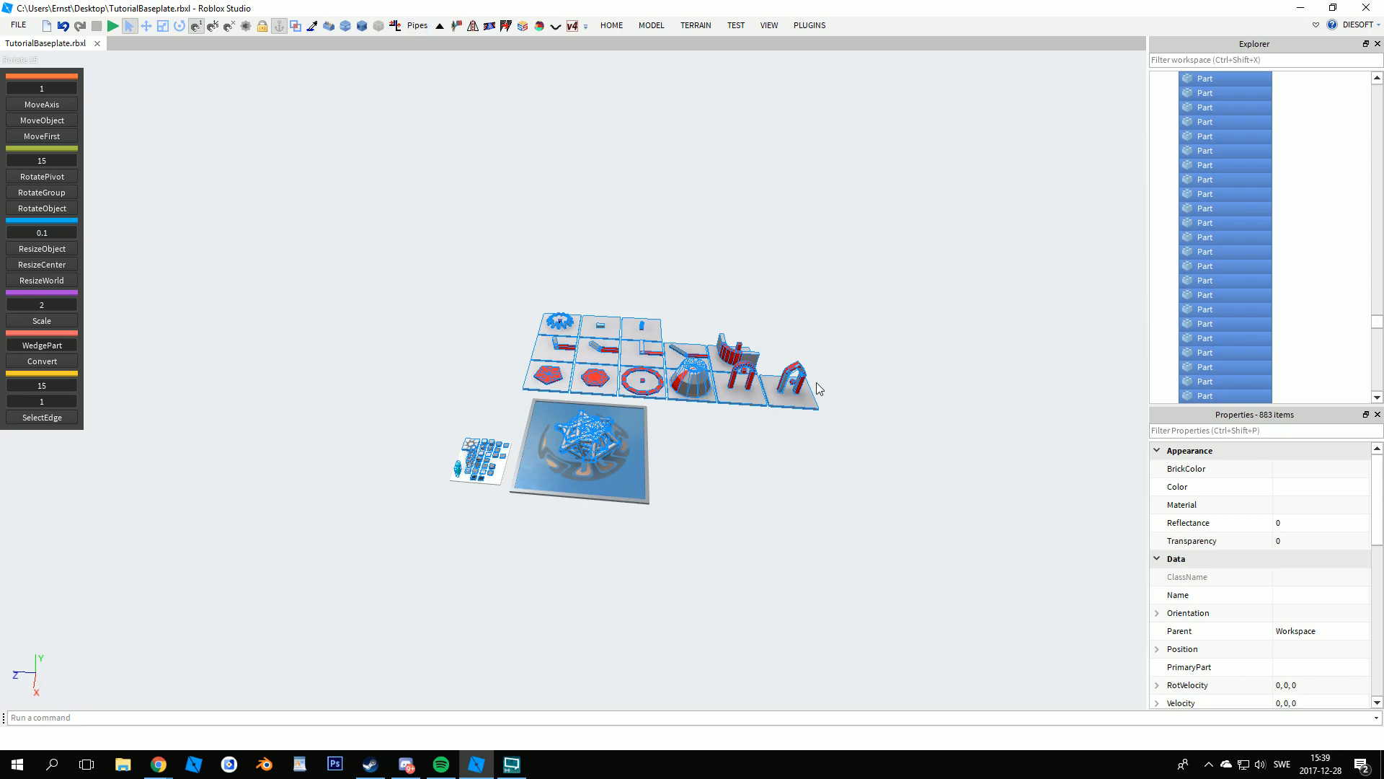
right_drag(711, 298, 714, 309)
scroll(714, 309, up, 3)
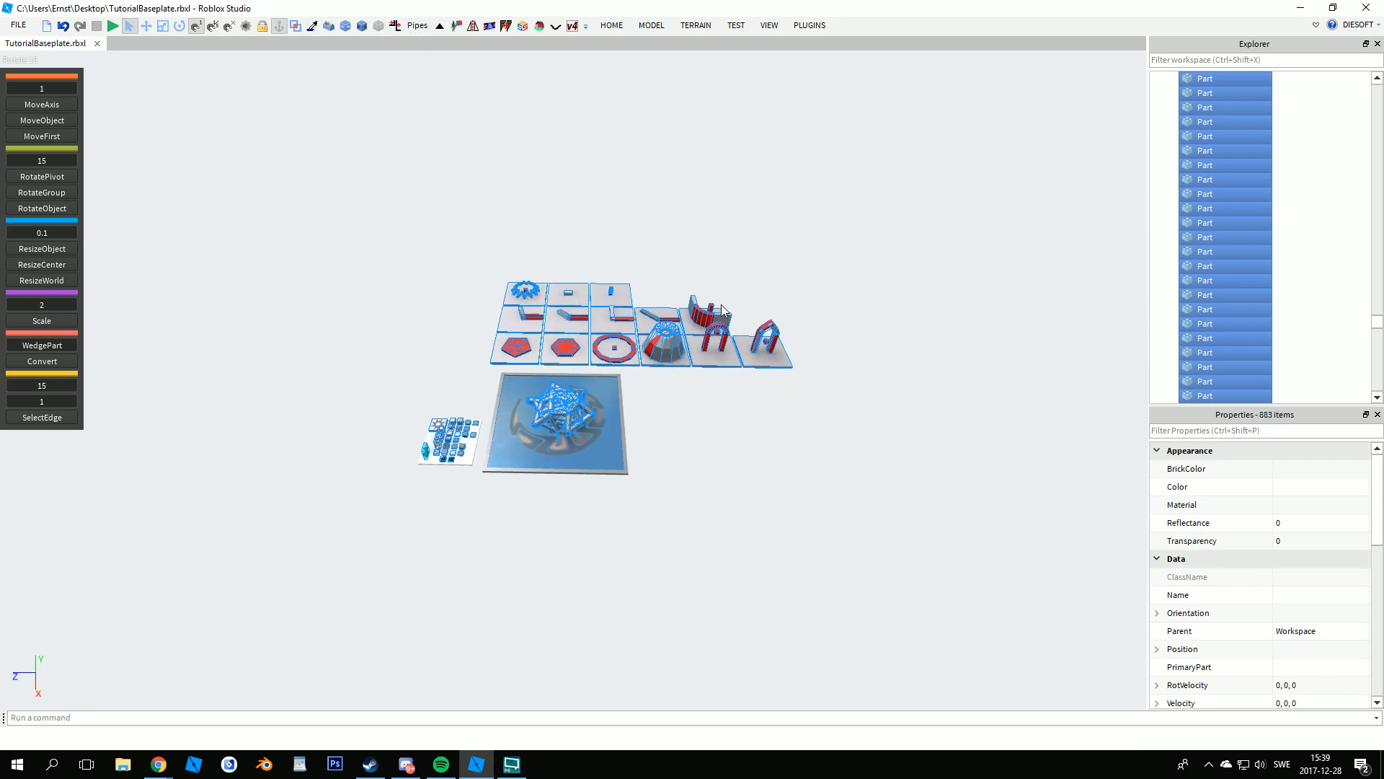
- Box-select every part in the workspace and try to generate pipes between all of them
click(525, 222)
drag(238, 177, 905, 557)
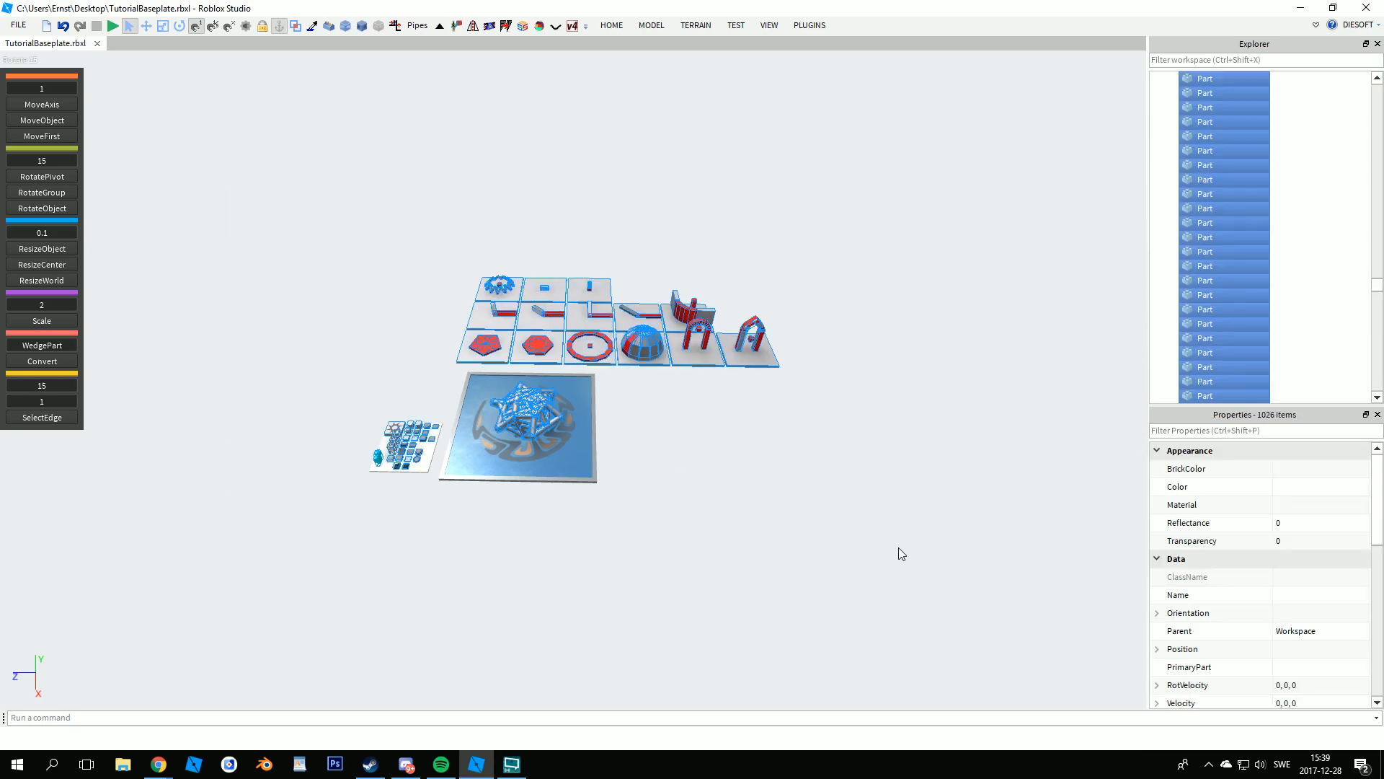
drag(276, 146, 910, 574)
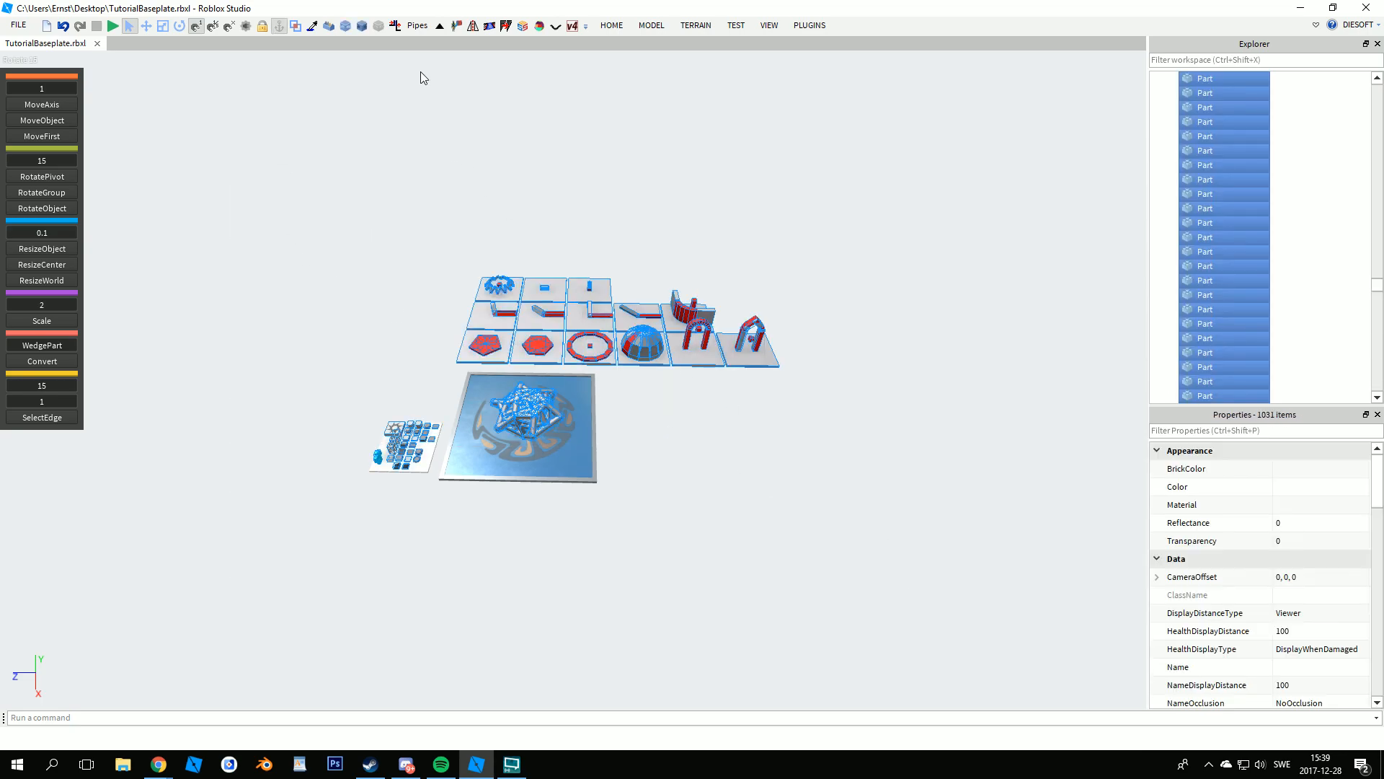
click(420, 27)
right_drag(689, 264, 692, 276)
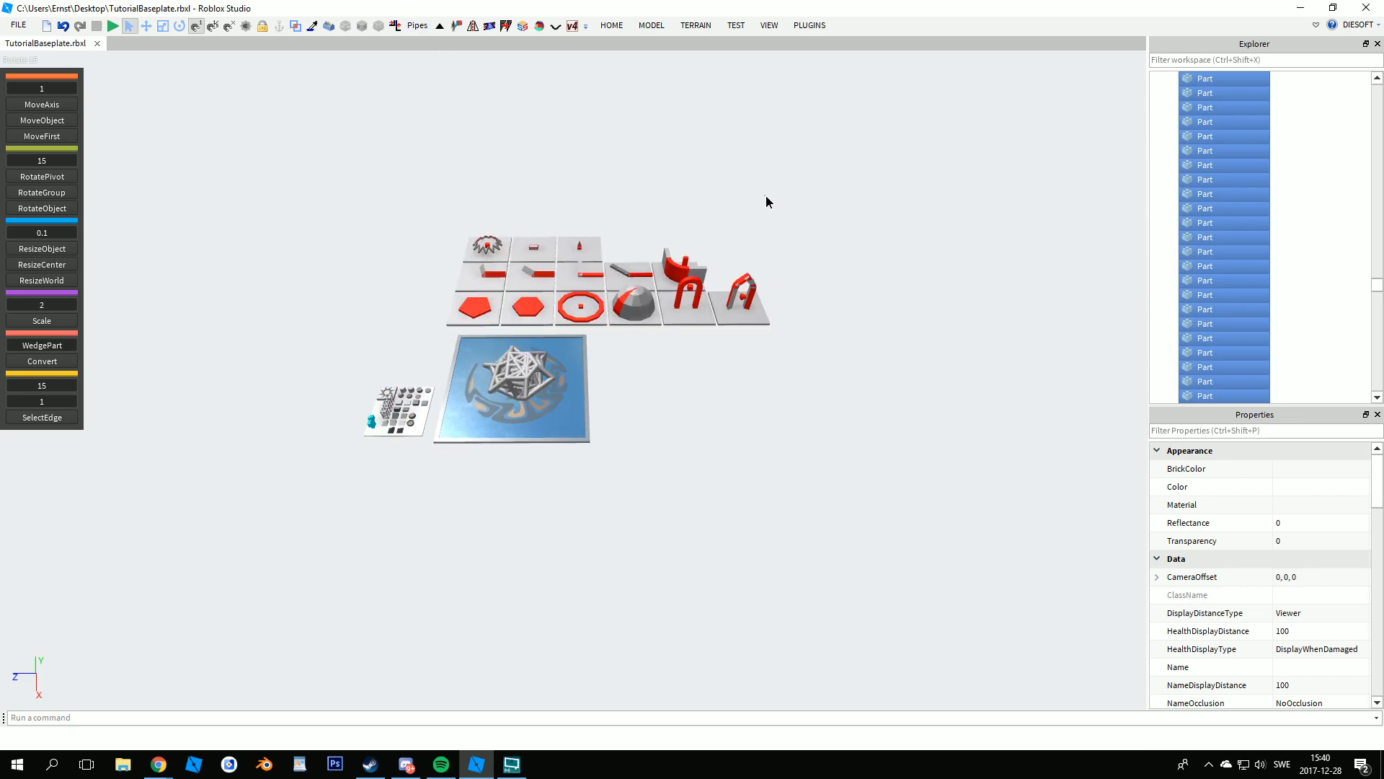
- Box-select the sample shapes with their demonstration platforms and generate pipes between all of these parts
click(767, 196)
drag(826, 172, 412, 318)
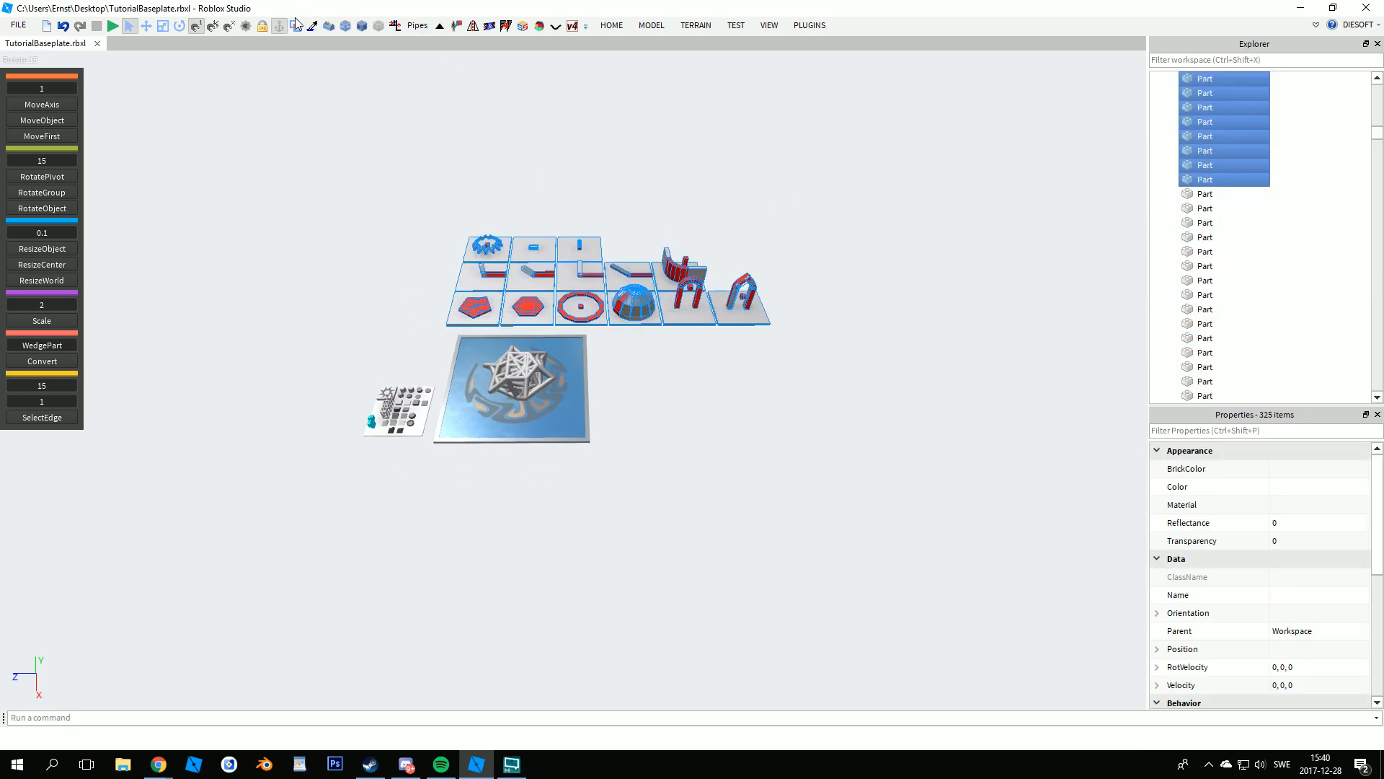
click(418, 28)
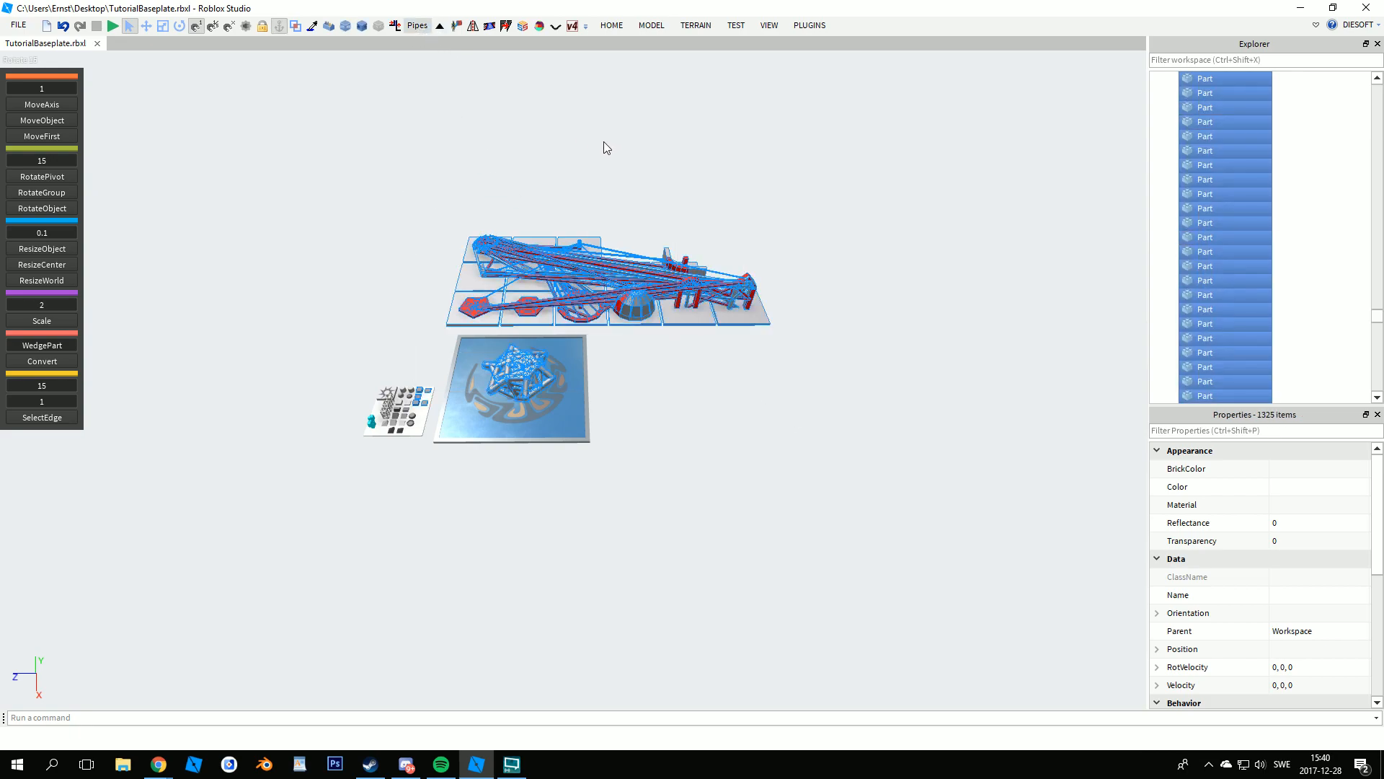
- Clear the selection and examine the generated pipes across the sample platforms and the ball structure from several angles and distances
click(702, 405)
scroll(604, 363, up, 5)
right_drag(604, 364, 604, 363)
key(w)
scroll(603, 362, down, 5)
right_drag(1014, 423, 1007, 412)
scroll(1004, 405, down, 3)
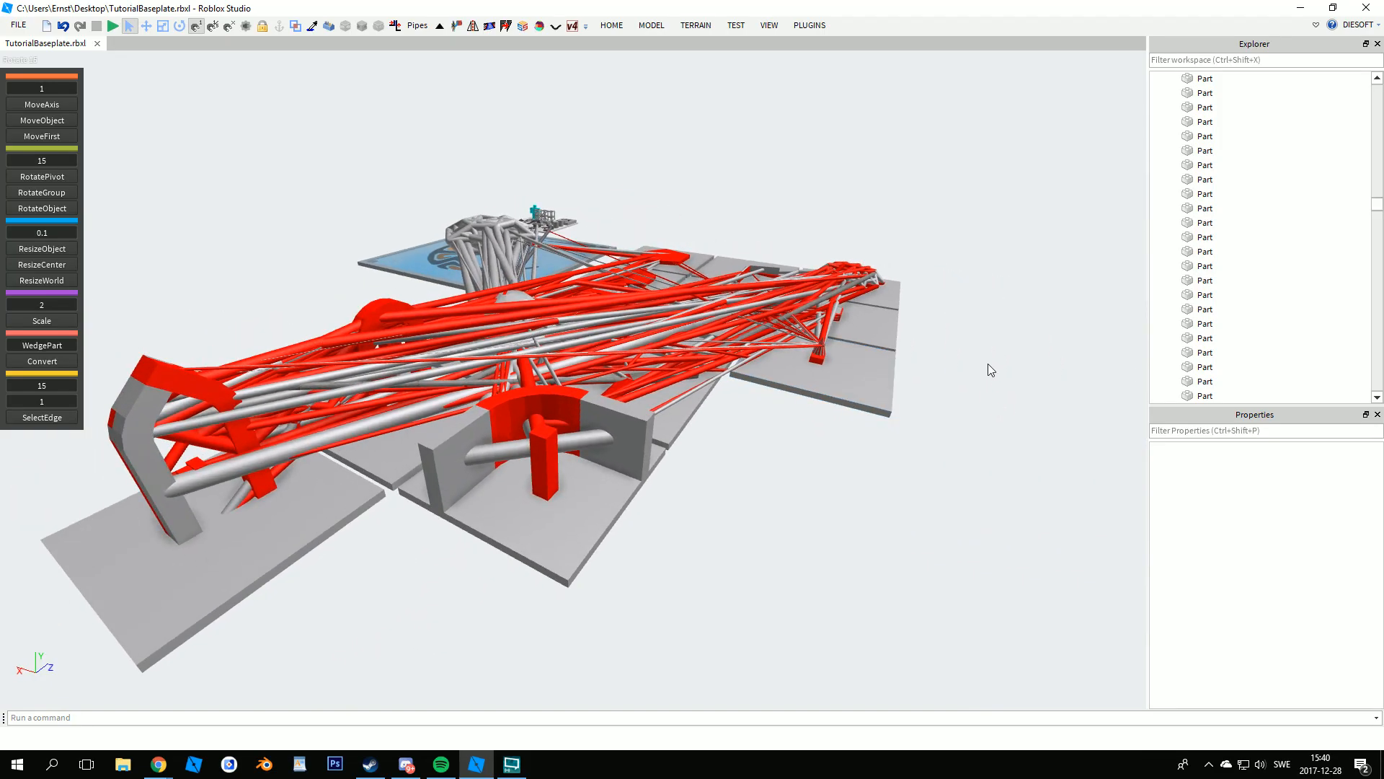
scroll(987, 363, up, 10)
scroll(985, 398, up, 10)
scroll(986, 391, down, 15)
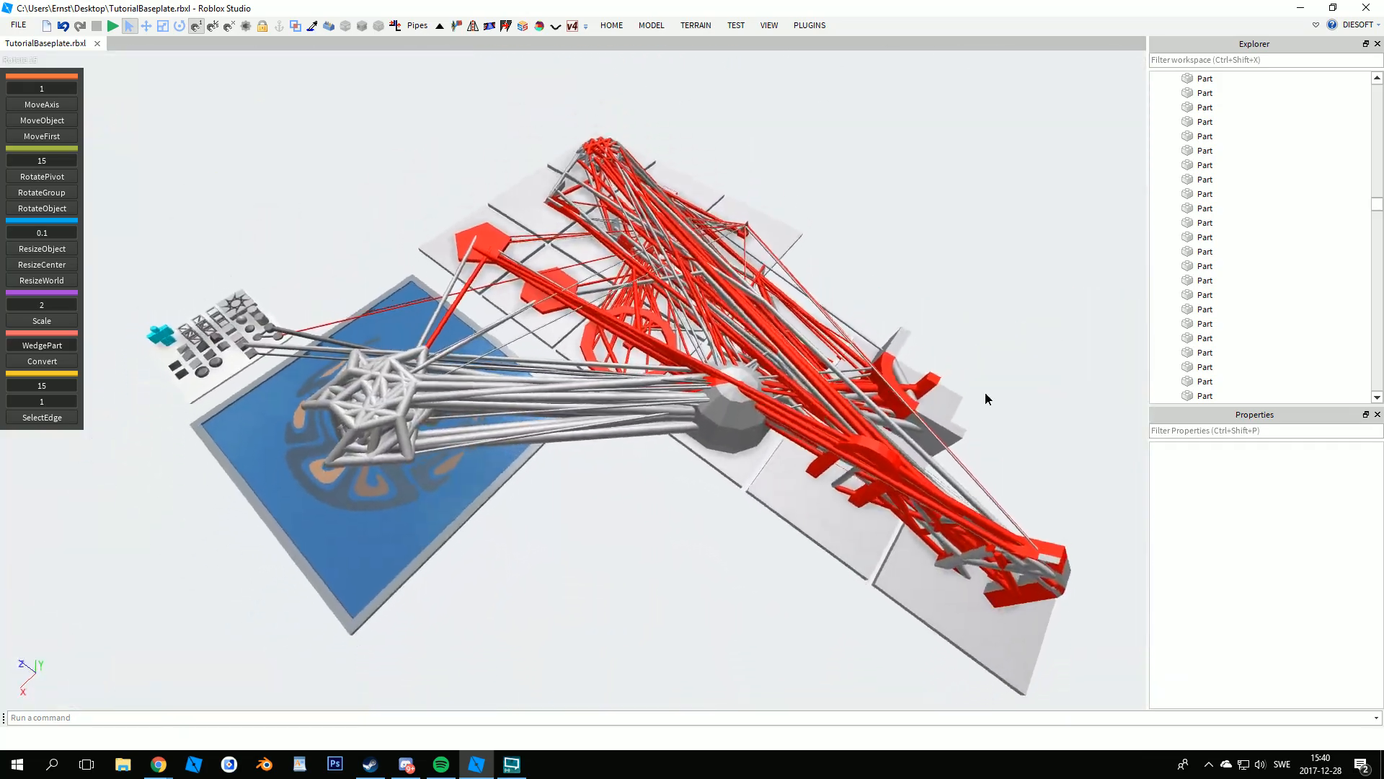
scroll(984, 390, down, 2)
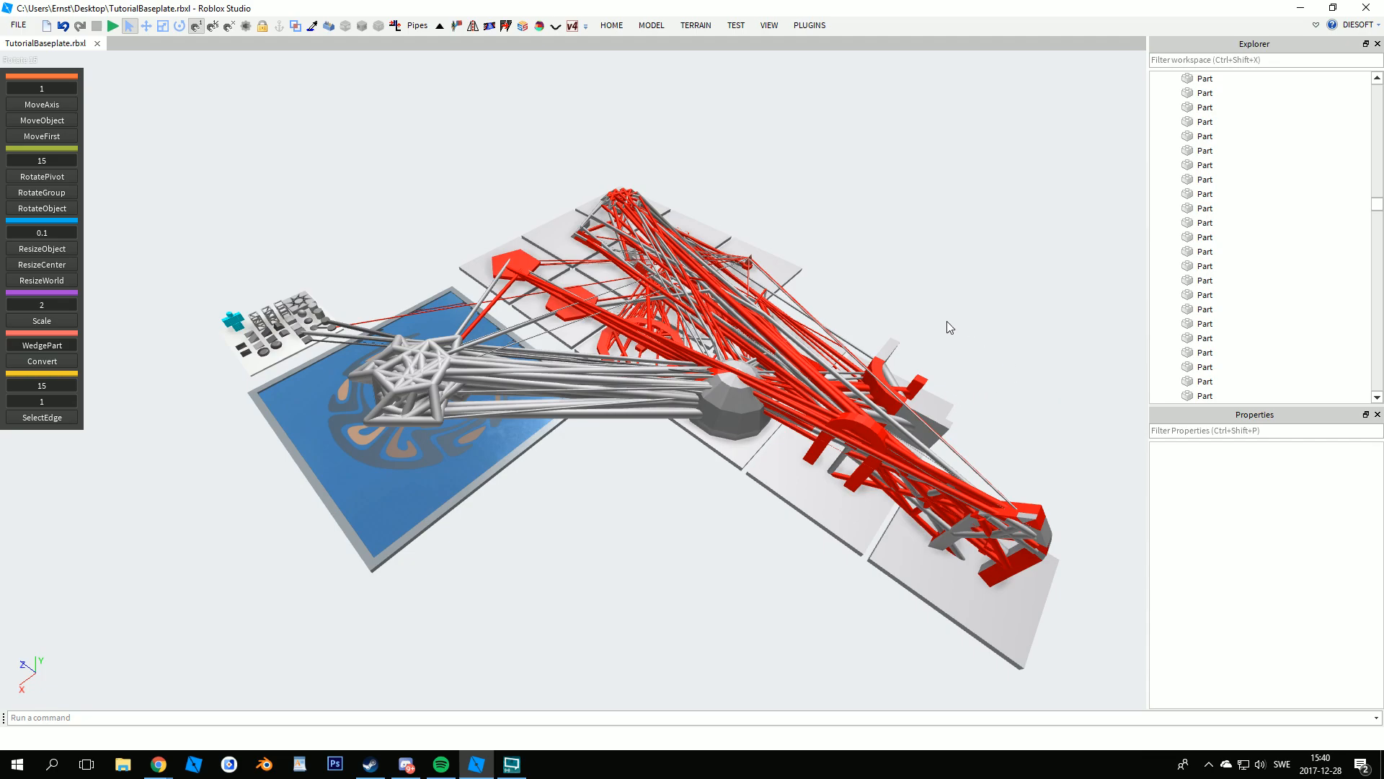
key(alt+Tab)
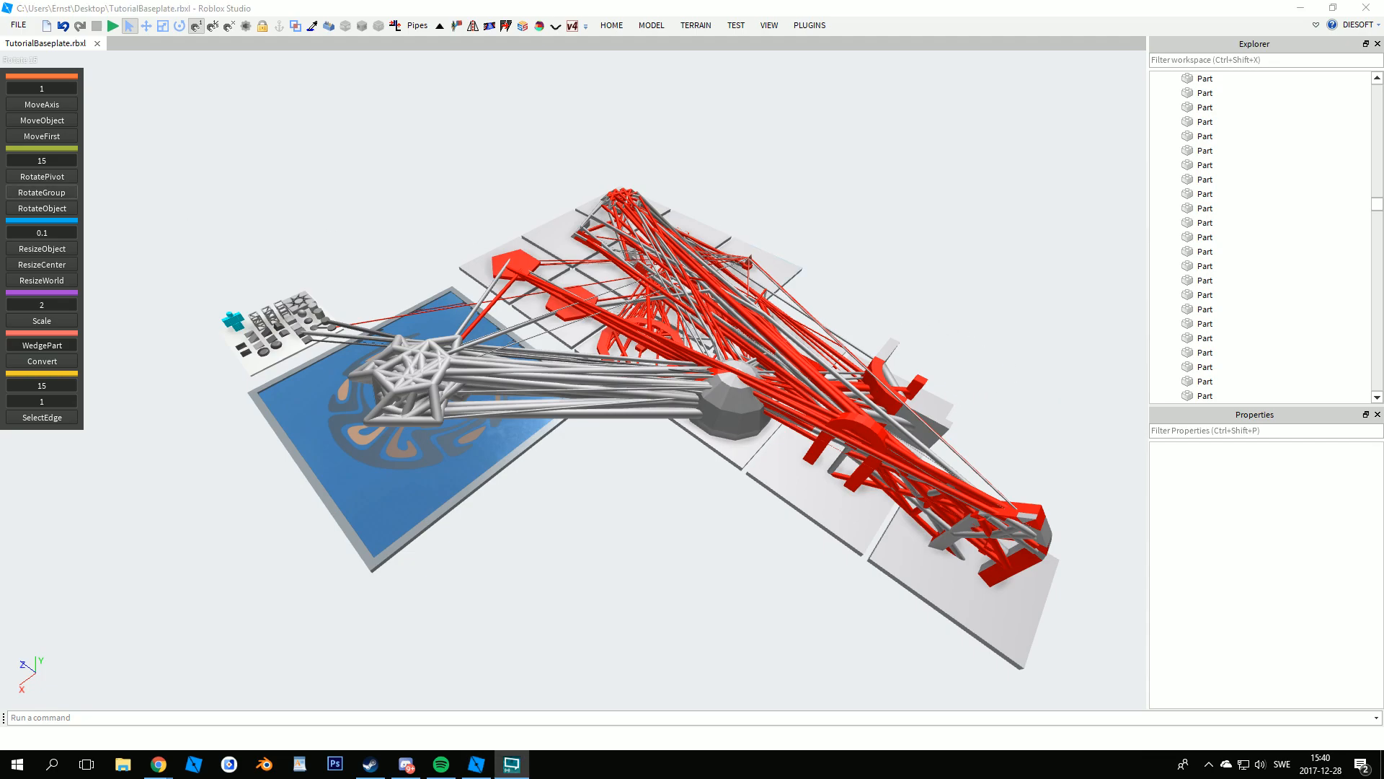